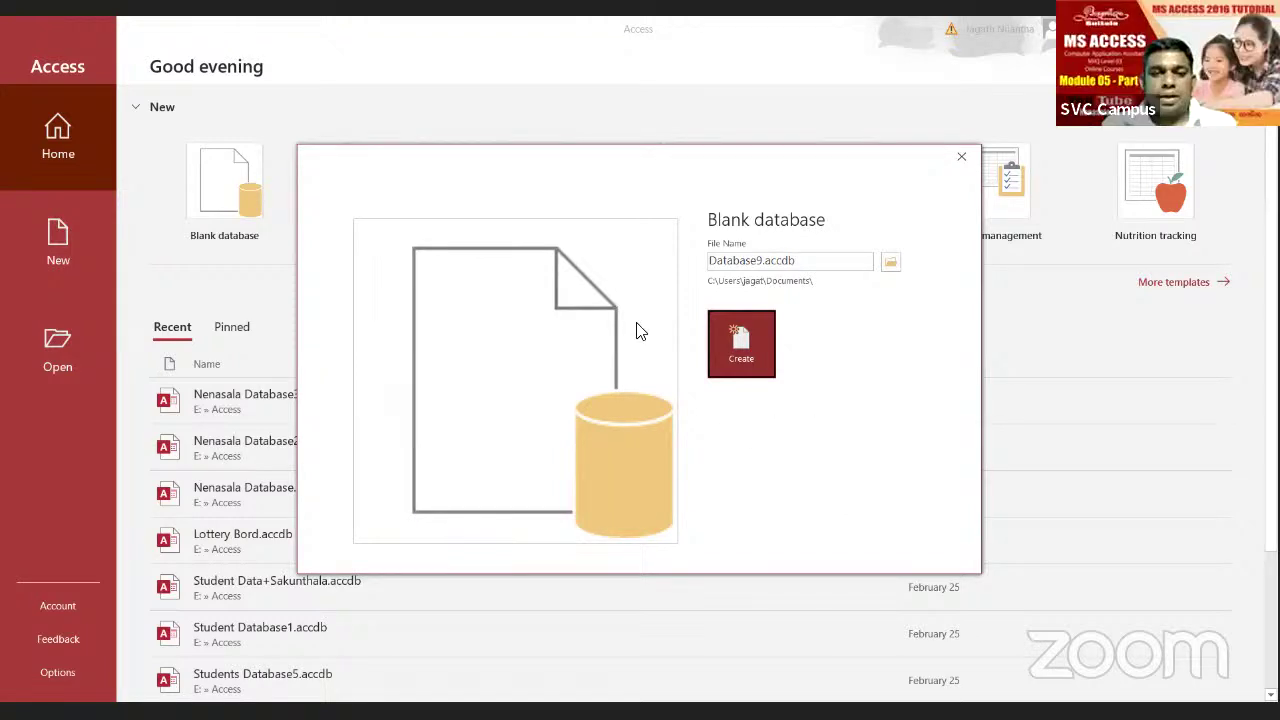
Step: Name the new blank database file Orders.accdb
{"action": "left_click", "coordinate": [762, 262]}
{"action": "left_click", "coordinate": [762, 262]}
{"action": "key", "text": "BackSpace"}
{"action": "key", "text": "BackSpace"}
{"action": "key", "text": "BackSpace"}
{"action": "key", "text": "BackSpace"}
{"action": "key", "text": "BackSpace"}
{"action": "key", "text": "BackSpace"}
{"action": "key", "text": "BackSpace"}
{"action": "key", "text": "BackSpace"}
{"action": "key", "text": "BackSpace"}
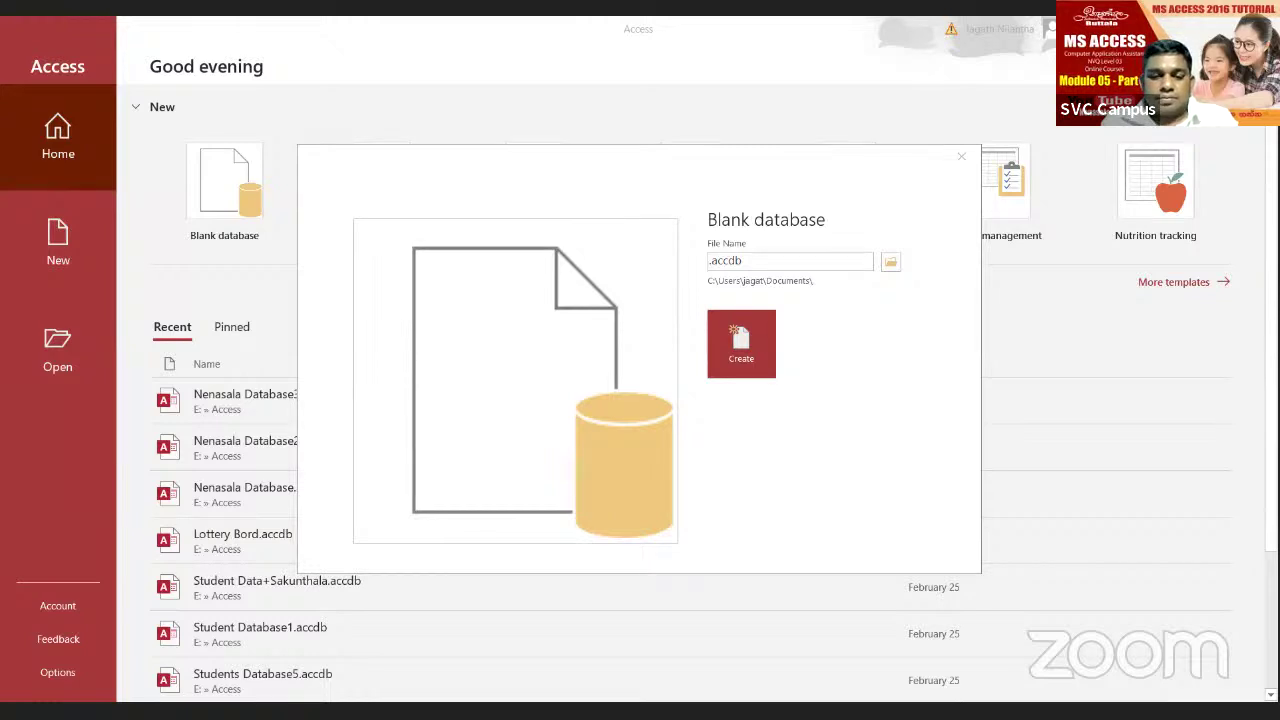
{"action": "left_click", "coordinate": [768, 262]}
{"action": "left_click", "coordinate": [711, 262]}
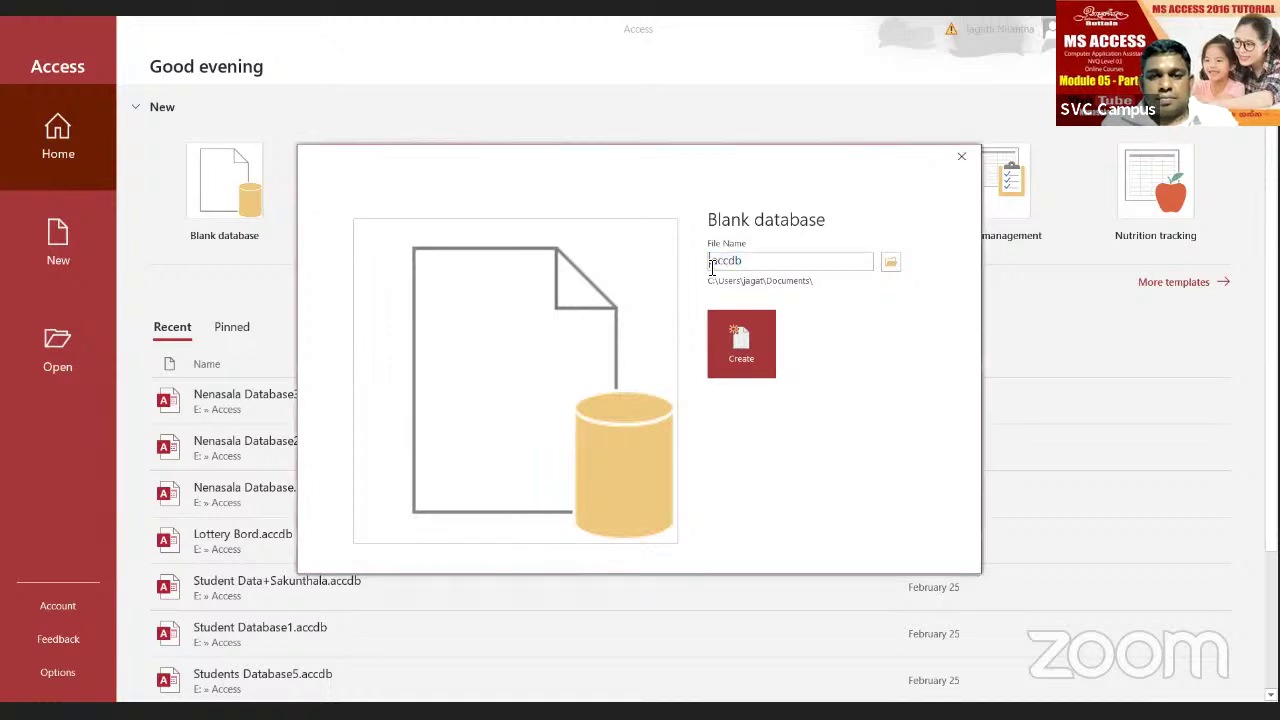
{"action": "type", "text": "Orders"}
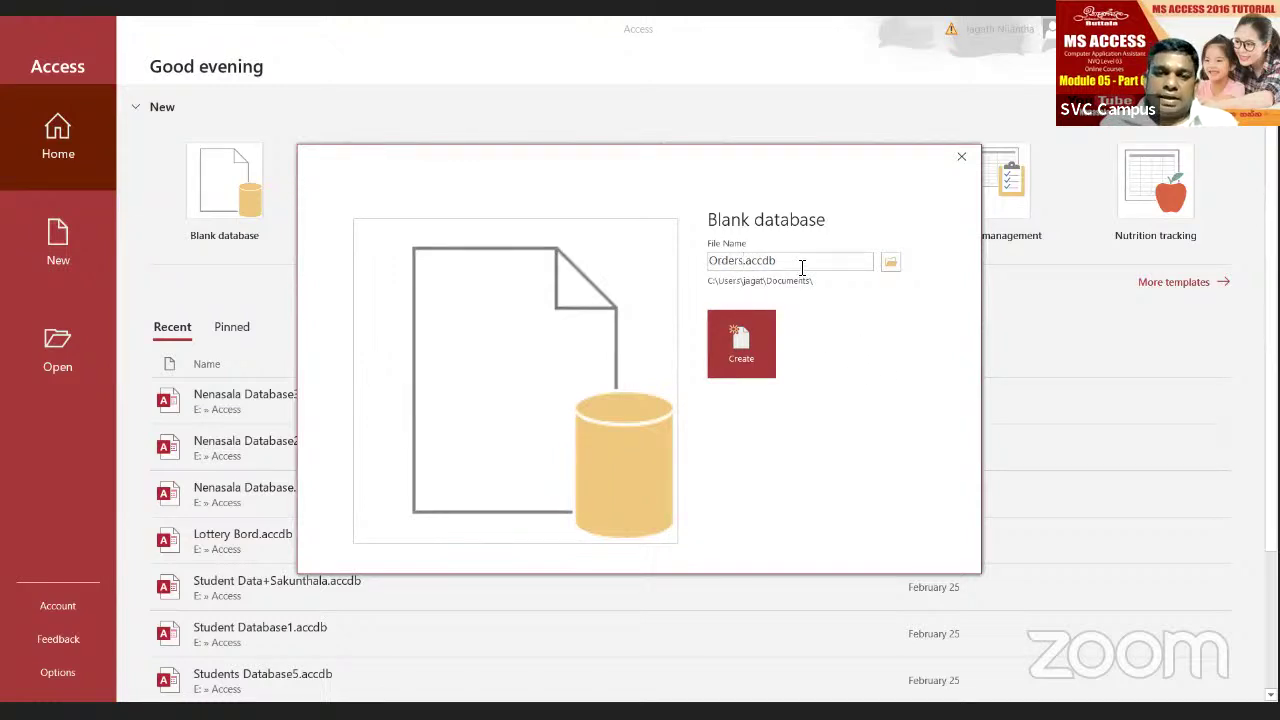
Step: Browse to the Access folder on the E: drive as the save location for the new database
{"action": "left_click", "coordinate": [891, 265]}
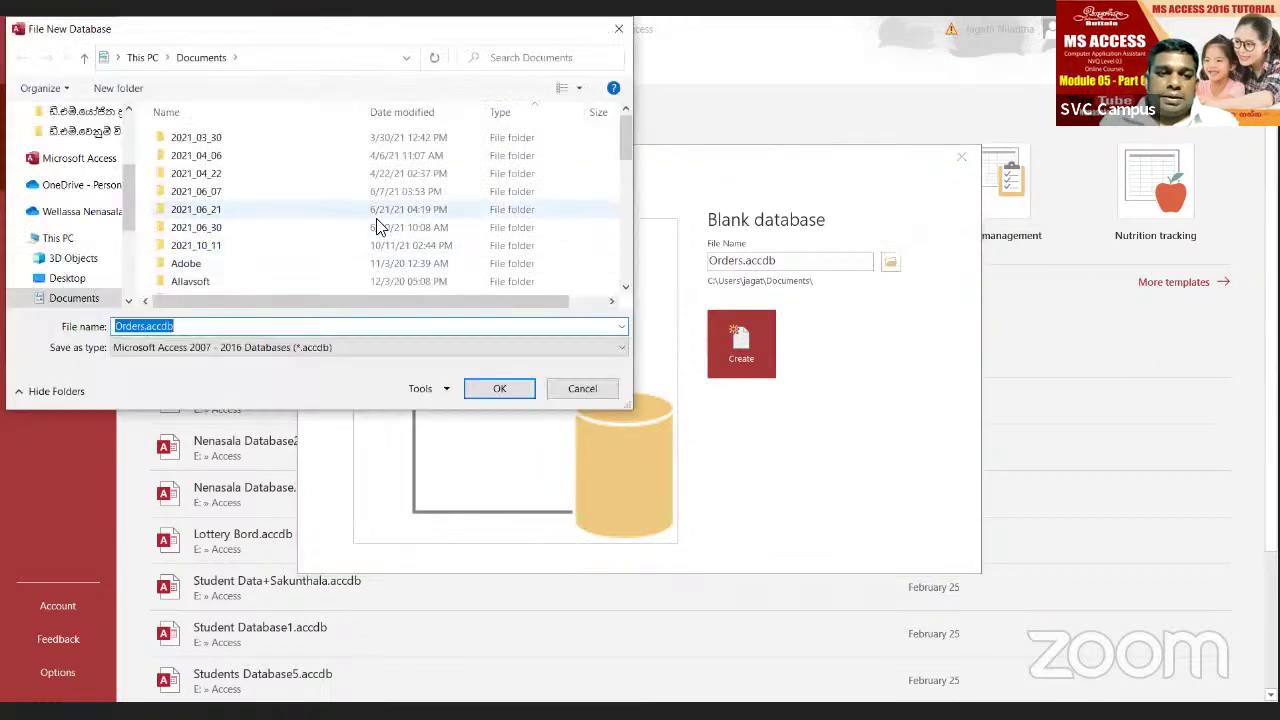
{"action": "scroll", "coordinate": [340, 220], "scroll_direction": "down", "scroll_amount": 1}
{"action": "scroll", "coordinate": [338, 228], "scroll_direction": "down", "scroll_amount": 3}
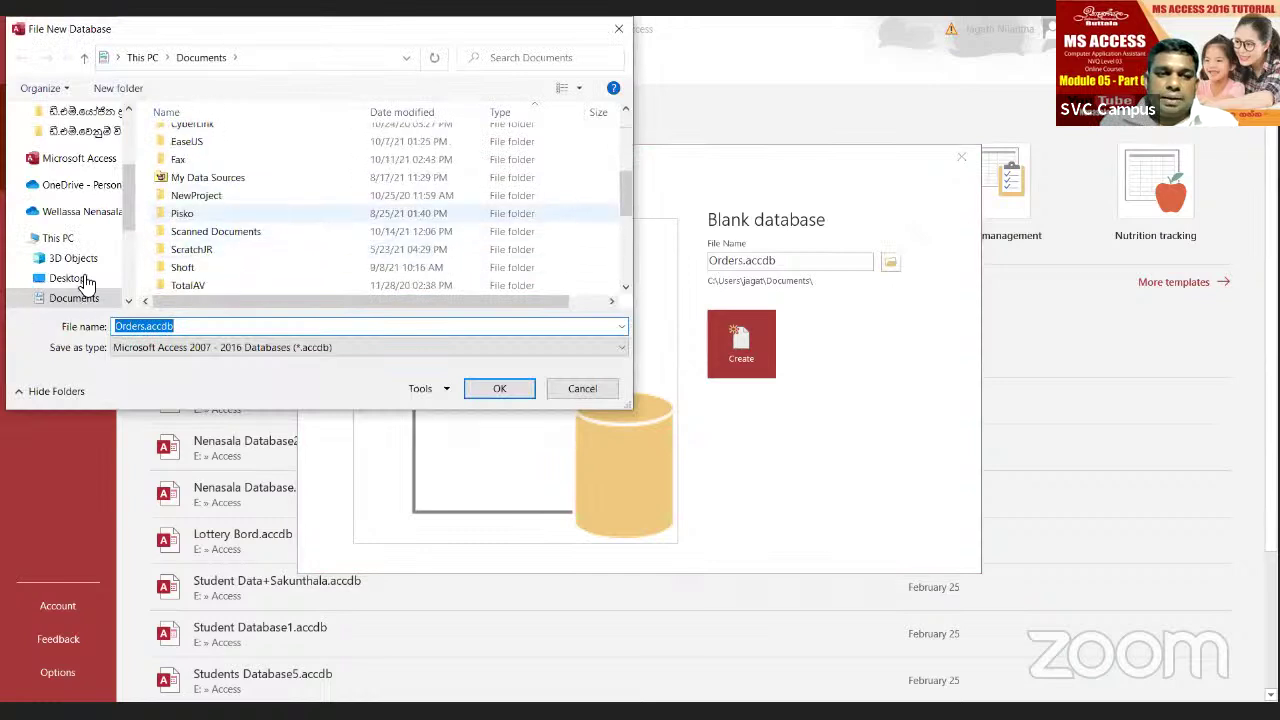
{"action": "scroll", "coordinate": [80, 275], "scroll_direction": "down", "scroll_amount": 3}
{"action": "left_click", "coordinate": [75, 273]}
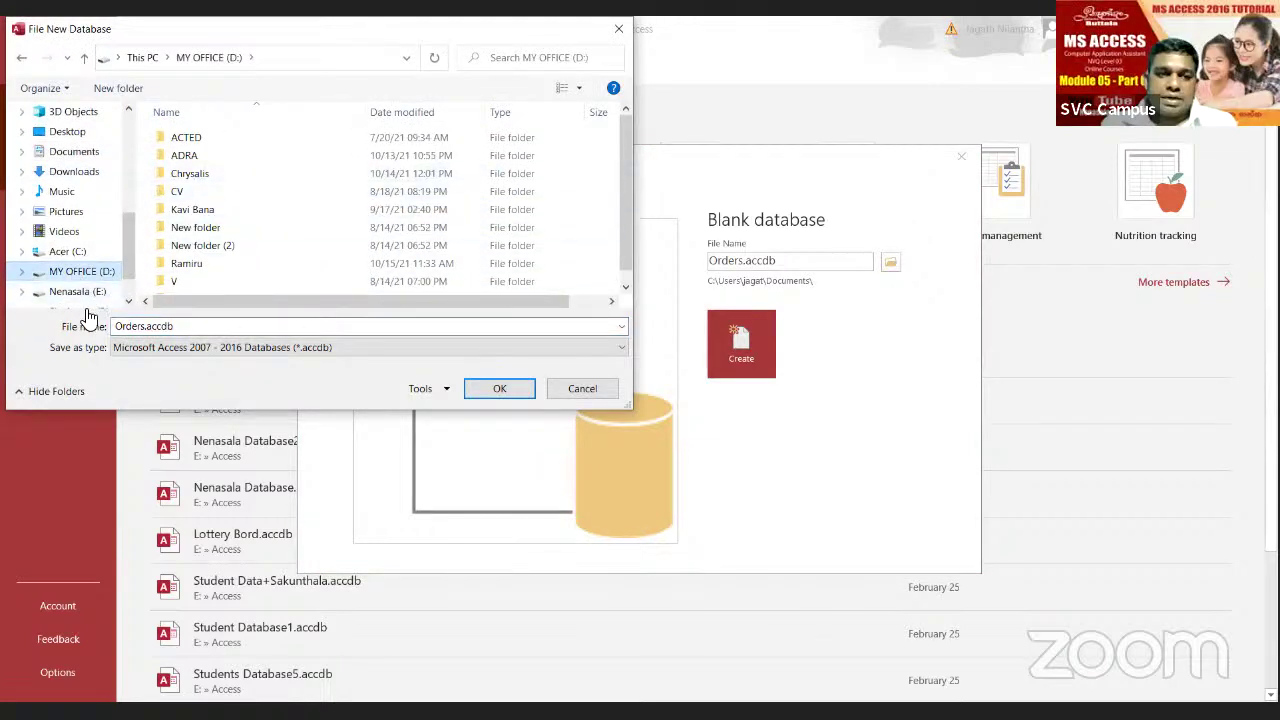
{"action": "left_click", "coordinate": [45, 291]}
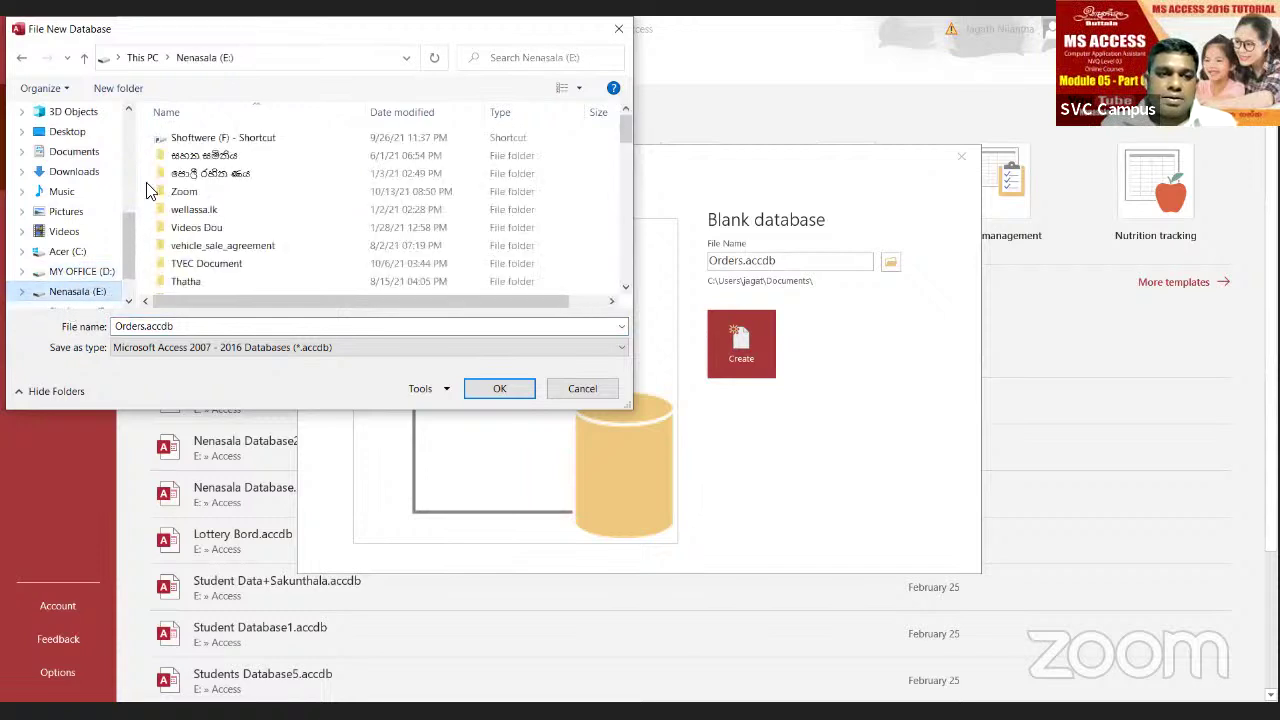
{"action": "scroll", "coordinate": [190, 245], "scroll_direction": "down", "scroll_amount": 3}
{"action": "scroll", "coordinate": [200, 250], "scroll_direction": "down", "scroll_amount": 15}
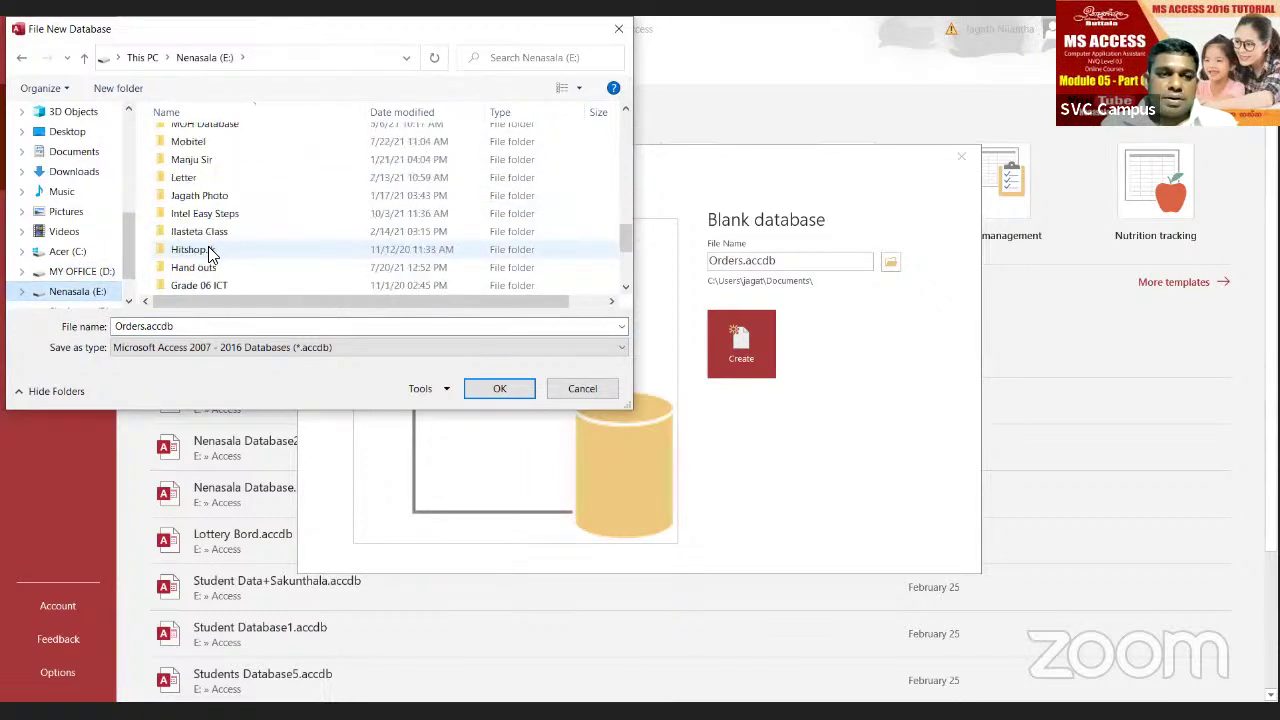
{"action": "double_click", "coordinate": [191, 285]}
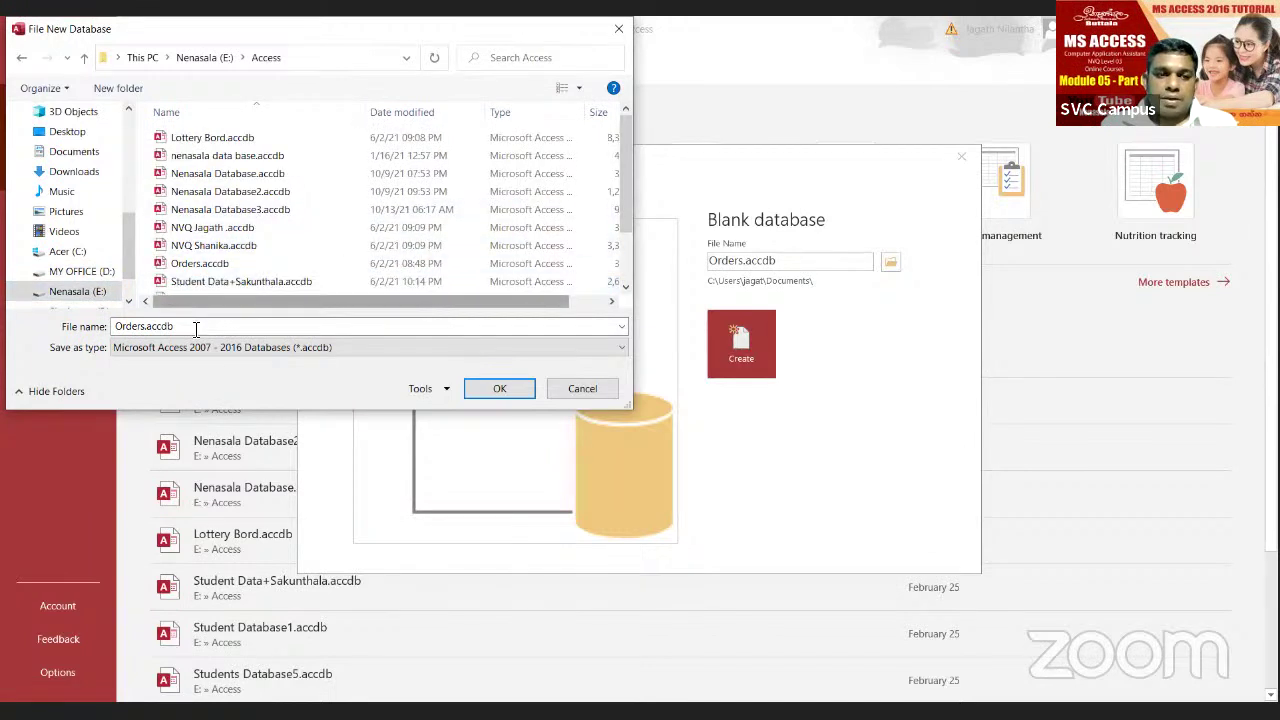
Step: Change the database file name to Orders1.accdb and create the blank database
{"action": "double_click", "coordinate": [150, 328]}
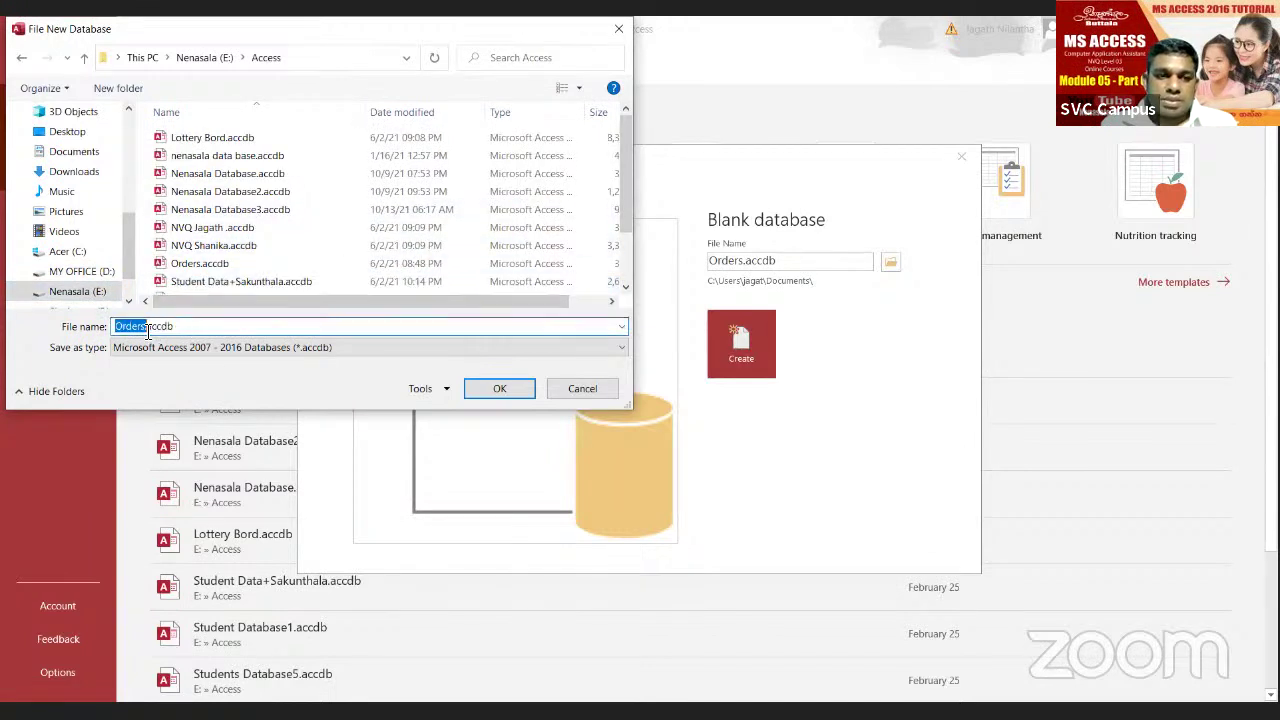
{"action": "scroll", "coordinate": [224, 278], "scroll_direction": "down", "scroll_amount": 2}
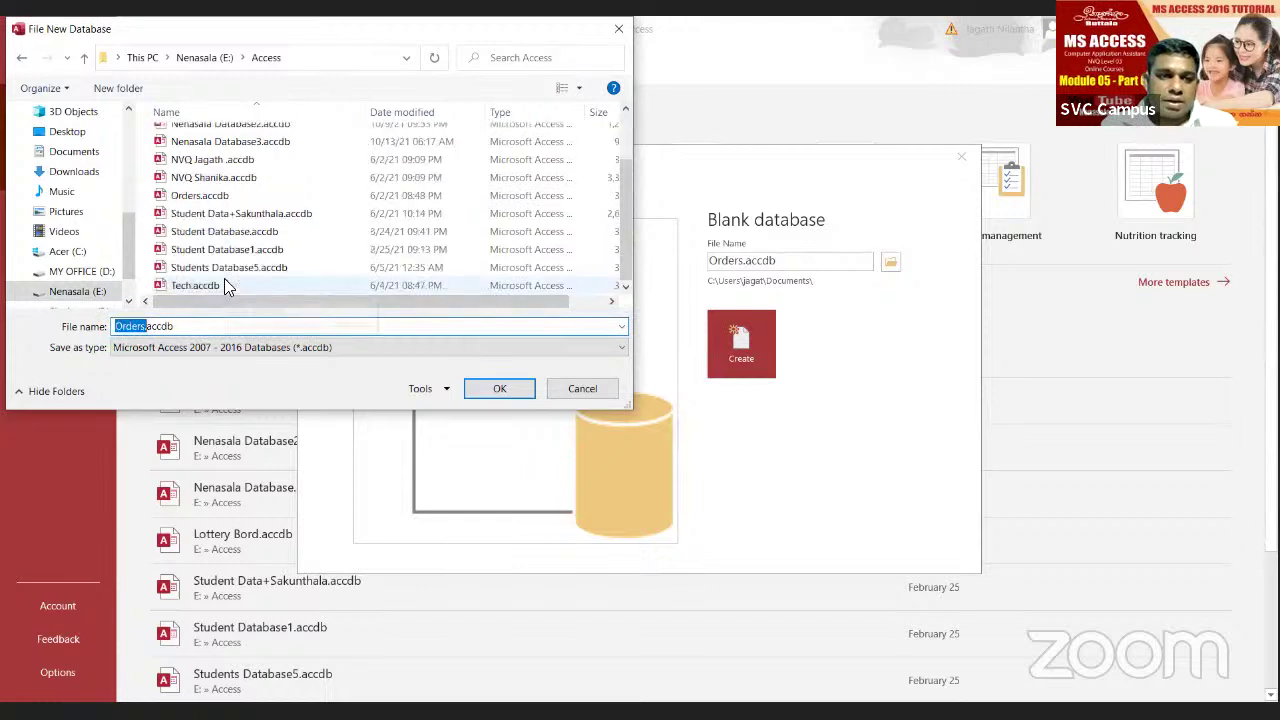
{"action": "left_click", "coordinate": [145, 327]}
{"action": "type", "text": "1"}
{"action": "left_click", "coordinate": [510, 391]}
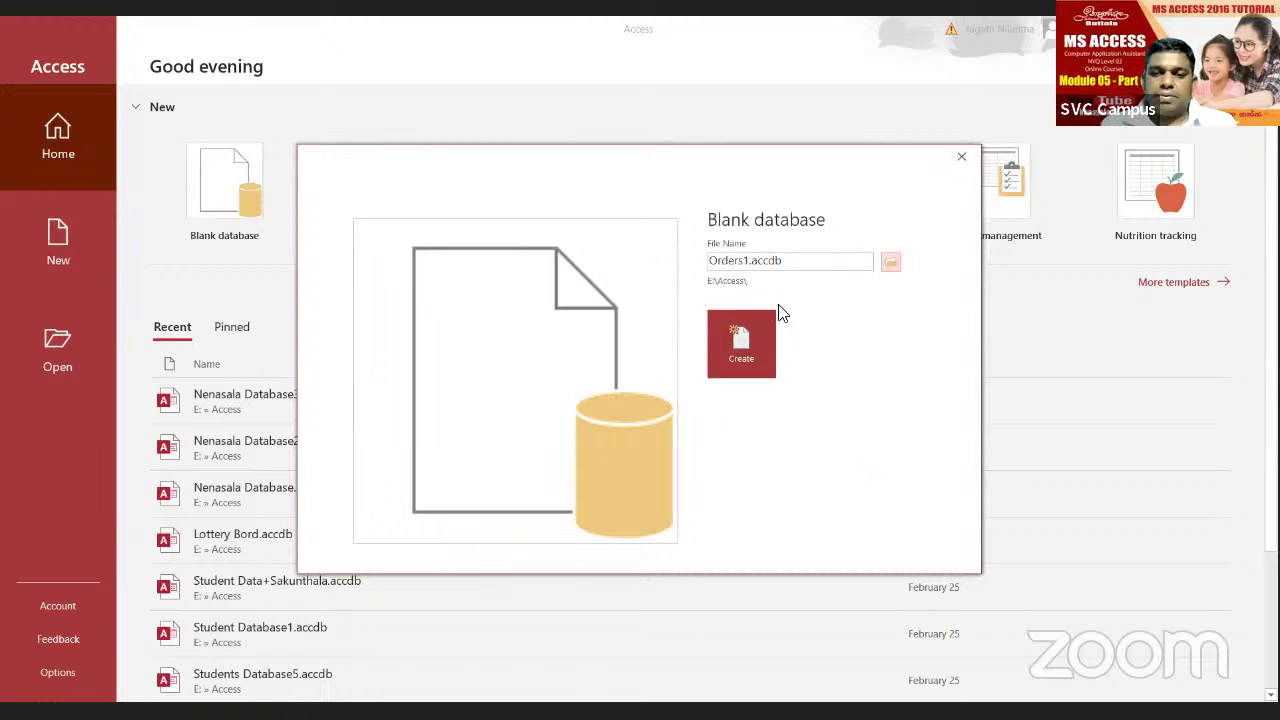
{"action": "left_click", "coordinate": [745, 362]}
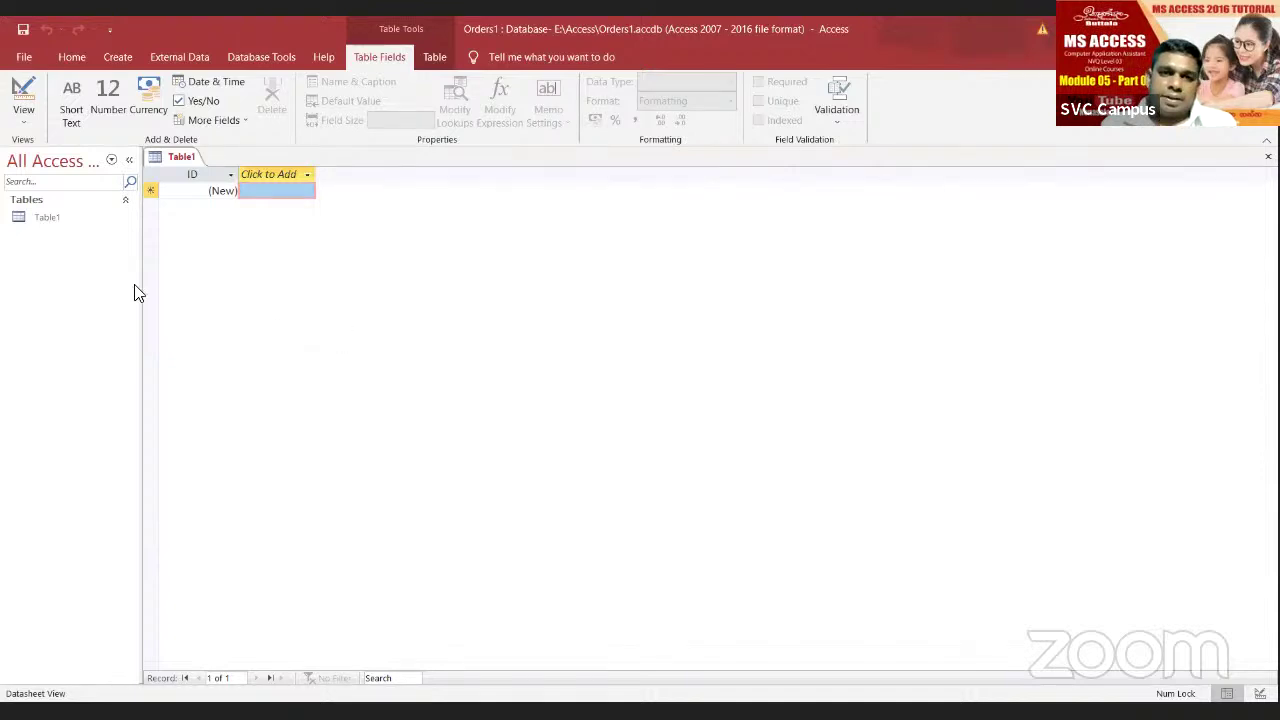
Step: Switch Table1 to Design View, saving the table under the name "Order 01"
{"action": "left_click", "coordinate": [47, 222]}
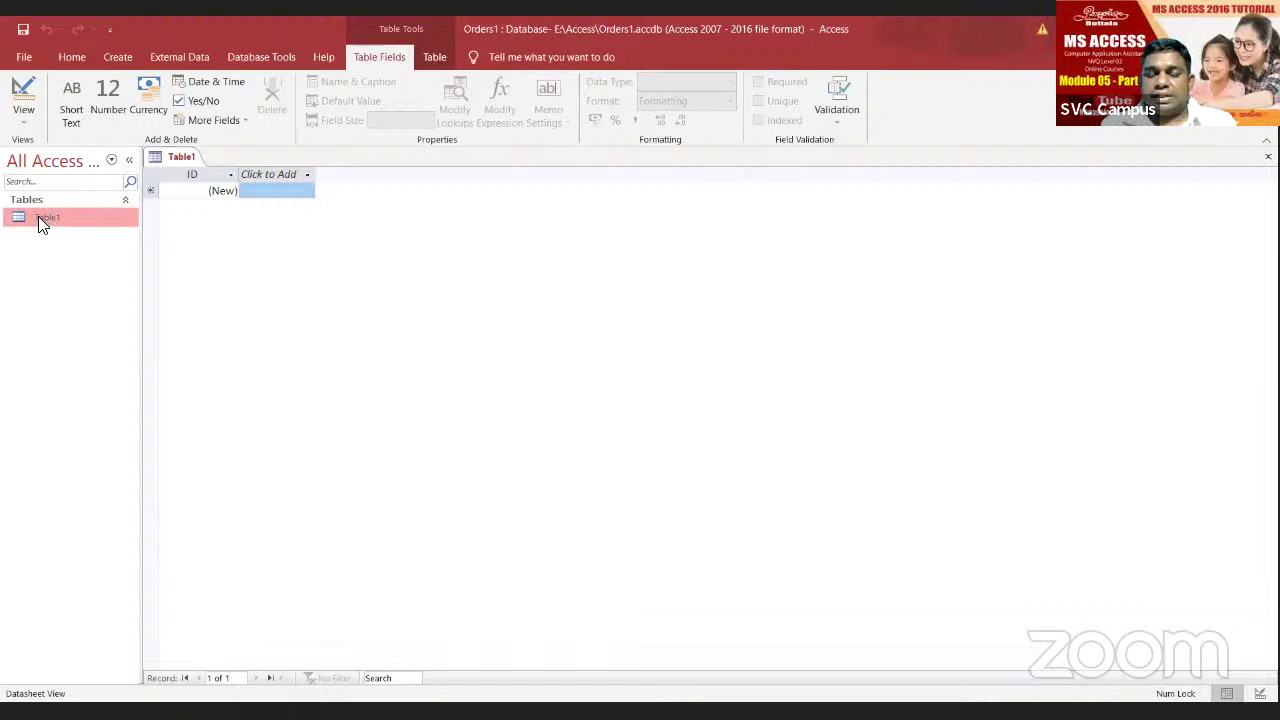
{"action": "right_click", "coordinate": [40, 221]}
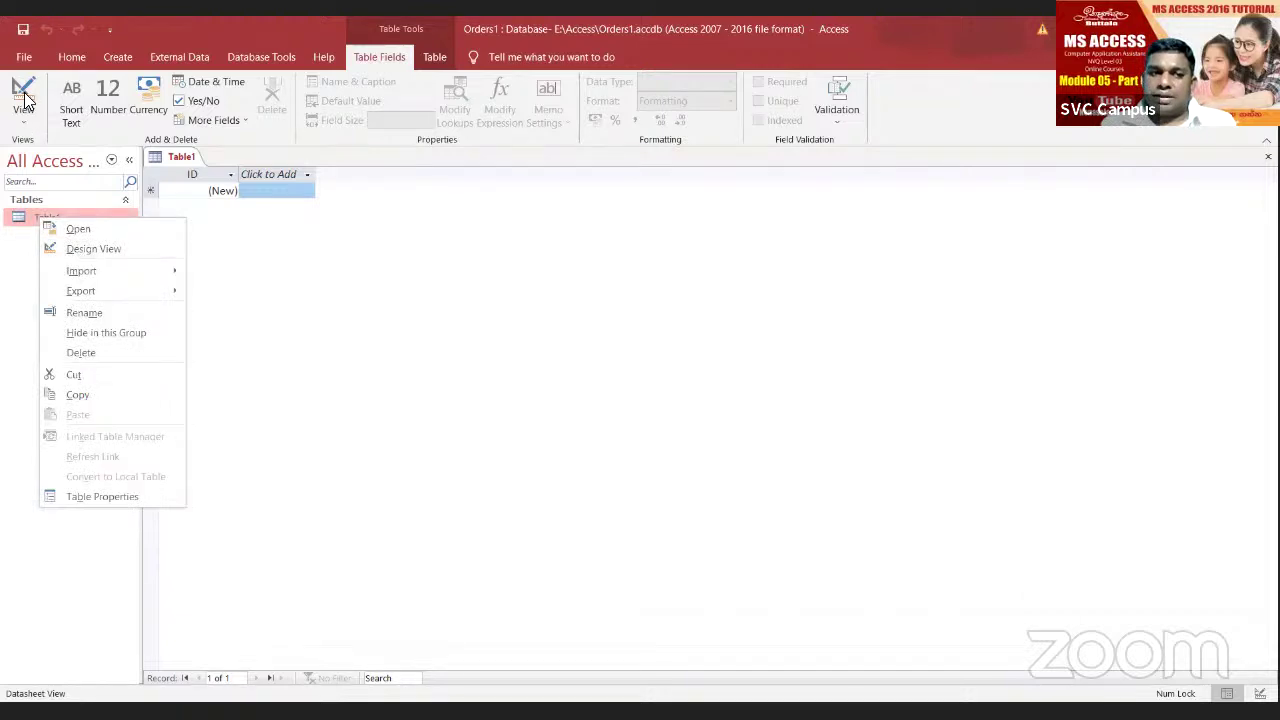
{"action": "left_click", "coordinate": [93, 248]}
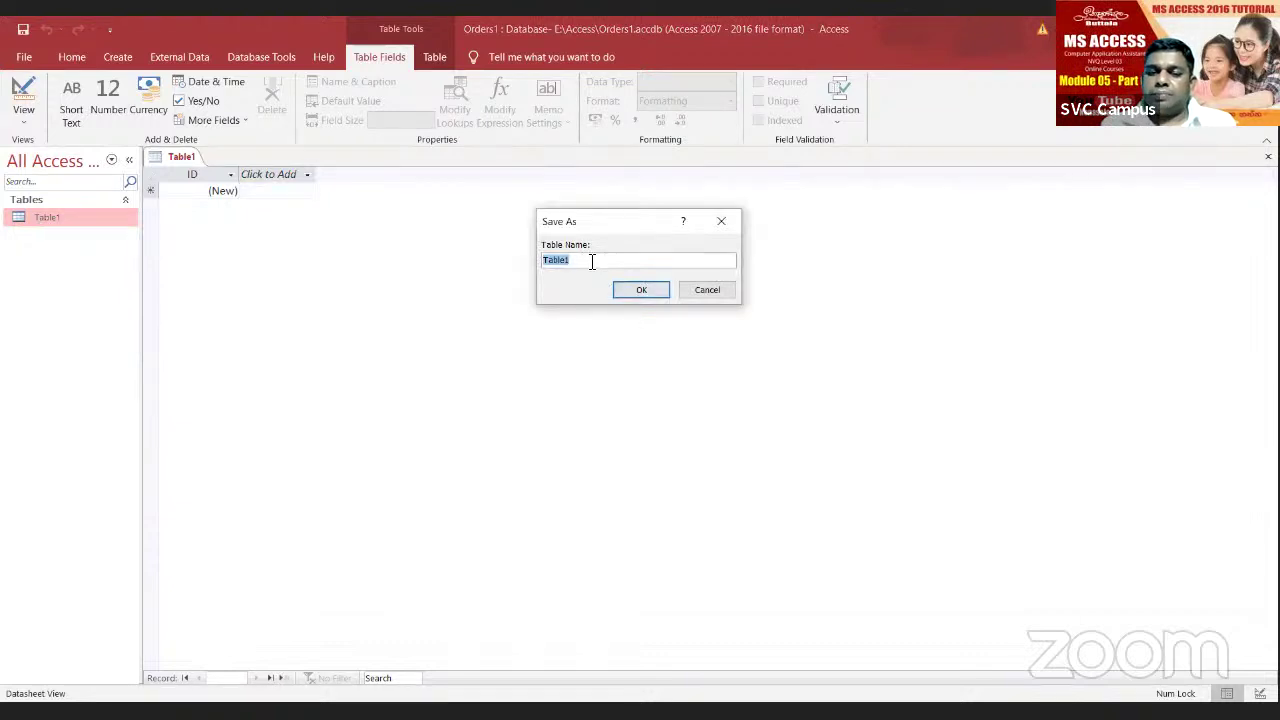
{"action": "key", "text": "BackSpace"}
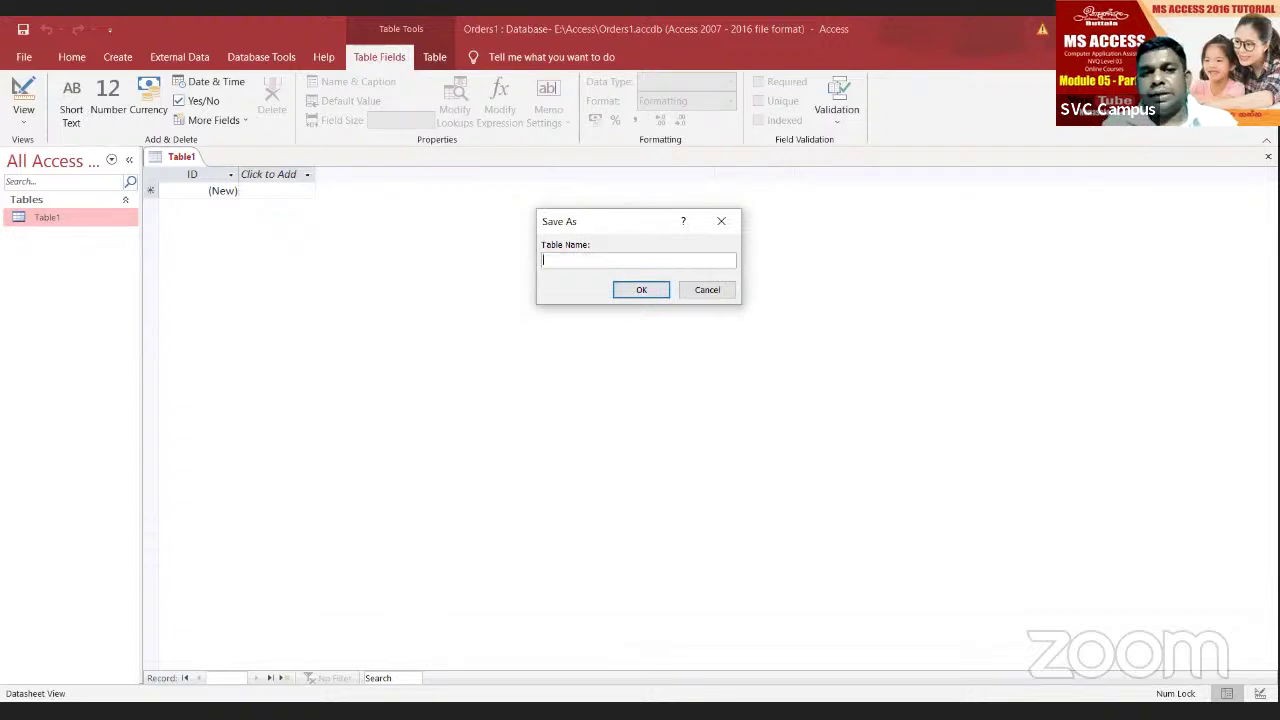
{"action": "type", "text": "Or"}
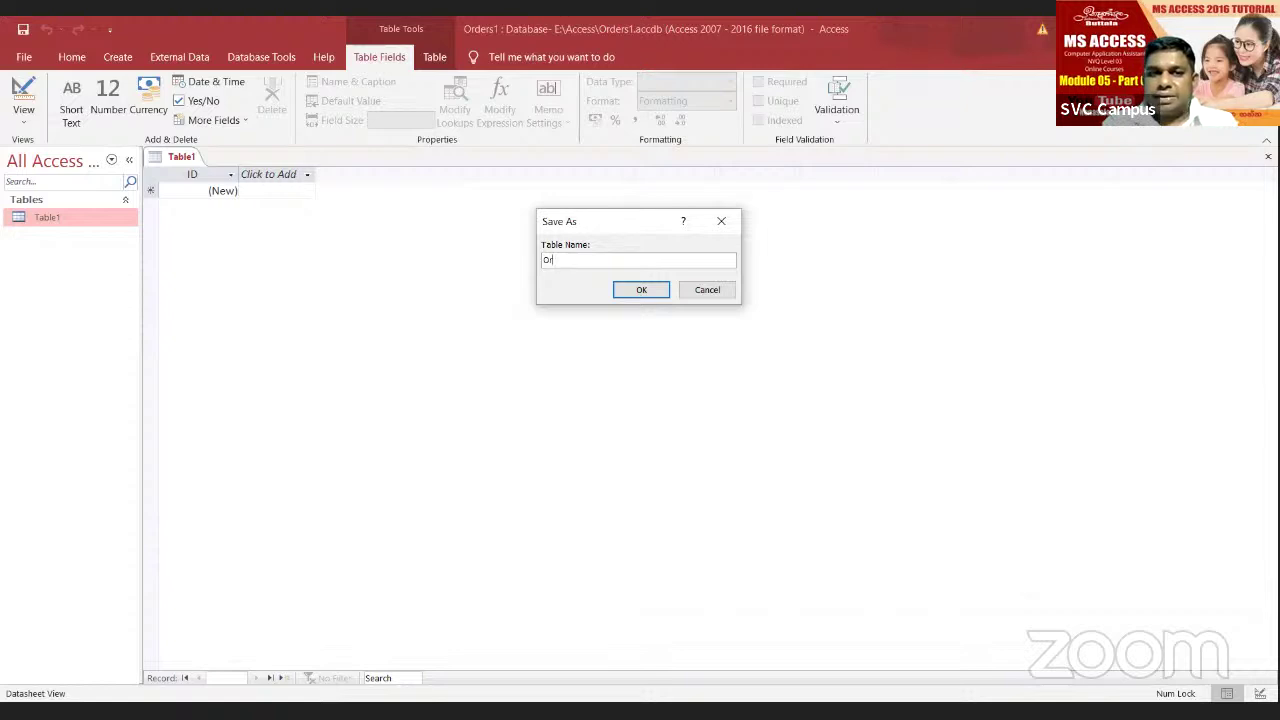
{"action": "type", "text": "der"}
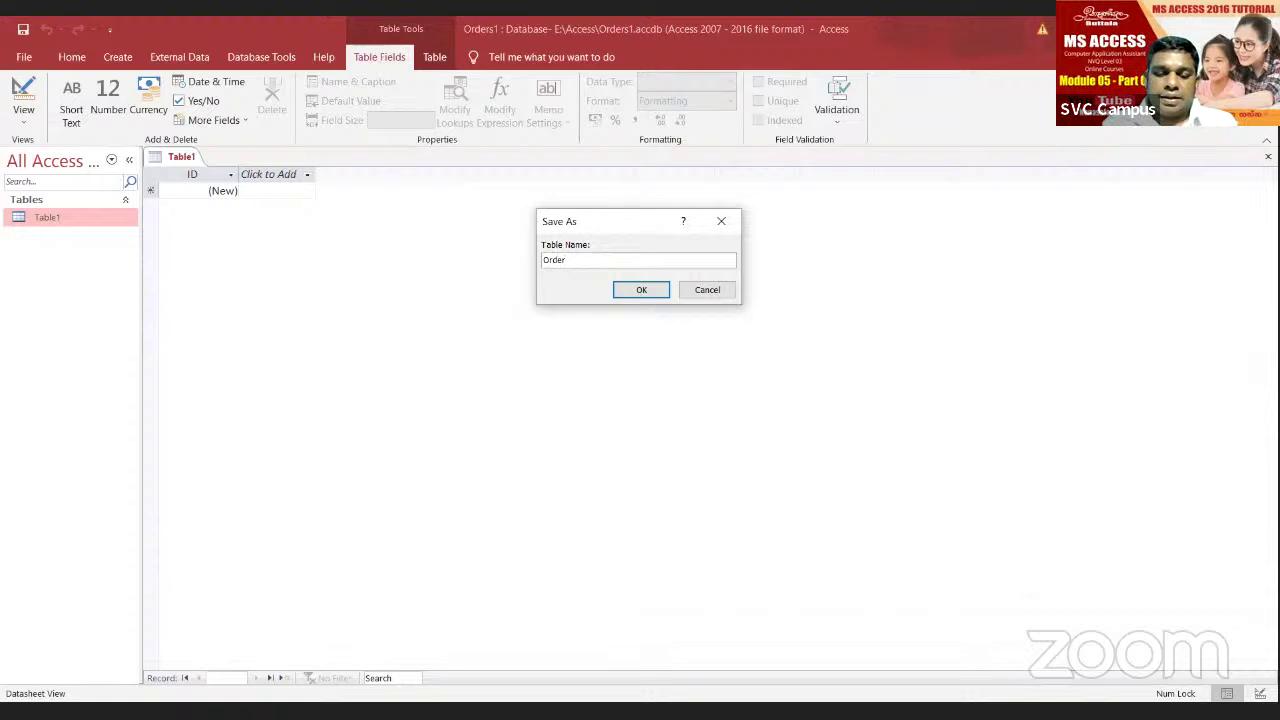
{"action": "type", "text": " 01"}
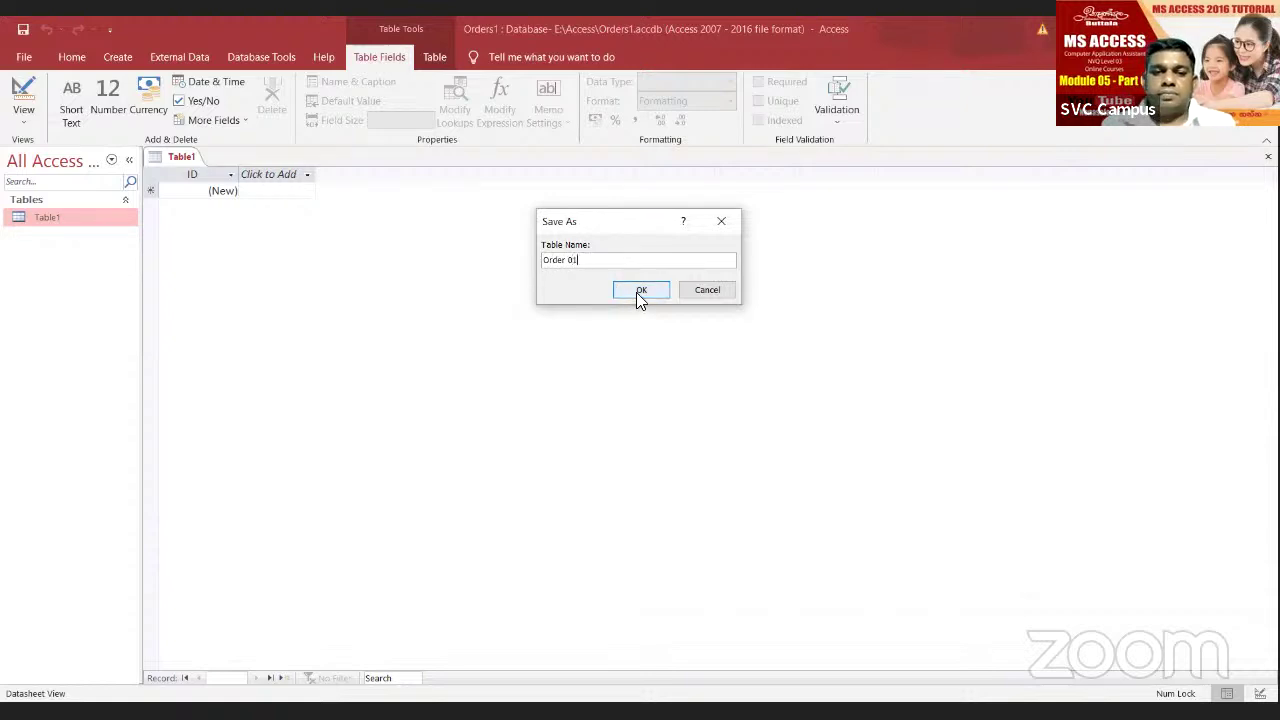
{"action": "key", "text": "Return"}
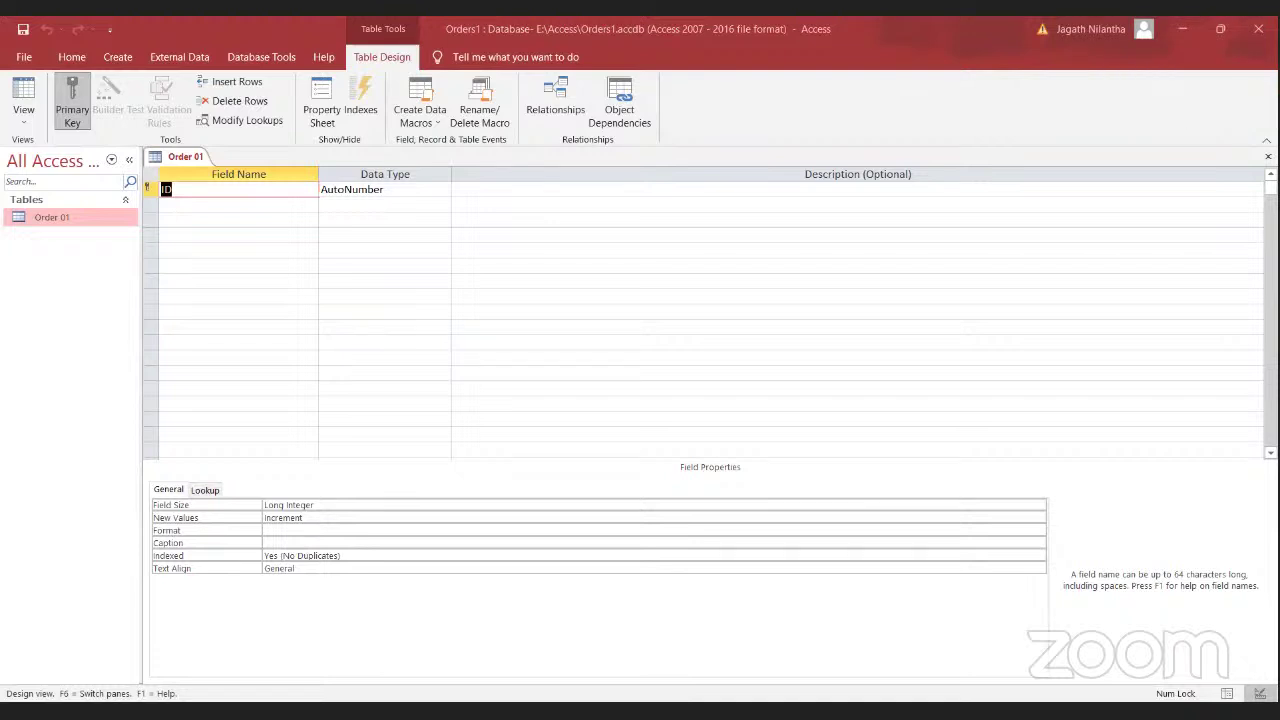
Step: Rename the table's ID field to Order_ID
{"action": "left_click", "coordinate": [202, 200]}
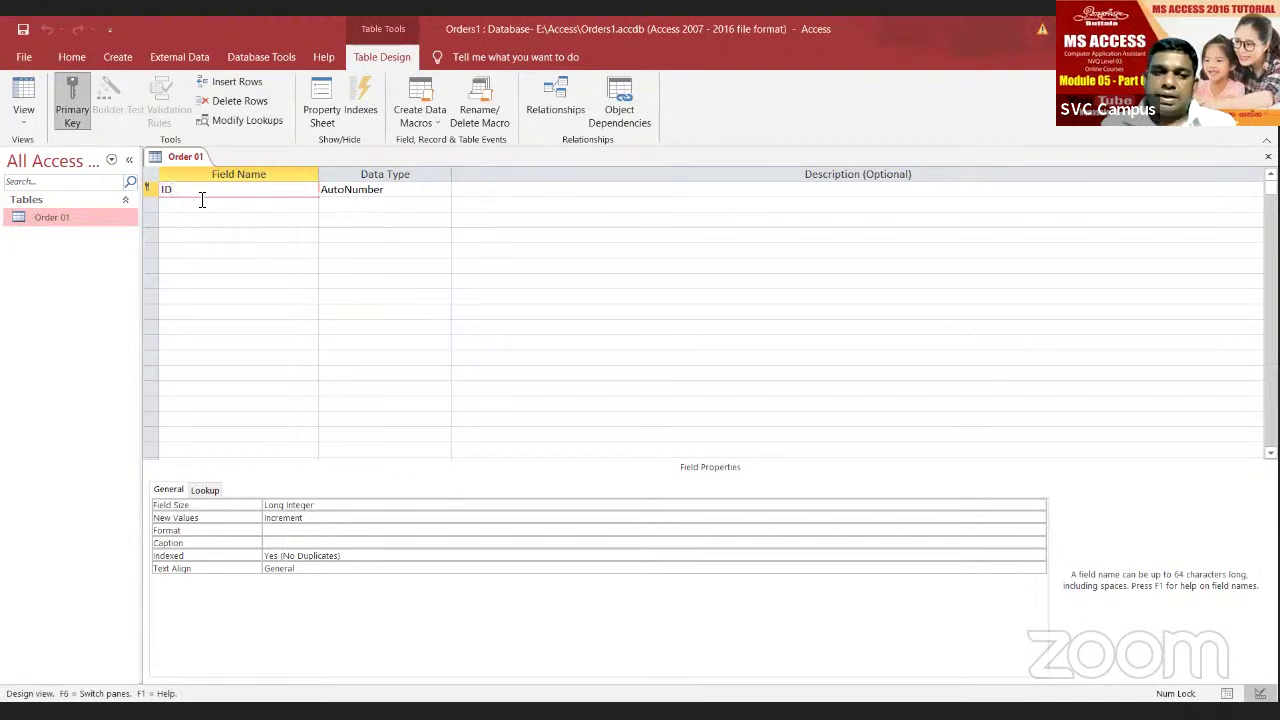
{"action": "key", "text": "BackSpace"}
{"action": "key", "text": "BackSpace"}
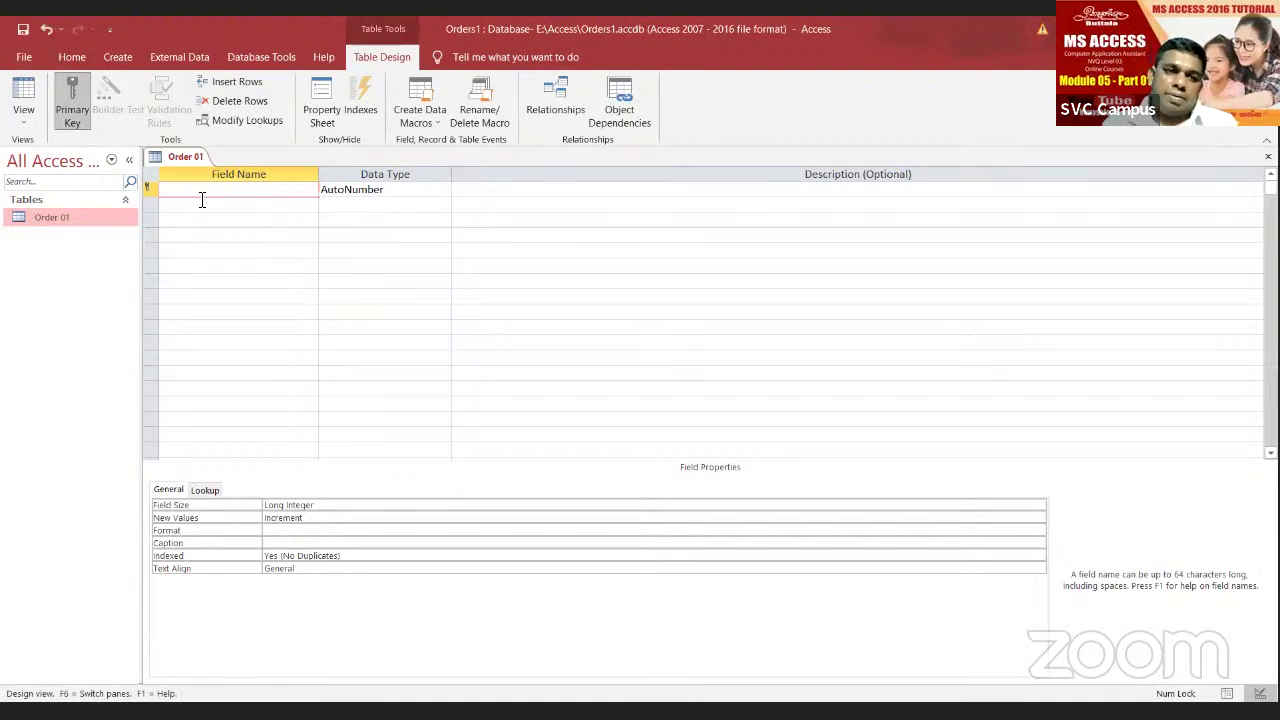
{"action": "type", "text": "Or"}
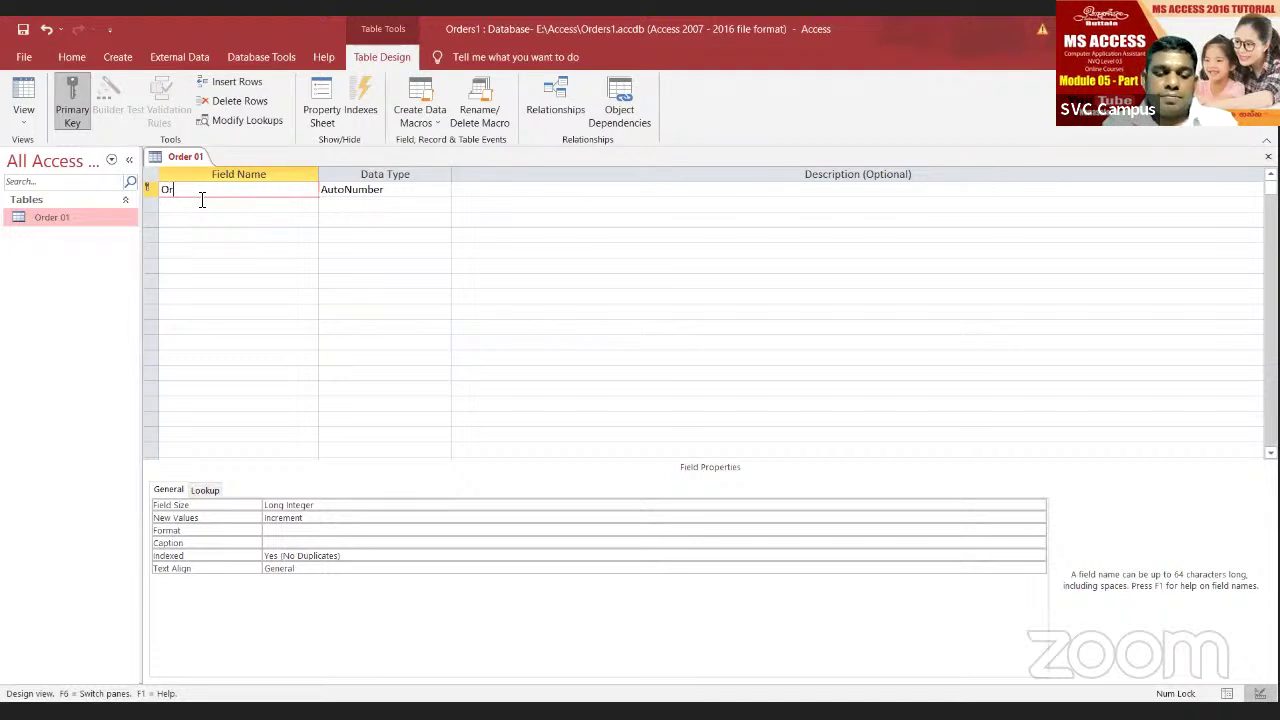
{"action": "type", "text": "der"}
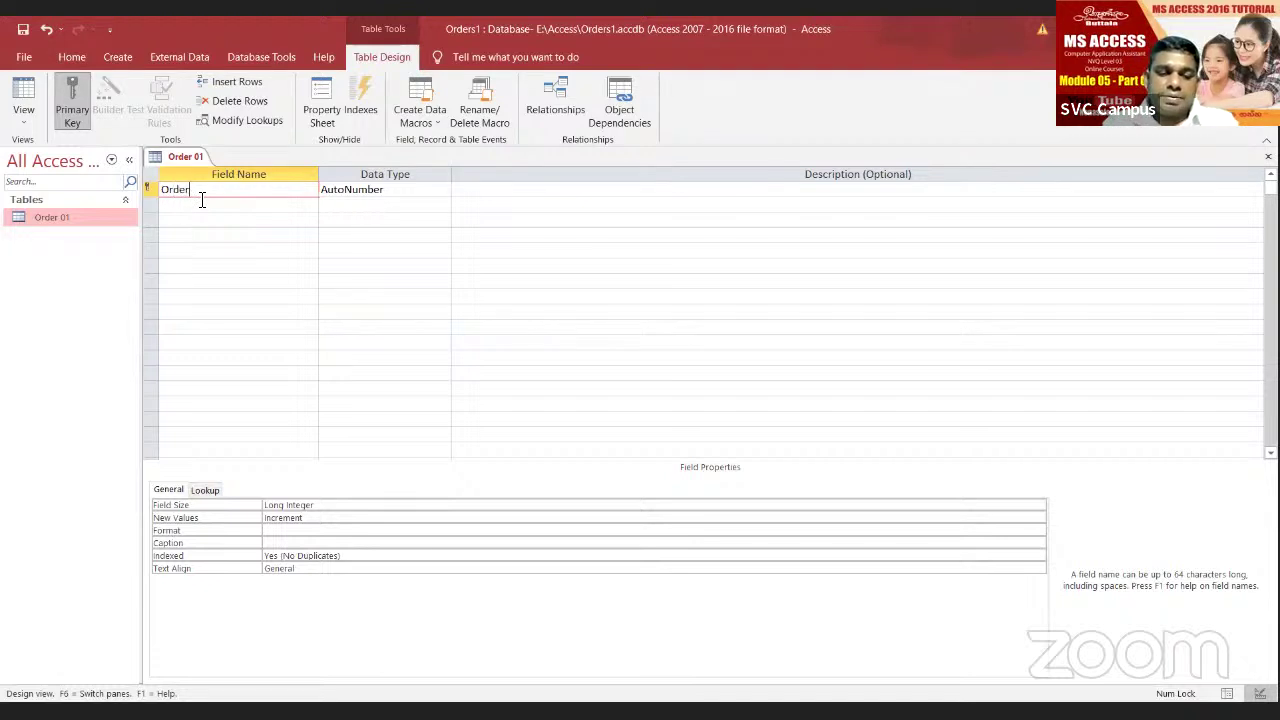
{"action": "type", "text": "_ID"}
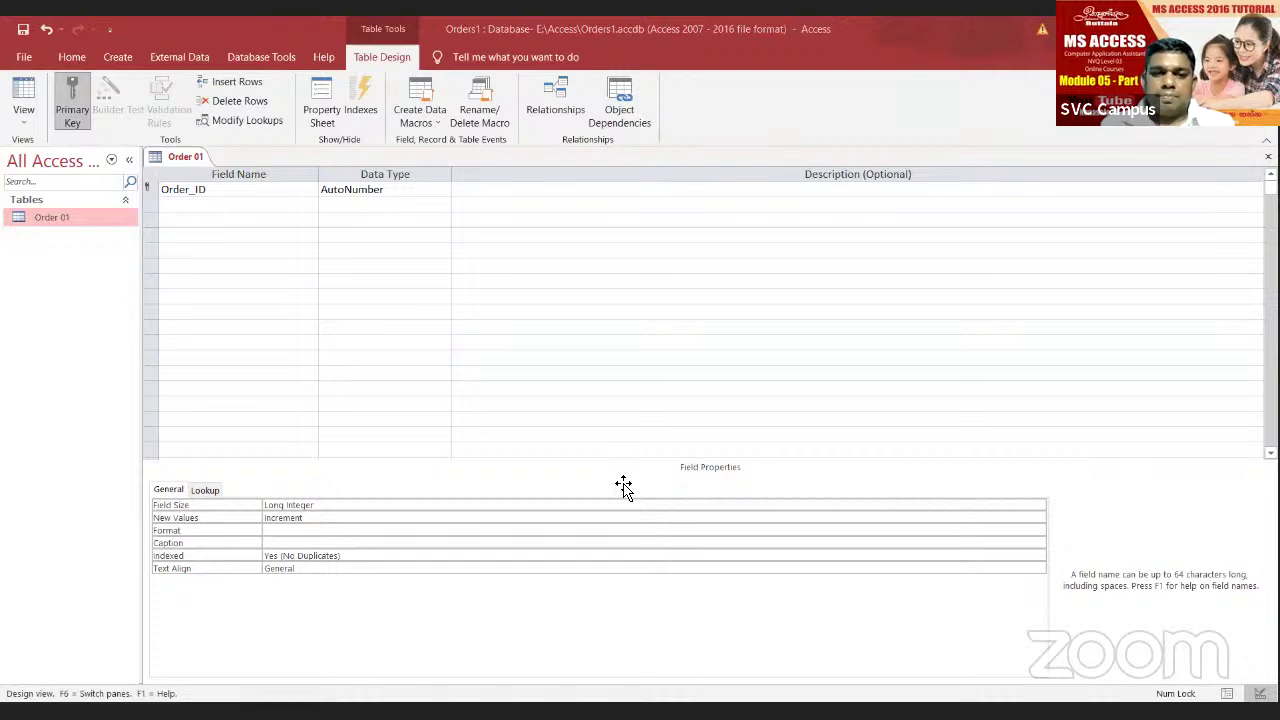
{"action": "left_click", "coordinate": [563, 290]}
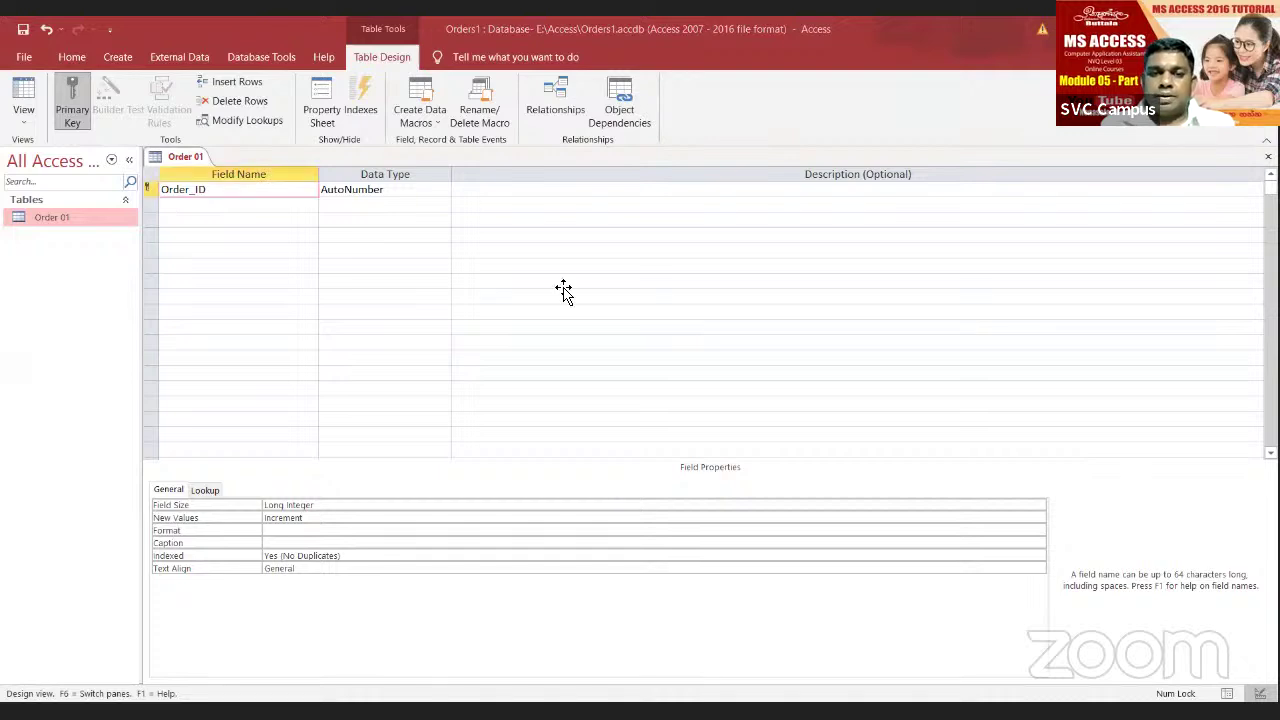
Step: Consult the field specifications in the Word exercise document and, back in Access, set the Order_ID data type to Number
{"action": "key", "text": "alt+Tab"}
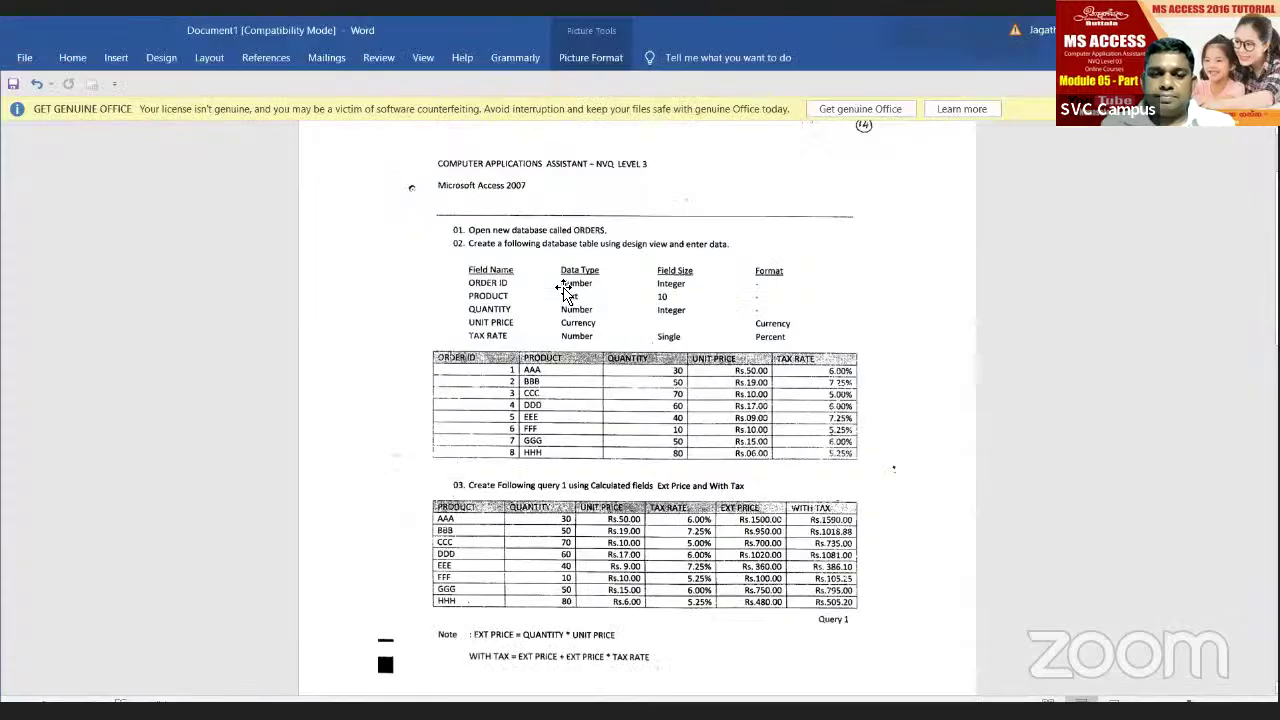
{"action": "left_click", "coordinate": [563, 290]}
{"action": "scroll", "coordinate": [571, 366], "scroll_direction": "down", "scroll_amount": 3}
{"action": "scroll", "coordinate": [571, 366], "scroll_direction": "up", "scroll_amount": 2}
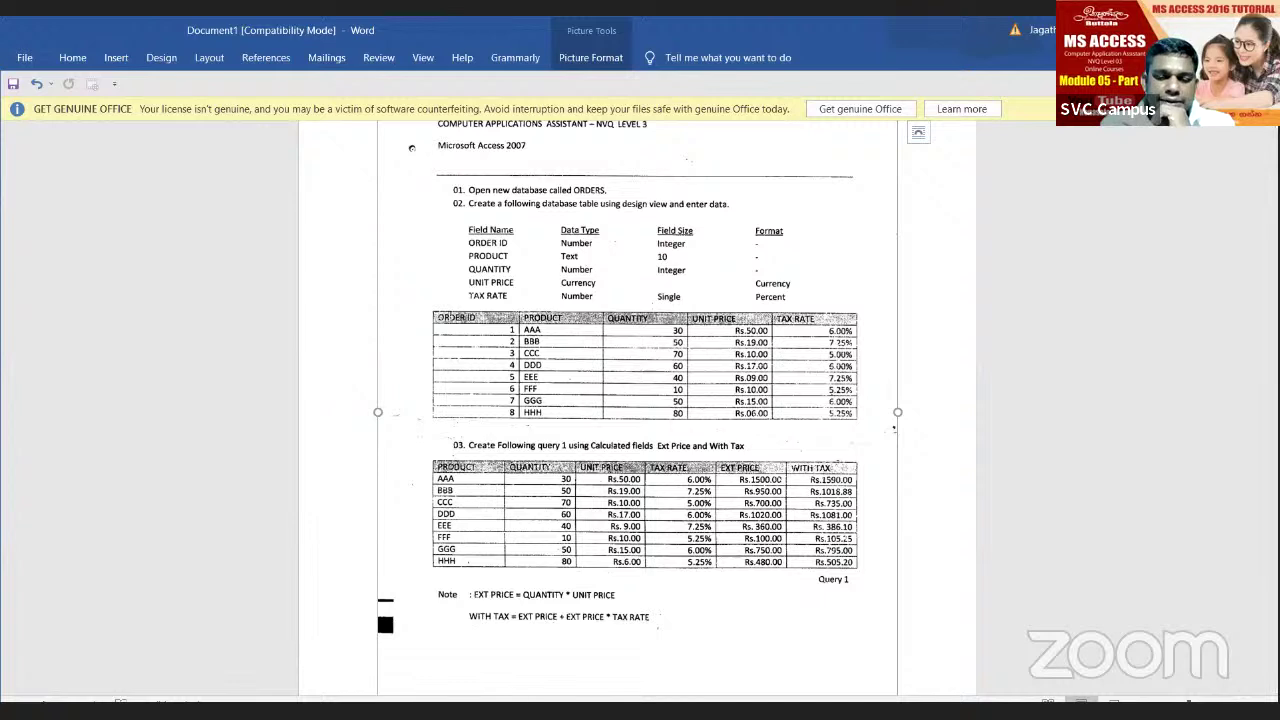
{"action": "key", "text": "alt+Tab"}
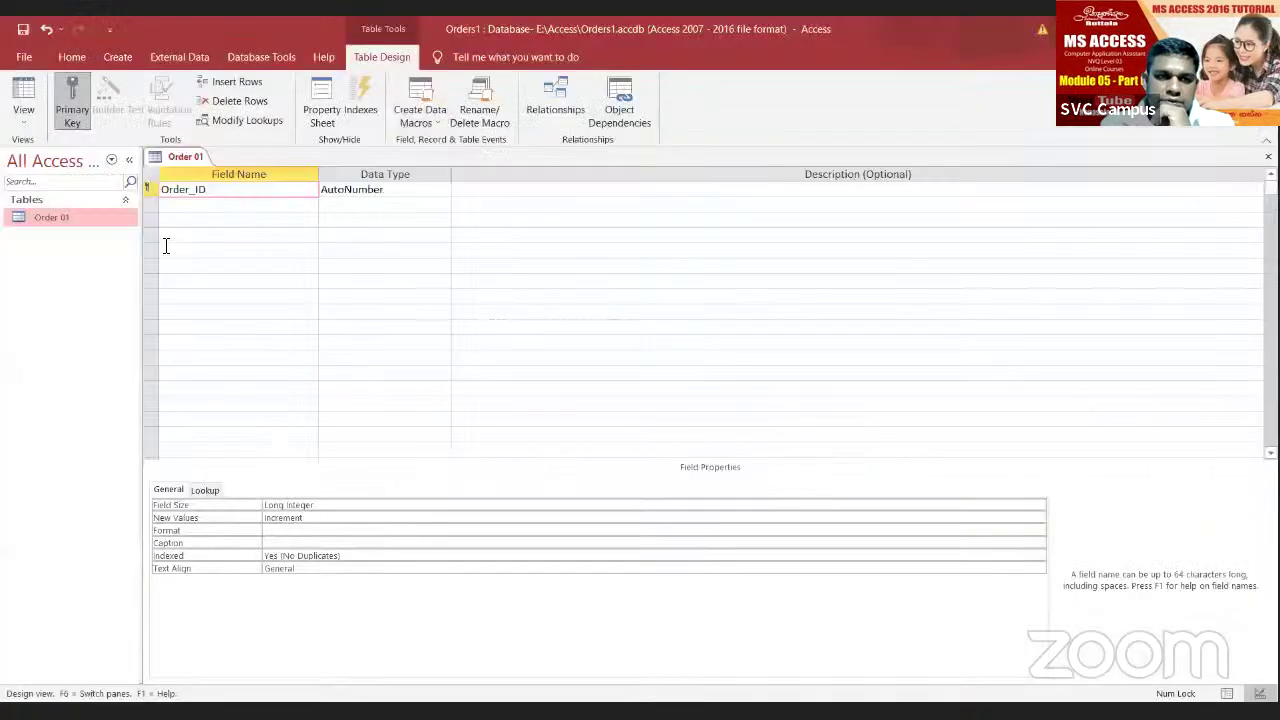
{"action": "left_click", "coordinate": [440, 190]}
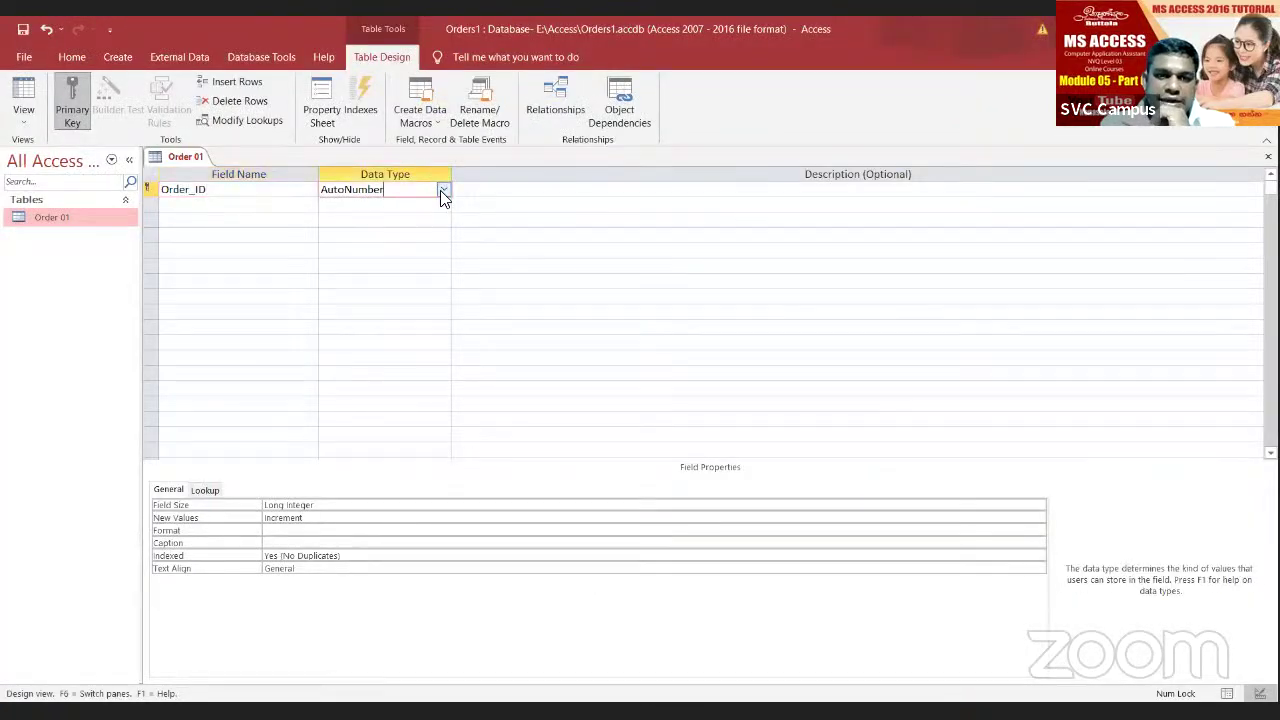
{"action": "left_click", "coordinate": [443, 189]}
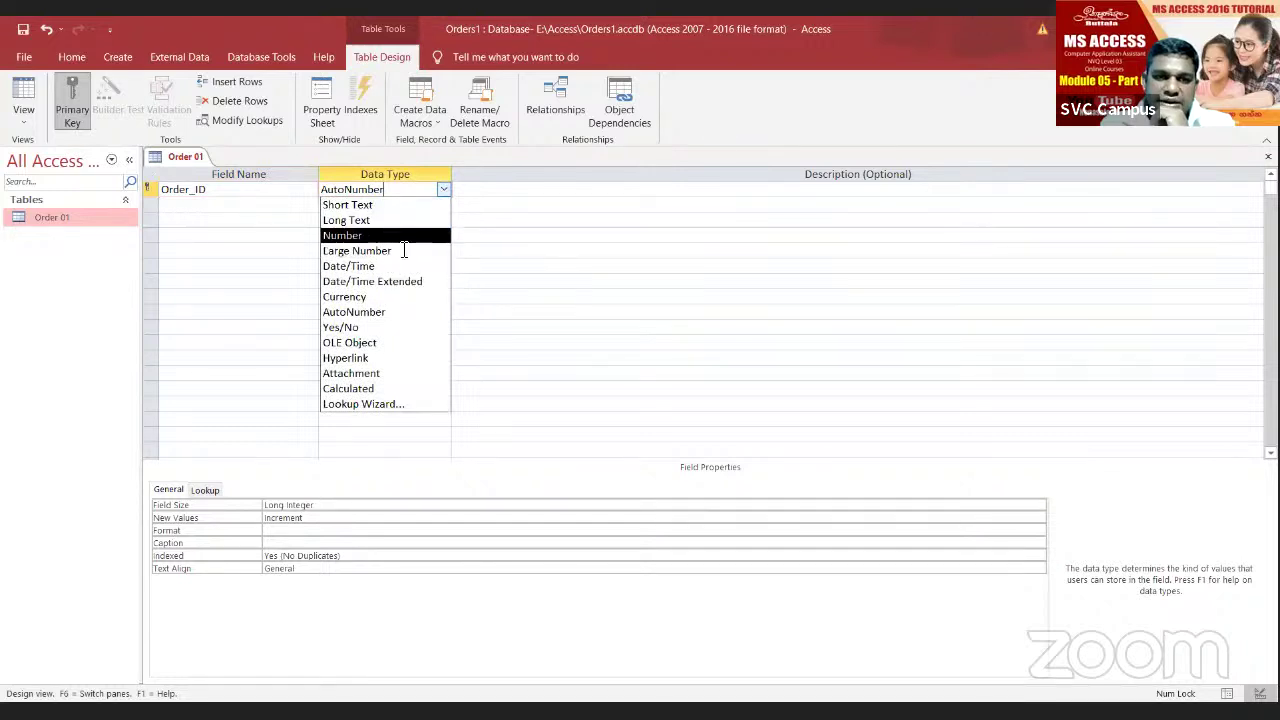
{"action": "left_click", "coordinate": [350, 236]}
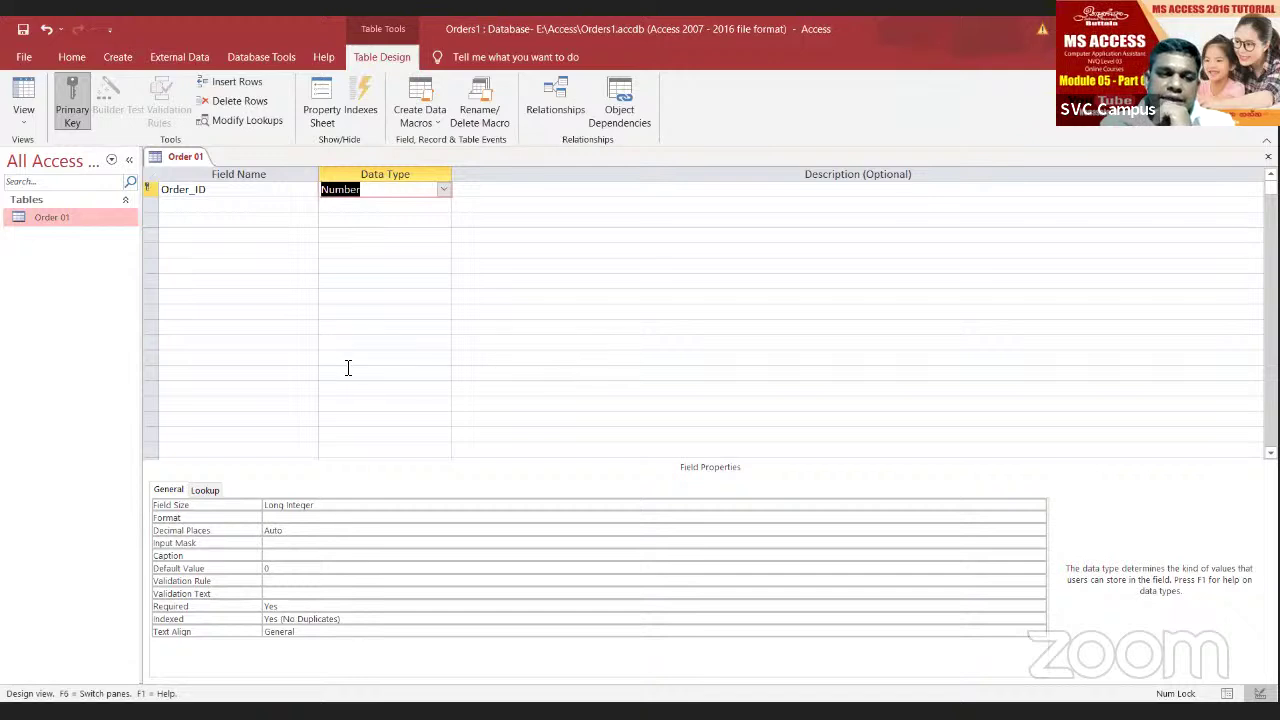
Step: Set the field size of Order_ID to Integer
{"action": "left_click", "coordinate": [343, 506]}
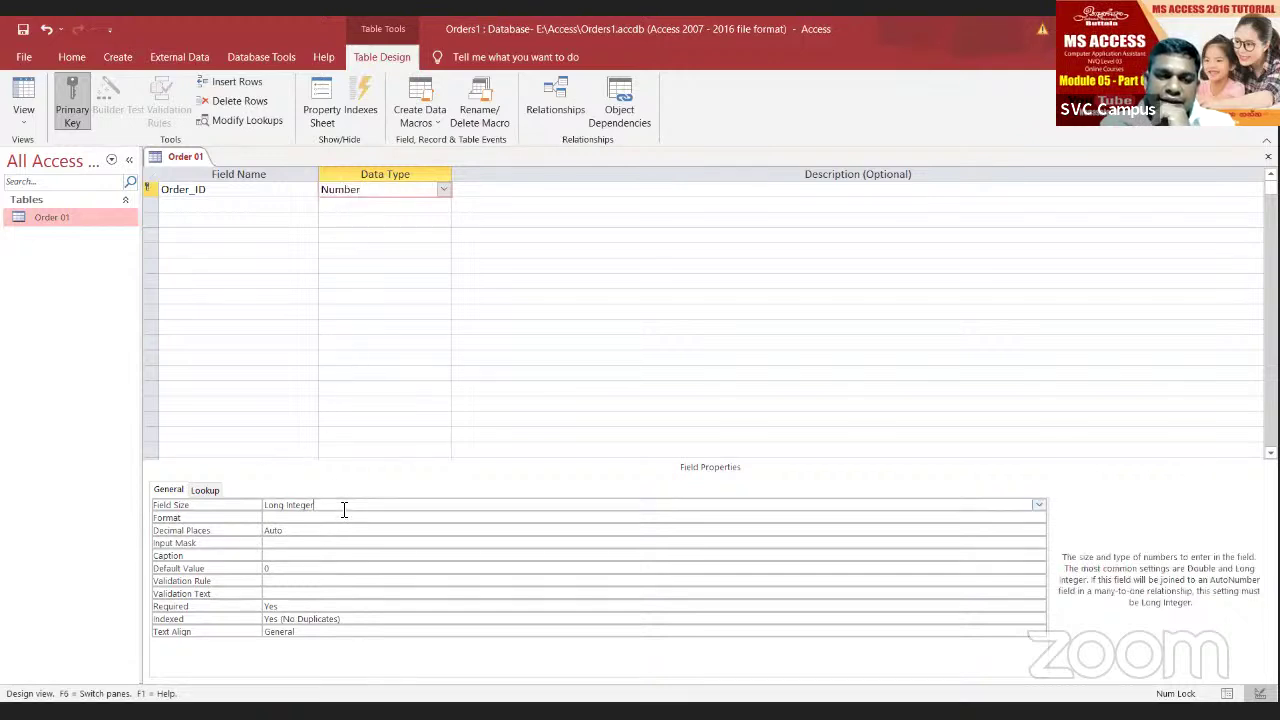
{"action": "left_click", "coordinate": [1038, 505]}
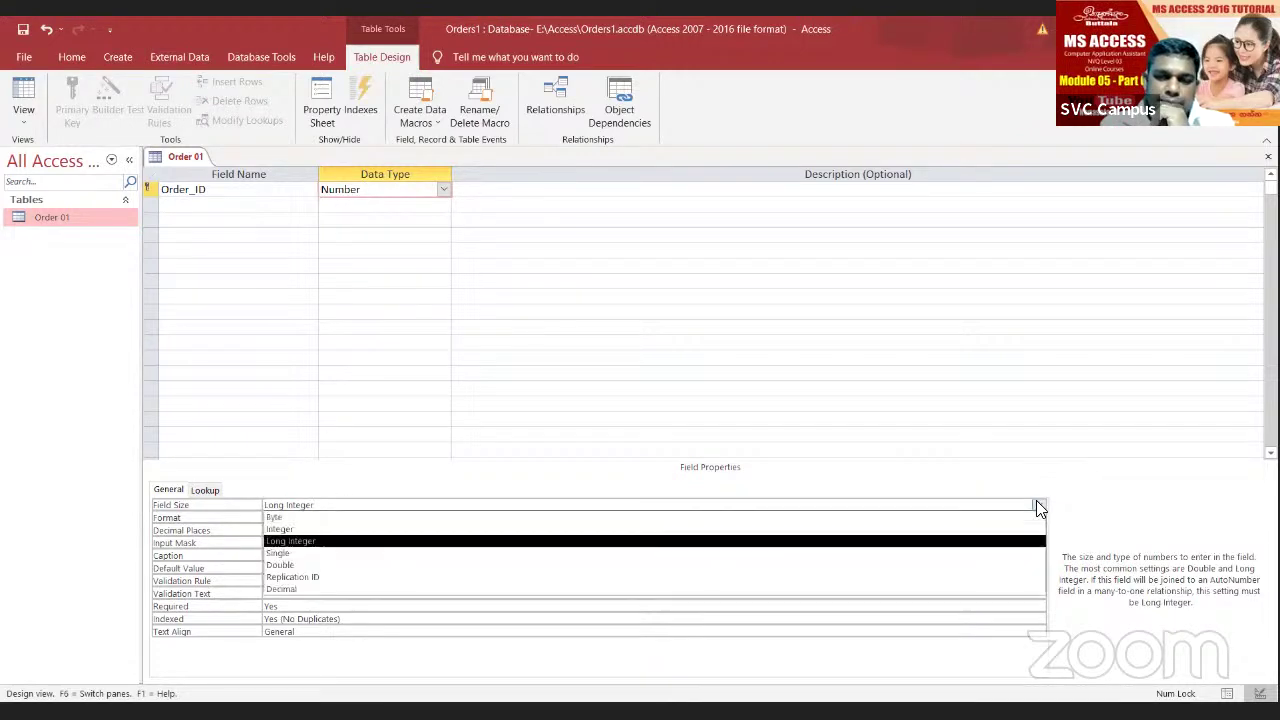
{"action": "left_click", "coordinate": [328, 530]}
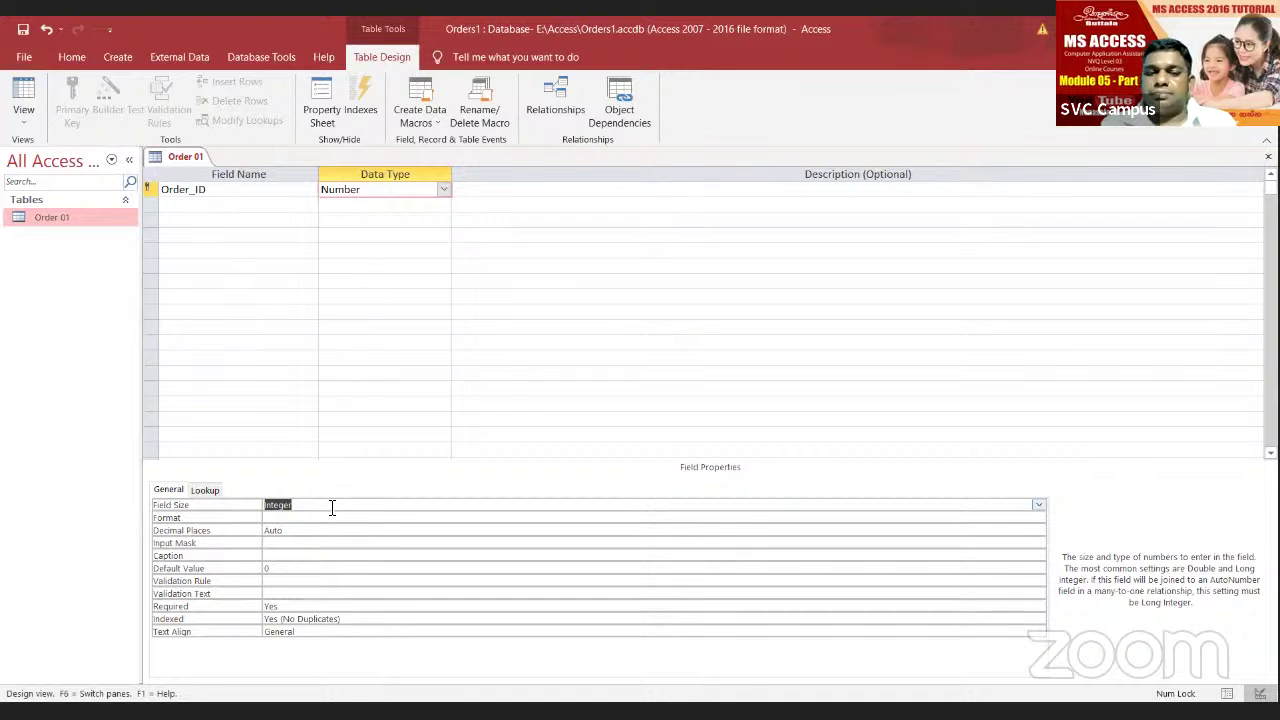
{"action": "left_click", "coordinate": [209, 191]}
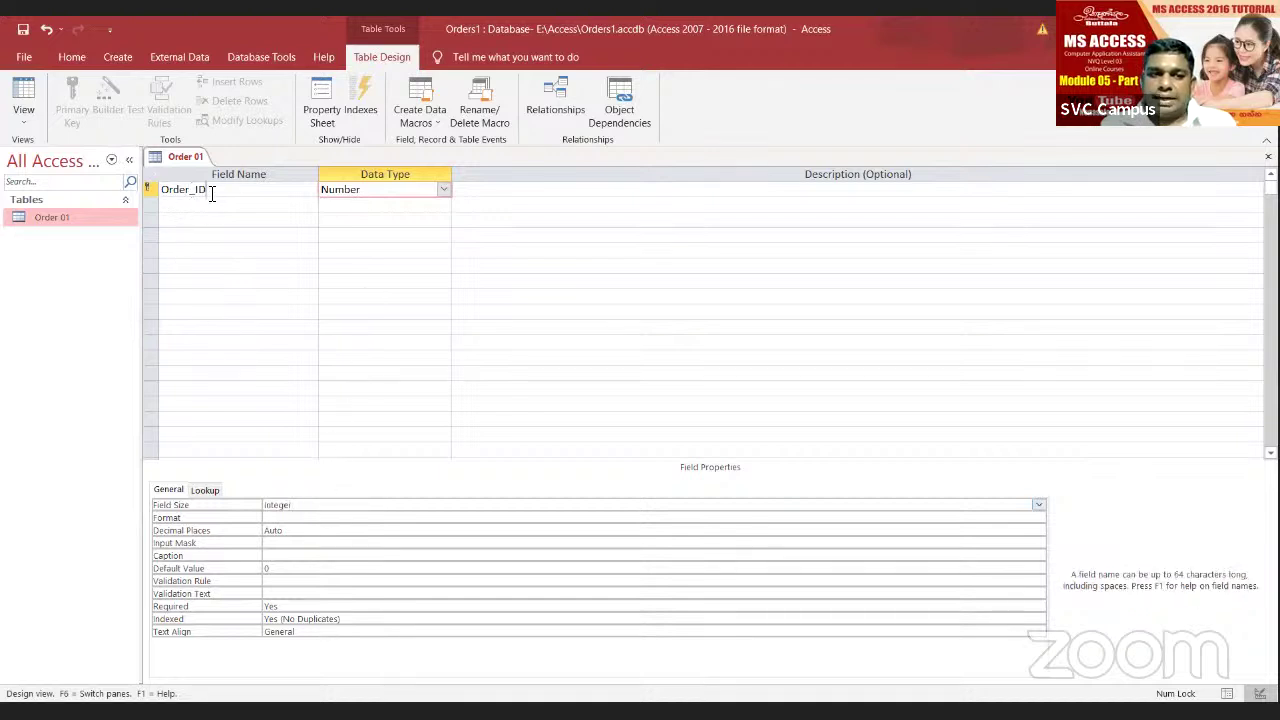
{"action": "left_click", "coordinate": [377, 192]}
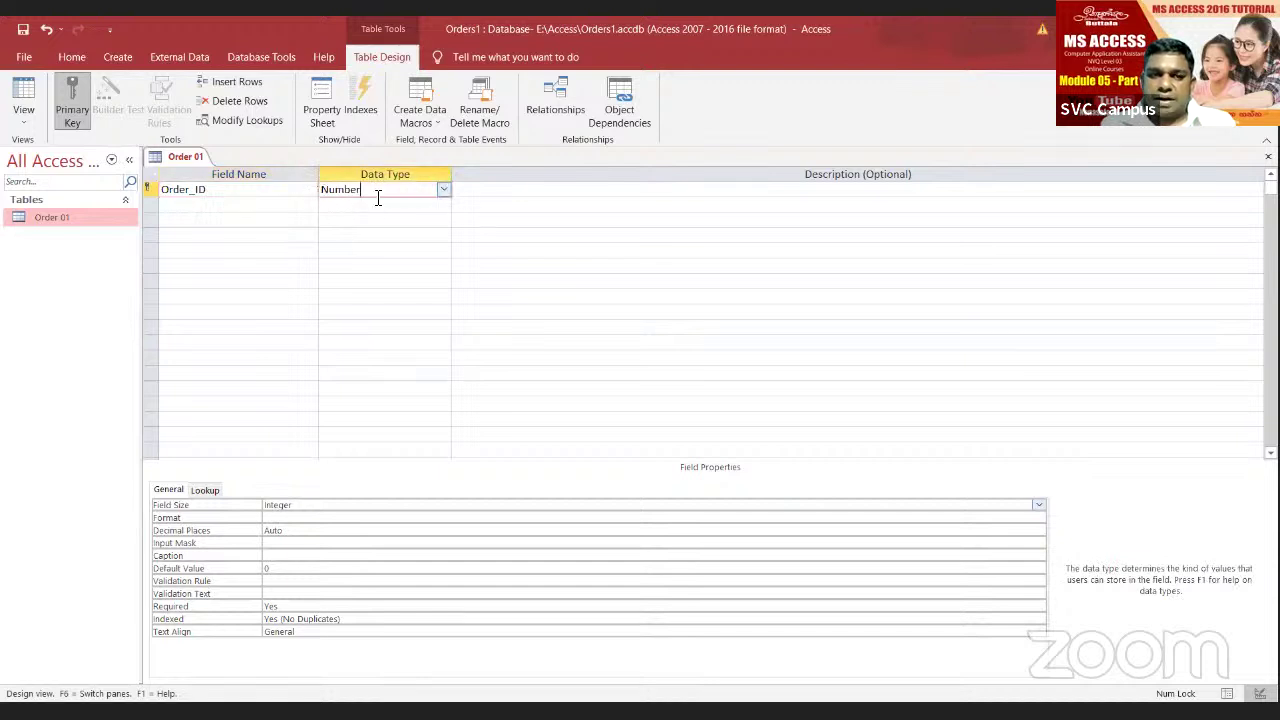
{"action": "left_click", "coordinate": [306, 505]}
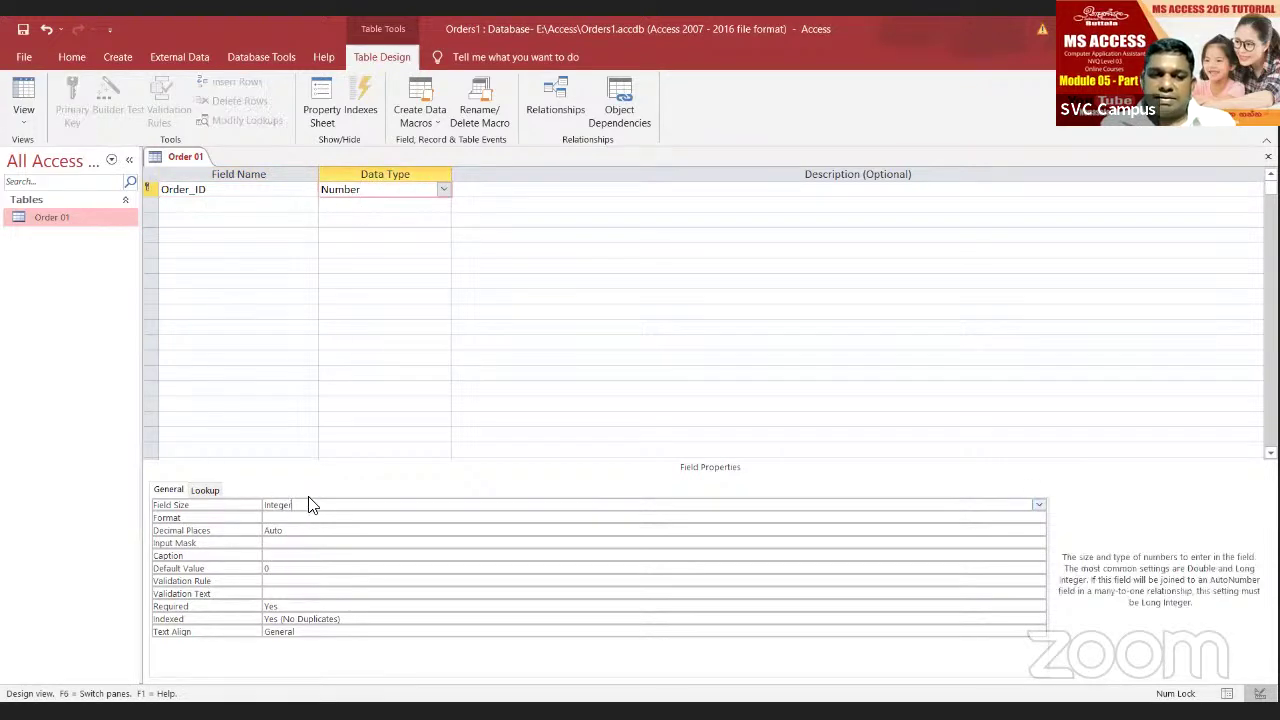
{"action": "left_click", "coordinate": [1040, 504]}
{"action": "left_click", "coordinate": [534, 528]}
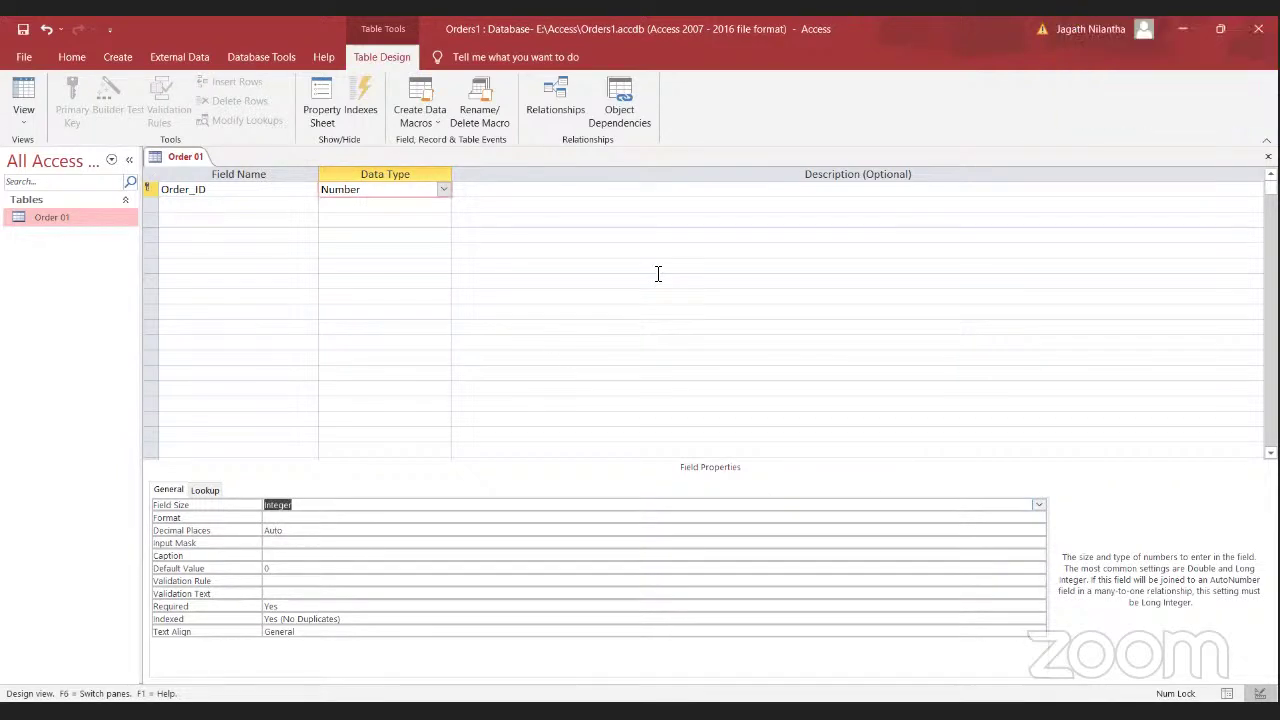
Step: Consult the exercise sheet in Word and, back in Access, add a field named Product below Order_ID with the default data type
{"action": "left_click", "coordinate": [214, 204]}
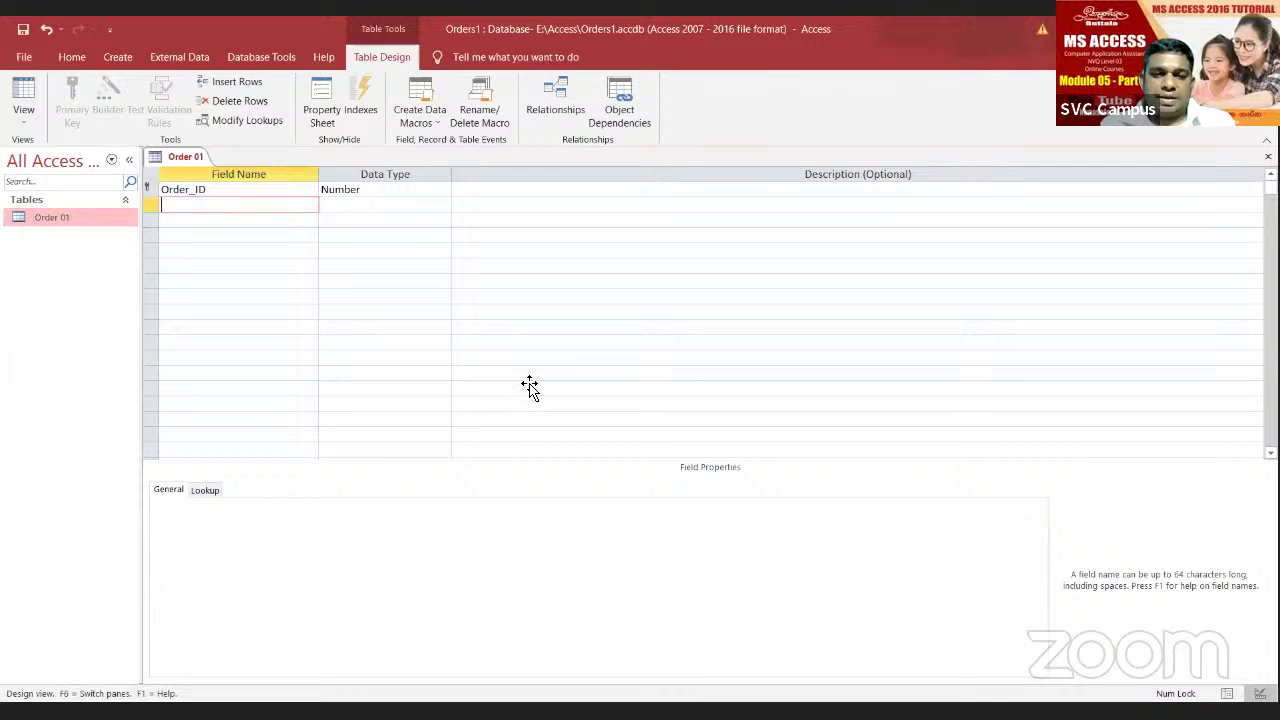
{"action": "key", "text": "alt+Tab"}
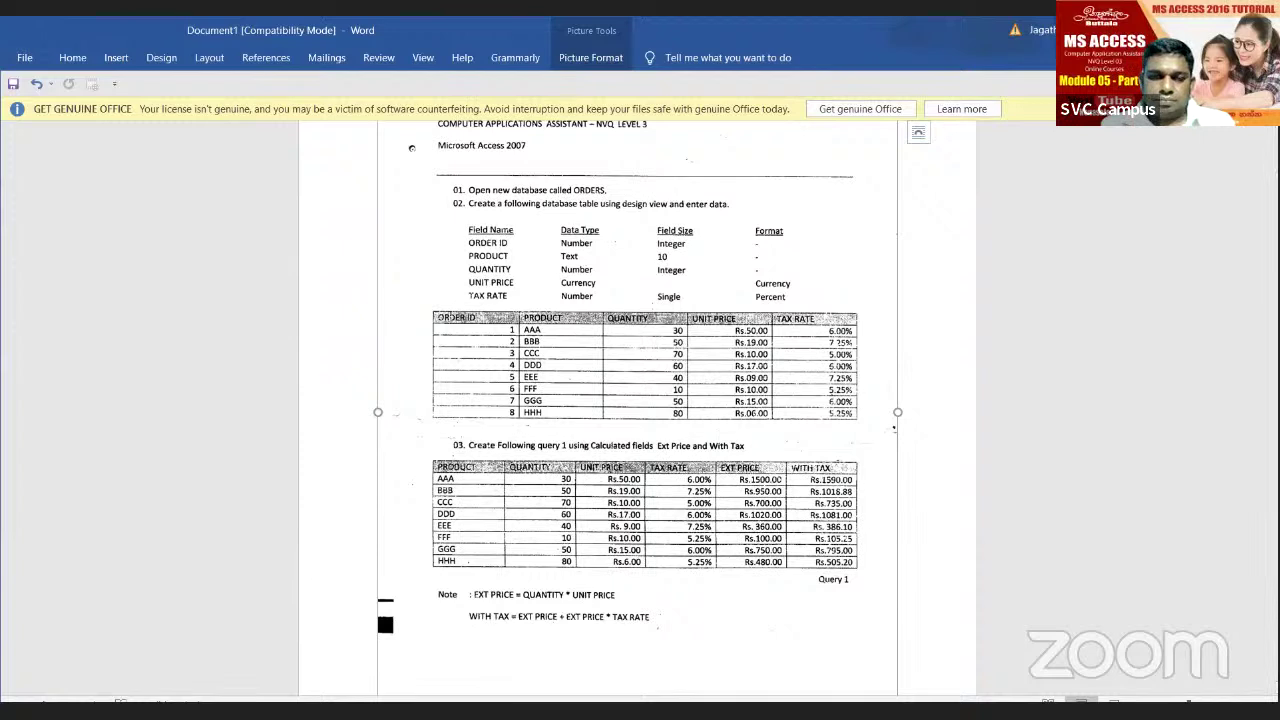
{"action": "key", "text": "alt+Tab"}
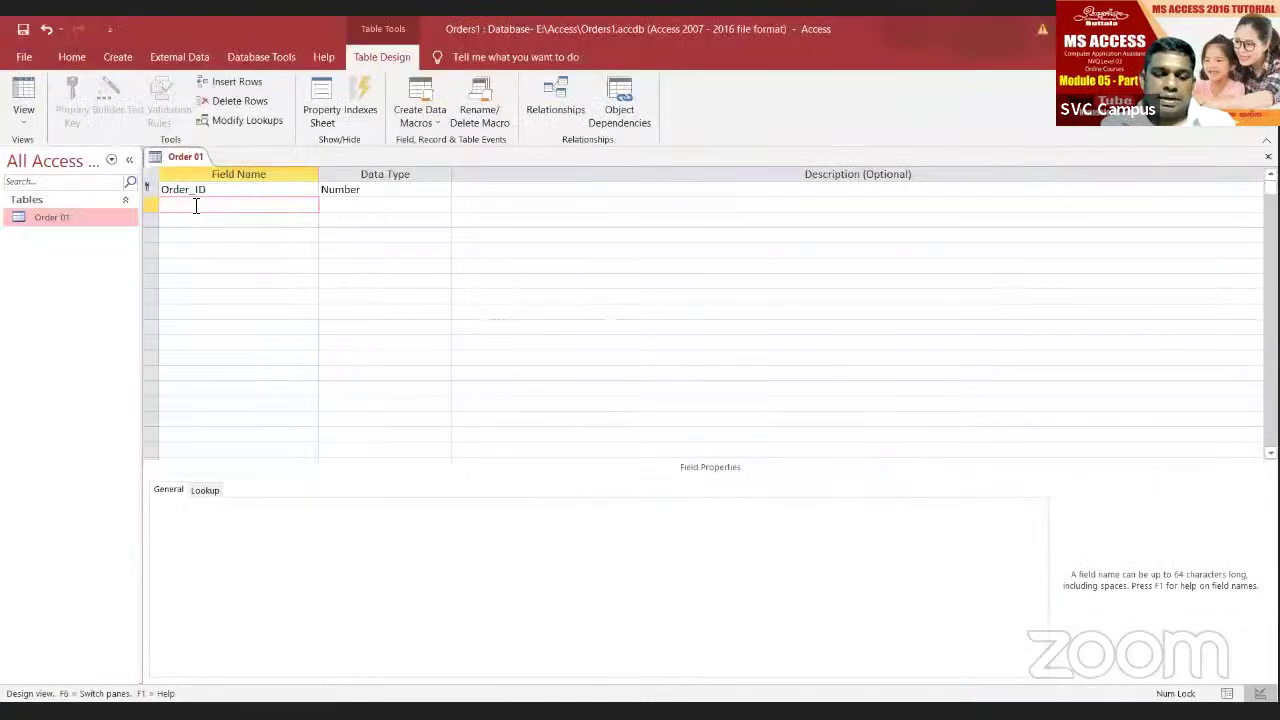
{"action": "type", "text": "Pro"}
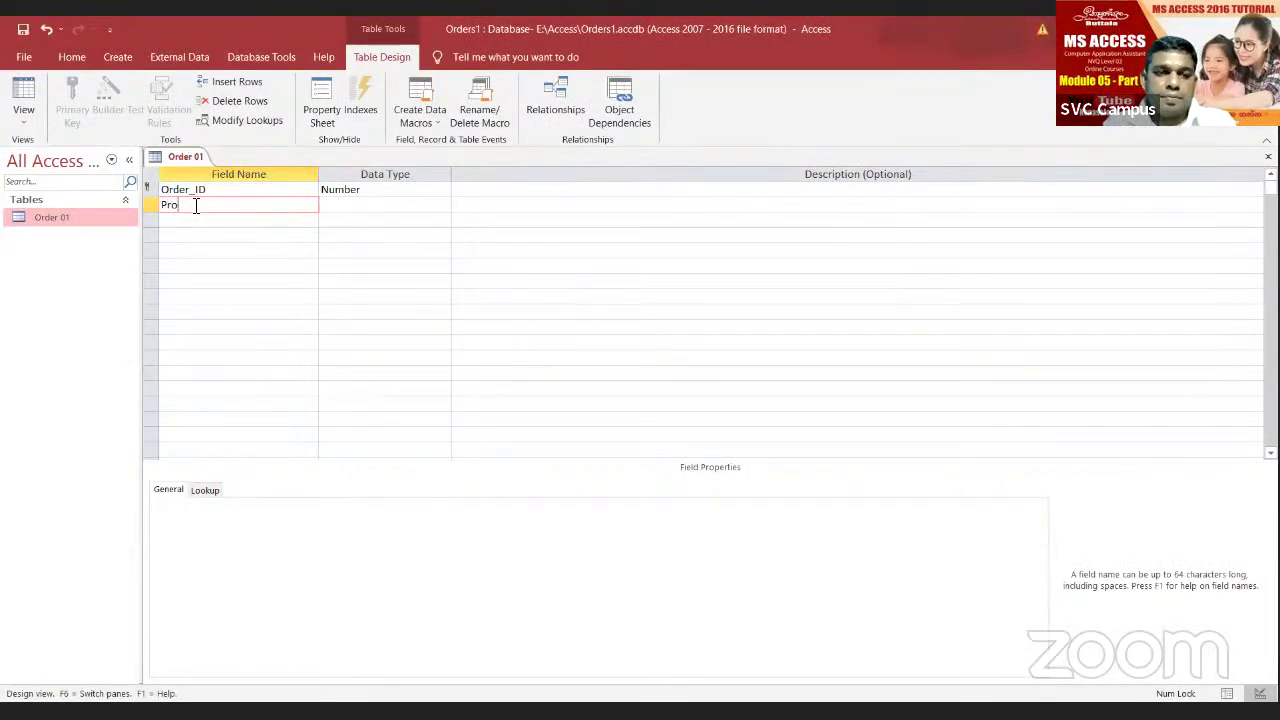
{"action": "type", "text": "duct"}
{"action": "left_click", "coordinate": [226, 234]}
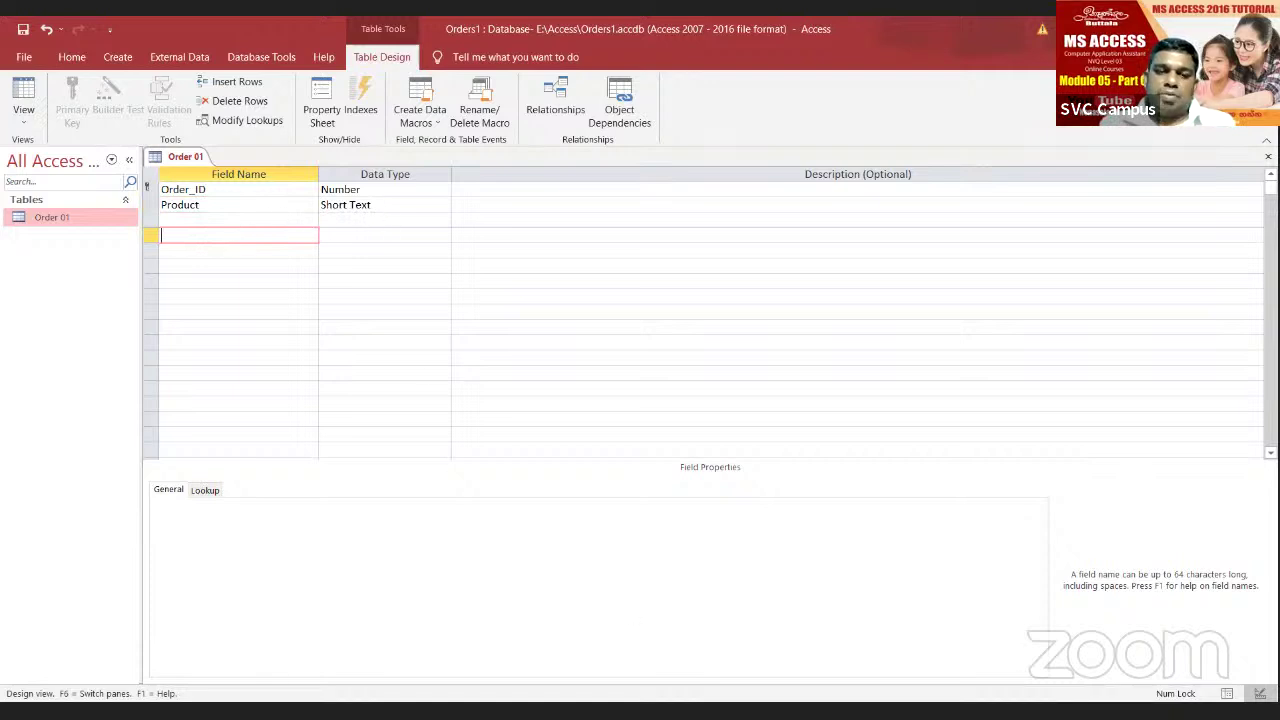
Step: Check the Product specification in the Word exercise sheet and, back in Access, set the Product field size to 10
{"action": "key", "text": "alt+Tab"}
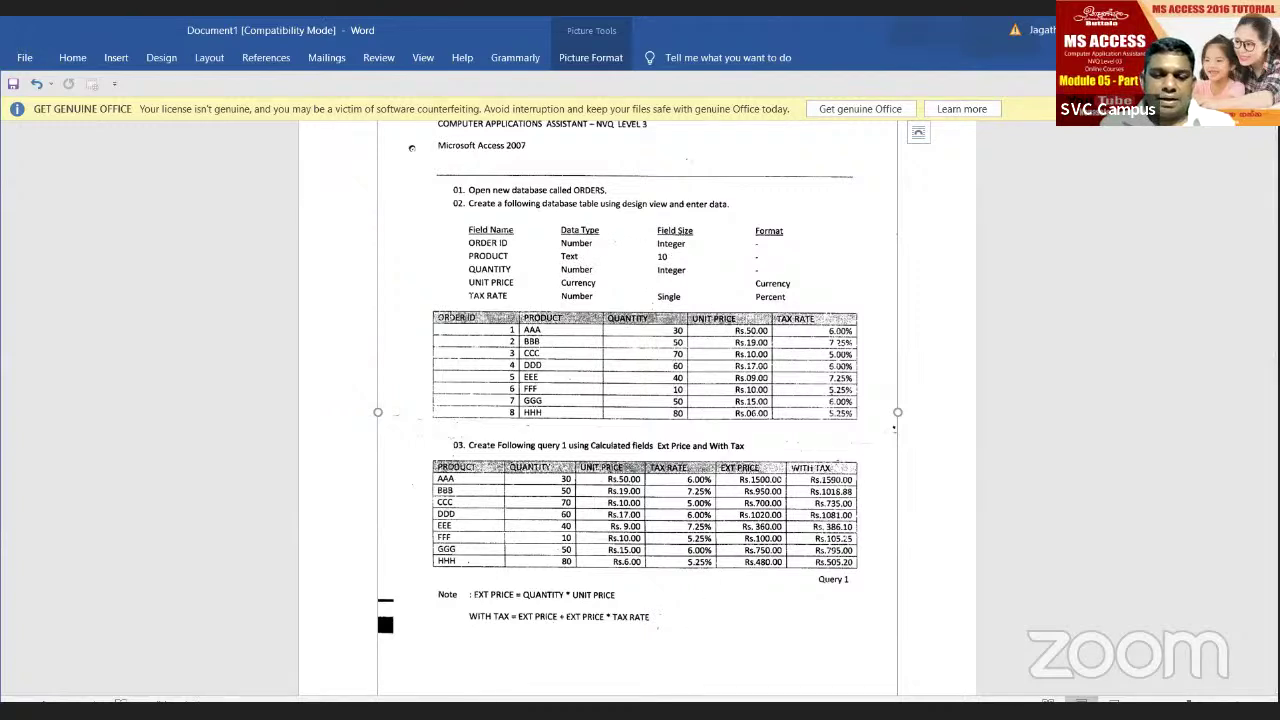
{"action": "key", "text": "alt+Tab"}
{"action": "left_click", "coordinate": [269, 200]}
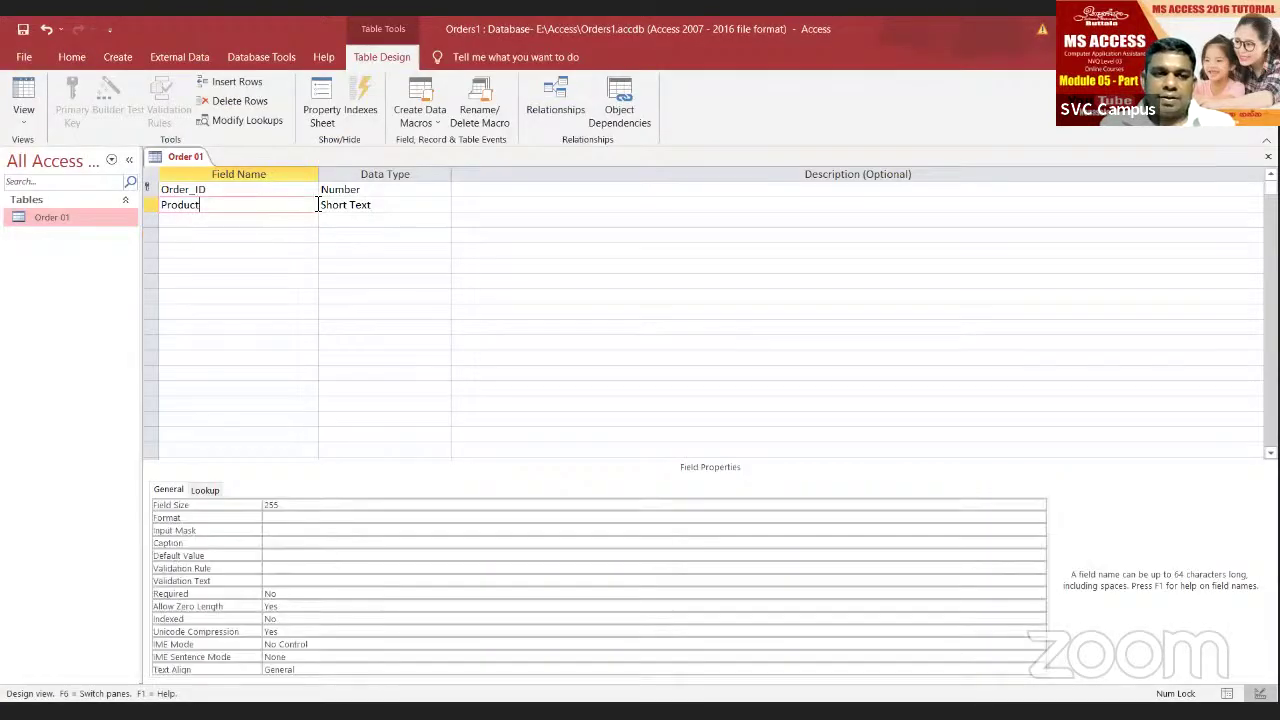
{"action": "left_click", "coordinate": [349, 204]}
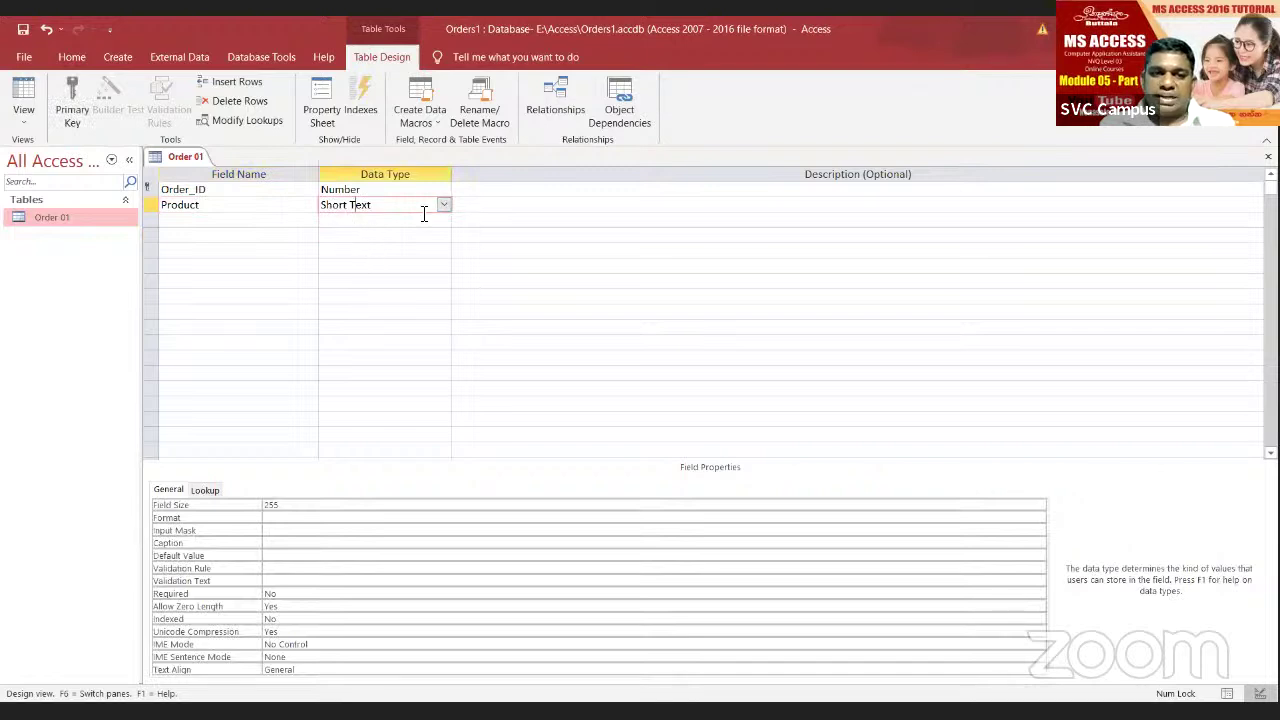
{"action": "left_click", "coordinate": [316, 504]}
{"action": "double_click", "coordinate": [268, 504]}
{"action": "type", "text": "10"}
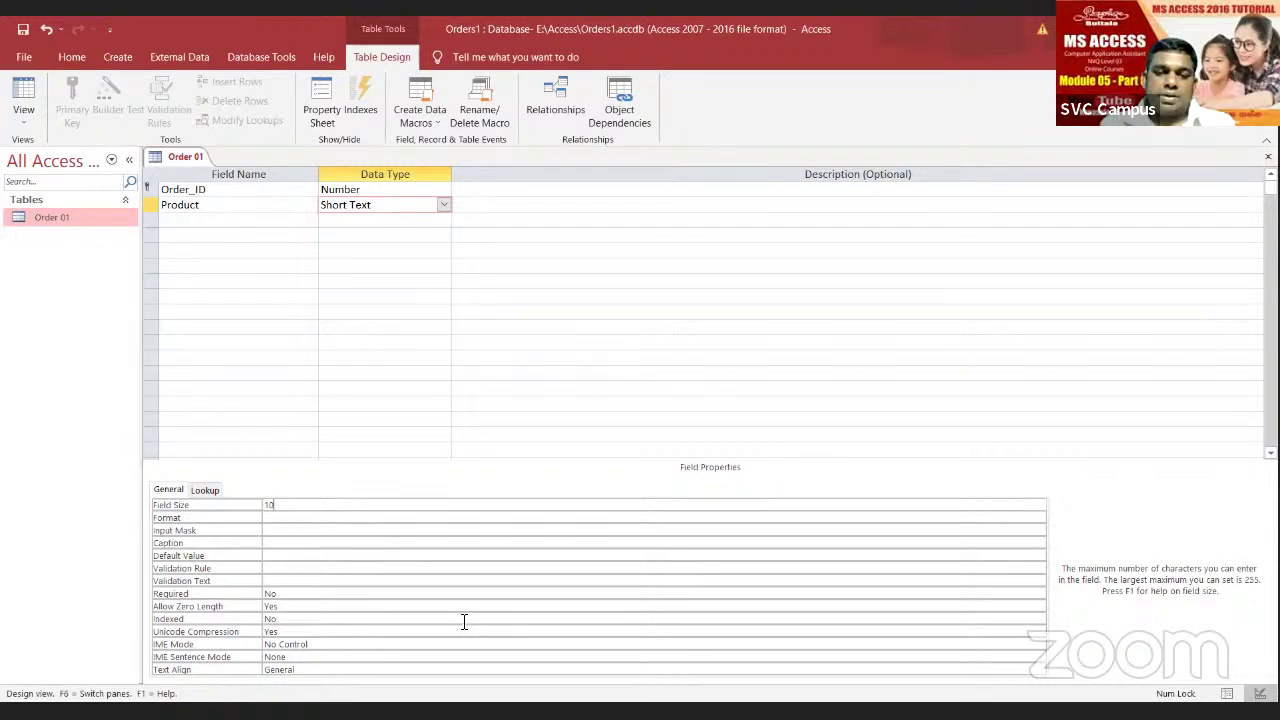
{"action": "left_click", "coordinate": [560, 520]}
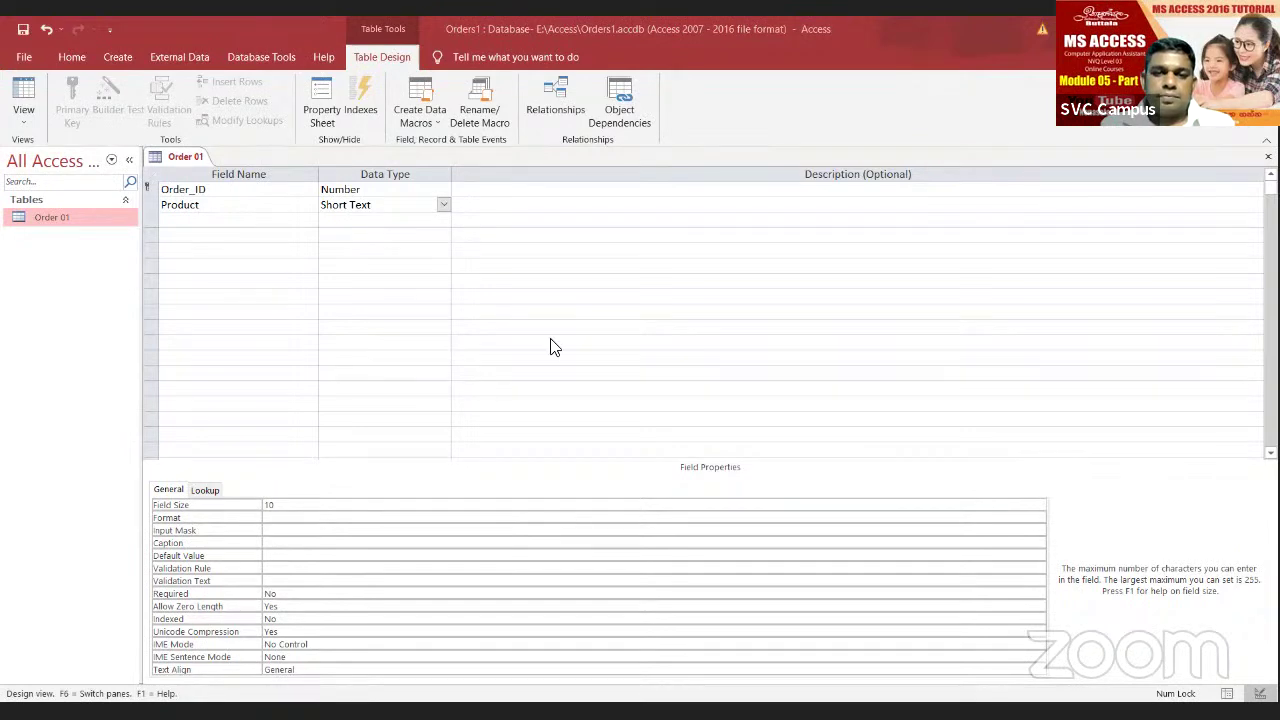
Step: Consult the Word exercise sheet and, back in Access, add a Quantity field below Product with the data type Number
{"action": "left_click", "coordinate": [202, 221]}
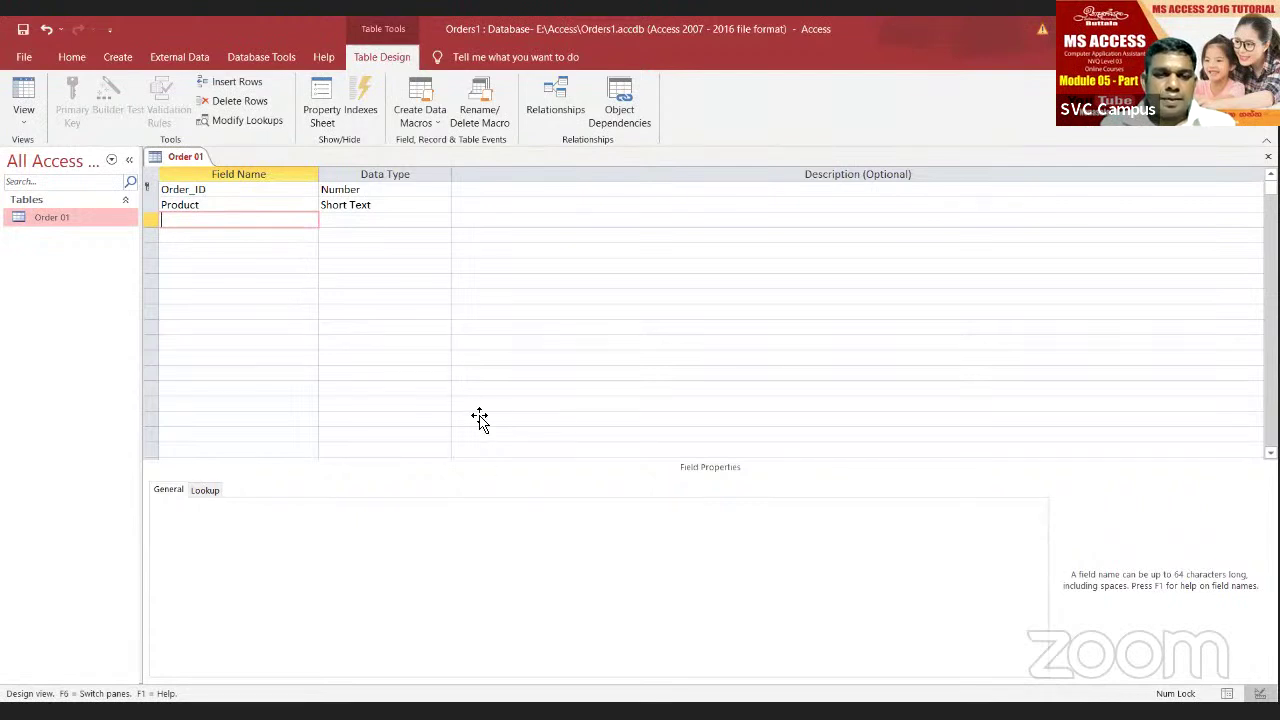
{"action": "key", "text": "alt+Tab"}
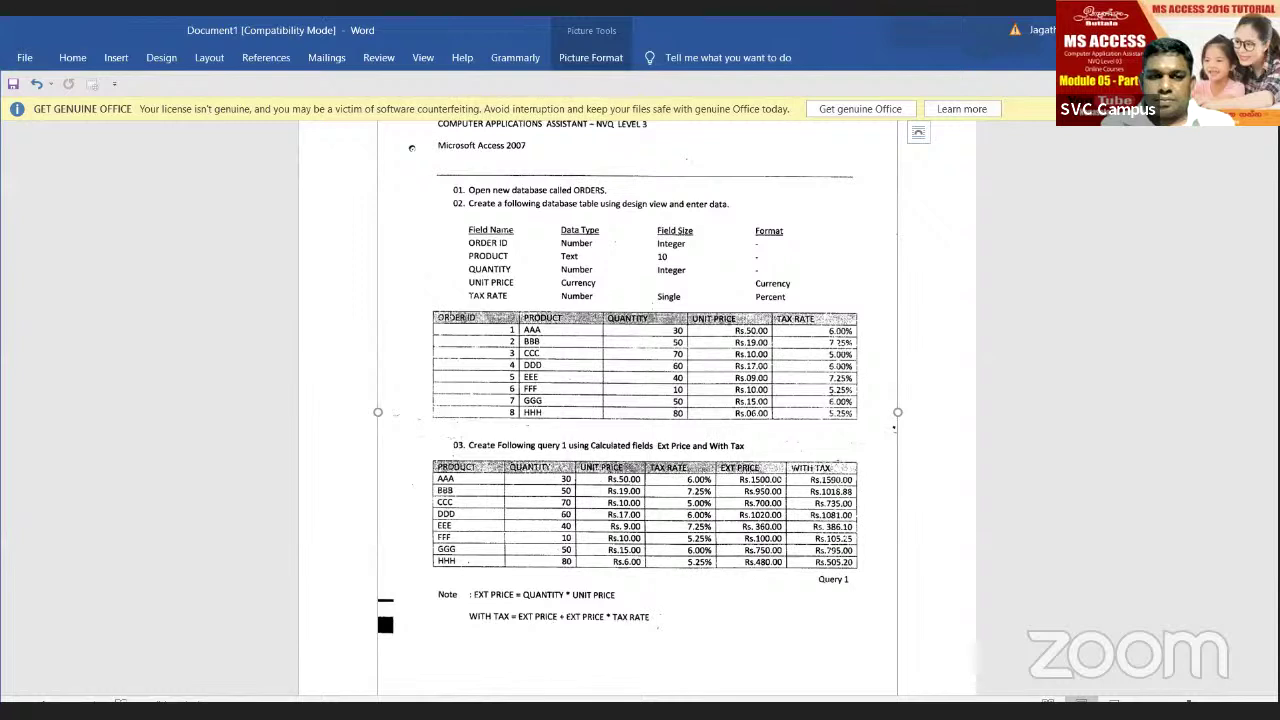
{"action": "key", "text": "alt+Tab"}
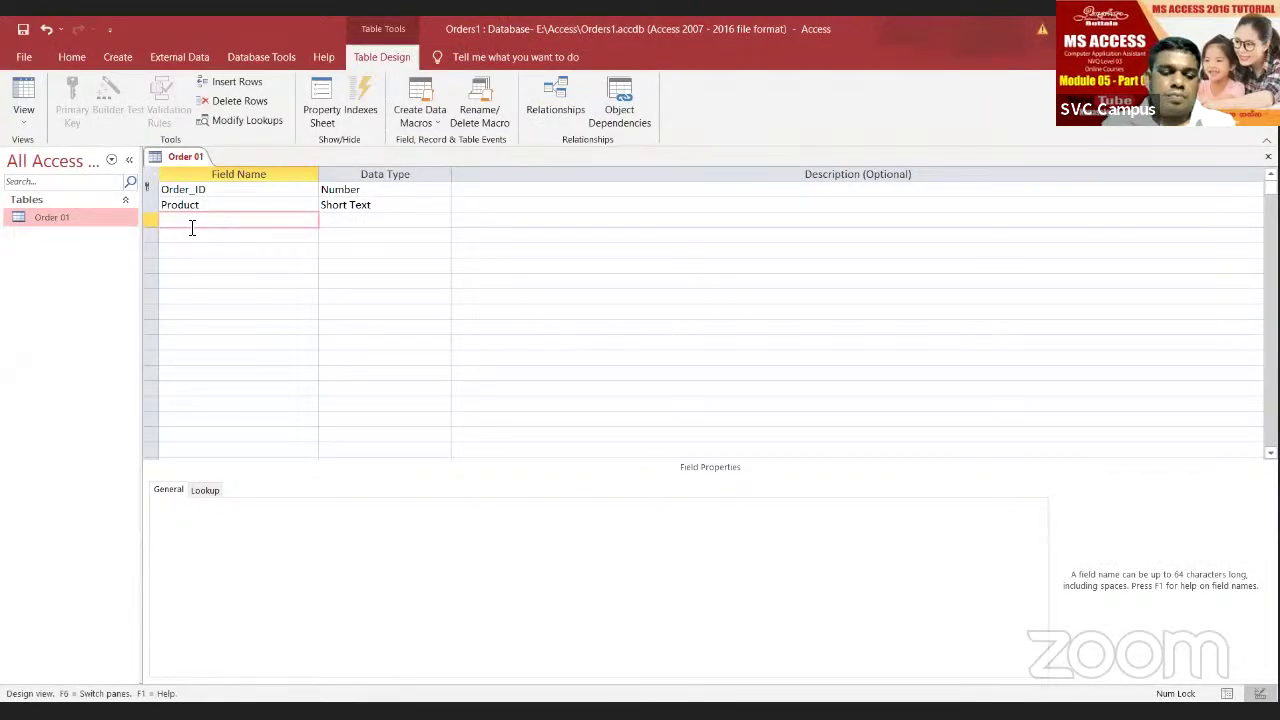
{"action": "type", "text": "Qu"}
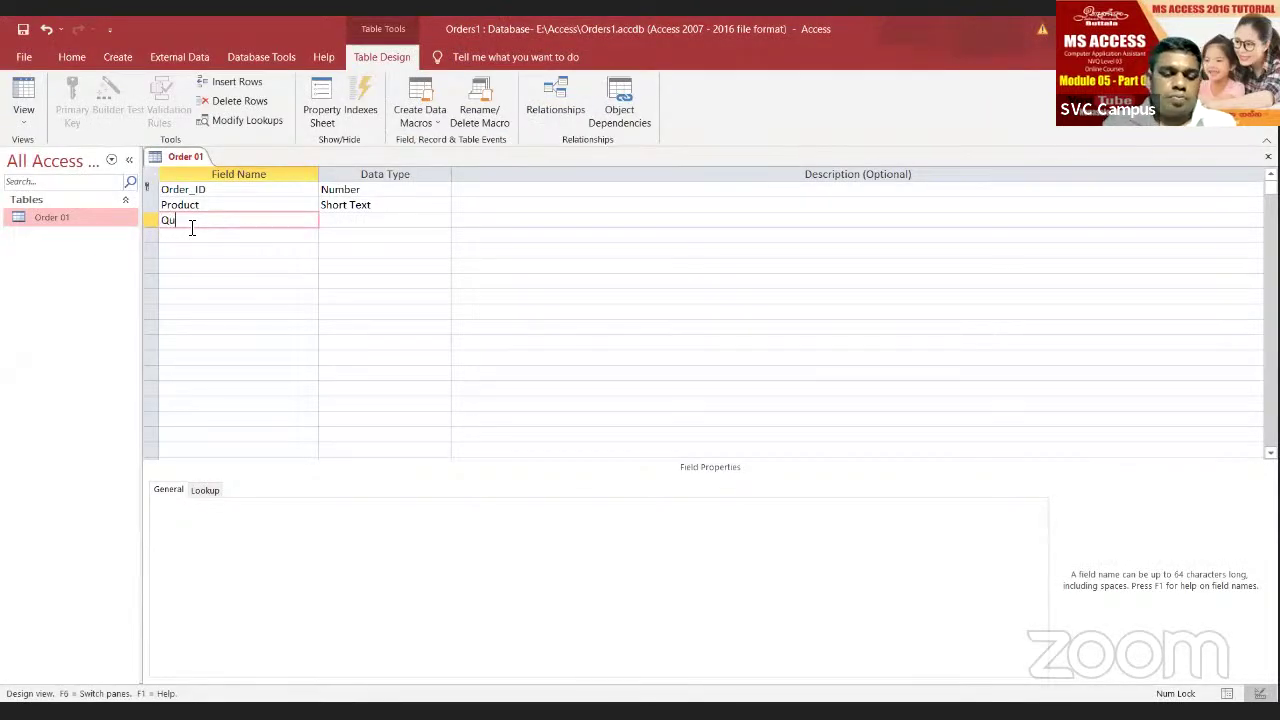
{"action": "type", "text": "antity"}
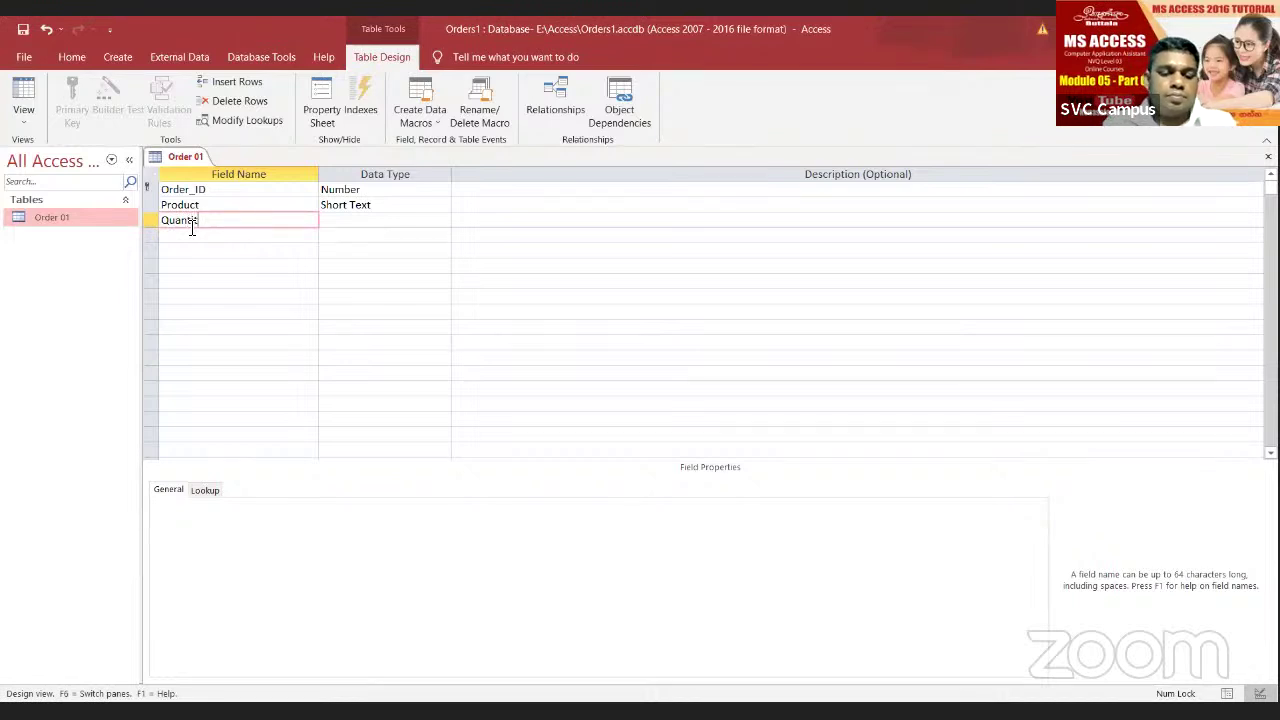
{"action": "left_click", "coordinate": [334, 219]}
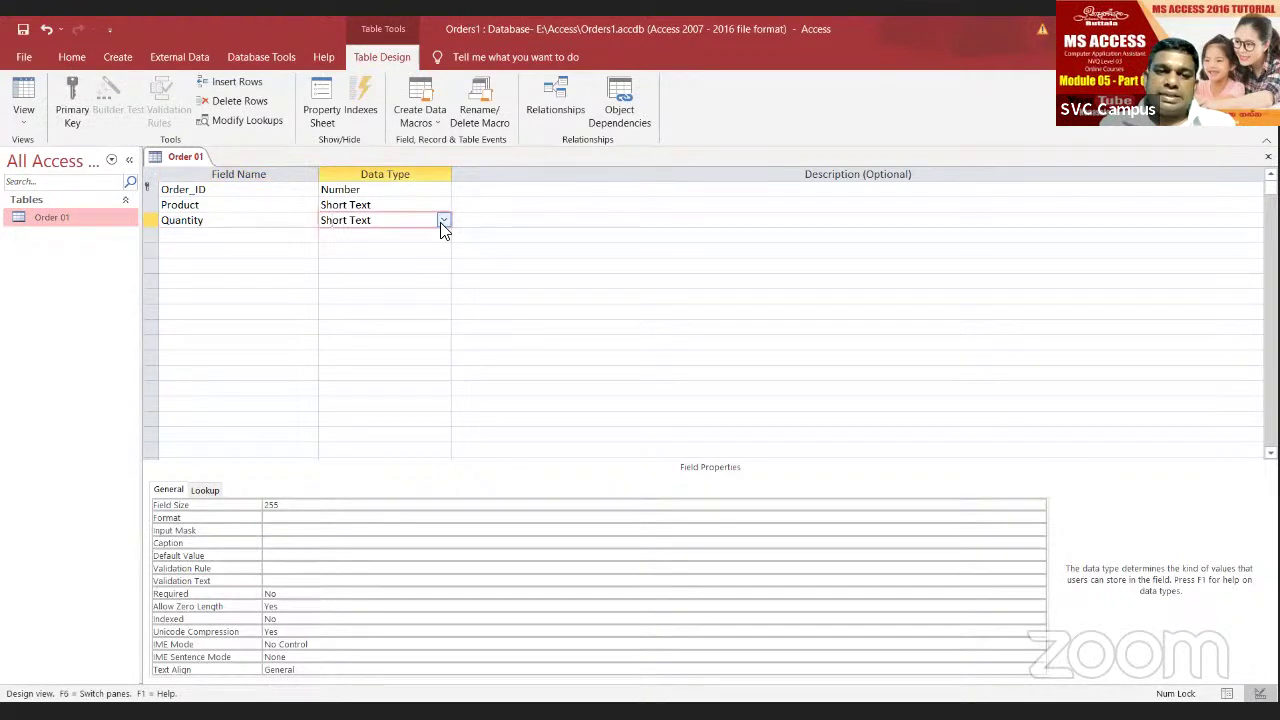
{"action": "left_click", "coordinate": [443, 221]}
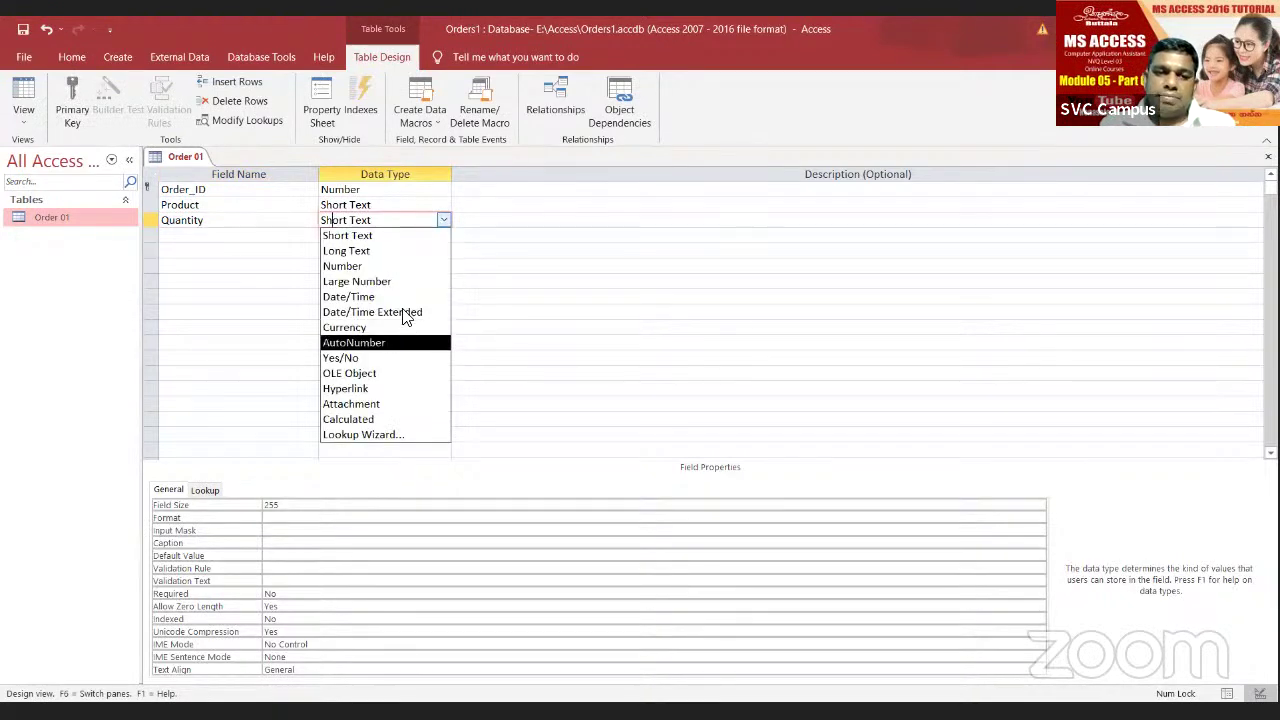
{"action": "left_click", "coordinate": [408, 266]}
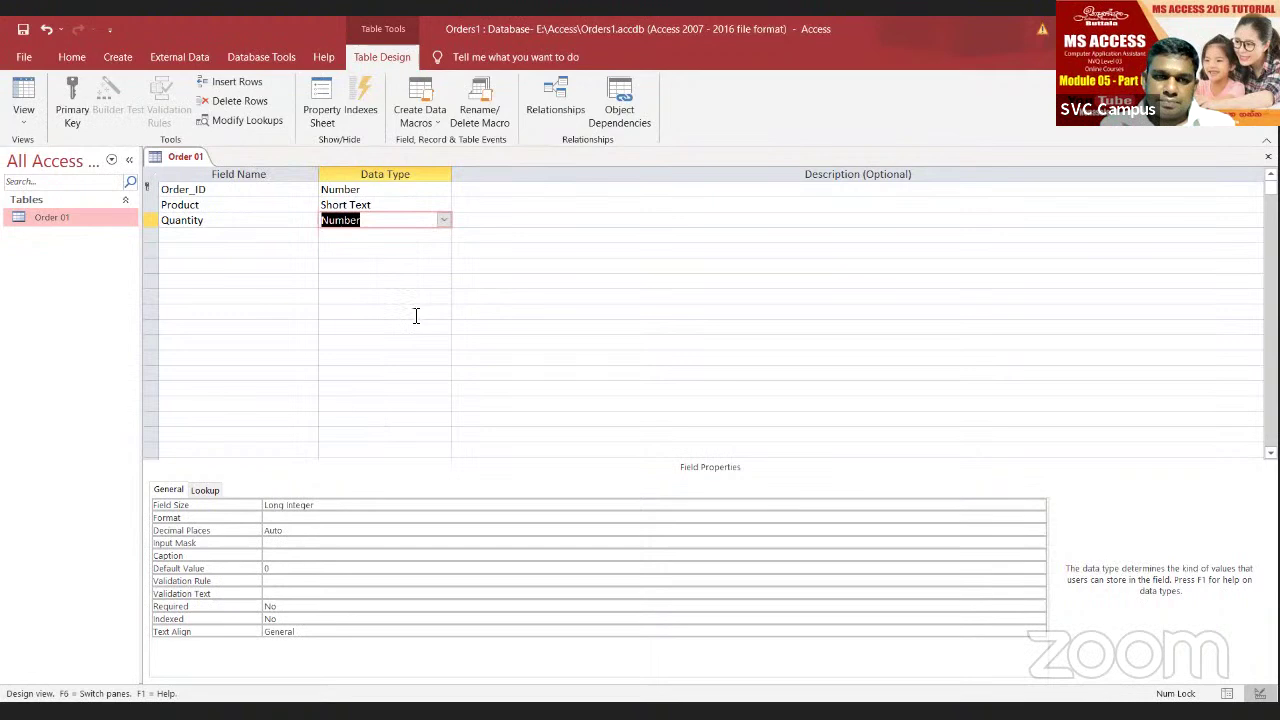
Step: Set the field size of Quantity to Integer
{"action": "left_click", "coordinate": [324, 506]}
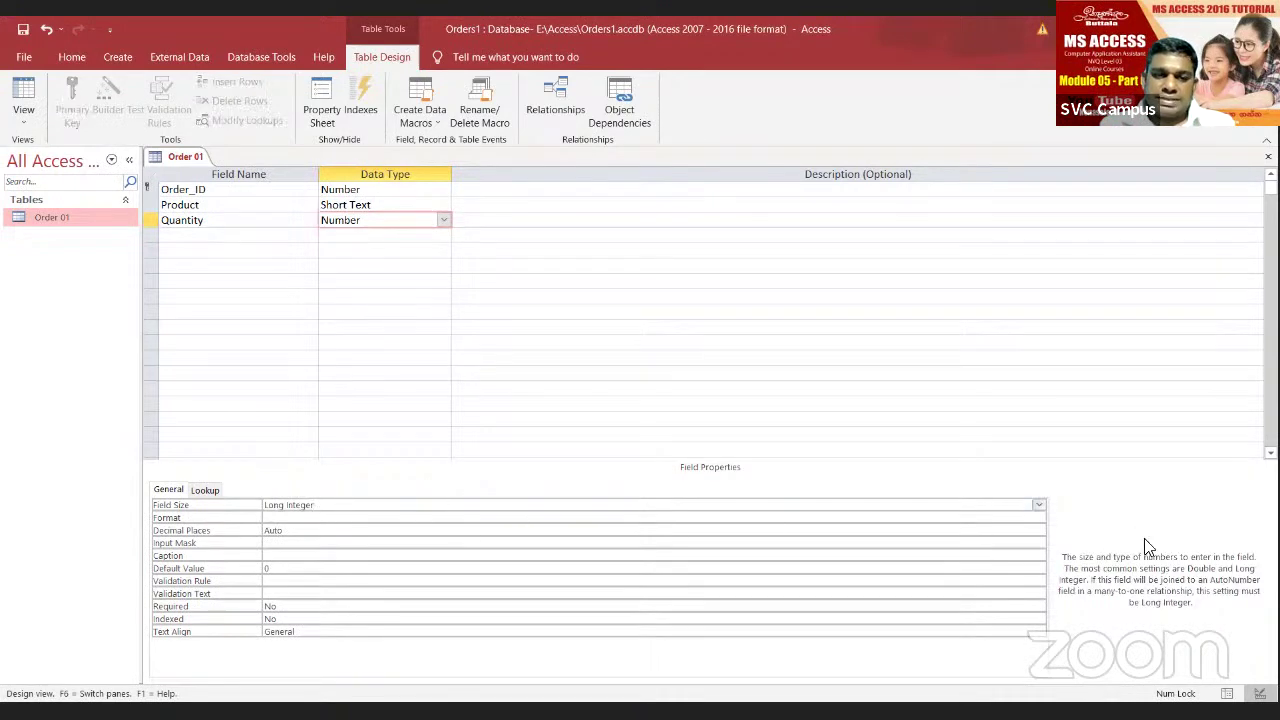
{"action": "left_click", "coordinate": [1036, 506]}
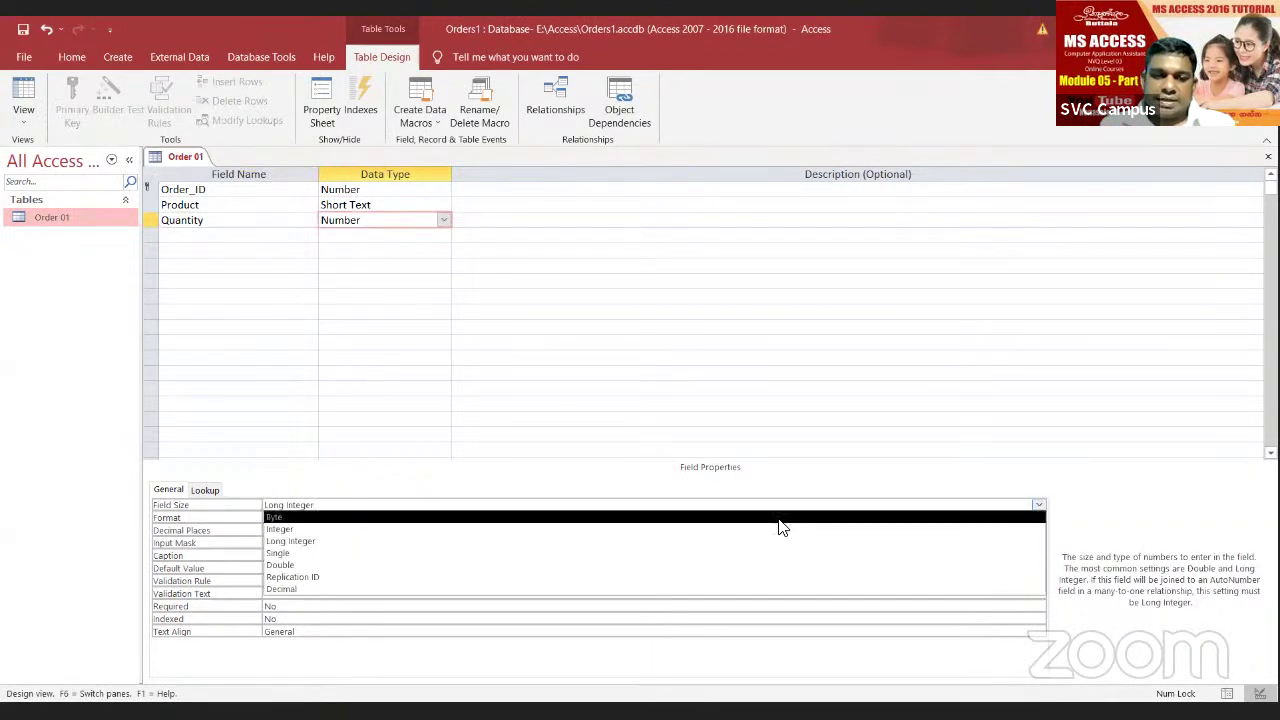
{"action": "left_click", "coordinate": [784, 529]}
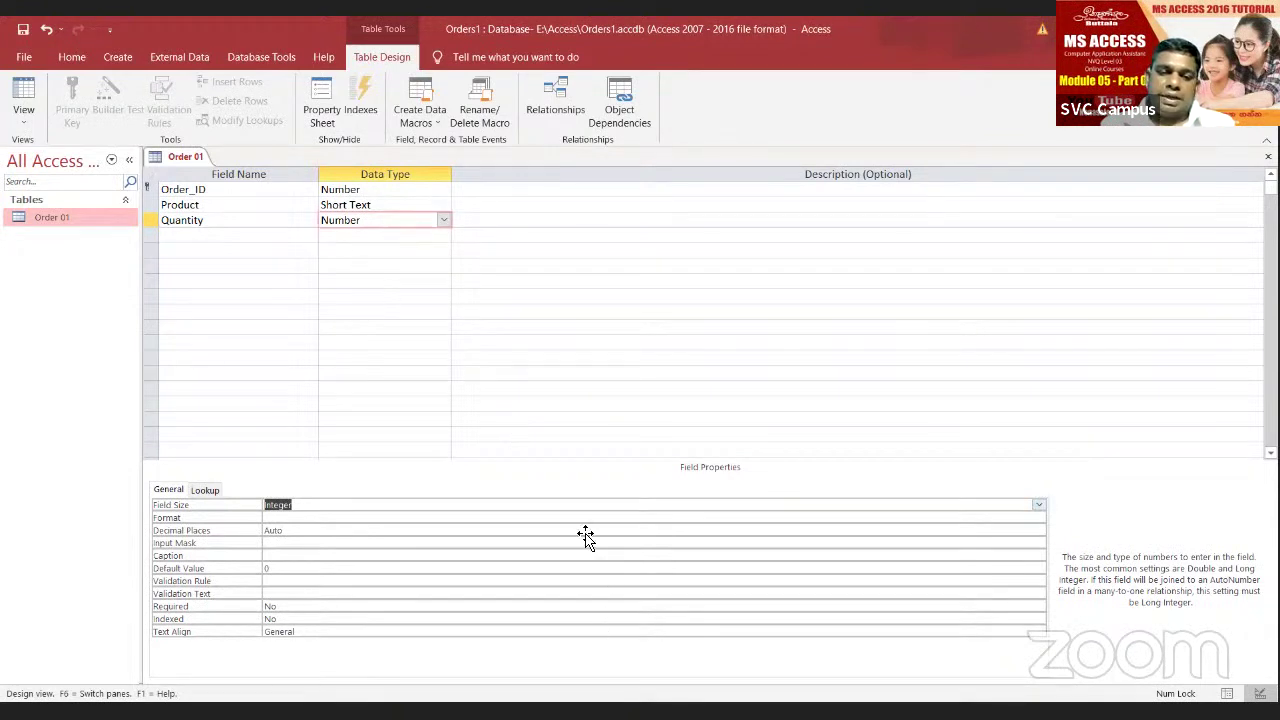
Step: Consult the Word exercise sheet and, back in Access, add a Unit Price field below Quantity with the data type Currency
{"action": "key", "text": "alt+Tab"}
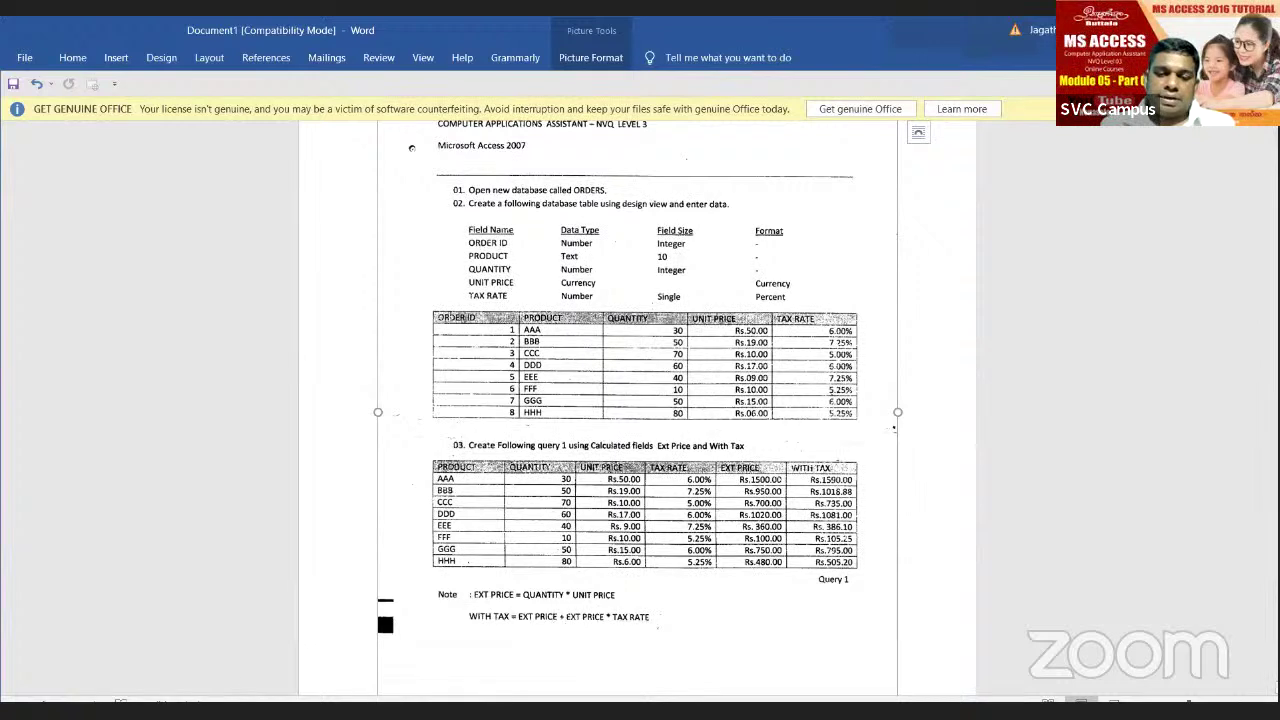
{"action": "key", "text": "alt+Tab"}
{"action": "left_click", "coordinate": [243, 235]}
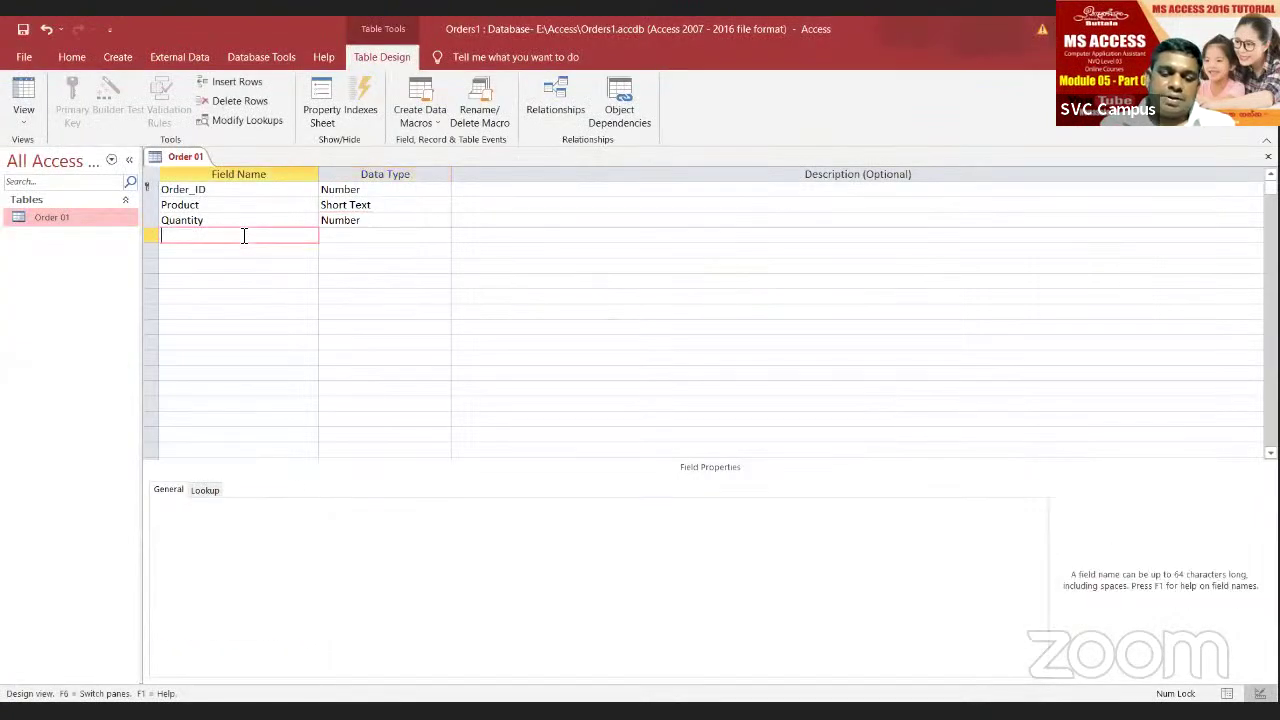
{"action": "type", "text": "Unit "}
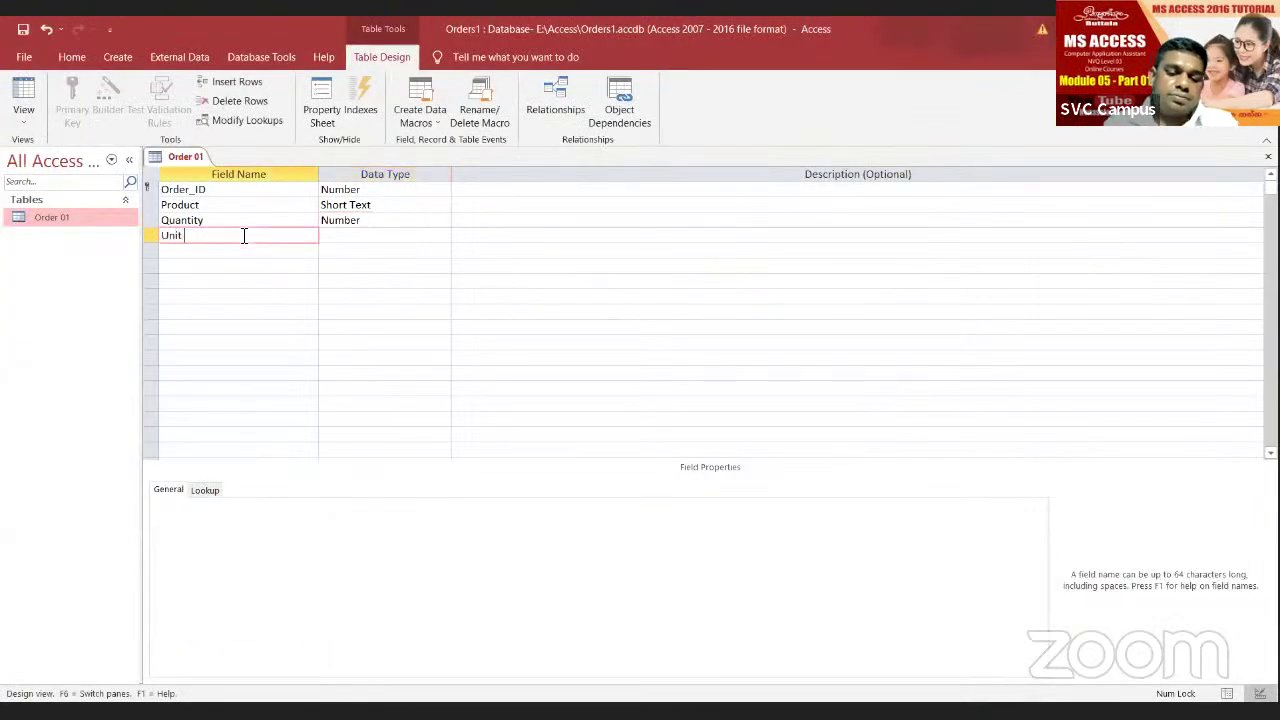
{"action": "type", "text": "Price"}
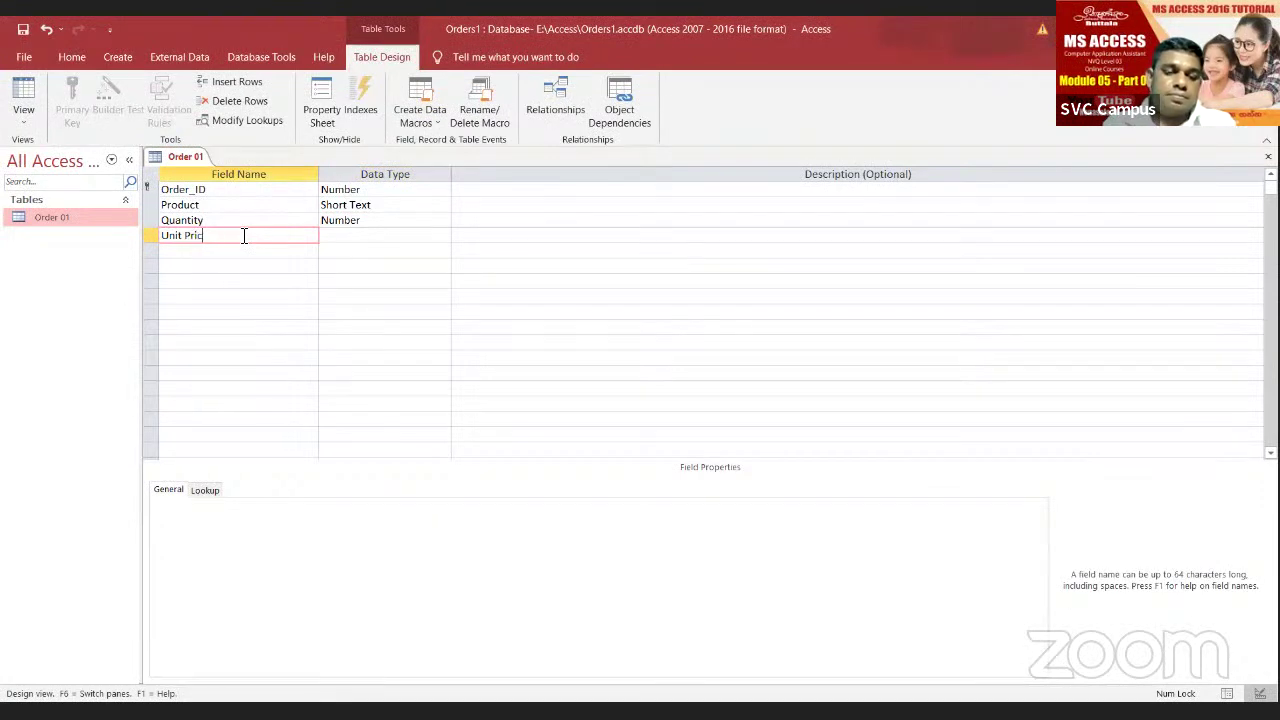
{"action": "left_click", "coordinate": [382, 243]}
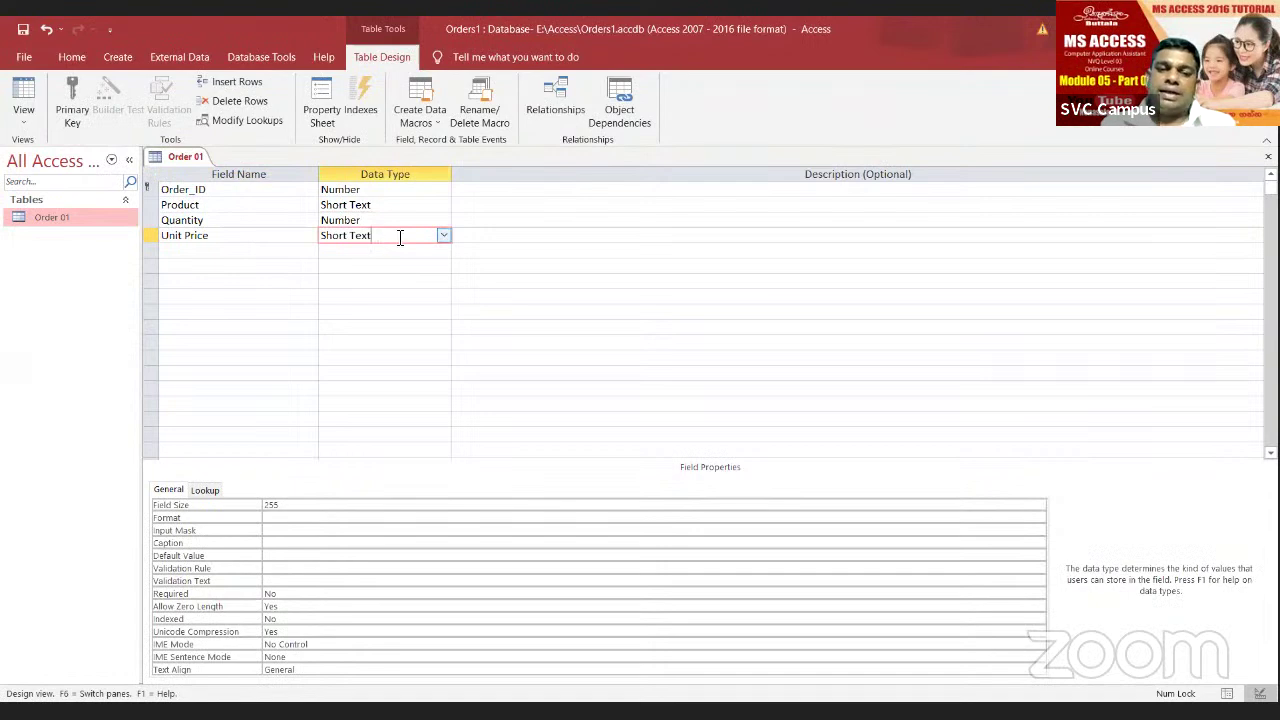
{"action": "left_click", "coordinate": [443, 236]}
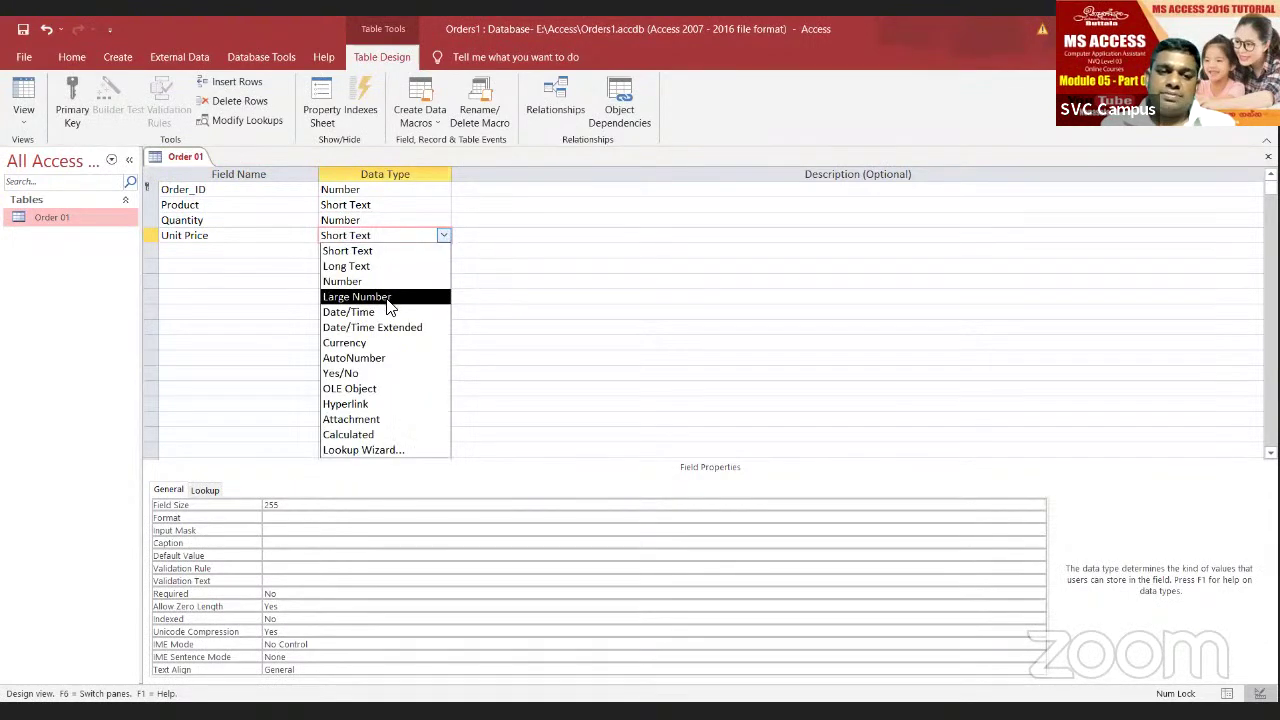
{"action": "left_click", "coordinate": [347, 342]}
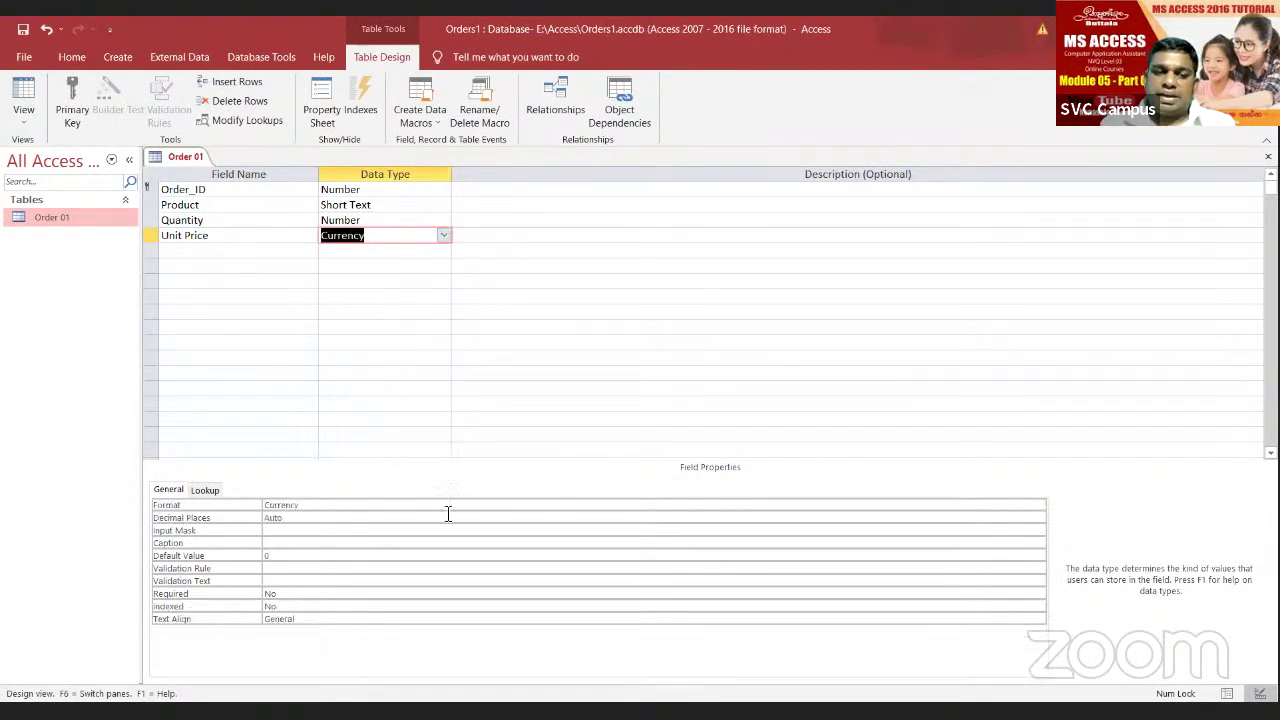
Step: Set the format of the Unit Price field to Currency
{"action": "left_click", "coordinate": [314, 507]}
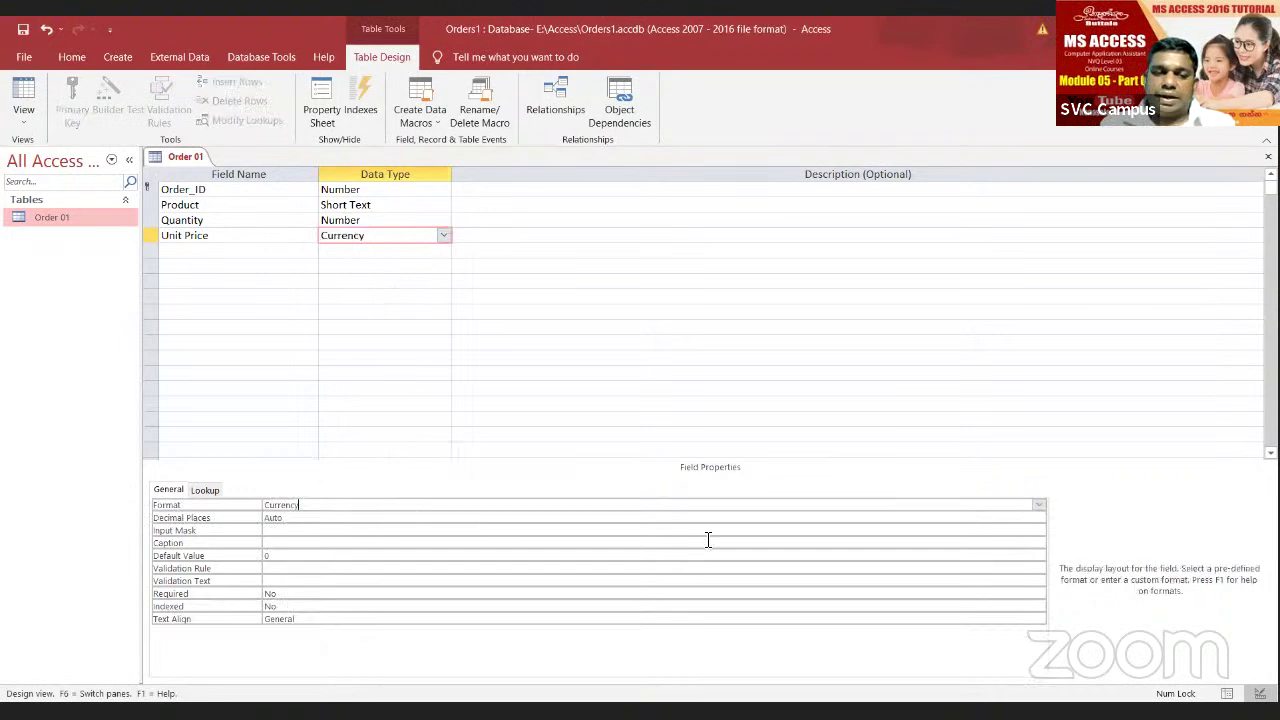
{"action": "left_click", "coordinate": [1038, 505]}
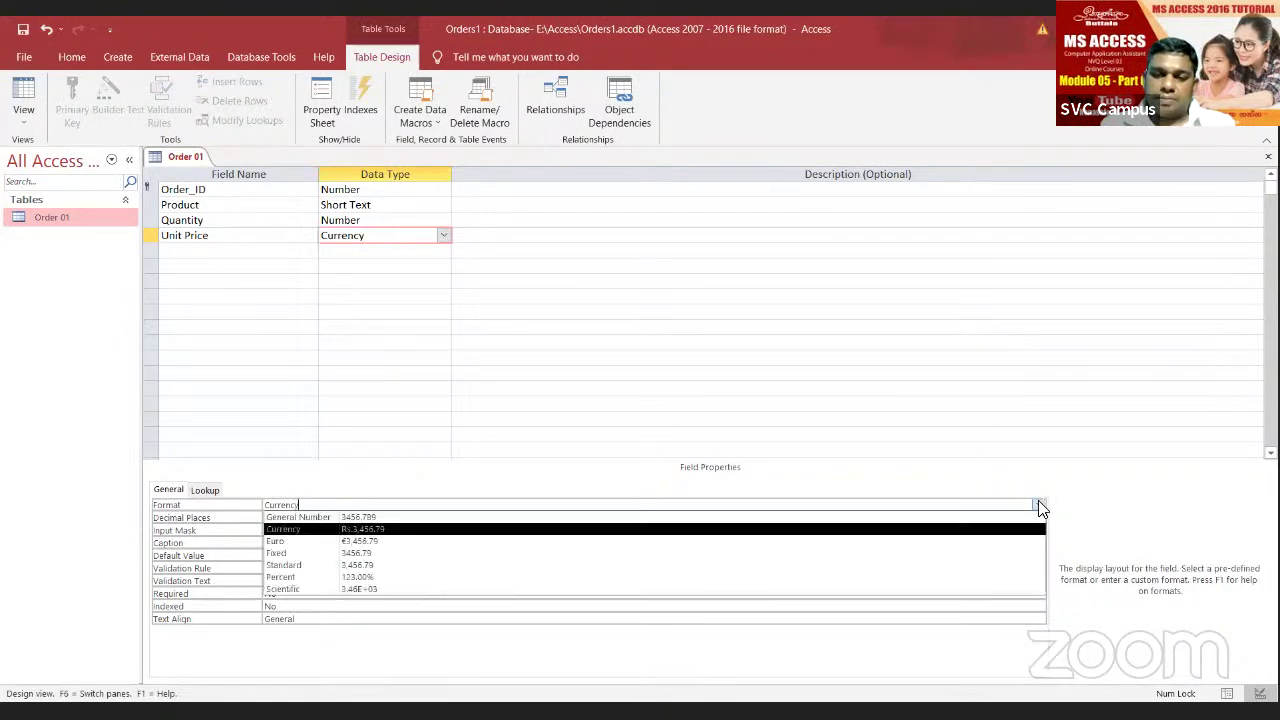
{"action": "left_click", "coordinate": [449, 529]}
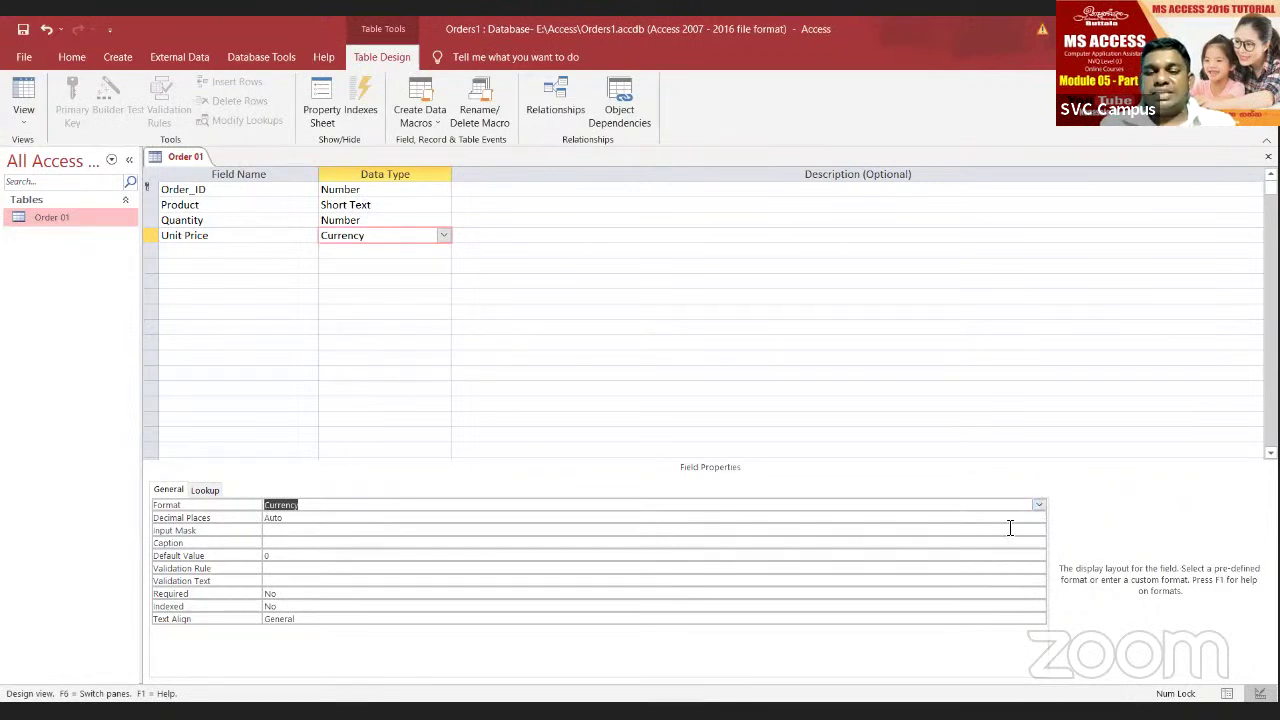
{"action": "left_click", "coordinate": [1037, 511]}
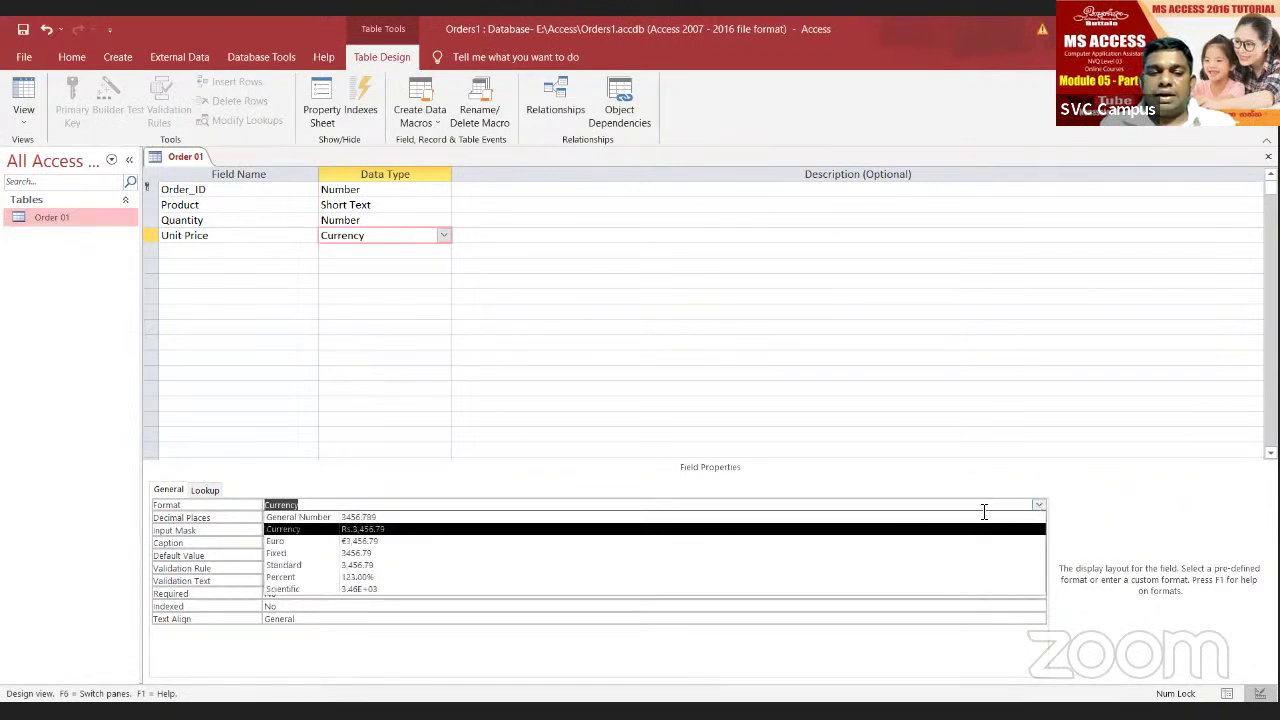
{"action": "left_click", "coordinate": [629, 531]}
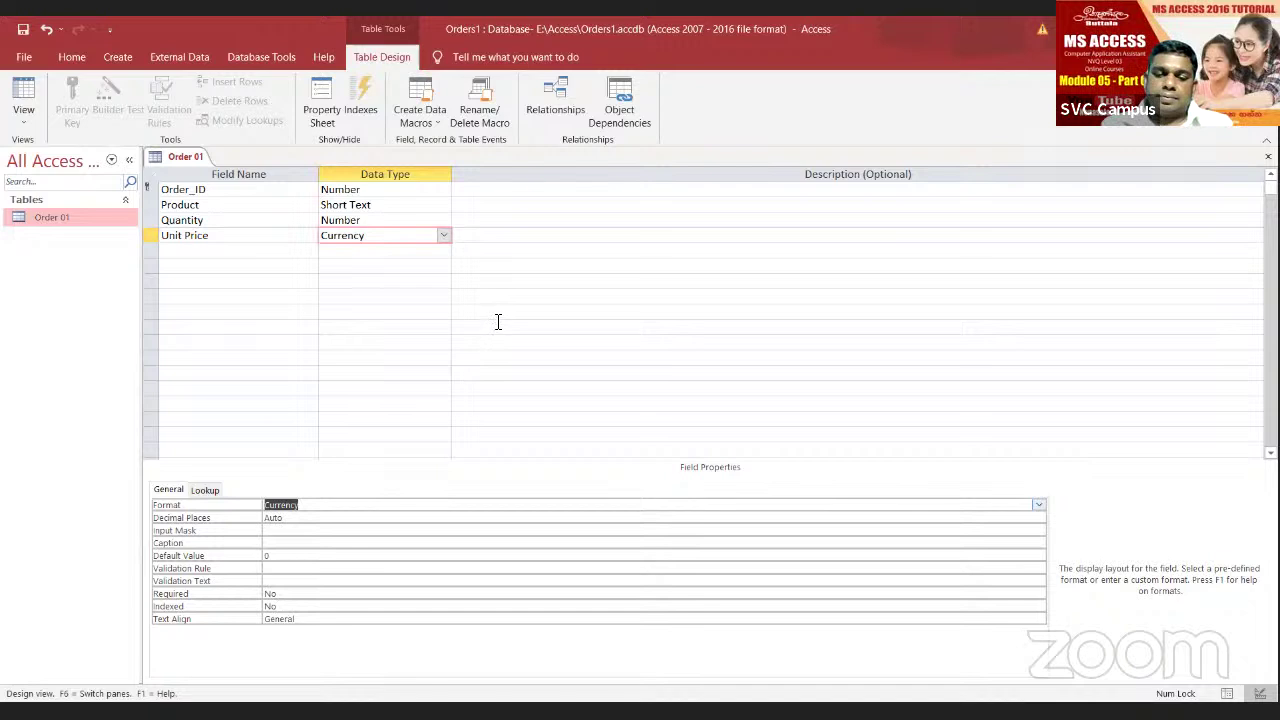
Step: Consult the Word exercise sheet and, back in Access, add a Tax Rate field below Unit Price with the data type Number
{"action": "left_click", "coordinate": [184, 251]}
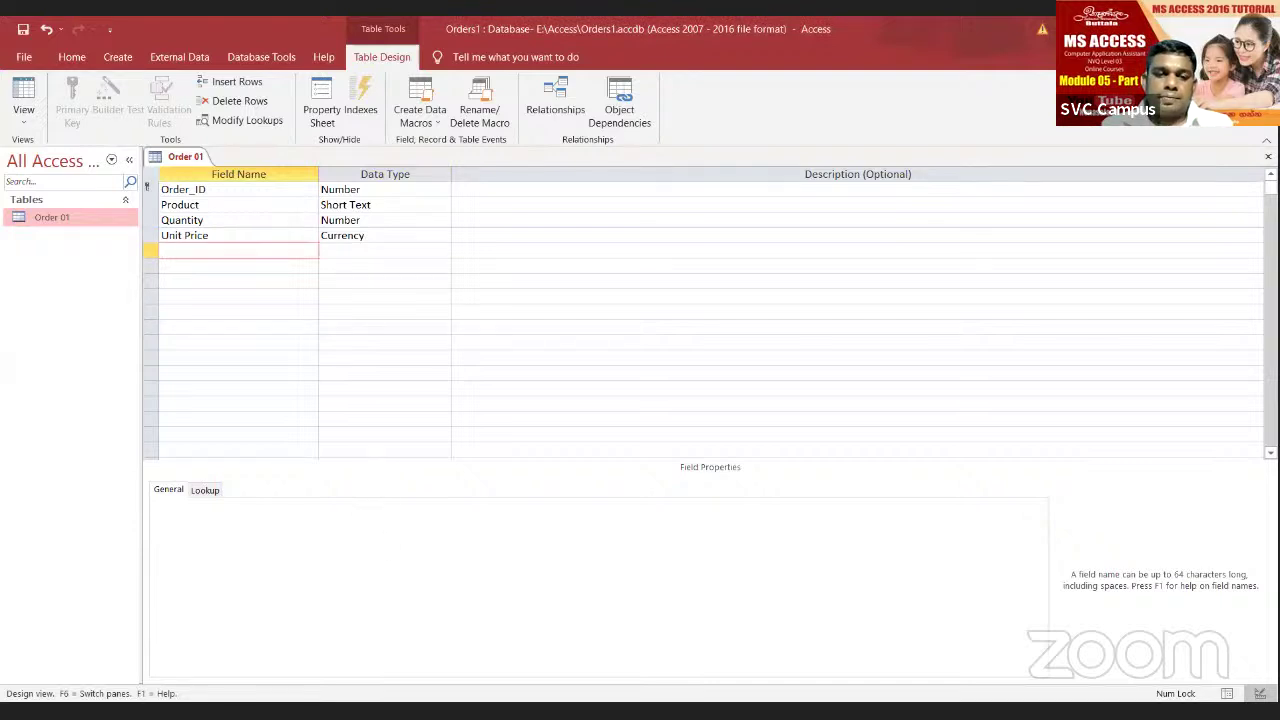
{"action": "key", "text": "alt+Tab"}
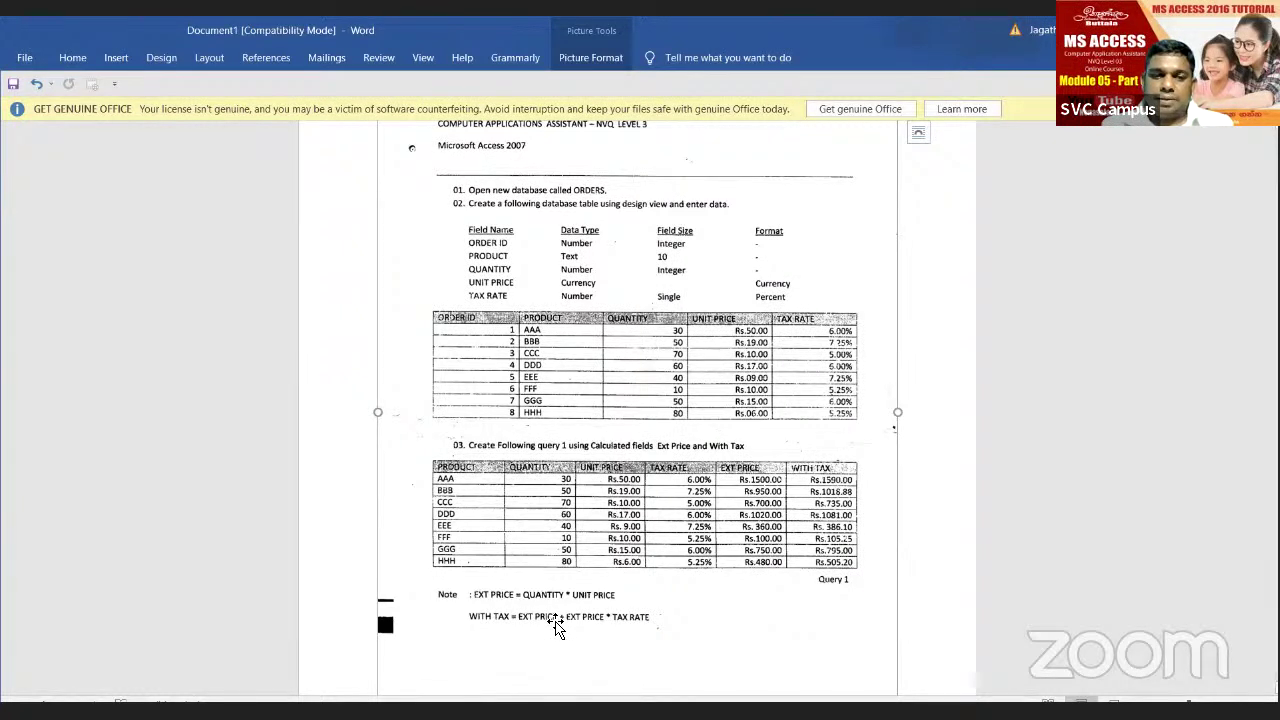
{"action": "key", "text": "alt+Tab"}
{"action": "type", "text": "Tax Ra"}
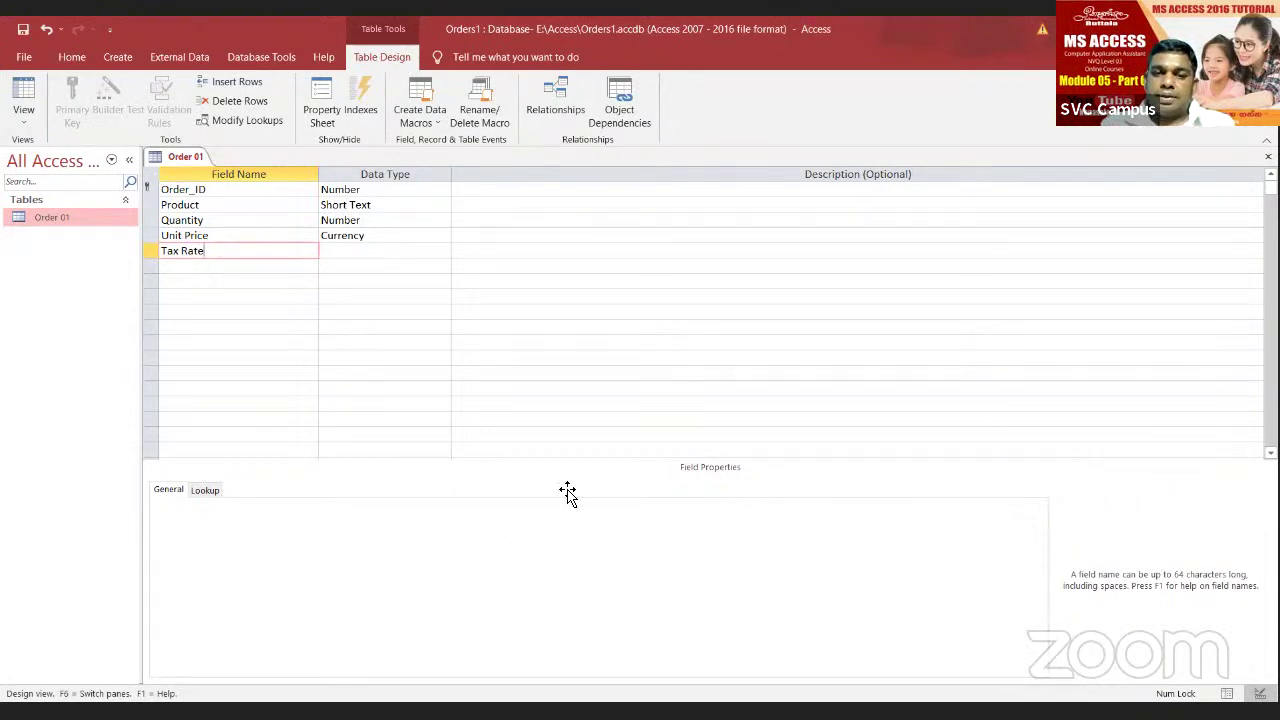
{"action": "key", "text": "alt+Tab"}
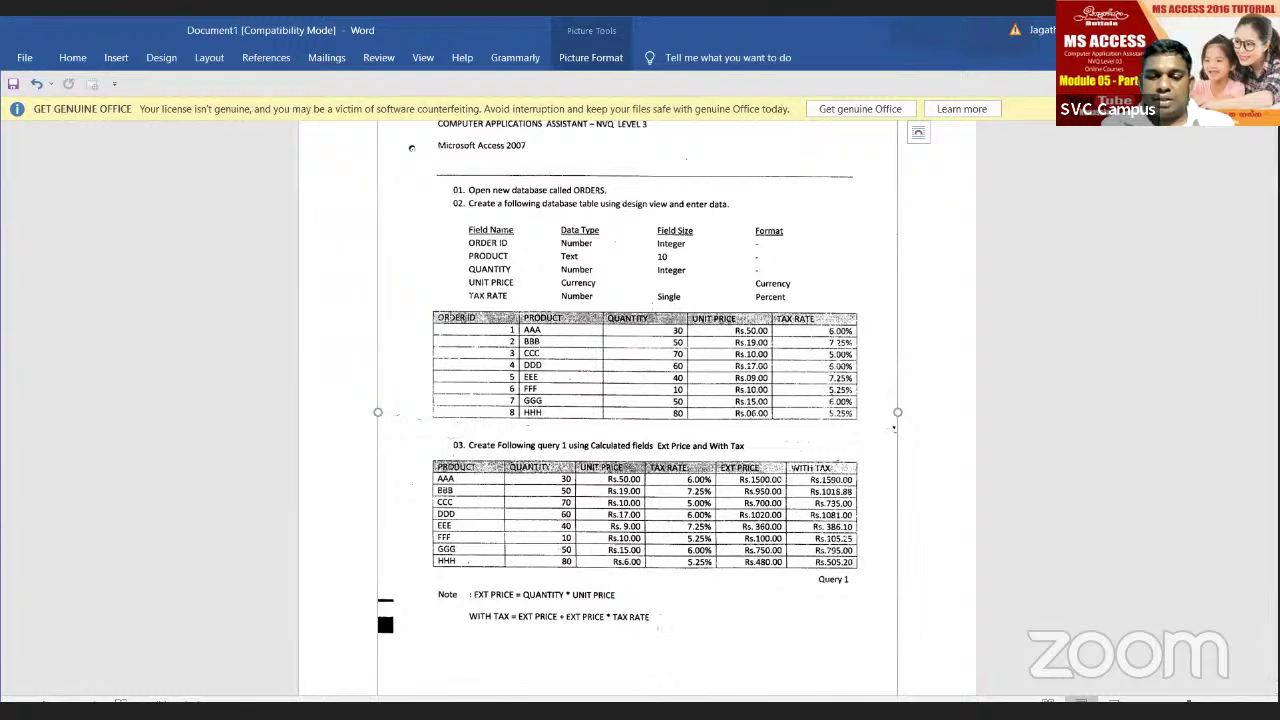
{"action": "key", "text": "alt+Tab"}
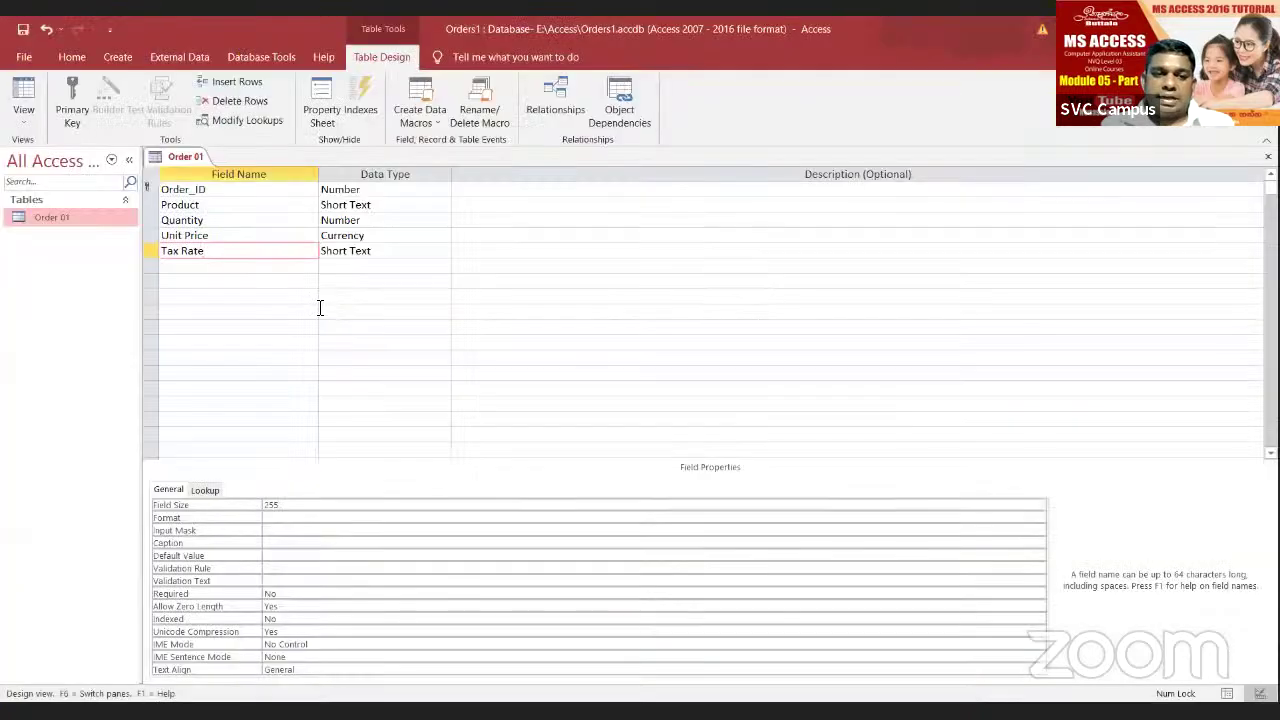
{"action": "left_click", "coordinate": [367, 251]}
{"action": "left_click", "coordinate": [428, 249]}
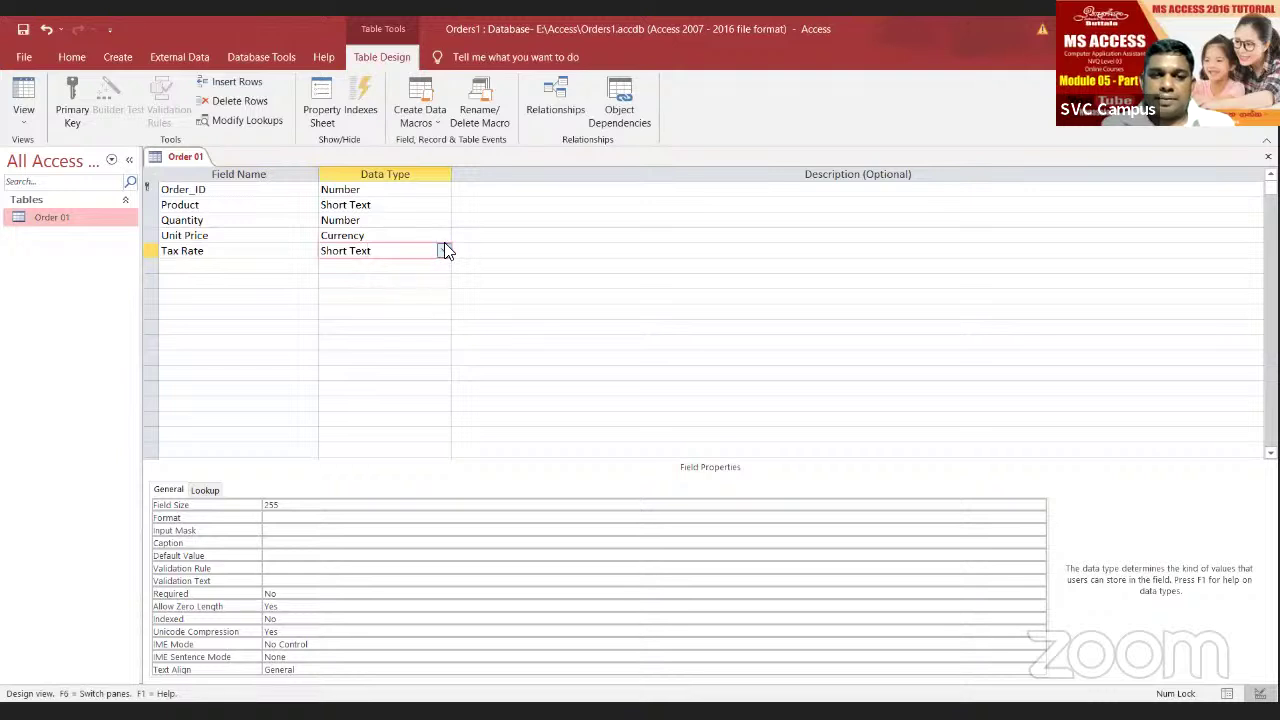
{"action": "left_click", "coordinate": [446, 250]}
{"action": "left_click", "coordinate": [406, 297]}
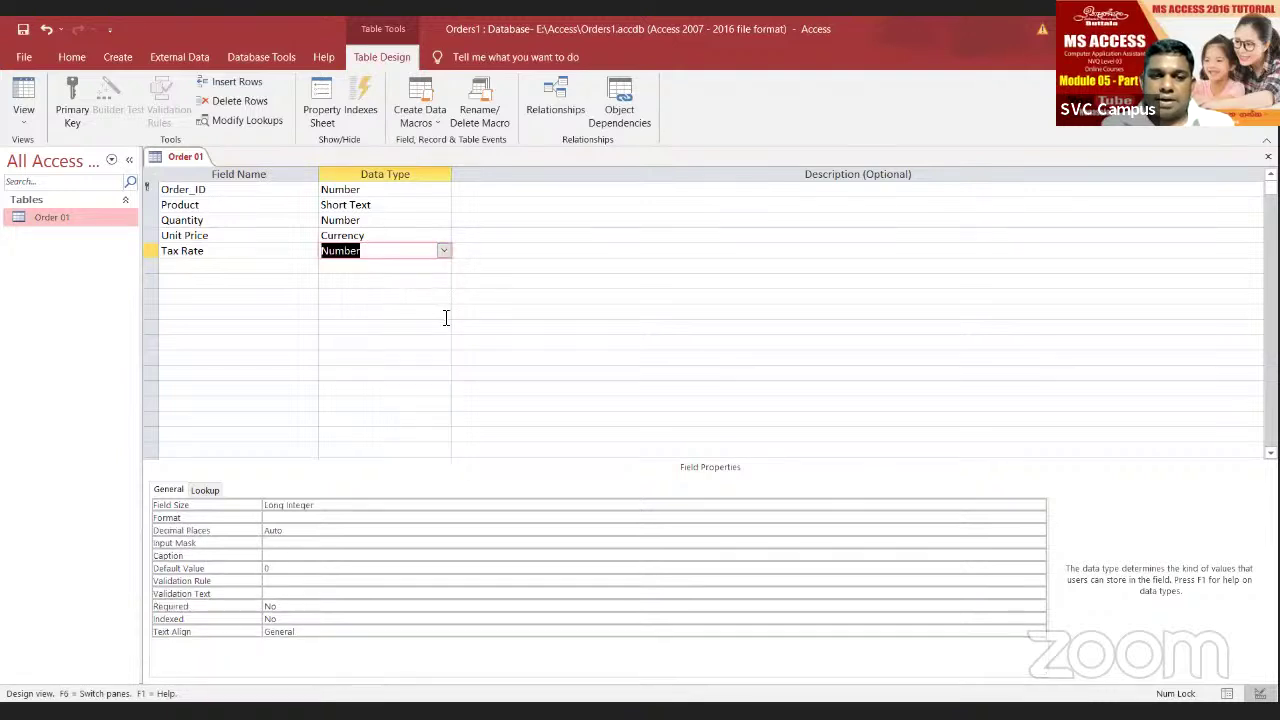
Step: Set the field size of Tax Rate to Single and its format to Percent
{"action": "left_click", "coordinate": [332, 505]}
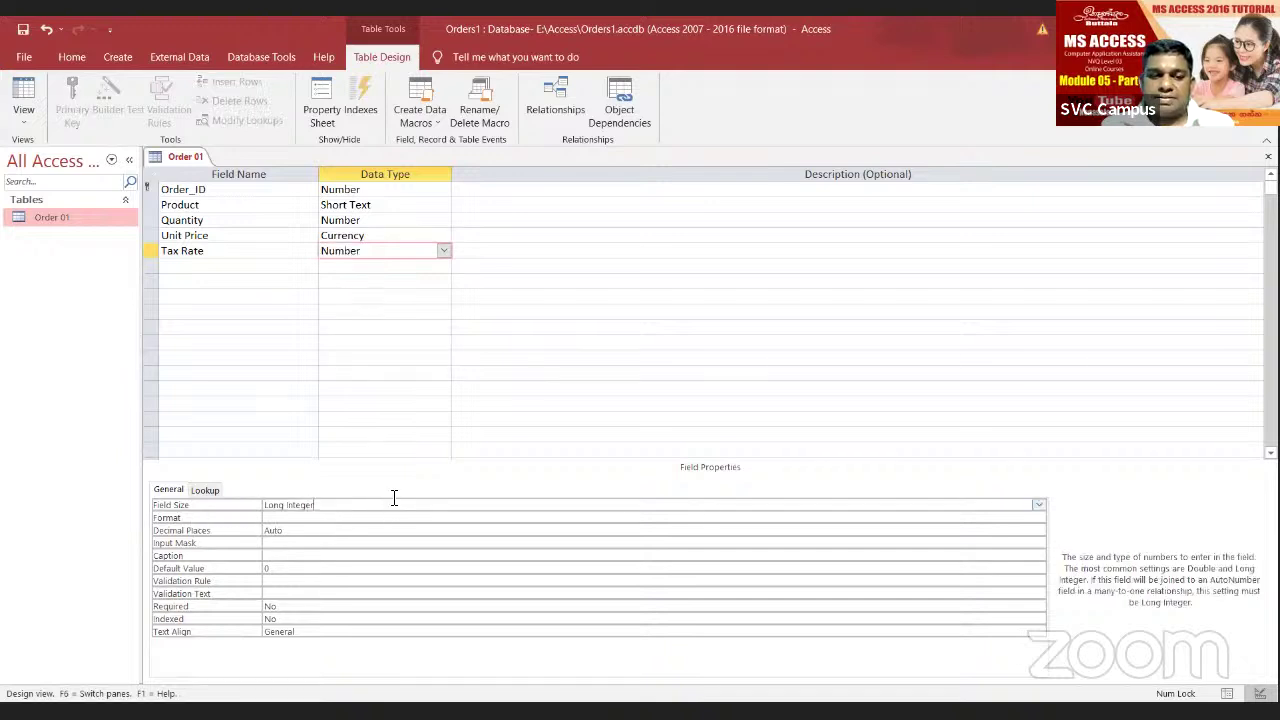
{"action": "left_click", "coordinate": [1038, 505]}
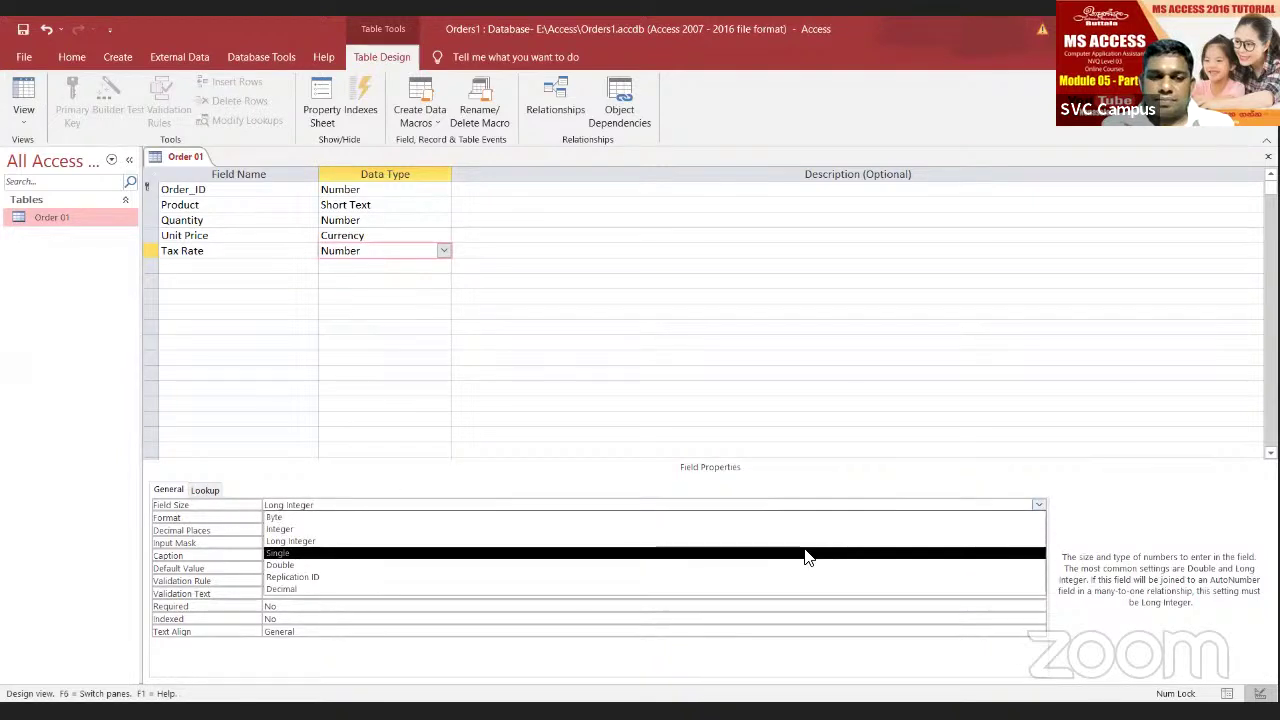
{"action": "left_click", "coordinate": [808, 555]}
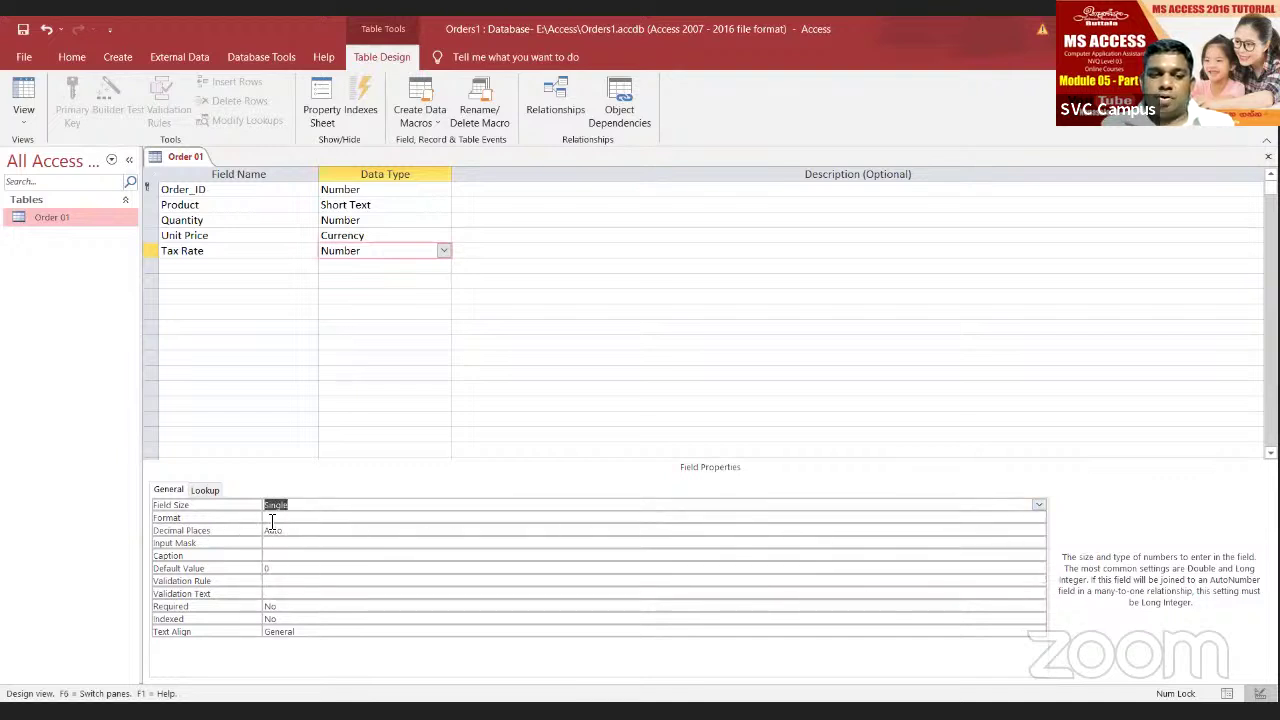
{"action": "left_click", "coordinate": [307, 517]}
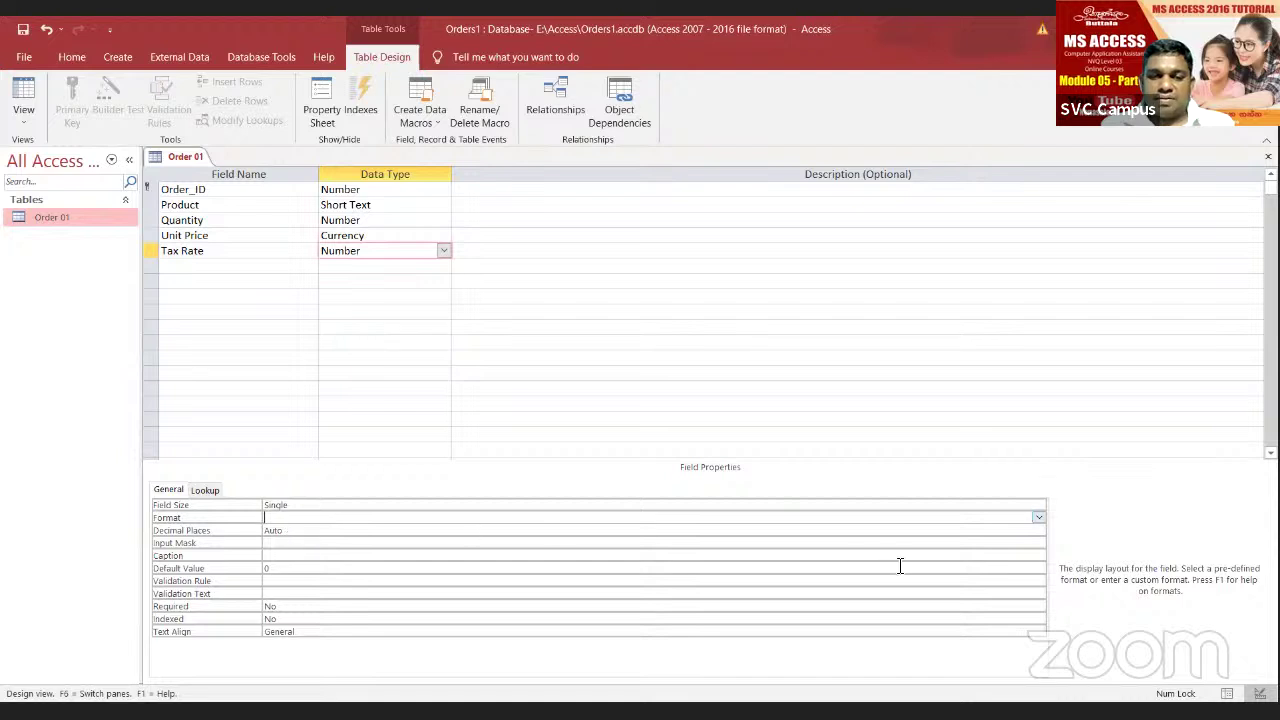
{"action": "left_click", "coordinate": [1038, 519]}
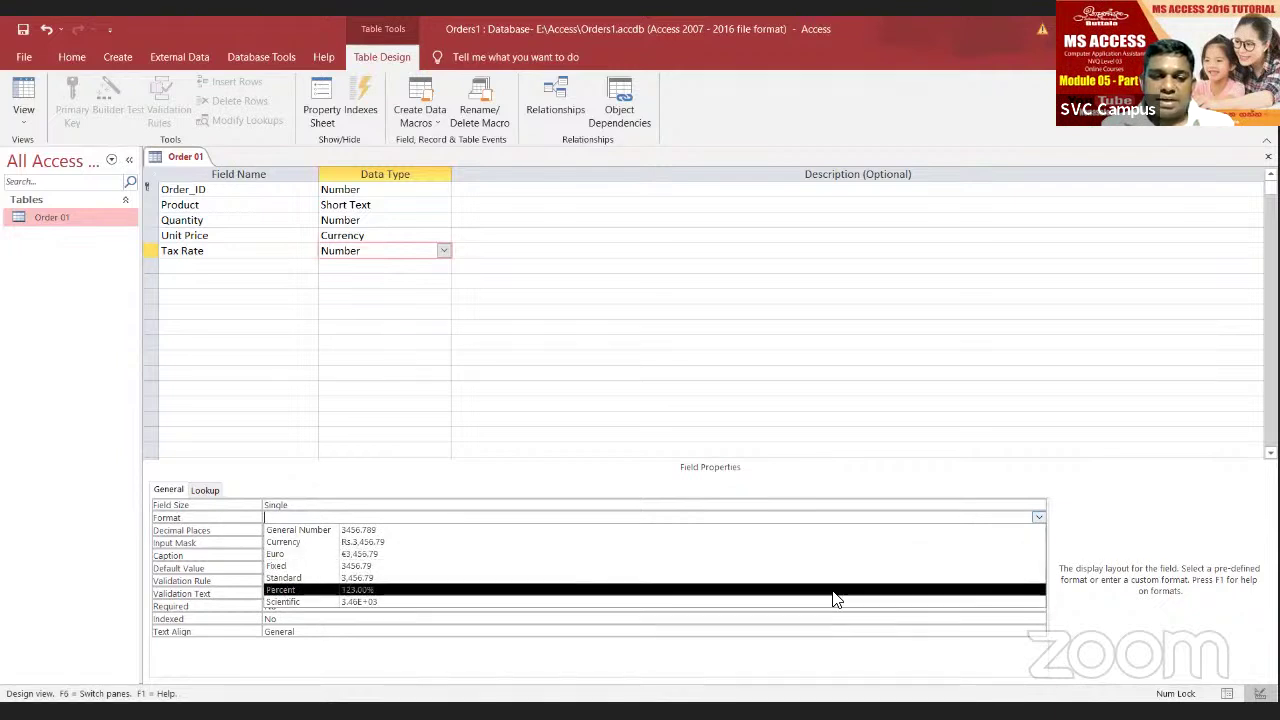
{"action": "left_click", "coordinate": [834, 597]}
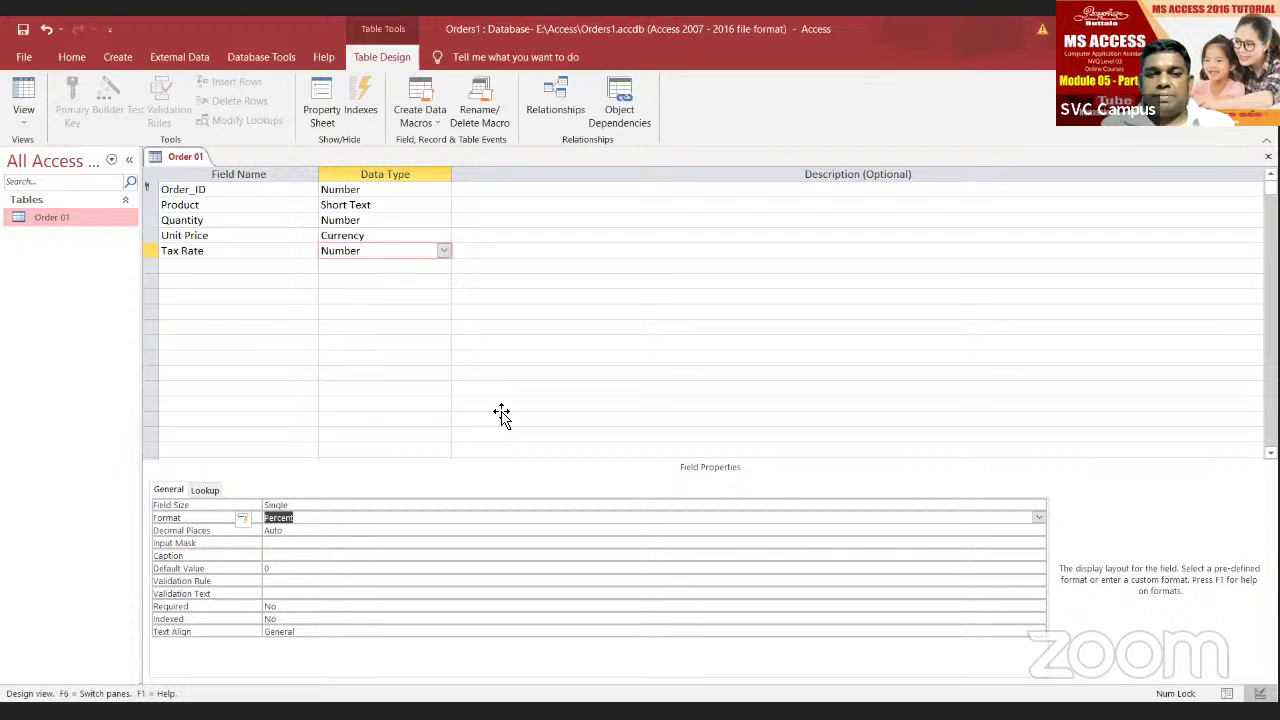
Step: Check the Word exercise sheet and, back in Access, save the Order 01 table design and show the table in Datasheet View
{"action": "key", "text": "alt+Tab"}
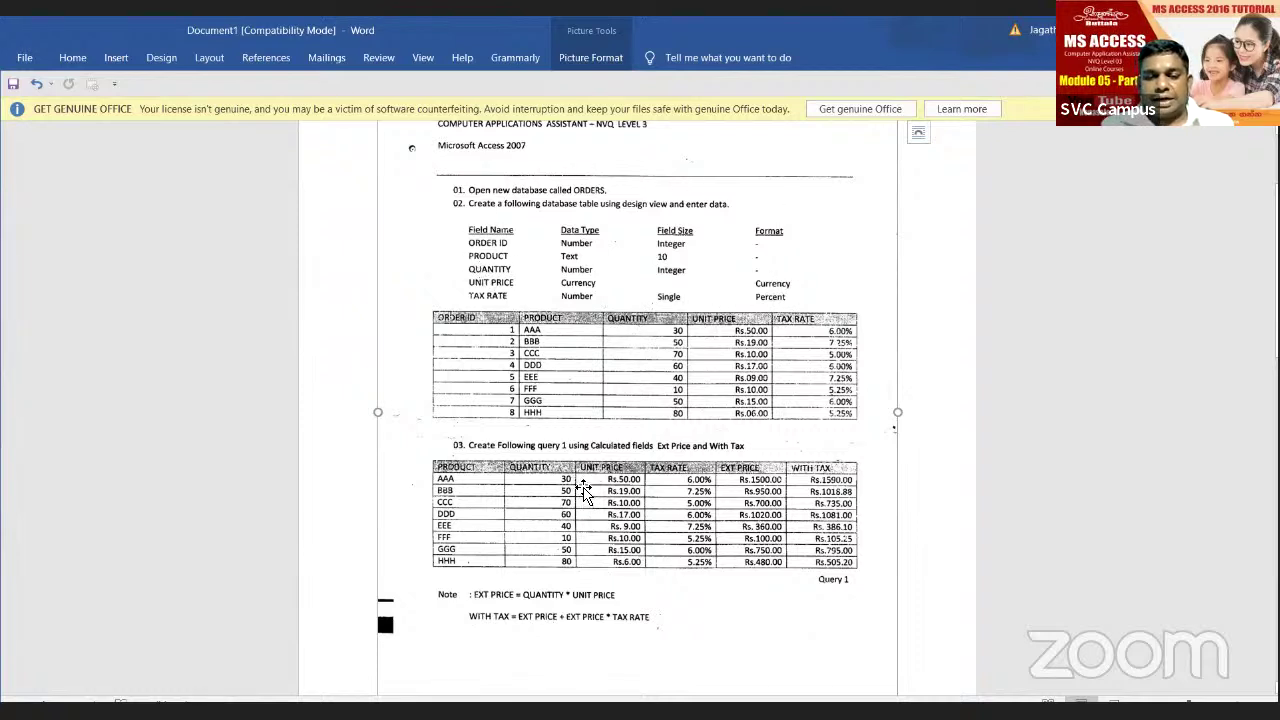
{"action": "key", "text": "alt+Tab"}
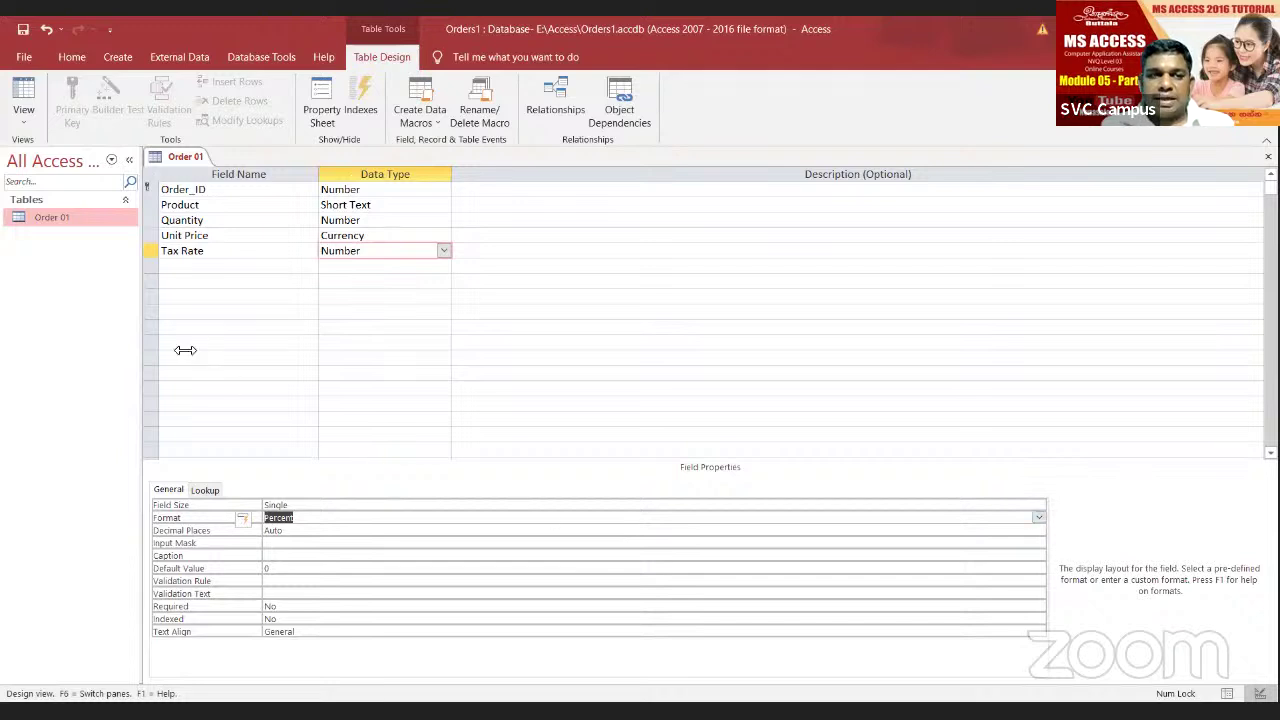
{"action": "left_click", "coordinate": [24, 32]}
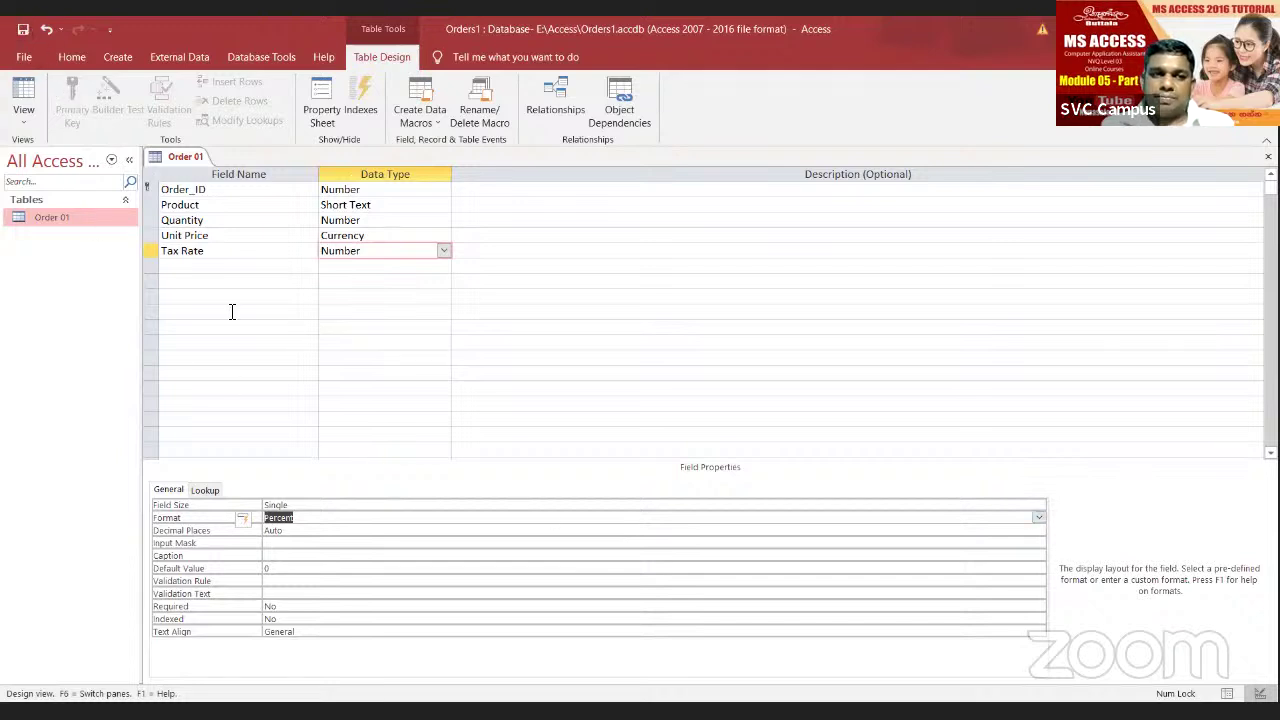
{"action": "left_click", "coordinate": [23, 91]}
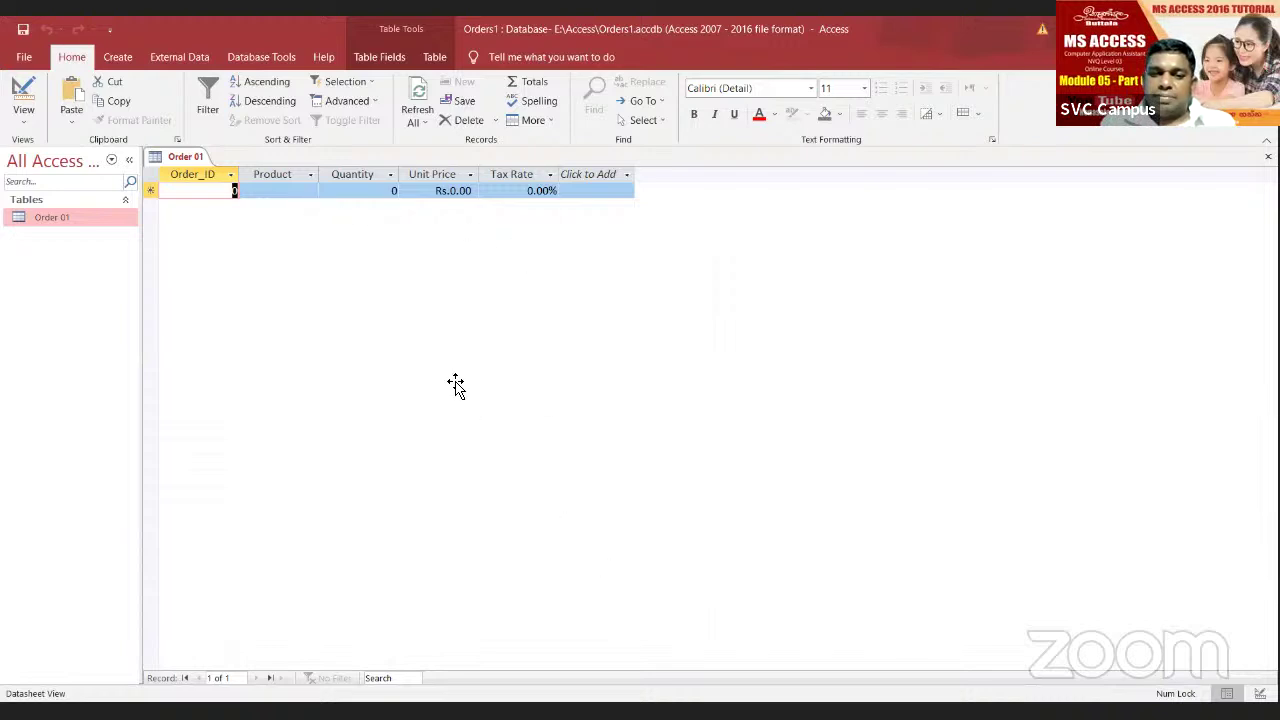
Step: Consult the data in the Word exercise sheet and, back in Access, start the first record with Order_ID 1 and Product AAA
{"action": "key", "text": "alt+Tab"}
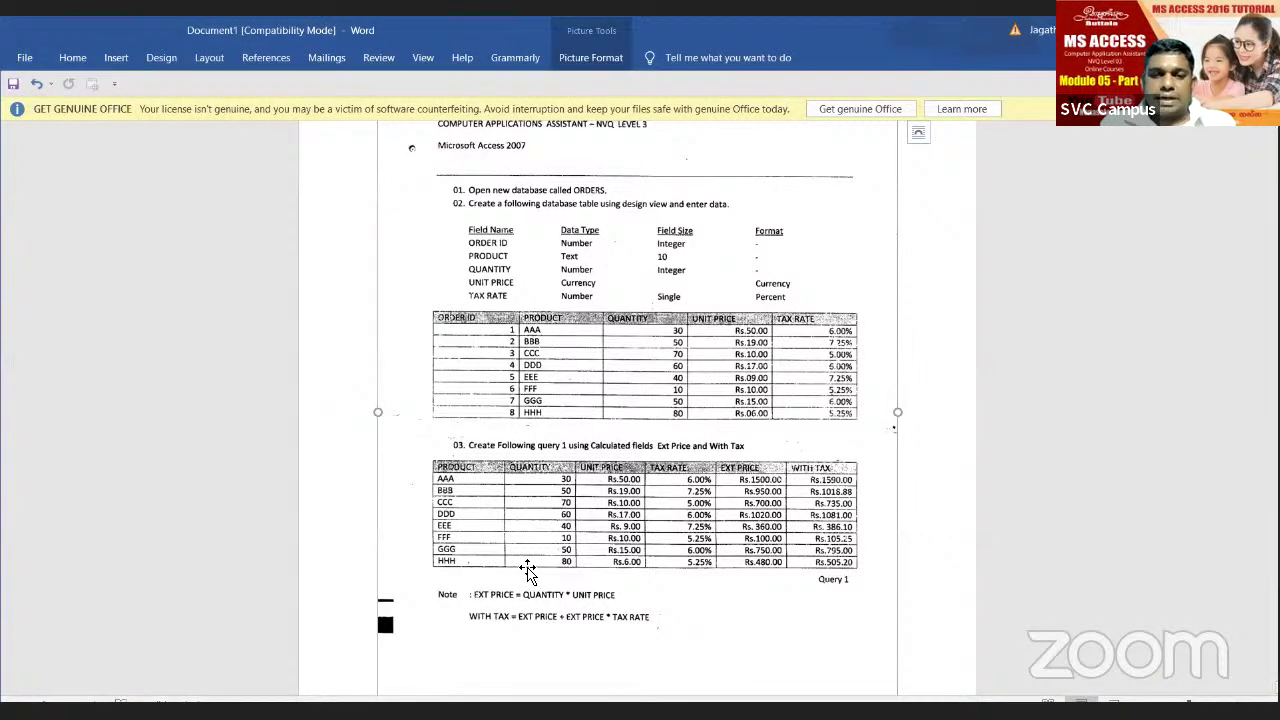
{"action": "key", "text": "alt+Tab"}
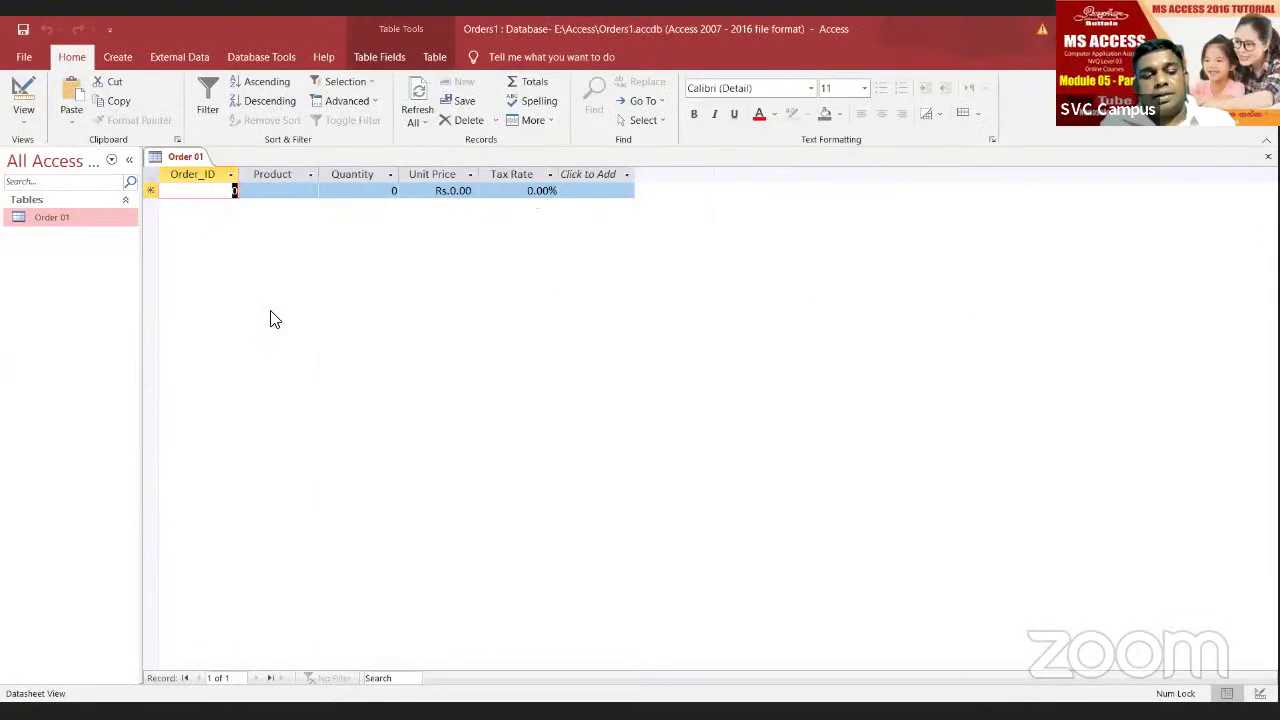
{"action": "type", "text": "1"}
{"action": "key", "text": "Tab"}
{"action": "type", "text": "a"}
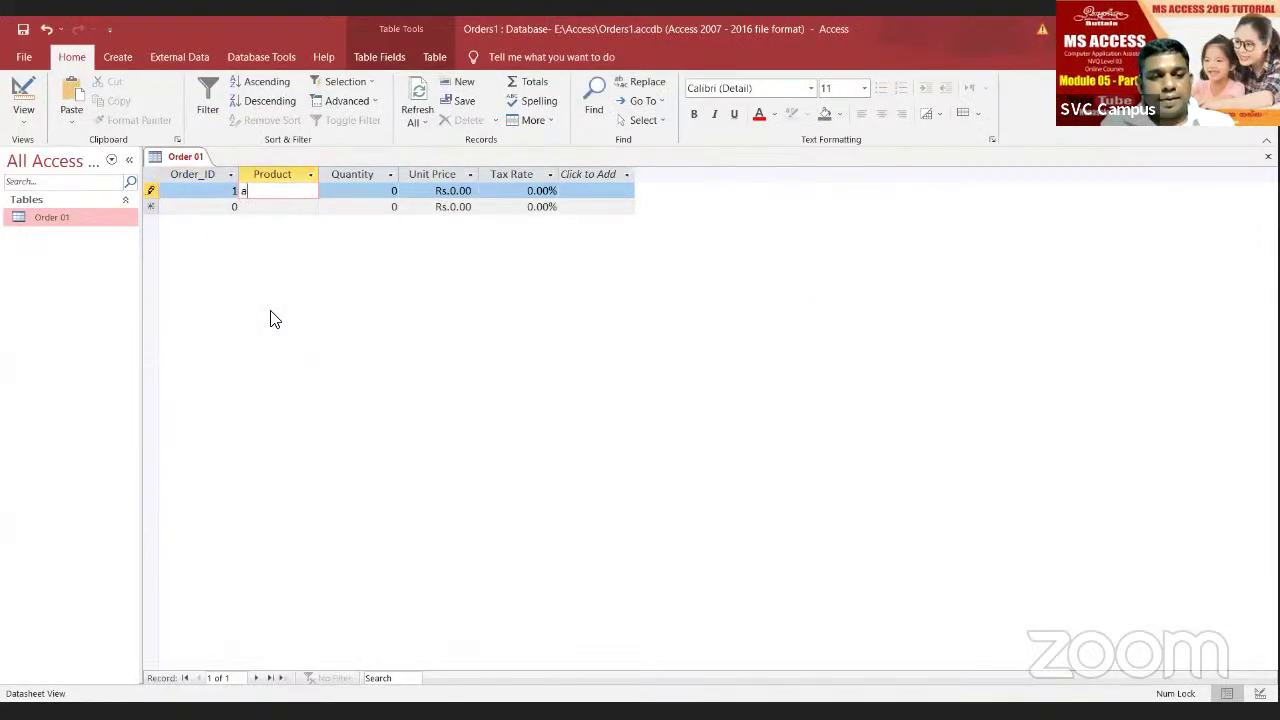
{"action": "key", "text": "BackSpace"}
{"action": "key", "text": "Caps_Lock"}
{"action": "type", "text": "AAA"}
{"action": "key", "text": "Tab"}
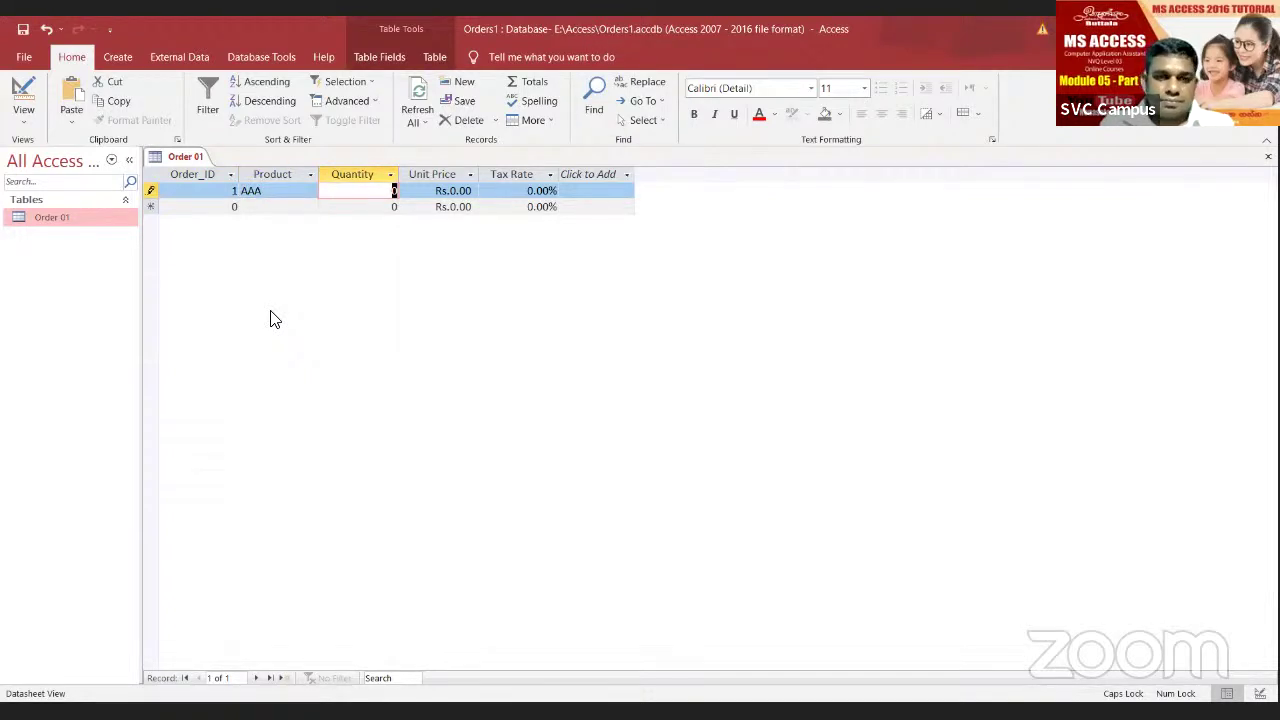
Step: Complete the AAA record with Quantity 30, Unit Price 50 and Tax Rate 6%
{"action": "type", "text": "30"}
{"action": "key", "text": "Tab"}
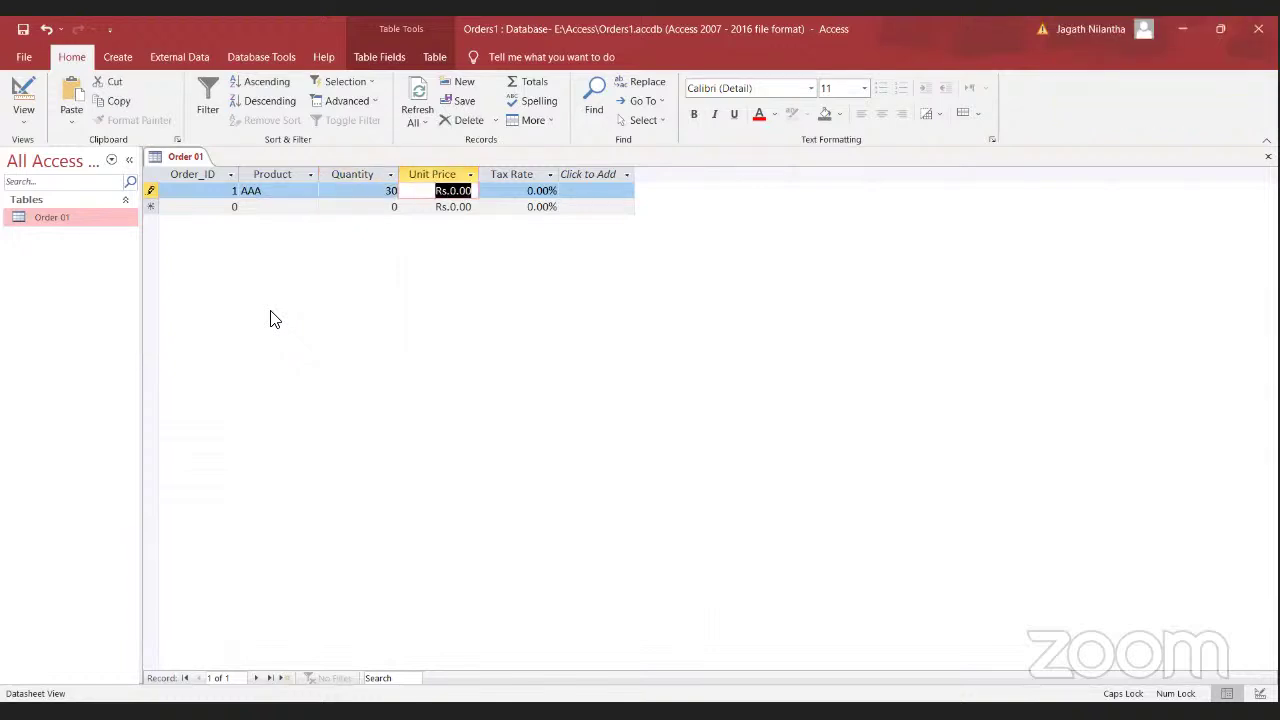
{"action": "type", "text": "50"}
{"action": "key", "text": "Tab"}
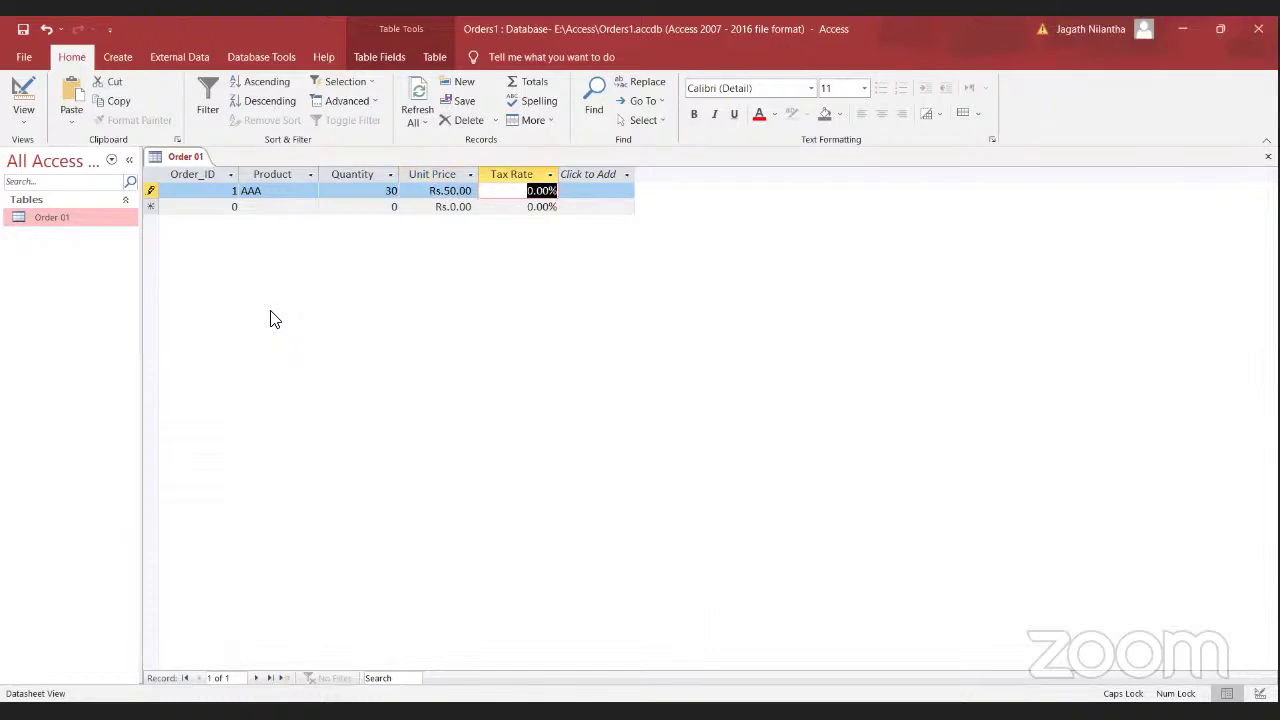
{"action": "type", "text": "6"}
{"action": "key", "text": "Tab"}
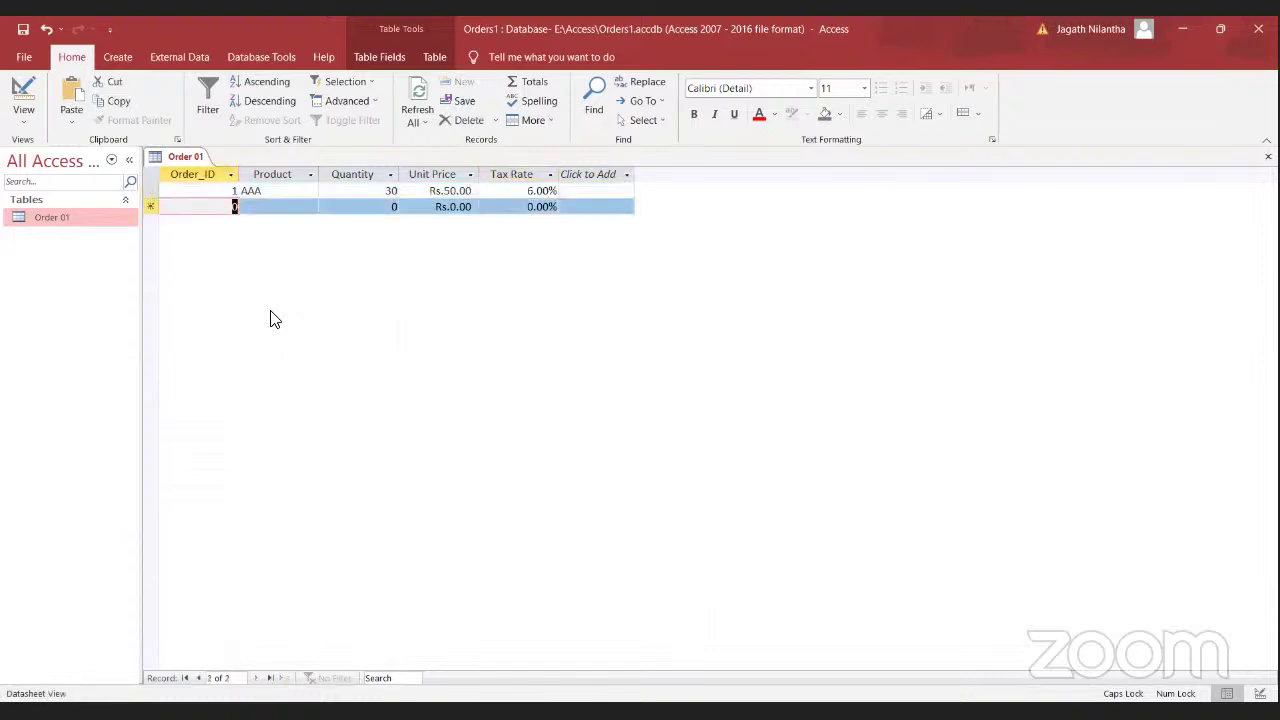
Step: Enter the second record with Order_ID 2, Product BBB, Quantity 50, Unit Price 19 and Tax Rate 7.25%
{"action": "type", "text": "2"}
{"action": "key", "text": "Tab"}
{"action": "type", "text": "BBB"}
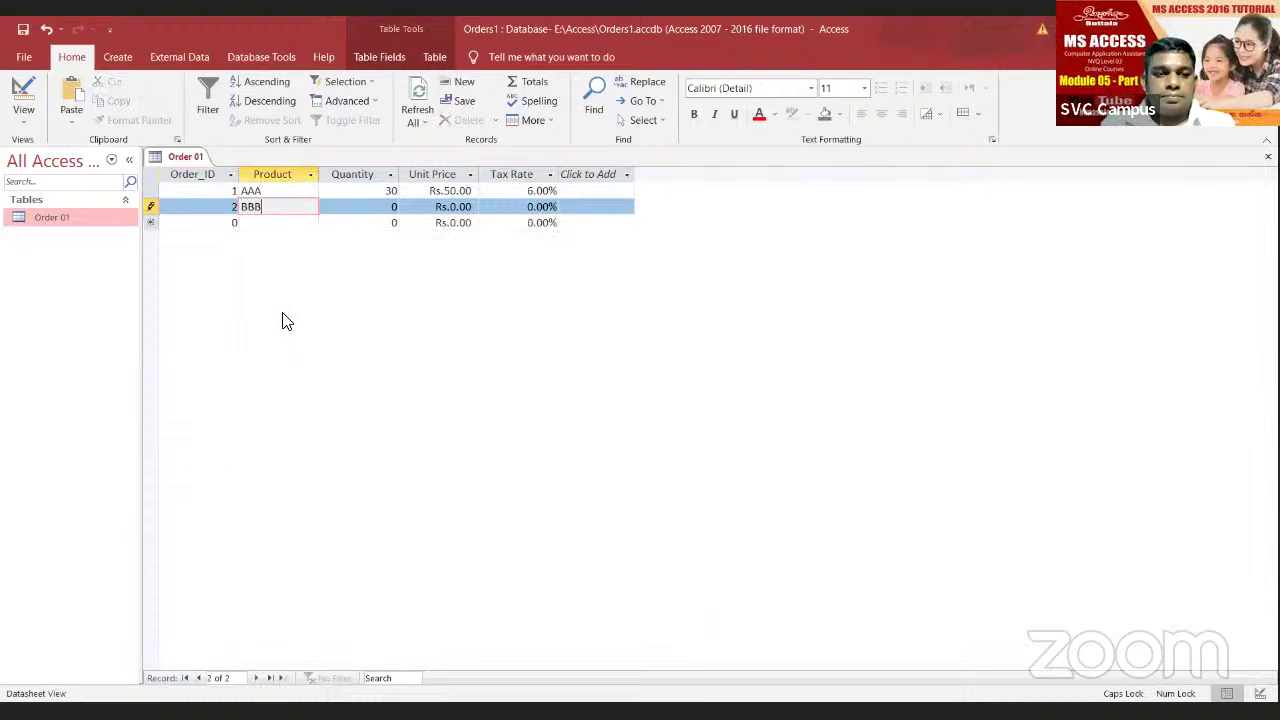
{"action": "key", "text": "Tab"}
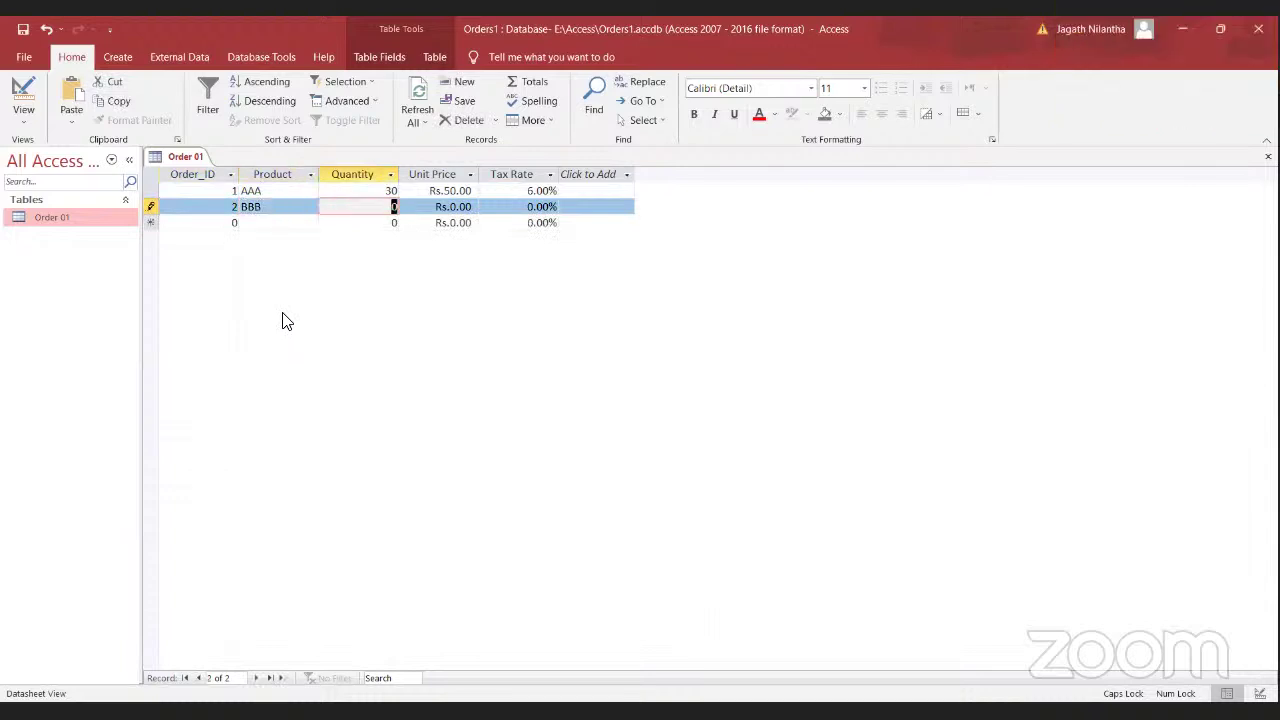
{"action": "type", "text": "50"}
{"action": "key", "text": "Tab"}
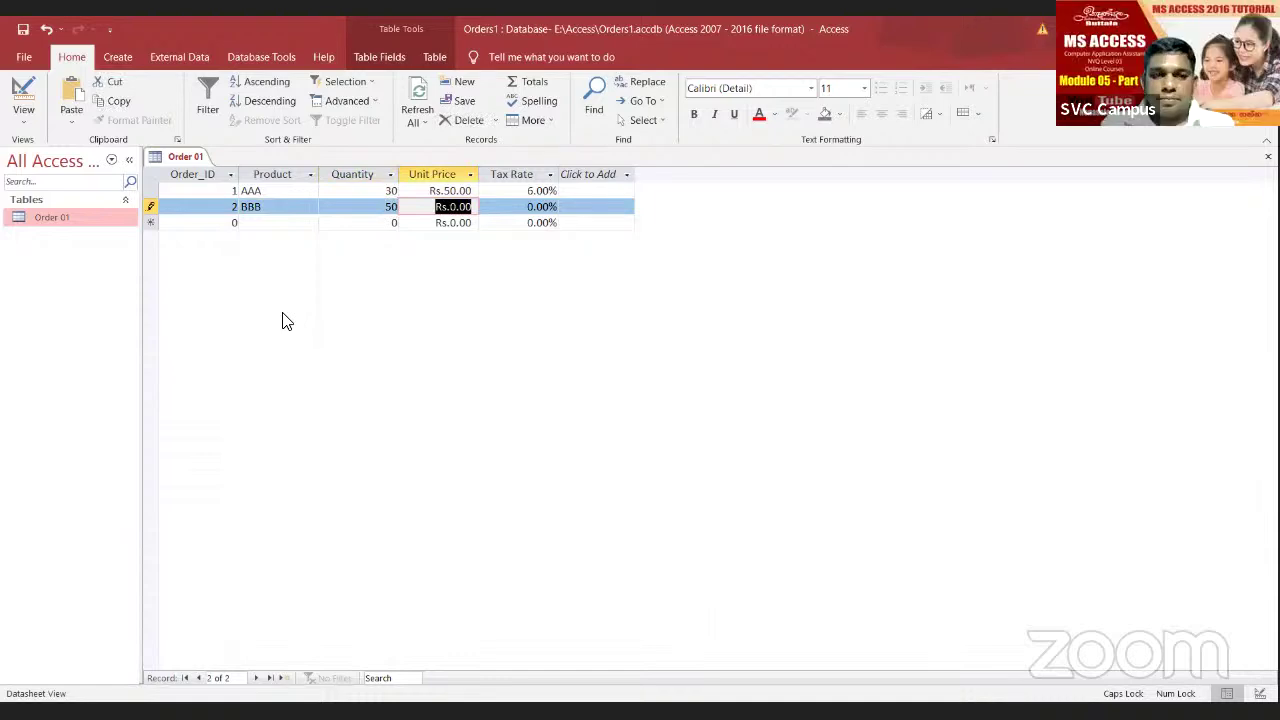
{"action": "type", "text": "19"}
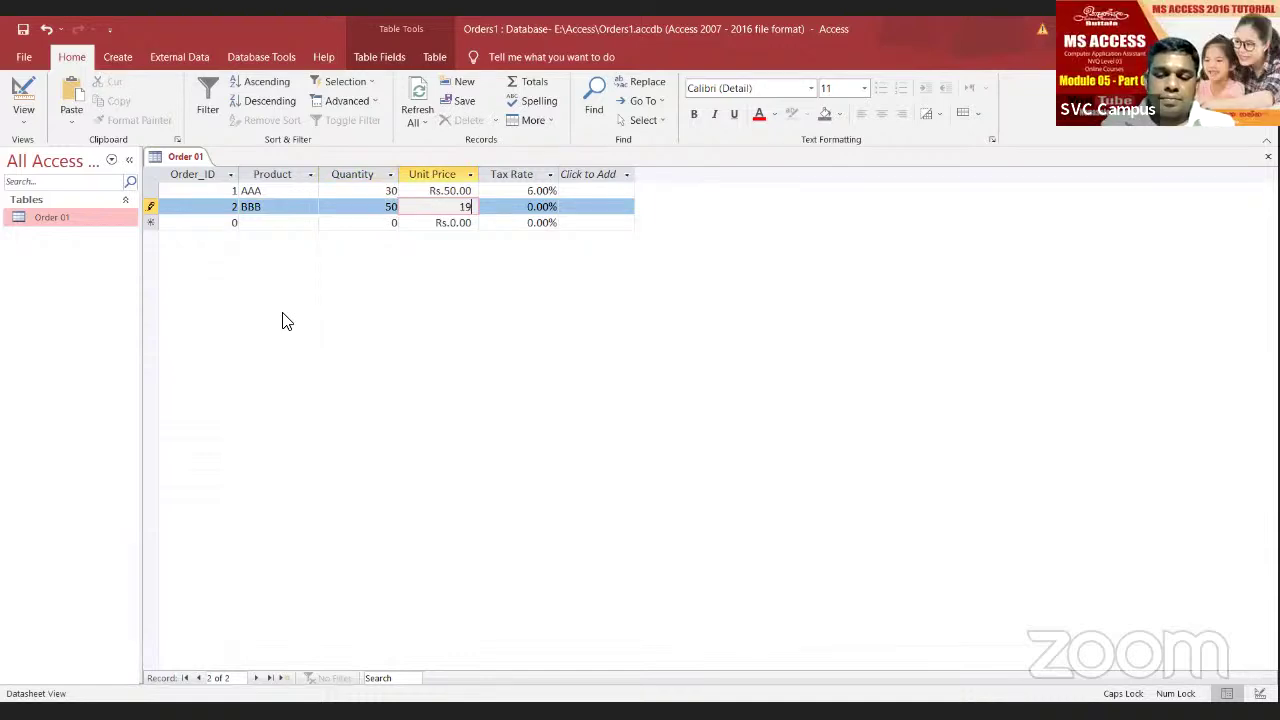
{"action": "key", "text": "Tab"}
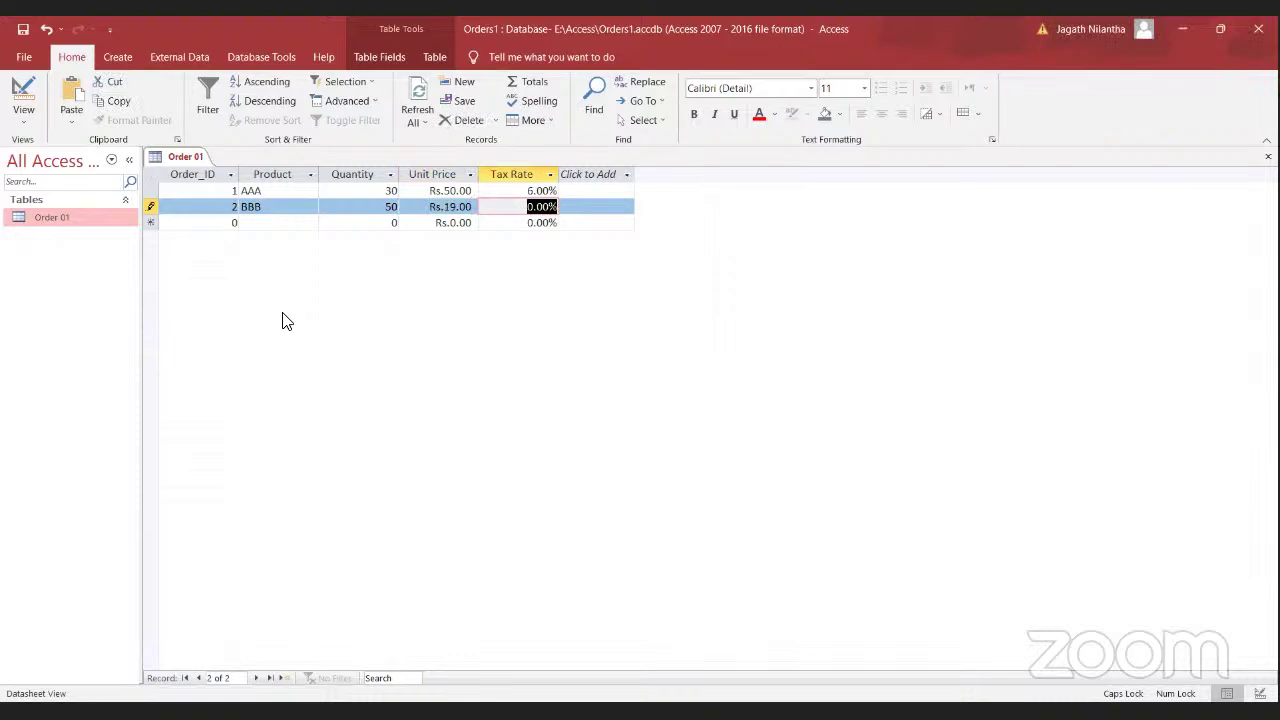
{"action": "type", "text": "7.25"}
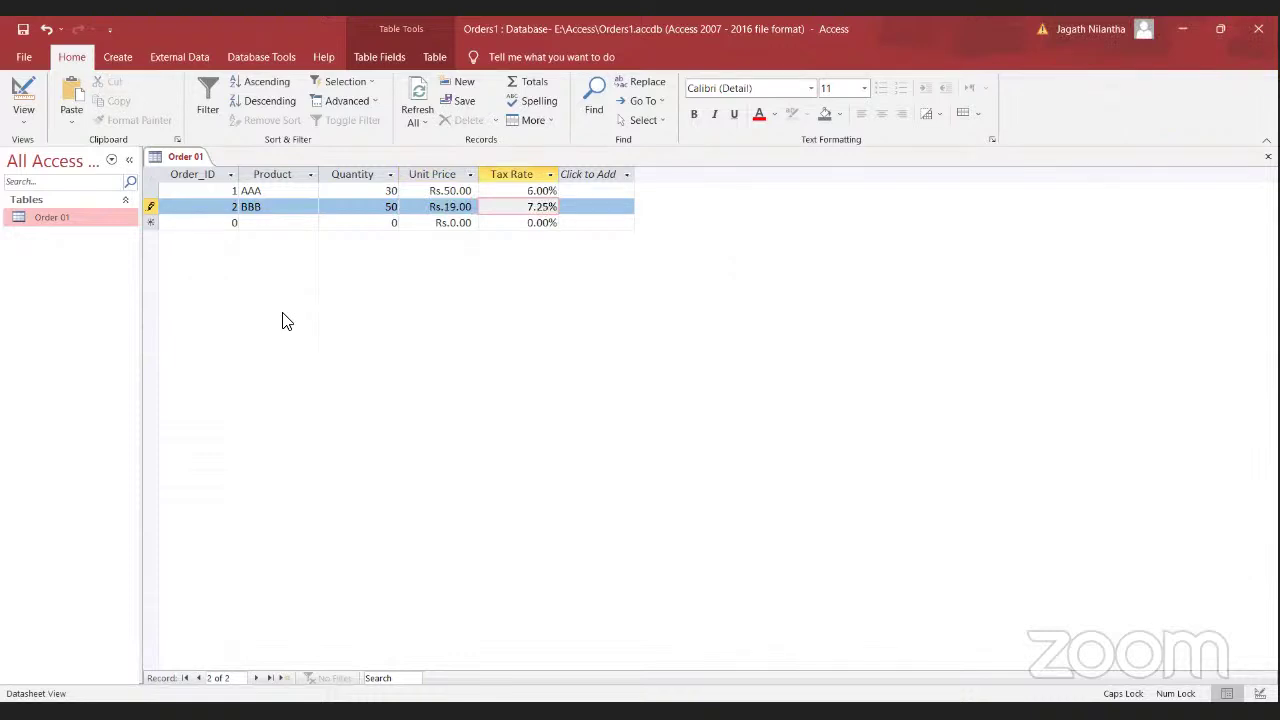
Step: Enter the third record with Order_ID 3, Product CCC, Quantity 70, Unit Price 10 and Tax Rate 5%
{"action": "key", "text": "Tab"}
{"action": "type", "text": "3"}
{"action": "key", "text": "Tab"}
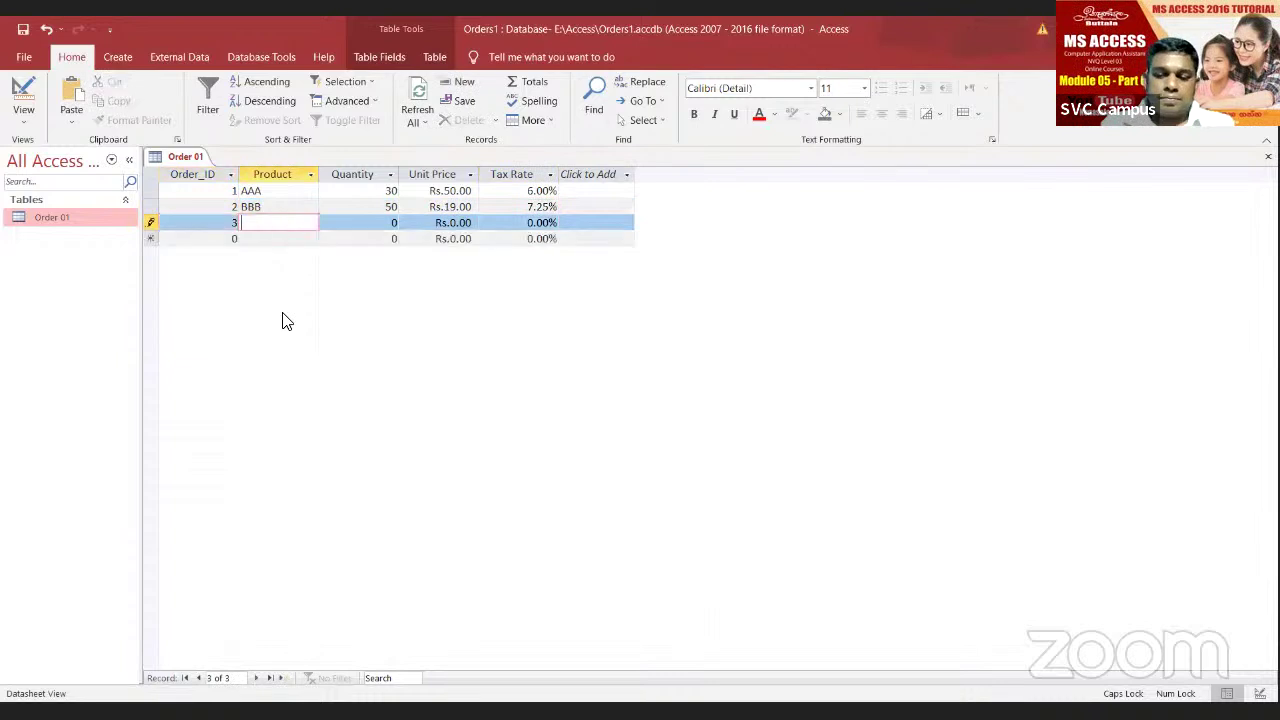
{"action": "type", "text": "CCC"}
{"action": "key", "text": "Tab"}
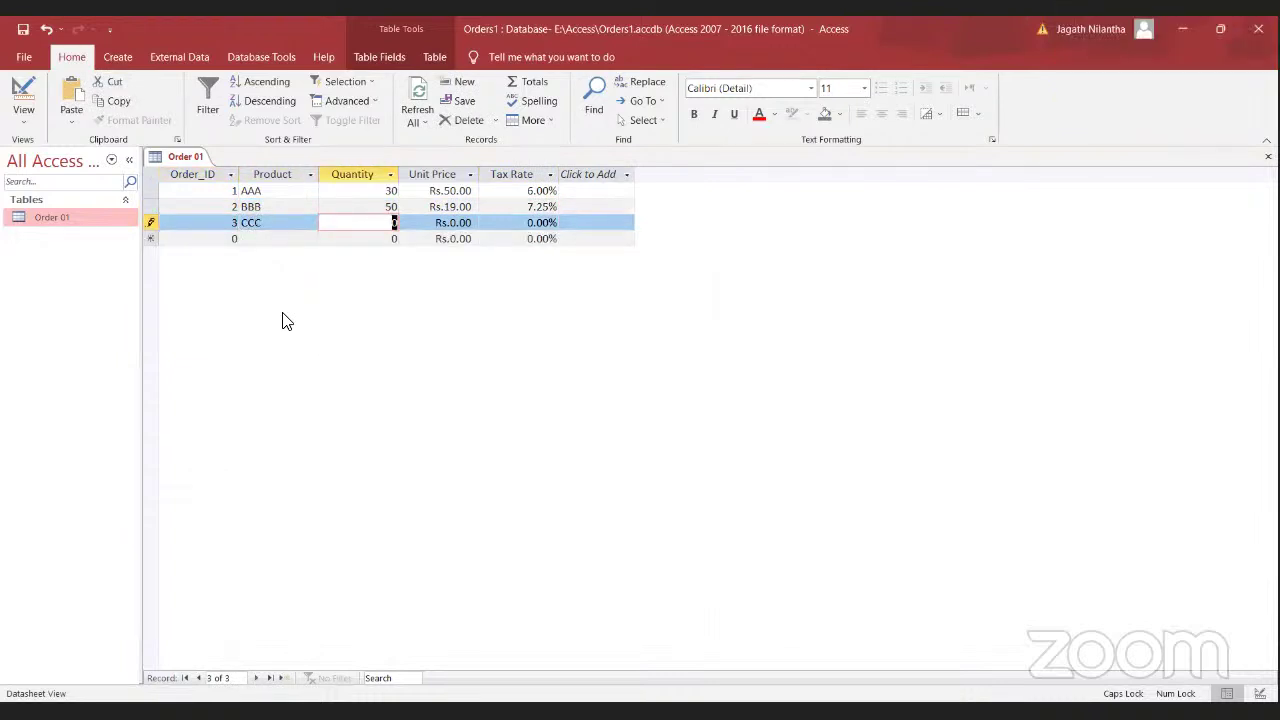
{"action": "type", "text": "70"}
{"action": "key", "text": "Tab"}
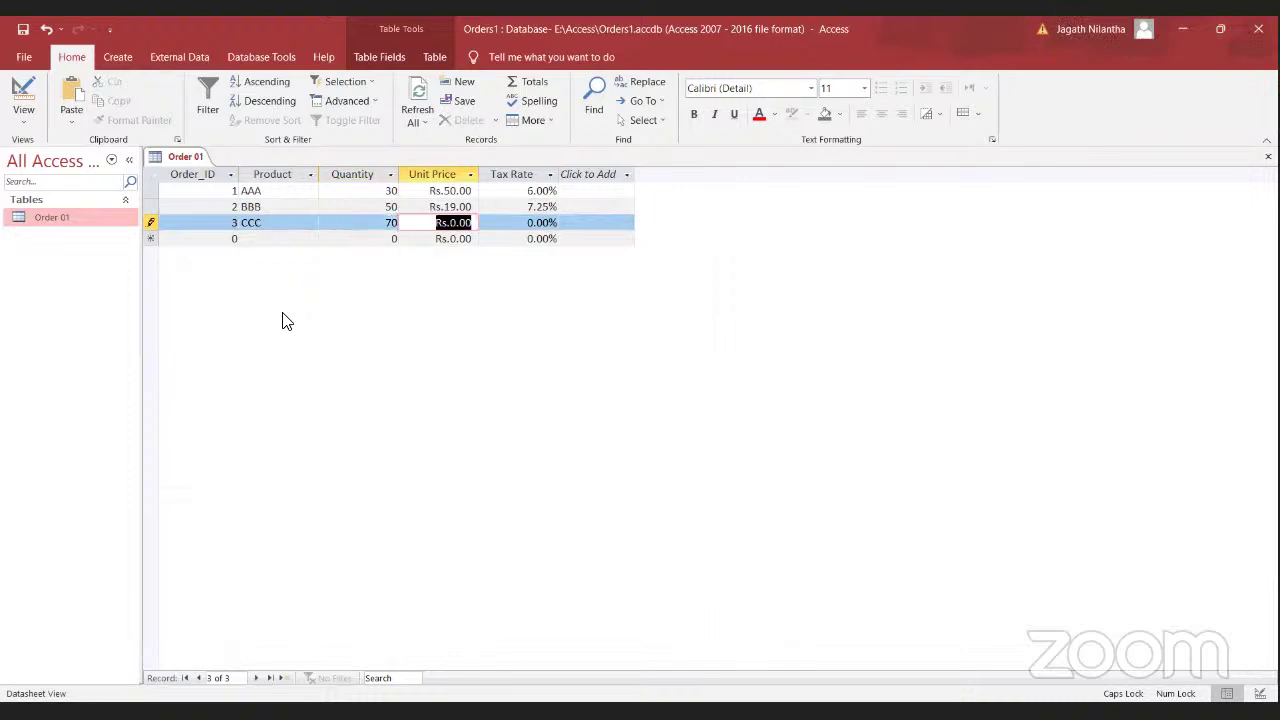
{"action": "type", "text": "10"}
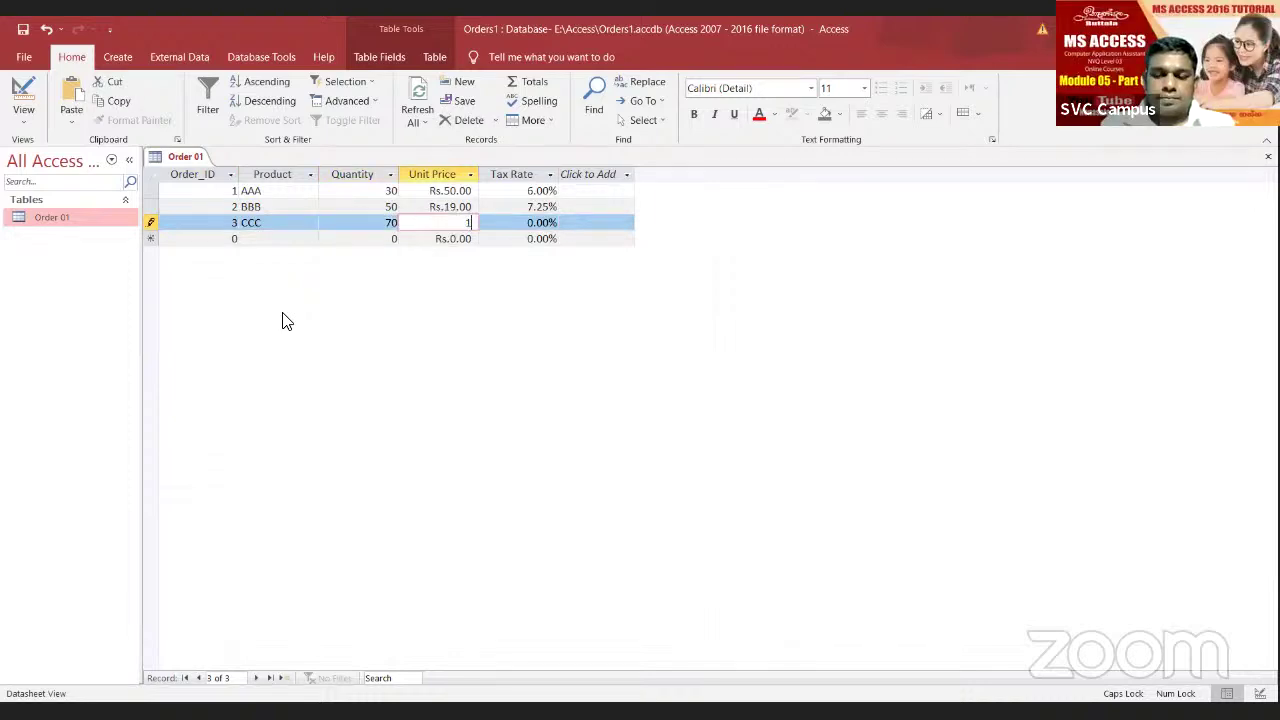
{"action": "key", "text": "Tab"}
{"action": "type", "text": "5"}
{"action": "key", "text": "Tab"}
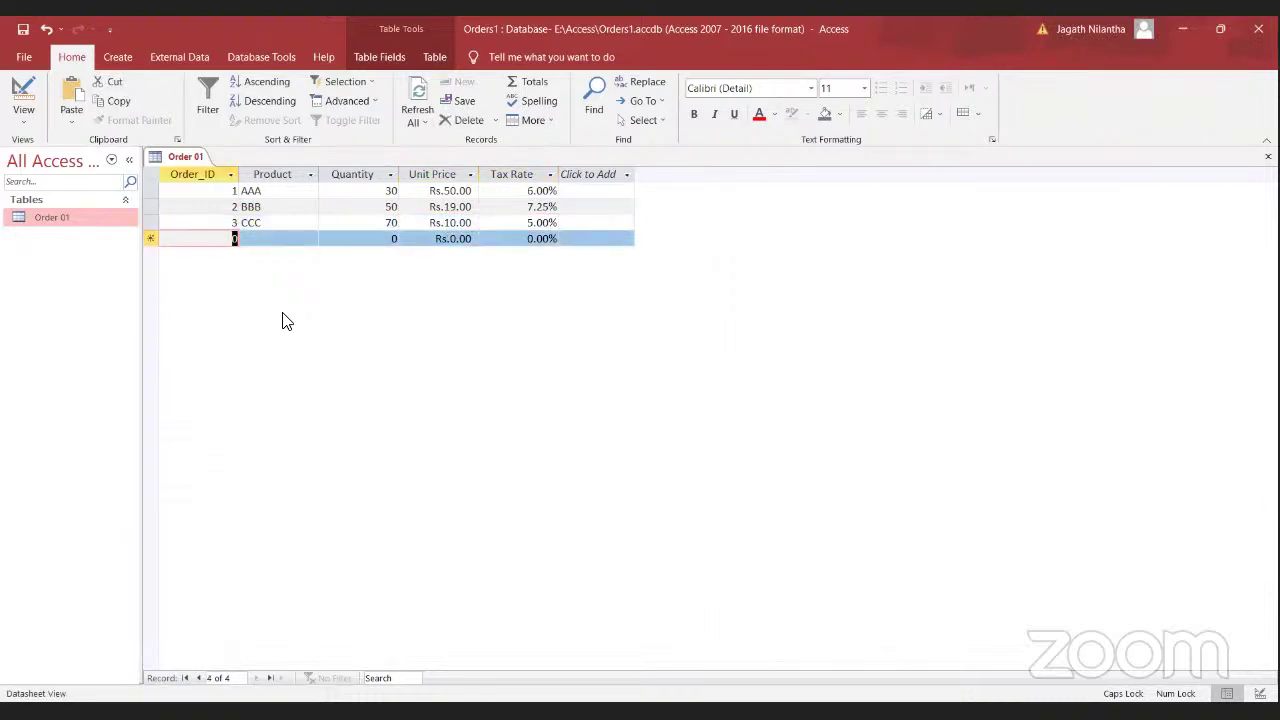
Step: Enter the fourth record with Order_ID 4, Product DDD, Quantity 60, Unit Price 17 and Tax Rate 6%
{"action": "type", "text": "4"}
{"action": "key", "text": "Tab"}
{"action": "type", "text": "DDD"}
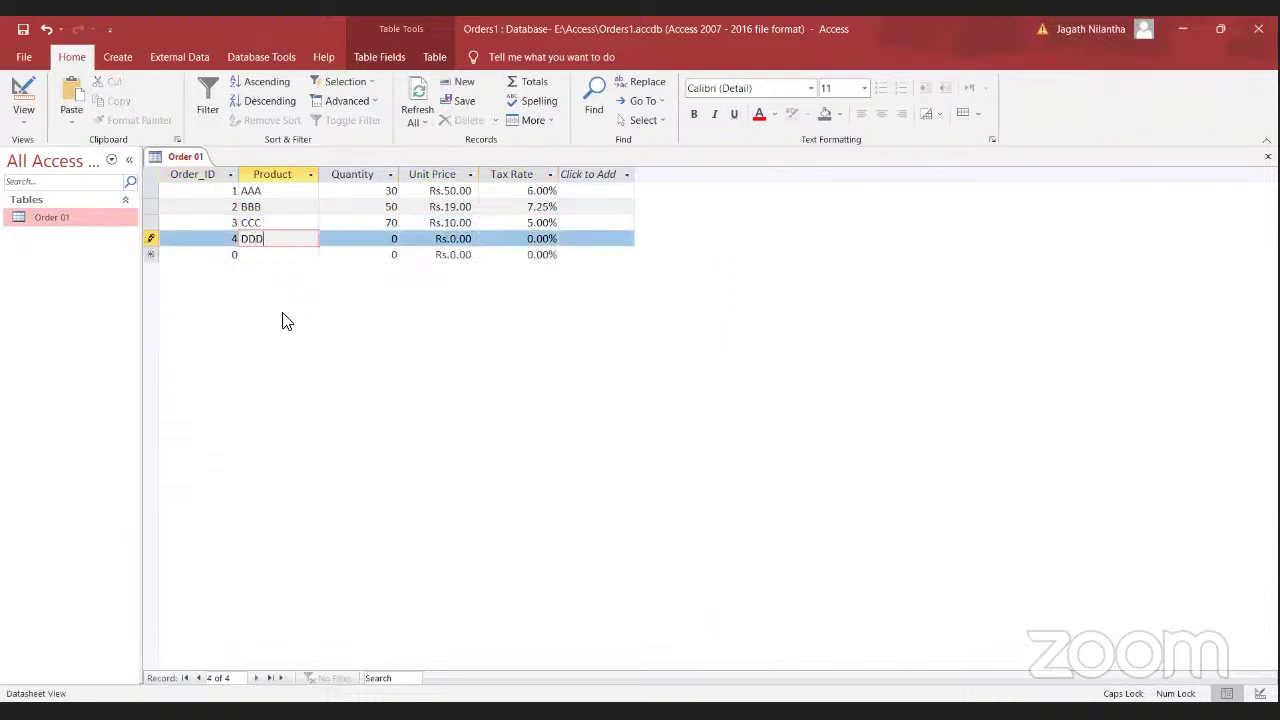
{"action": "key", "text": "Tab"}
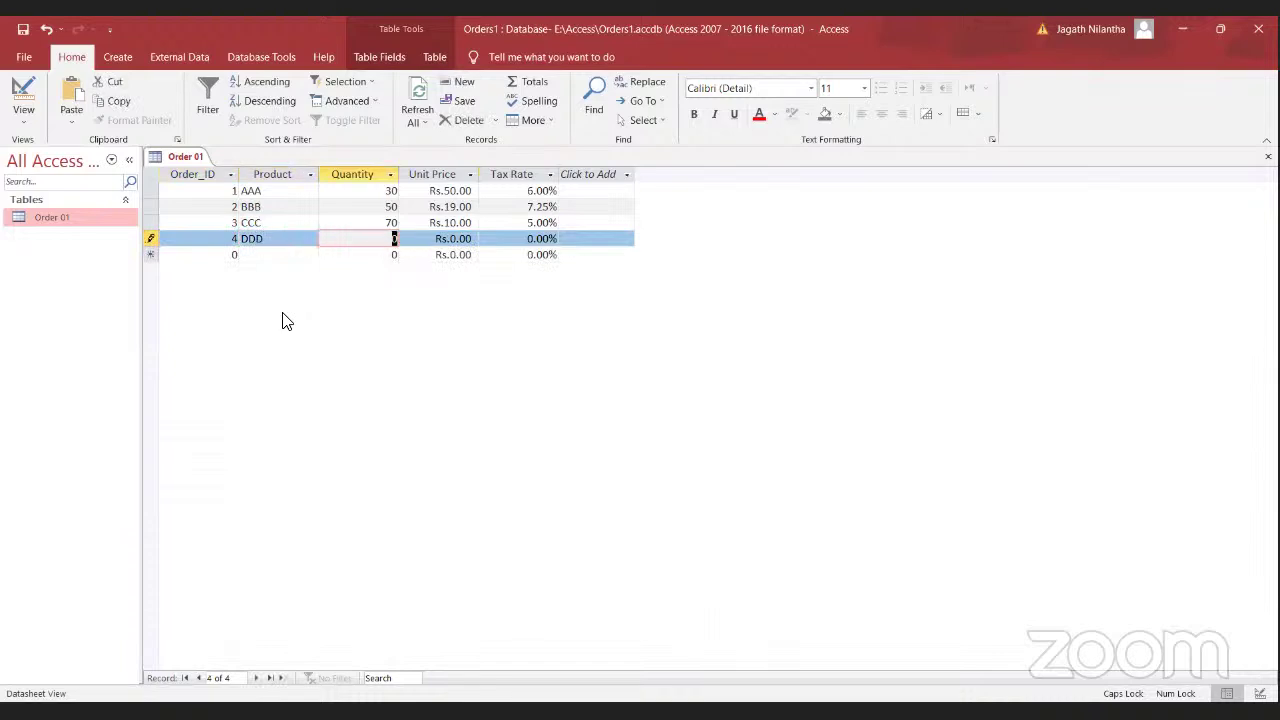
{"action": "type", "text": "60"}
{"action": "key", "text": "Tab"}
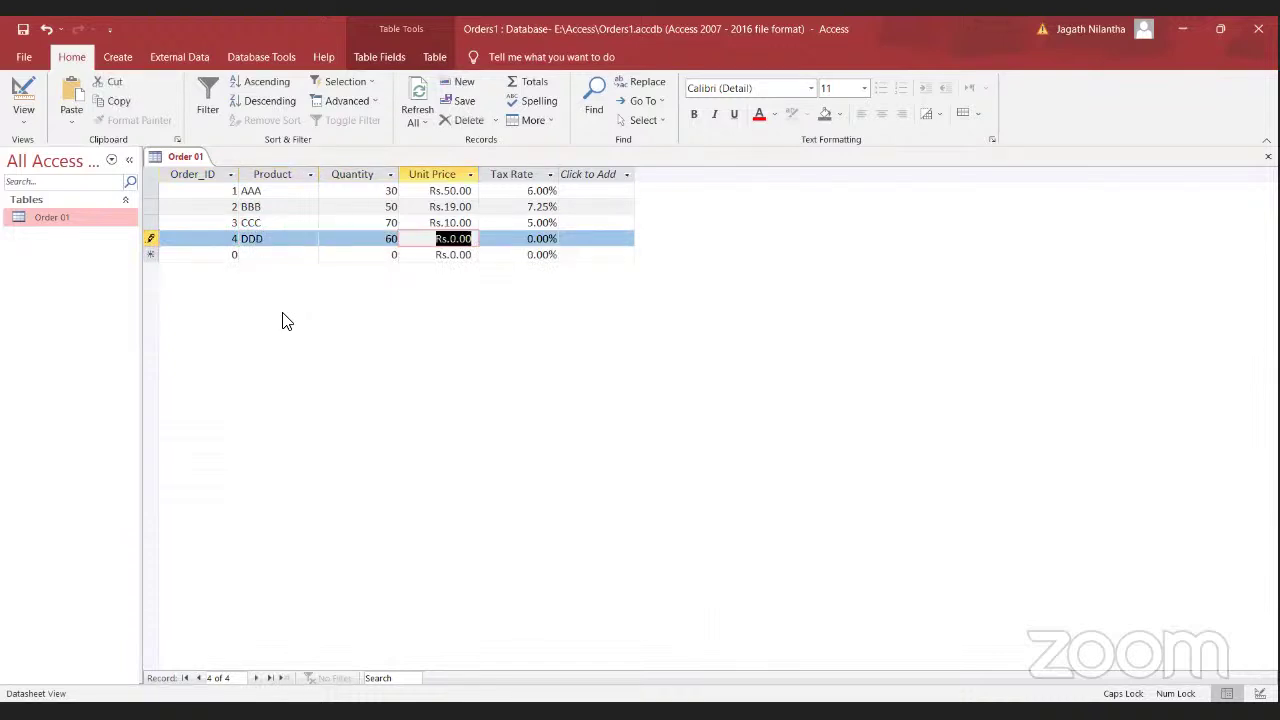
{"action": "type", "text": "17"}
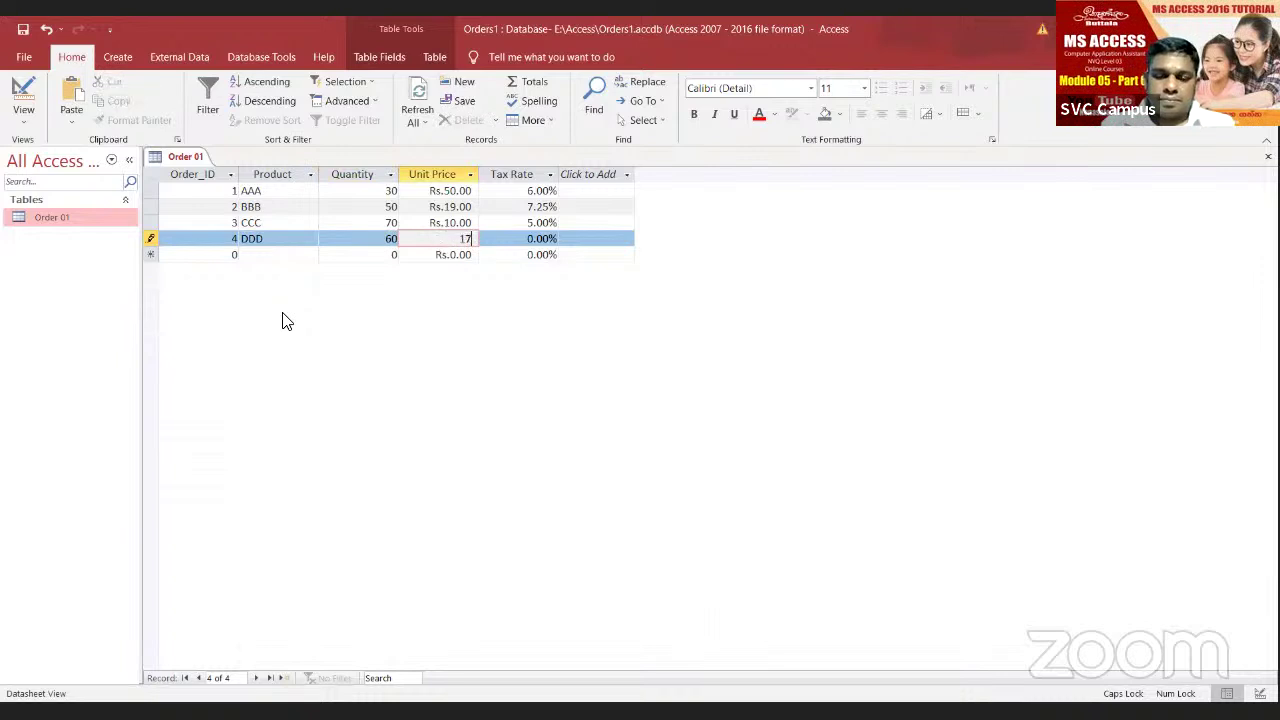
{"action": "key", "text": "Tab"}
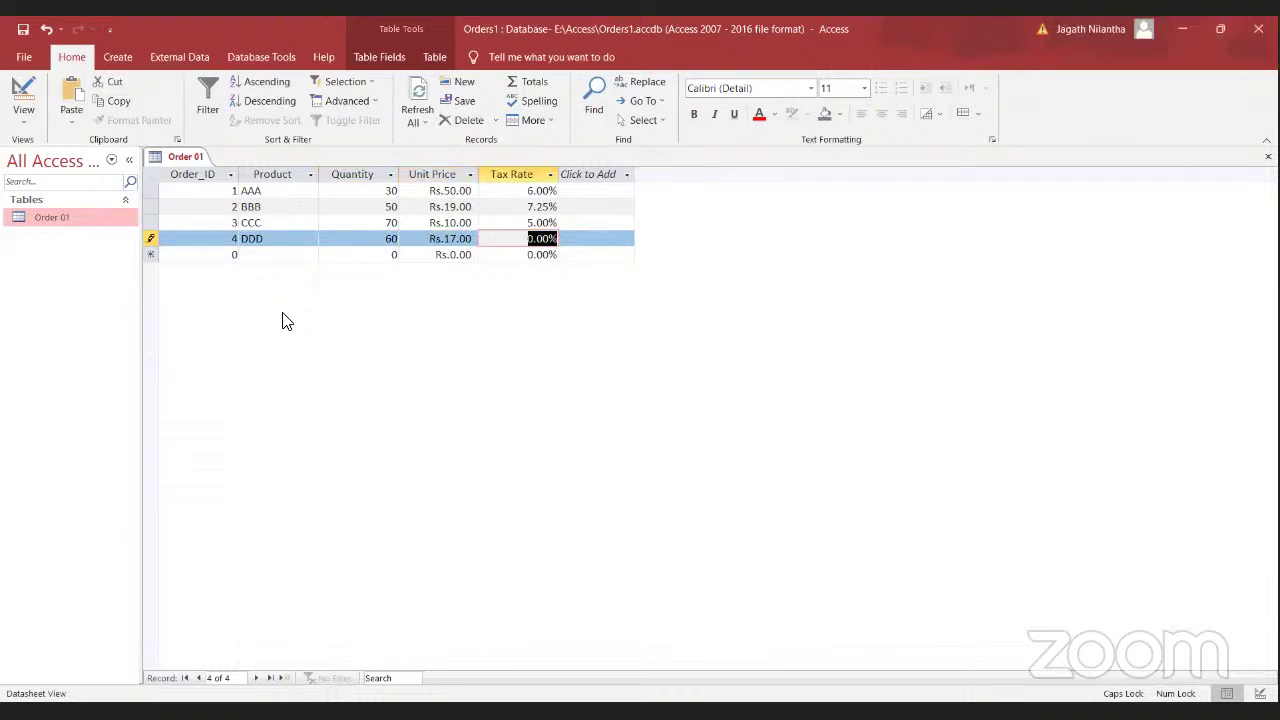
{"action": "type", "text": "6"}
{"action": "key", "text": "Tab"}
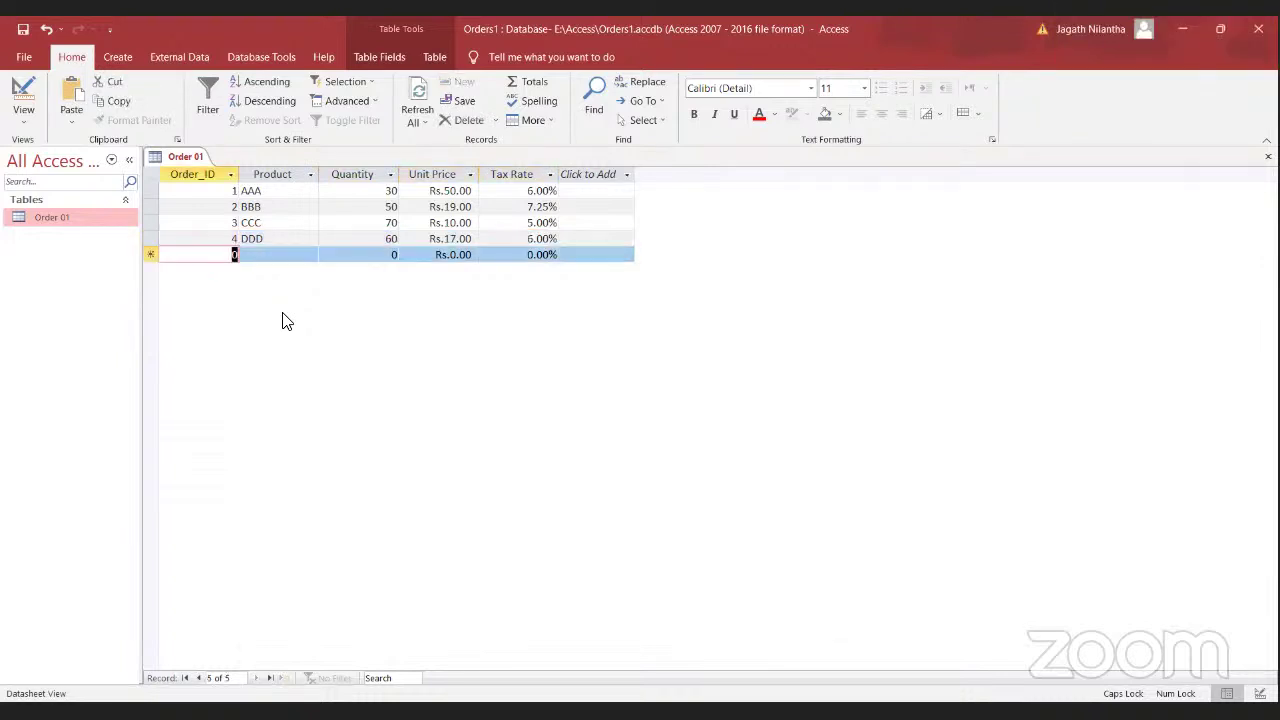
Step: Enter the fifth record with Order_ID 5, Product EEE, Quantity 40, Unit Price 9 and Tax Rate 7.25%
{"action": "type", "text": "5"}
{"action": "key", "text": "Tab"}
{"action": "type", "text": "F"}
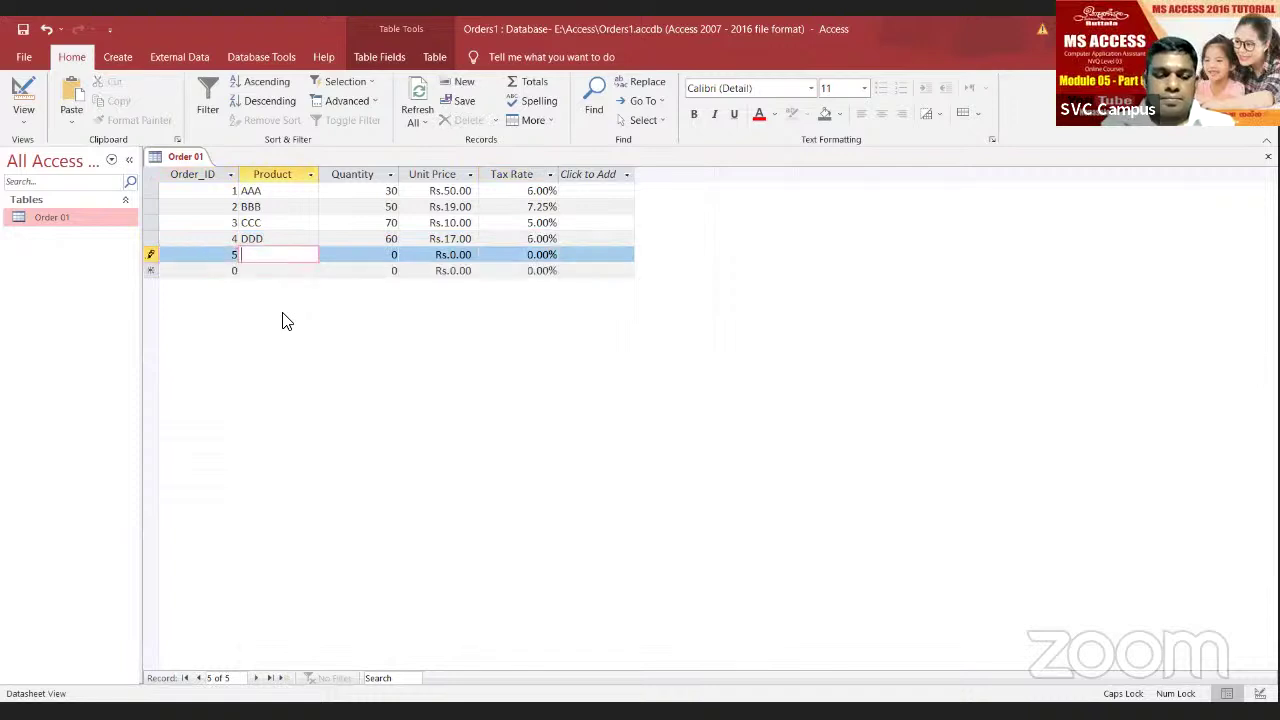
{"action": "type", "text": "EEE"}
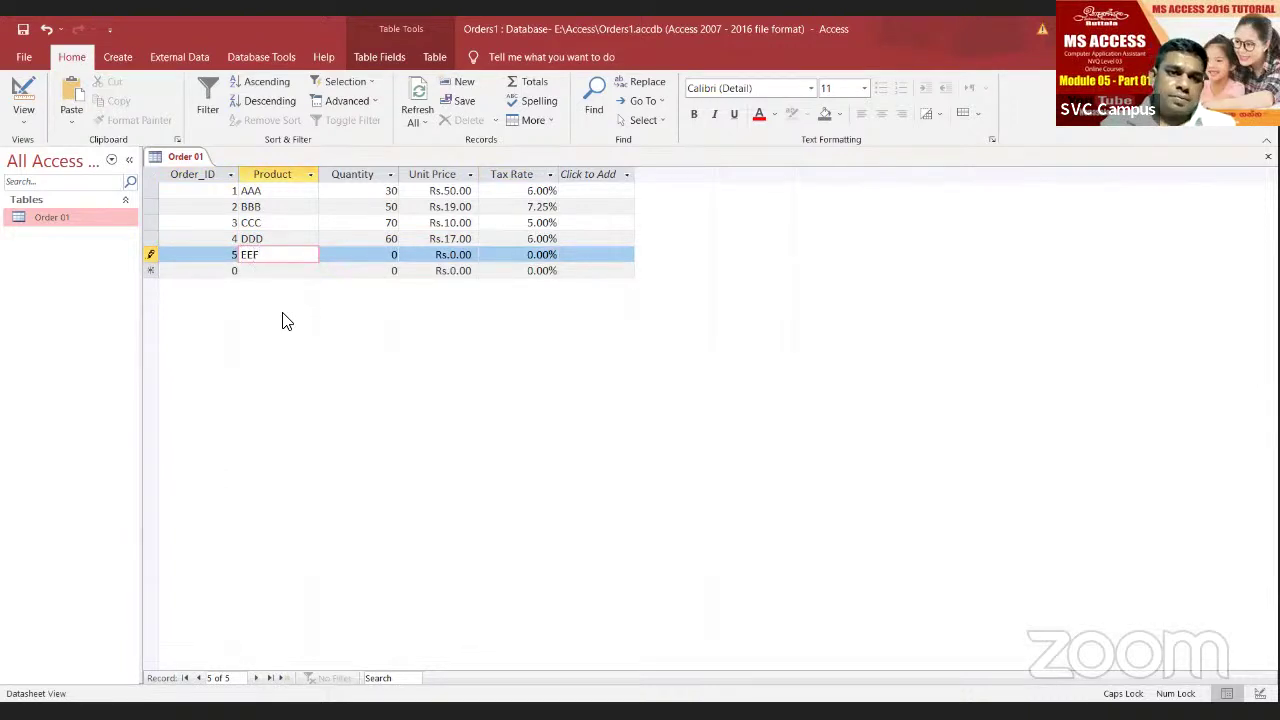
{"action": "key", "text": "Tab"}
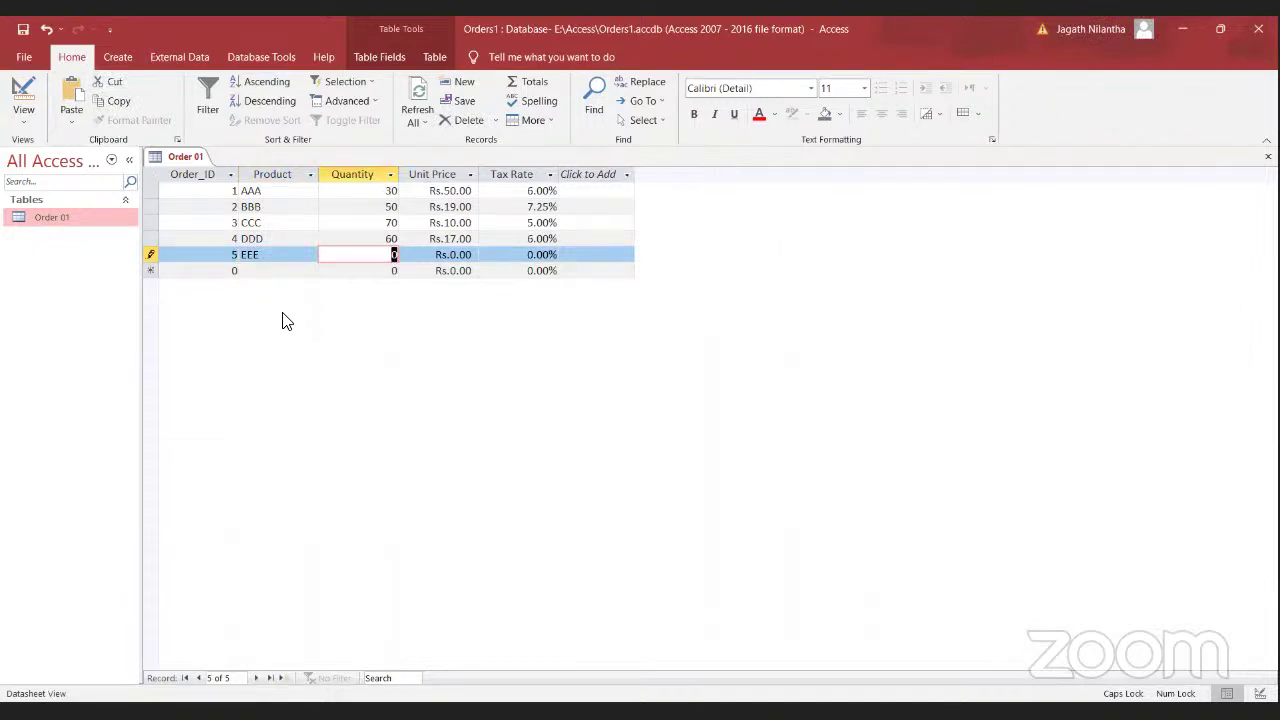
{"action": "type", "text": "40"}
{"action": "key", "text": "Tab"}
{"action": "type", "text": "9"}
{"action": "key", "text": "Tab"}
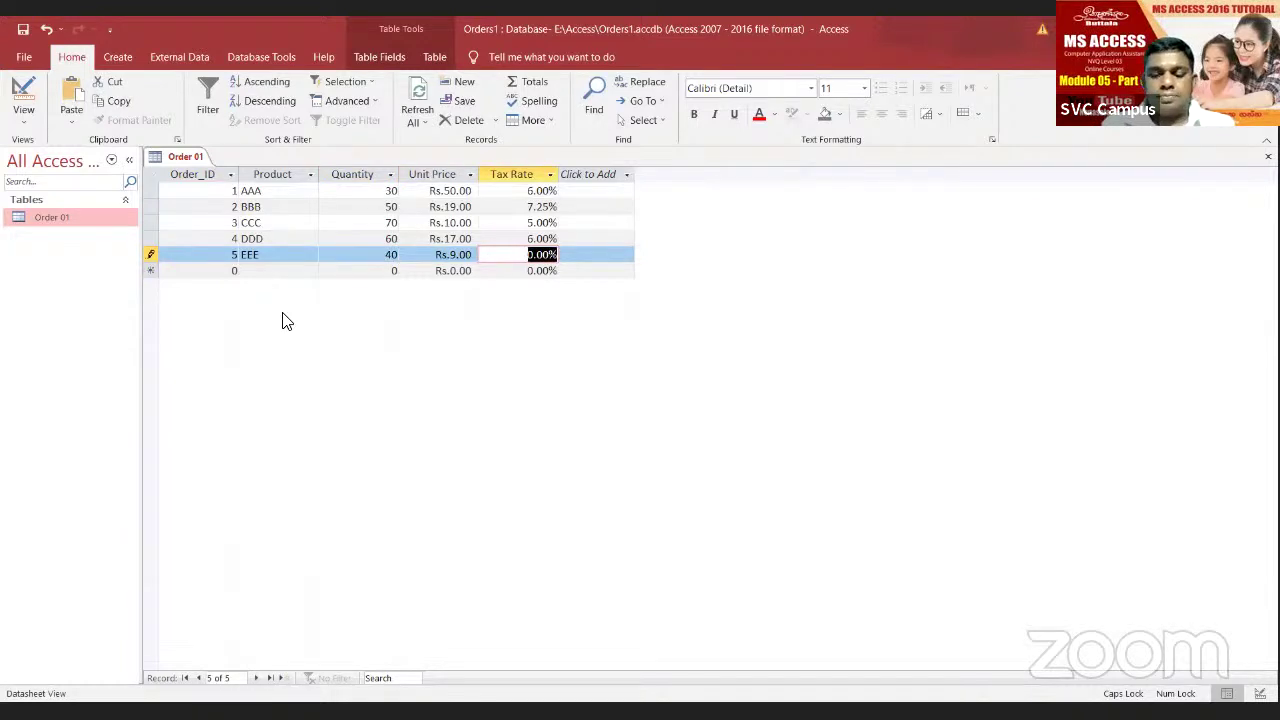
{"action": "type", "text": "72"}
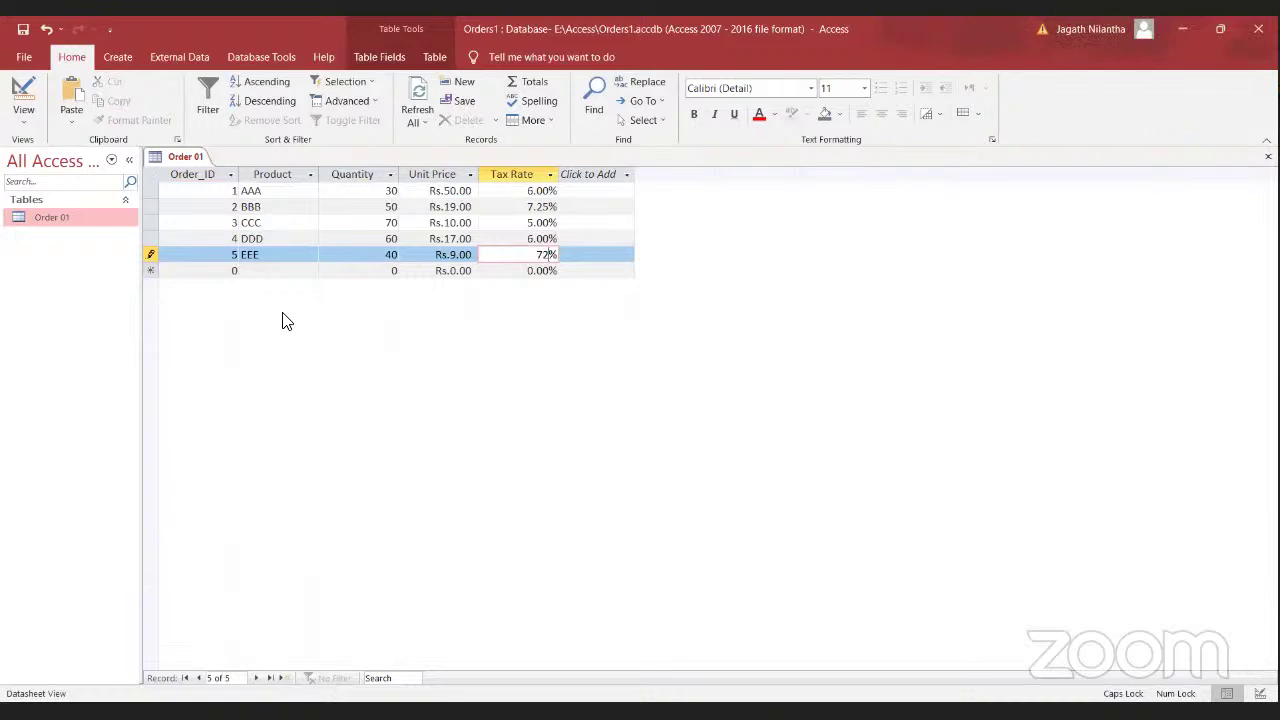
{"action": "key", "text": "BackSpace"}
{"action": "type", "text": ".25"}
{"action": "key", "text": "Tab"}
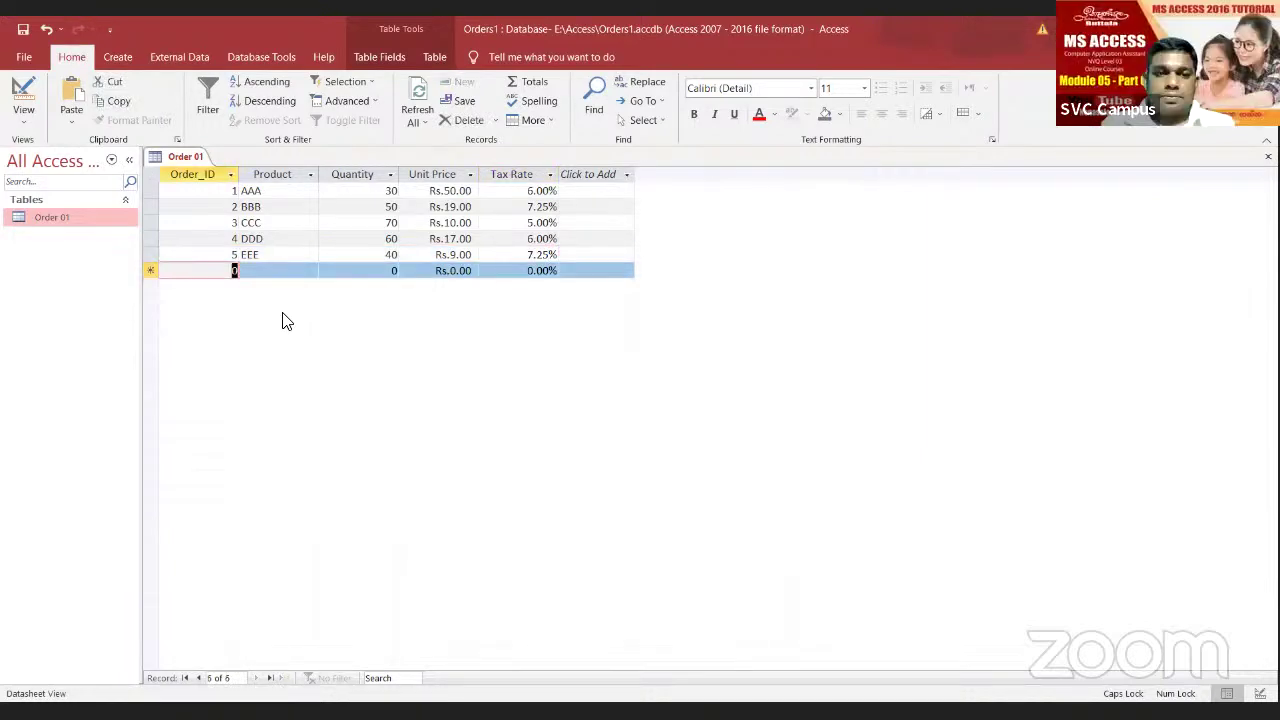
Step: Enter the sixth record with Order_ID 6, Product FFF, Quantity 10, Unit Price 10 and Tax Rate 5.25%
{"action": "type", "text": "6"}
{"action": "key", "text": "Tab"}
{"action": "type", "text": "FFF"}
{"action": "key", "text": "Tab"}
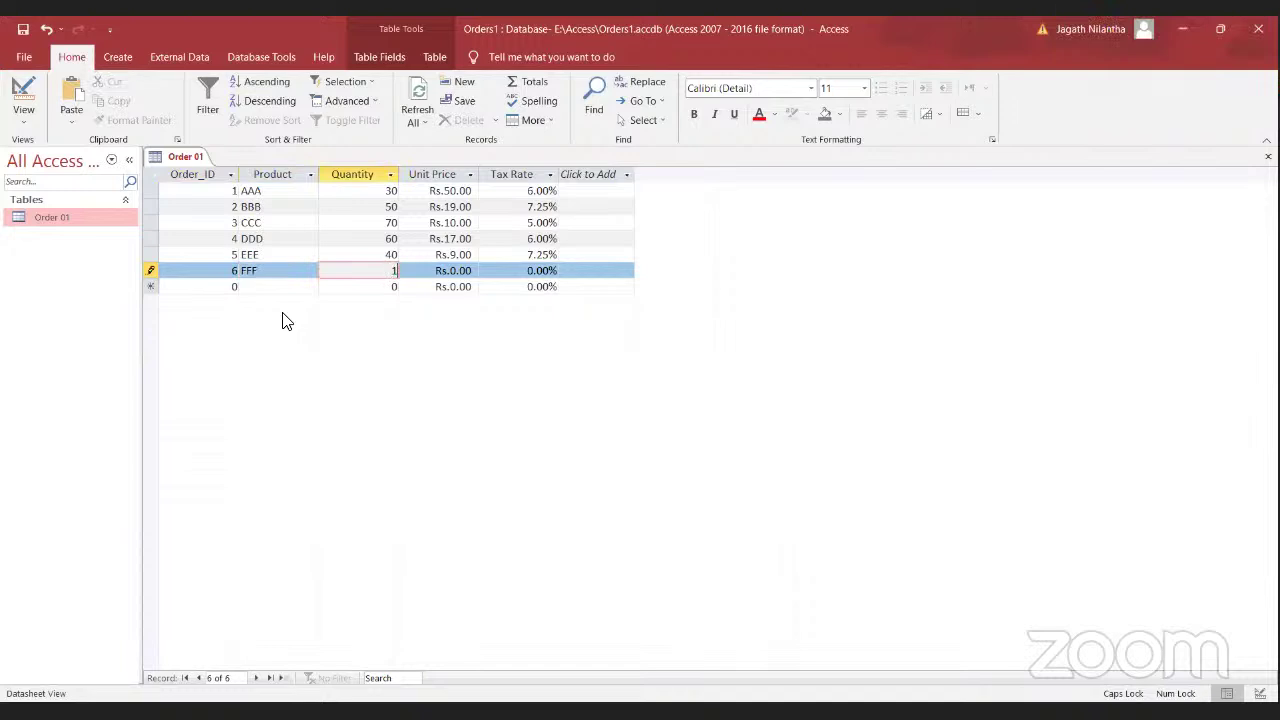
{"action": "type", "text": "10"}
{"action": "key", "text": "Tab"}
{"action": "type", "text": "10"}
{"action": "key", "text": "Tab"}
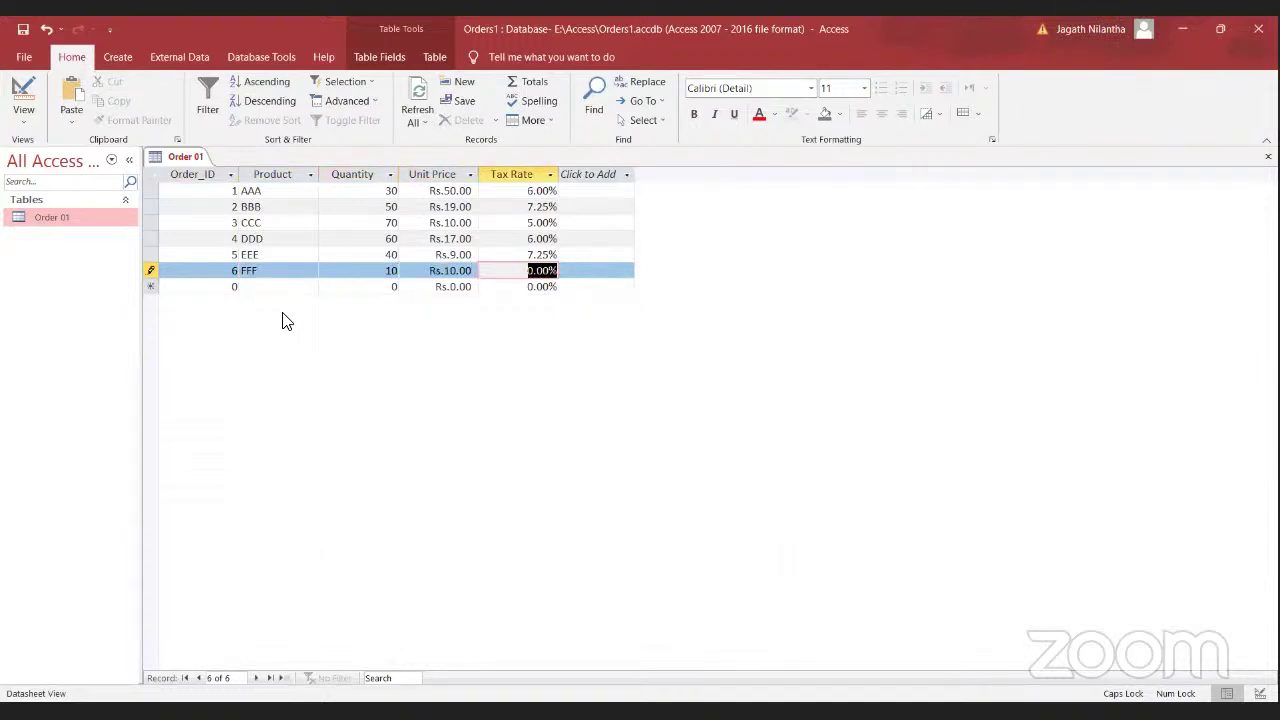
{"action": "type", "text": "5.25"}
{"action": "key", "text": "Tab"}
Step: Enter the seventh record with Order_ID 7, Product GGG, Quantity 50, Unit Price 15 and Tax Rate 6%
{"action": "type", "text": "7"}
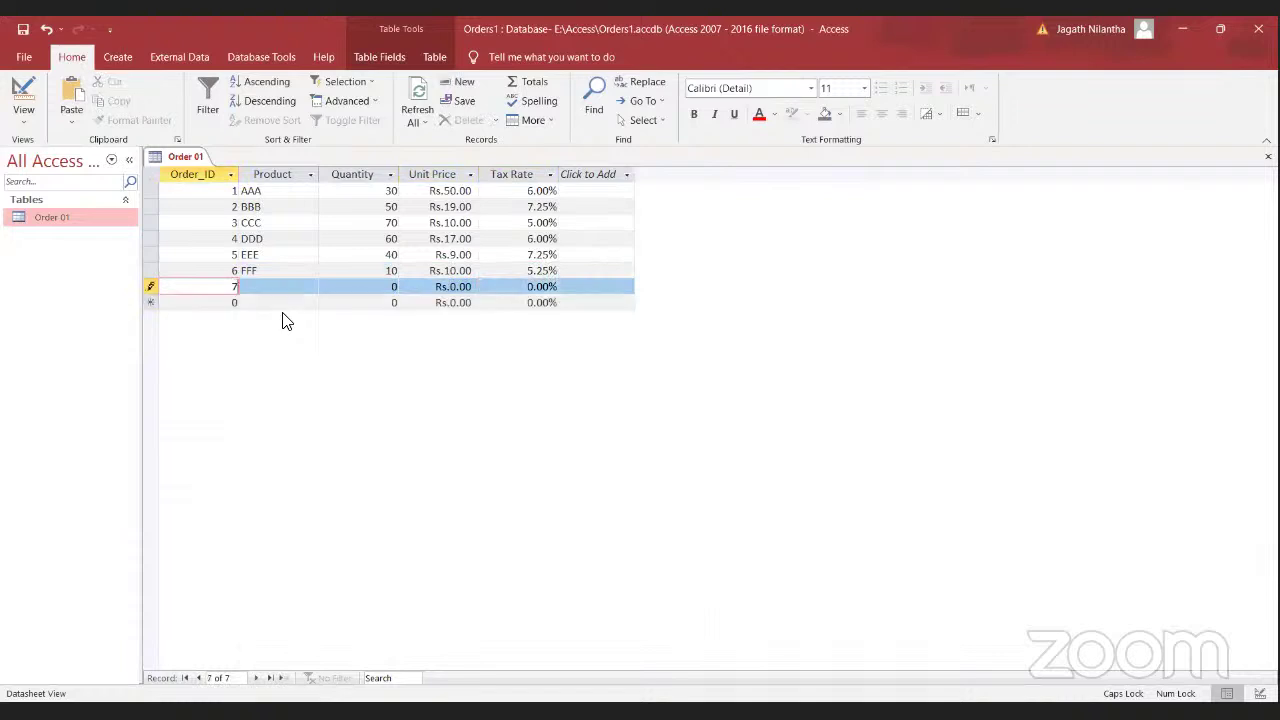
{"action": "key", "text": "Tab"}
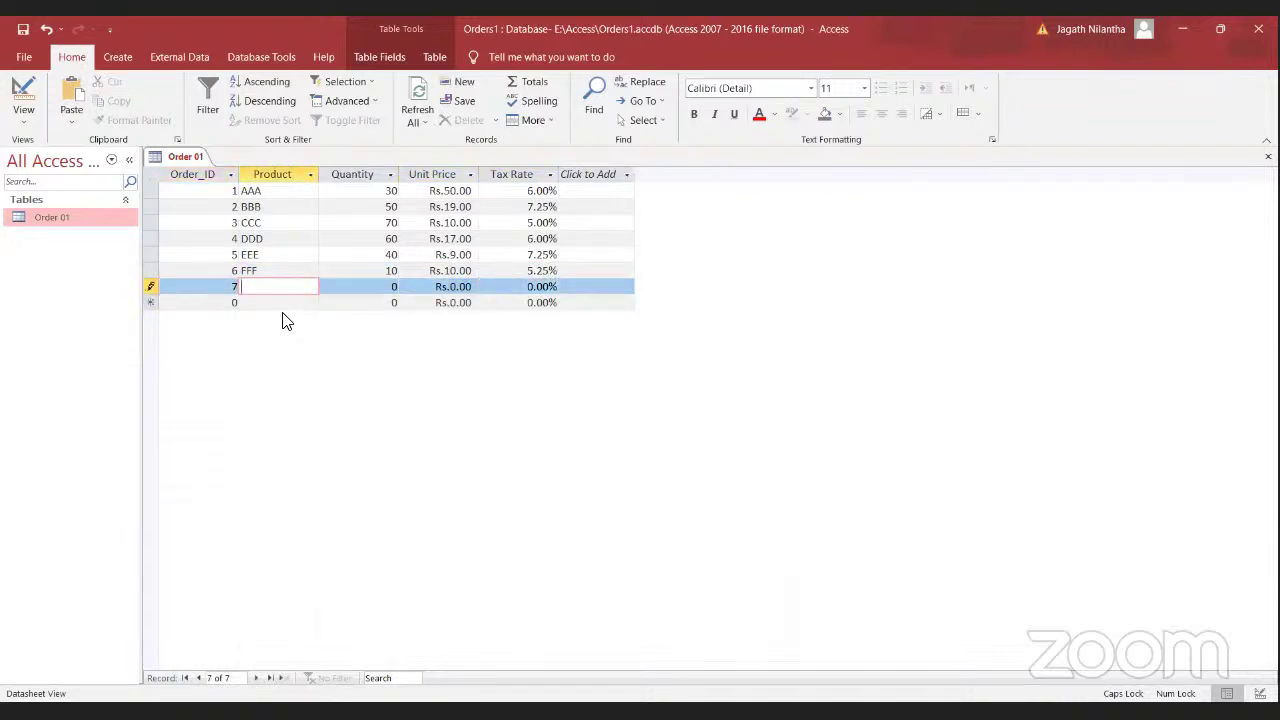
{"action": "type", "text": "GGG"}
{"action": "key", "text": "Tab"}
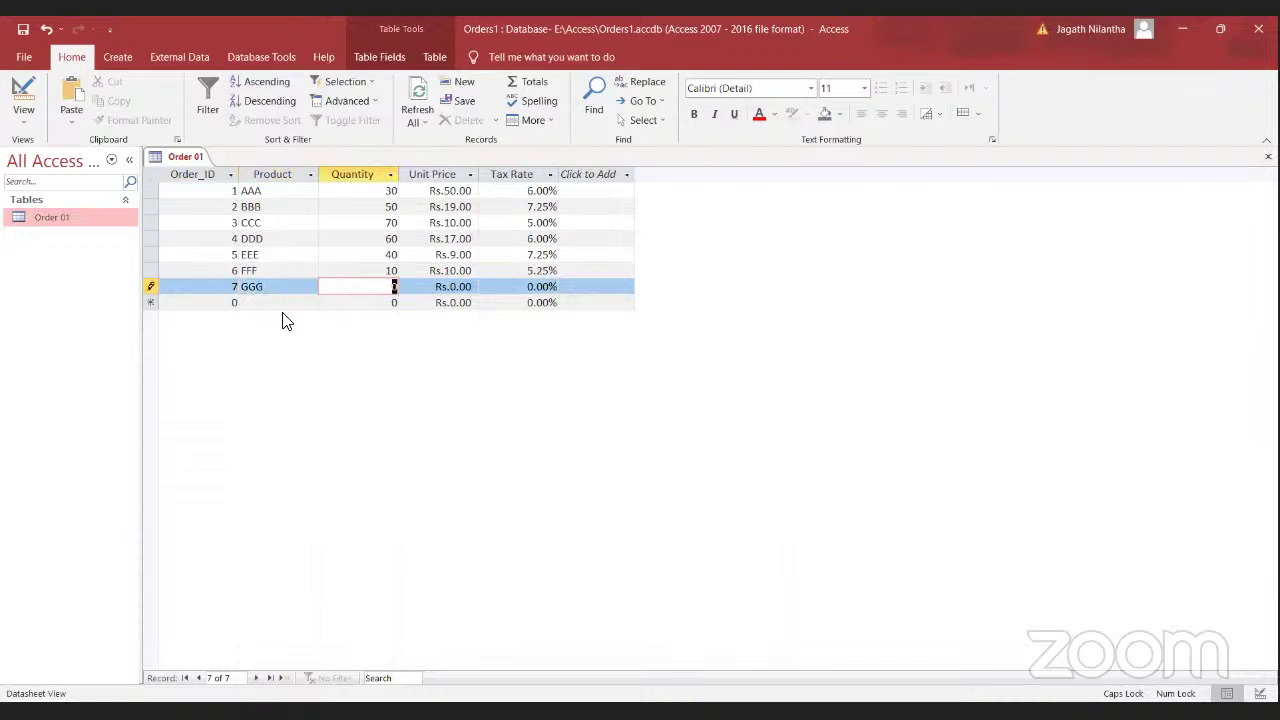
{"action": "type", "text": "50"}
{"action": "key", "text": "Tab"}
{"action": "type", "text": "15"}
{"action": "key", "text": "Tab"}
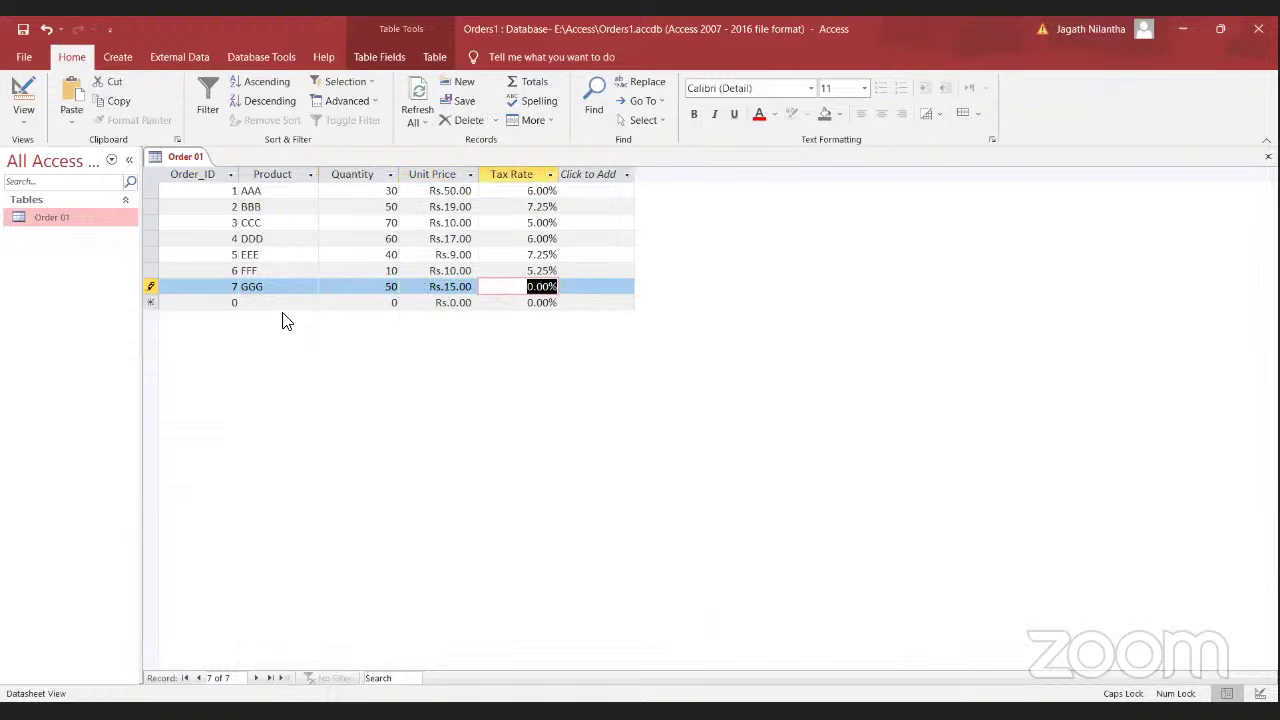
{"action": "type", "text": "6"}
{"action": "key", "text": "Tab"}
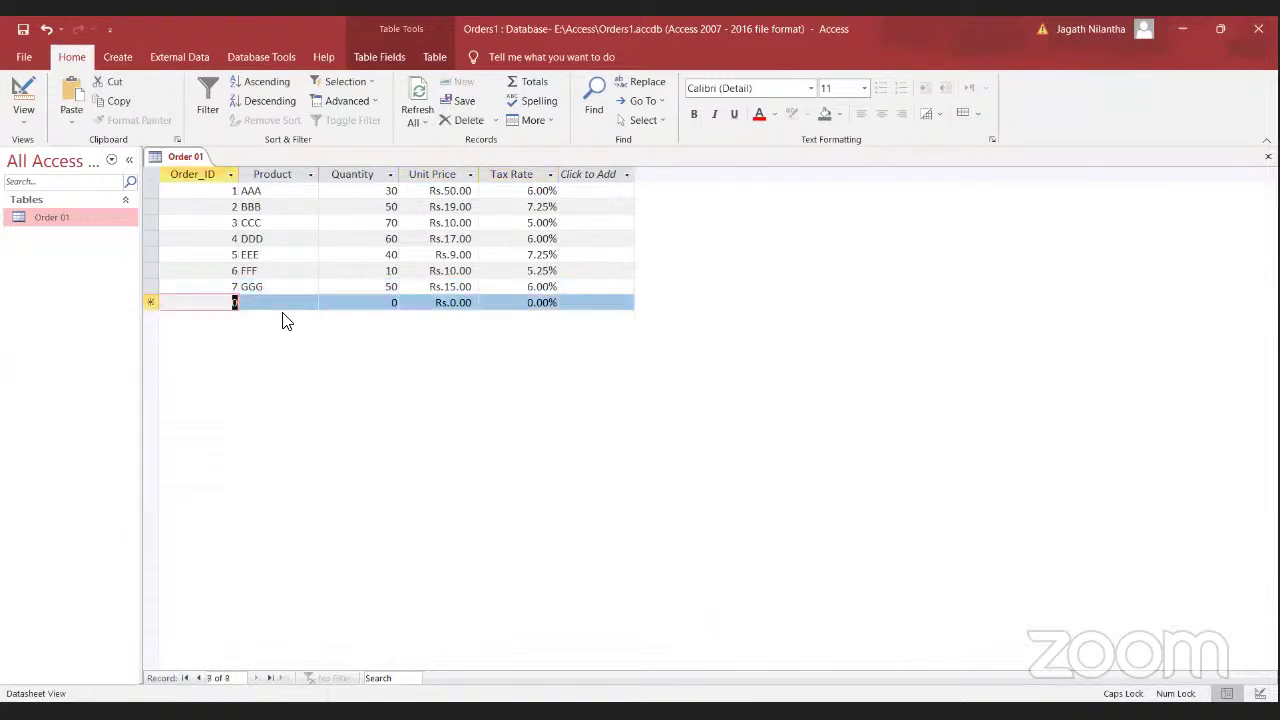
Step: Enter the eighth record with Order_ID 8, Product HHH, Quantity 80, Unit Price 6 and Tax Rate 5.25%
{"action": "type", "text": "8"}
{"action": "key", "text": "Tab"}
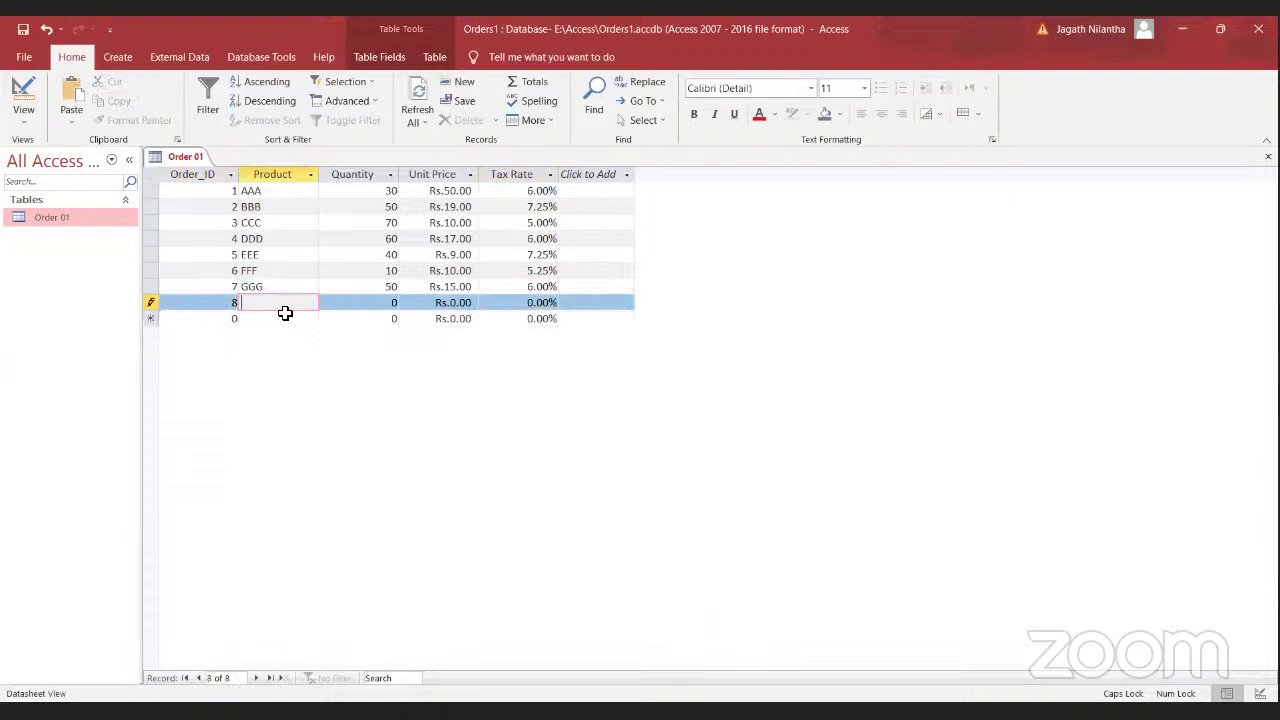
{"action": "type", "text": "HHH"}
{"action": "key", "text": "Tab"}
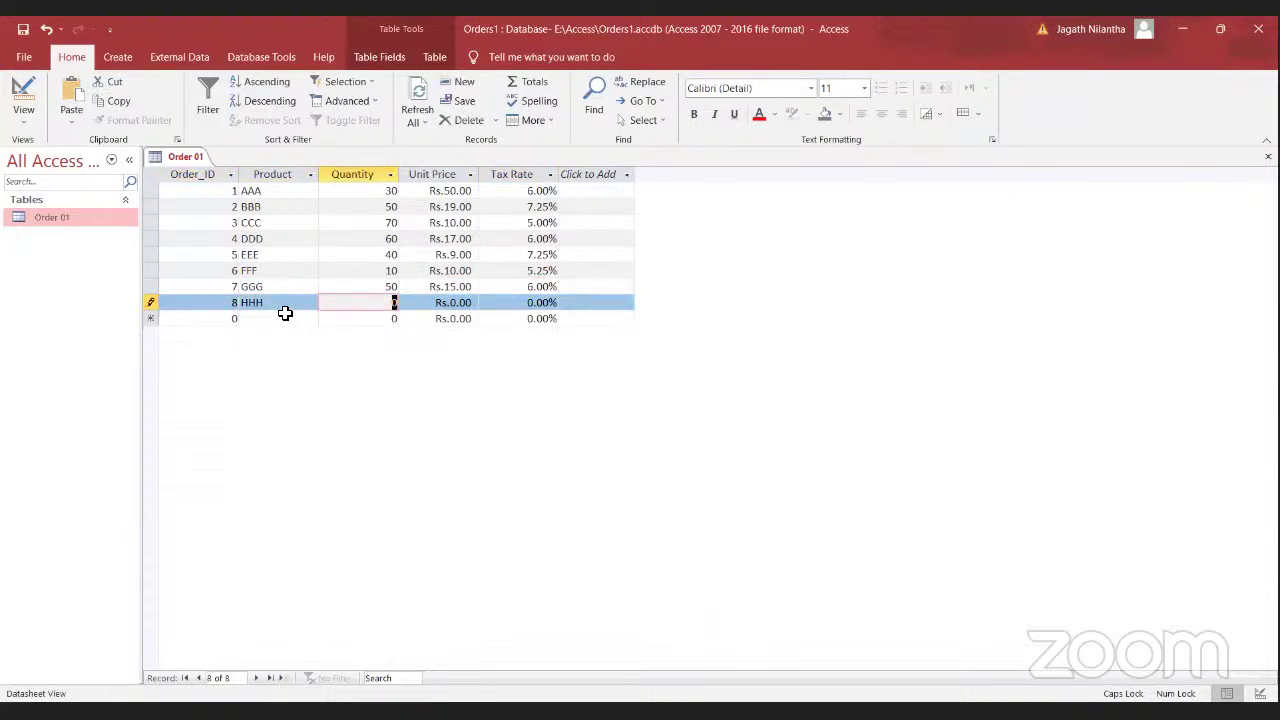
{"action": "type", "text": "80"}
{"action": "key", "text": "Tab"}
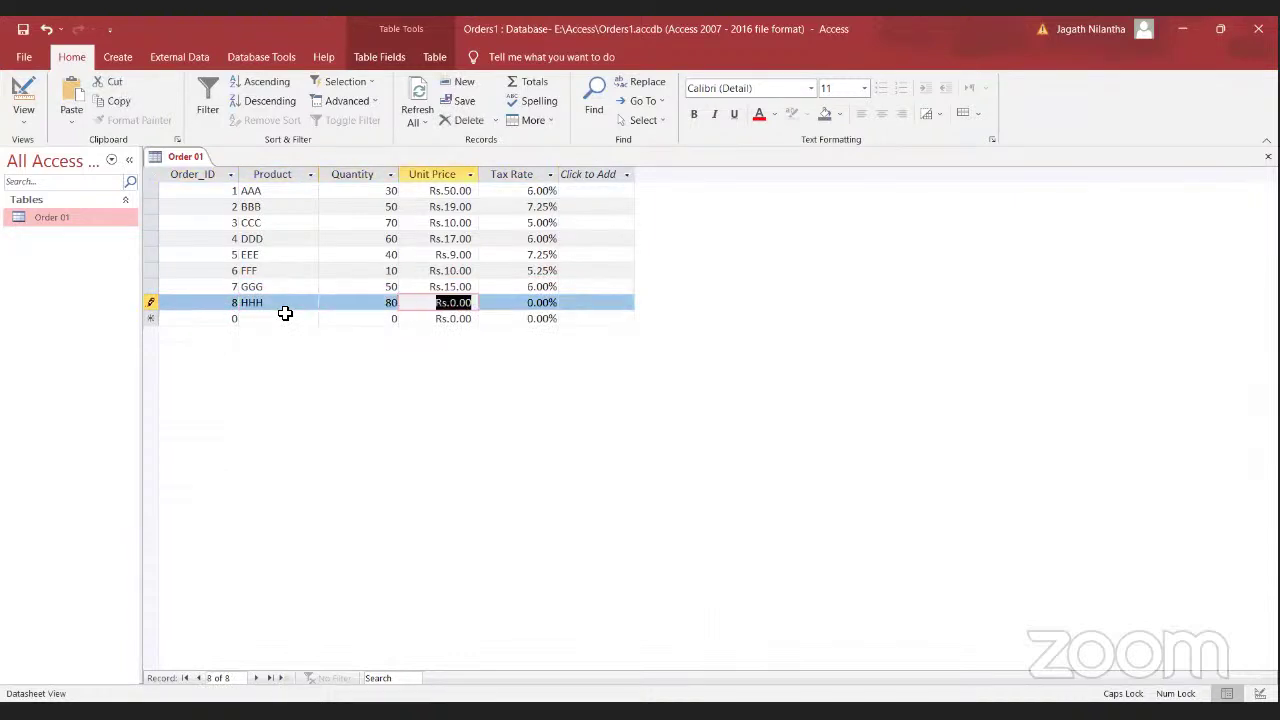
{"action": "type", "text": "6"}
{"action": "key", "text": "Tab"}
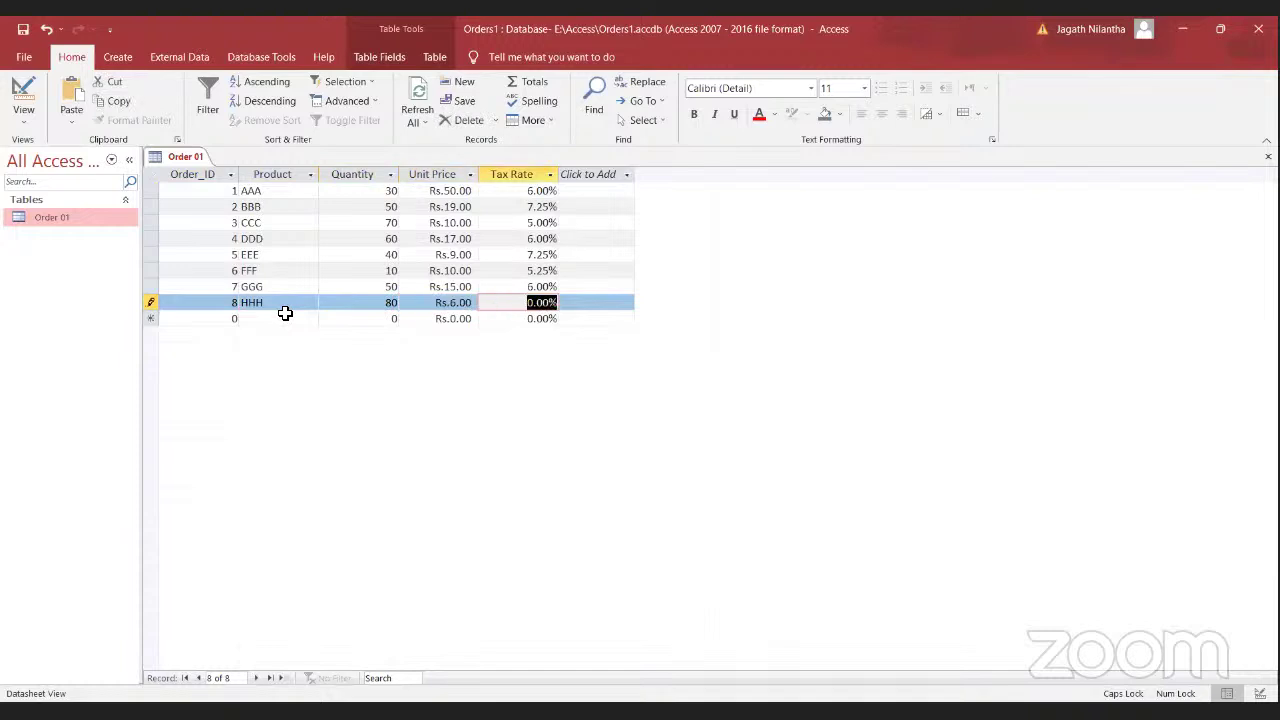
{"action": "type", "text": "5.25"}
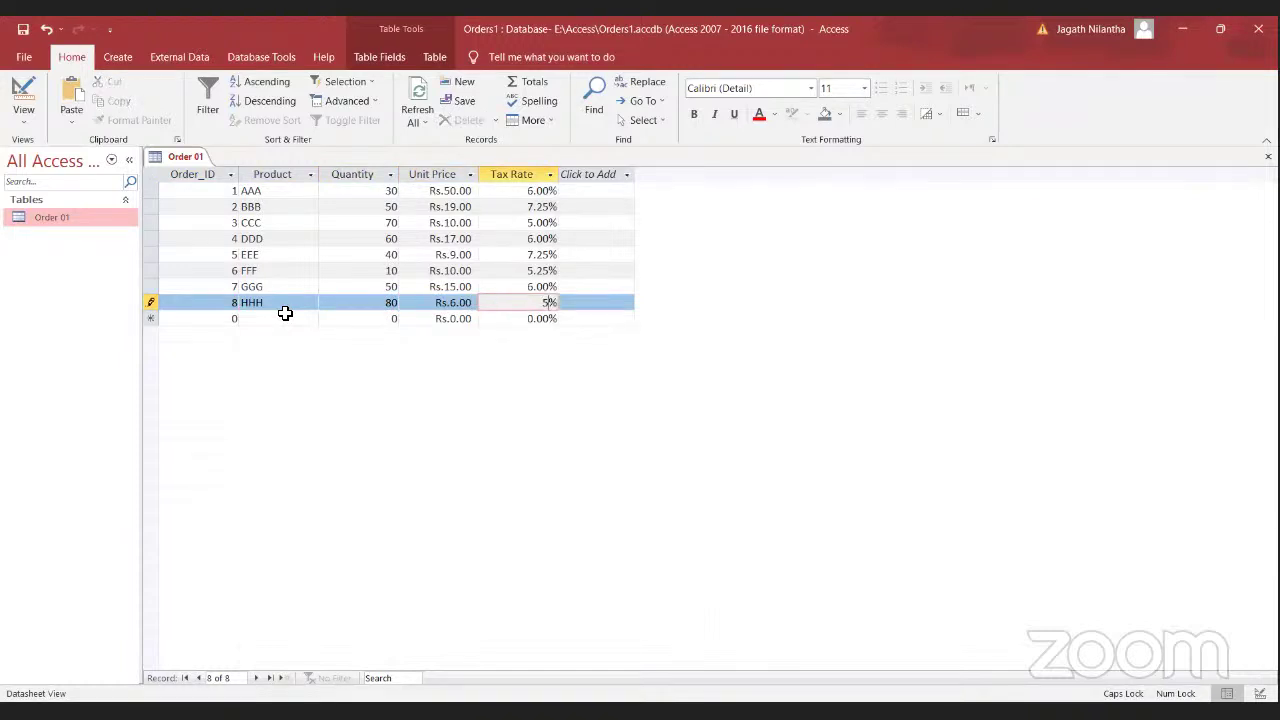
{"action": "key", "text": "Tab"}
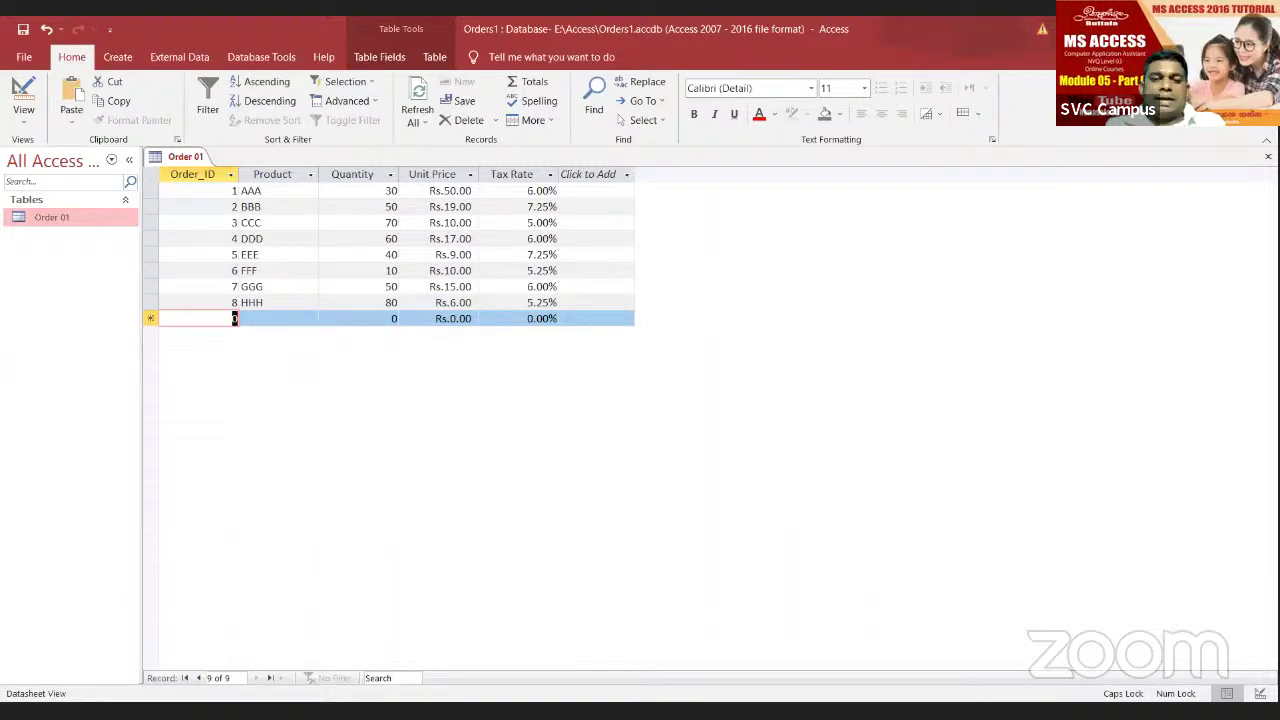
Step: Review the table data and the query 1 task in the Word exercise sheet and, back in Access, close the Order 01 table
{"action": "key", "text": "alt+Tab"}
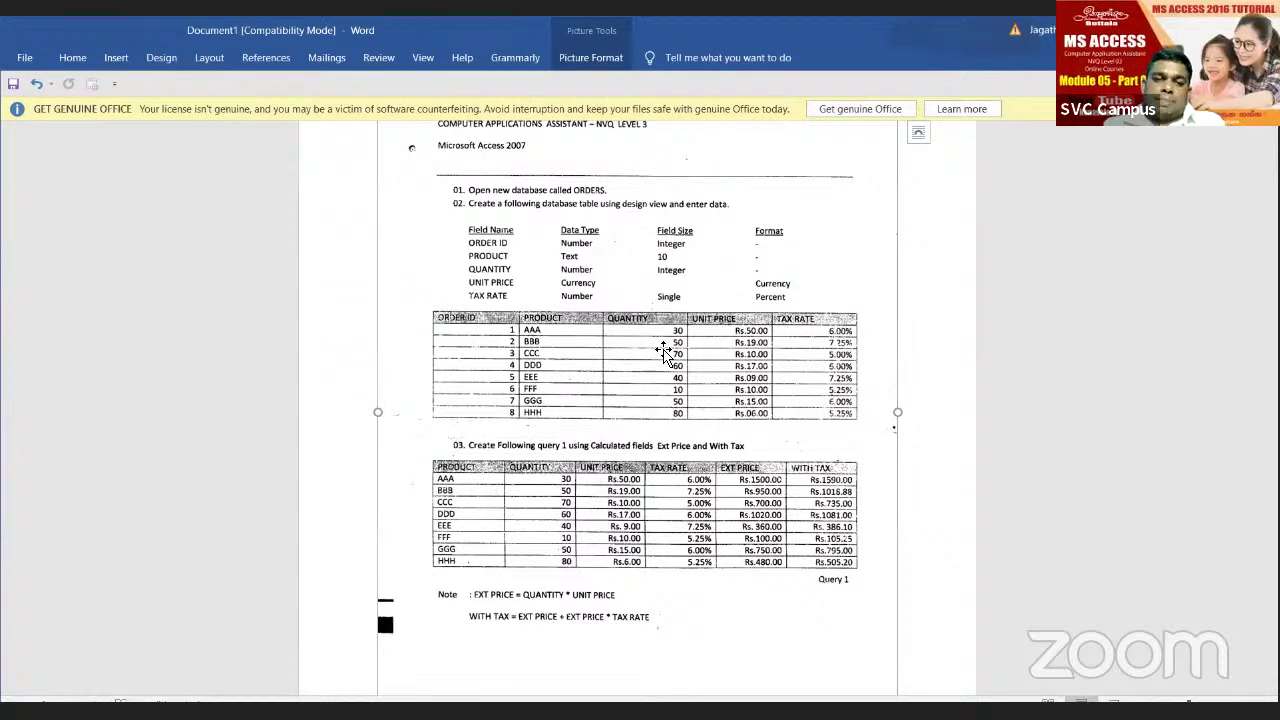
{"action": "scroll", "coordinate": [663, 350], "scroll_direction": "down", "scroll_amount": 2}
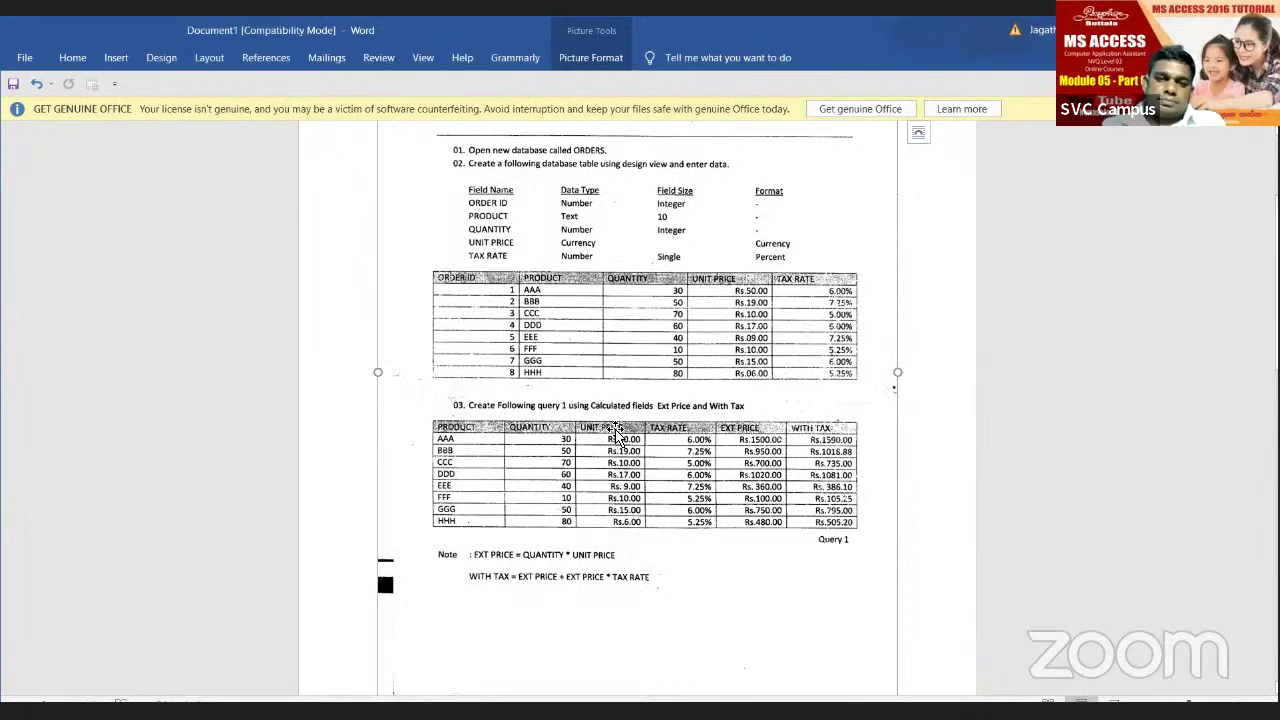
{"action": "scroll", "coordinate": [608, 430], "scroll_direction": "up", "scroll_amount": 2}
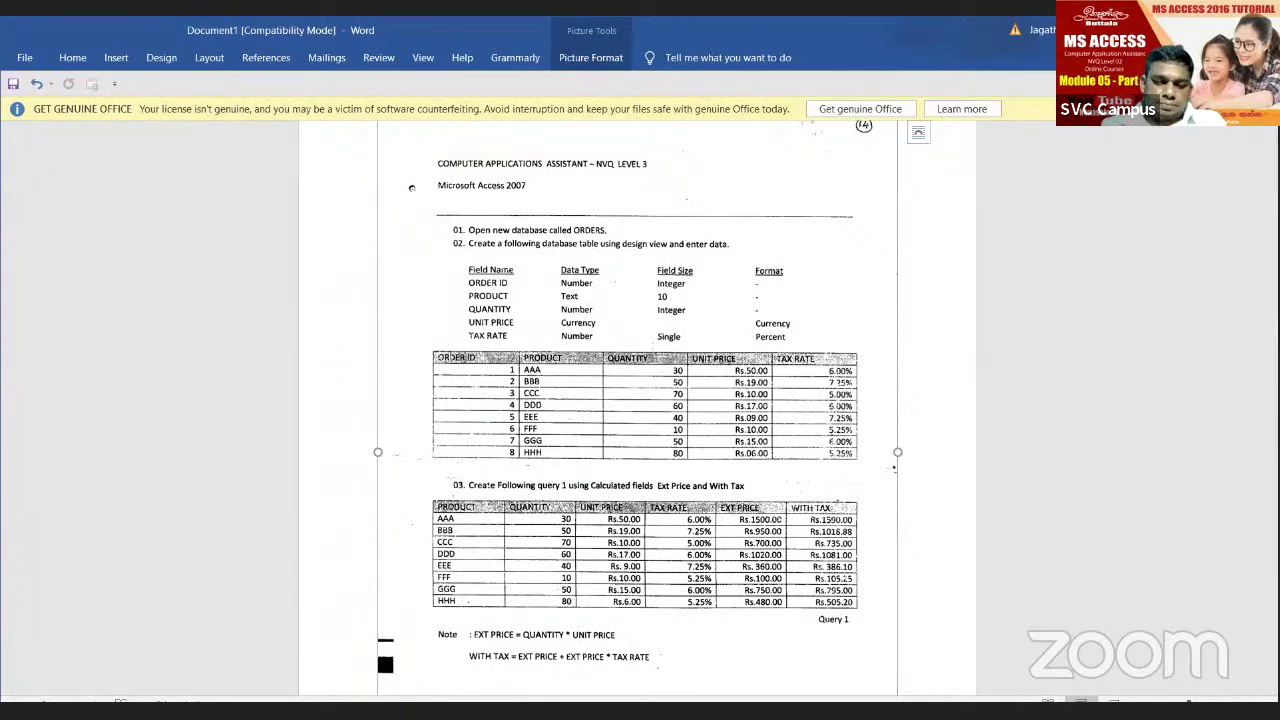
{"action": "key", "text": "alt+Tab"}
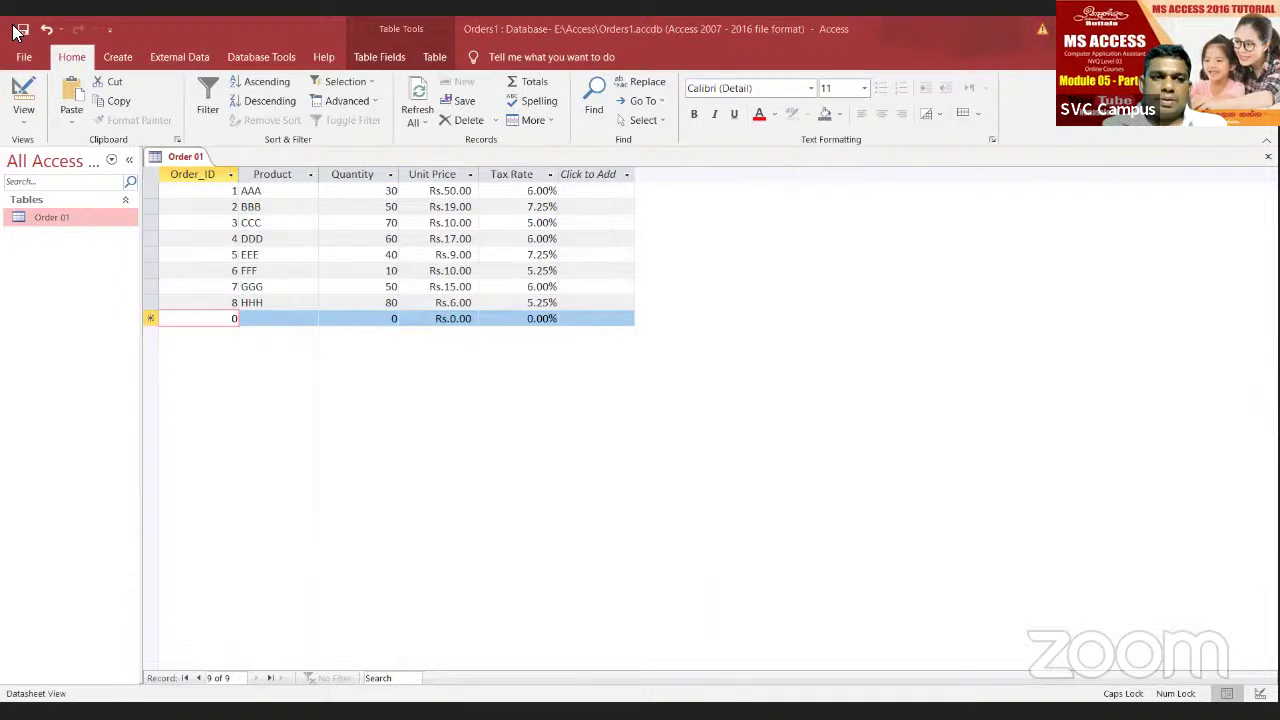
{"action": "left_click", "coordinate": [1267, 157]}
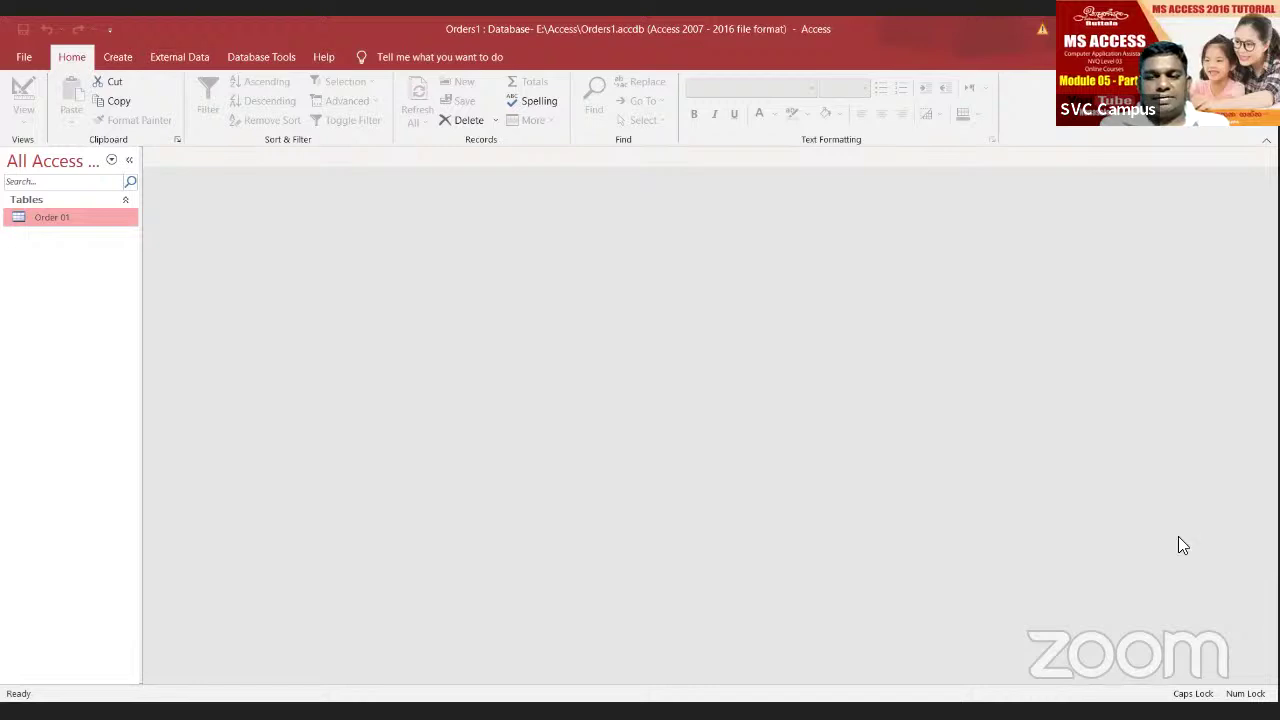
Step: Review the Order 01 table and close it, then read the query 1 task and formulas in the Word exercise sheet and return to Access
{"action": "double_click", "coordinate": [80, 221]}
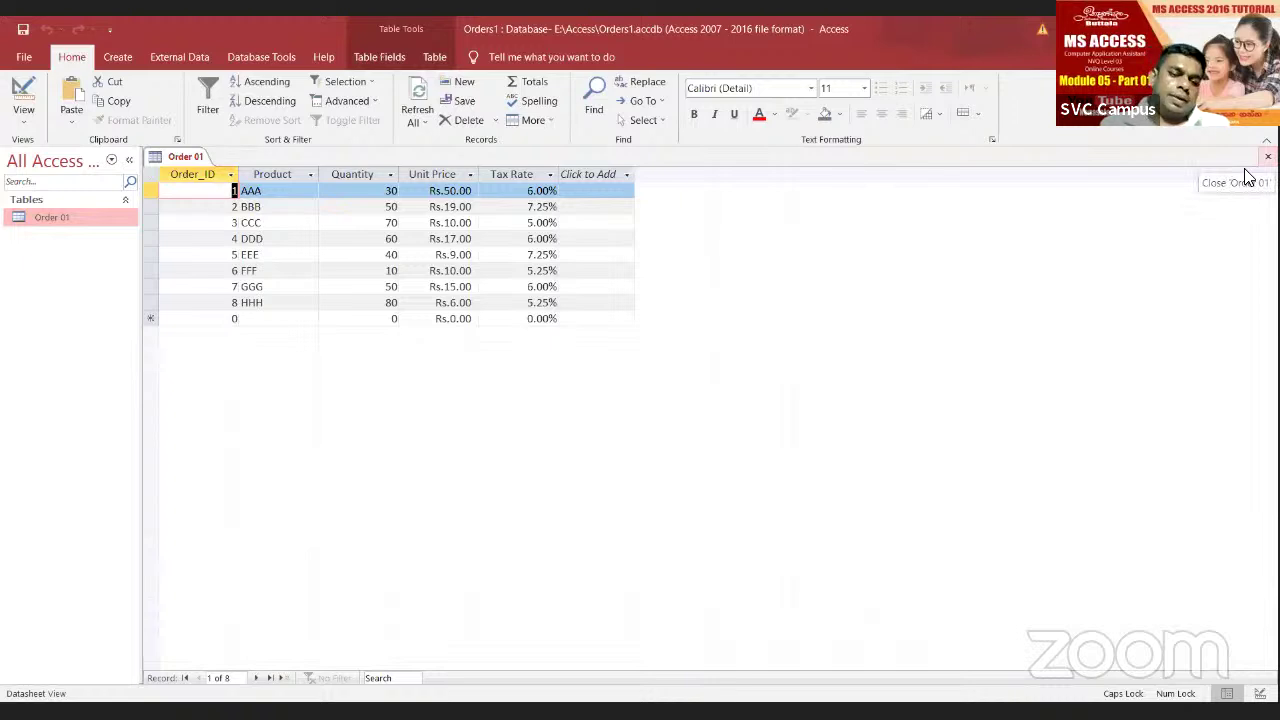
{"action": "left_click", "coordinate": [1267, 157]}
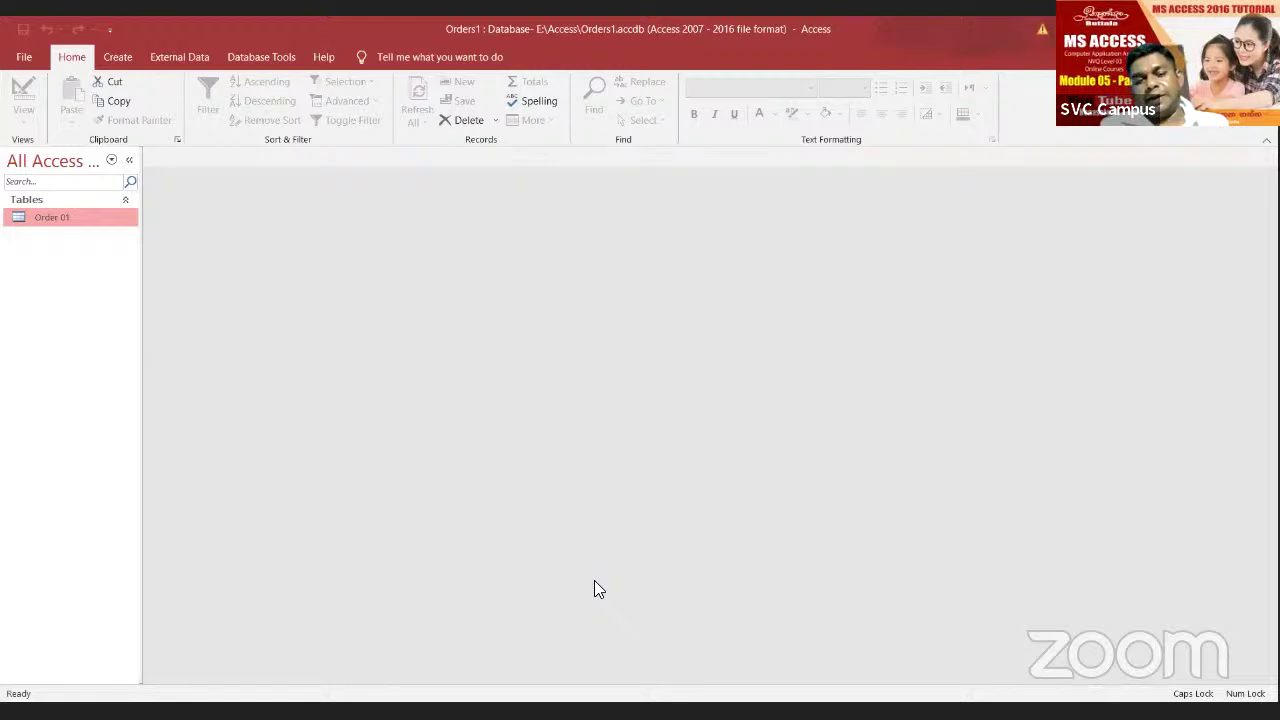
{"action": "key", "text": "alt+Tab"}
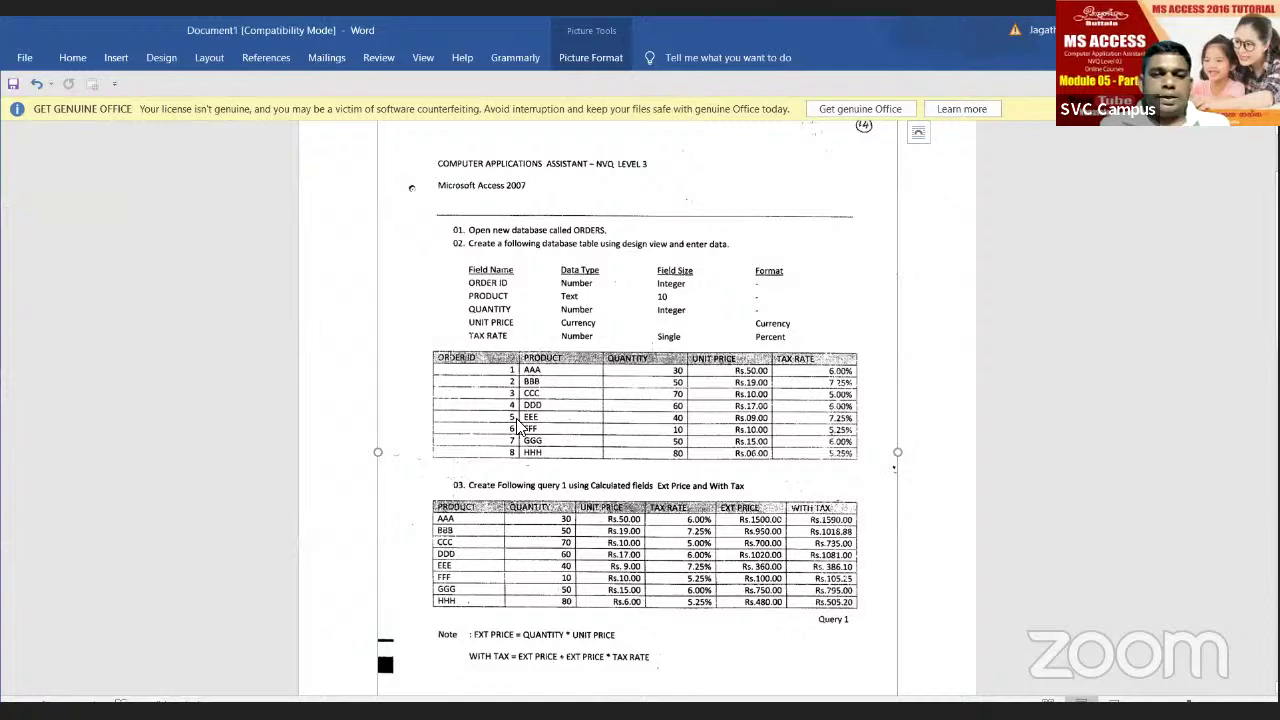
{"action": "scroll", "coordinate": [487, 418], "scroll_direction": "down", "scroll_amount": 2}
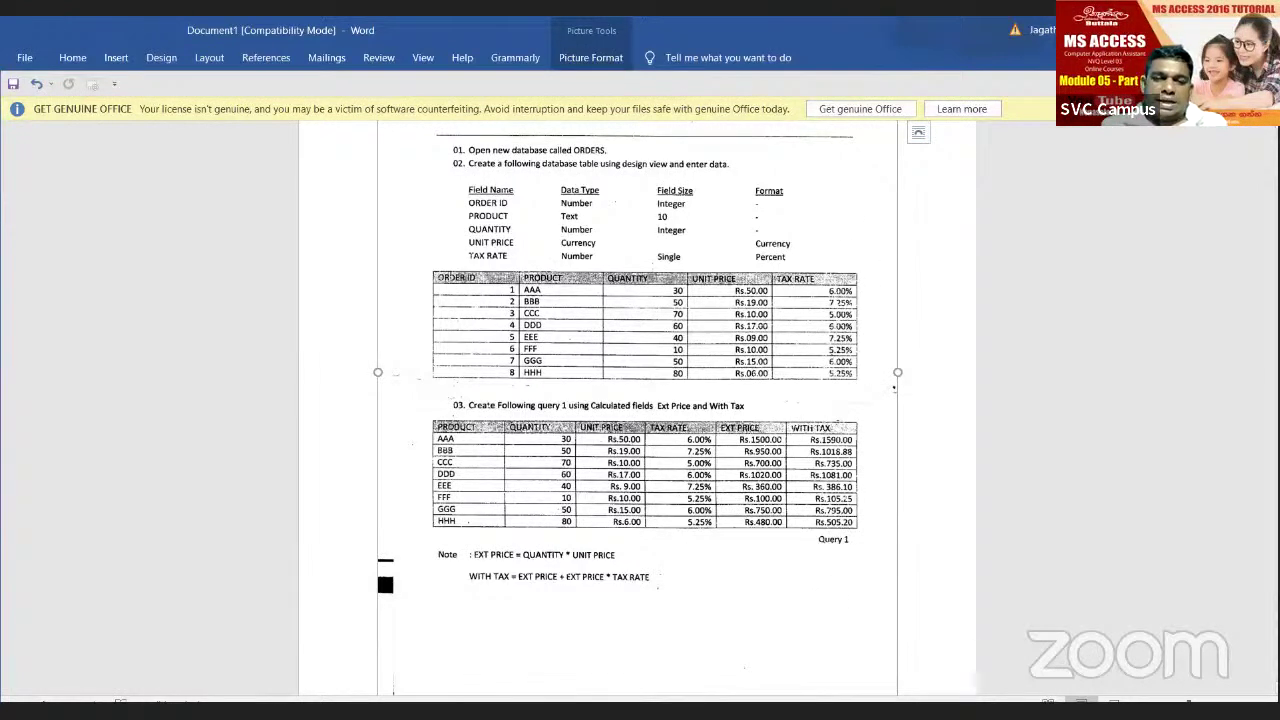
{"action": "key", "text": "alt+Tab"}
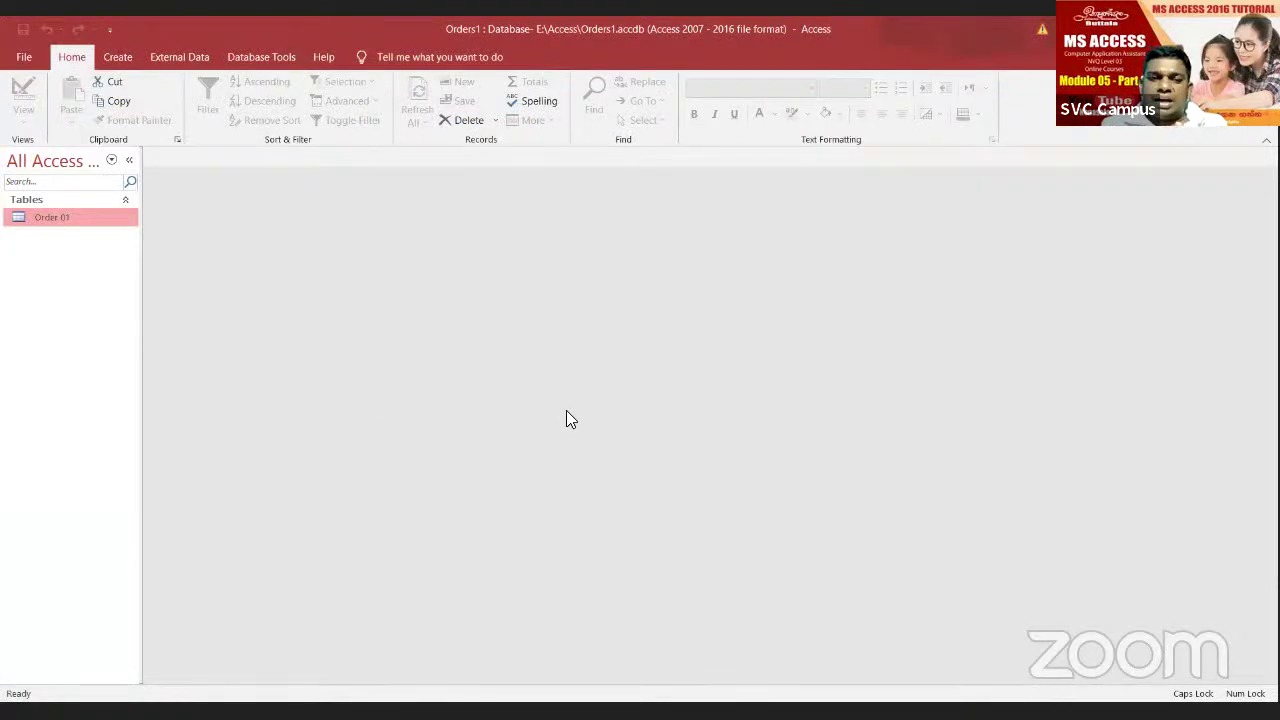
Step: Create a second, blank table in the database and request its Design View
{"action": "left_click", "coordinate": [118, 58]}
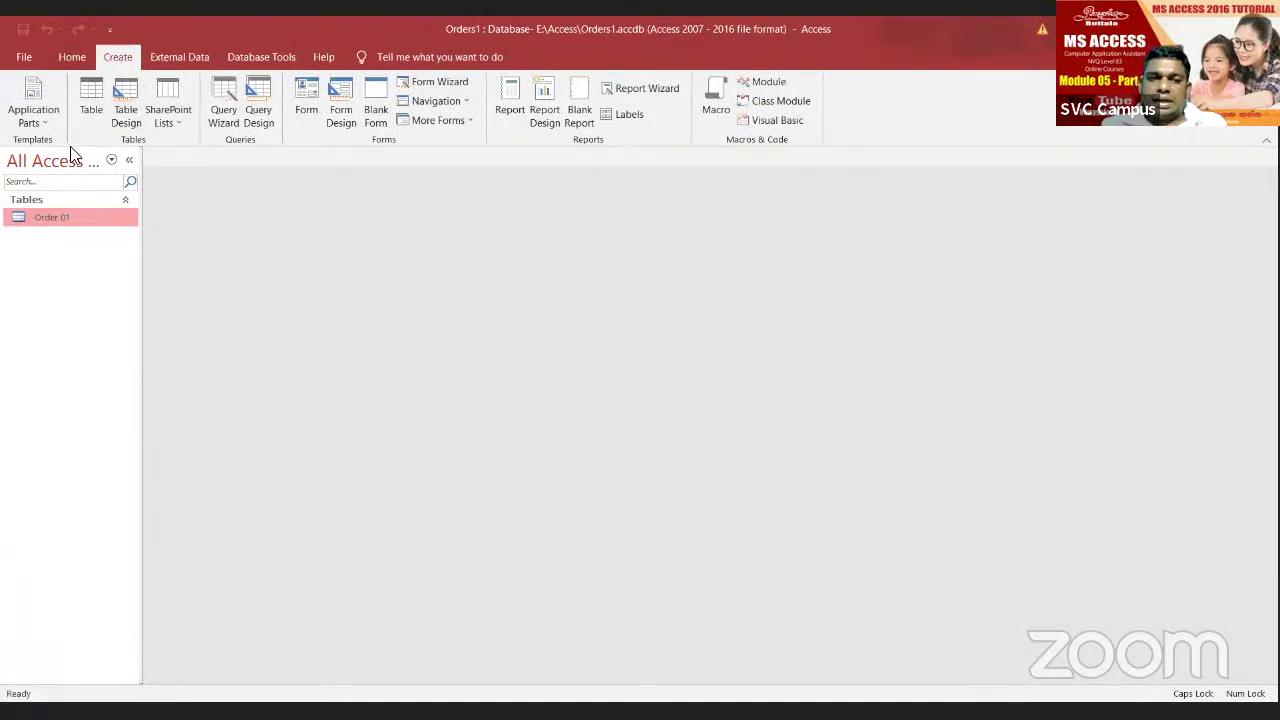
{"action": "left_click", "coordinate": [91, 94]}
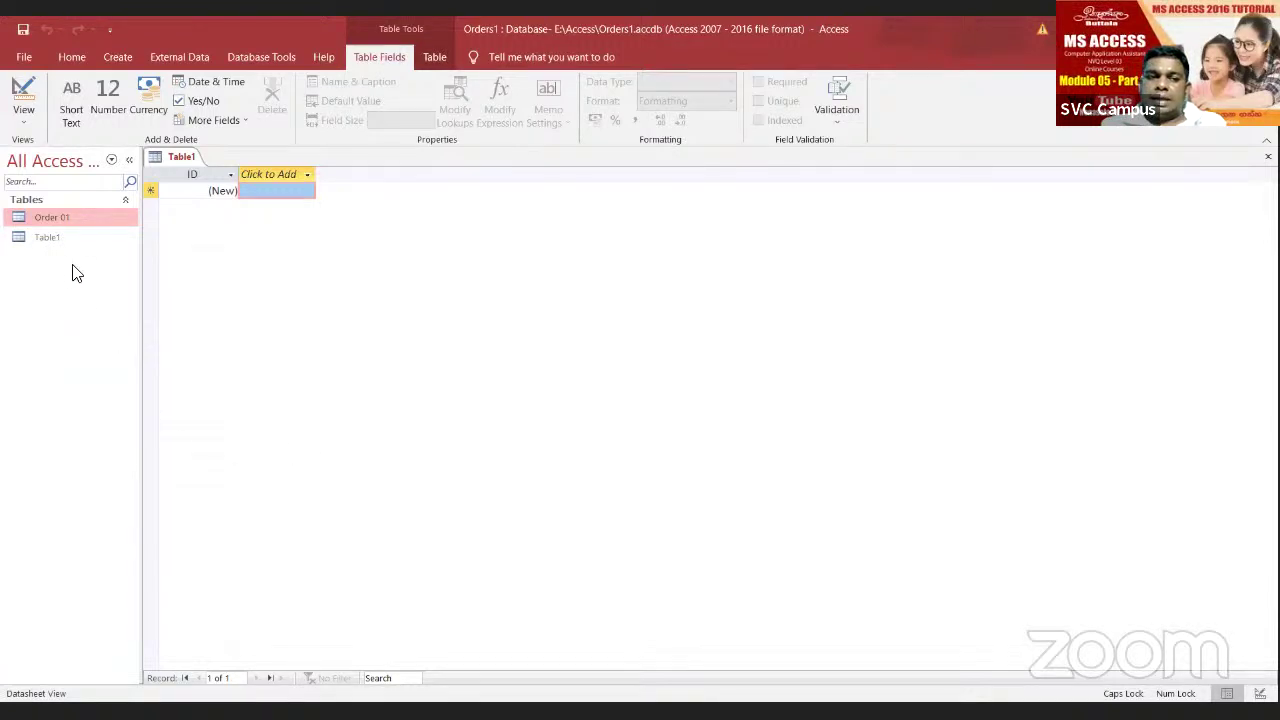
{"action": "left_click", "coordinate": [46, 246]}
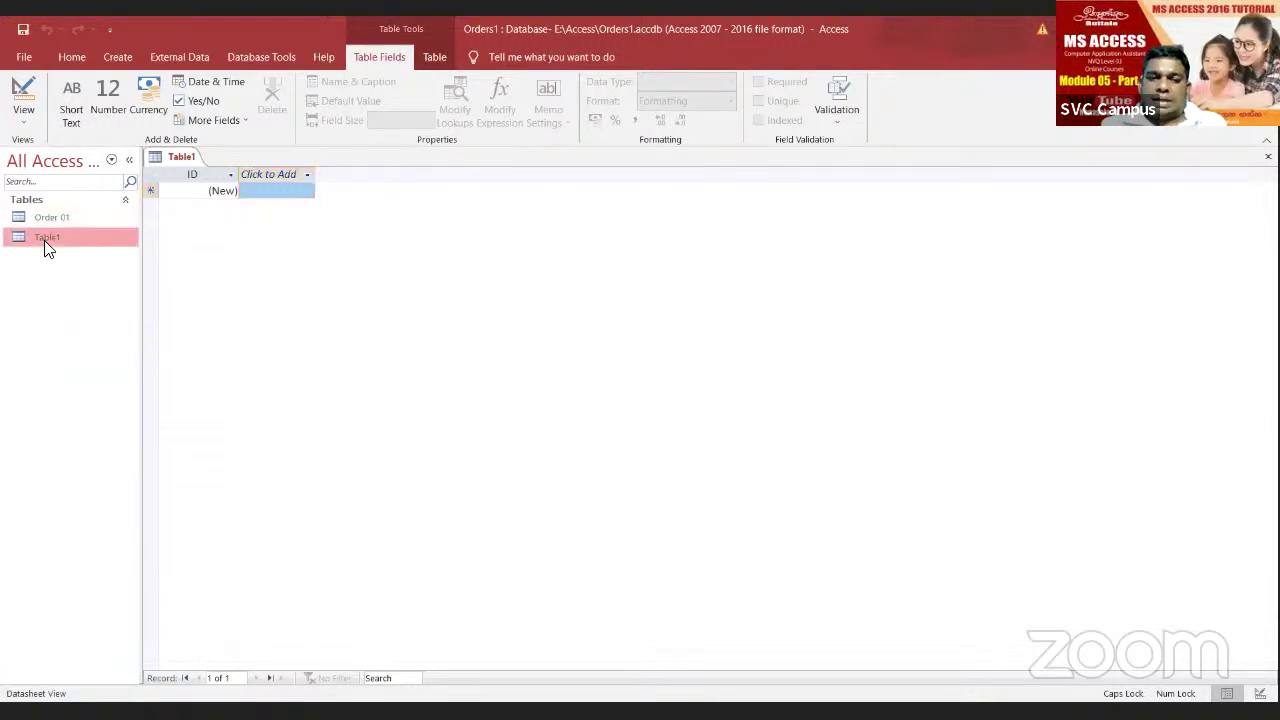
{"action": "right_click", "coordinate": [46, 247]}
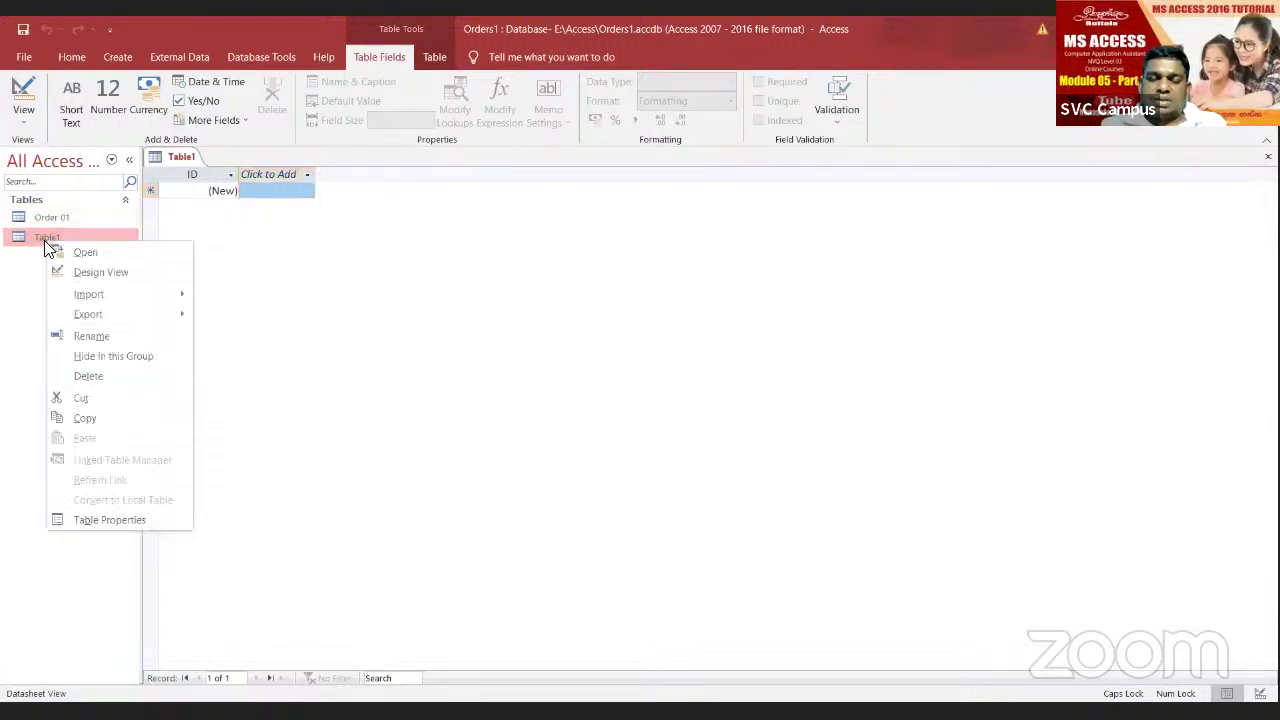
{"action": "left_click", "coordinate": [102, 273]}
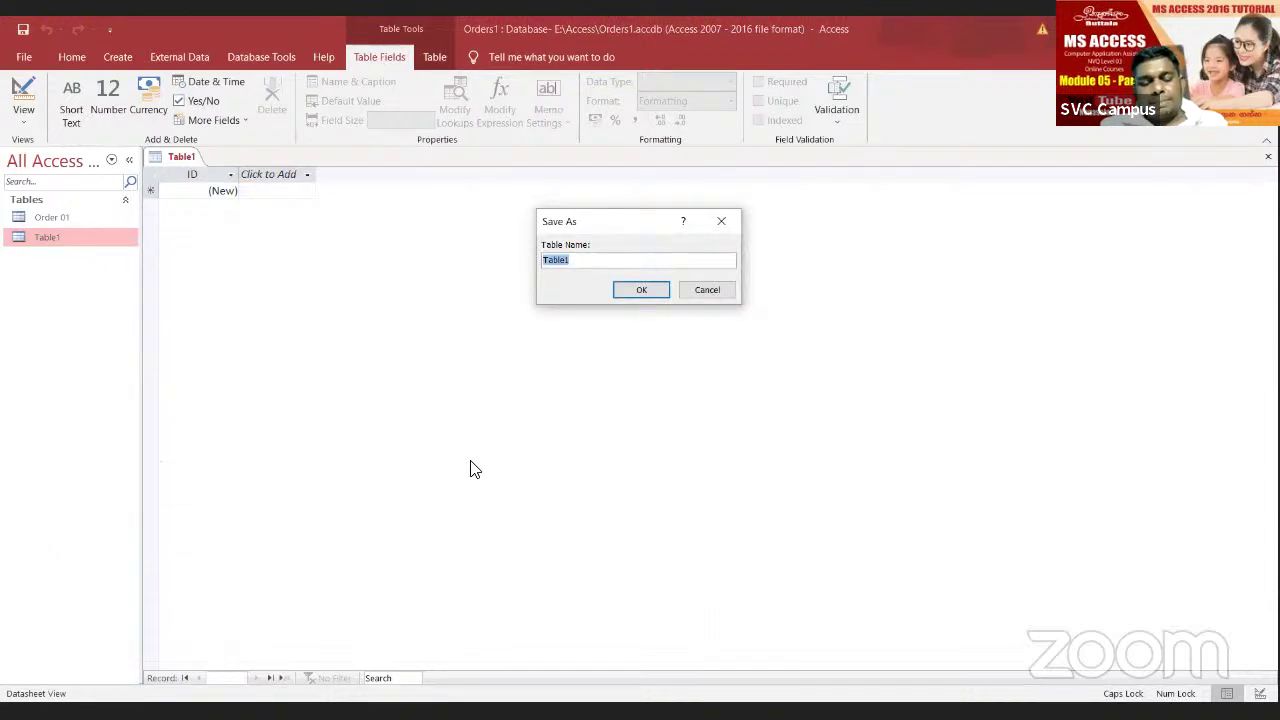
Step: Save the new table under the name "Order 02"
{"action": "type", "text": "o"}
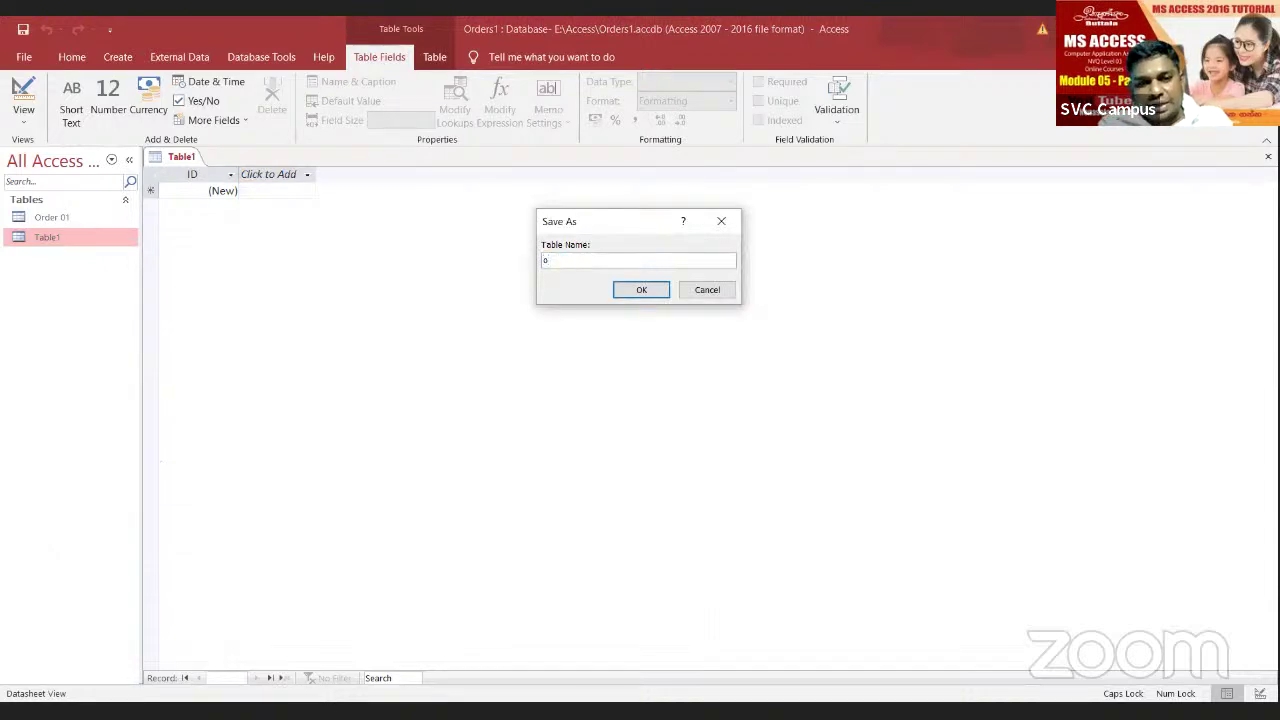
{"action": "key", "text": "BackSpace"}
{"action": "type", "text": "o"}
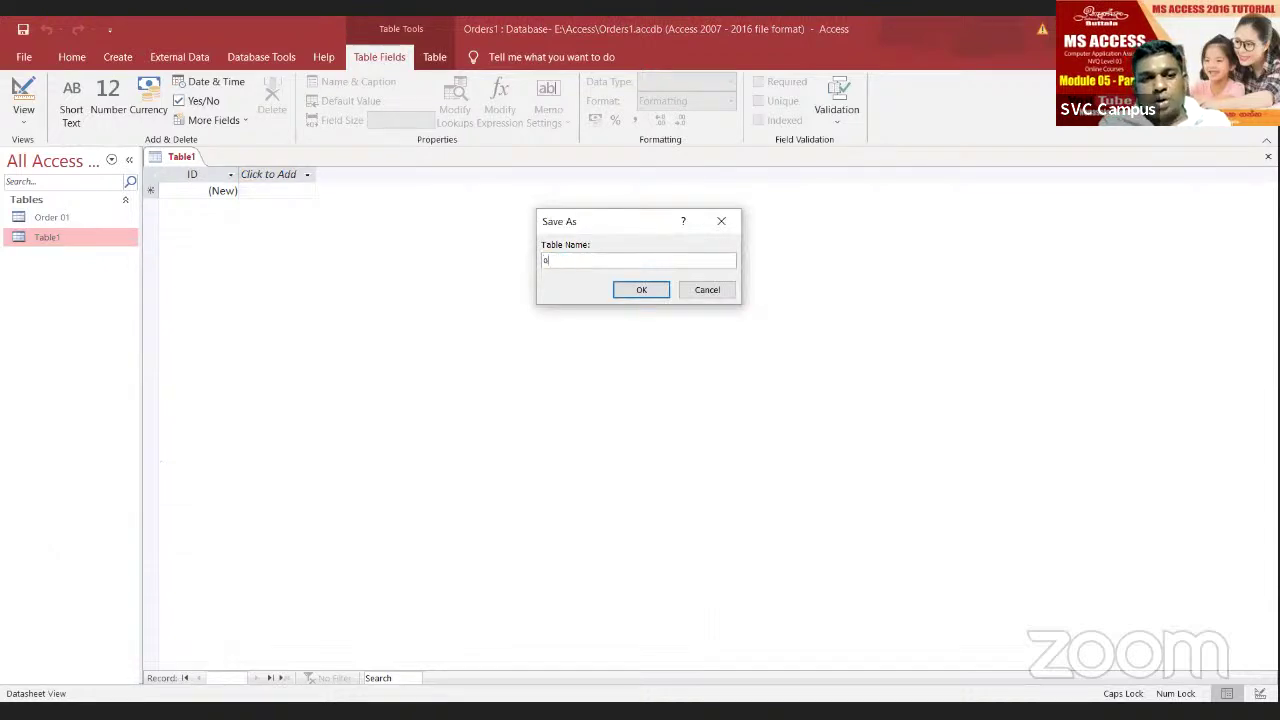
{"action": "key", "text": "BackSpace"}
{"action": "key", "text": "Caps_Lock"}
{"action": "type", "text": "O"}
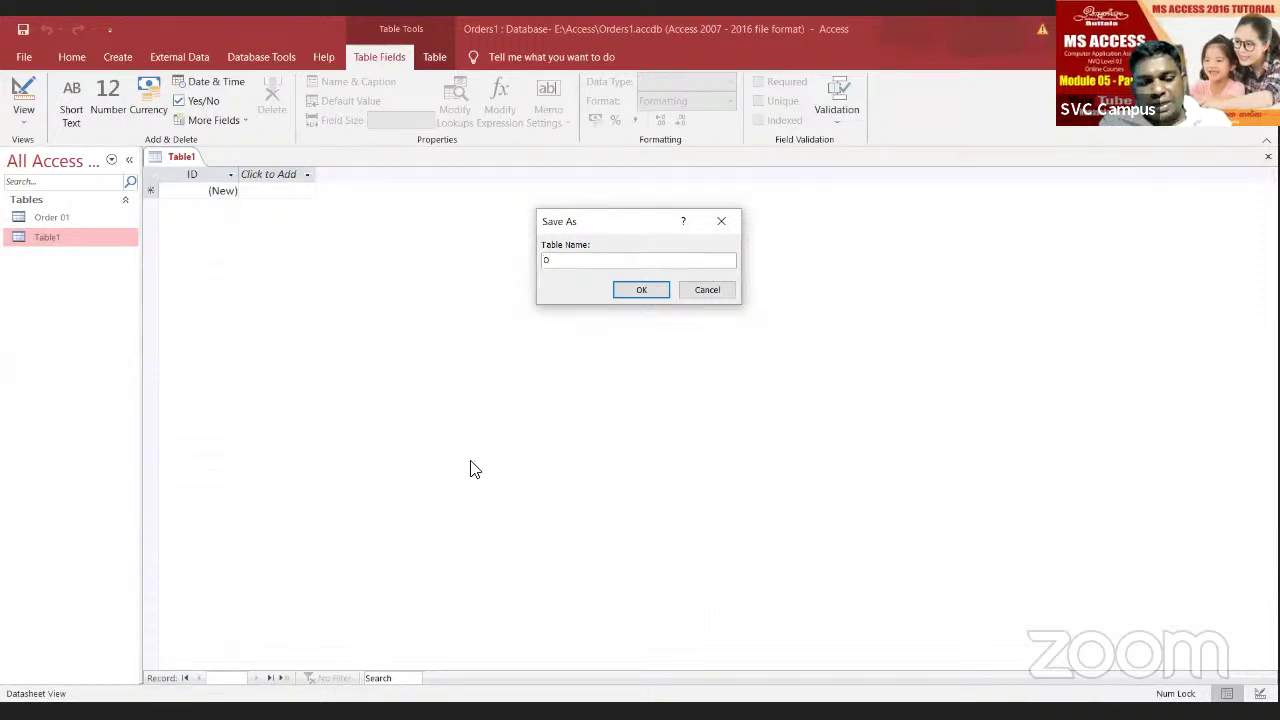
{"action": "type", "text": "rder0"}
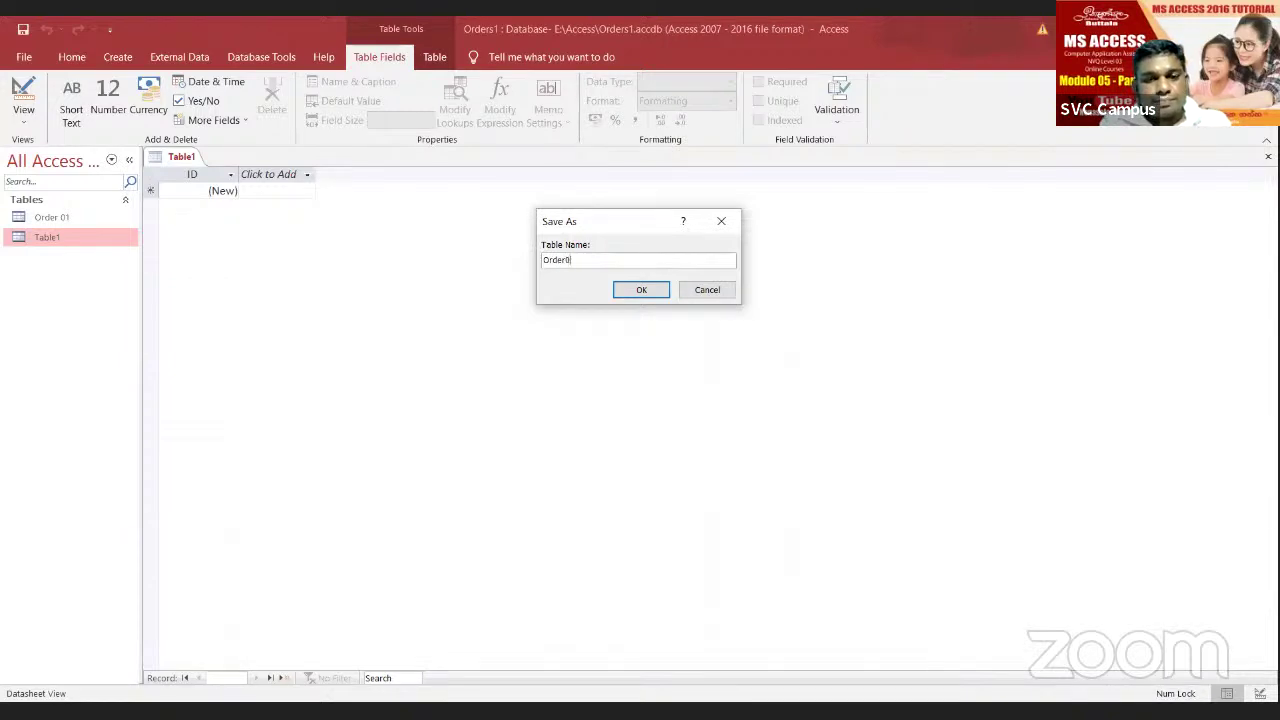
{"action": "type", "text": "2"}
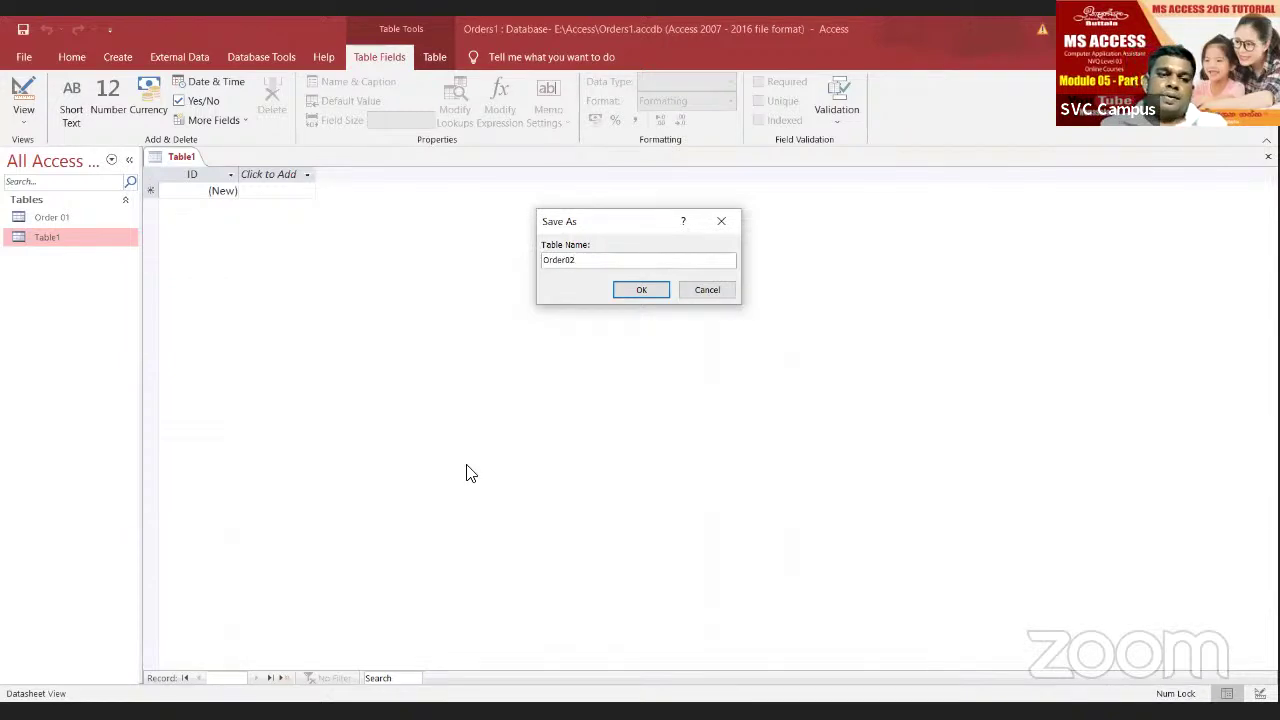
{"action": "left_click", "coordinate": [566, 259]}
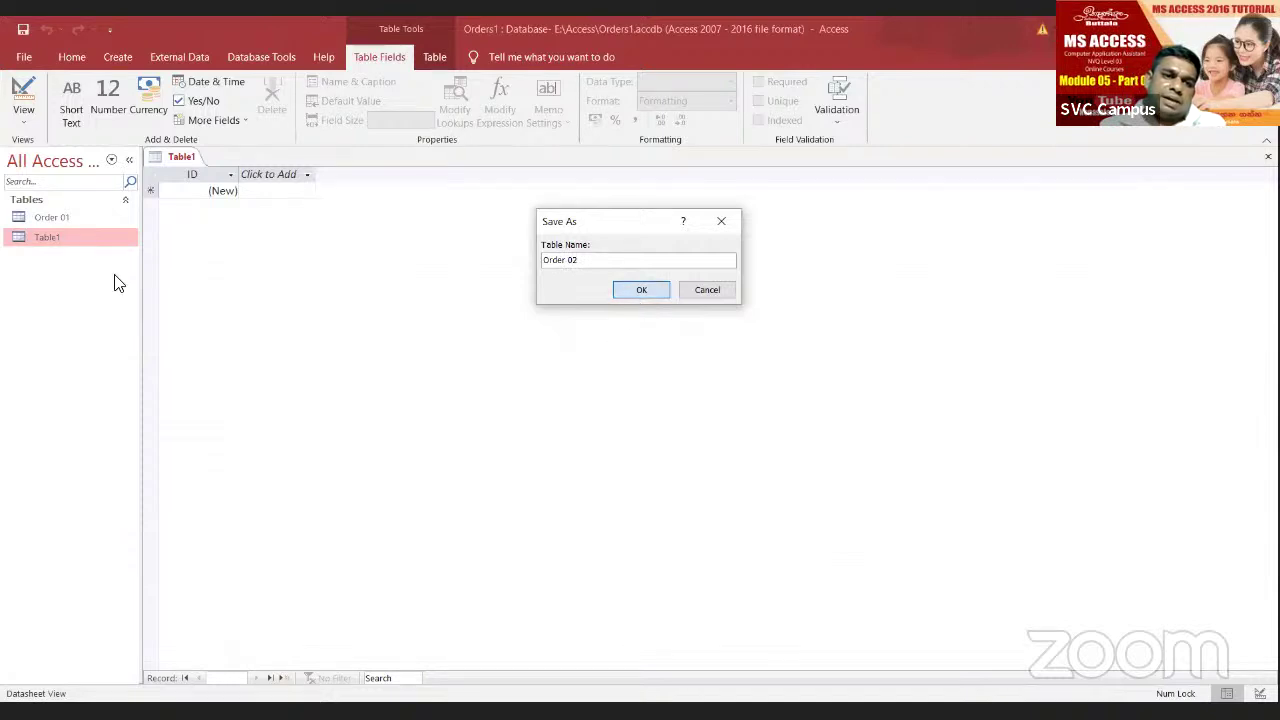
{"action": "key", "text": "Return"}
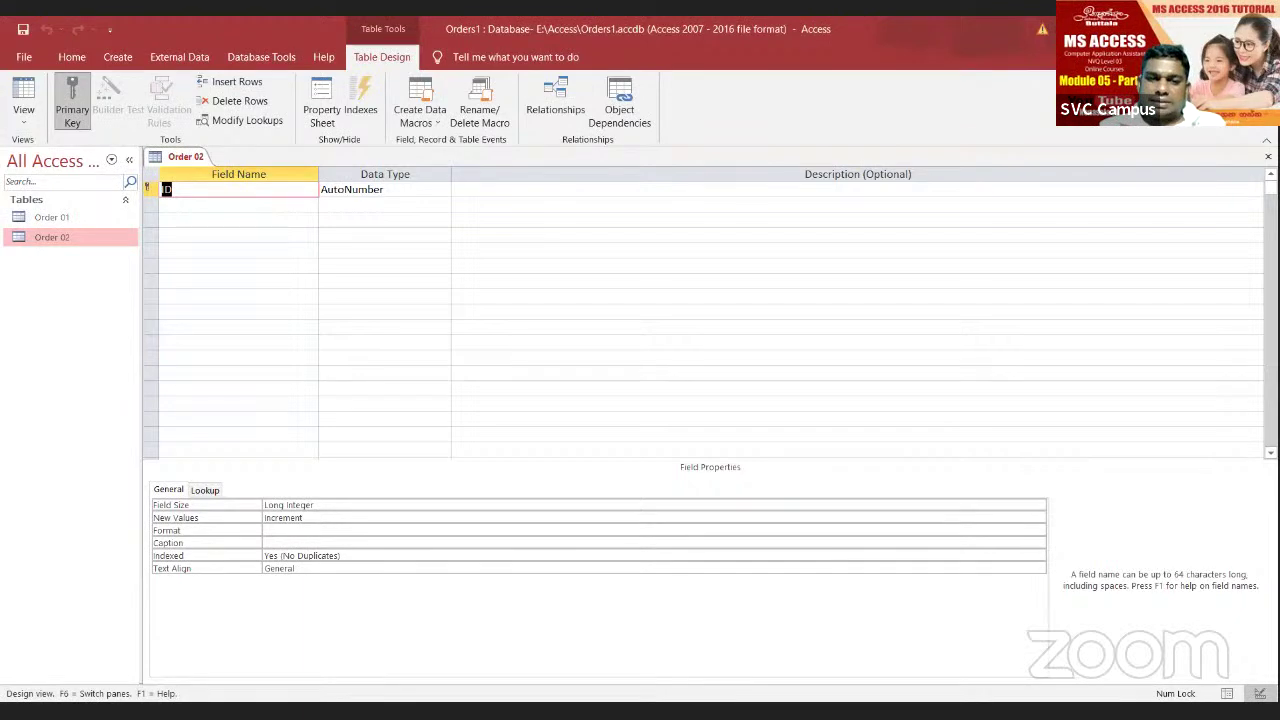
Step: Check the query 1 columns in the Word sheet and, back in Access, rename Order 02's ID field as Product
{"action": "key", "text": "alt+Tab"}
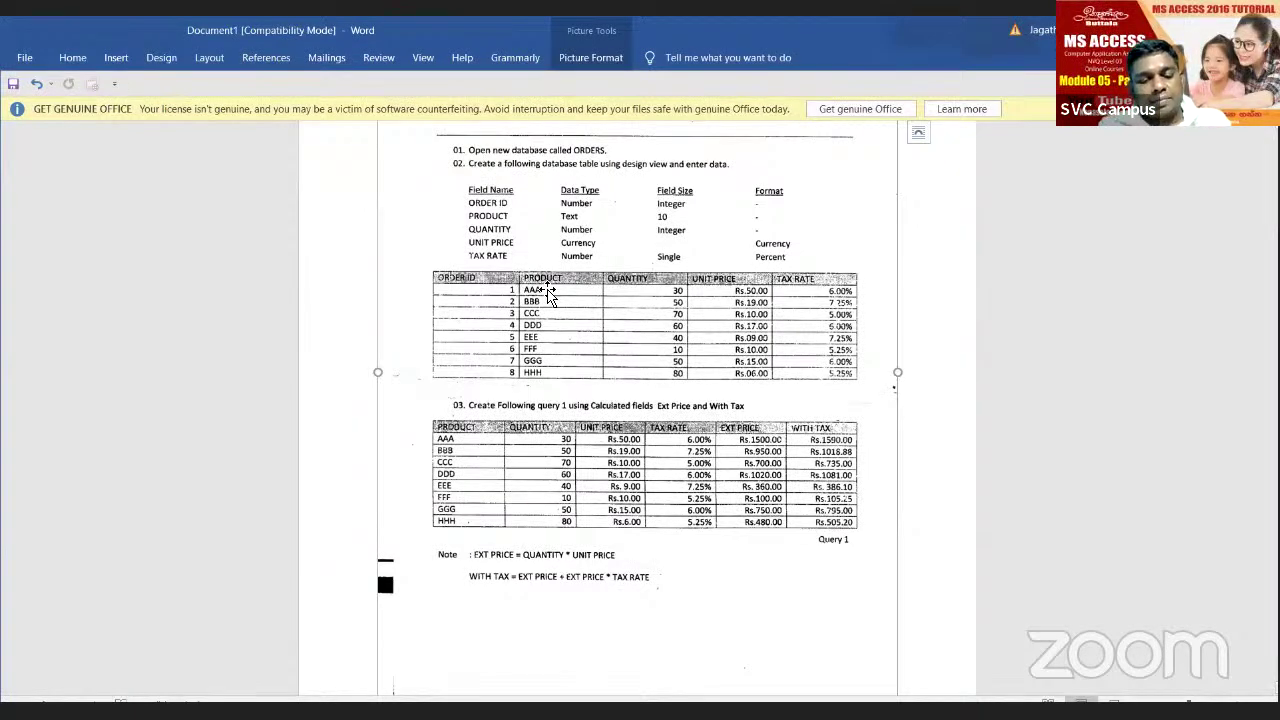
{"action": "key", "text": "alt+Tab"}
{"action": "type", "text": "Pro"}
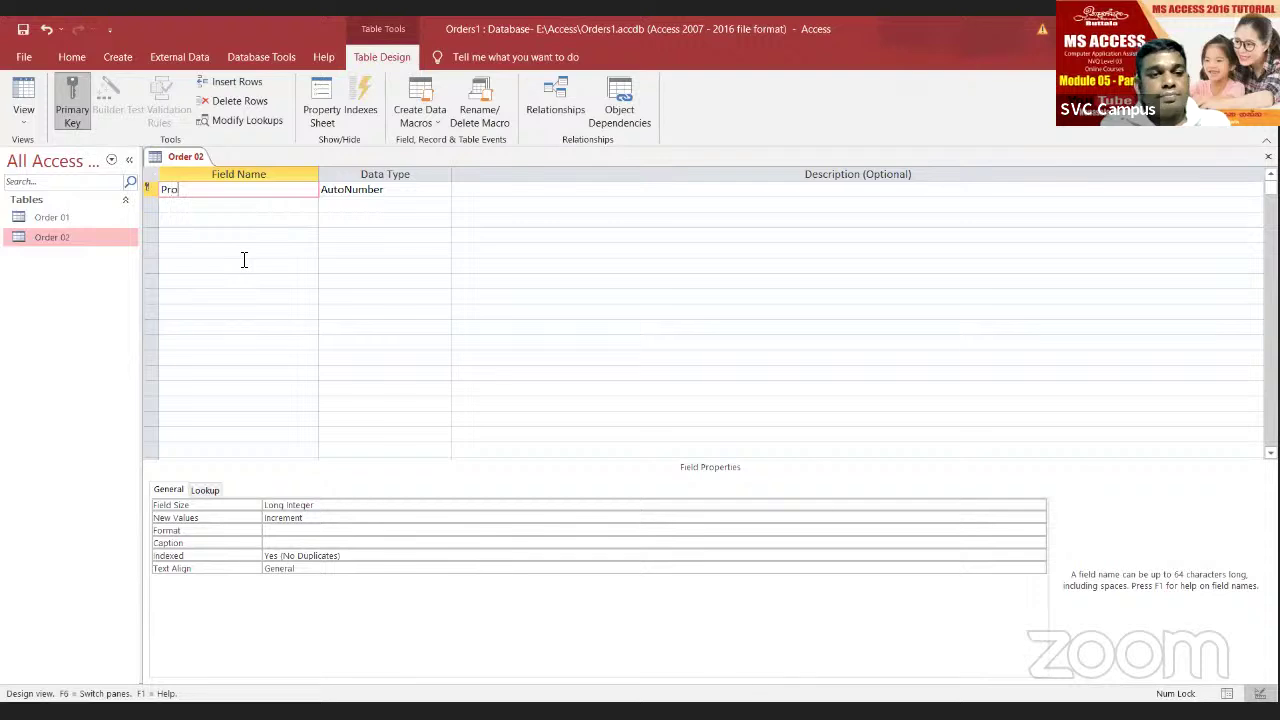
{"action": "type", "text": "duct"}
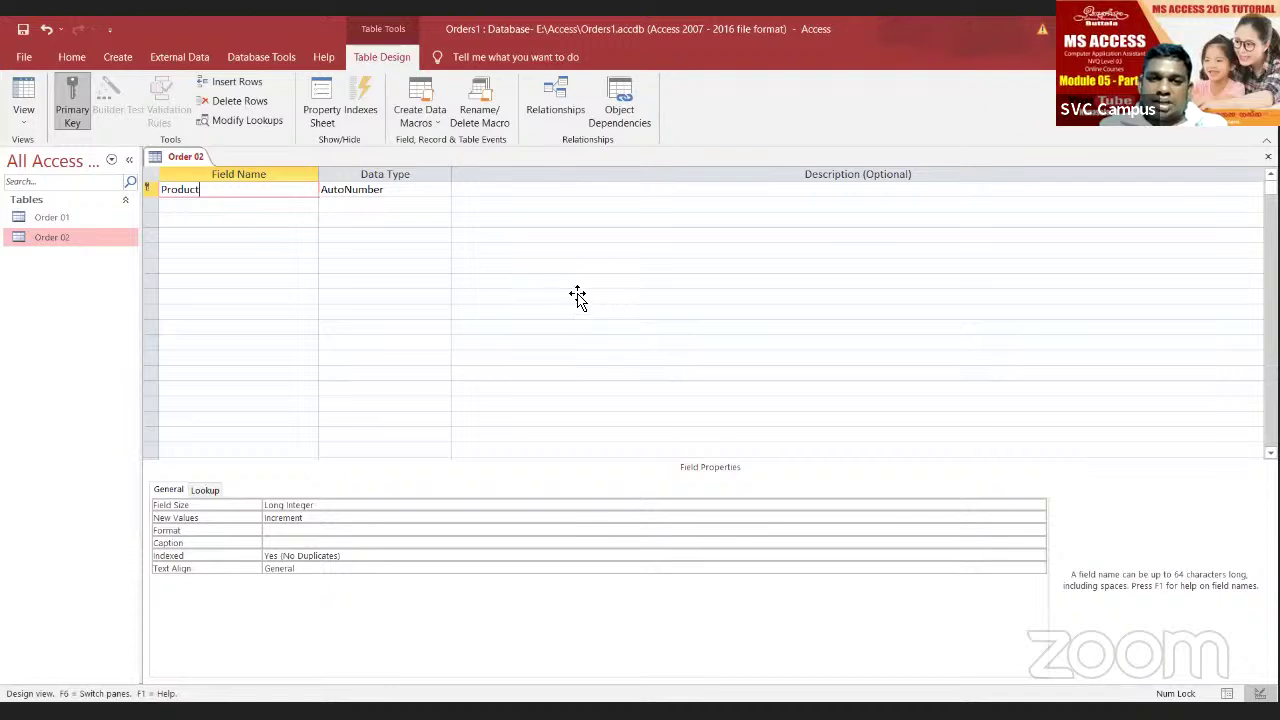
Step: Check the Word sheet's field specifications and, back in Access, set the Product field to Short Text with field size 10
{"action": "key", "text": "alt+Tab"}
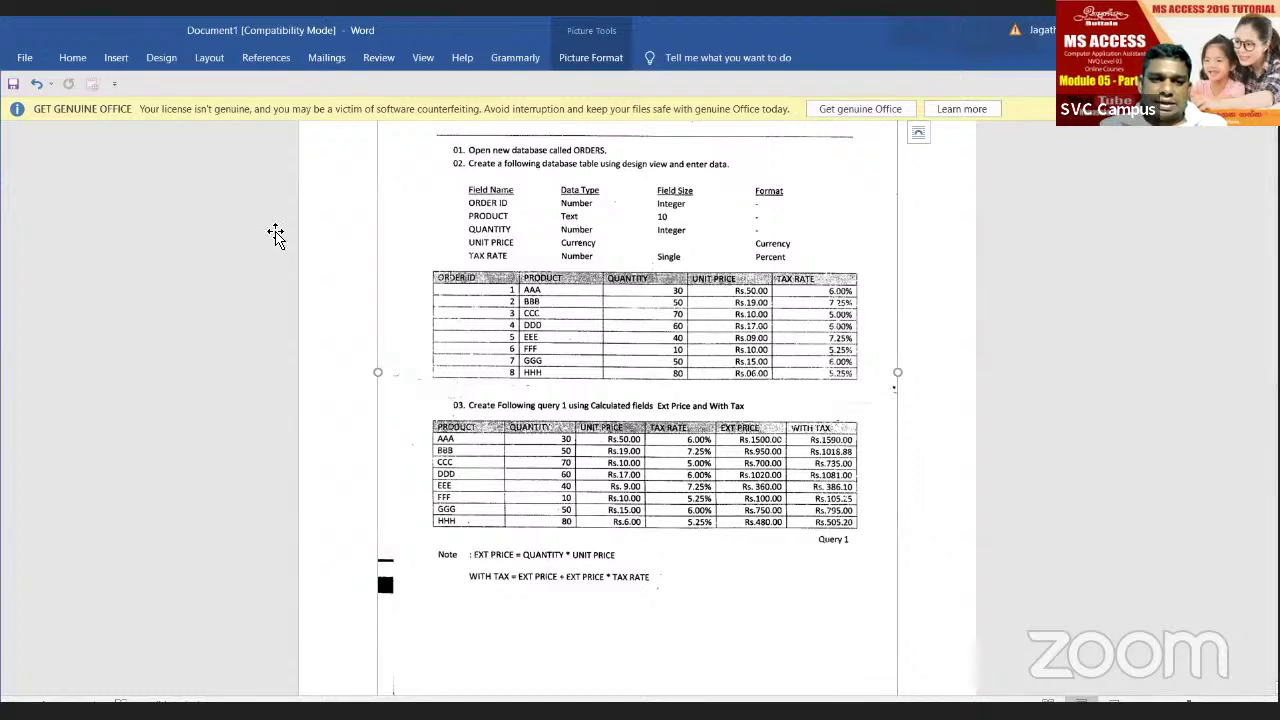
{"action": "key", "text": "alt+Tab"}
{"action": "left_click", "coordinate": [443, 190]}
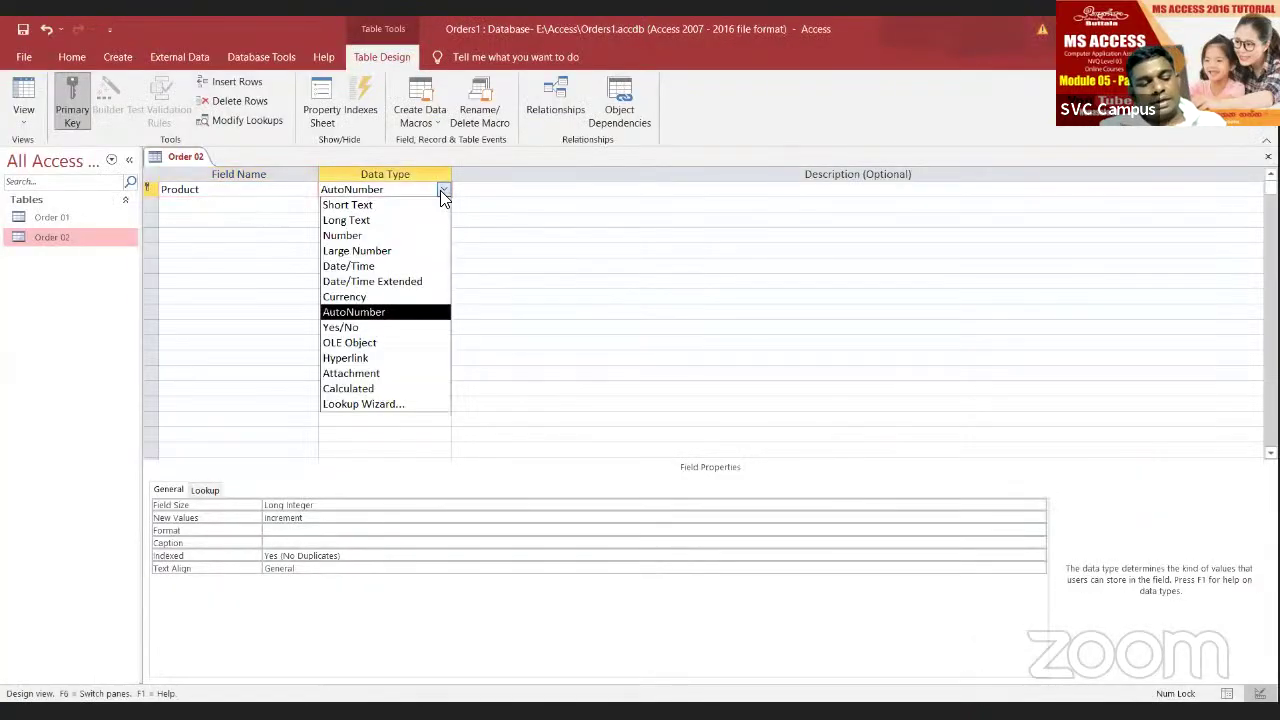
{"action": "left_click", "coordinate": [420, 205]}
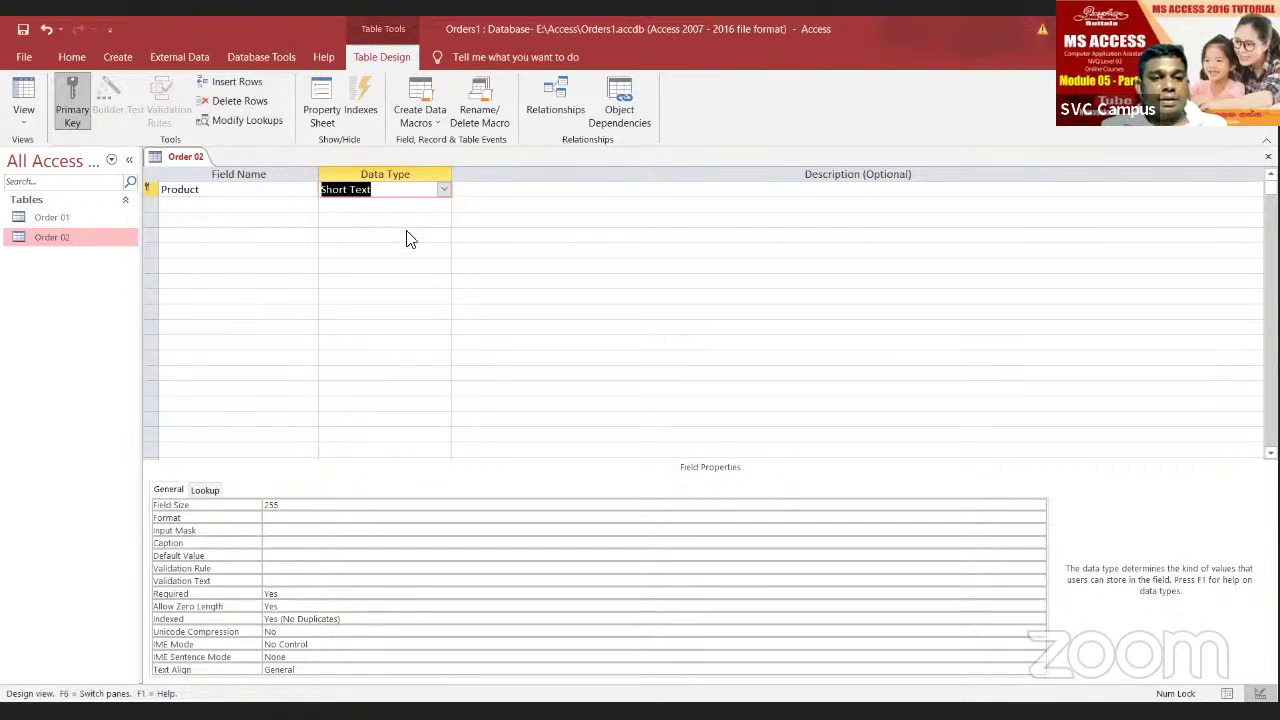
{"action": "left_click", "coordinate": [292, 505]}
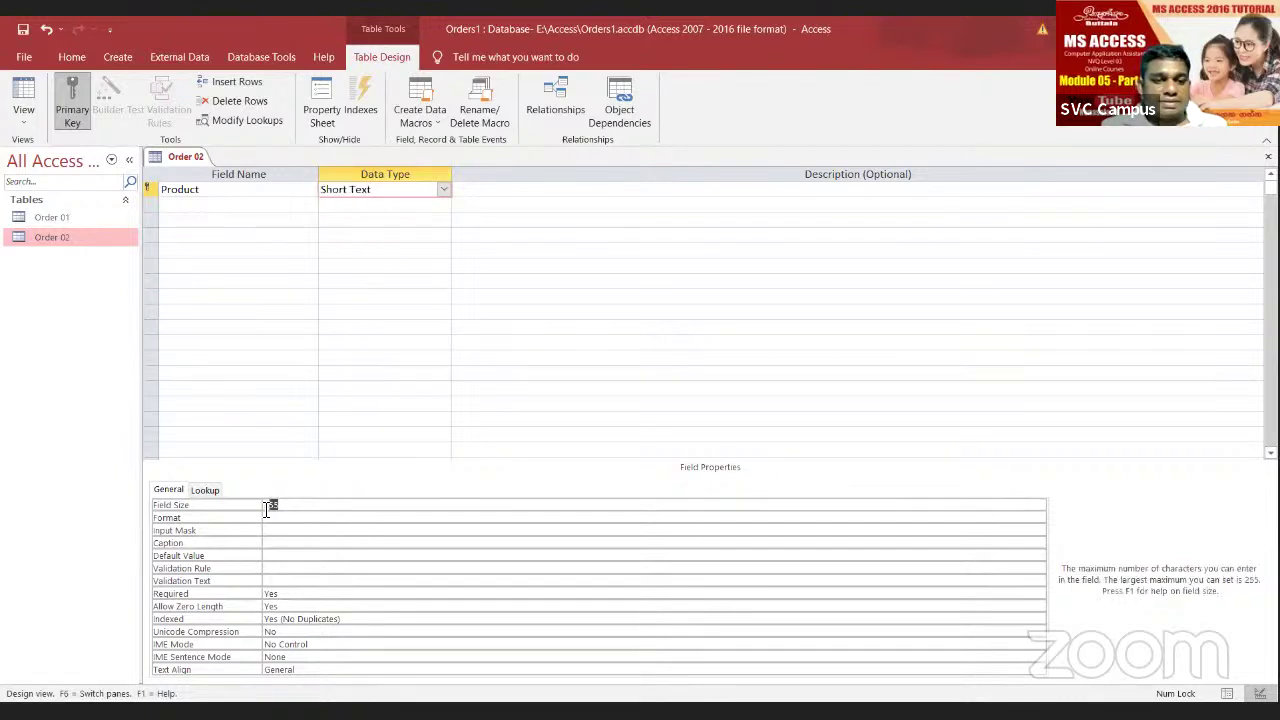
{"action": "type", "text": "10"}
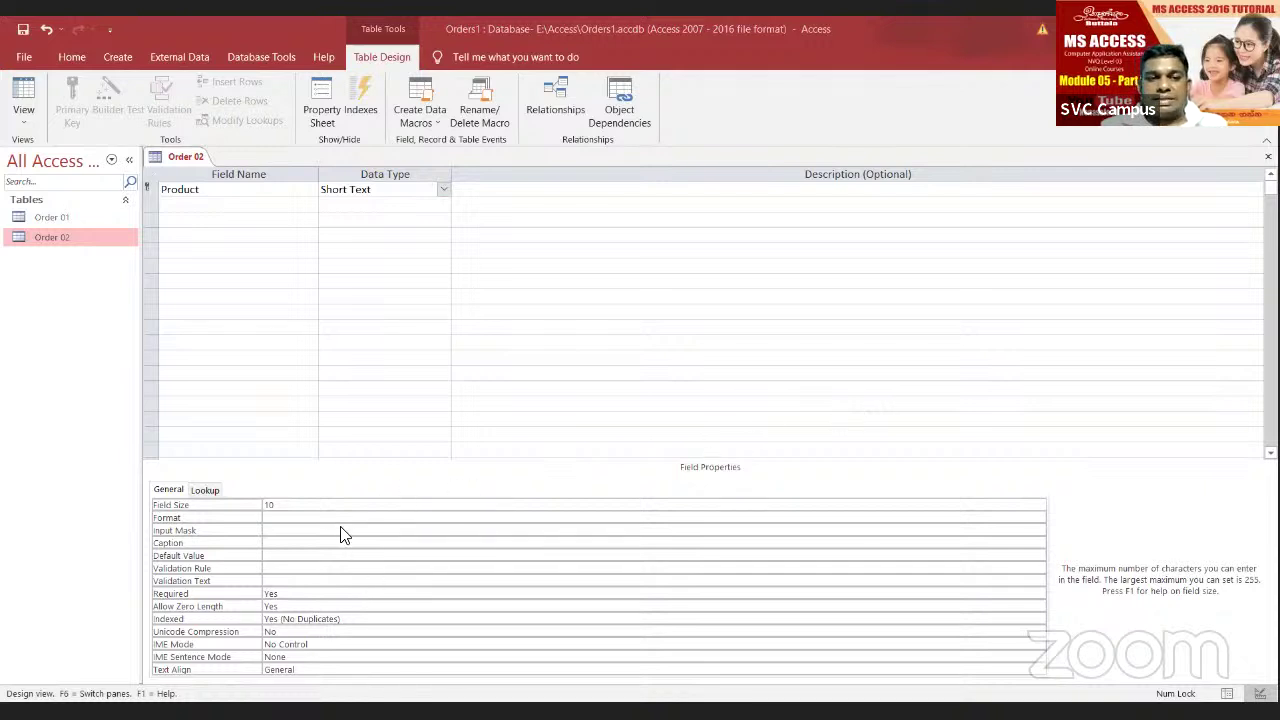
Step: Check the Word sheet for the calculated column and, back in Access, add a second field named EXT_Price below Product
{"action": "left_click", "coordinate": [198, 206]}
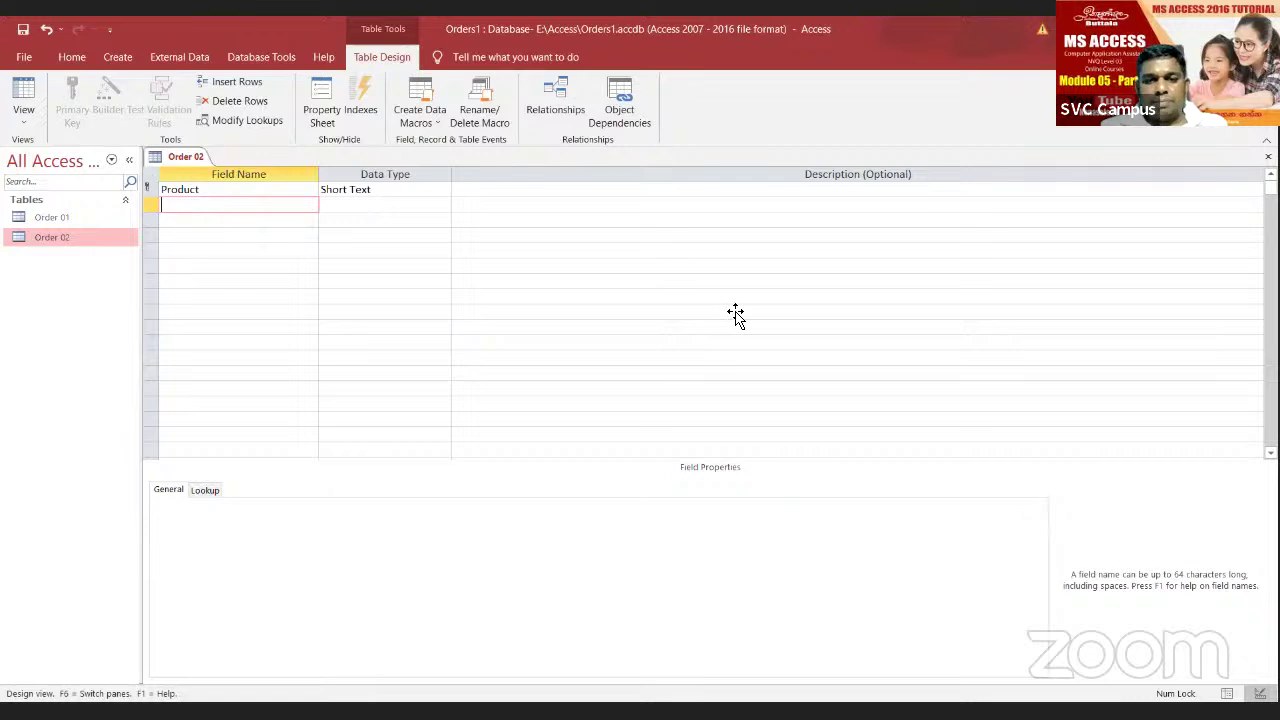
{"action": "key", "text": "alt+Tab"}
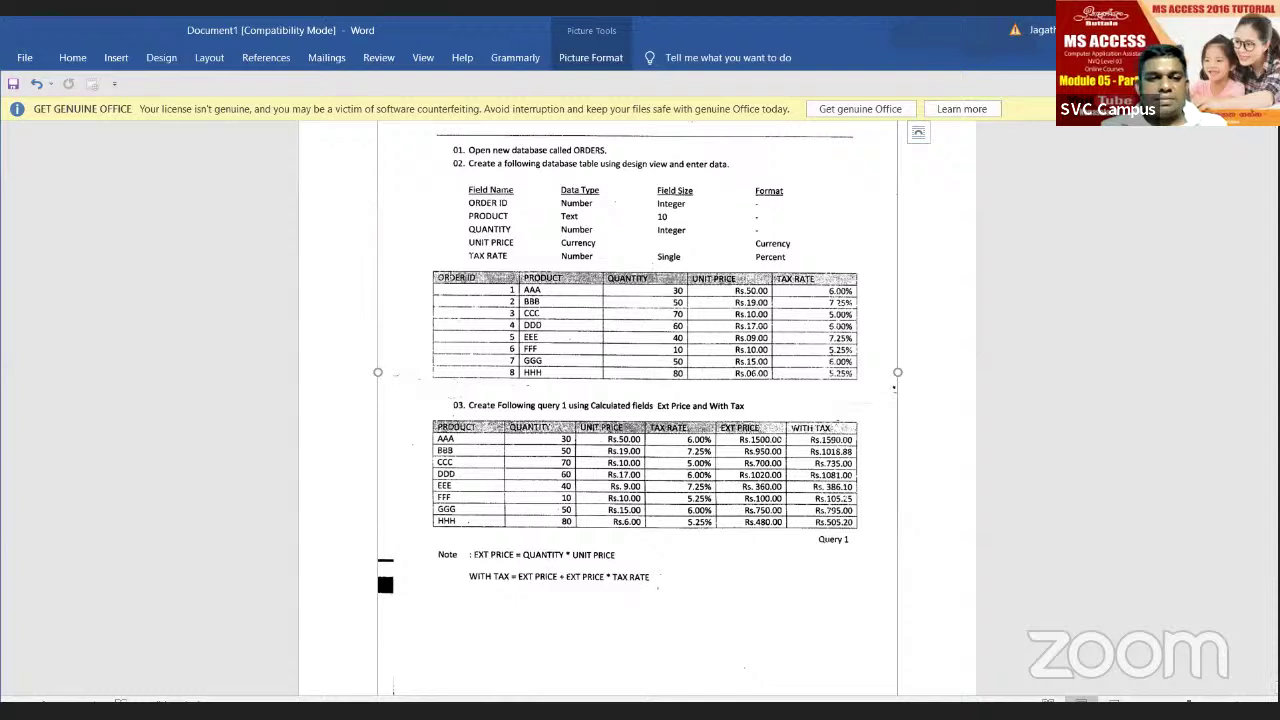
{"action": "key", "text": "alt+Tab"}
{"action": "type", "text": "EXT_Price"}
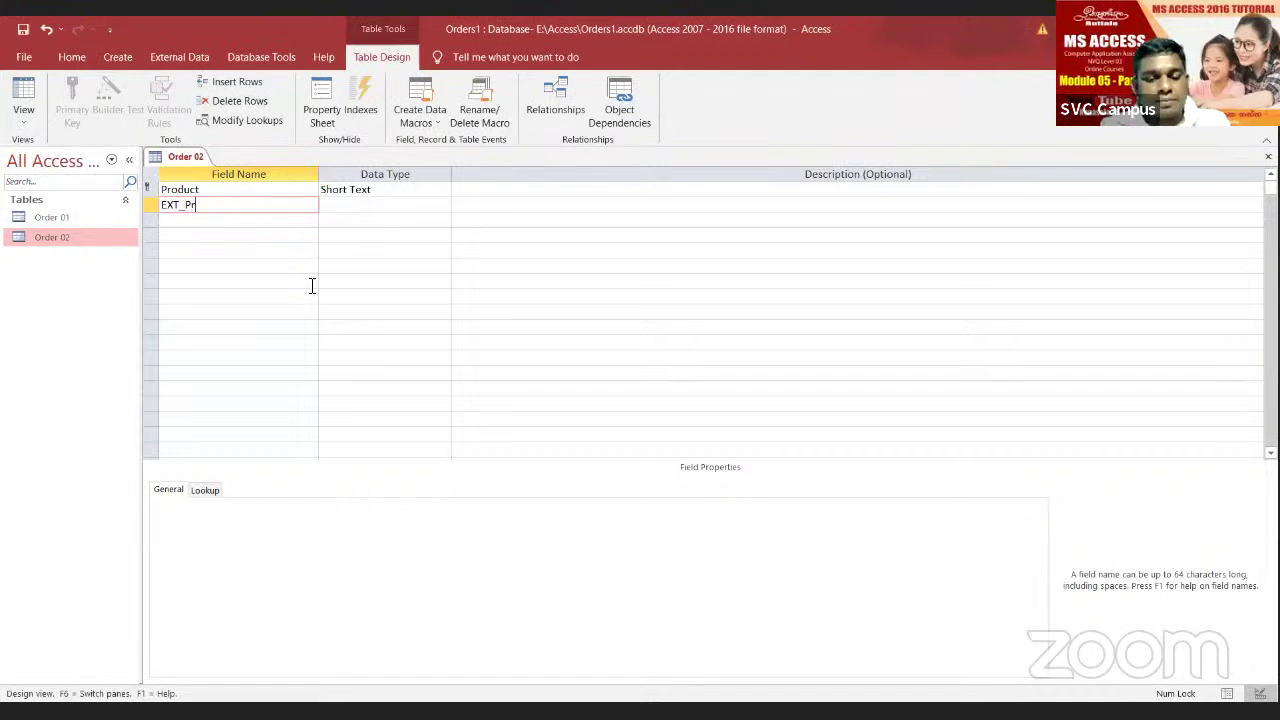
Step: Set the EXT_Price field's data type to Currency and its format to Currency
{"action": "left_click", "coordinate": [358, 207]}
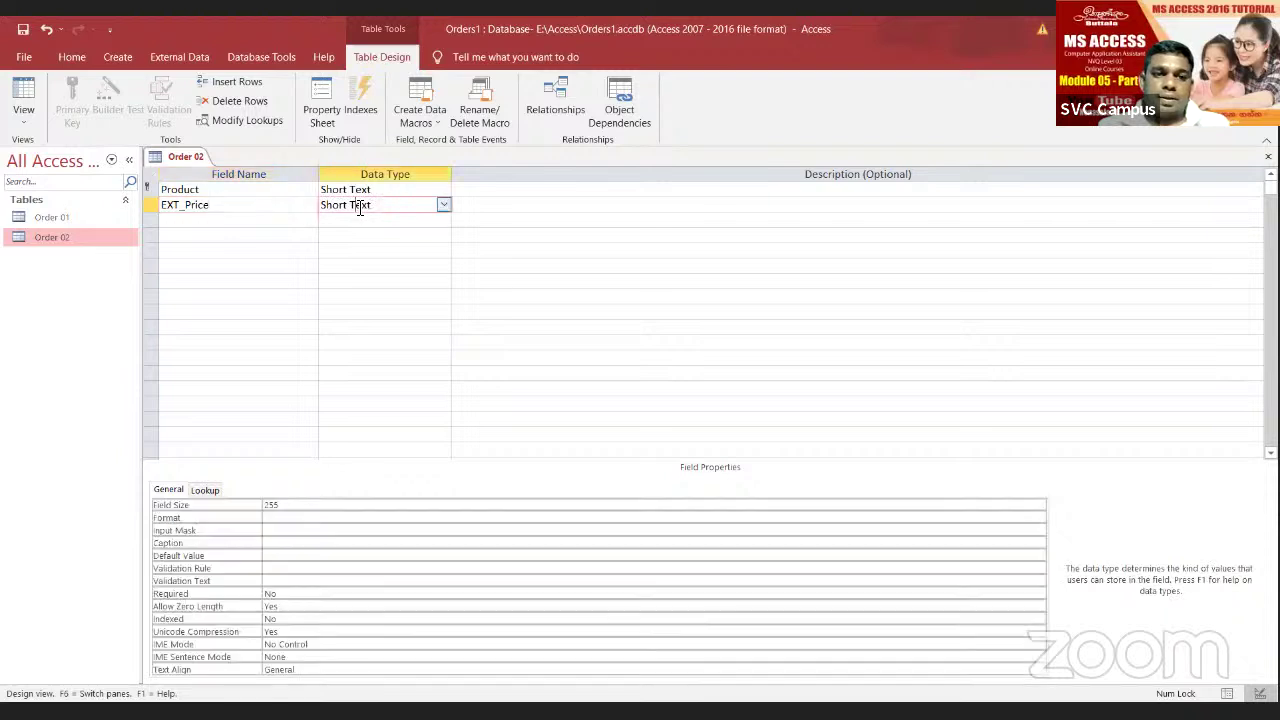
{"action": "left_click", "coordinate": [443, 206]}
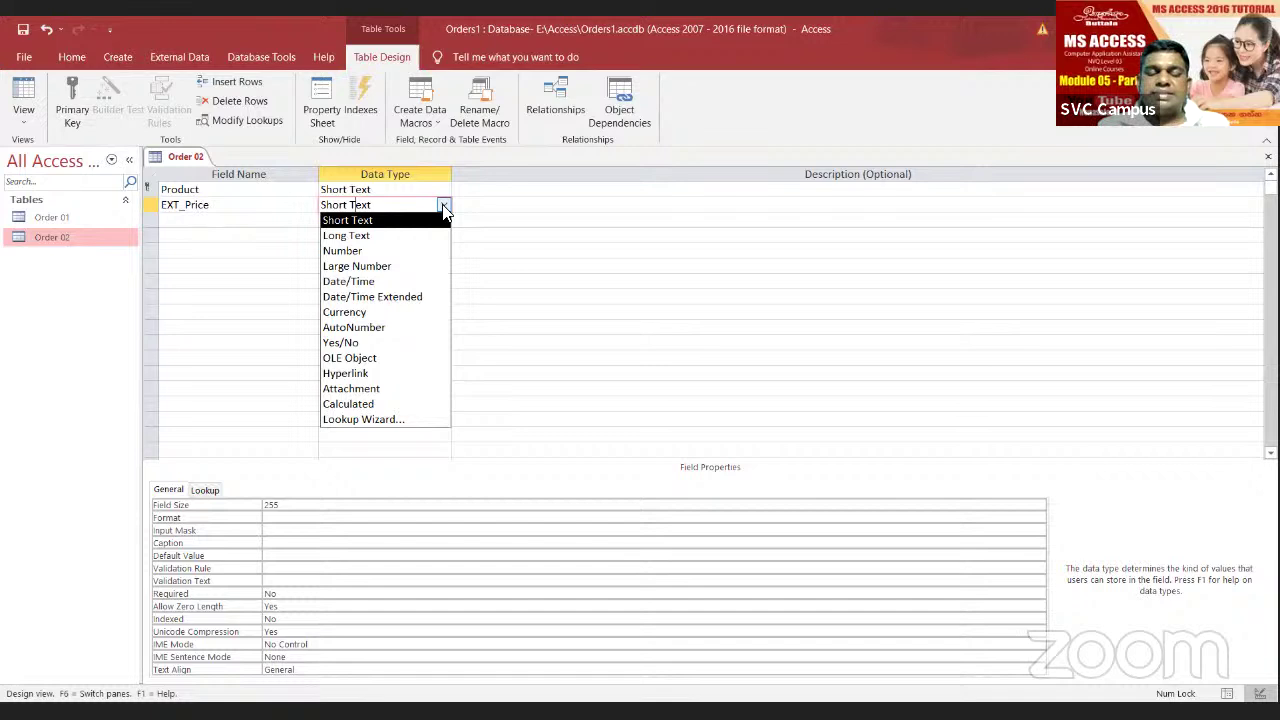
{"action": "left_click", "coordinate": [403, 313]}
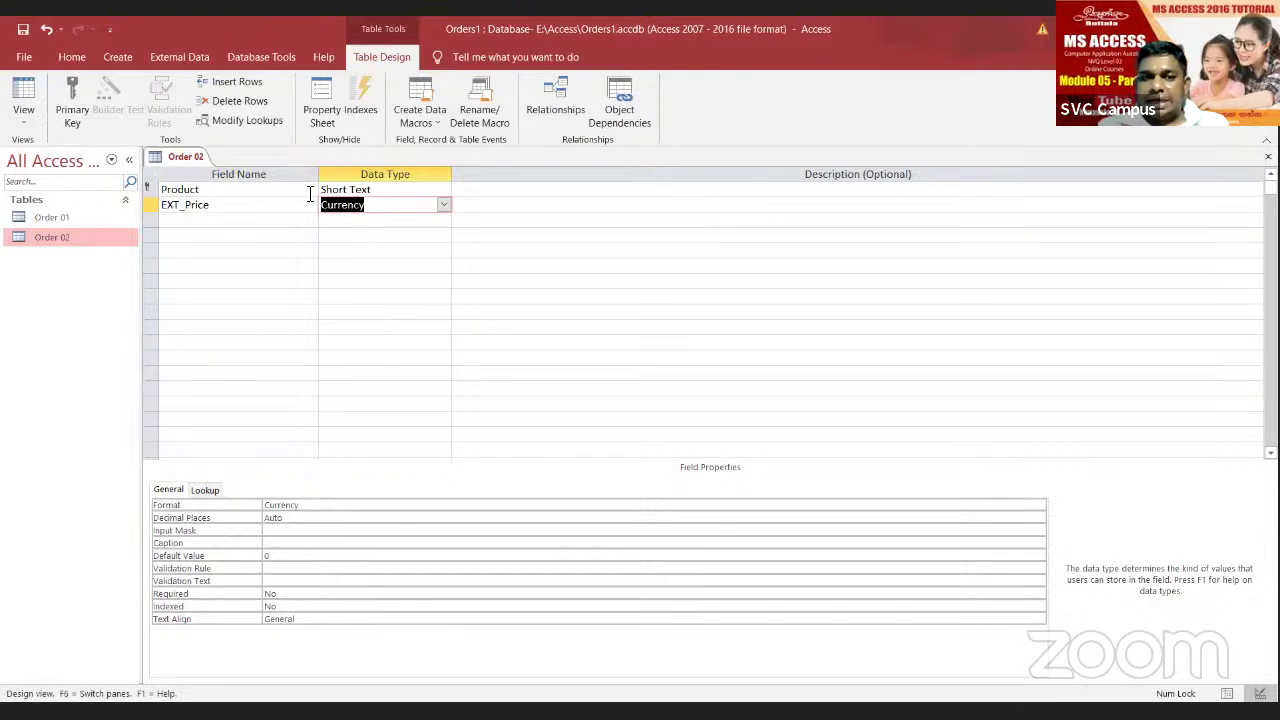
{"action": "left_click", "coordinate": [323, 507]}
{"action": "left_click", "coordinate": [1039, 506]}
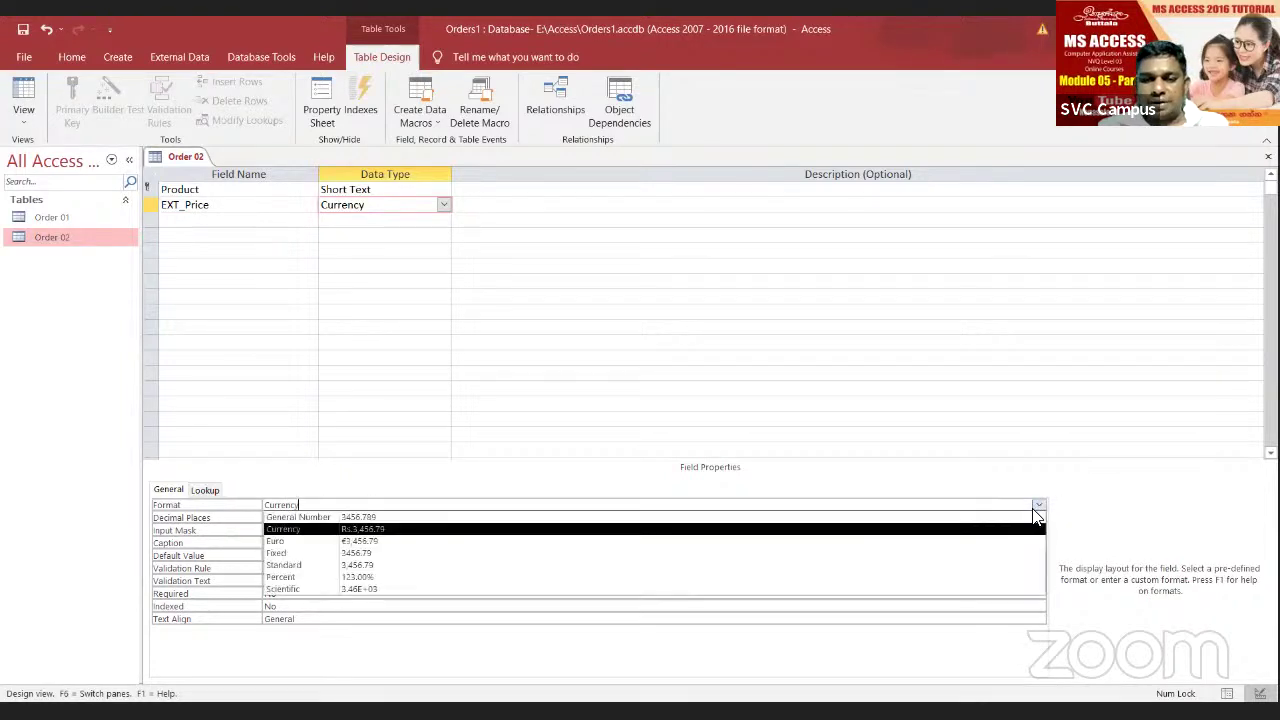
{"action": "left_click", "coordinate": [820, 531]}
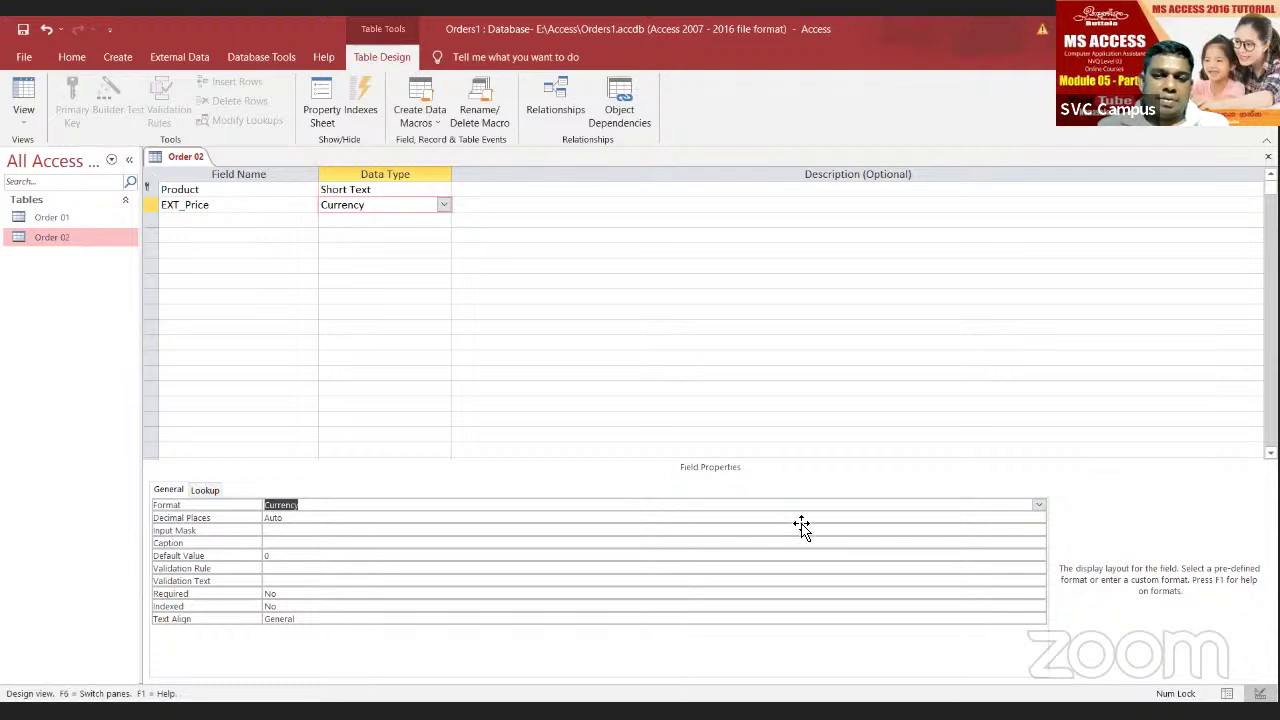
Step: Check the calculated fields in the Word sheet and, back in Access, add a third field named With_Tax below EXT_Price
{"action": "key", "text": "alt+Tab"}
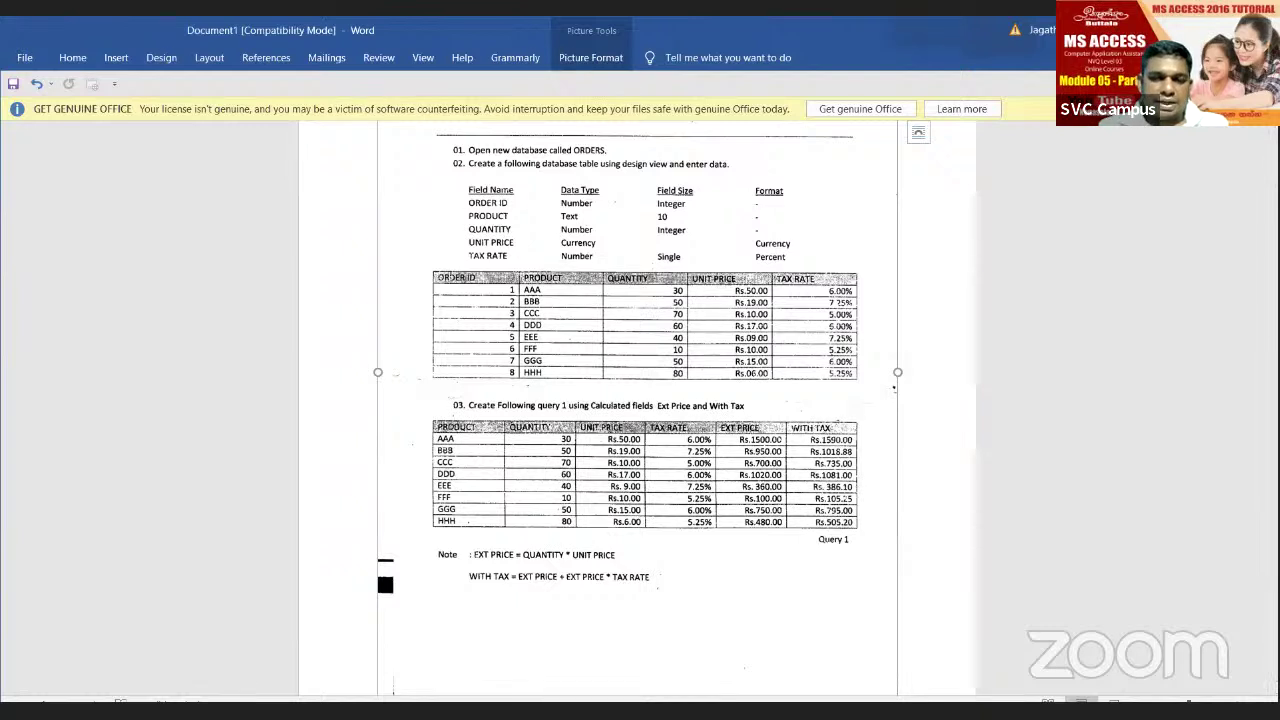
{"action": "key", "text": "alt+Tab"}
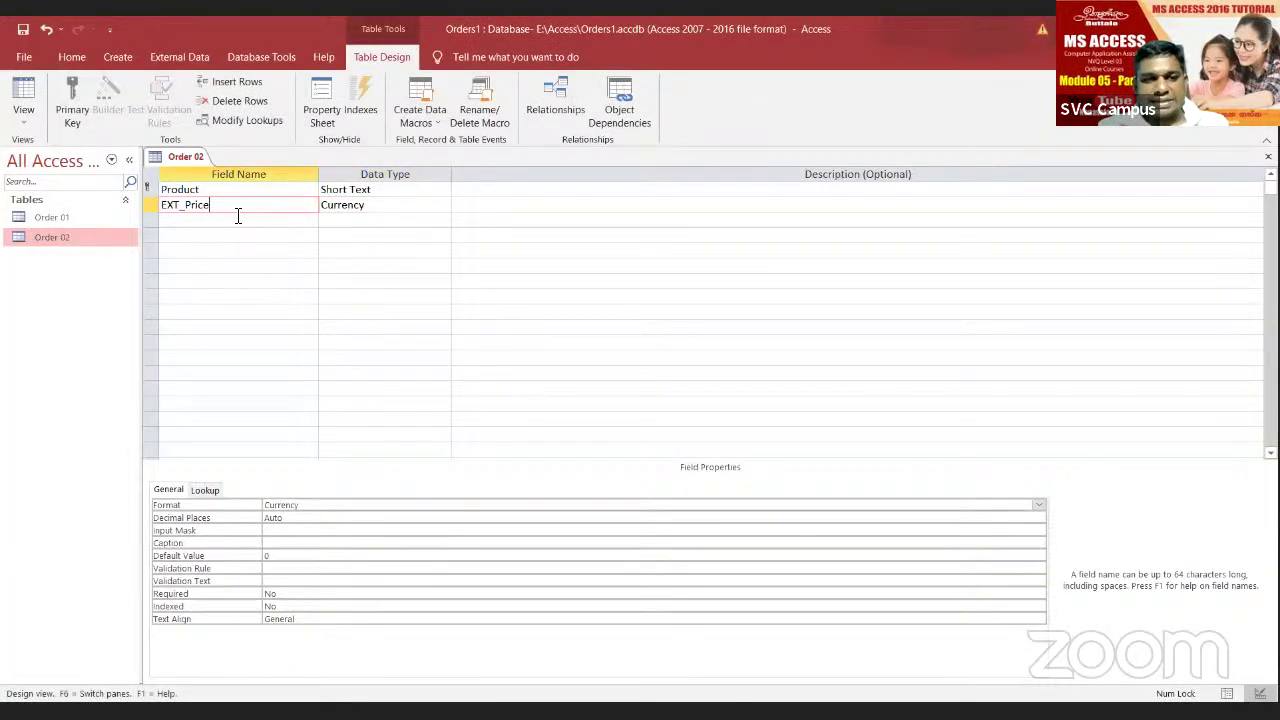
{"action": "left_click", "coordinate": [236, 228]}
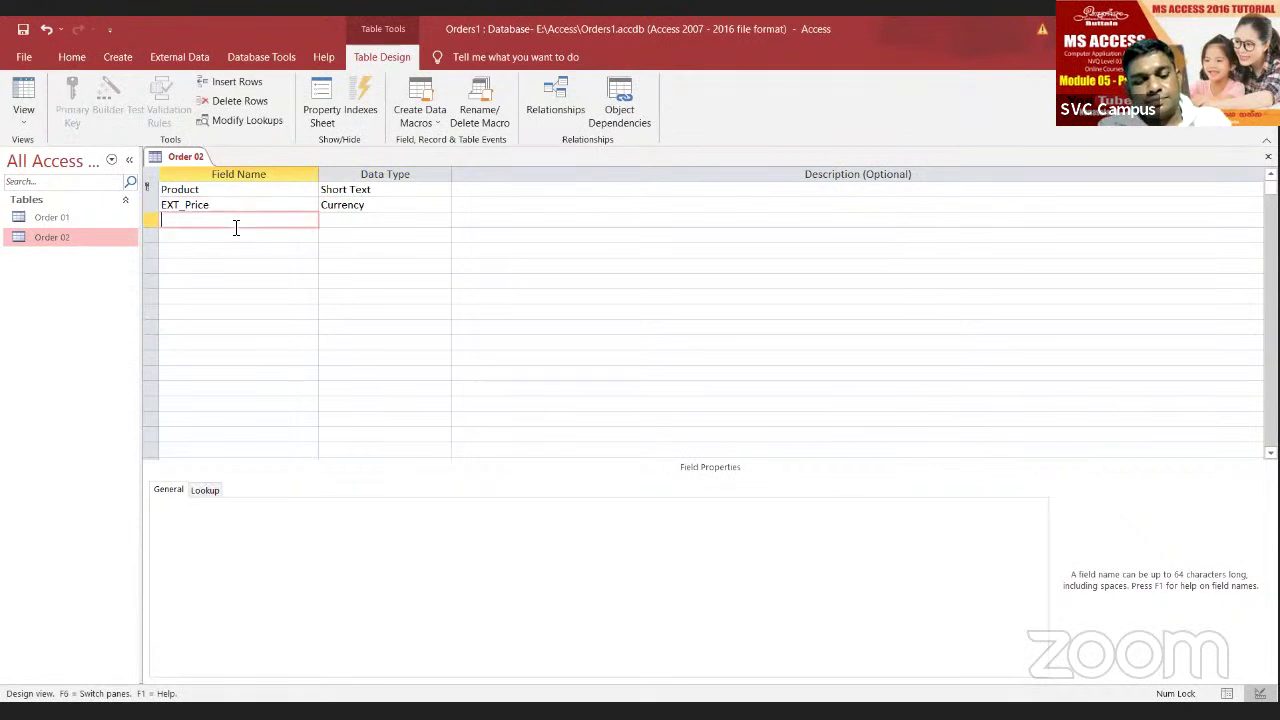
{"action": "type", "text": "With"}
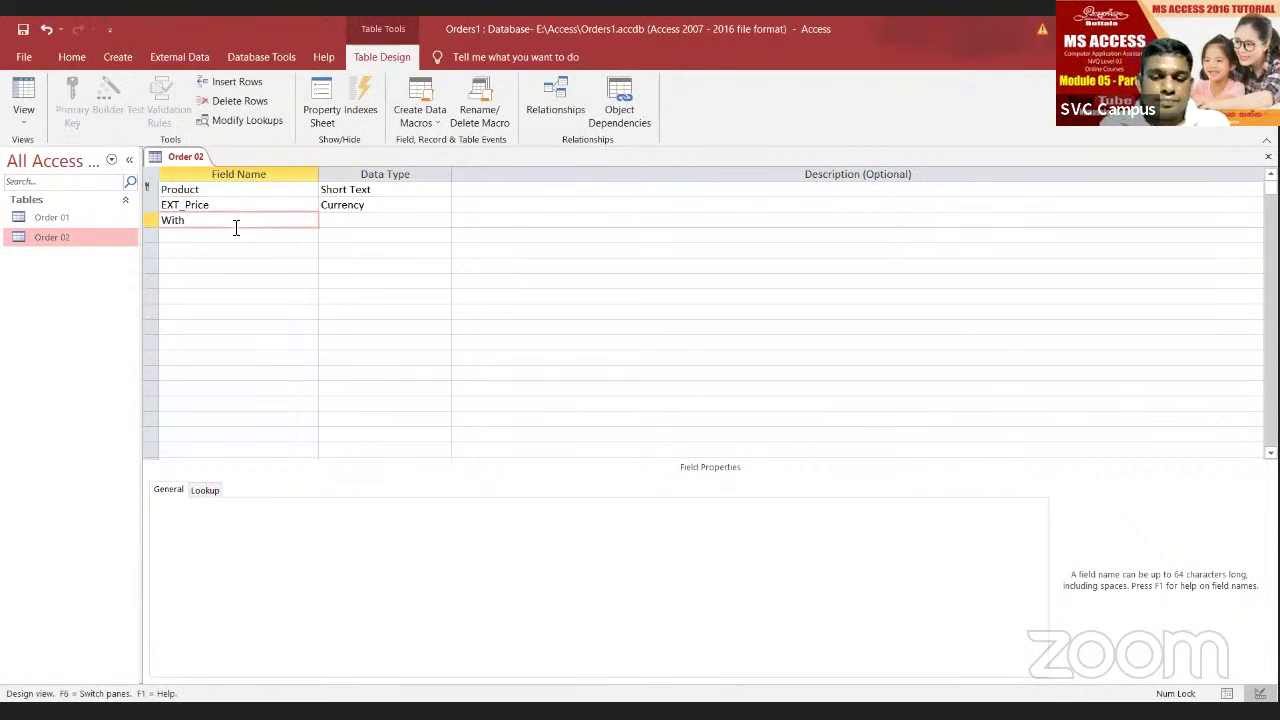
{"action": "type", "text": "_Tax"}
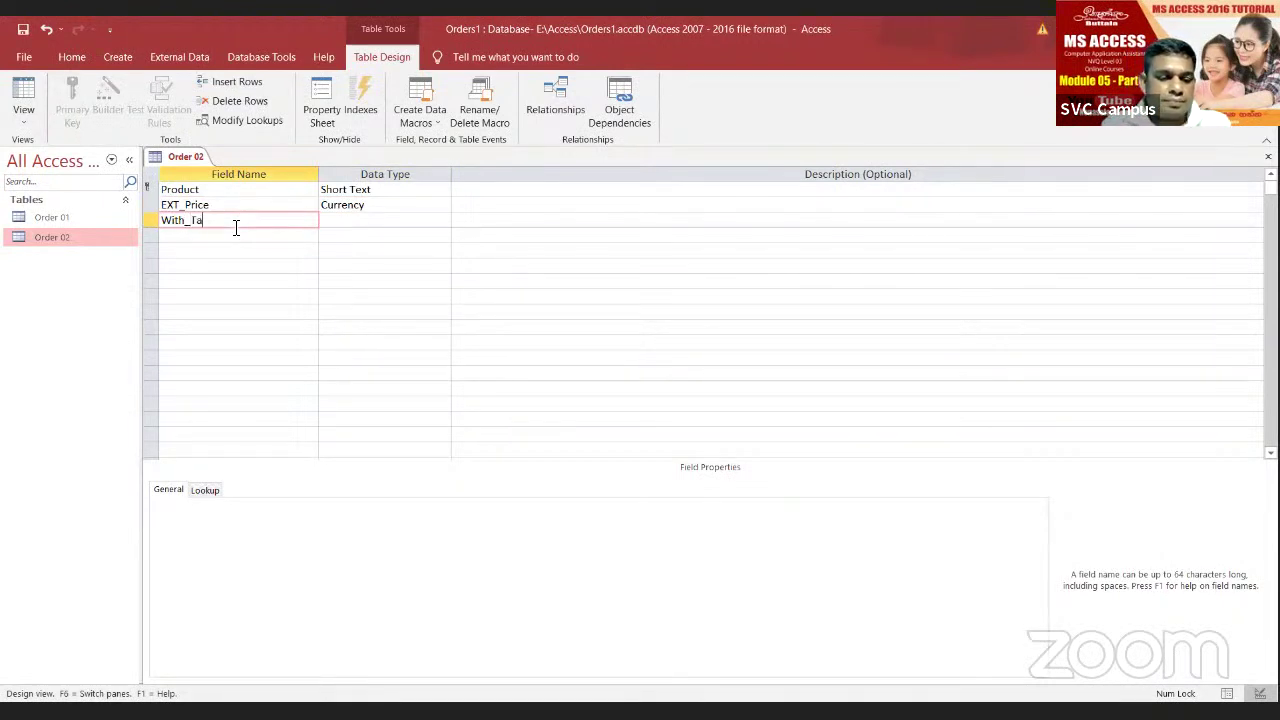
Step: Recheck the Word sheet and, back in Access, set the With_Tax field's data type to Currency and its format to Currency
{"action": "left_click", "coordinate": [341, 220]}
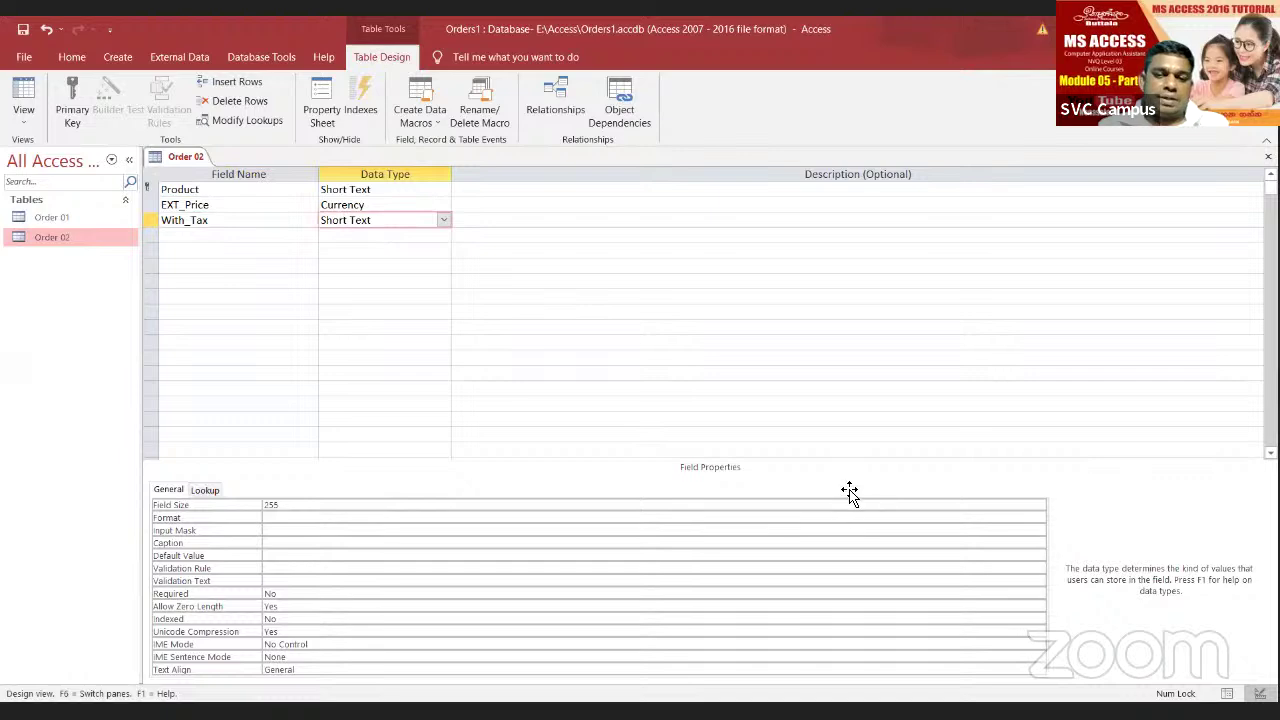
{"action": "key", "text": "alt+Tab"}
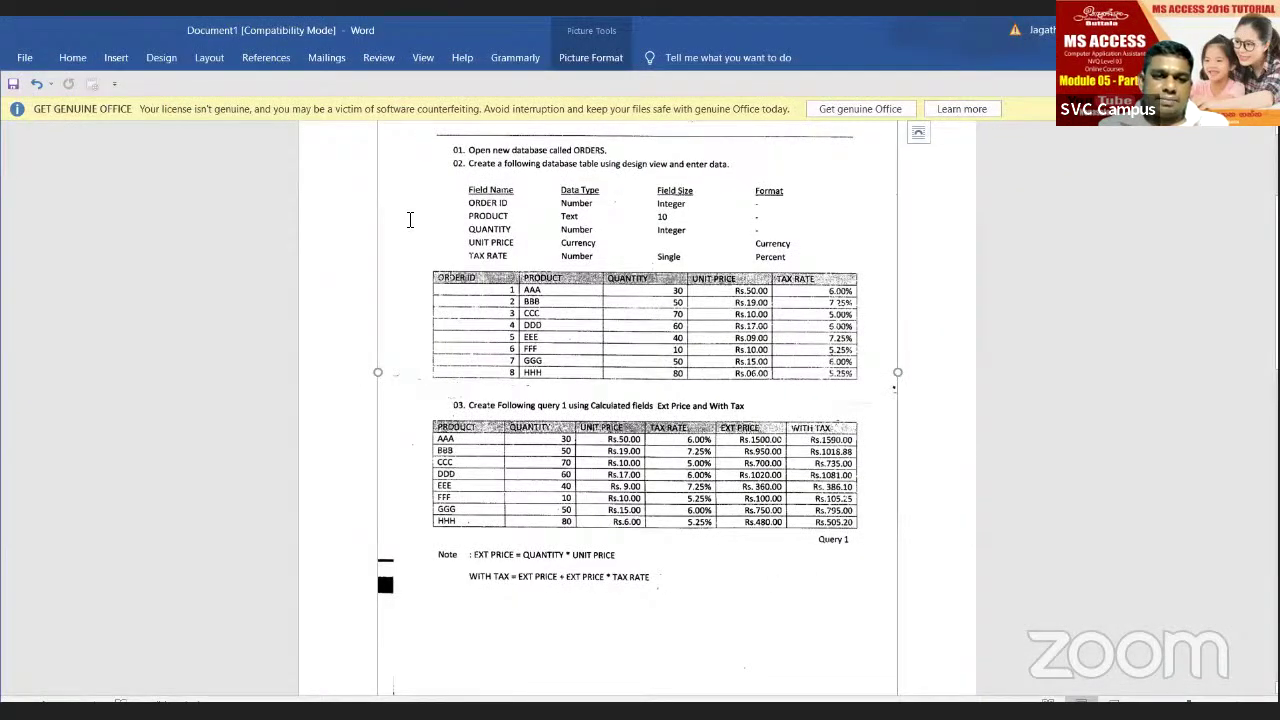
{"action": "key", "text": "alt+Tab"}
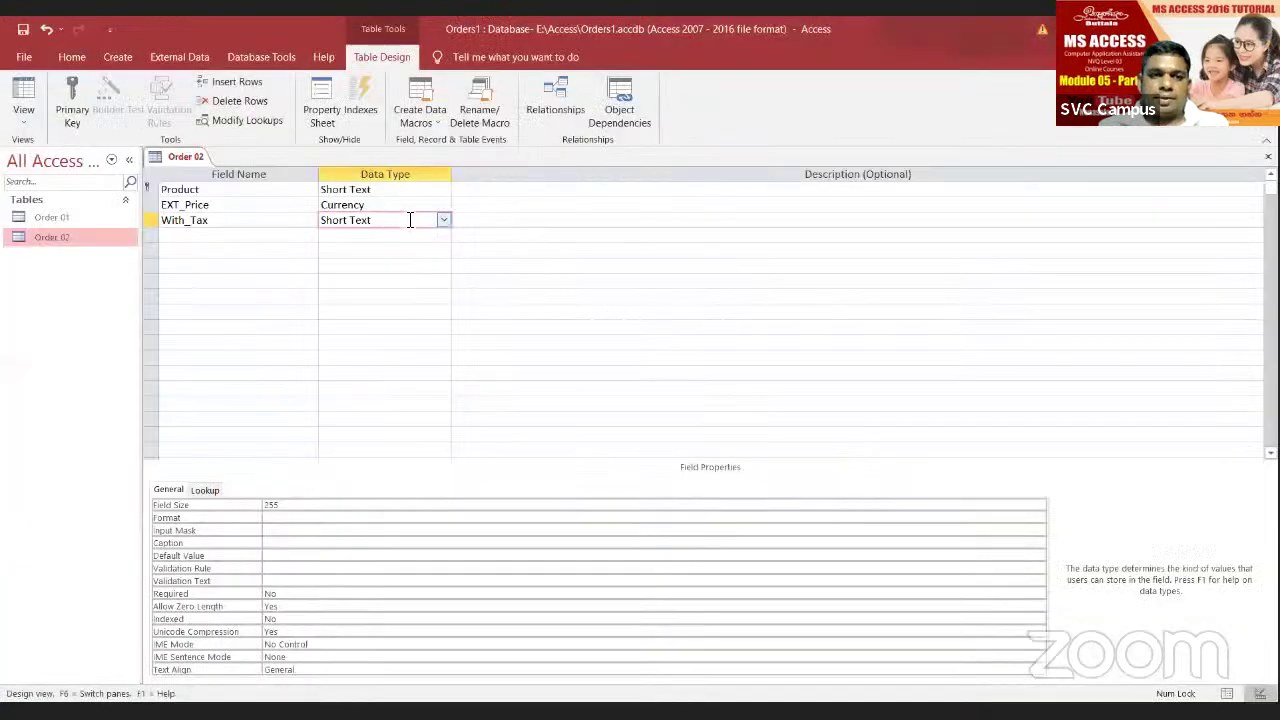
{"action": "left_click", "coordinate": [443, 220]}
{"action": "left_click", "coordinate": [422, 320]}
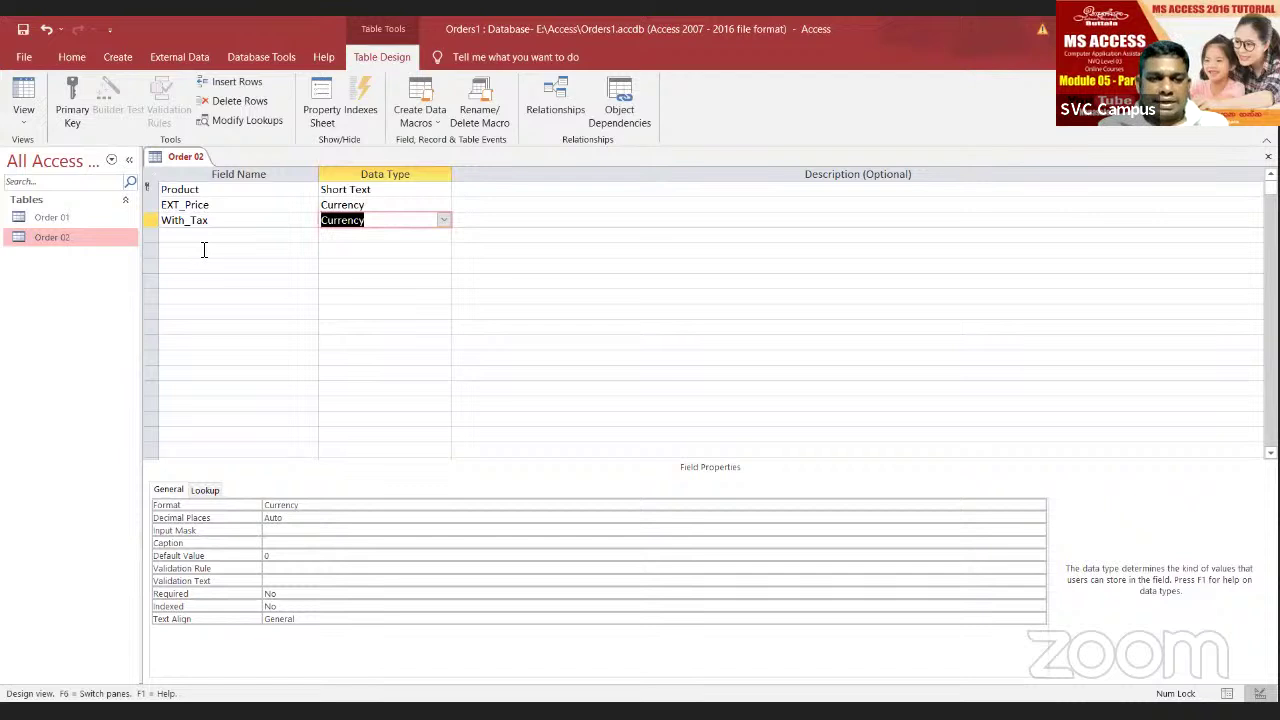
{"action": "left_click", "coordinate": [750, 505]}
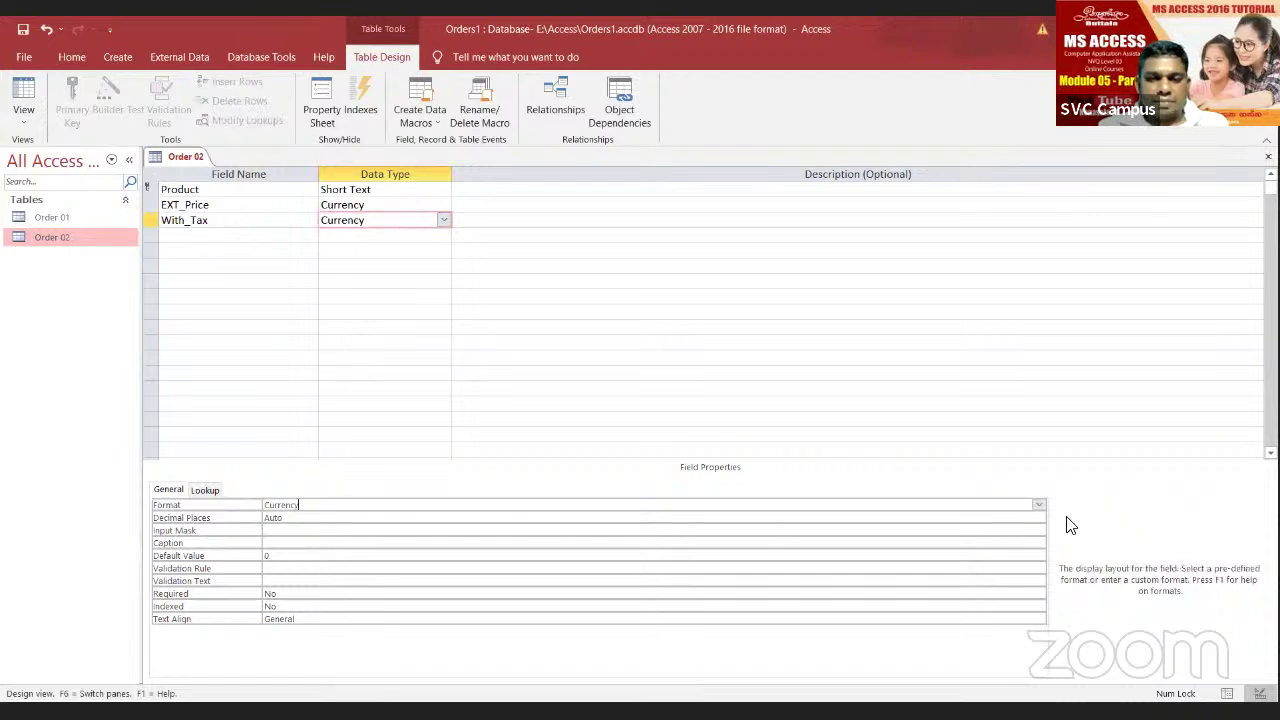
{"action": "left_click", "coordinate": [1040, 506]}
{"action": "left_click", "coordinate": [814, 533]}
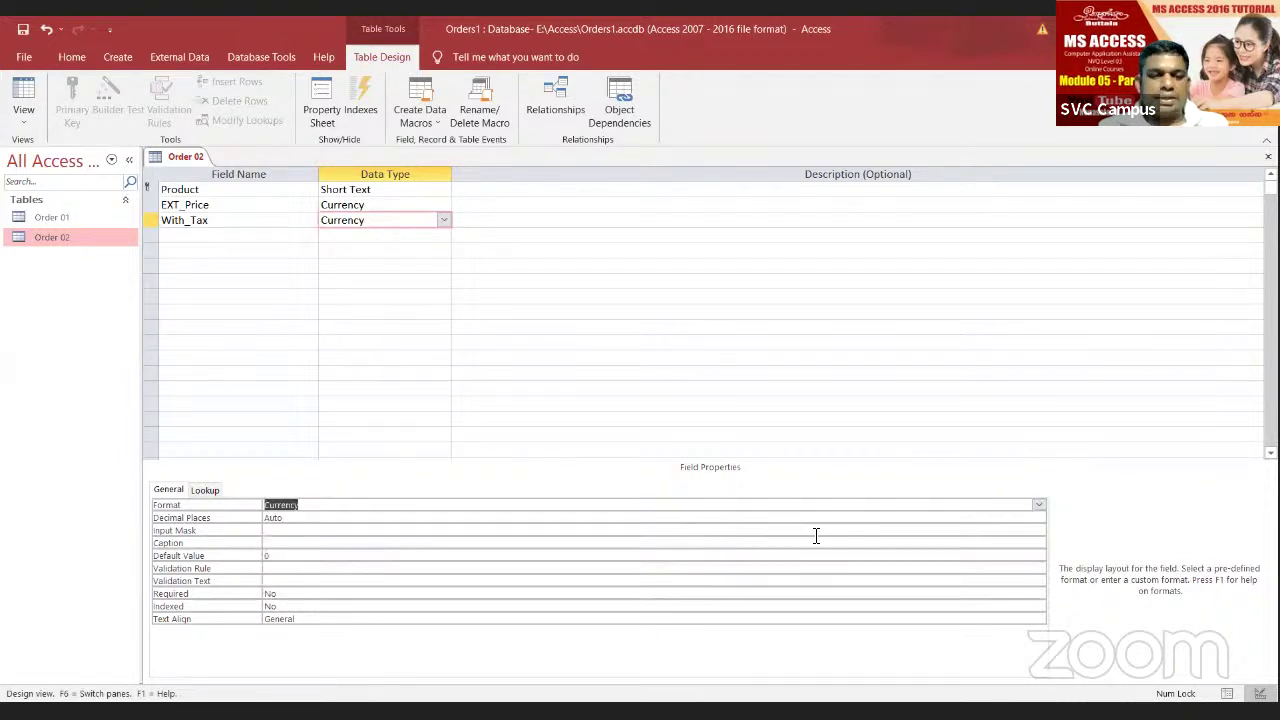
Step: Show the Order 02 table in Datasheet view and add records for products AAA and BBB, keeping the default prices
{"action": "left_click", "coordinate": [23, 102]}
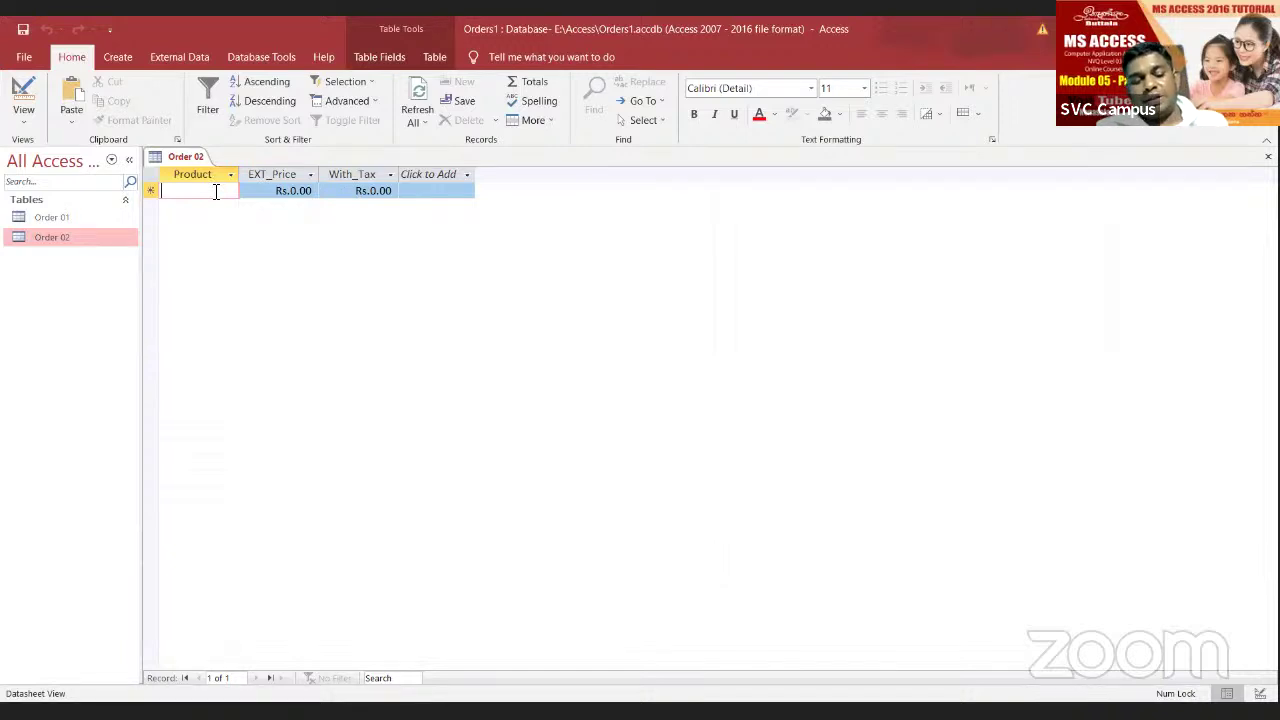
{"action": "type", "text": "AAA"}
{"action": "key", "text": "Tab"}
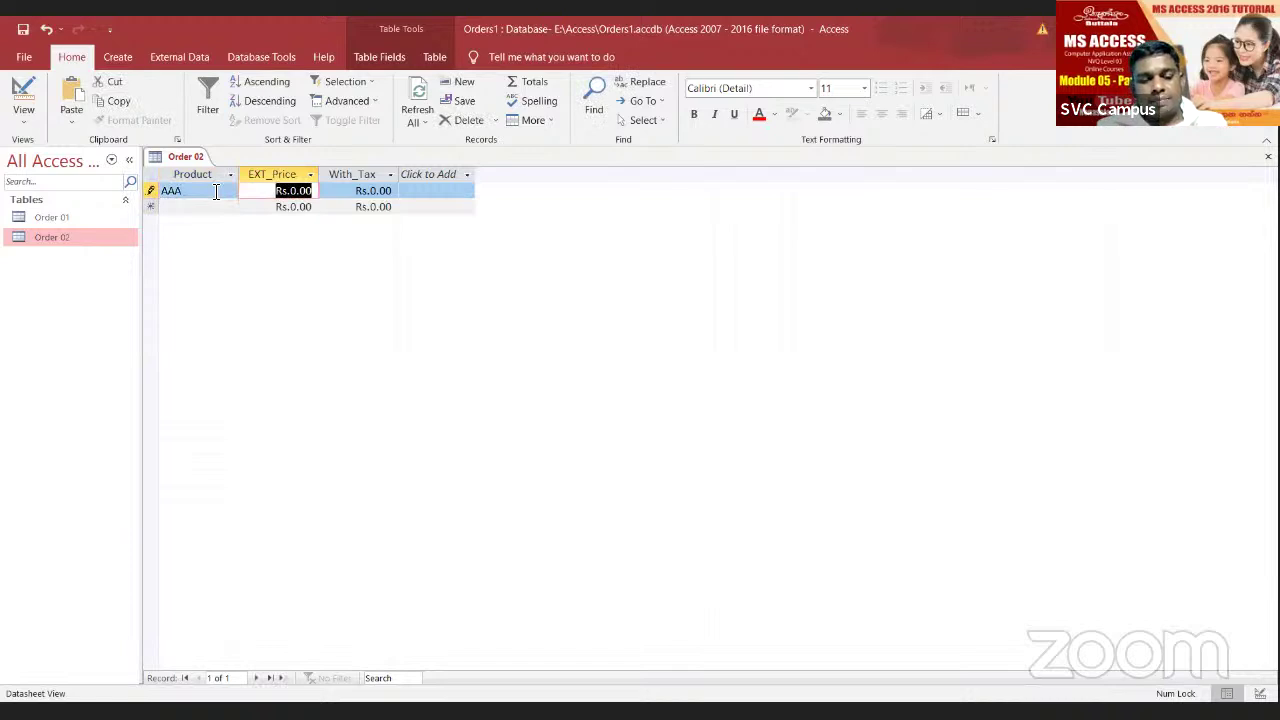
{"action": "key", "text": "Tab"}
{"action": "key", "text": "Tab"}
{"action": "type", "text": "bbb"}
{"action": "key", "text": "BackSpace"}
{"action": "key", "text": "BackSpace"}
{"action": "key", "text": "BackSpace"}
{"action": "key", "text": "Caps_Lock"}
{"action": "type", "text": "BBB"}
{"action": "key", "text": "Tab"}
{"action": "key", "text": "Tab"}
{"action": "key", "text": "Tab"}
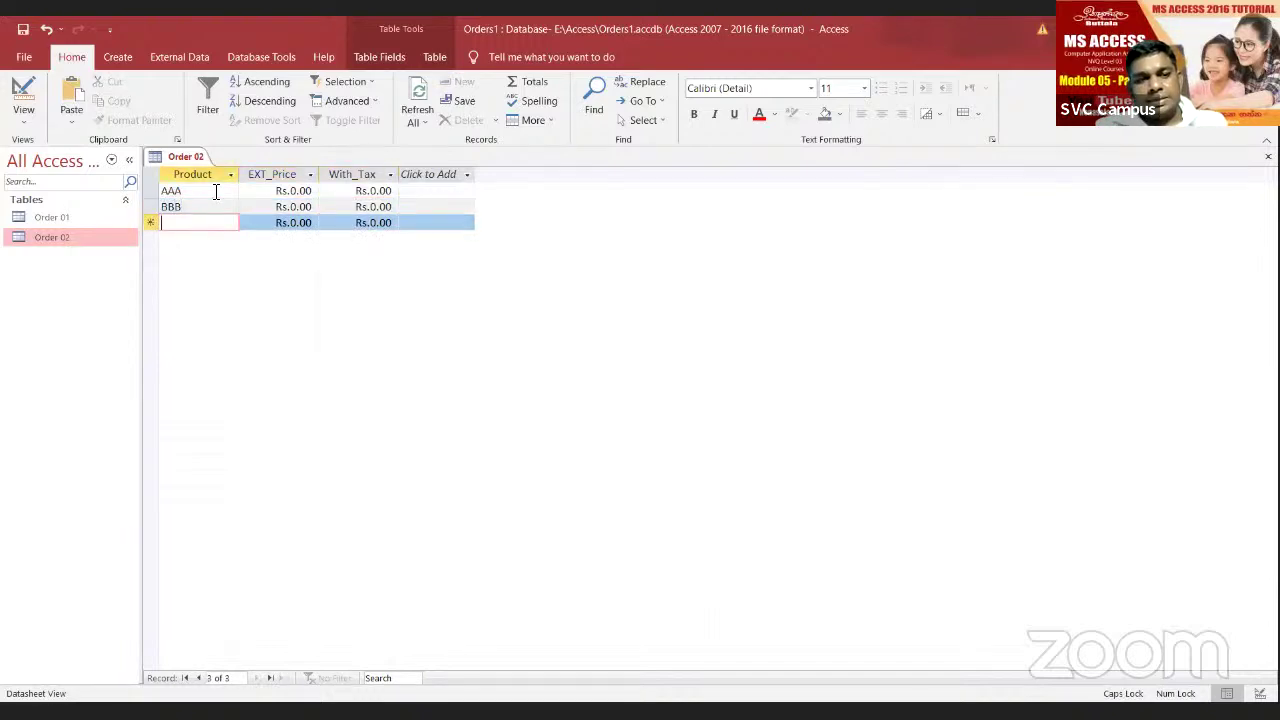
Step: Add records for products CCC and DDD to Order 02, keeping the default prices
{"action": "type", "text": "CCC"}
{"action": "key", "text": "Tab"}
{"action": "key", "text": "Tab"}
{"action": "key", "text": "Tab"}
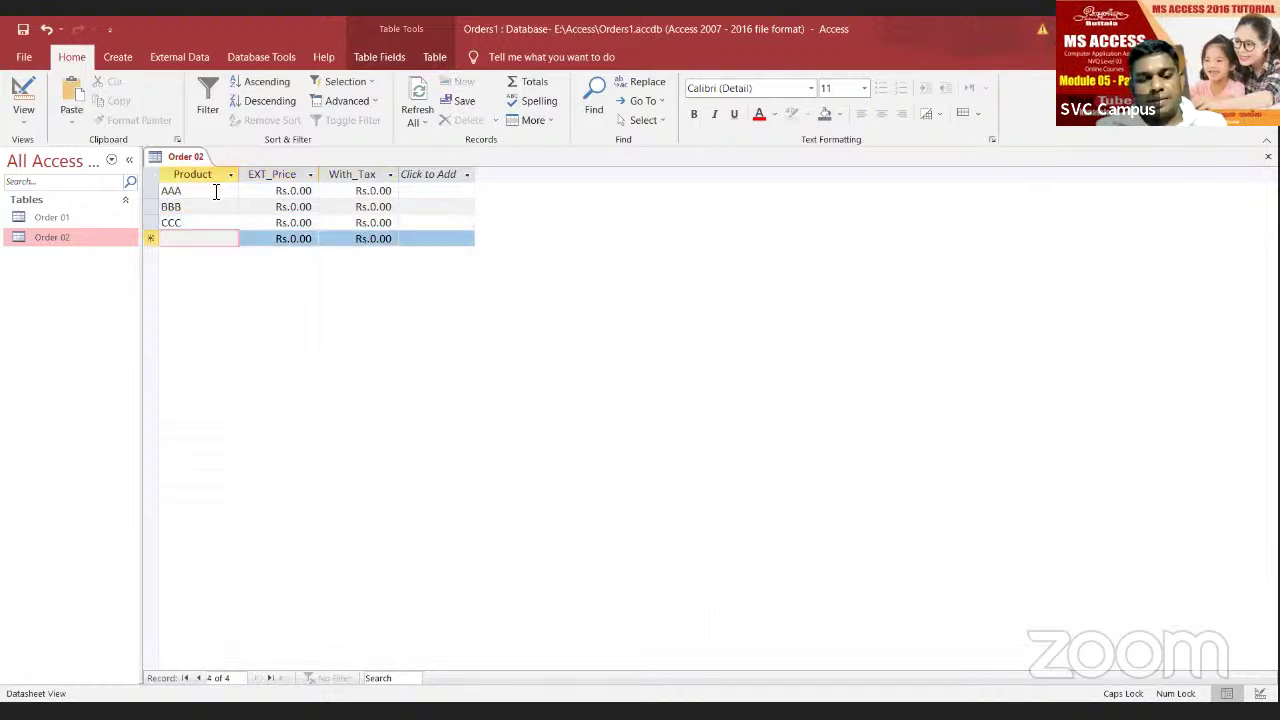
{"action": "type", "text": "DDD"}
{"action": "key", "text": "Tab"}
{"action": "key", "text": "Tab"}
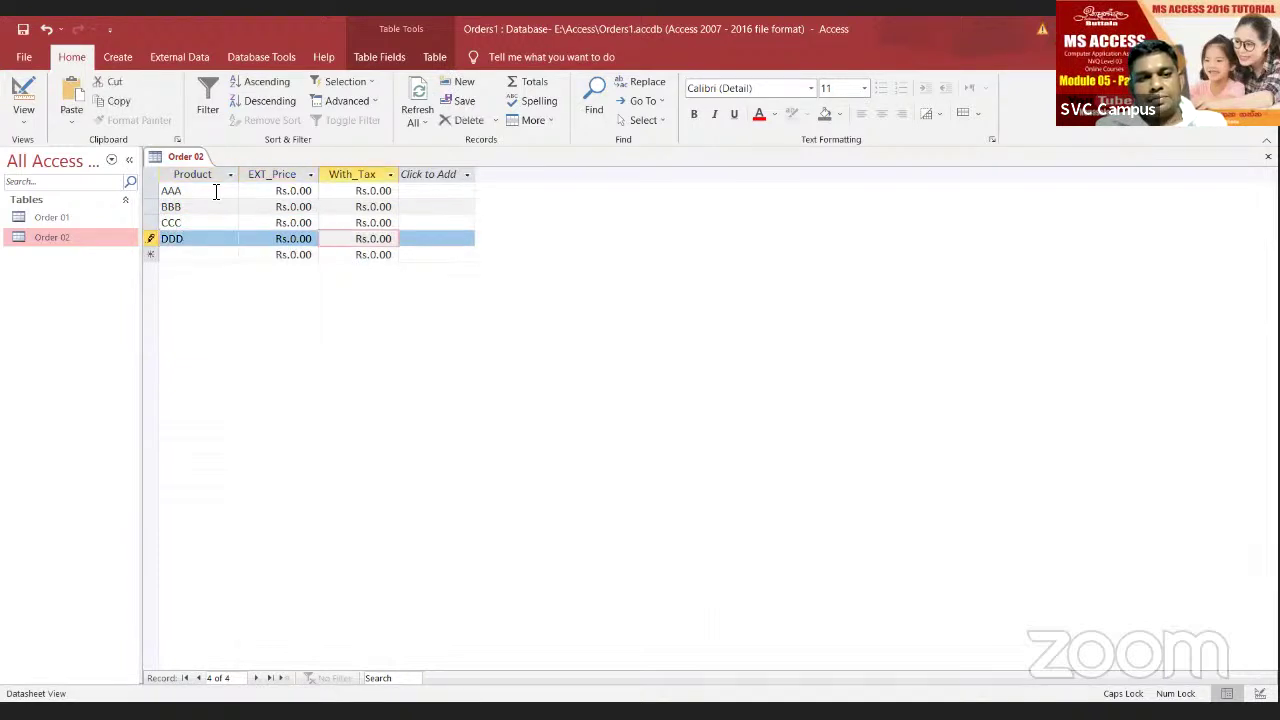
{"action": "key", "text": "Tab"}
Step: Enter FFF as the product of the fifth record in Order 02
{"action": "type", "text": "FFFF"}
{"action": "key", "text": "Tab"}
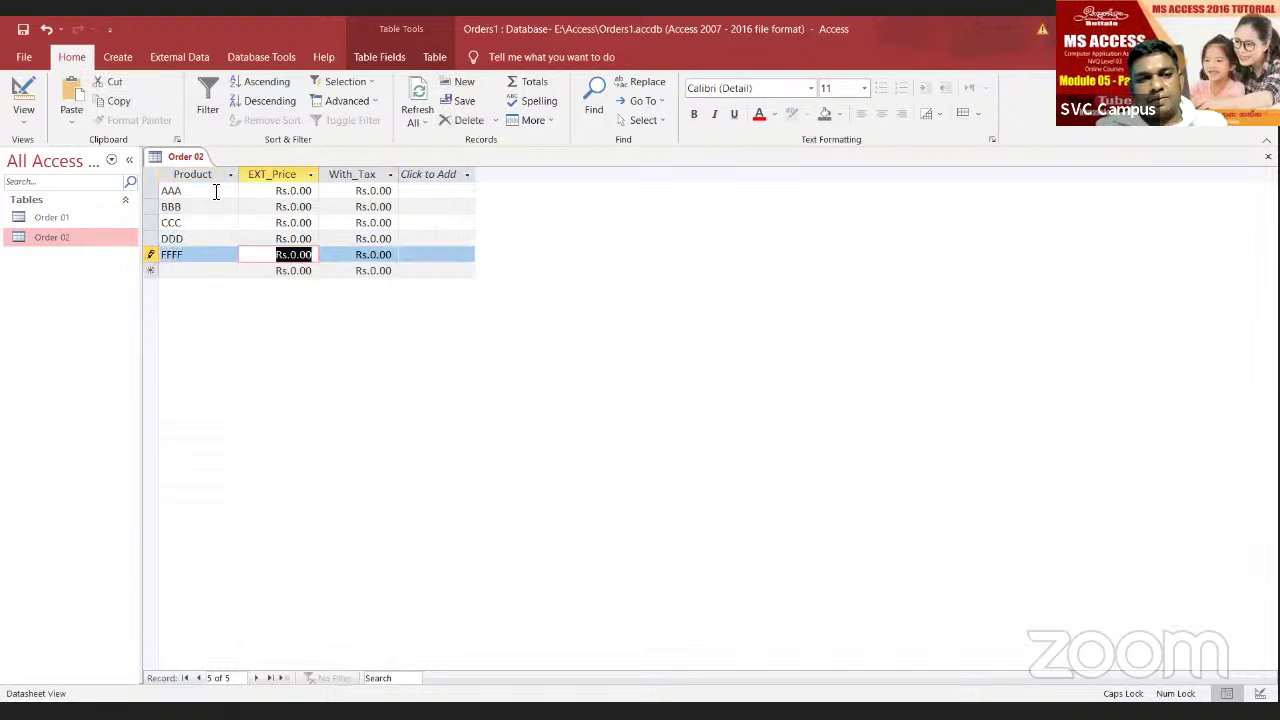
{"action": "left_click", "coordinate": [208, 255]}
{"action": "key", "text": "BackSpace"}
{"action": "key", "text": "Tab"}
{"action": "key", "text": "Tab"}
{"action": "key", "text": "Tab"}
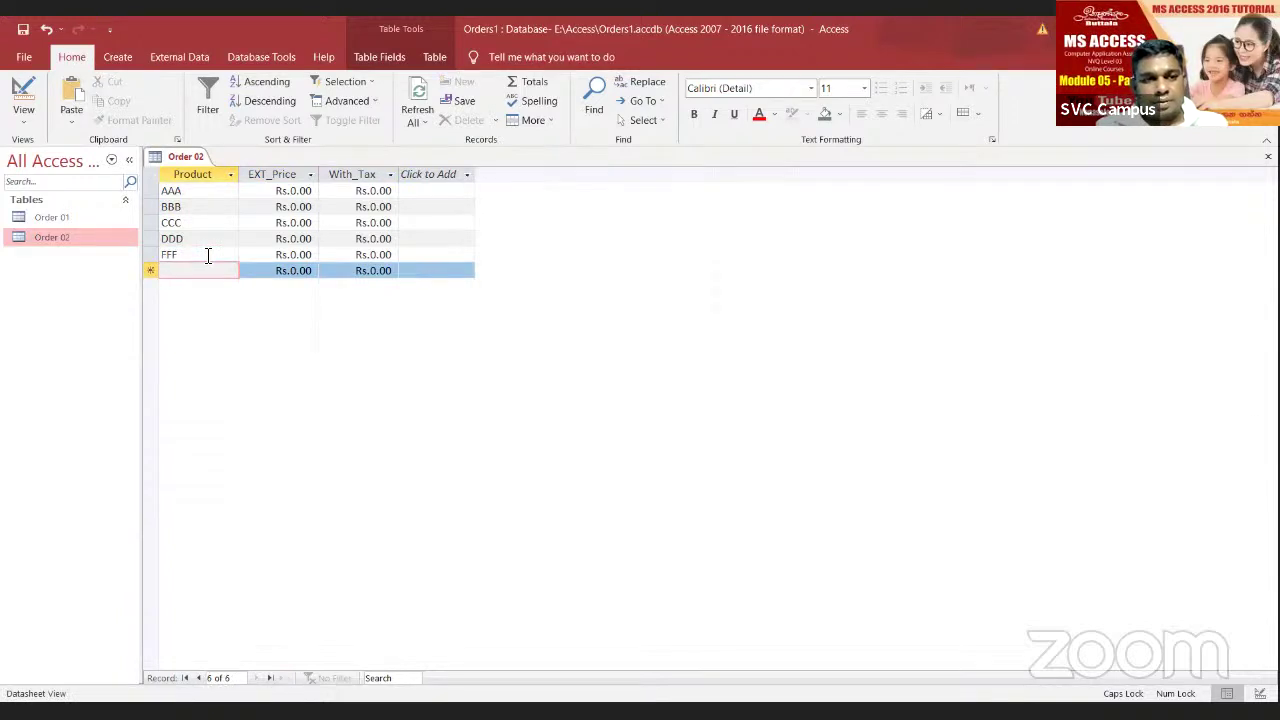
Step: Replace the fifth record's product with EEE and complete the record with its default prices
{"action": "left_click", "coordinate": [208, 255]}
{"action": "key", "text": "BackSpace"}
{"action": "key", "text": "BackSpace"}
{"action": "key", "text": "BackSpace"}
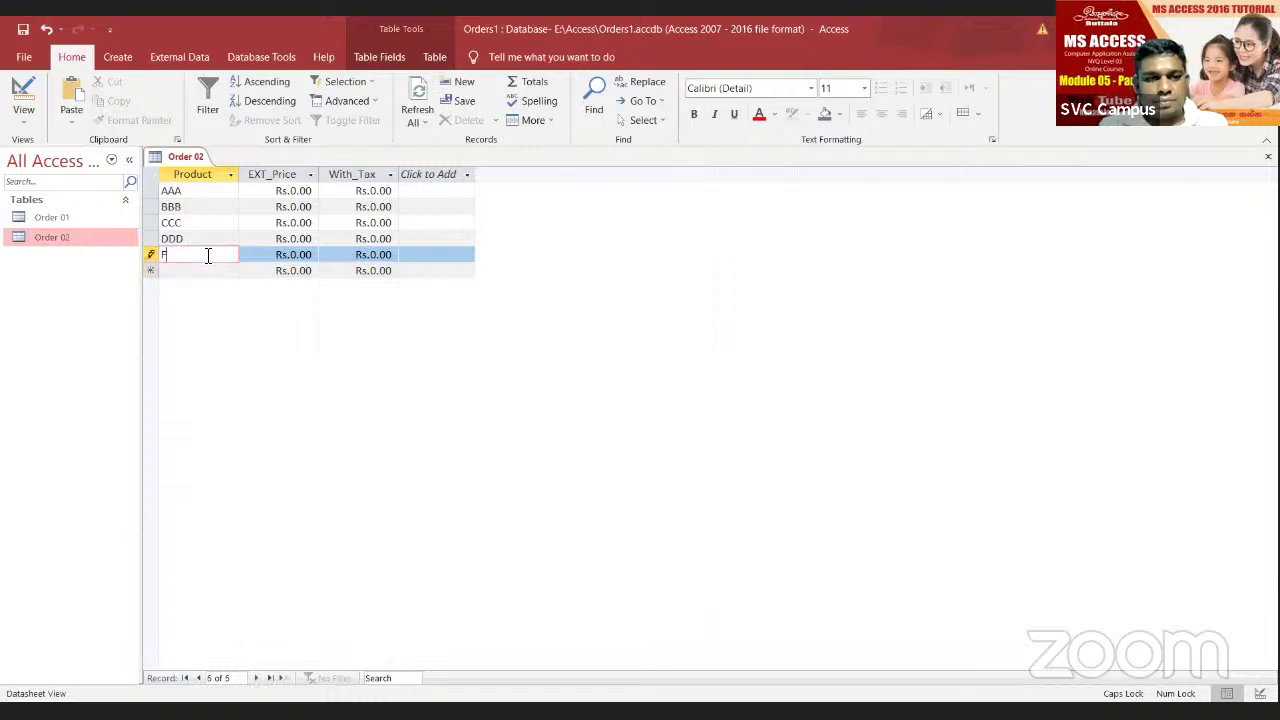
{"action": "type", "text": "EEE"}
{"action": "key", "text": "Tab"}
{"action": "key", "text": "Tab"}
{"action": "key", "text": "Tab"}
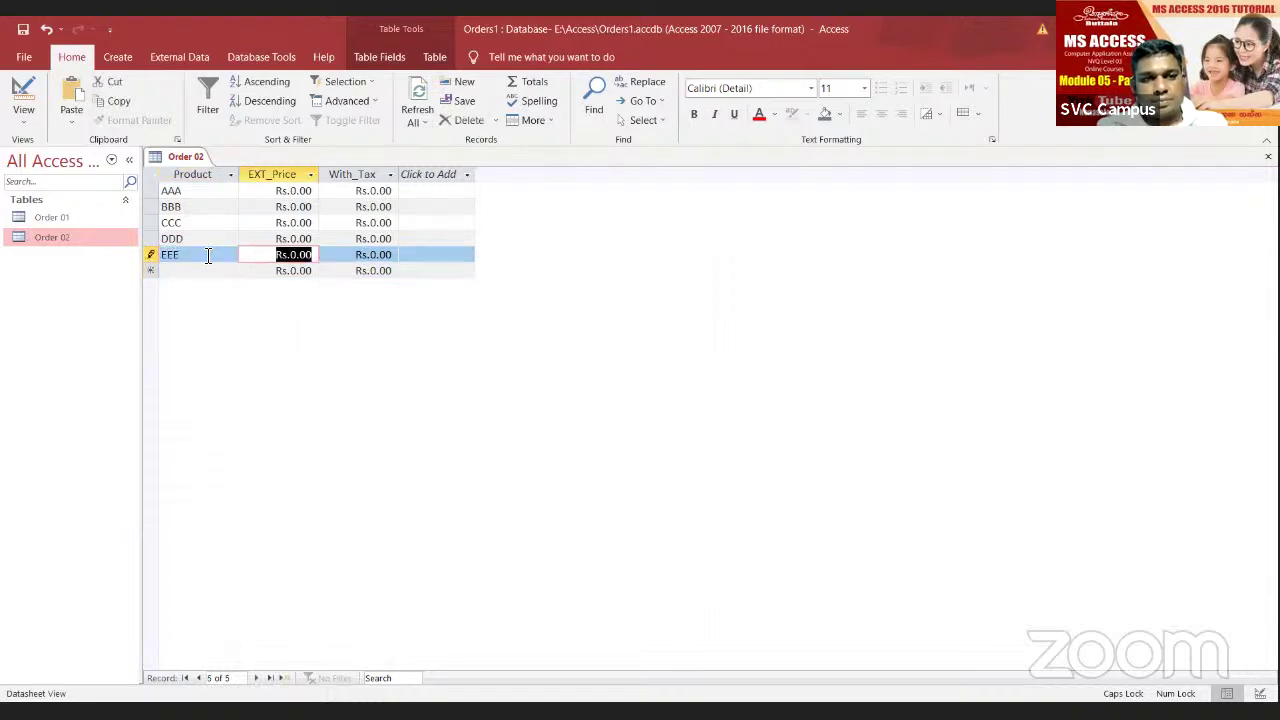
Step: Add records for products FFF, GGG and HHH to Order 02, keeping the default prices
{"action": "type", "text": "FFF"}
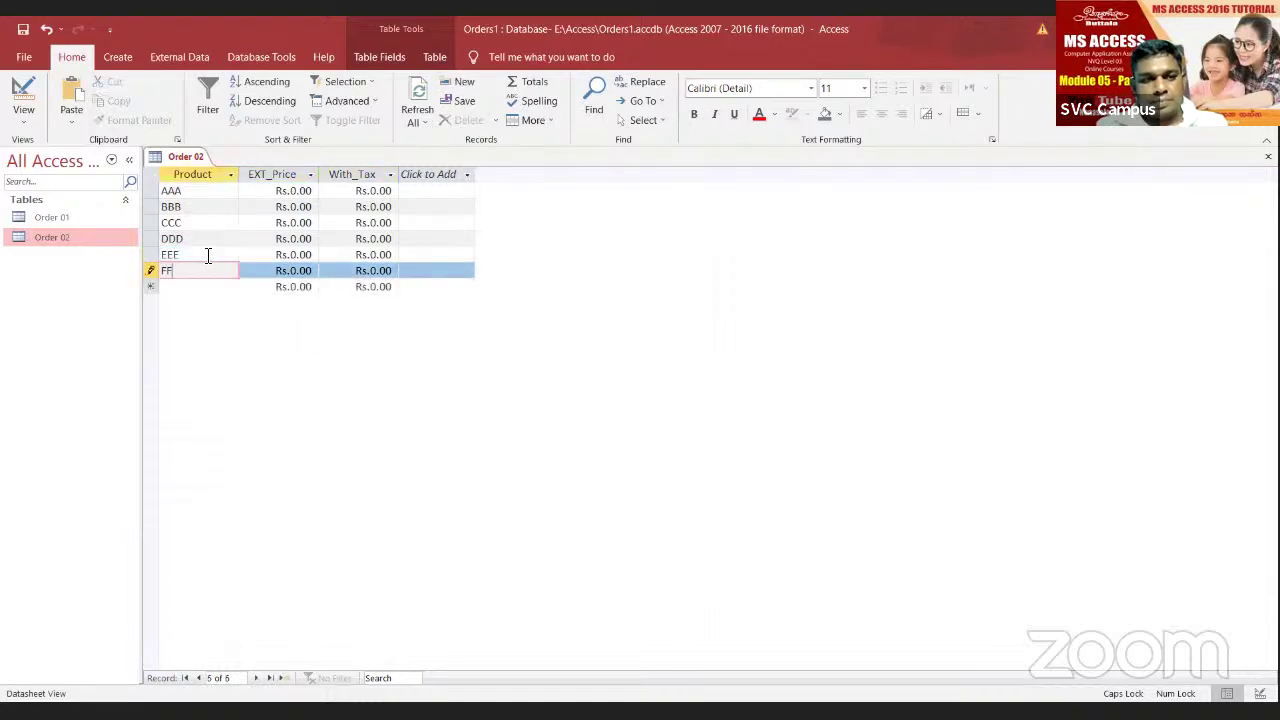
{"action": "key", "text": "Tab"}
{"action": "key", "text": "Tab"}
{"action": "key", "text": "Tab"}
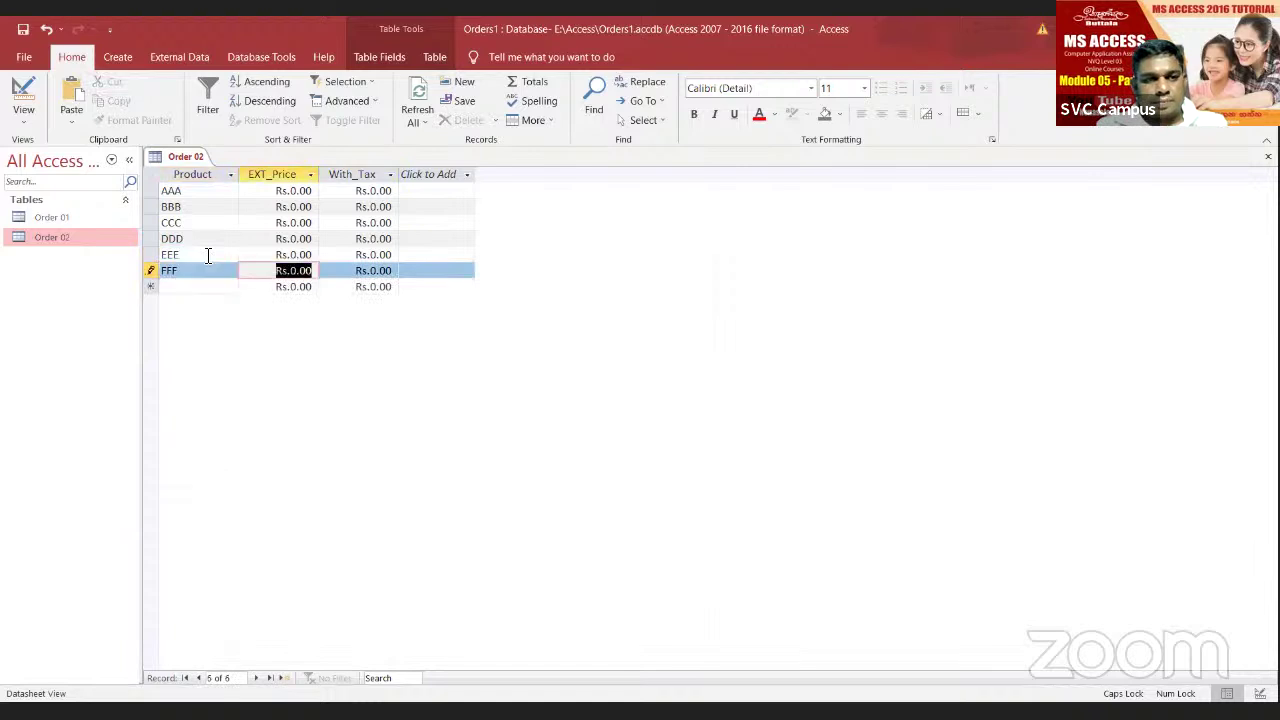
{"action": "type", "text": "GGG"}
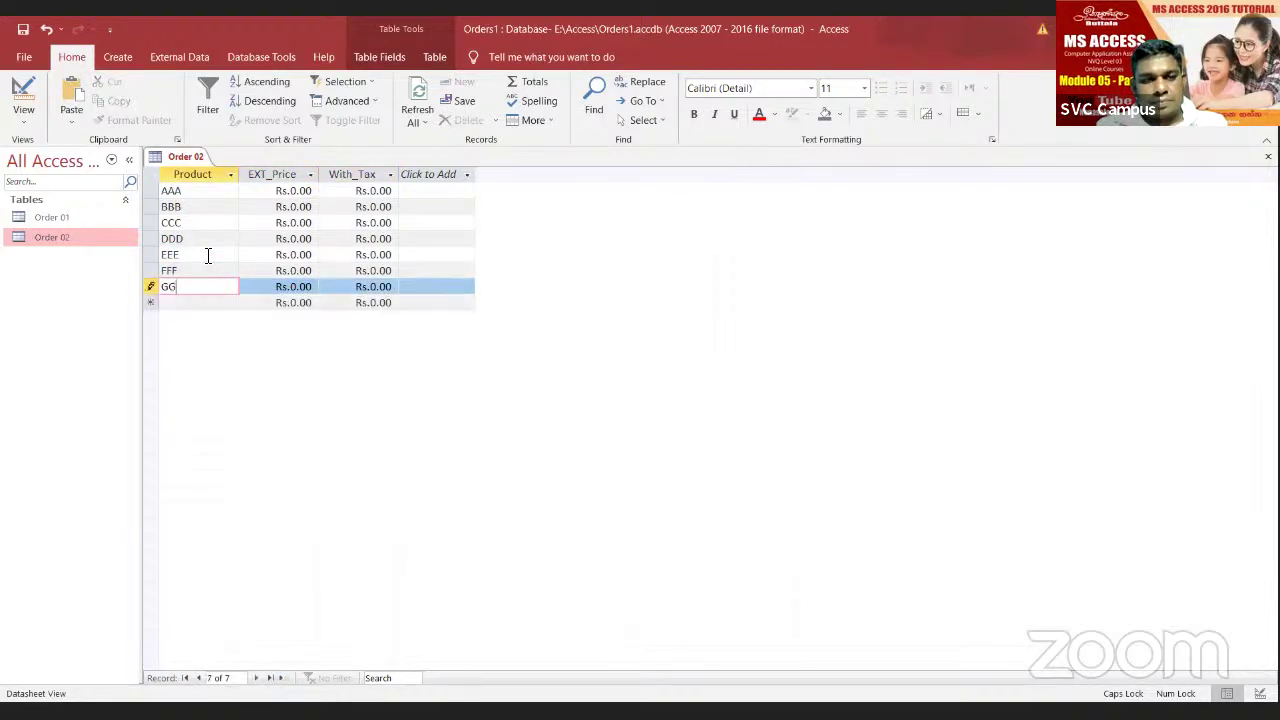
{"action": "key", "text": "Tab"}
{"action": "key", "text": "Tab"}
{"action": "key", "text": "Tab"}
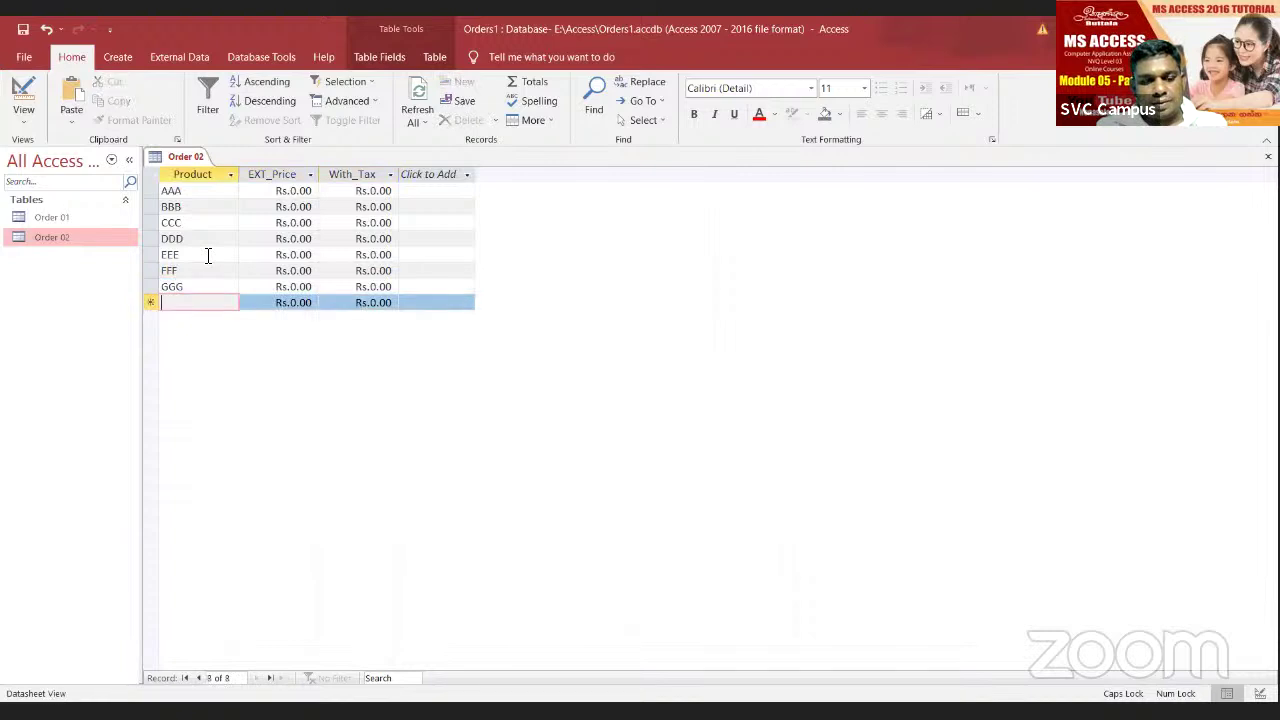
{"action": "type", "text": "HHH"}
{"action": "key", "text": "Tab"}
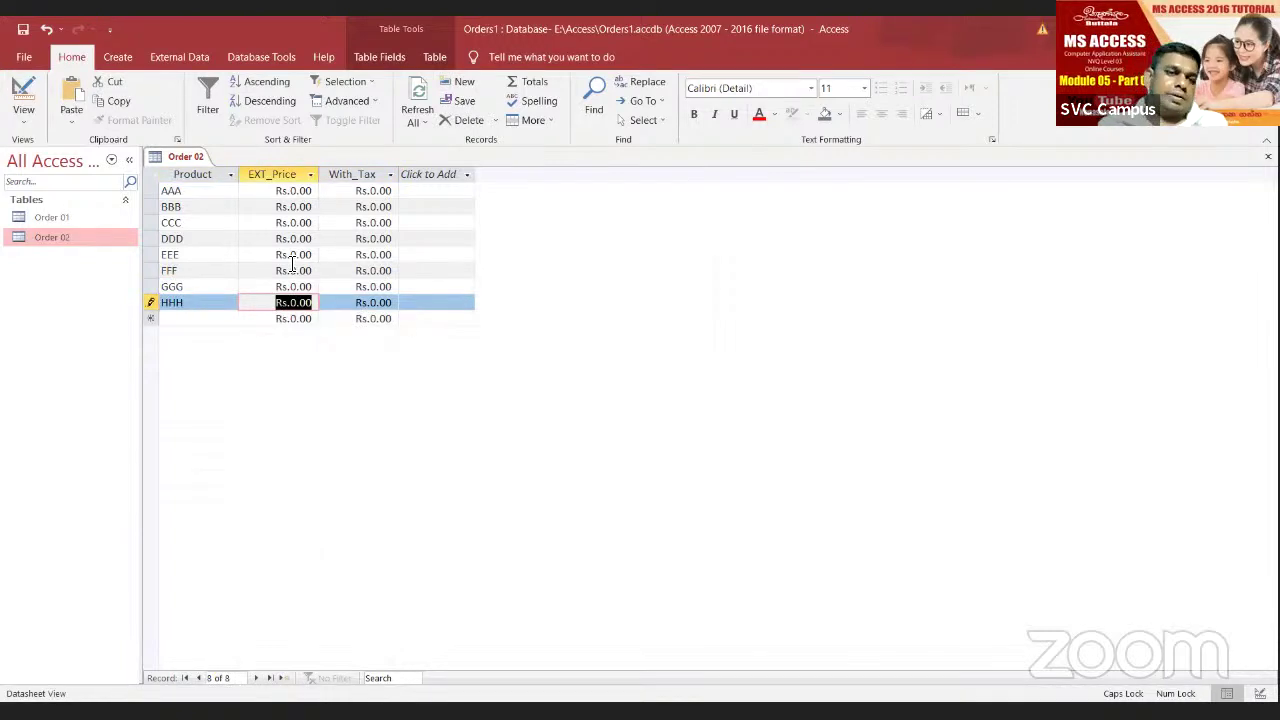
{"action": "key", "text": "Tab"}
{"action": "key", "text": "Tab"}
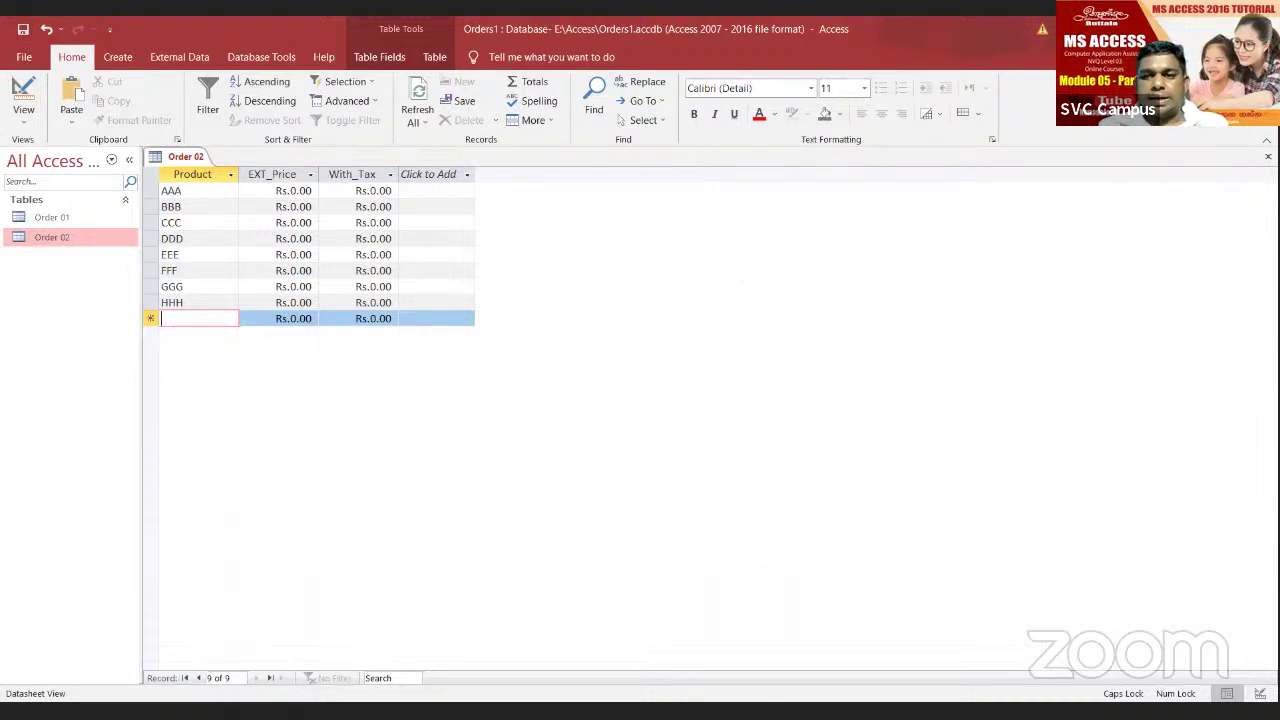
Step: Close and reopen the Order 02 table to review its records, and briefly open Order 01 to view its data
{"action": "left_click", "coordinate": [1268, 157]}
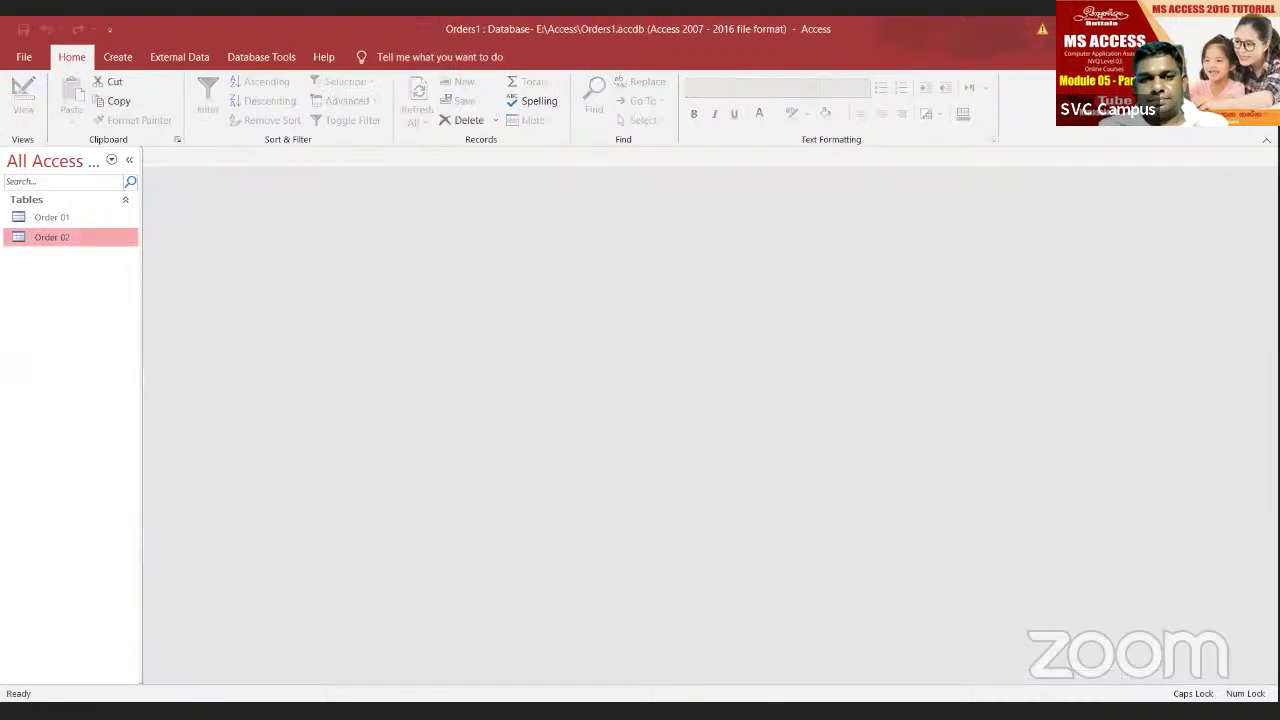
{"action": "double_click", "coordinate": [51, 240]}
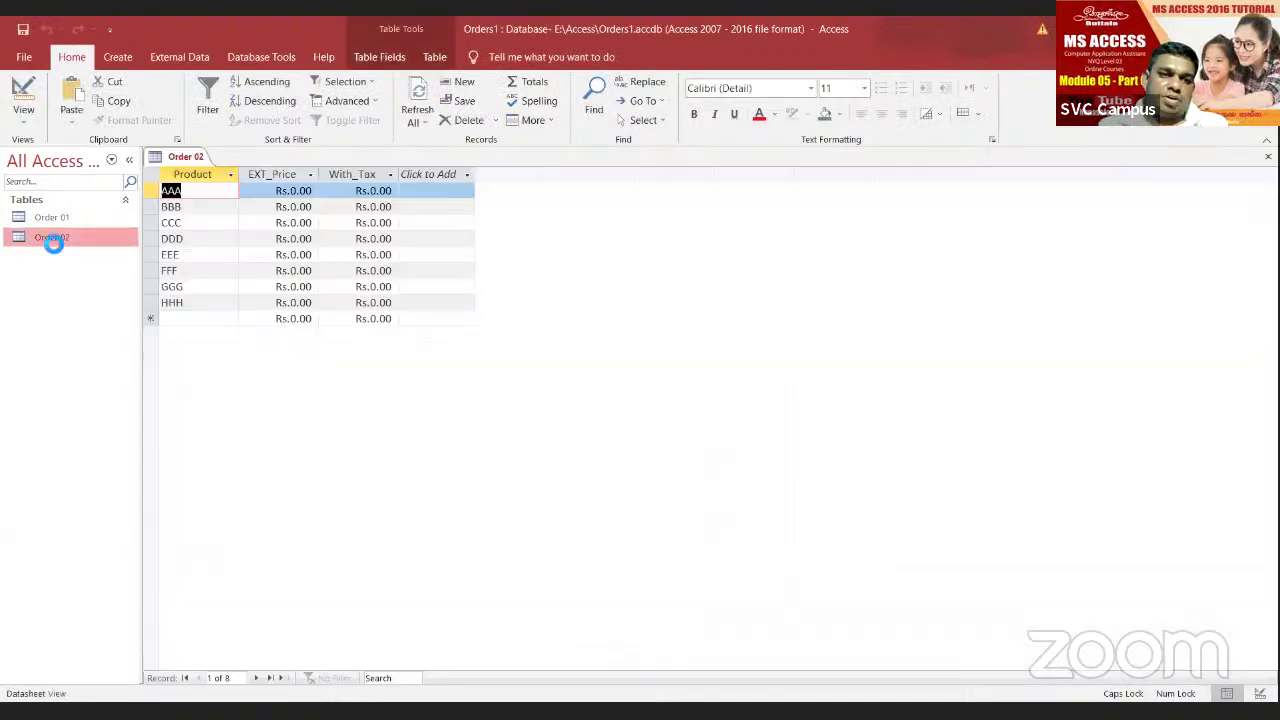
{"action": "double_click", "coordinate": [48, 218]}
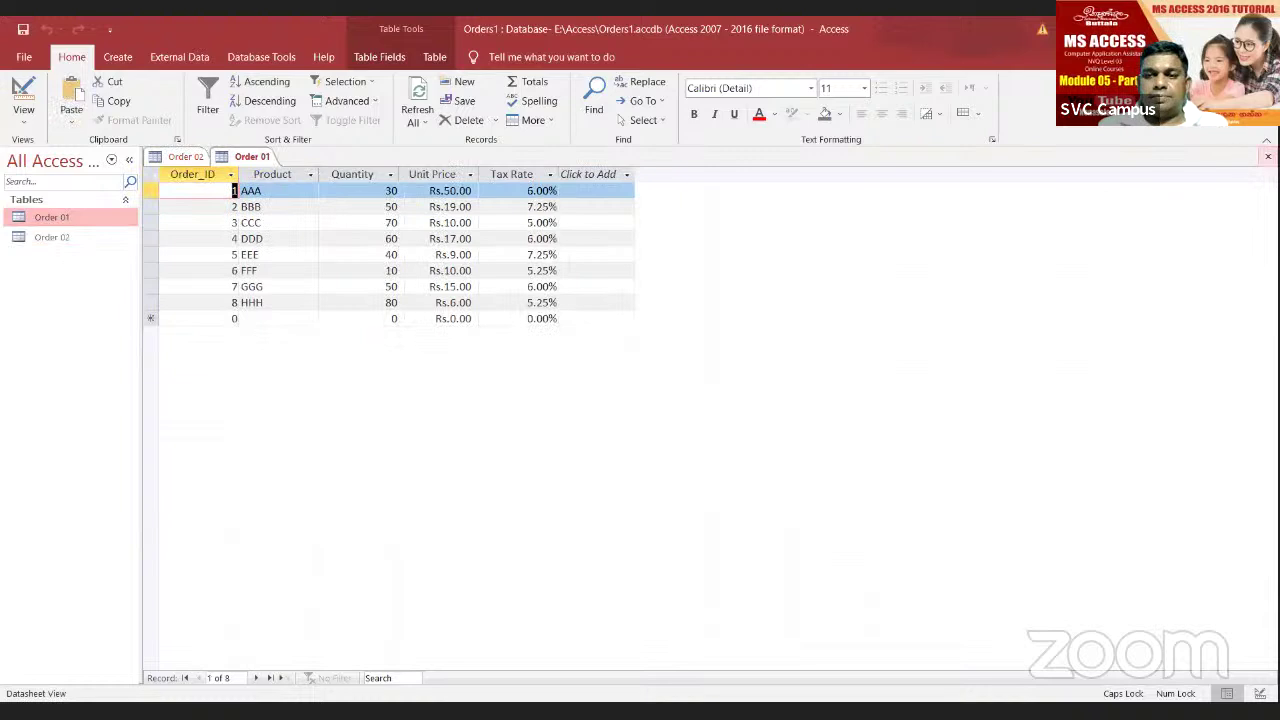
{"action": "left_click", "coordinate": [1268, 157]}
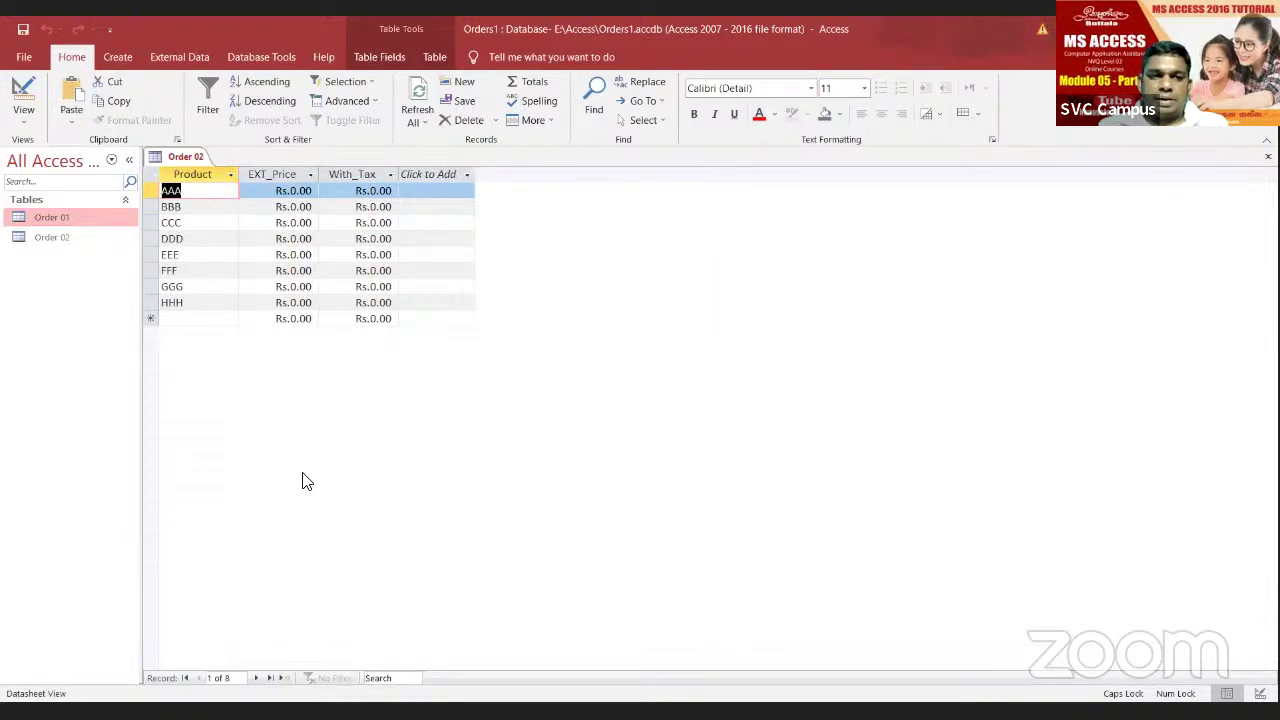
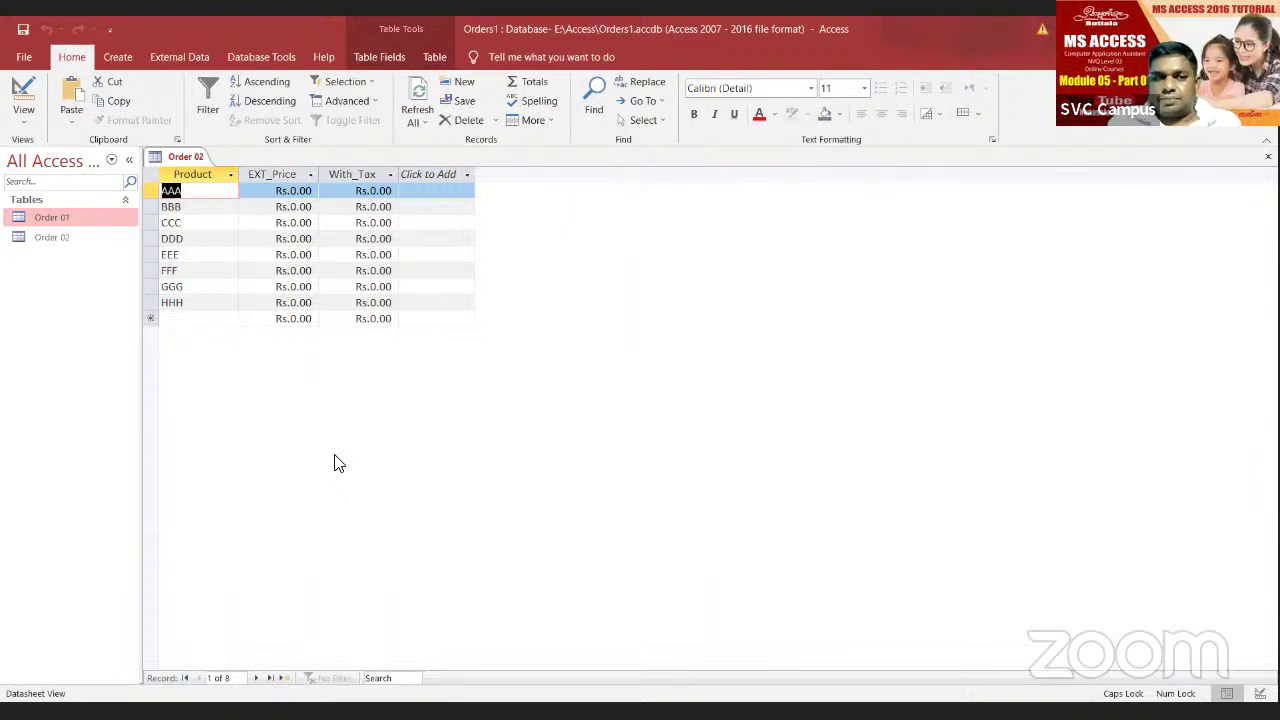
Step: Open Order 01 again, select its Product column and compare it with the Product column in Order 02
{"action": "left_click", "coordinate": [60, 238]}
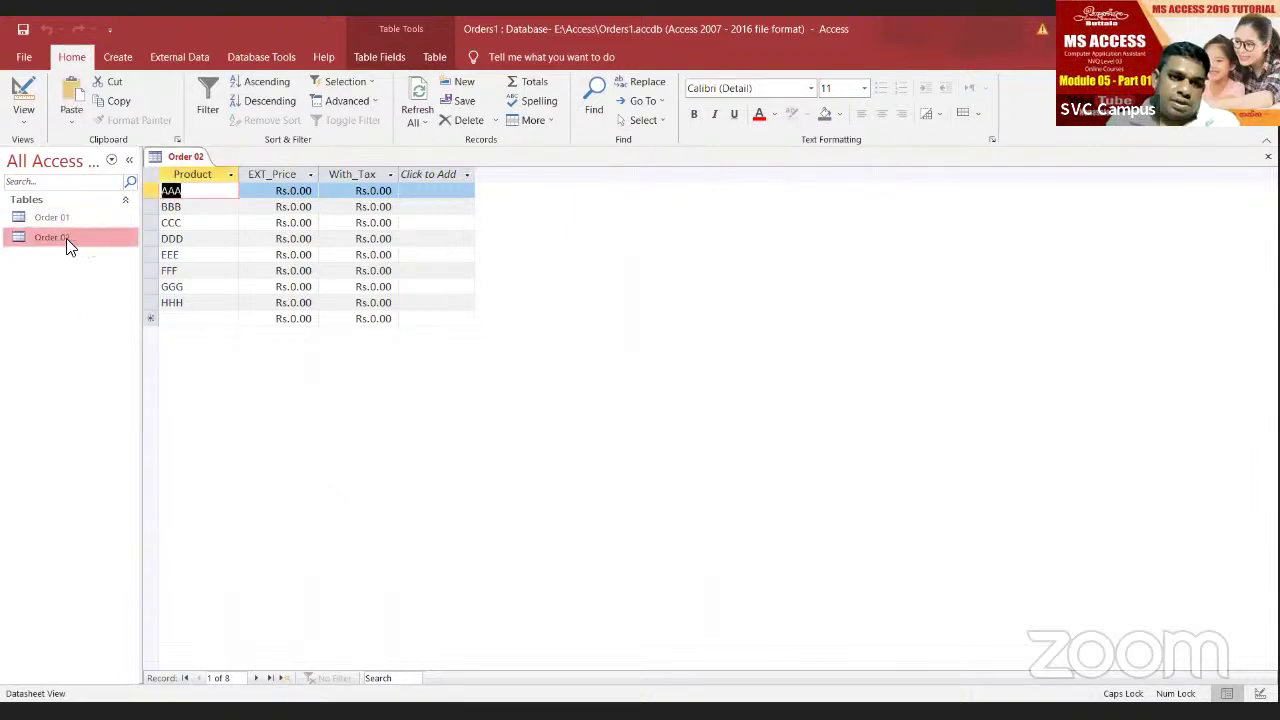
{"action": "double_click", "coordinate": [43, 216]}
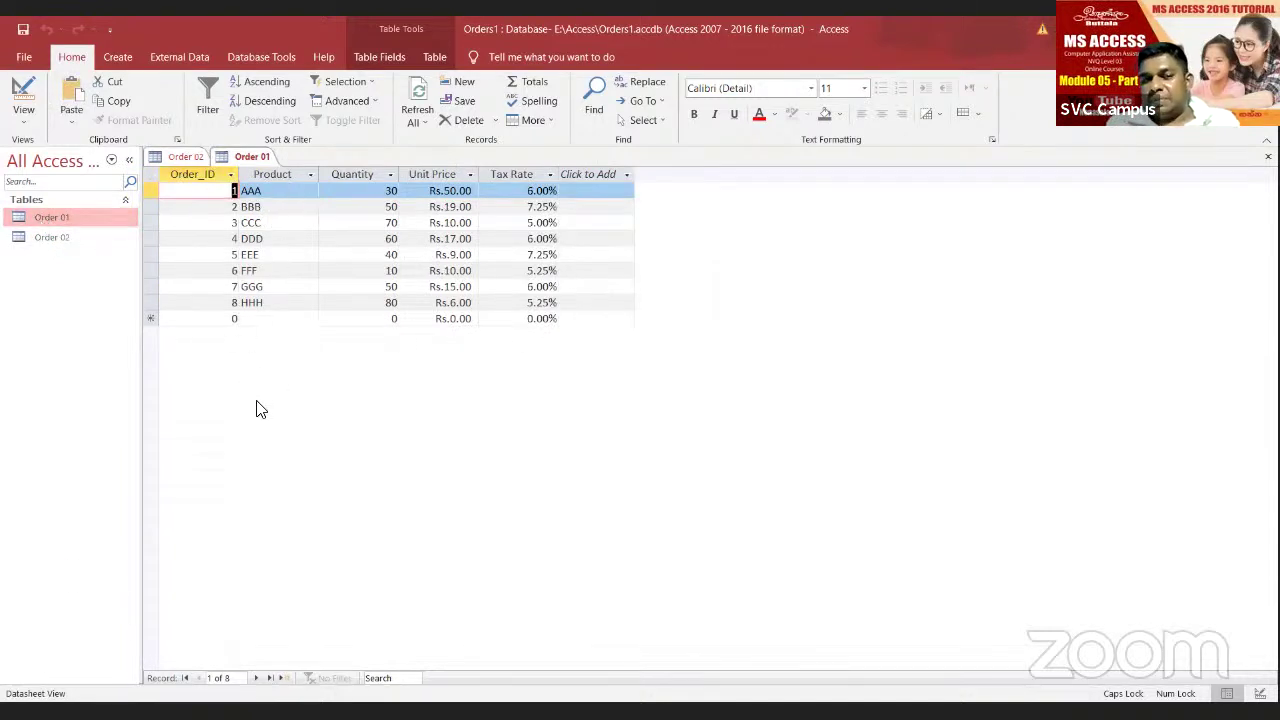
{"action": "left_click", "coordinate": [272, 176]}
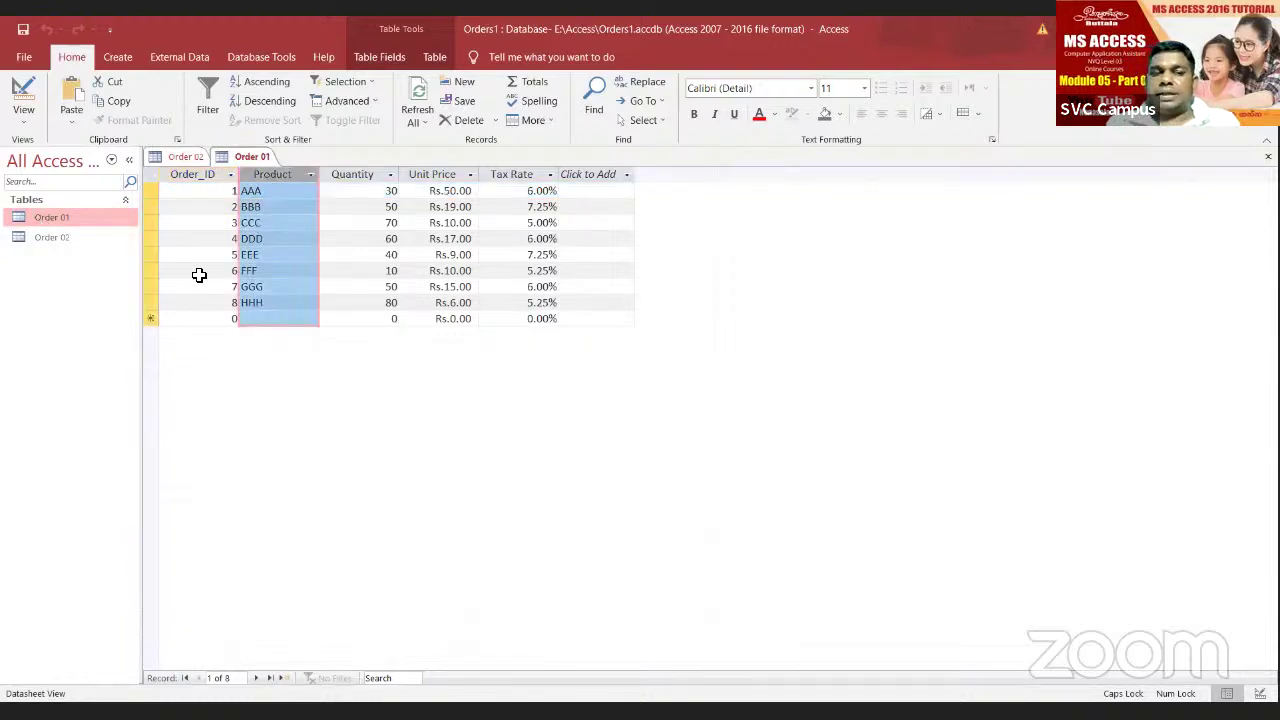
{"action": "left_click", "coordinate": [178, 158]}
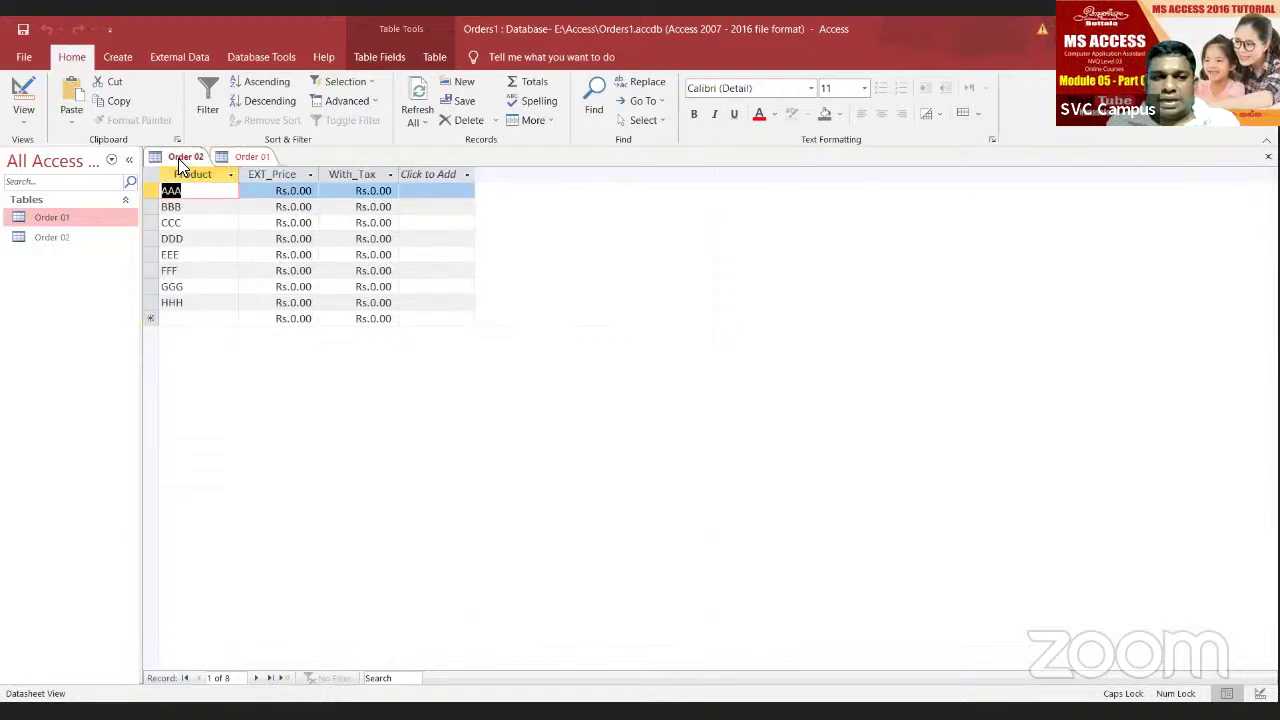
Step: Select the Product column in Order 02 and check its entries against the Product column in Order 01
{"action": "left_click", "coordinate": [185, 174]}
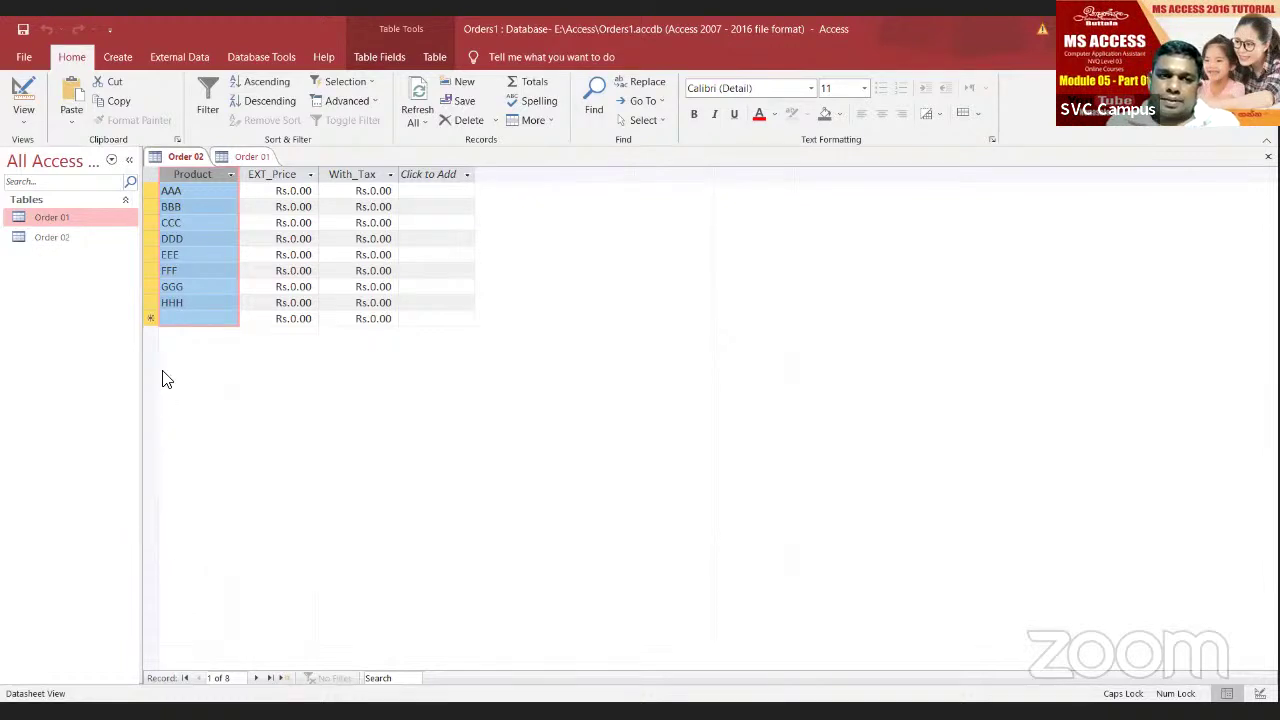
{"action": "left_click", "coordinate": [251, 157]}
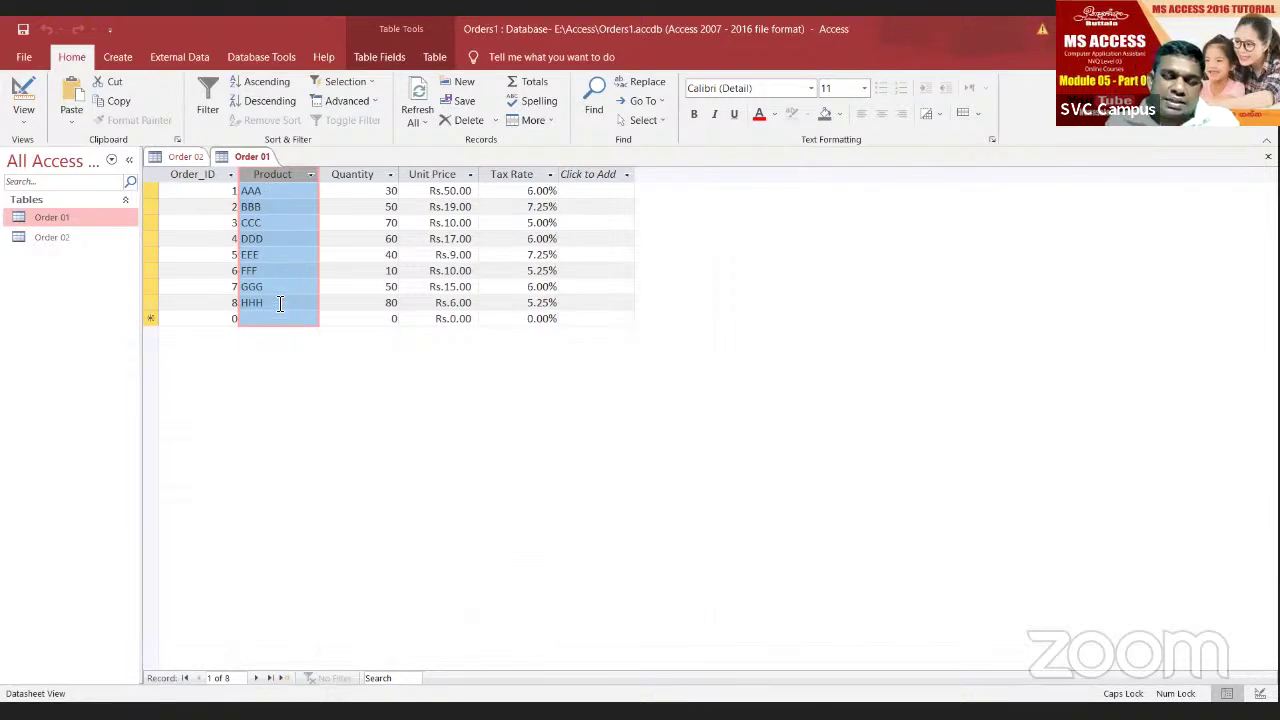
{"action": "left_click", "coordinate": [186, 158]}
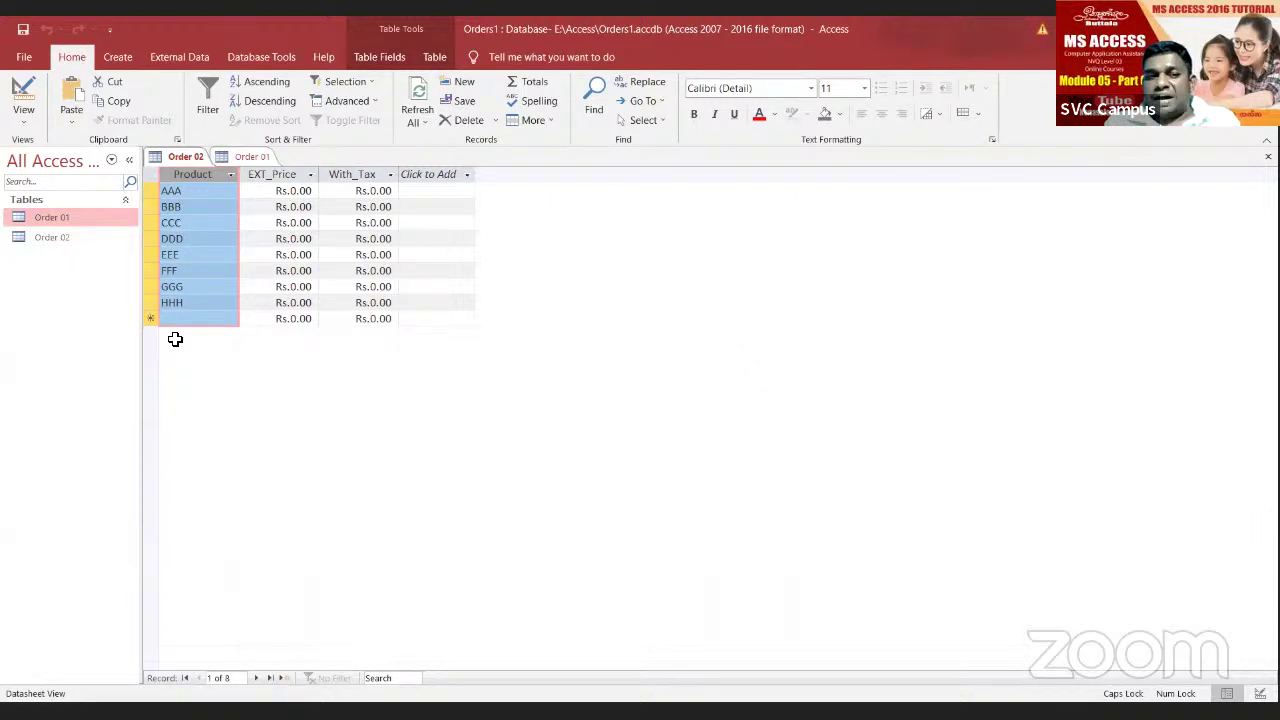
{"action": "left_click", "coordinate": [252, 159]}
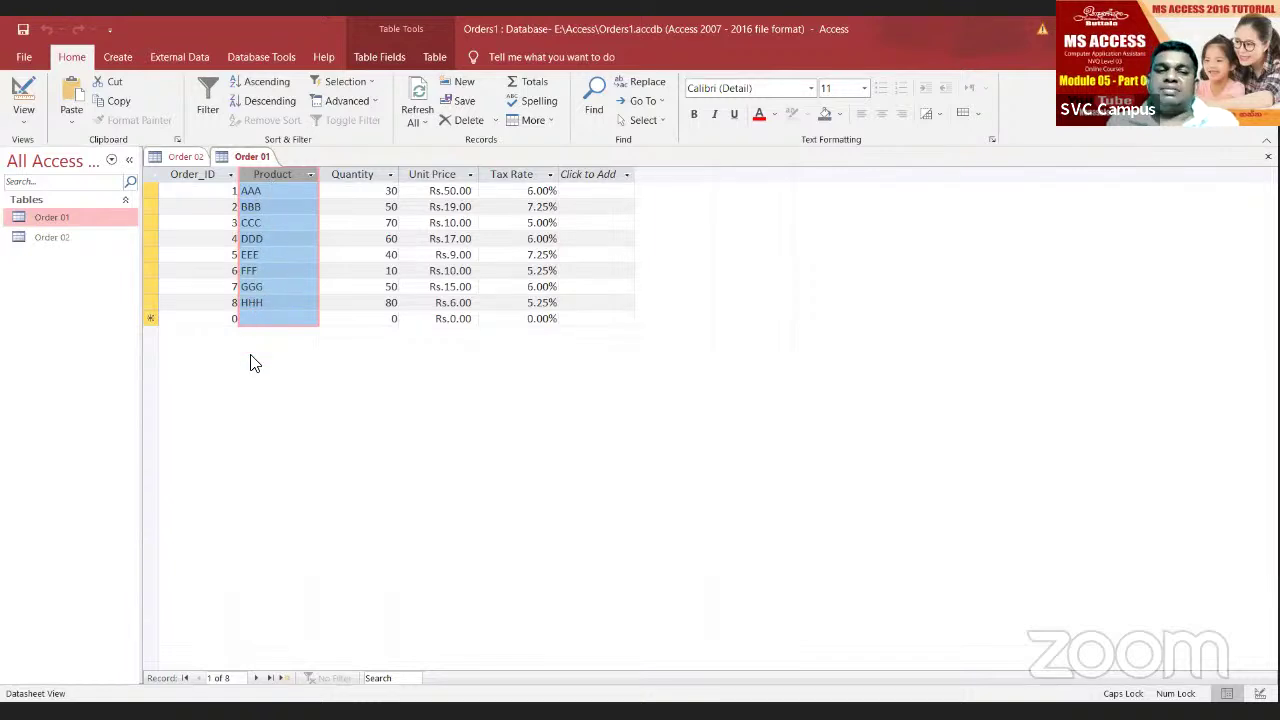
{"action": "left_click", "coordinate": [190, 158]}
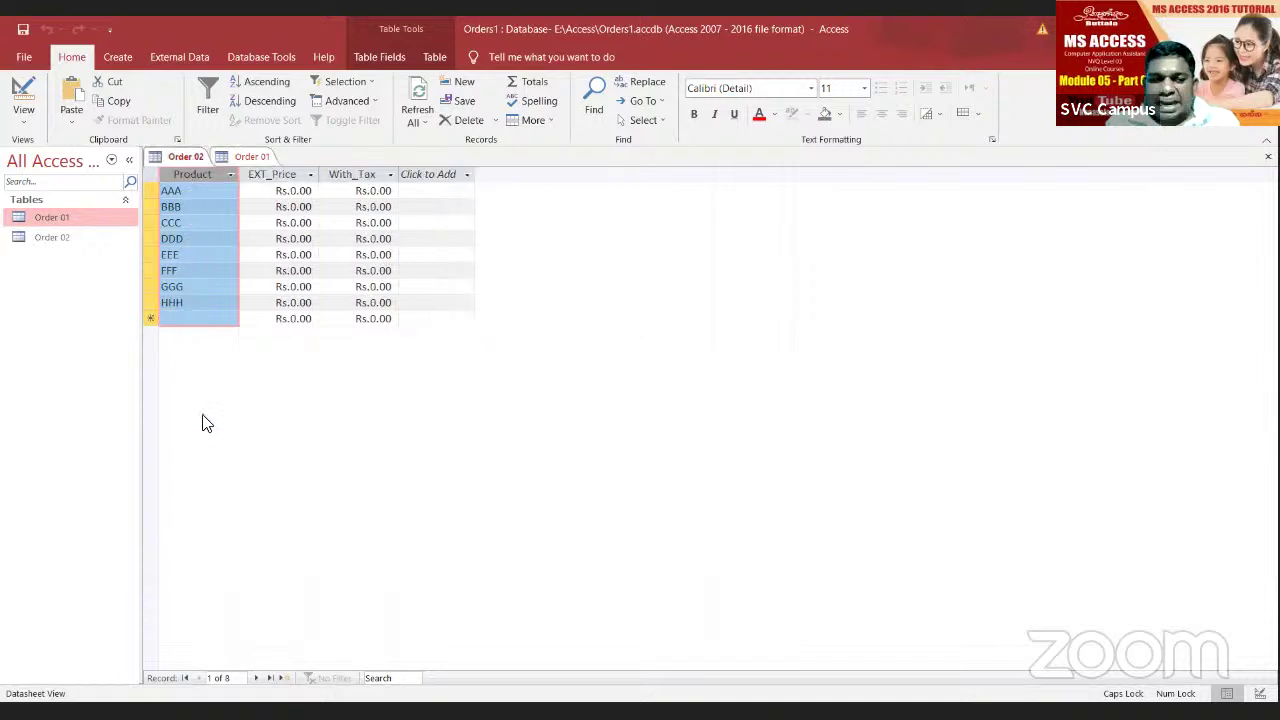
{"action": "left_click", "coordinate": [194, 319]}
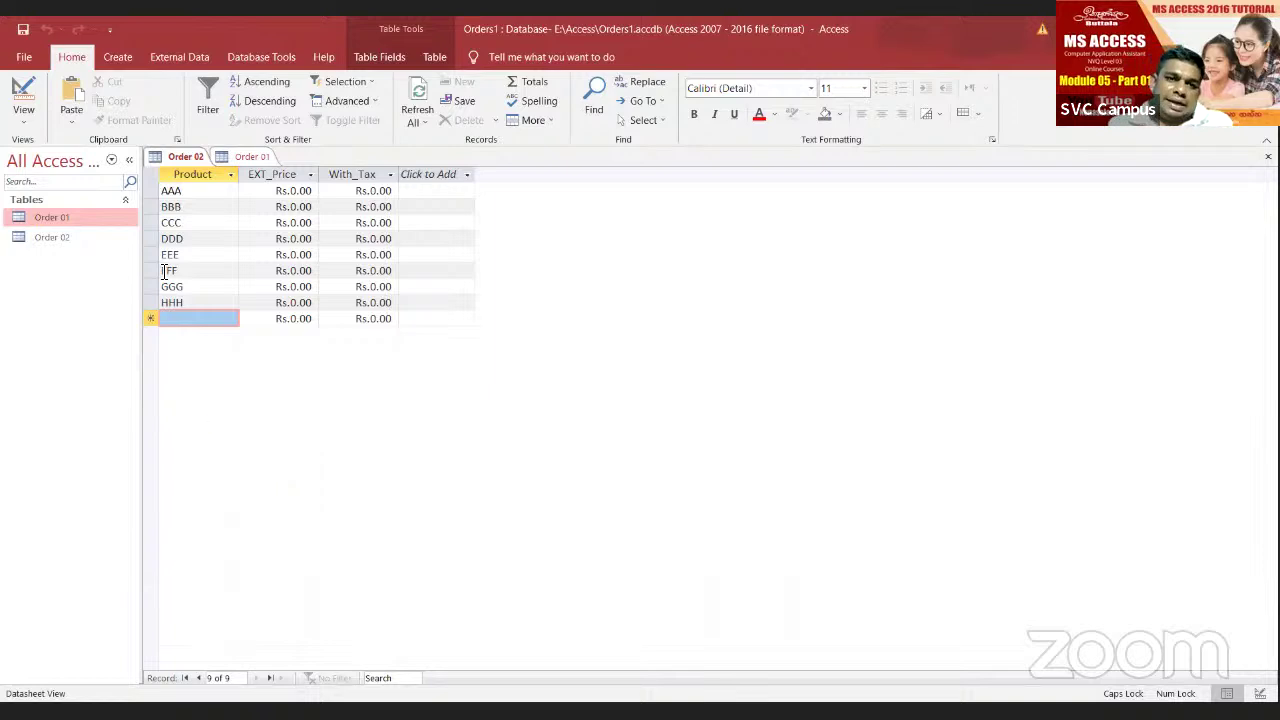
Step: Add the Order 01 and Order 02 tables to the Relationships layout, and close it with the layout changes saved
{"action": "left_click", "coordinate": [256, 60]}
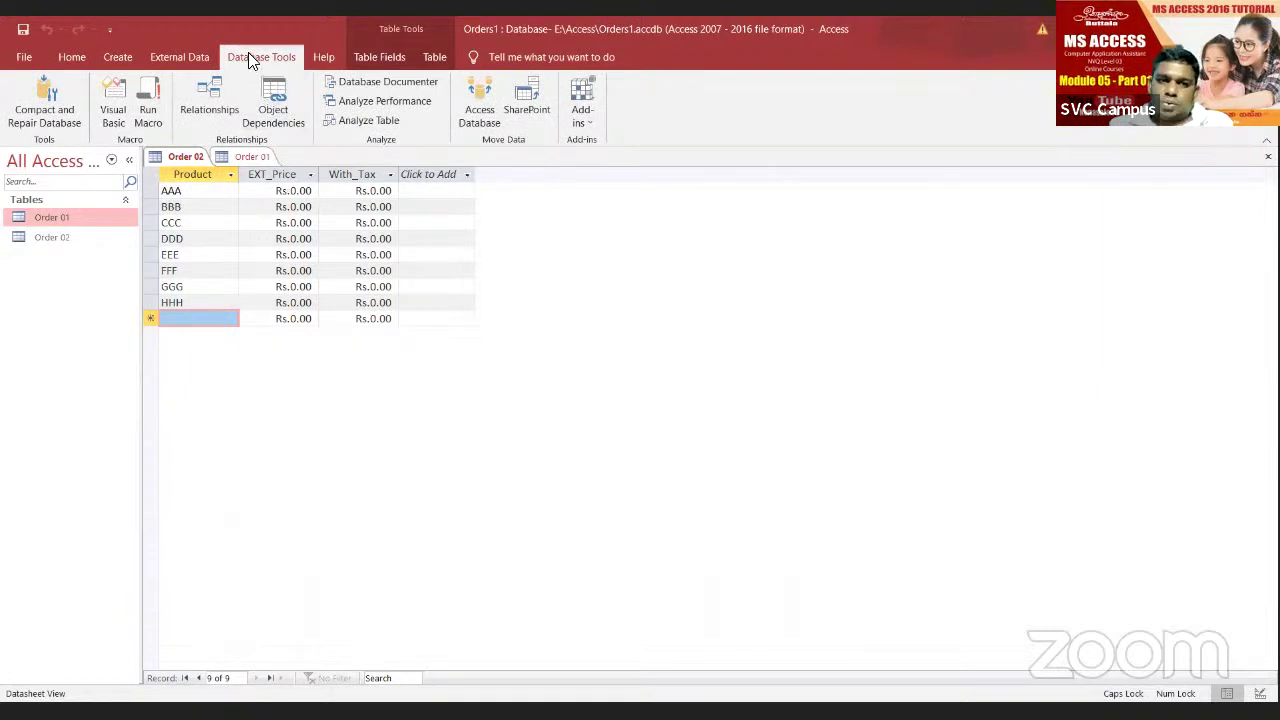
{"action": "left_click", "coordinate": [212, 100]}
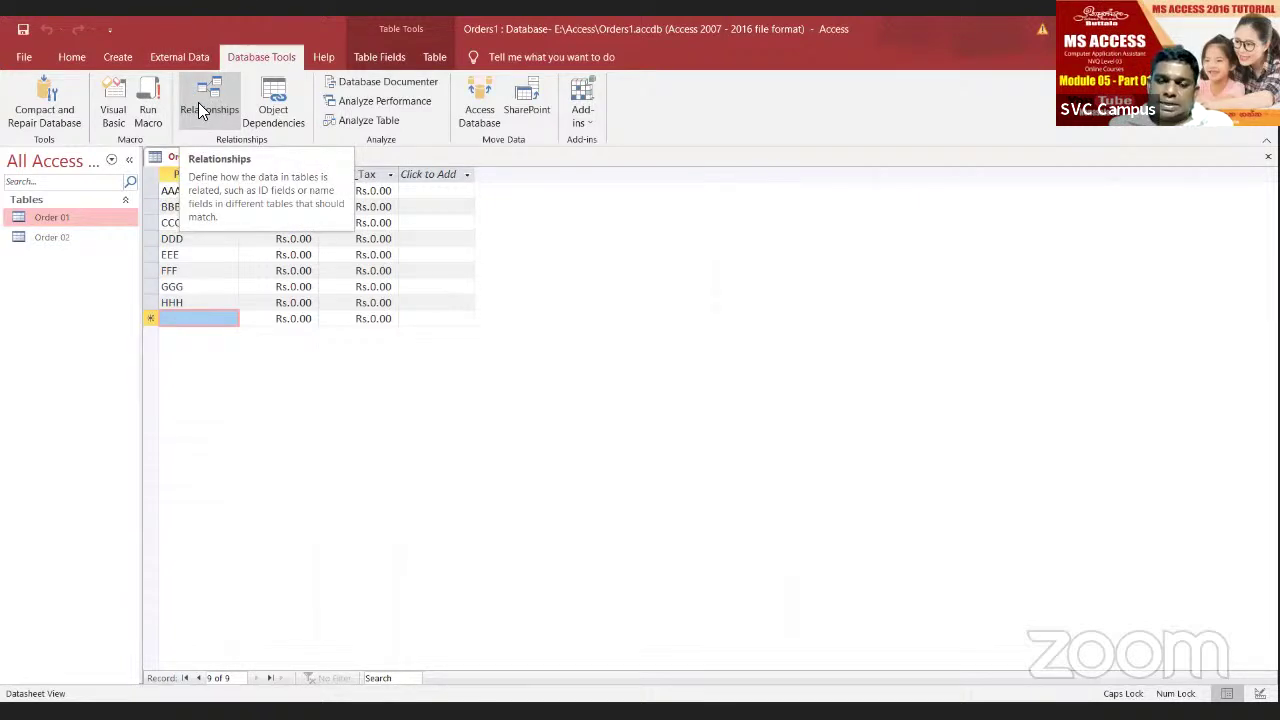
{"action": "left_click", "coordinate": [198, 102]}
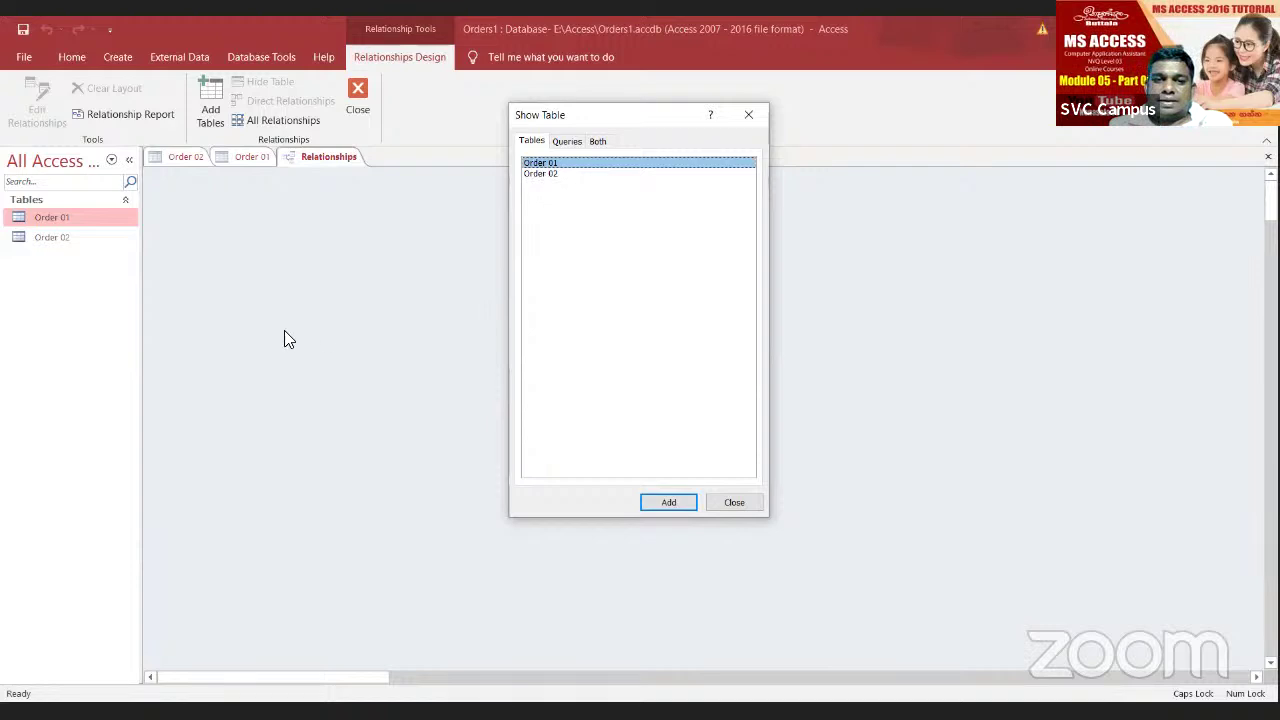
{"action": "left_click", "coordinate": [660, 502]}
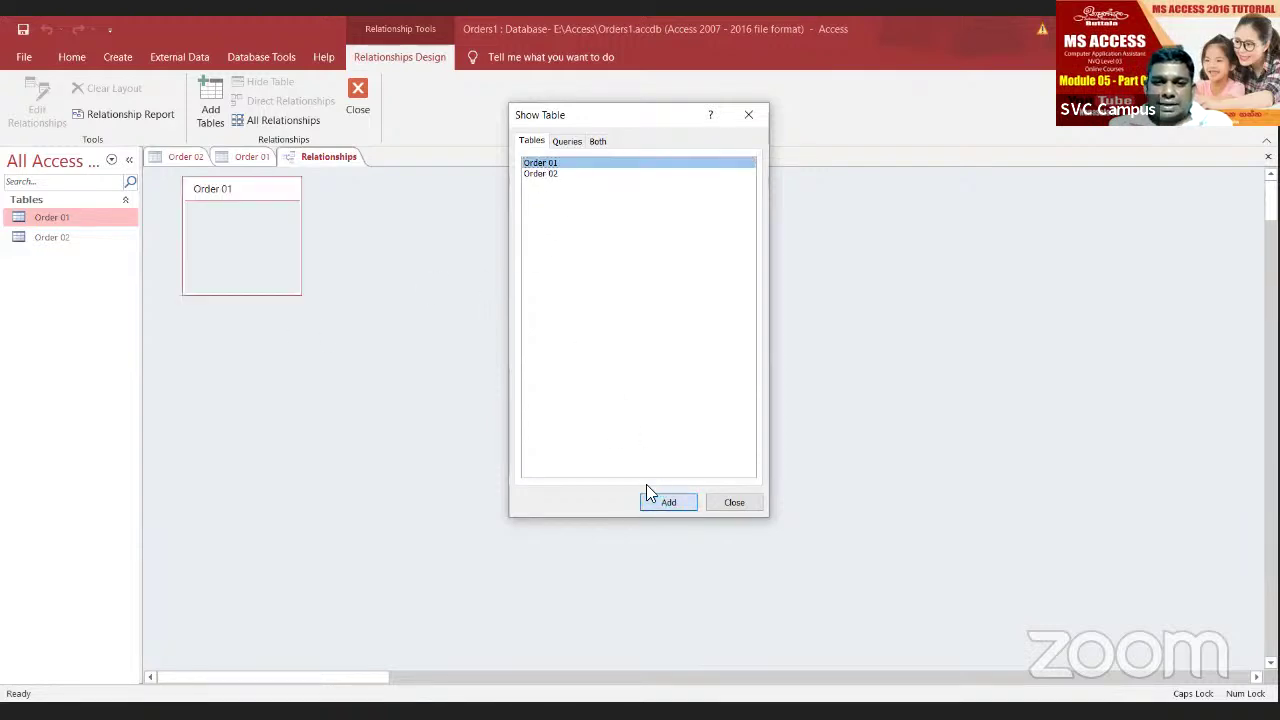
{"action": "left_click", "coordinate": [548, 175]}
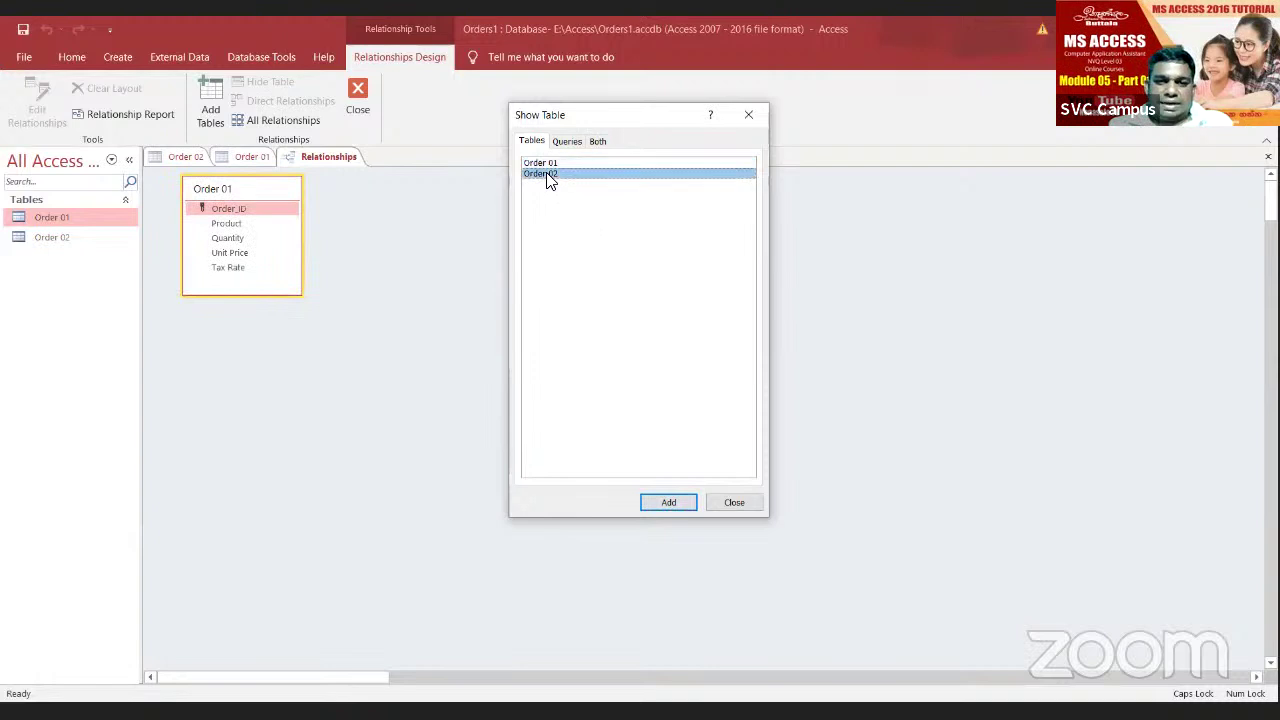
{"action": "left_click", "coordinate": [667, 504]}
{"action": "left_click", "coordinate": [734, 500]}
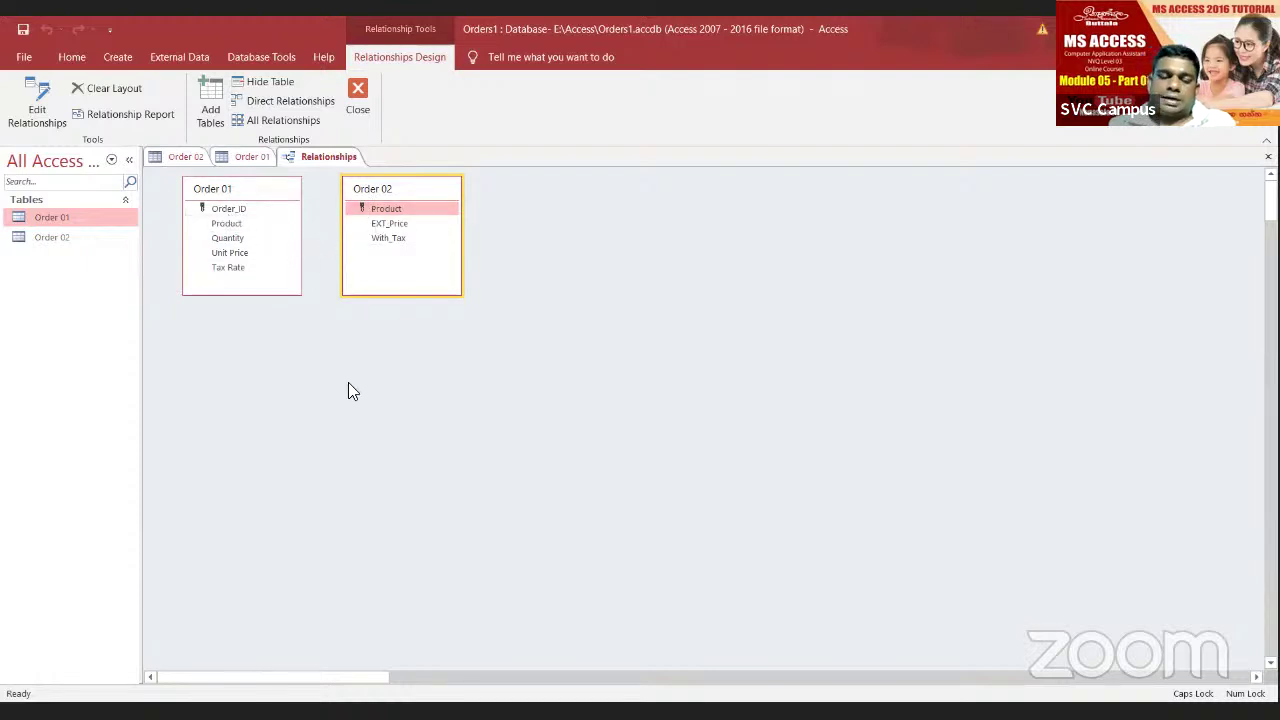
{"action": "left_click", "coordinate": [357, 100]}
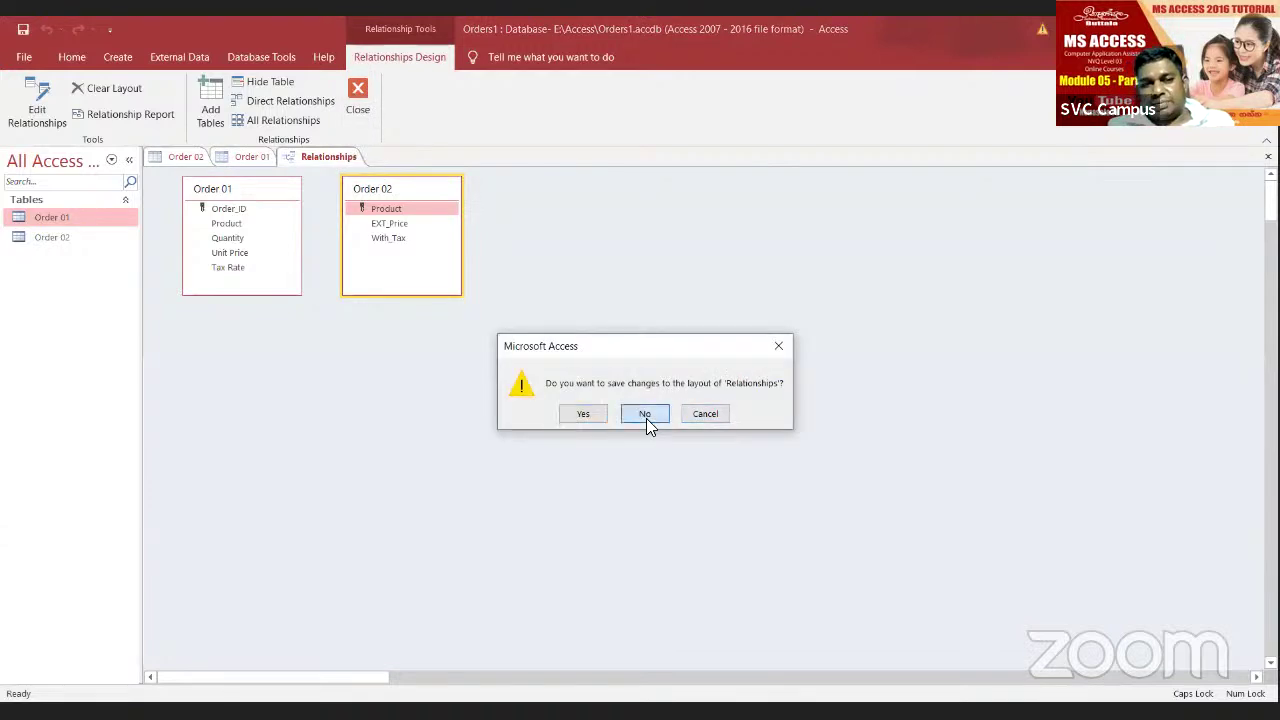
{"action": "left_click", "coordinate": [600, 422]}
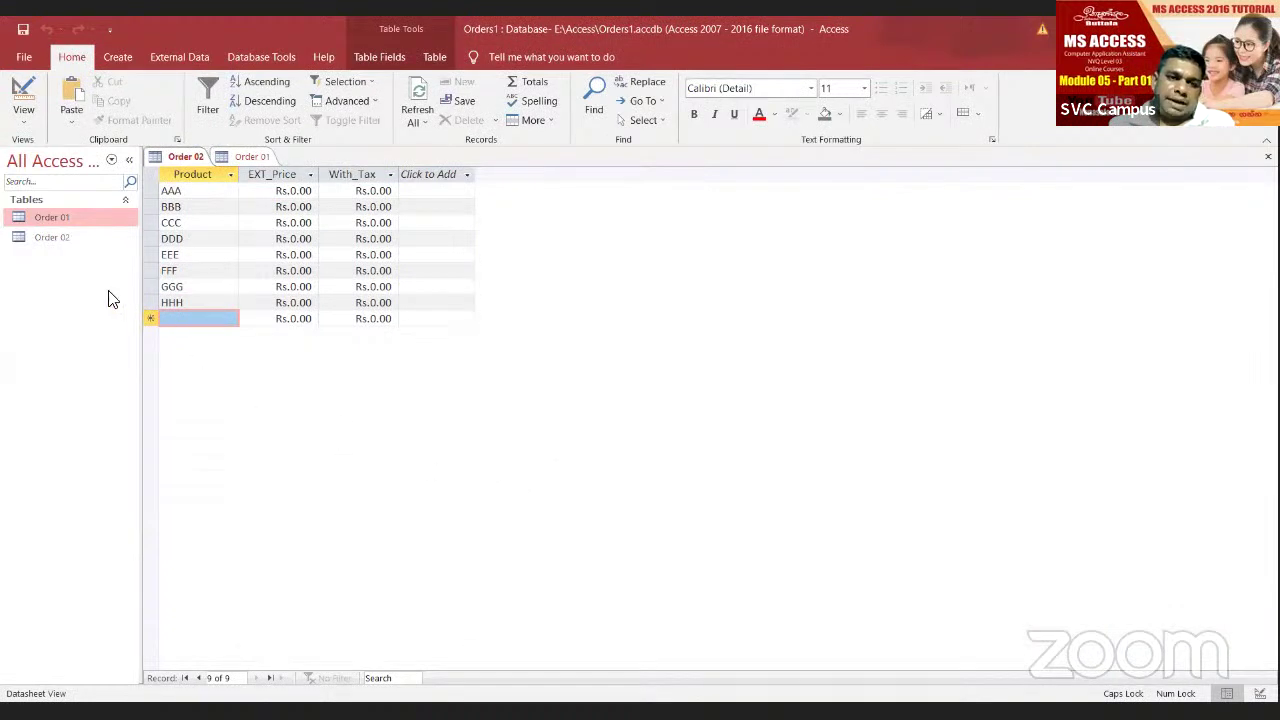
Step: In the design of Order 01, make Product the primary key in place of Order_ID and save the table
{"action": "right_click", "coordinate": [66, 214]}
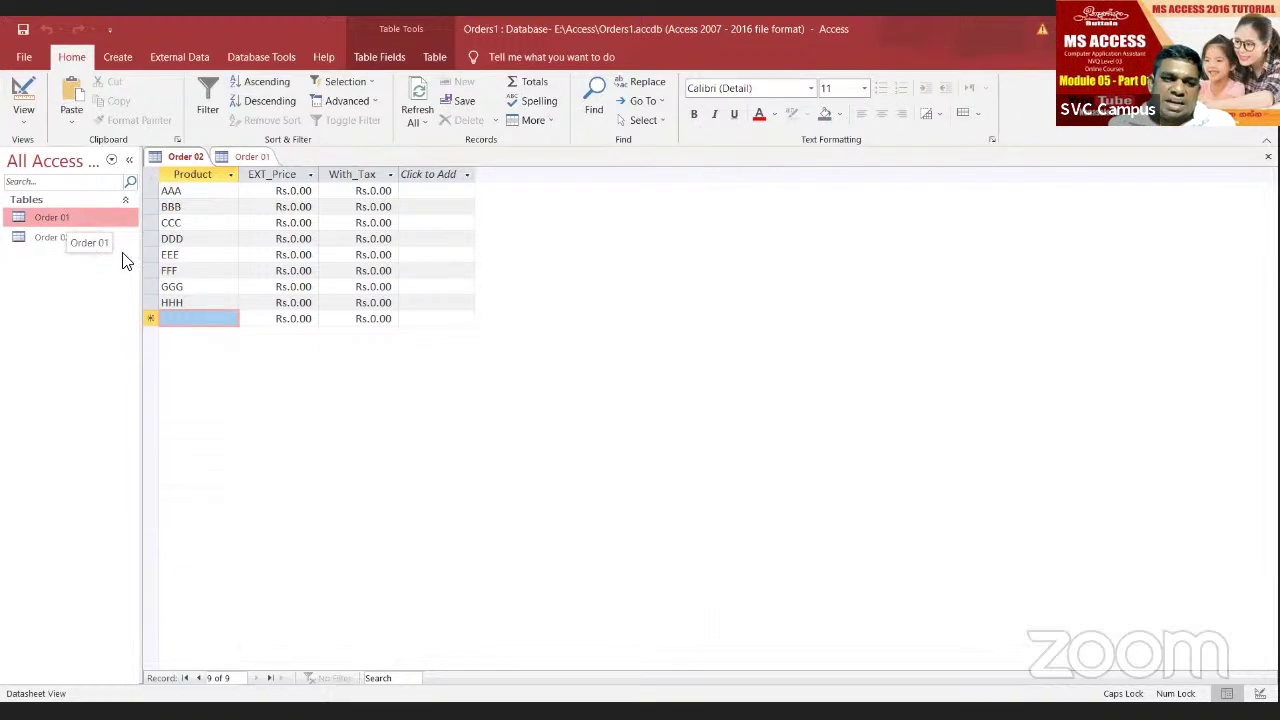
{"action": "left_click", "coordinate": [44, 216]}
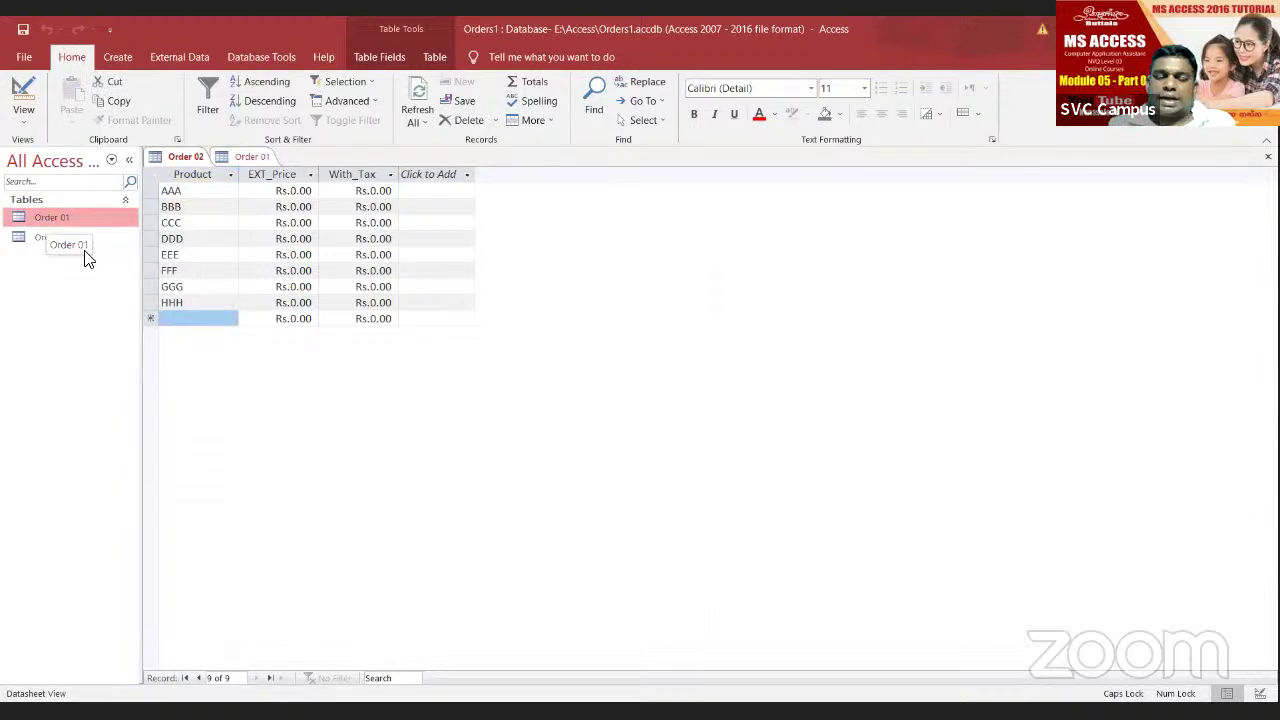
{"action": "right_click", "coordinate": [52, 217]}
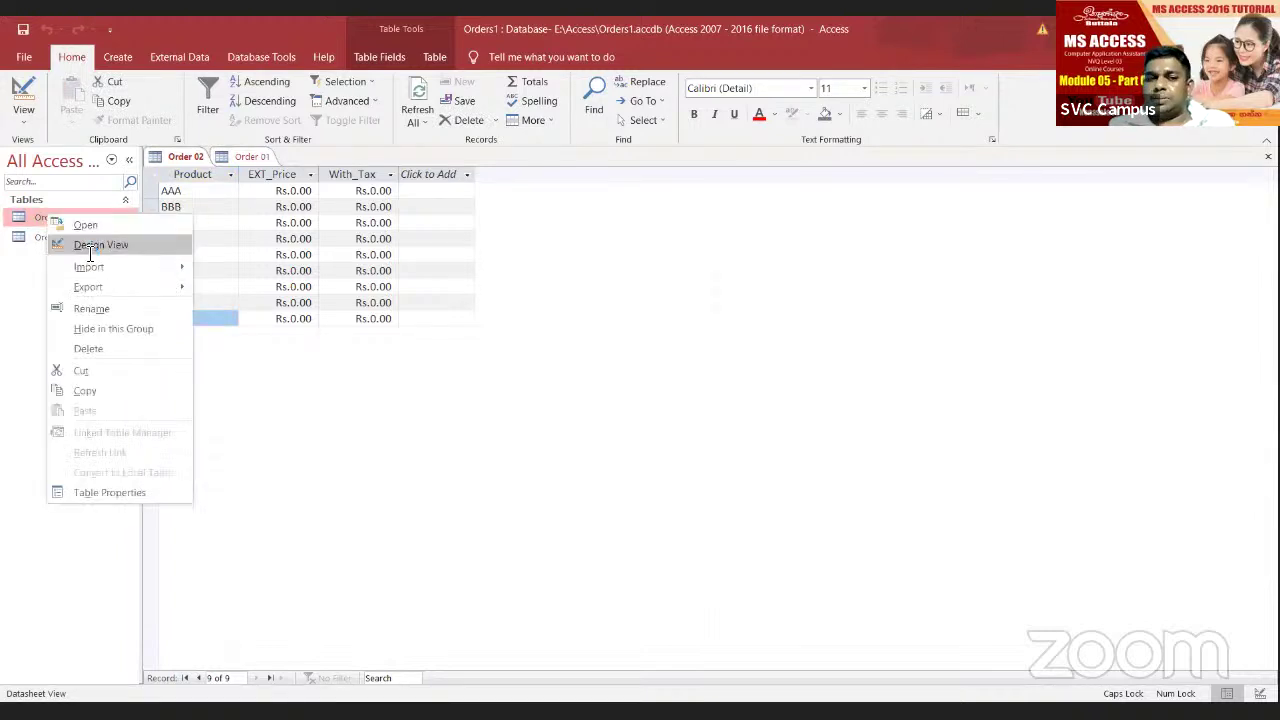
{"action": "left_click", "coordinate": [90, 248]}
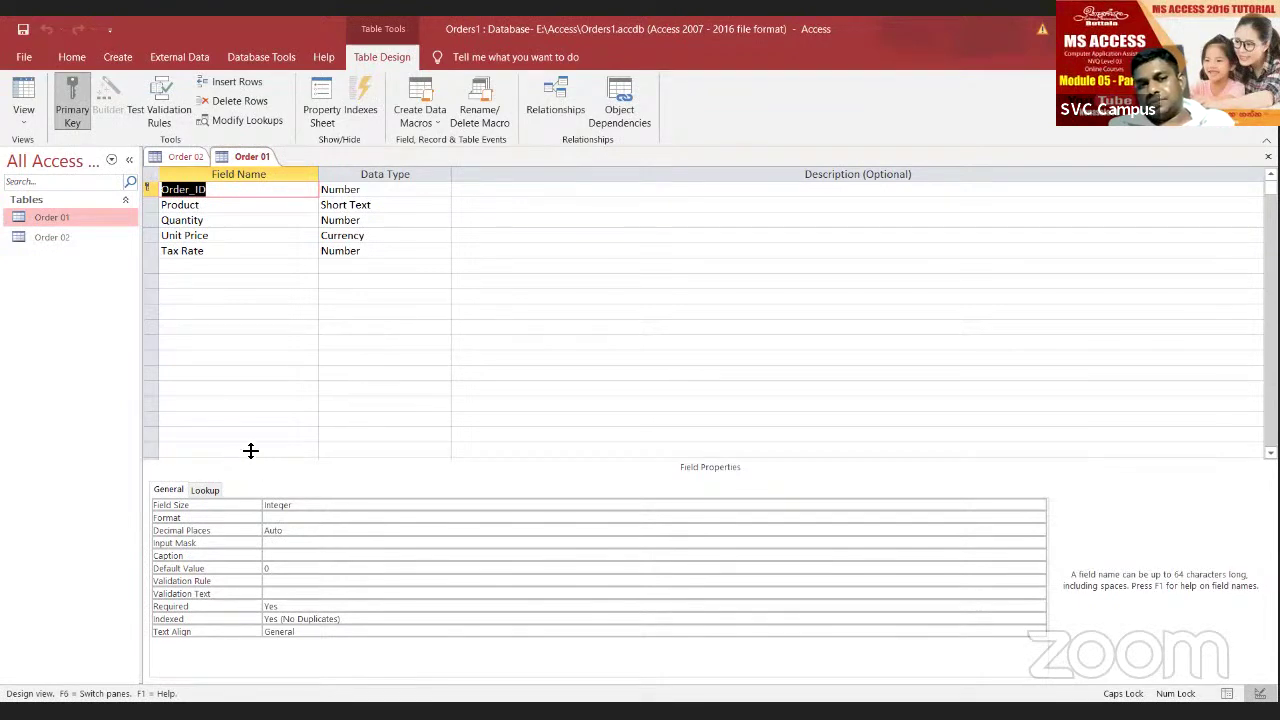
{"action": "left_click", "coordinate": [22, 100]}
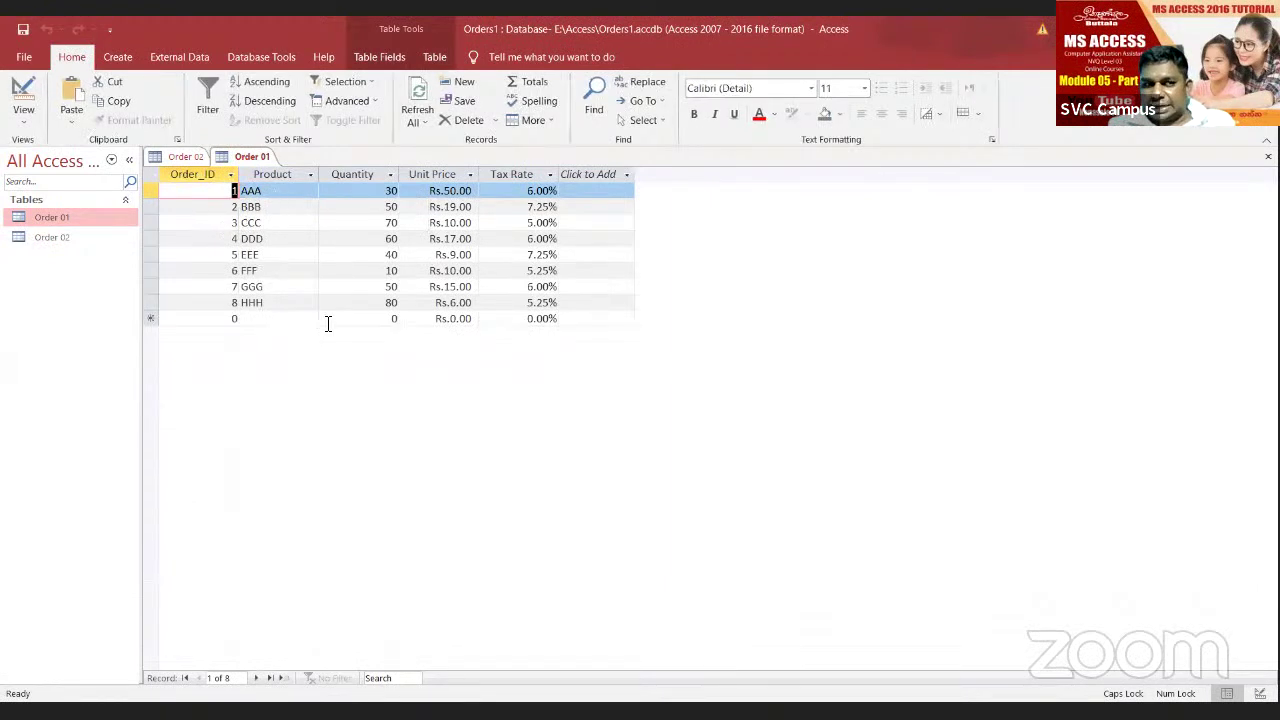
{"action": "left_click", "coordinate": [26, 97]}
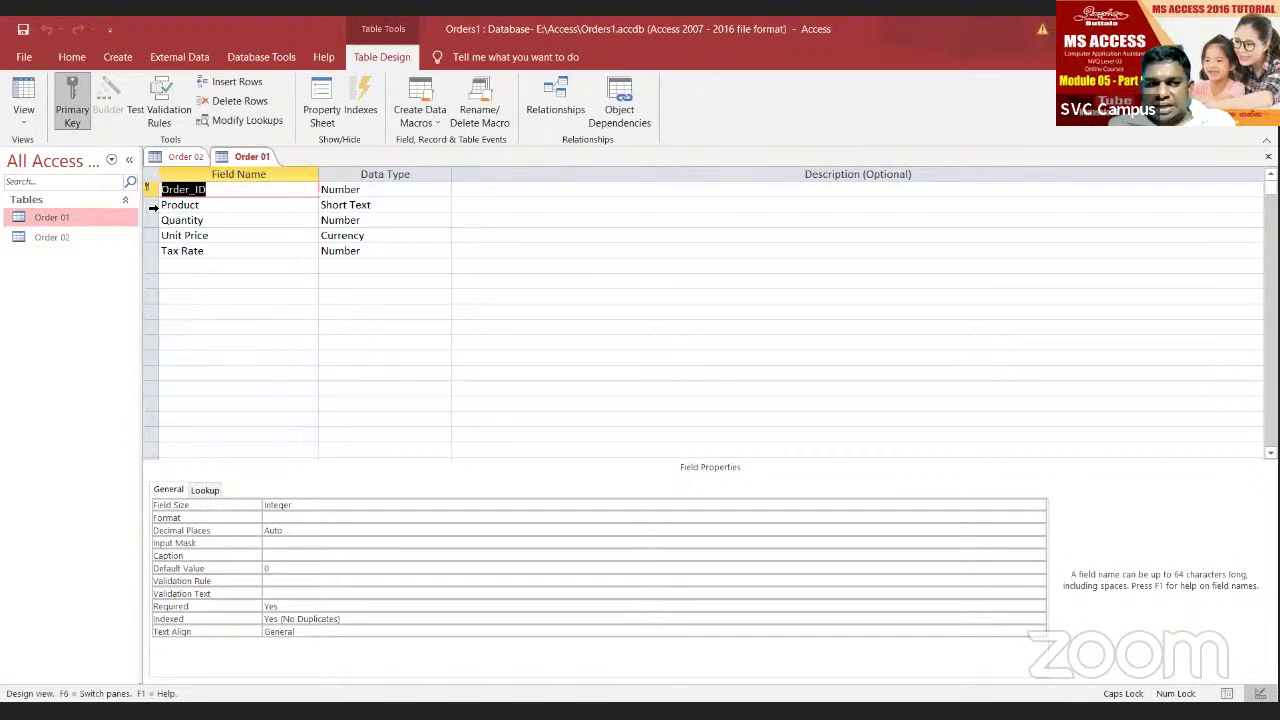
{"action": "left_click", "coordinate": [153, 207]}
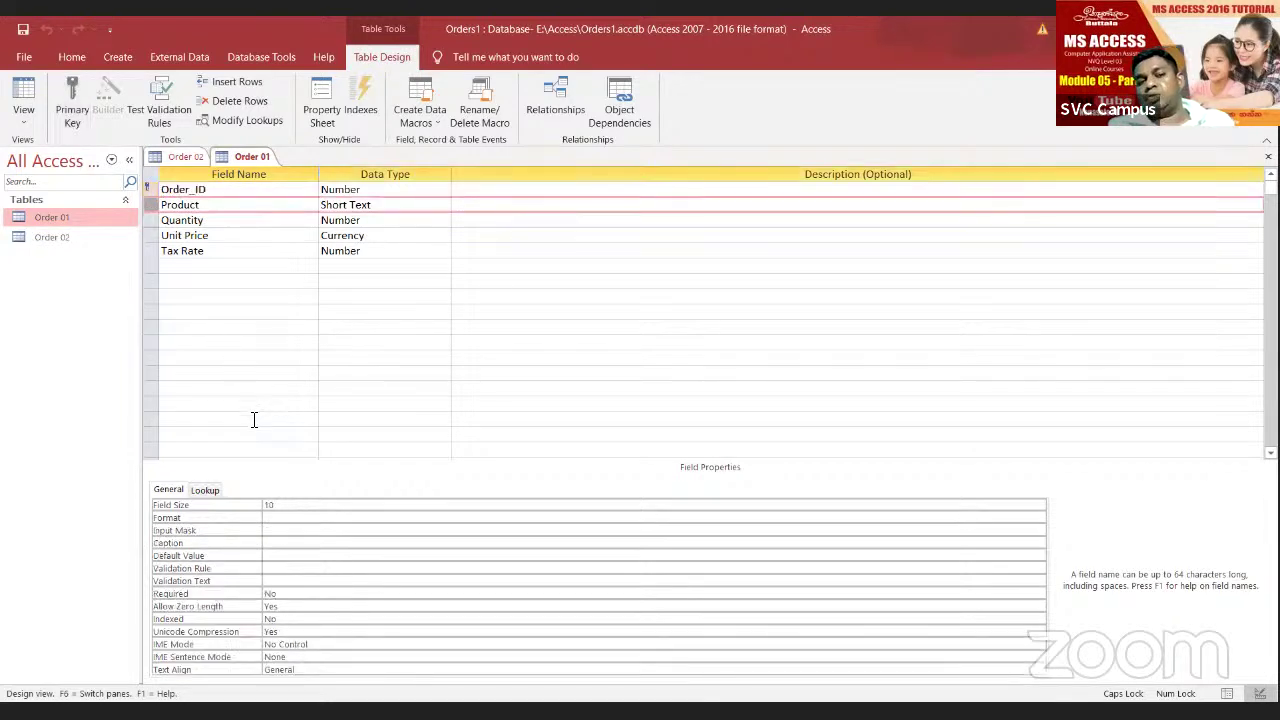
{"action": "left_click", "coordinate": [72, 105]}
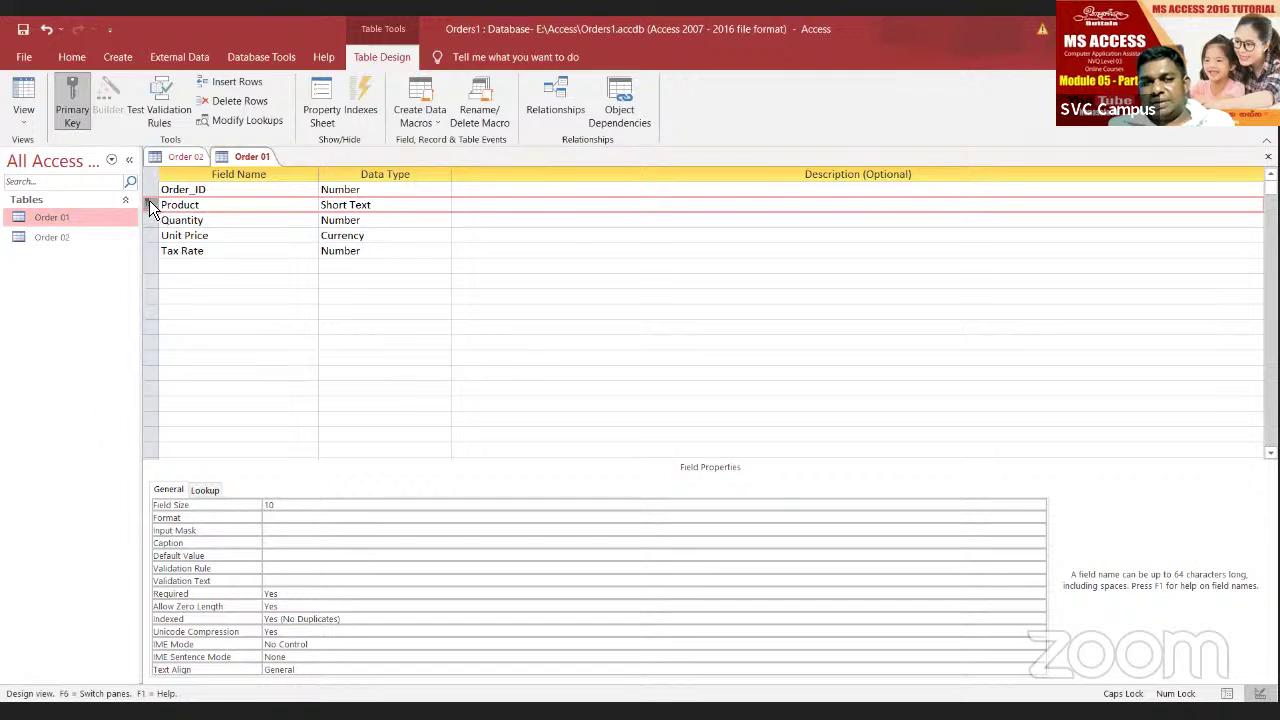
{"action": "left_click", "coordinate": [23, 29]}
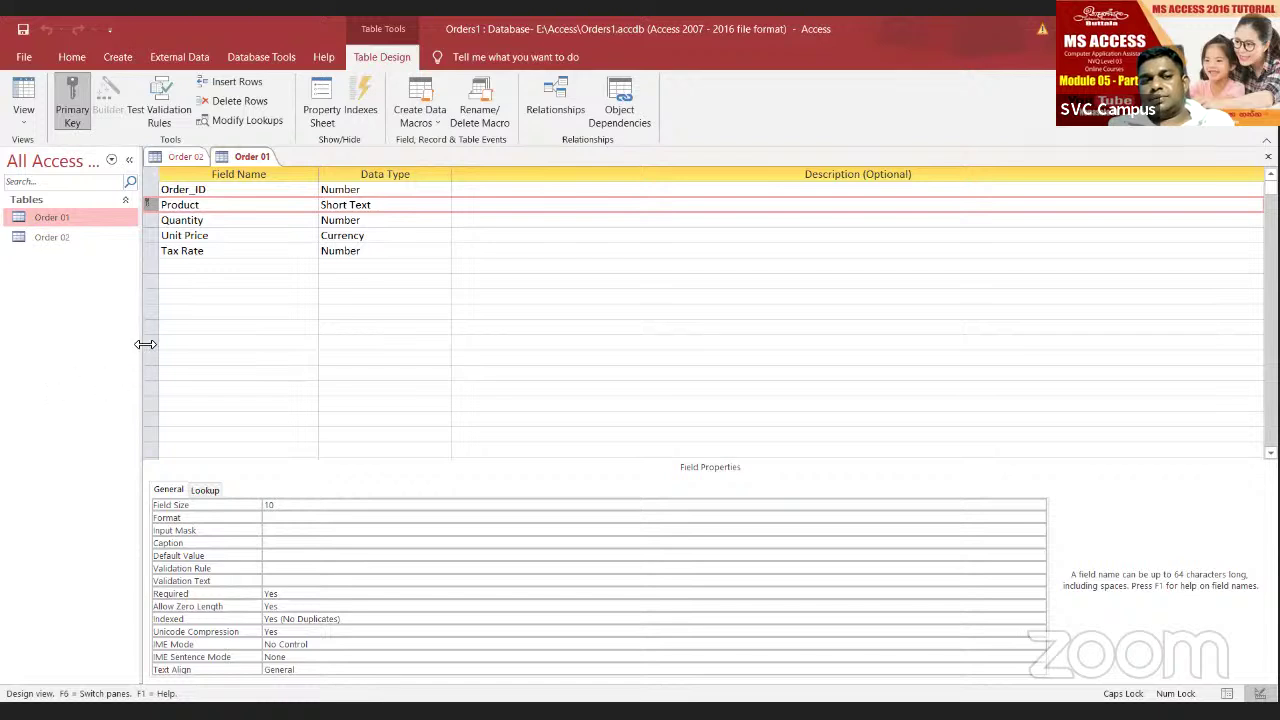
Step: Show Order 02 in Design View and check which field is its primary key
{"action": "left_click", "coordinate": [183, 158]}
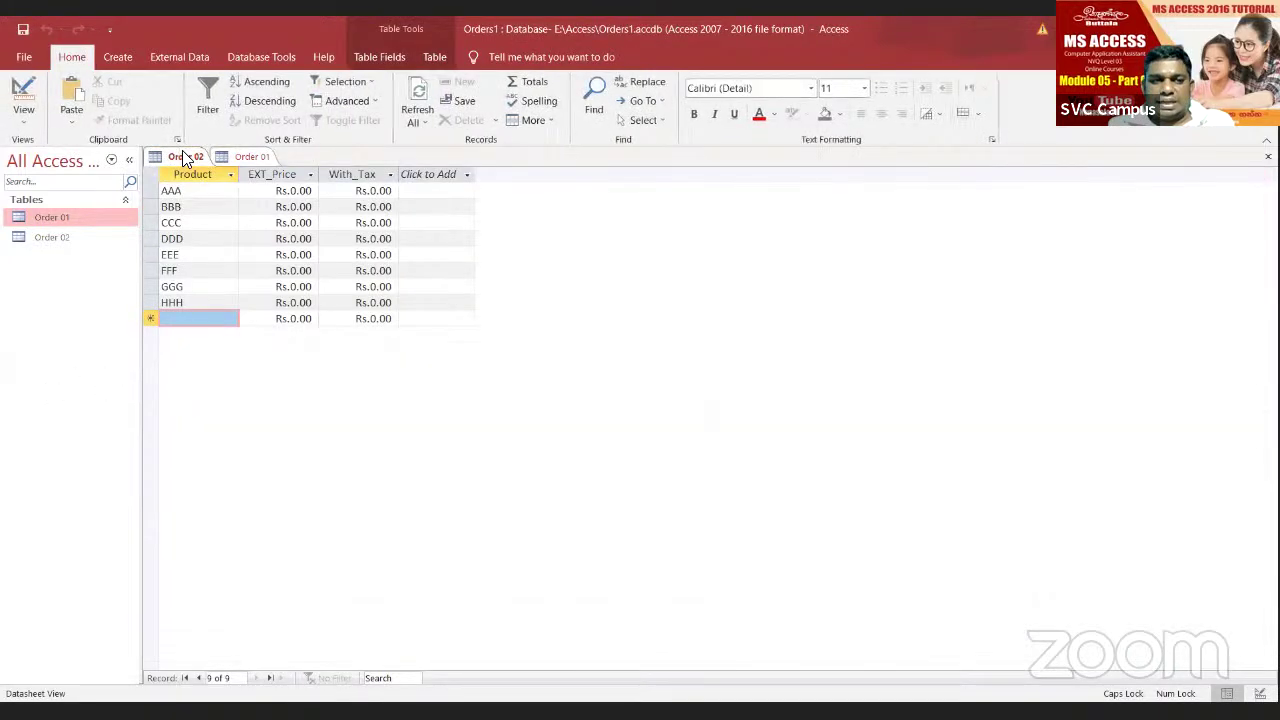
{"action": "left_click", "coordinate": [28, 95]}
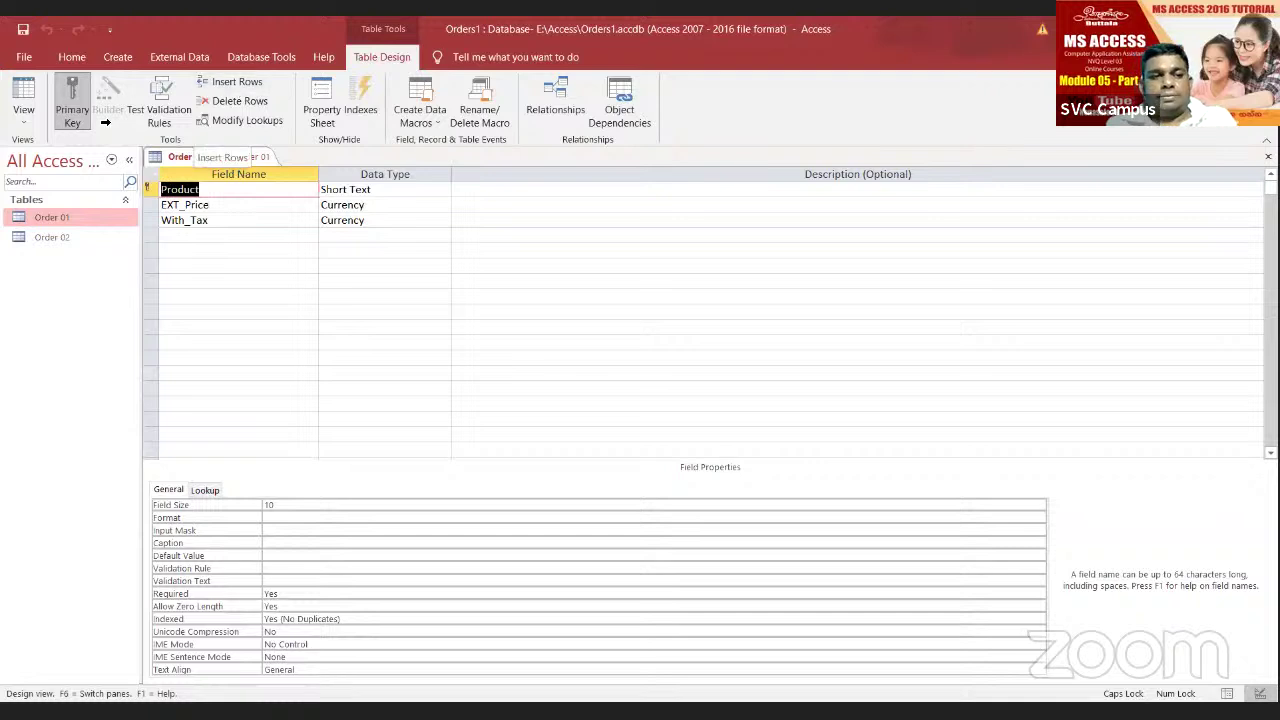
{"action": "left_click", "coordinate": [158, 192]}
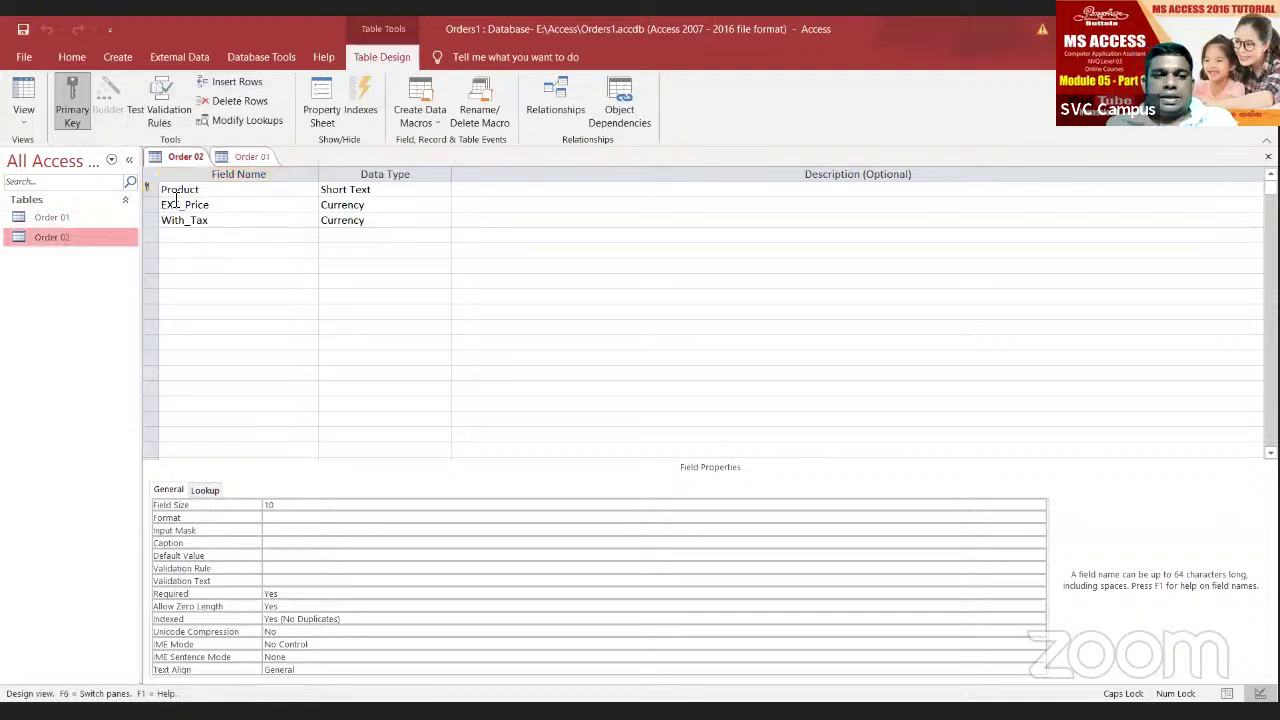
Step: Bring up Order 01's records for a quick check, and close both order tables
{"action": "left_click", "coordinate": [36, 218]}
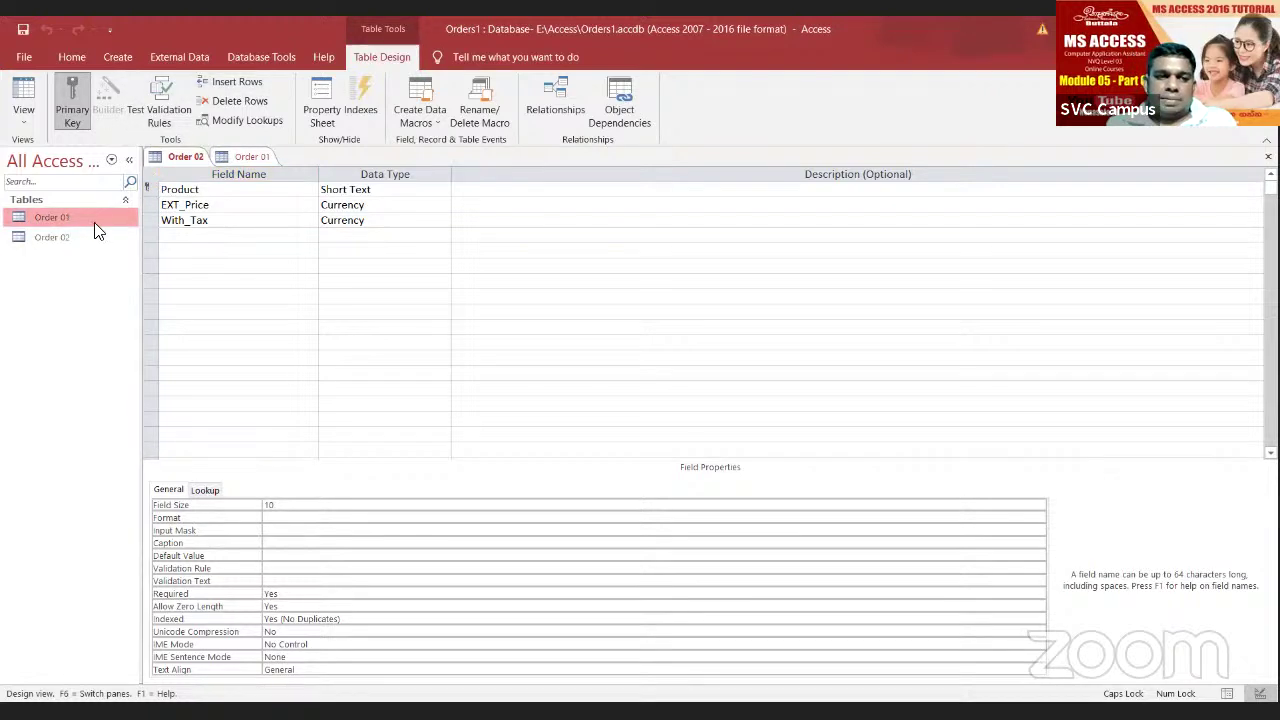
{"action": "double_click", "coordinate": [50, 219]}
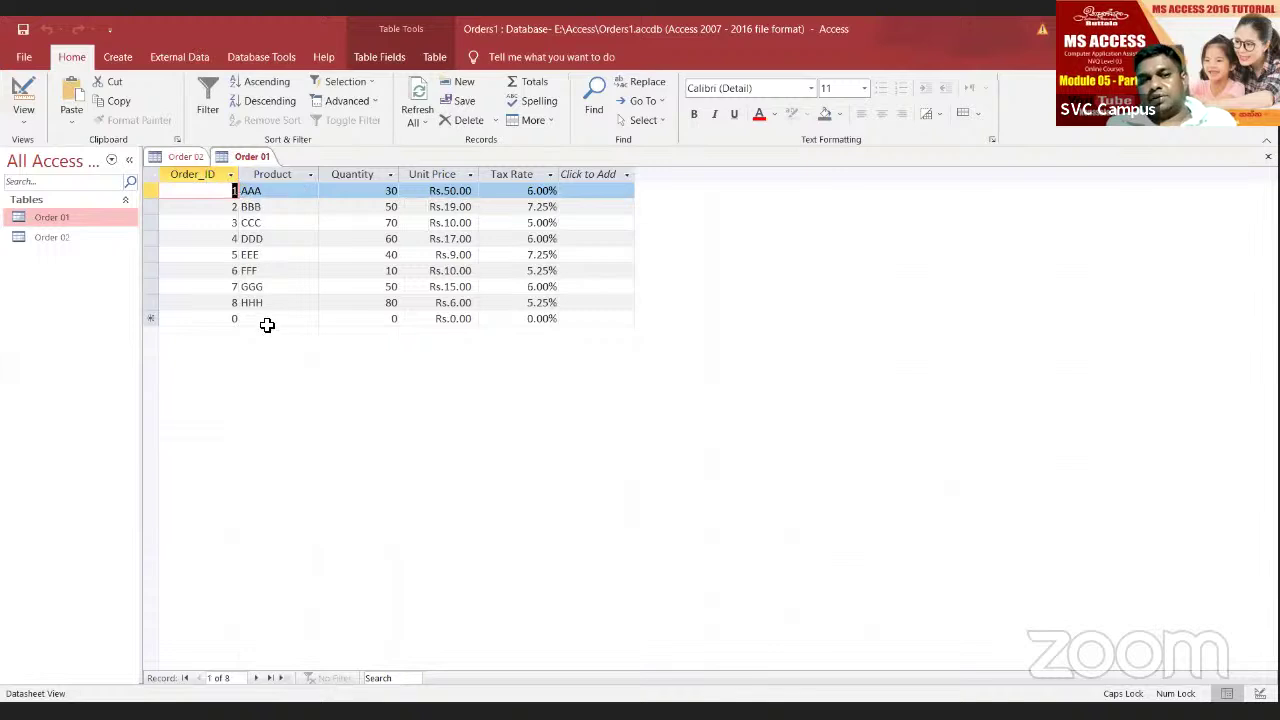
{"action": "left_click", "coordinate": [1268, 157]}
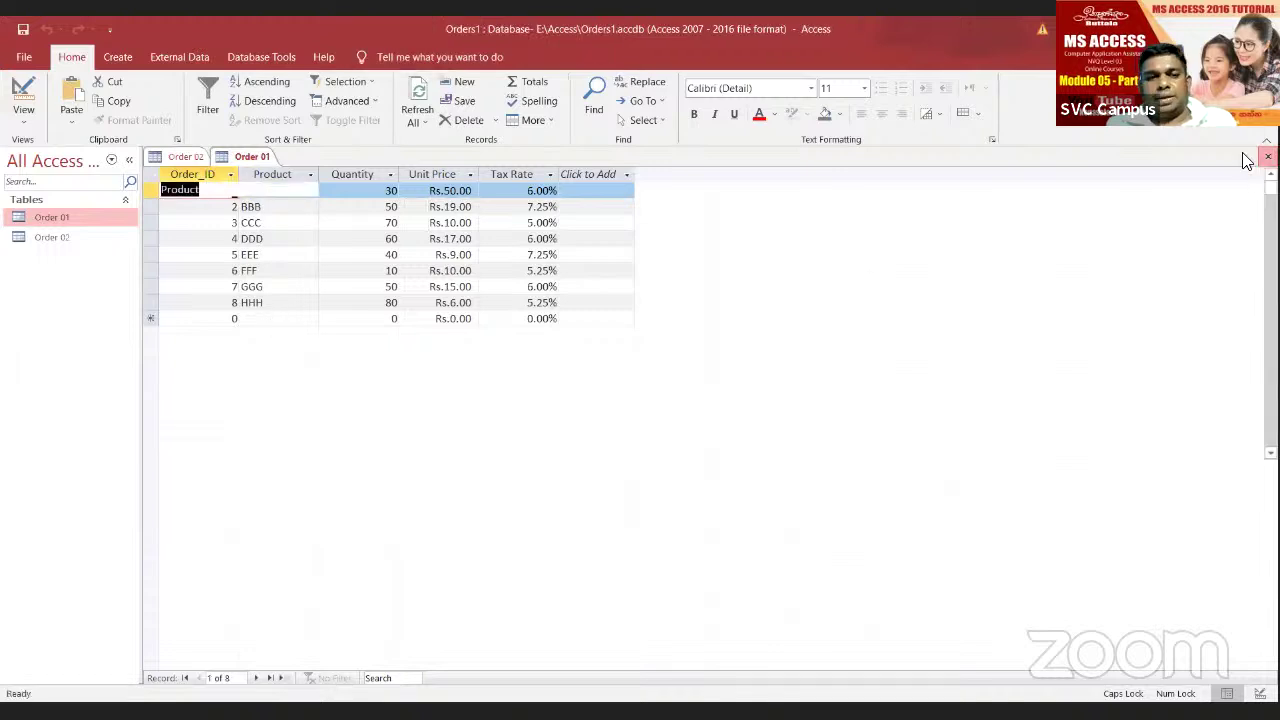
{"action": "left_click", "coordinate": [1268, 157]}
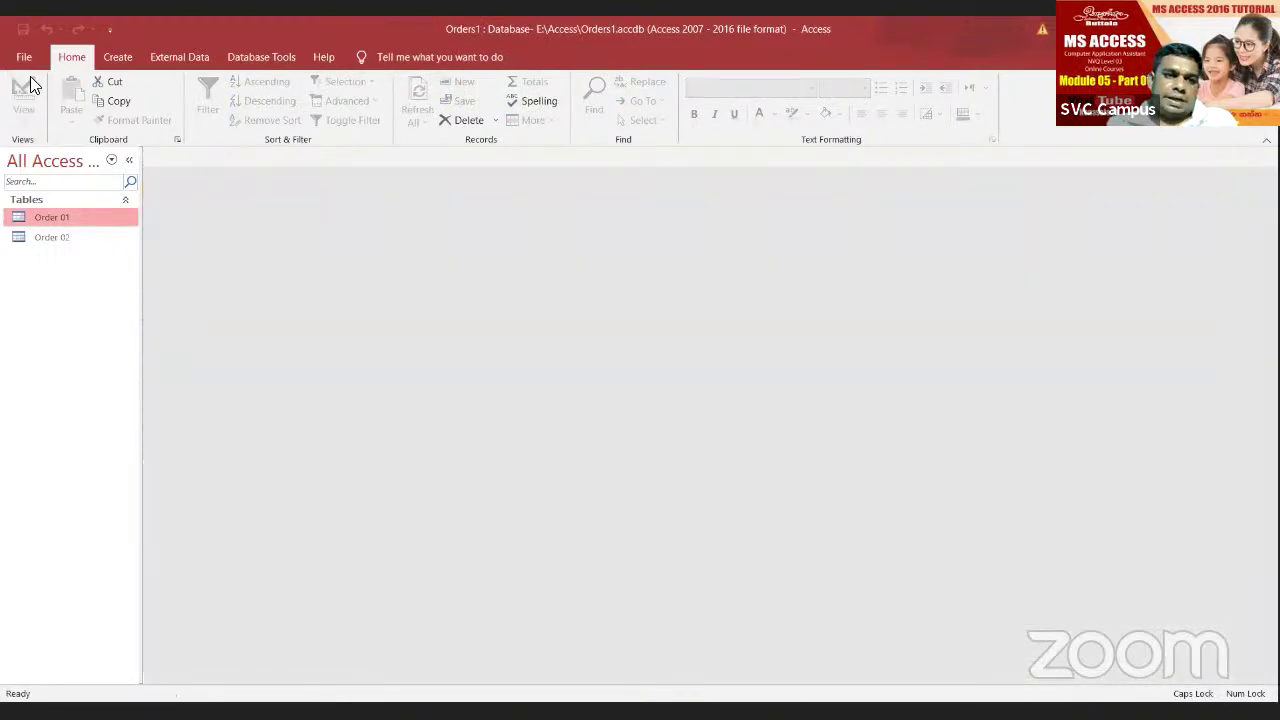
Step: Reopen Order 01 in Design View to check its primary key, and switch it back to Datasheet View
{"action": "left_click", "coordinate": [253, 62]}
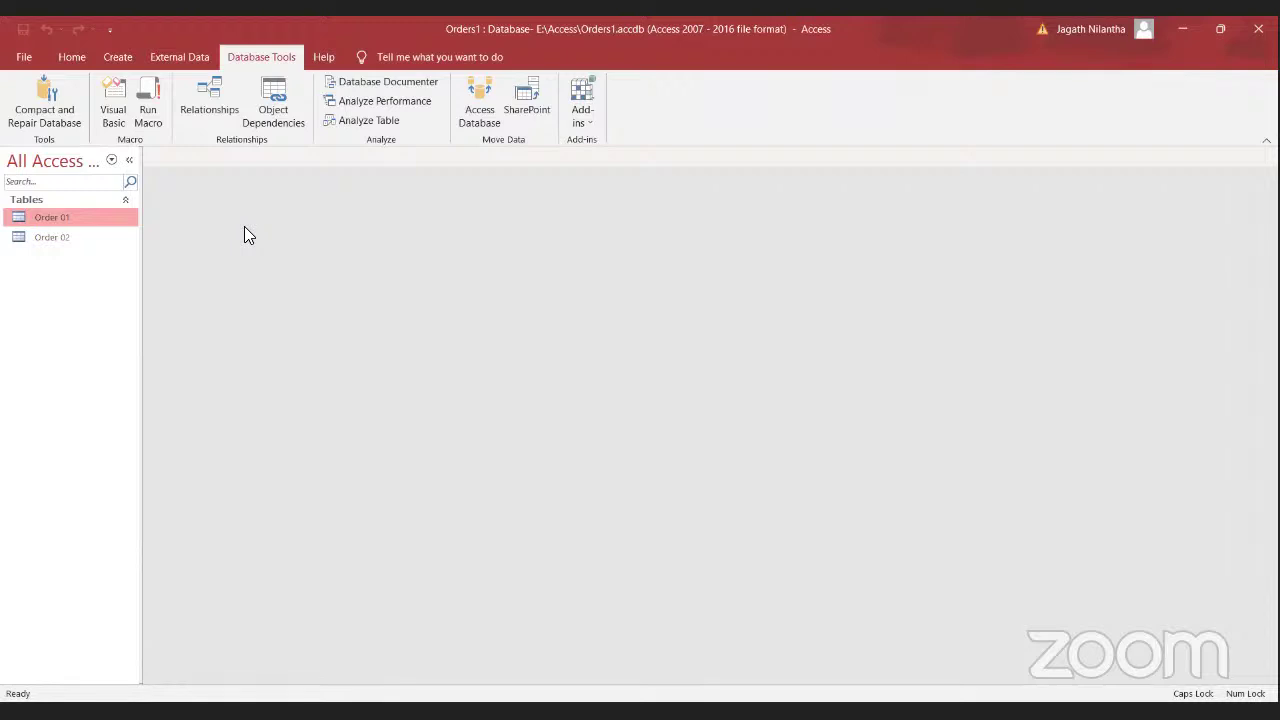
{"action": "left_click", "coordinate": [65, 50]}
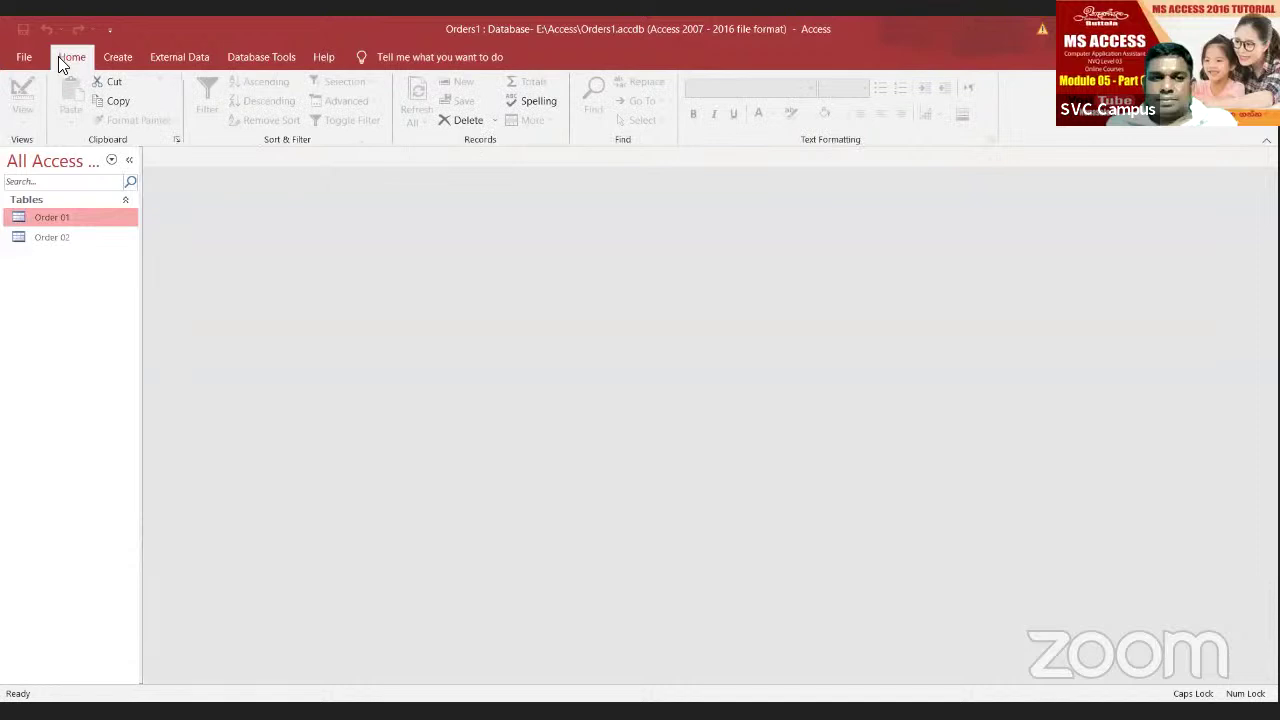
{"action": "right_click", "coordinate": [52, 221]}
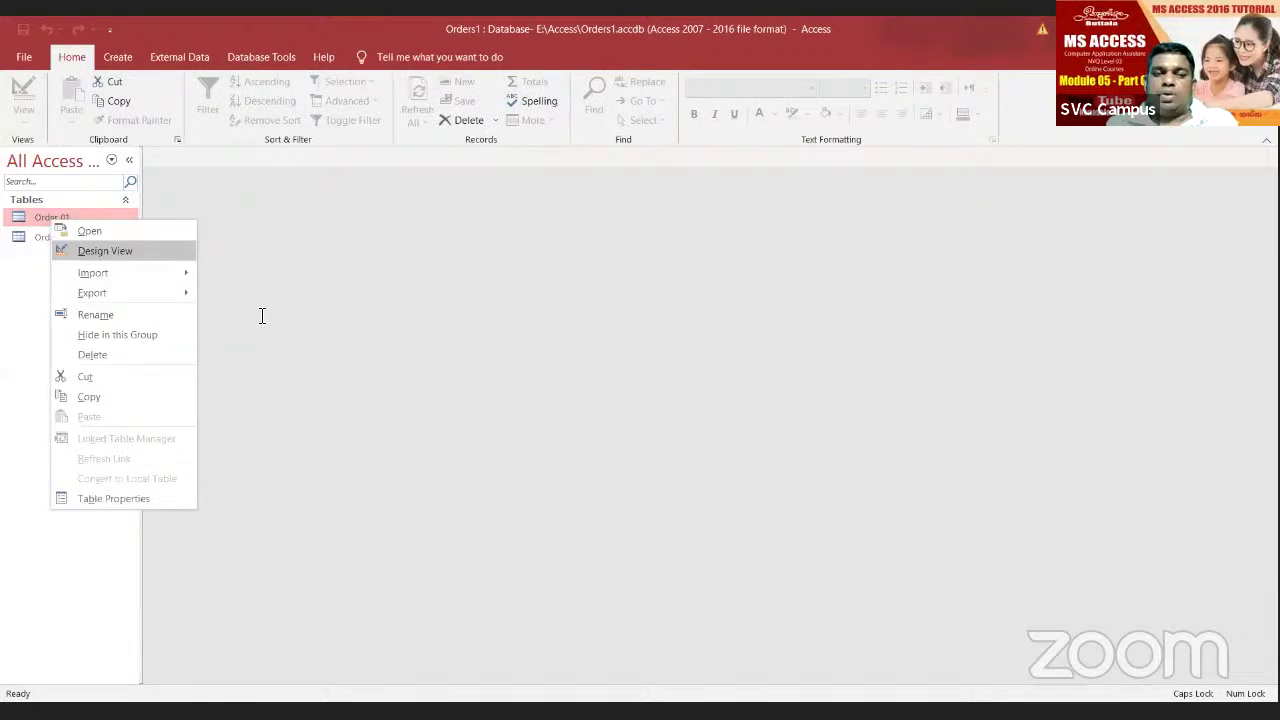
{"action": "key", "text": "Return"}
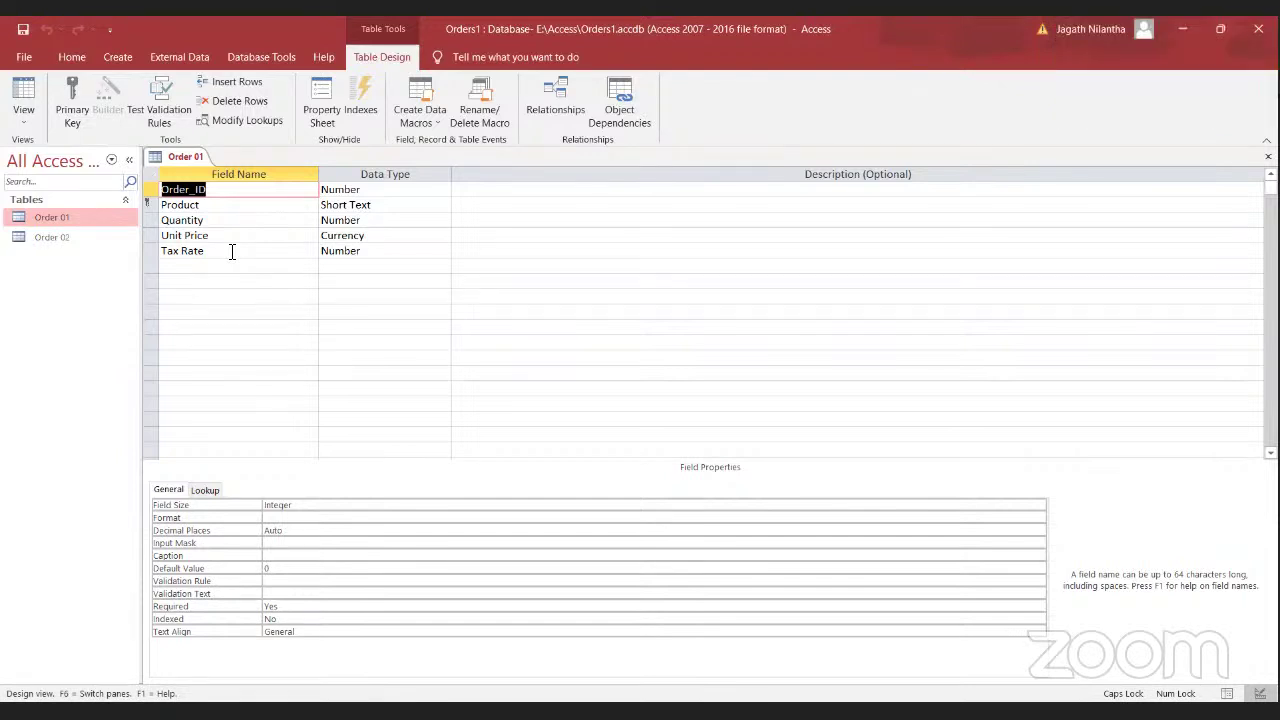
{"action": "left_click", "coordinate": [24, 92]}
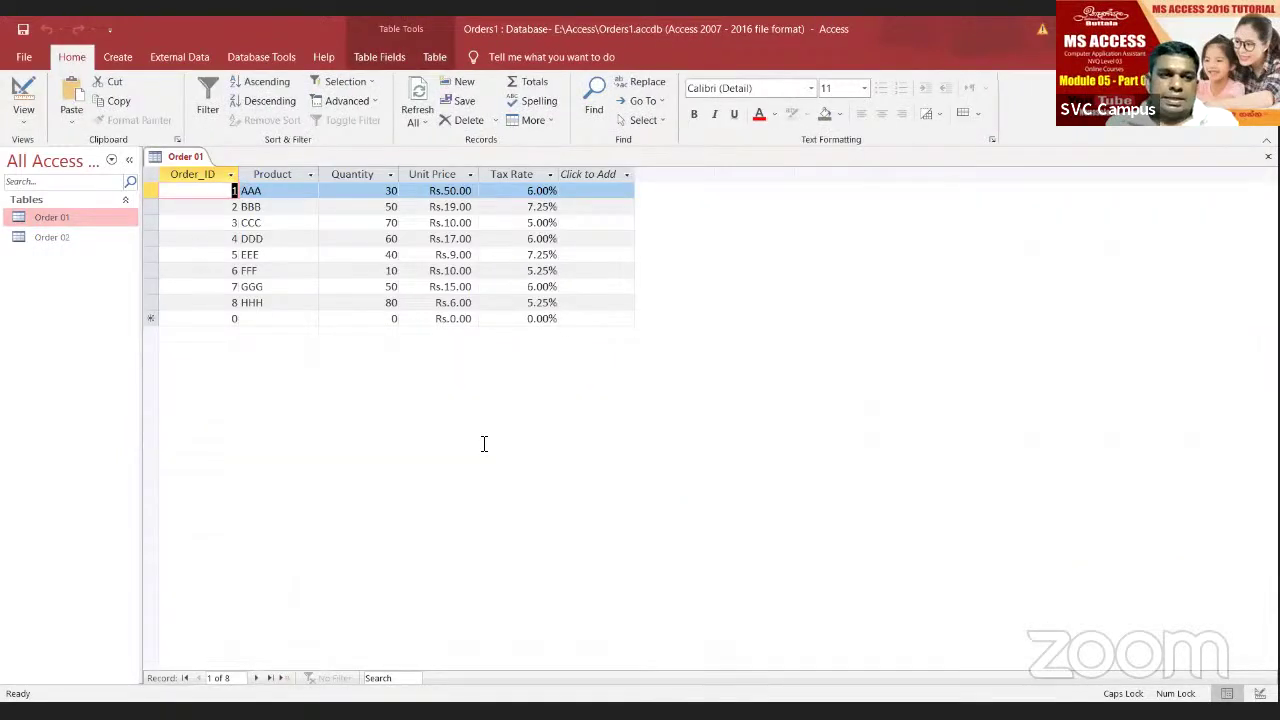
Step: Open the Relationships window and add the tables Order 01 and Order 02 to the layout
{"action": "left_click", "coordinate": [40, 240]}
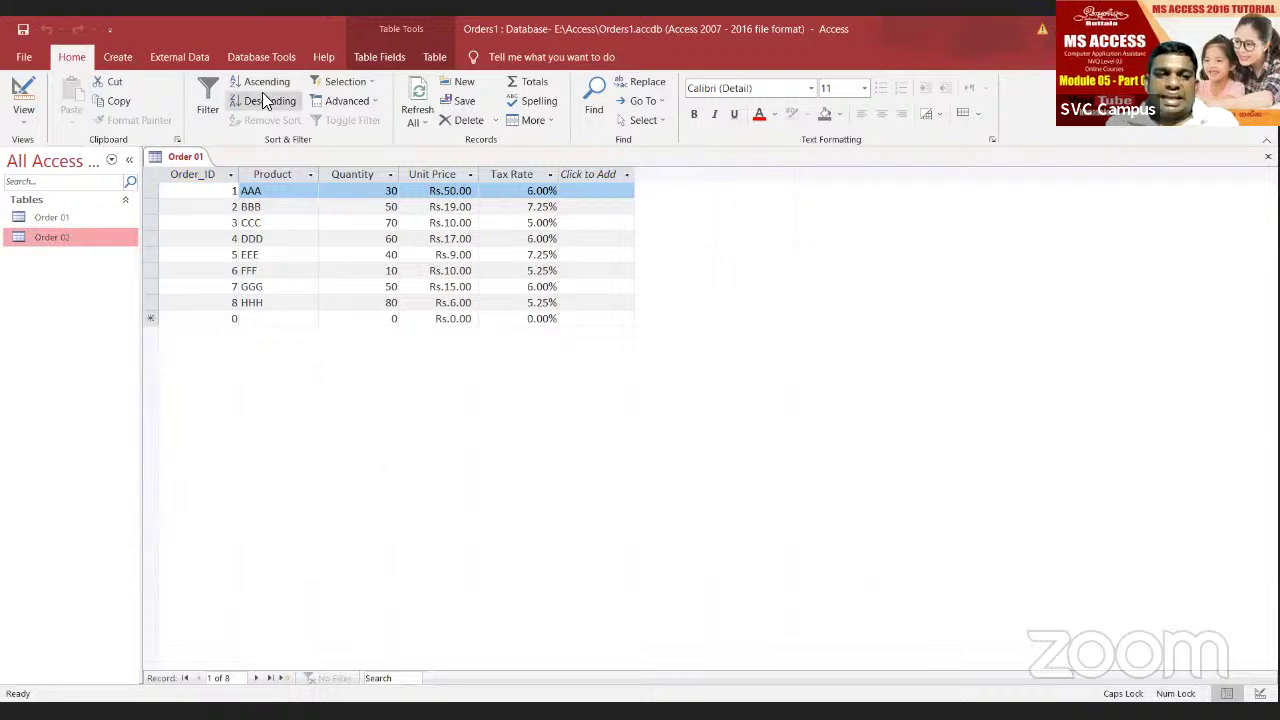
{"action": "left_click", "coordinate": [250, 60]}
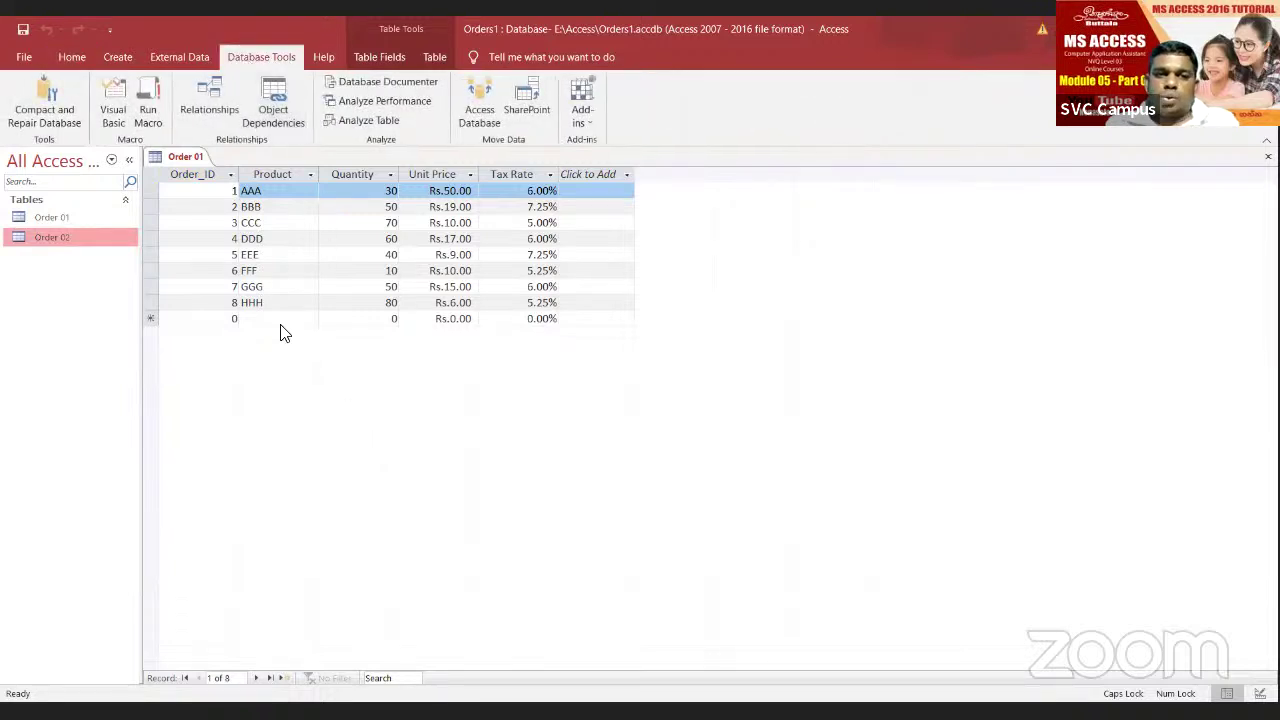
{"action": "left_click", "coordinate": [208, 115]}
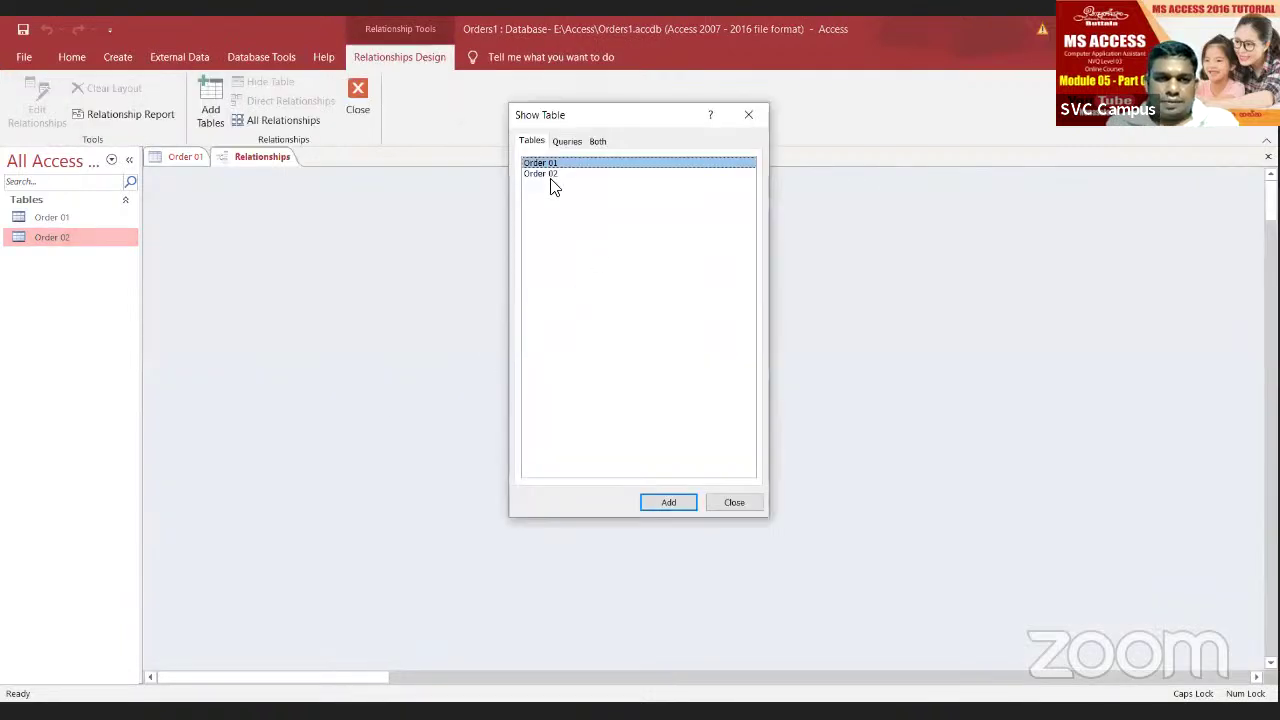
{"action": "left_click", "coordinate": [662, 497]}
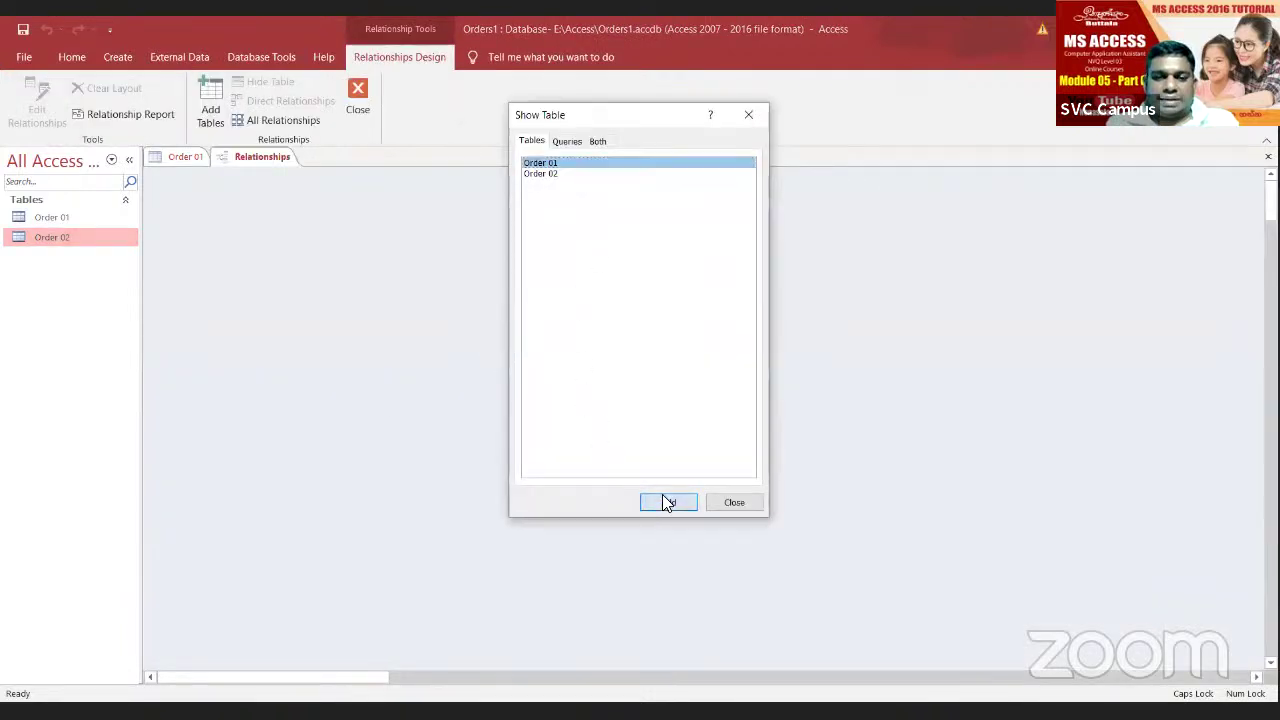
{"action": "left_click", "coordinate": [538, 174]}
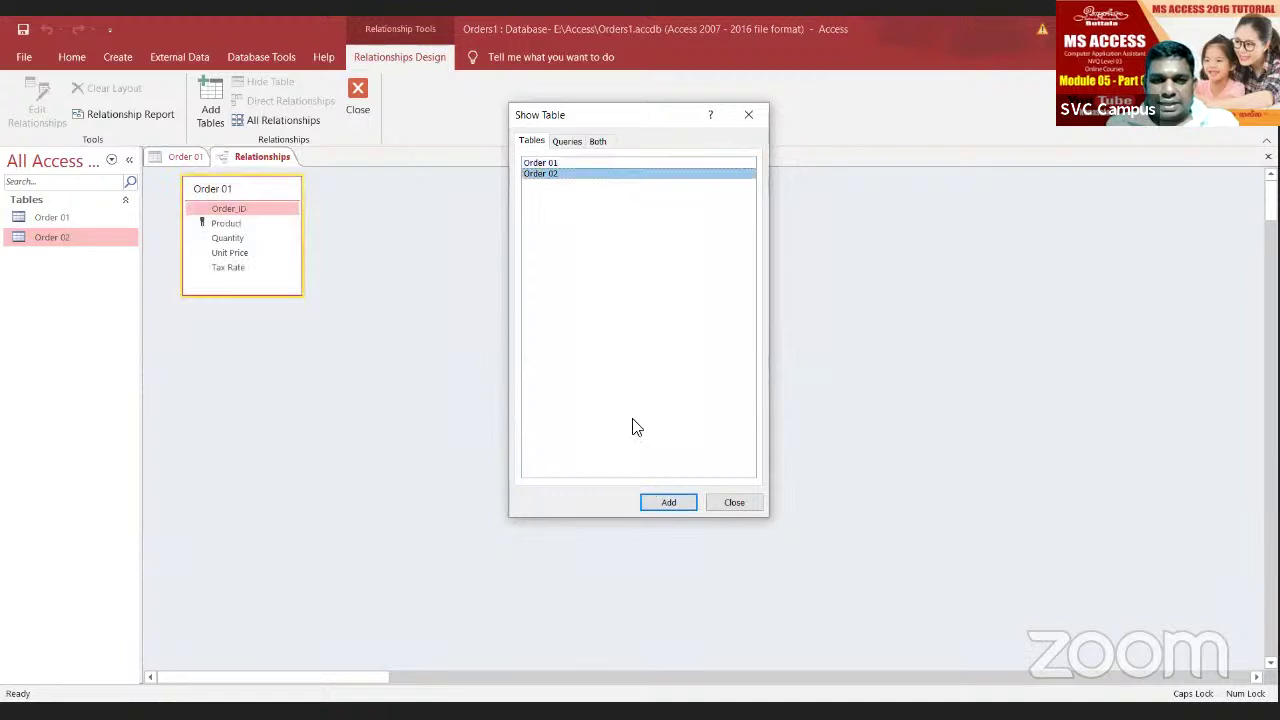
{"action": "left_click", "coordinate": [665, 503]}
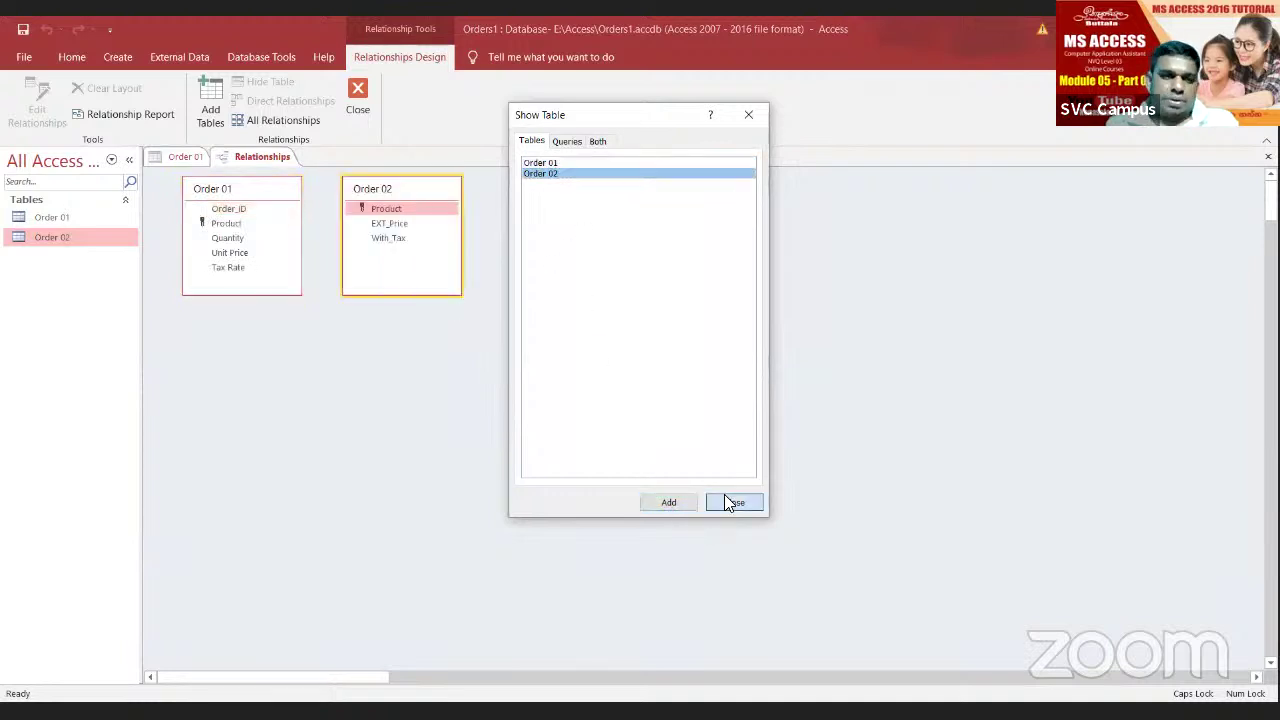
{"action": "left_click", "coordinate": [731, 502]}
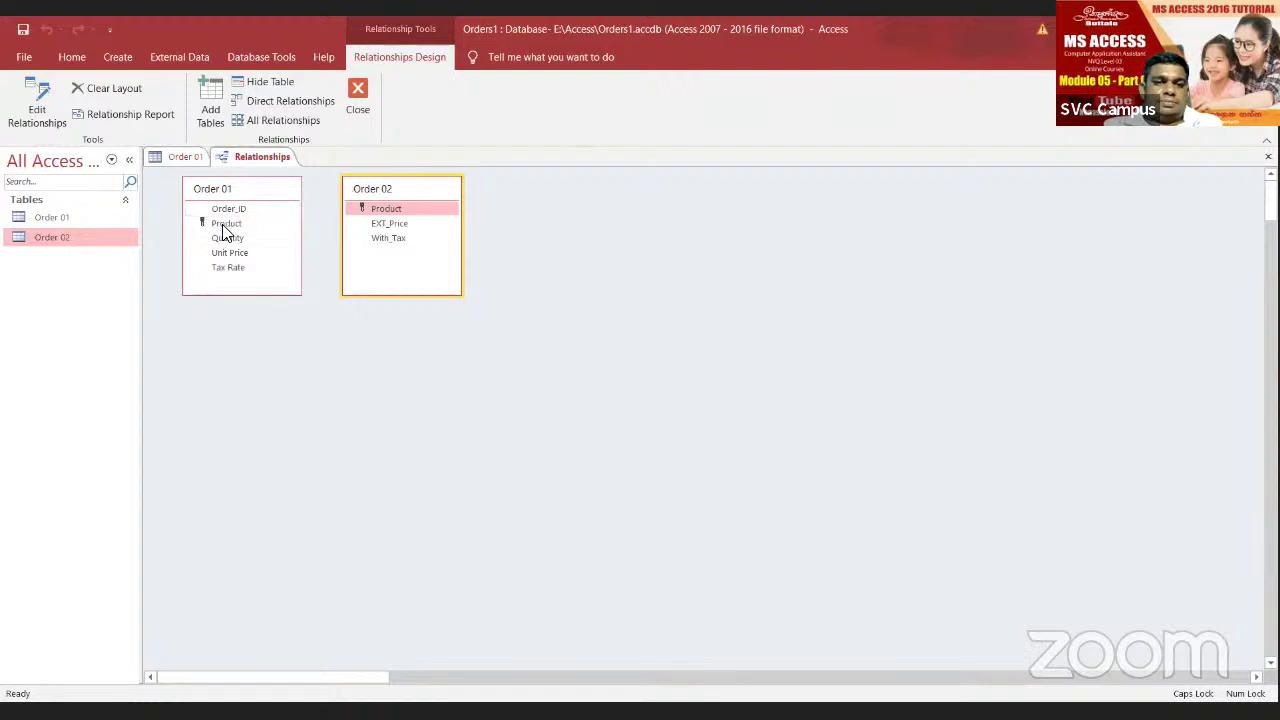
Step: Link Product in Order 01 to Product in Order 02 to check the relationship type, cancel it, and close Relationships without saving the layout
{"action": "left_click_drag", "start_coordinate": [225, 224], "coordinate": [392, 209]}
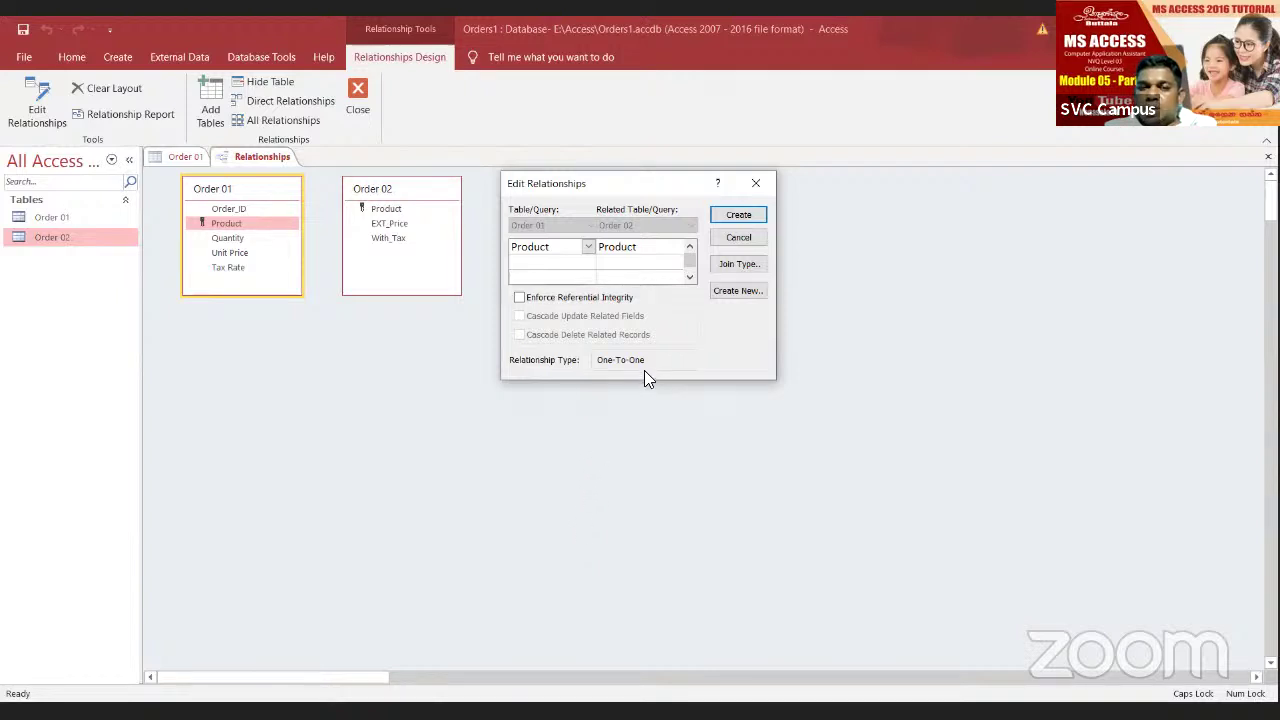
{"action": "left_click", "coordinate": [737, 238]}
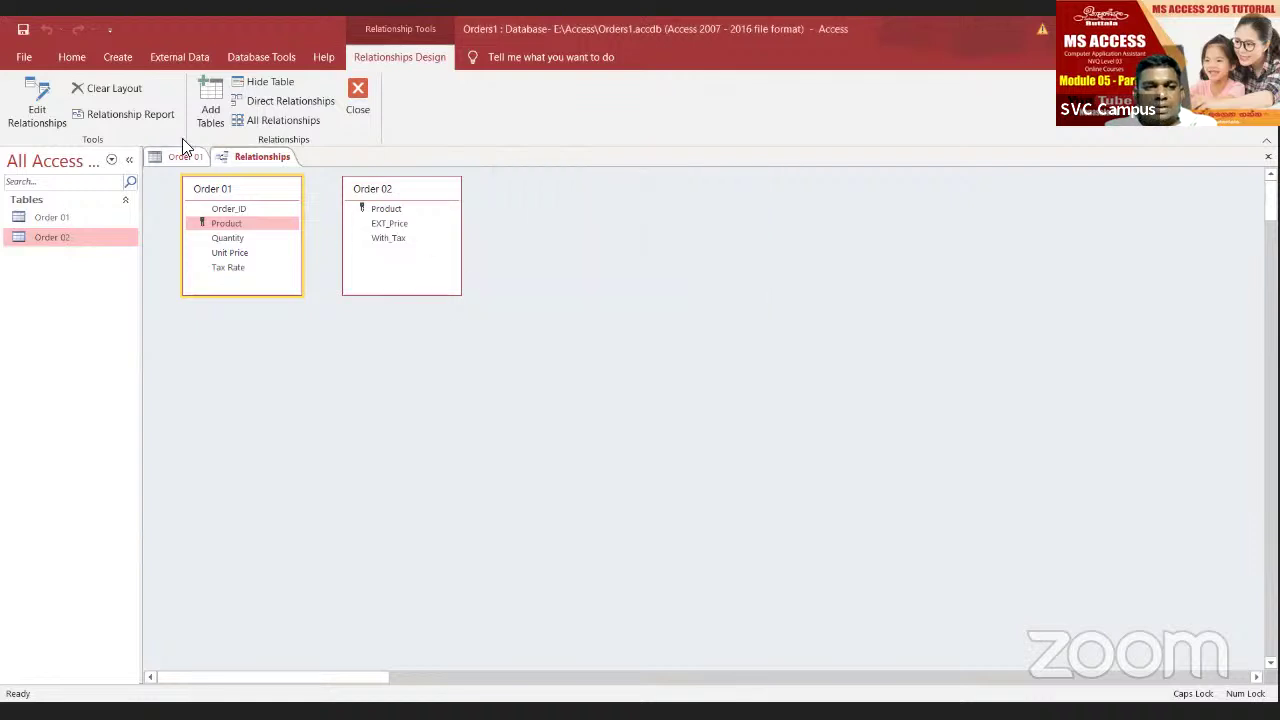
{"action": "left_click", "coordinate": [357, 92]}
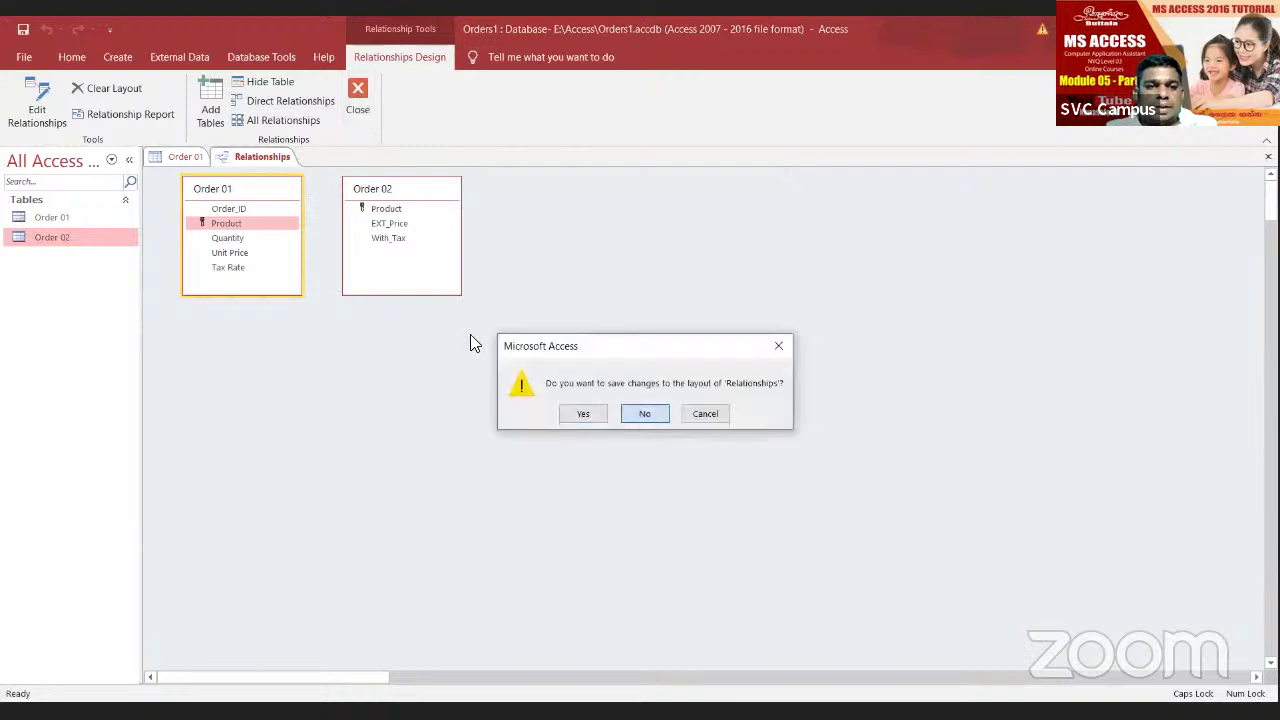
{"action": "key", "text": "Return"}
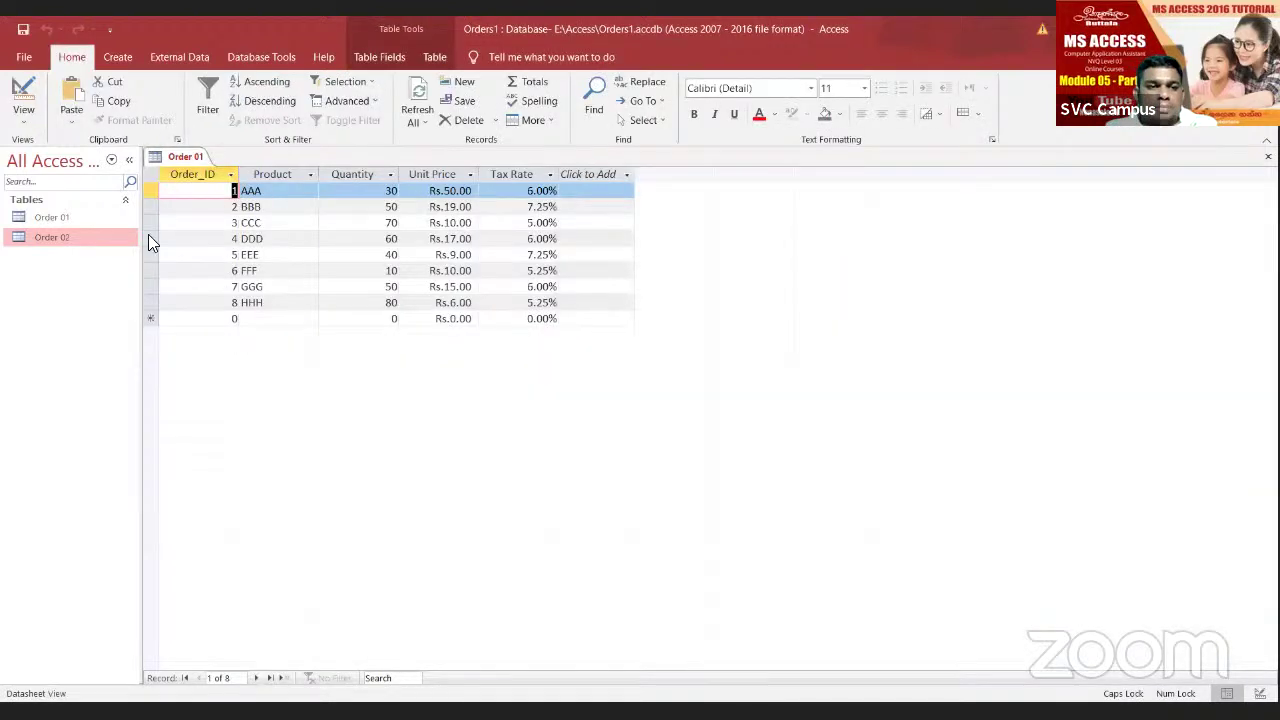
Step: Open Order 02 and try to add a second record with Product AAA
{"action": "double_click", "coordinate": [68, 236]}
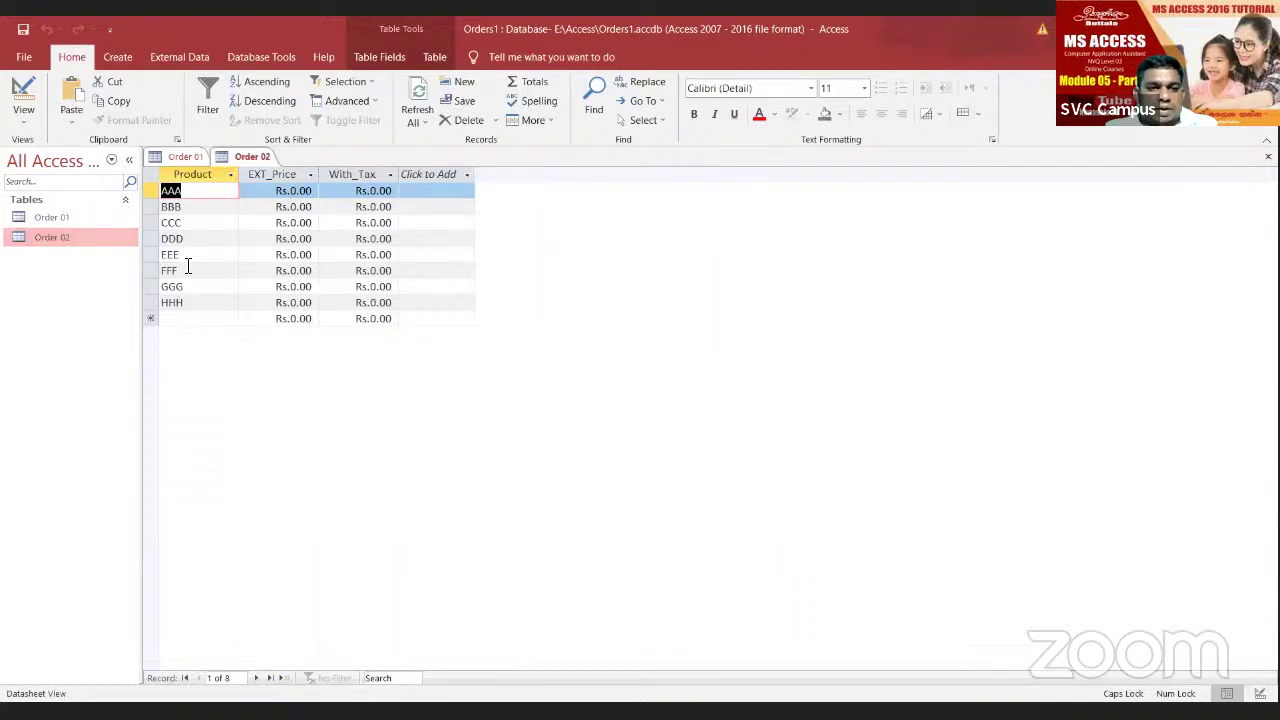
{"action": "left_click", "coordinate": [187, 318]}
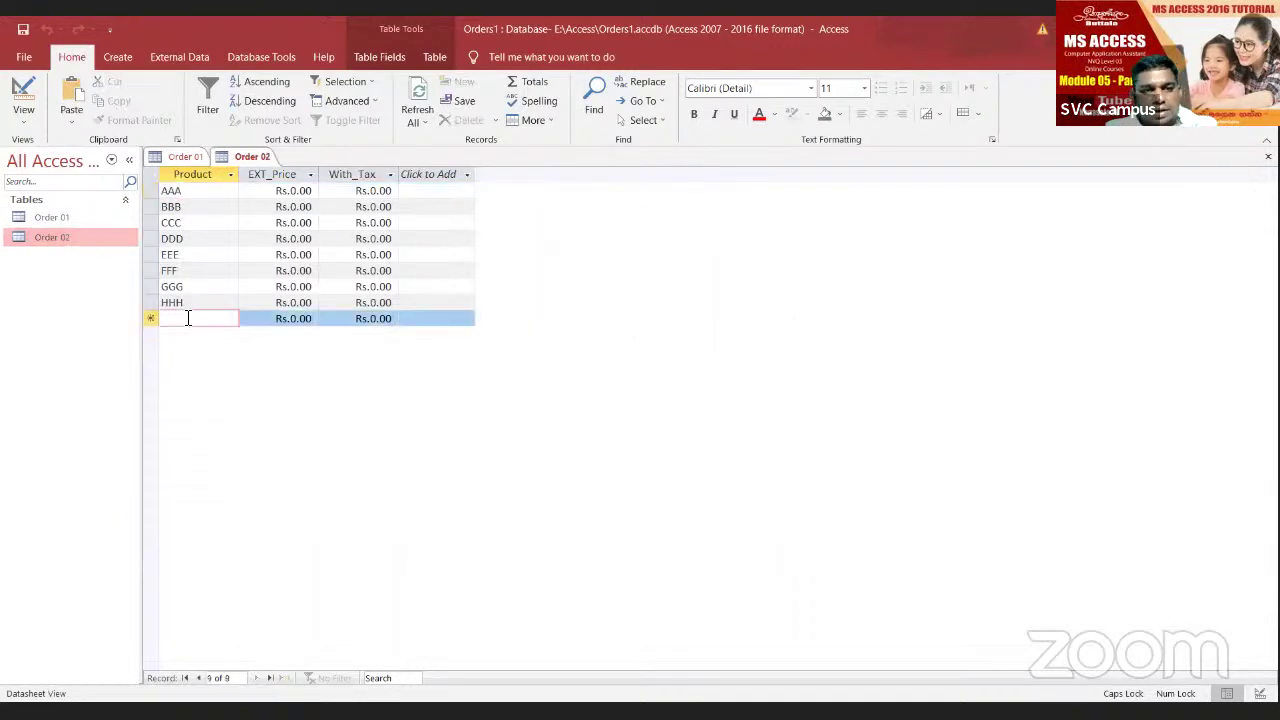
{"action": "type", "text": "aaa"}
{"action": "key", "text": "BackSpace"}
{"action": "key", "text": "BackSpace"}
{"action": "key", "text": "BackSpace"}
{"action": "key", "text": "Caps_Lock"}
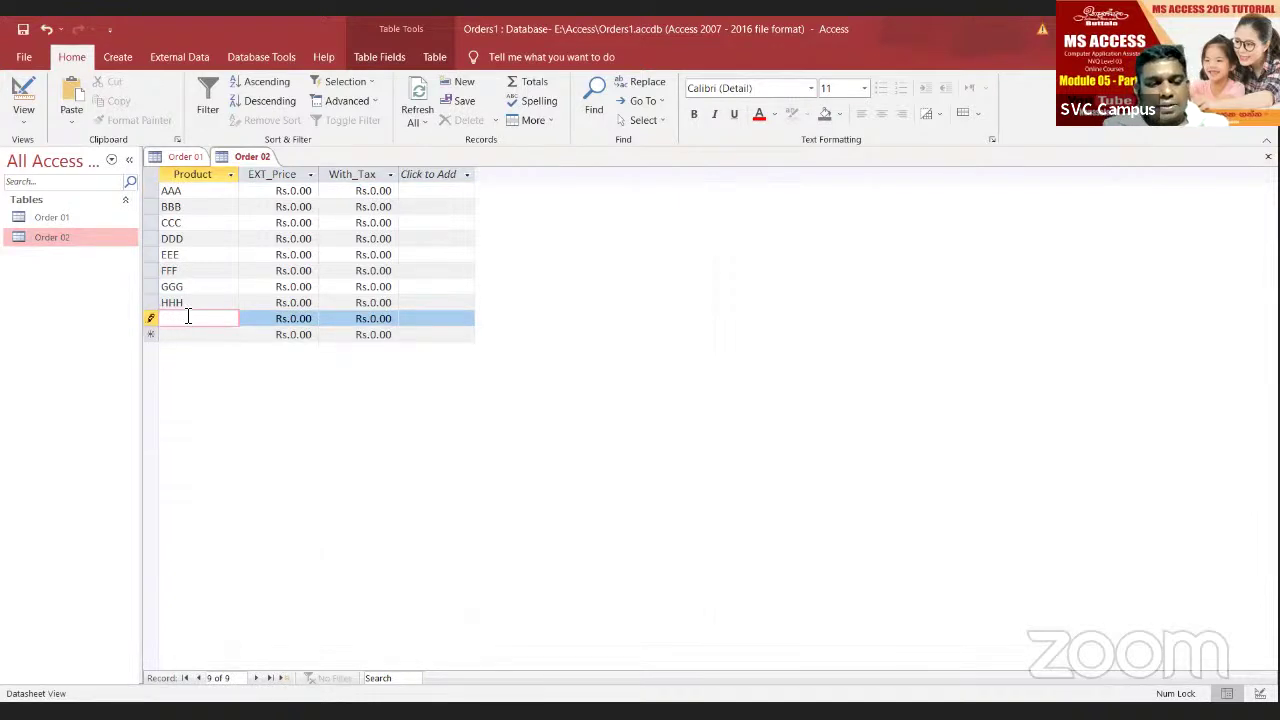
{"action": "type", "text": "AAA"}
{"action": "key", "text": "Tab"}
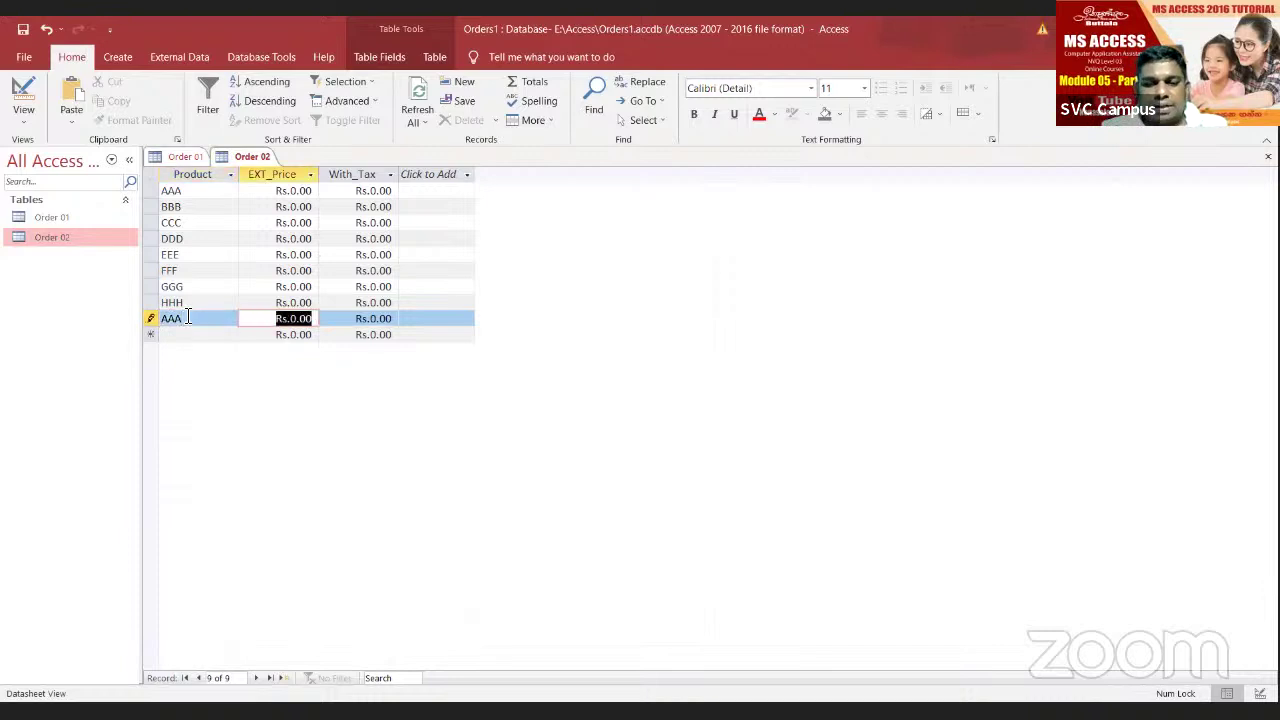
{"action": "key", "text": "Tab"}
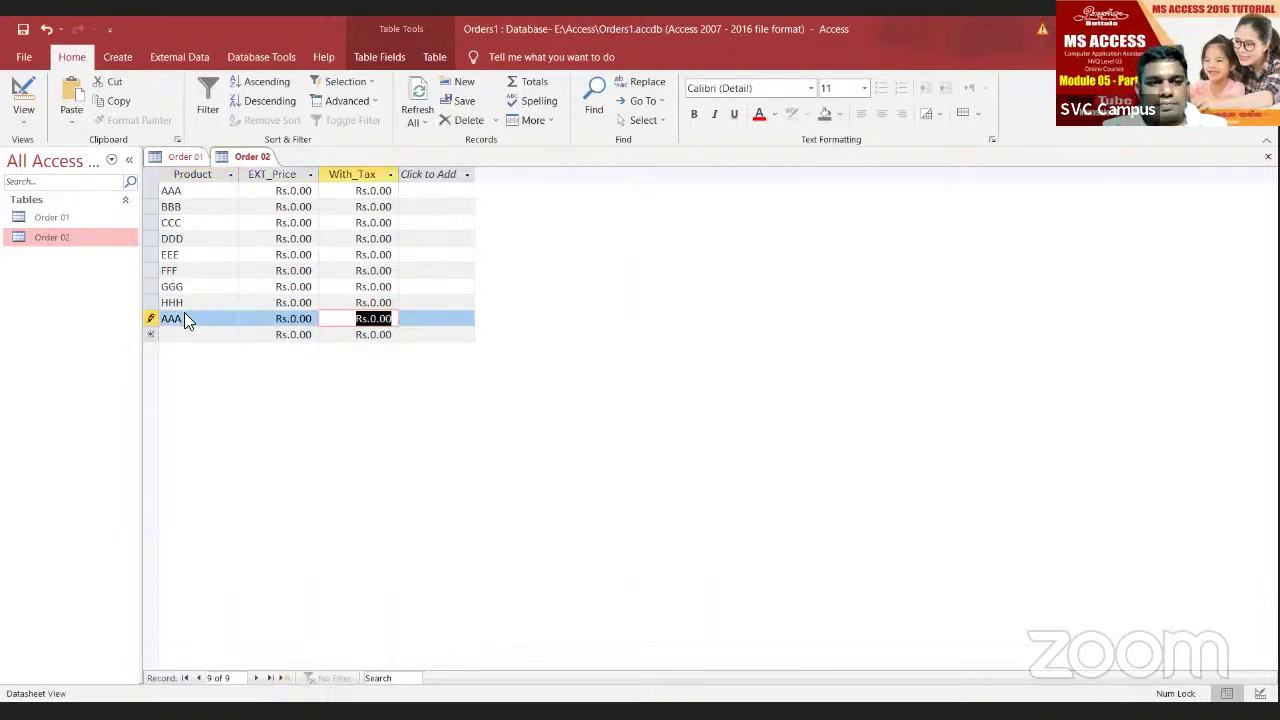
{"action": "key", "text": "Tab"}
{"action": "left_click", "coordinate": [597, 414]}
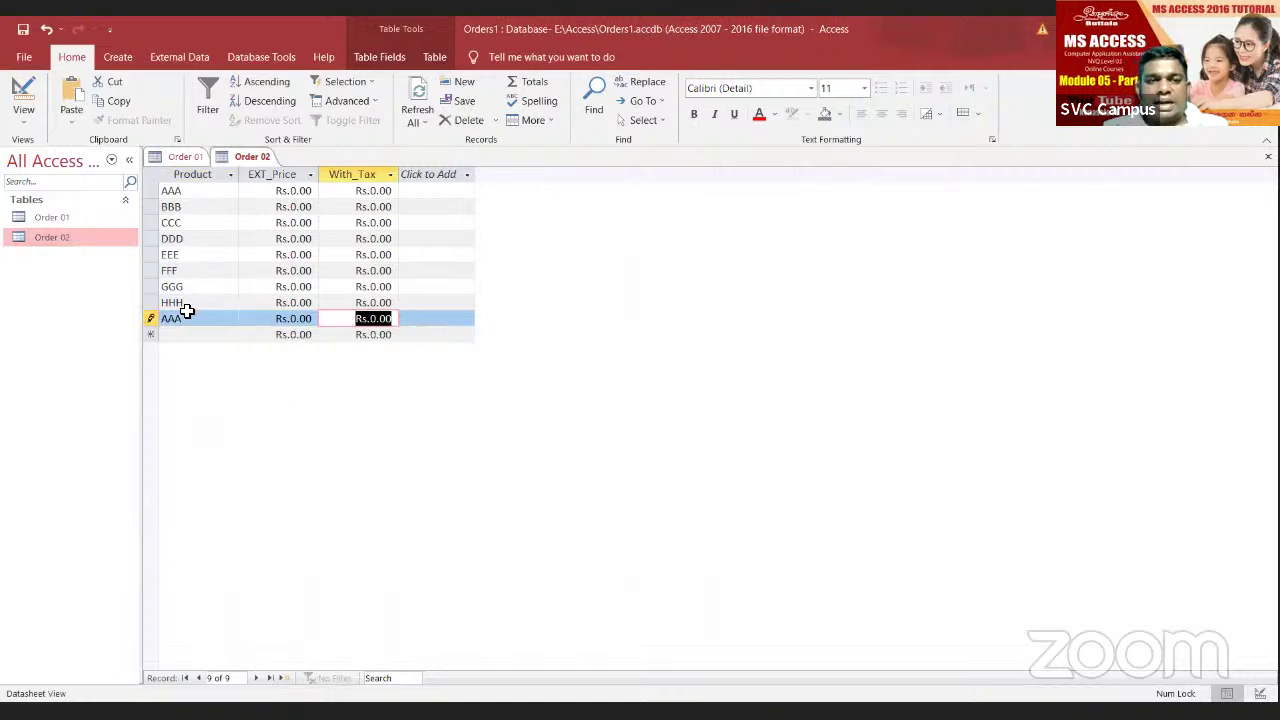
Step: Try to switch Order 02 to Design View, and close the table without keeping the duplicate record
{"action": "left_click", "coordinate": [23, 92]}
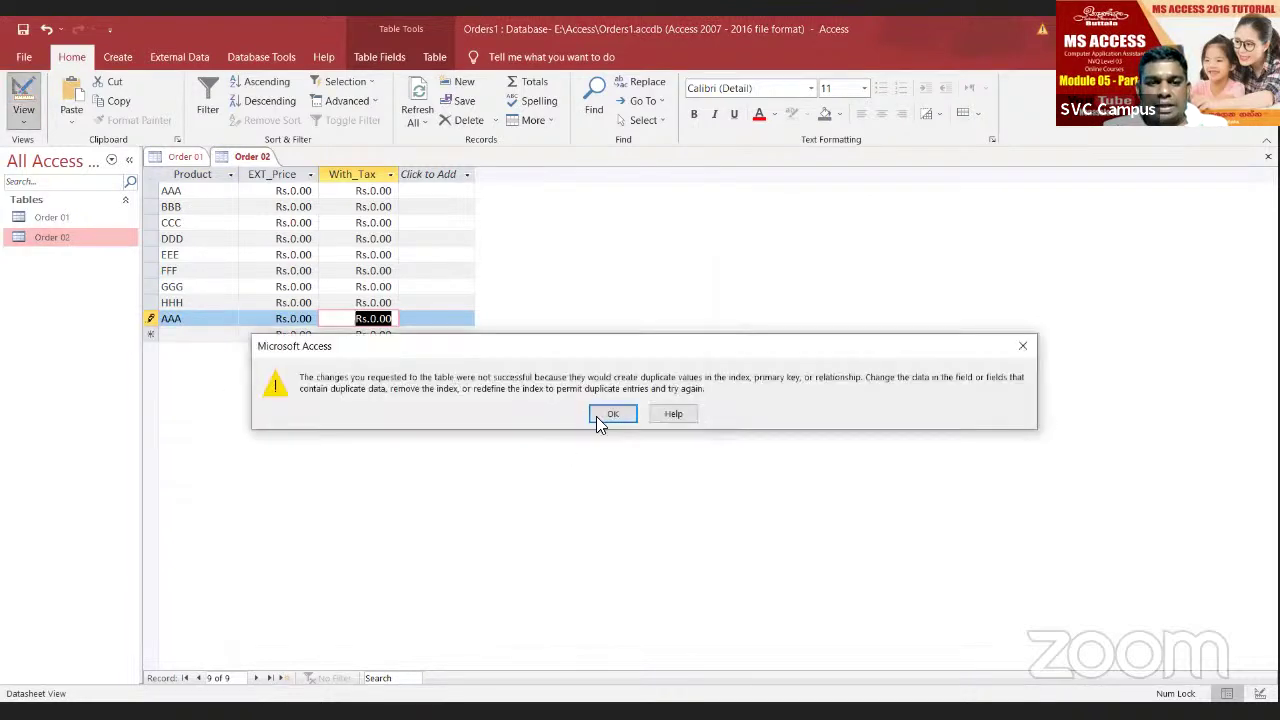
{"action": "key", "text": "Return"}
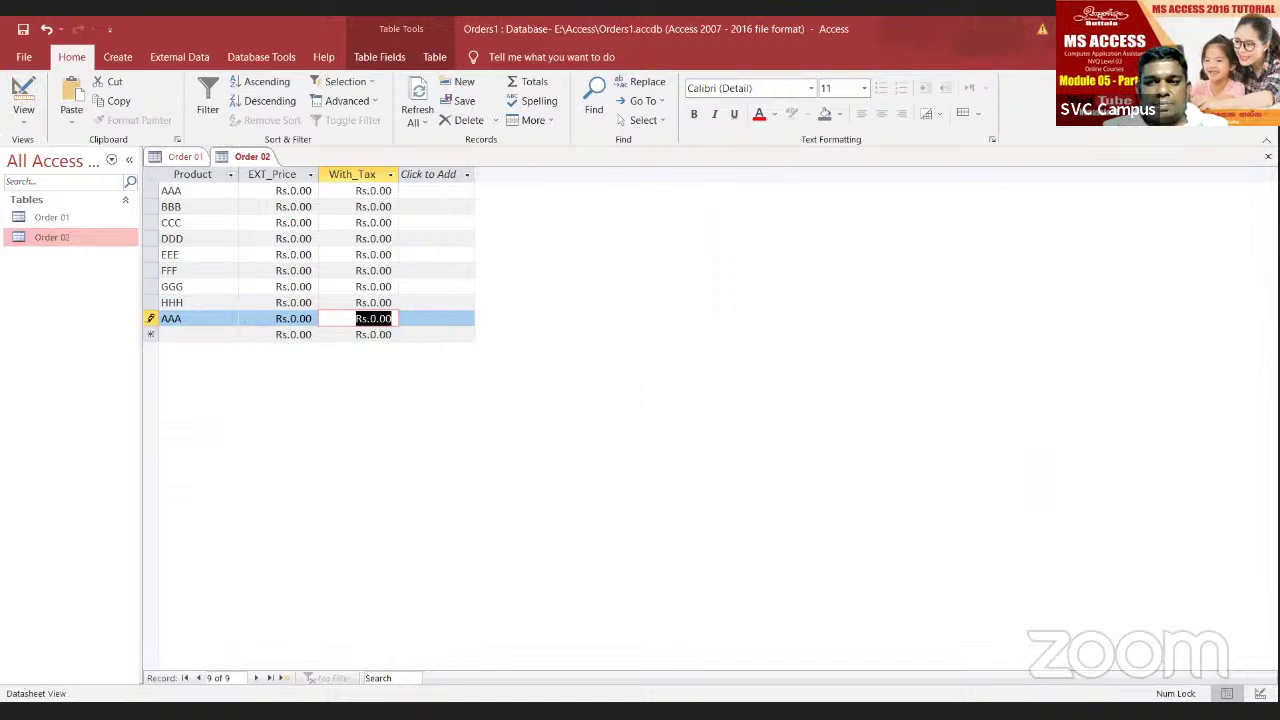
{"action": "key", "text": "Return"}
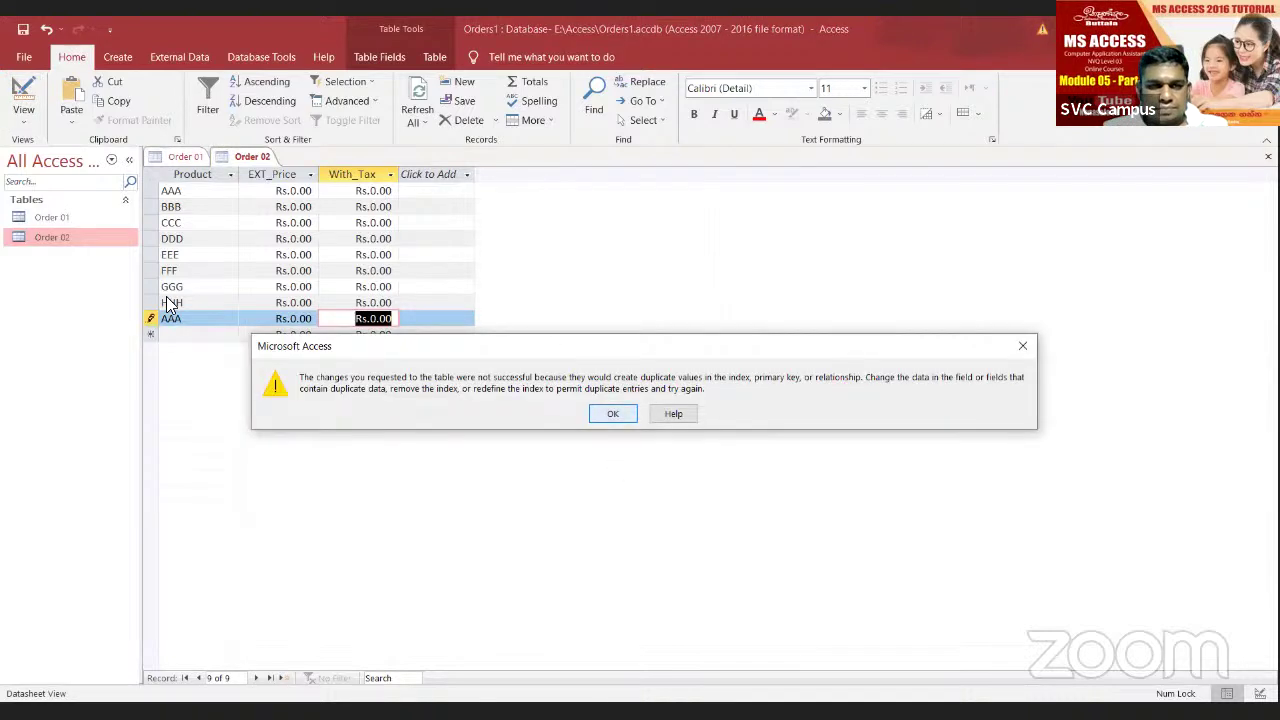
{"action": "key", "text": "Return"}
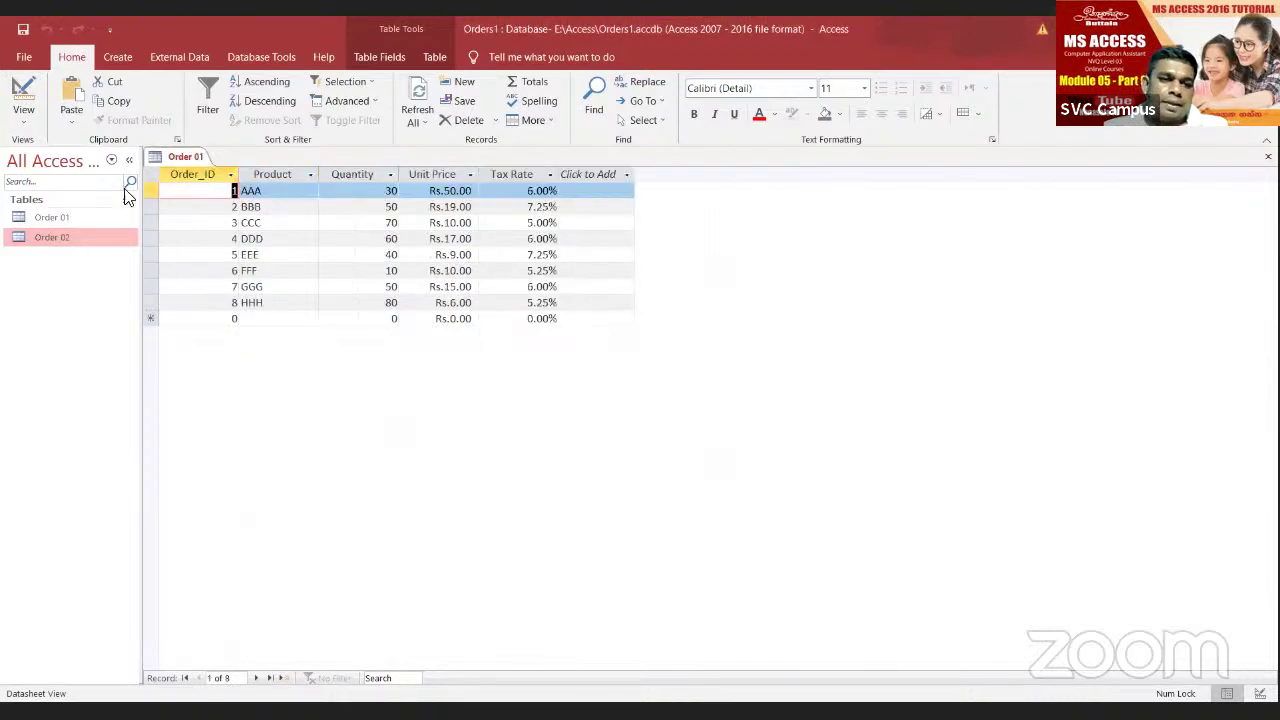
Step: In the design of Order 02, remove the primary key from Product, save the table and return to Datasheet View
{"action": "left_click", "coordinate": [54, 239]}
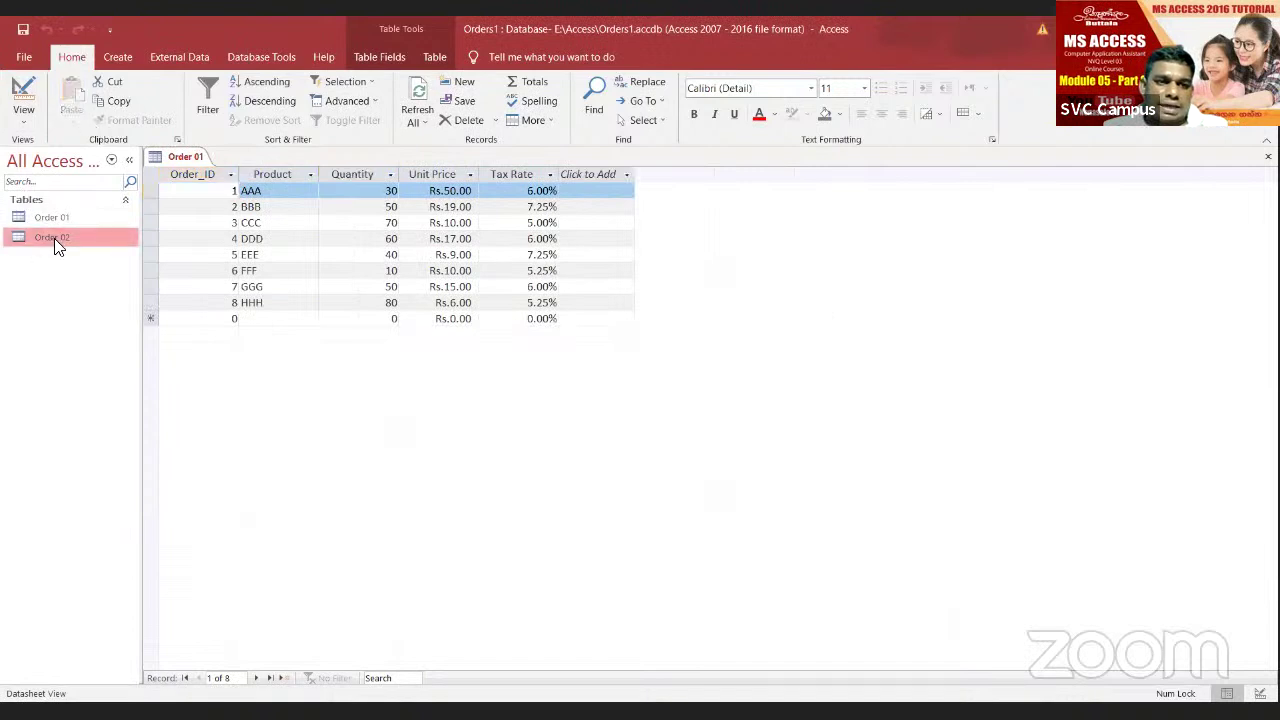
{"action": "right_click", "coordinate": [58, 239]}
{"action": "left_click", "coordinate": [100, 271]}
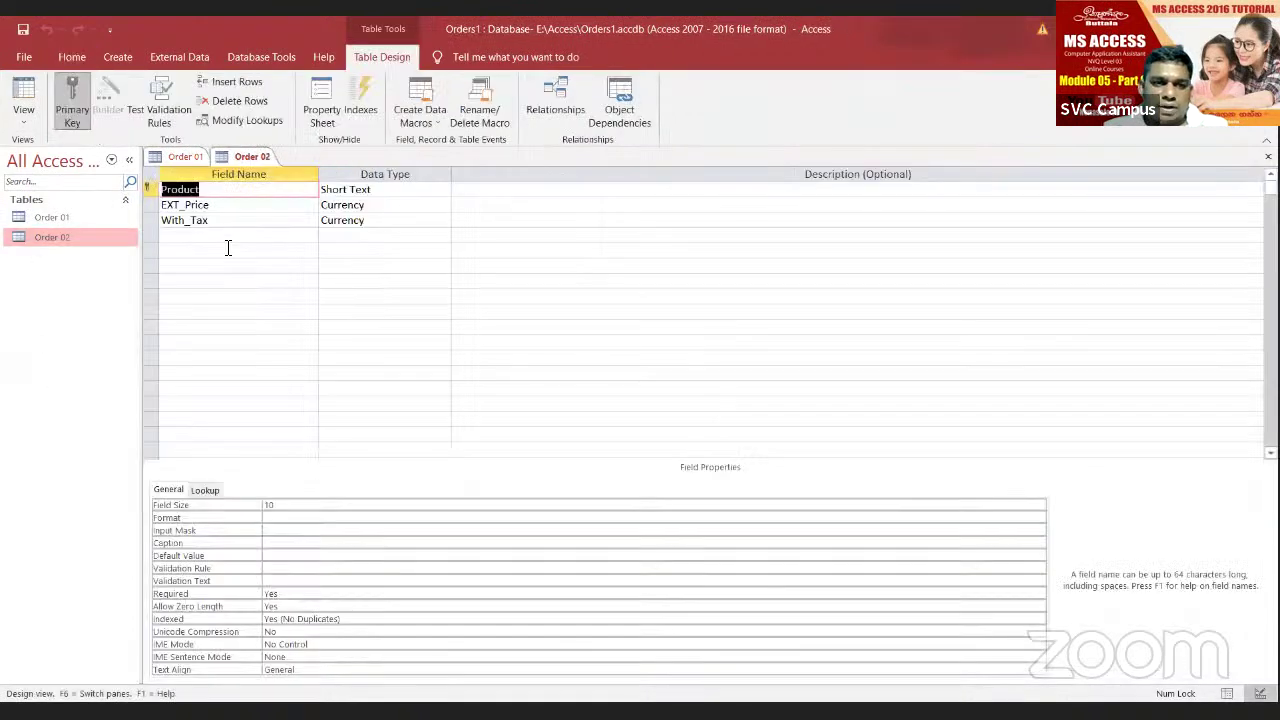
{"action": "left_click", "coordinate": [71, 92]}
{"action": "left_click", "coordinate": [23, 30]}
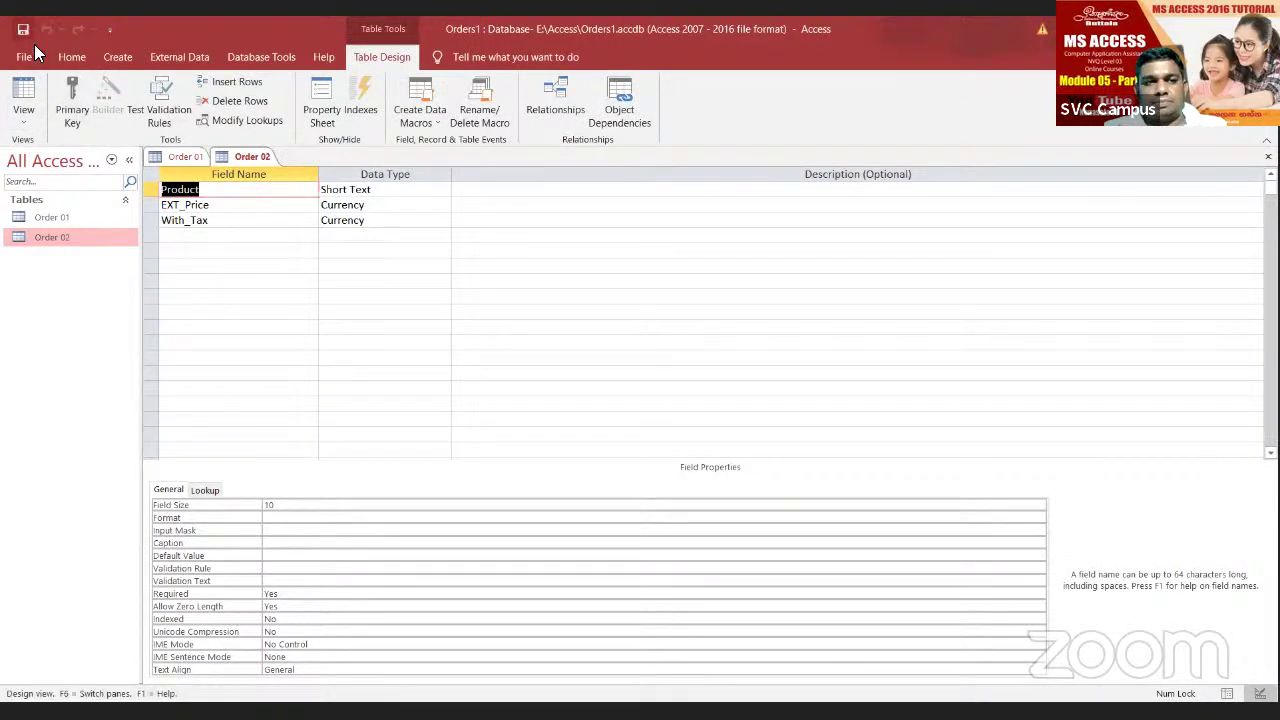
{"action": "left_click", "coordinate": [24, 100]}
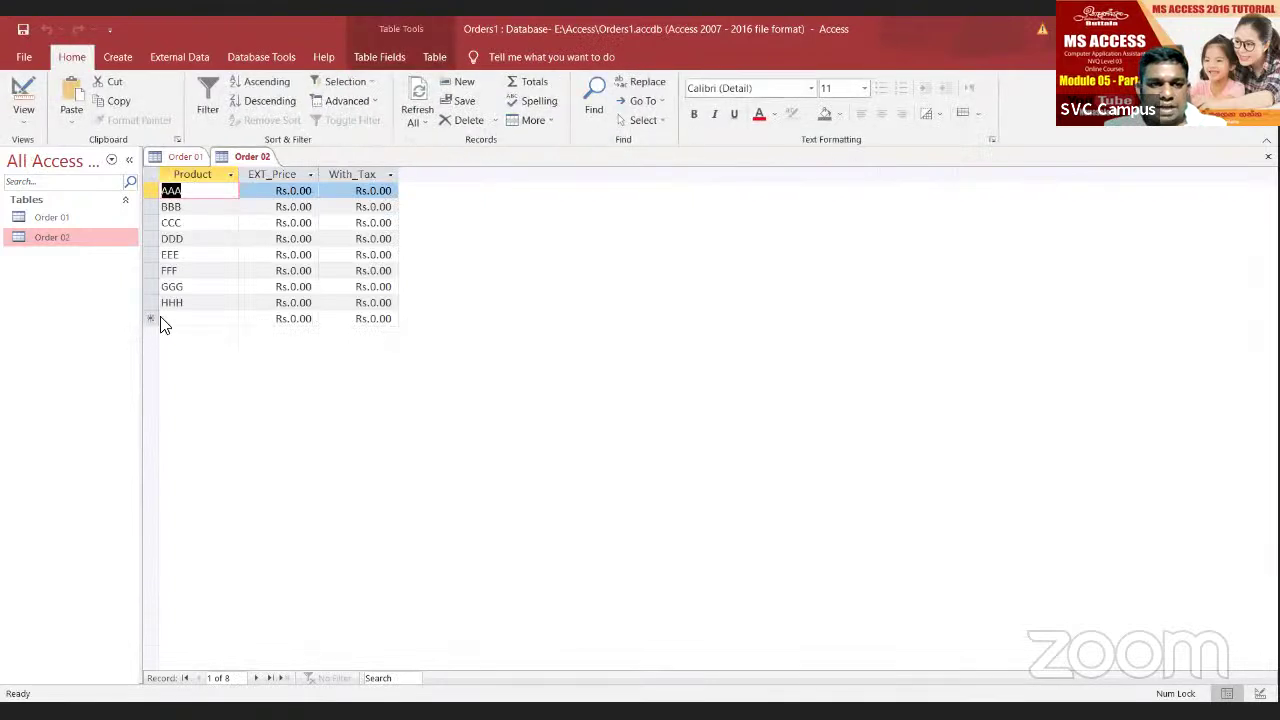
Step: Add two records to Order 02 with the Product values AAA and BBB, and save them
{"action": "left_click", "coordinate": [165, 320]}
{"action": "type", "text": "AAA"}
{"action": "key", "text": "Return"}
{"action": "key", "text": "Return"}
{"action": "type", "text": "BBB"}
{"action": "key", "text": "Return"}
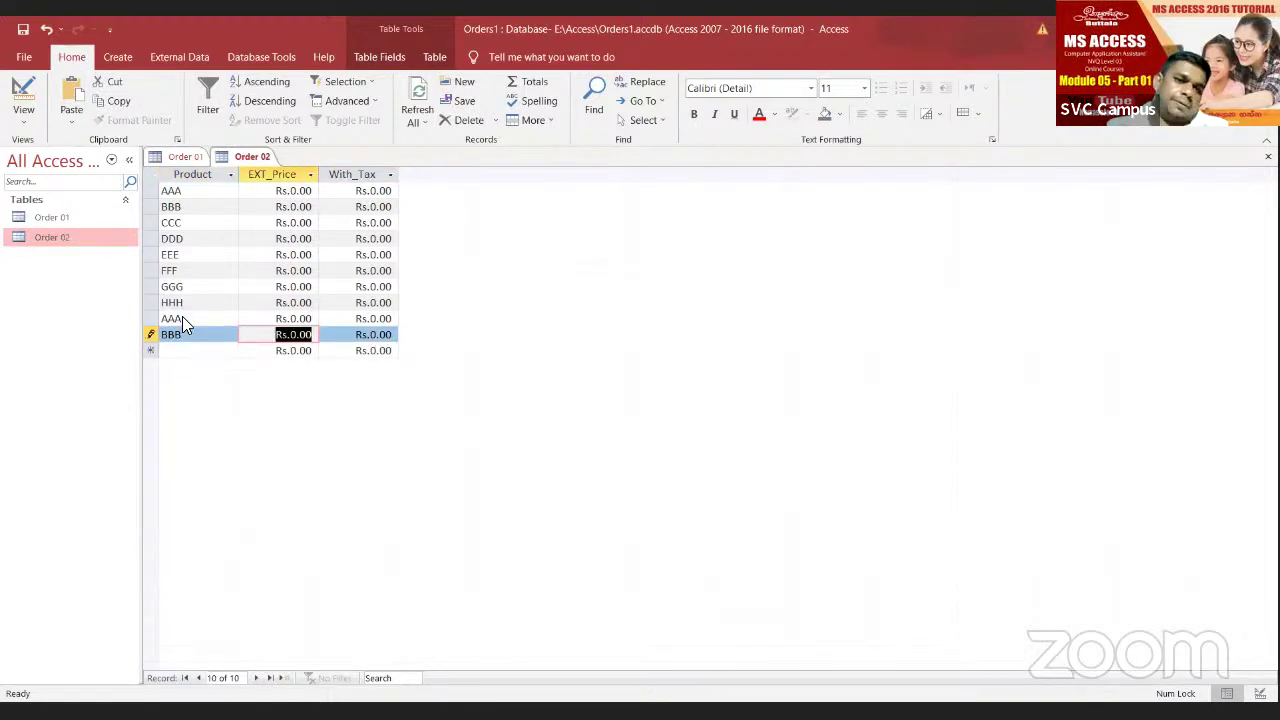
{"action": "left_click", "coordinate": [20, 30]}
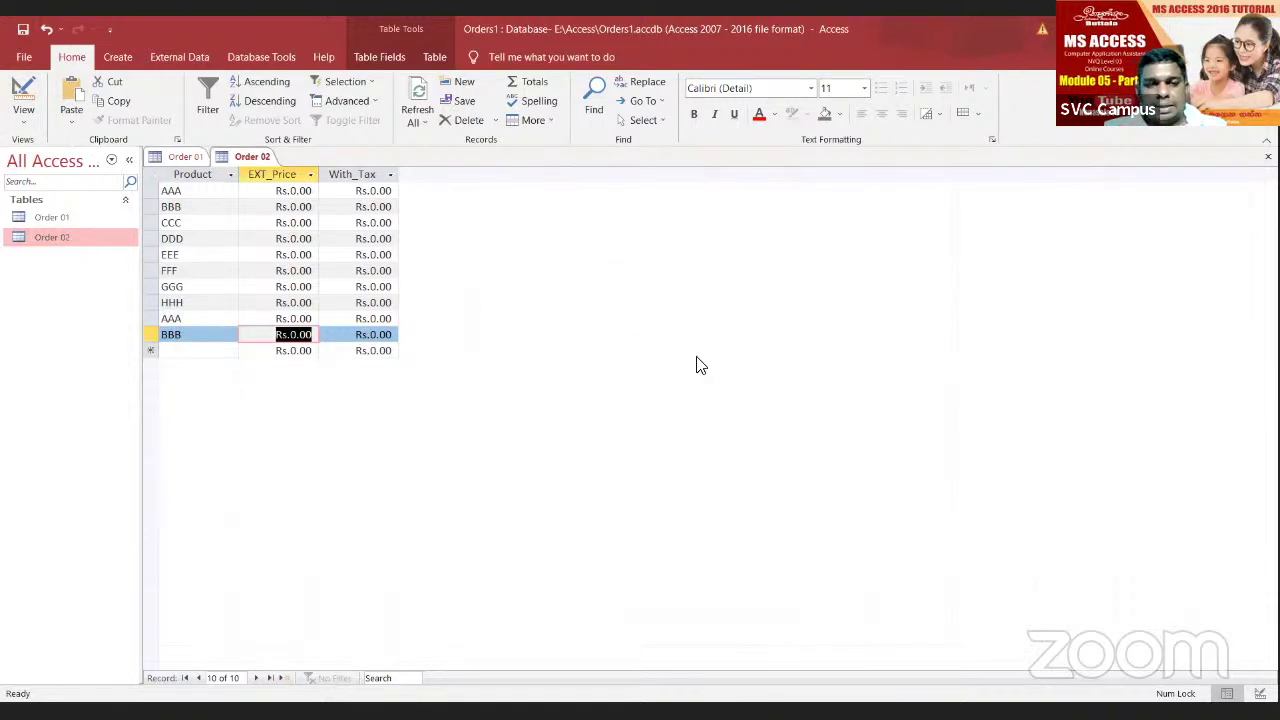
Step: Reopen the Relationships window and lay out Order 01 and Order 02 in it again
{"action": "left_click", "coordinate": [266, 58]}
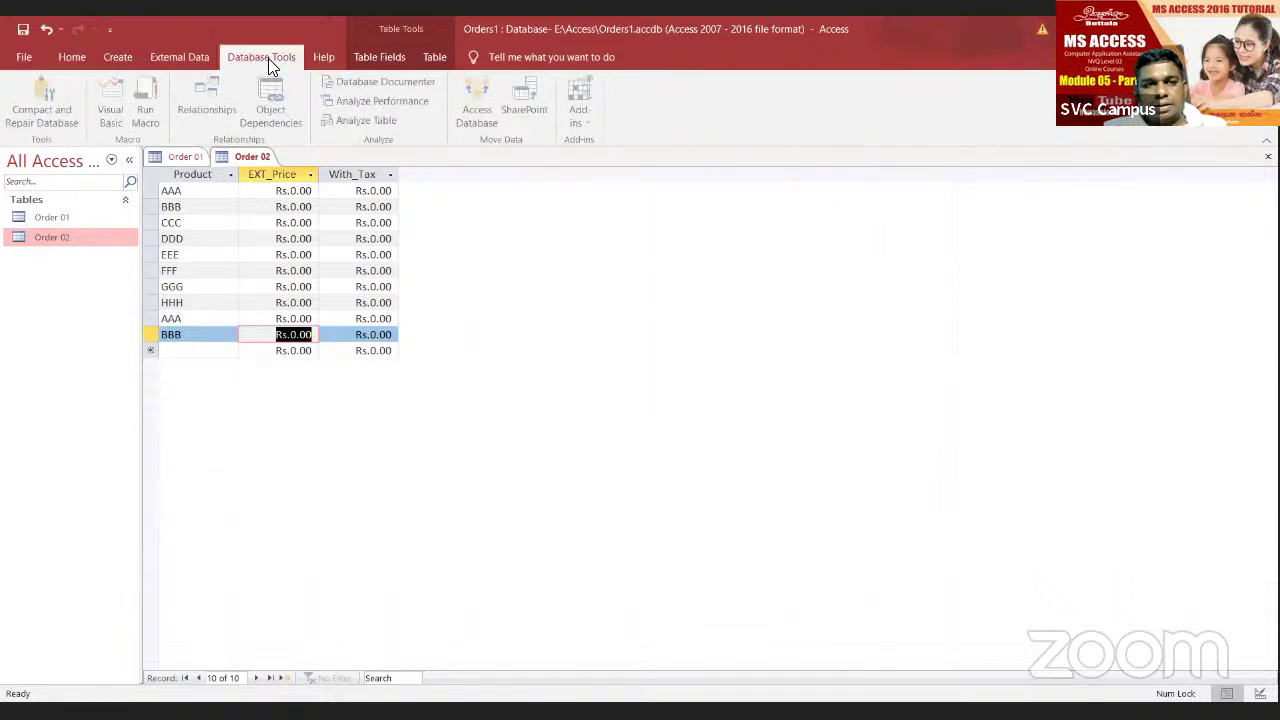
{"action": "left_click", "coordinate": [192, 96]}
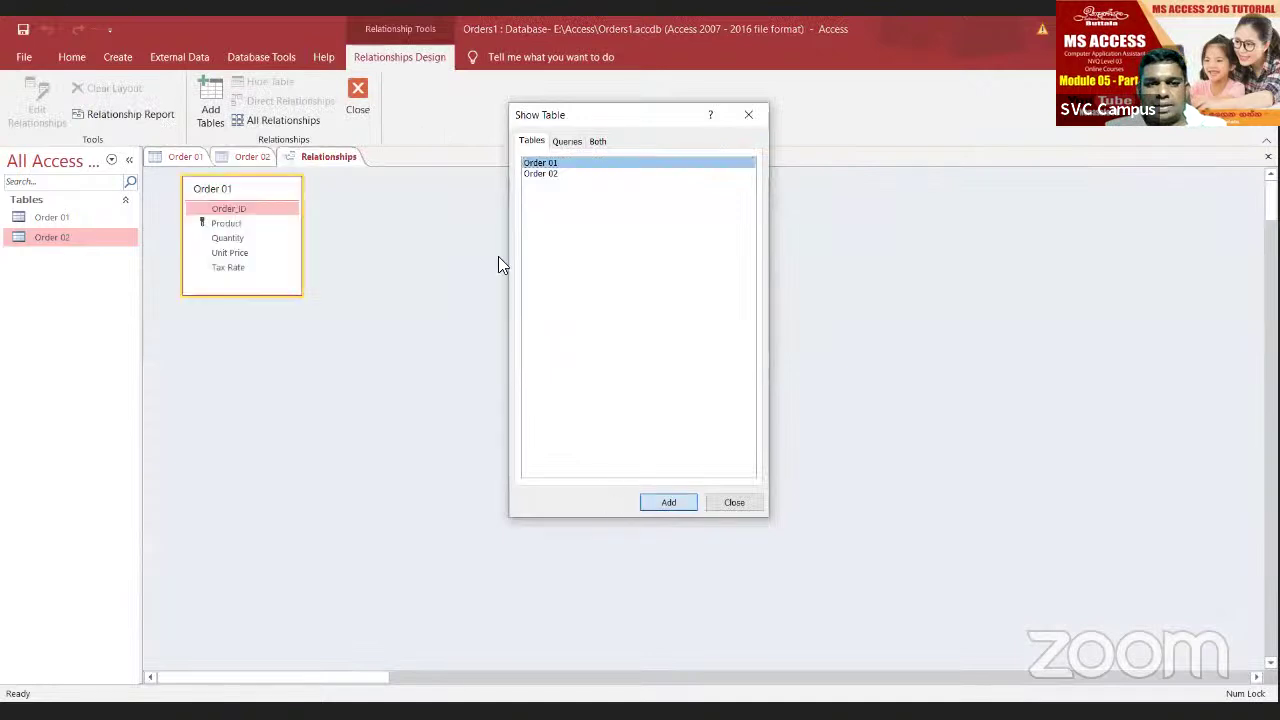
{"action": "left_click", "coordinate": [540, 173]}
{"action": "left_click", "coordinate": [656, 502]}
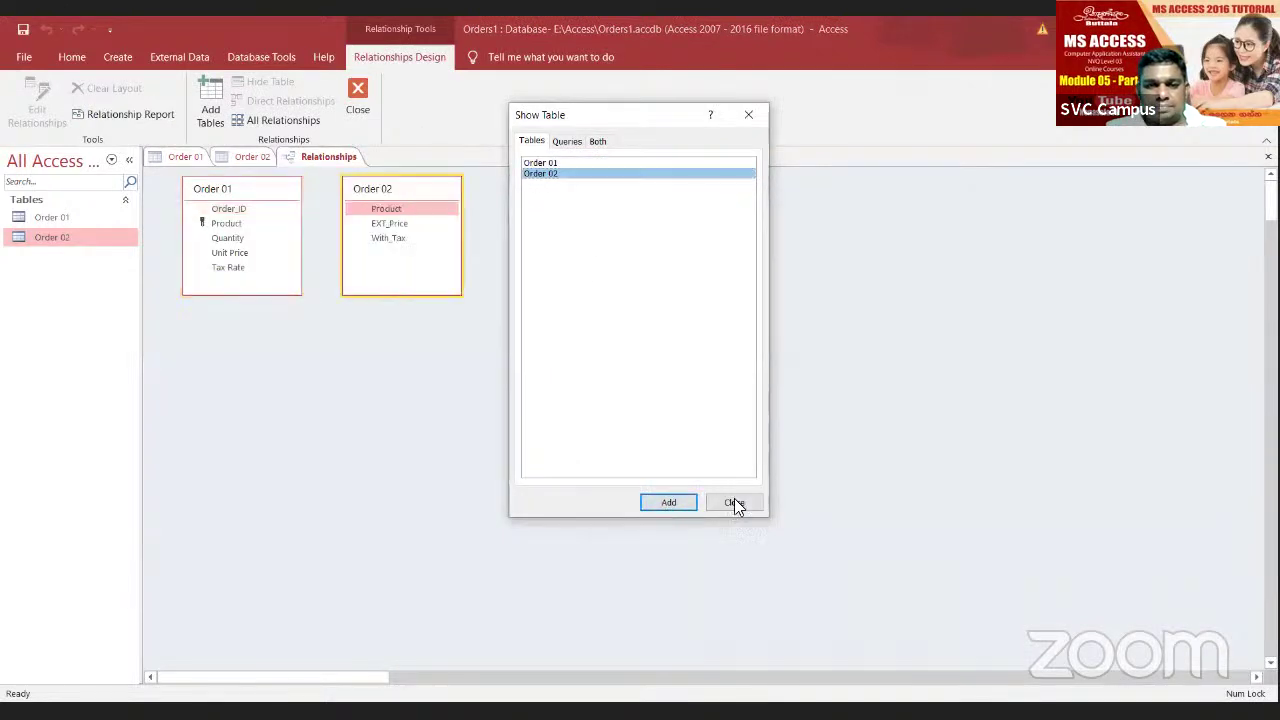
{"action": "left_click", "coordinate": [734, 500]}
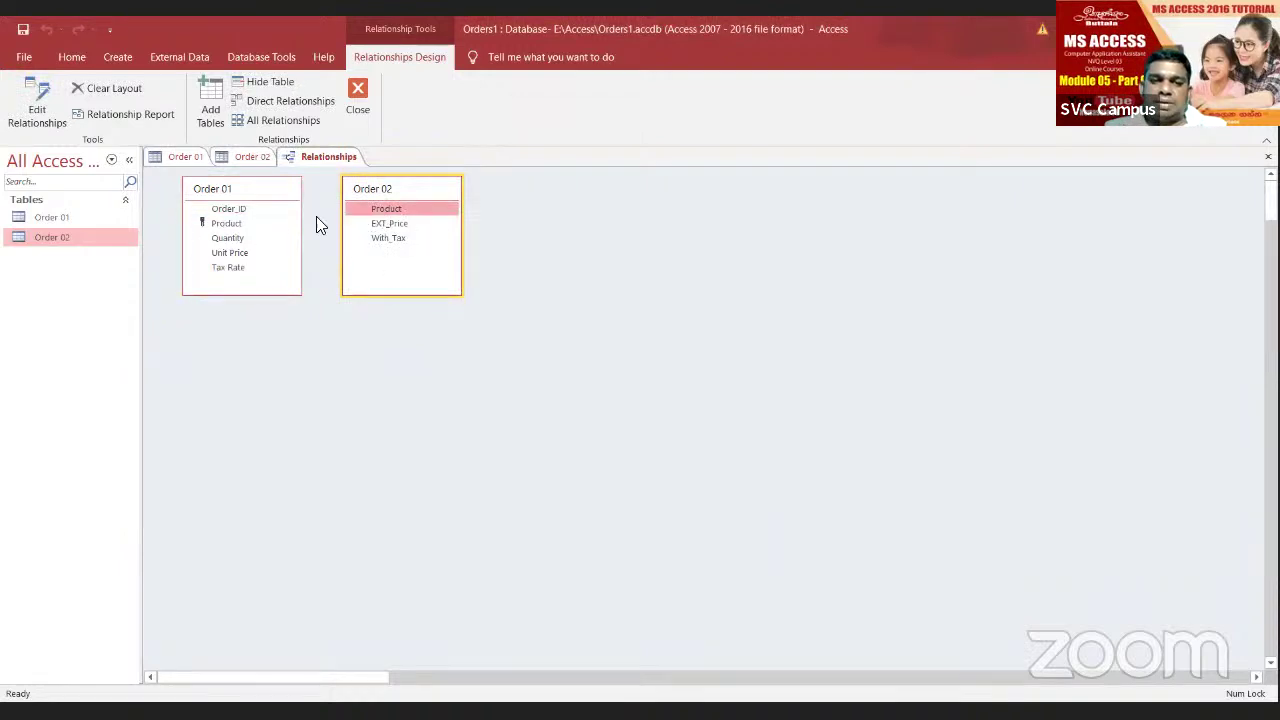
Step: Relate Product in Order 01 to Product in Order 02 to compare the relationship type, cancel it, and close Relationships without saving the layout
{"action": "left_click_drag", "start_coordinate": [226, 223], "coordinate": [382, 212]}
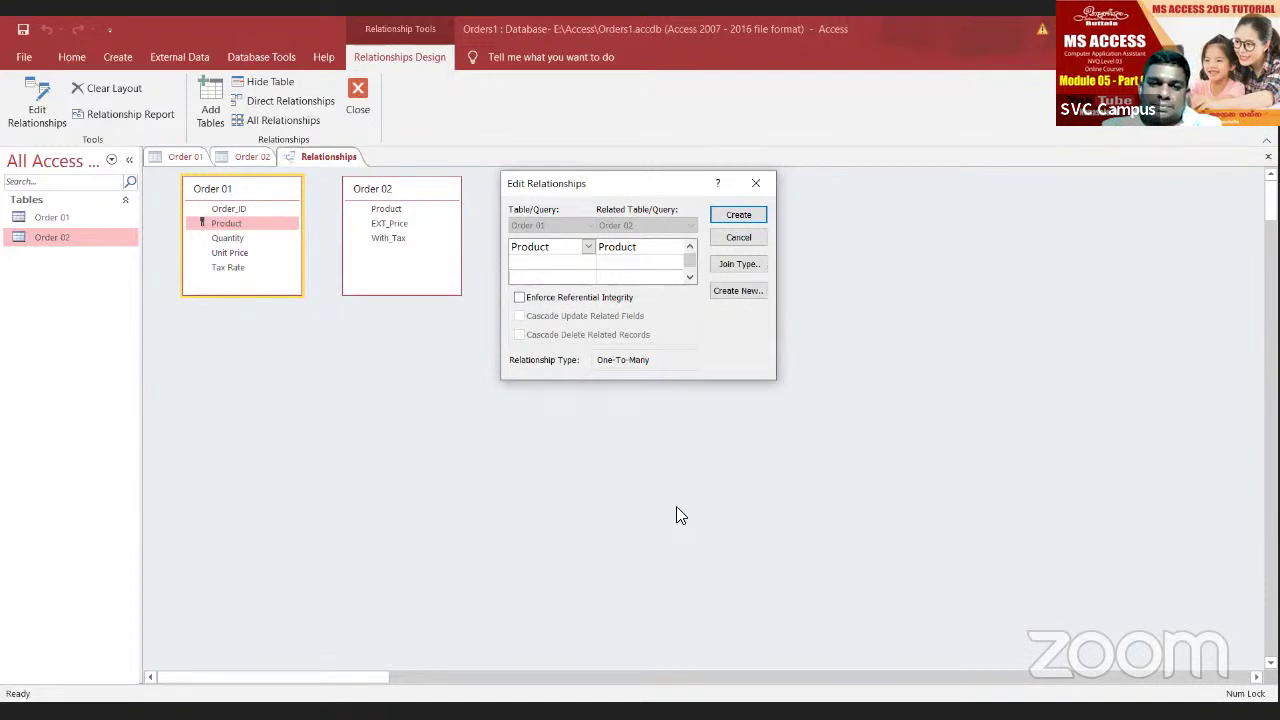
{"action": "left_click", "coordinate": [756, 186]}
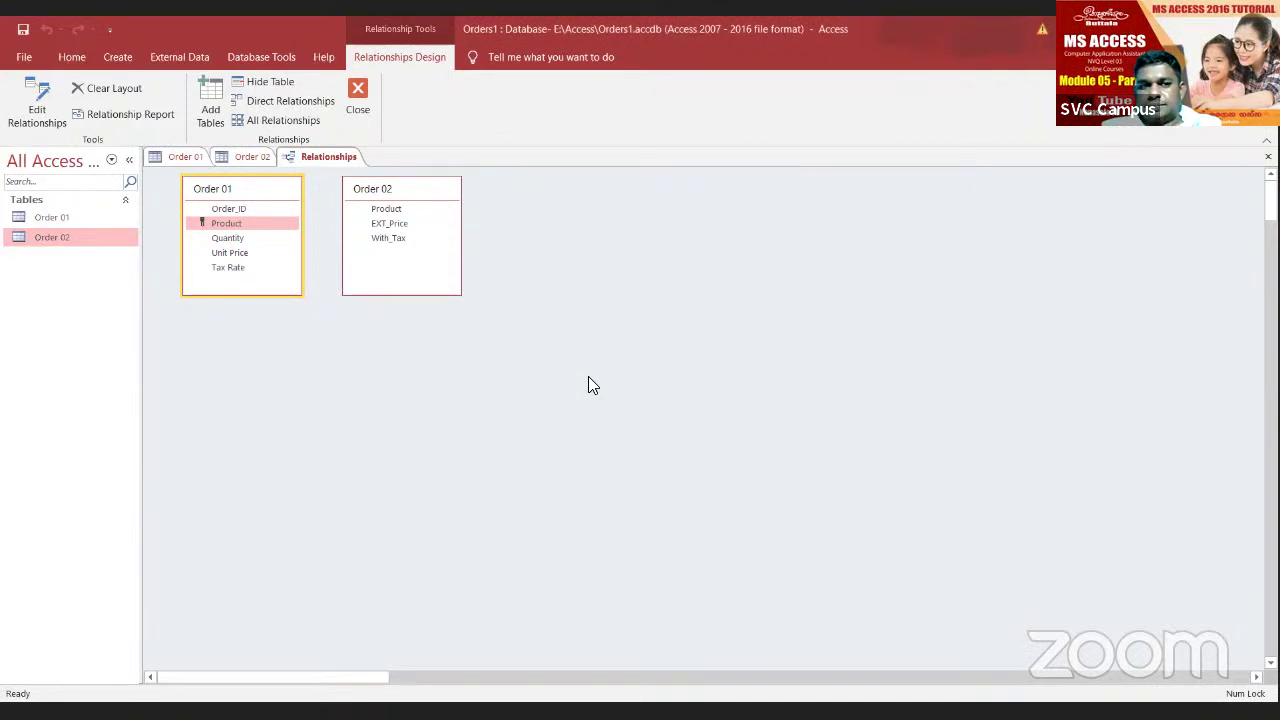
{"action": "left_click", "coordinate": [366, 100]}
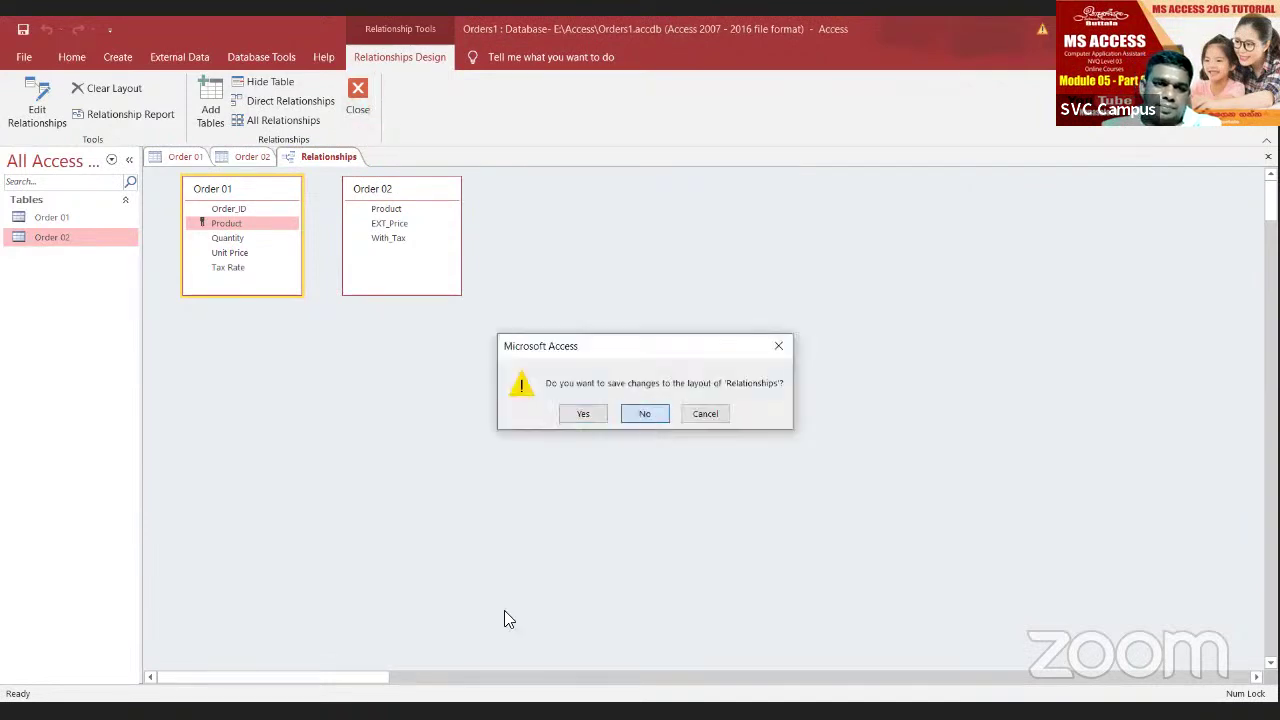
{"action": "key", "text": "Return"}
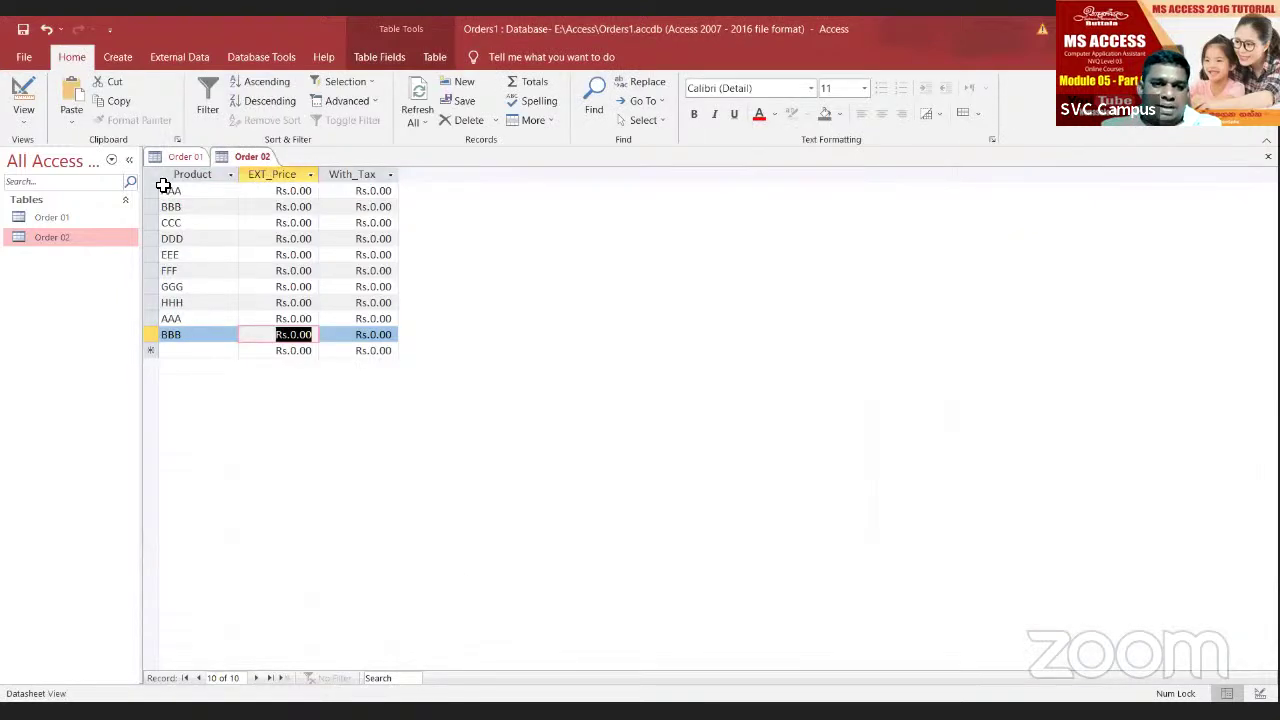
Step: In the design of Order 01, remove the primary key from Product, save the table and return to Datasheet View
{"action": "left_click", "coordinate": [184, 157]}
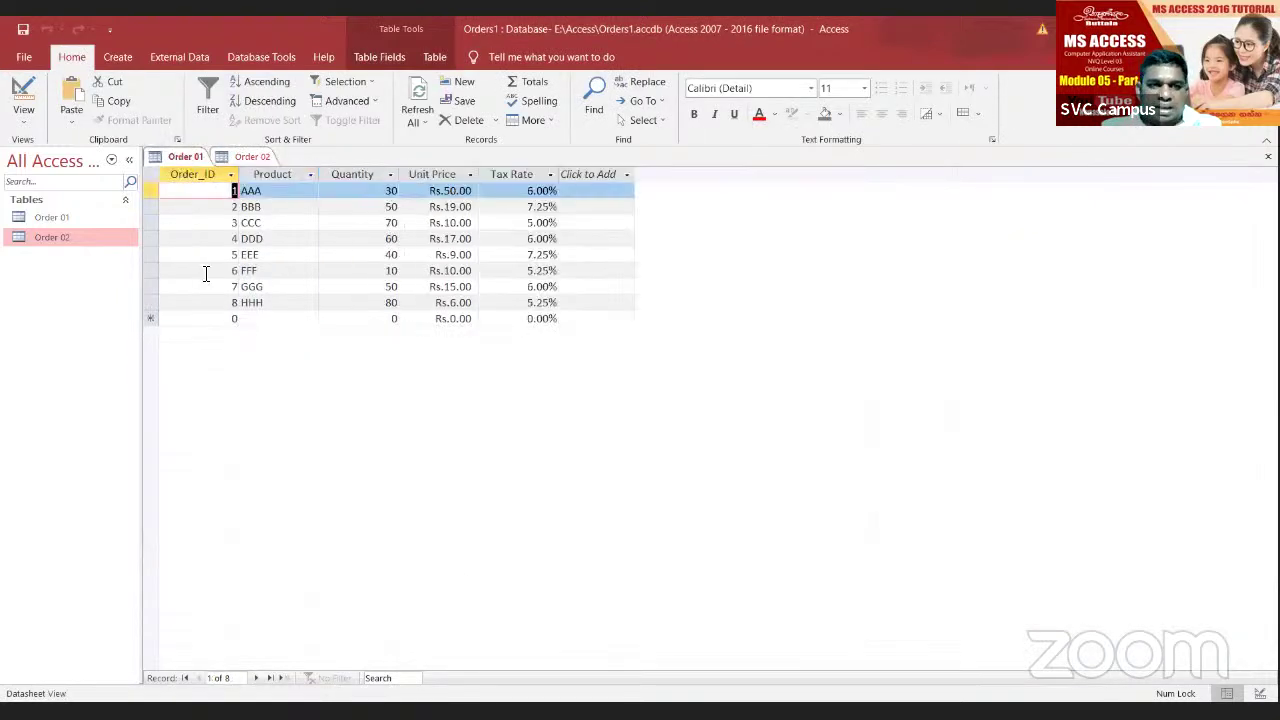
{"action": "left_click", "coordinate": [24, 100]}
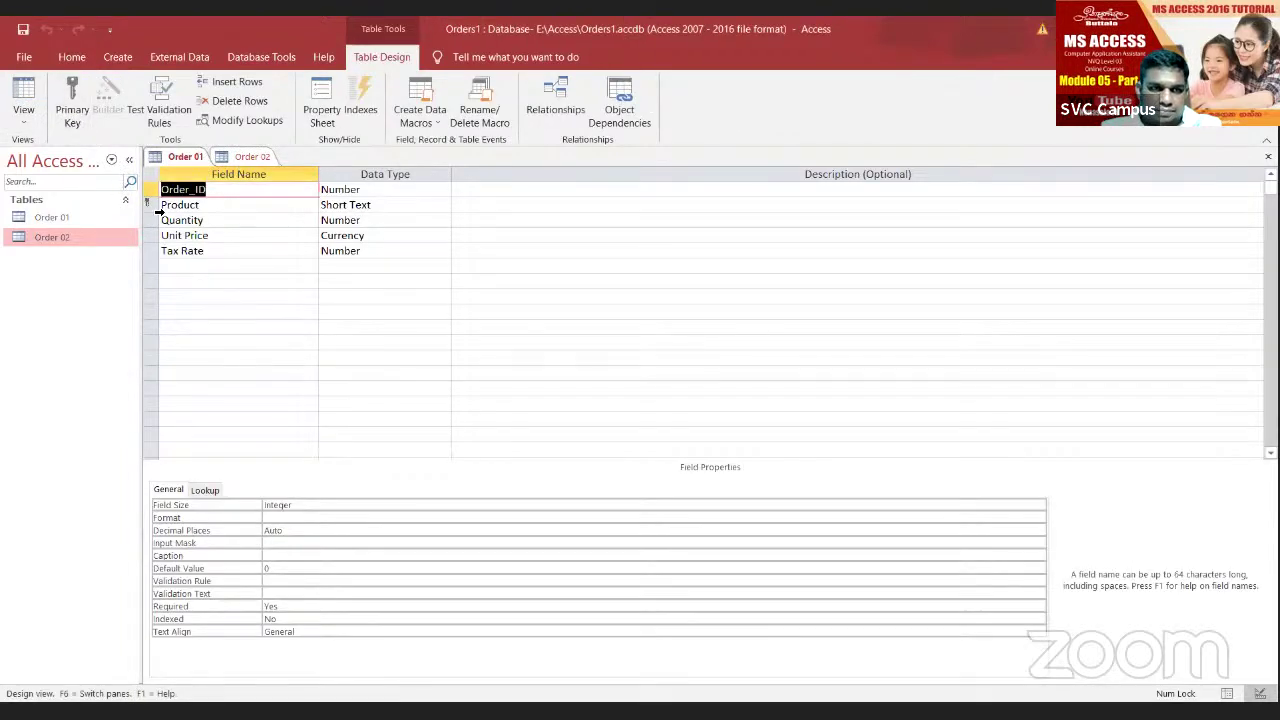
{"action": "left_click", "coordinate": [154, 204]}
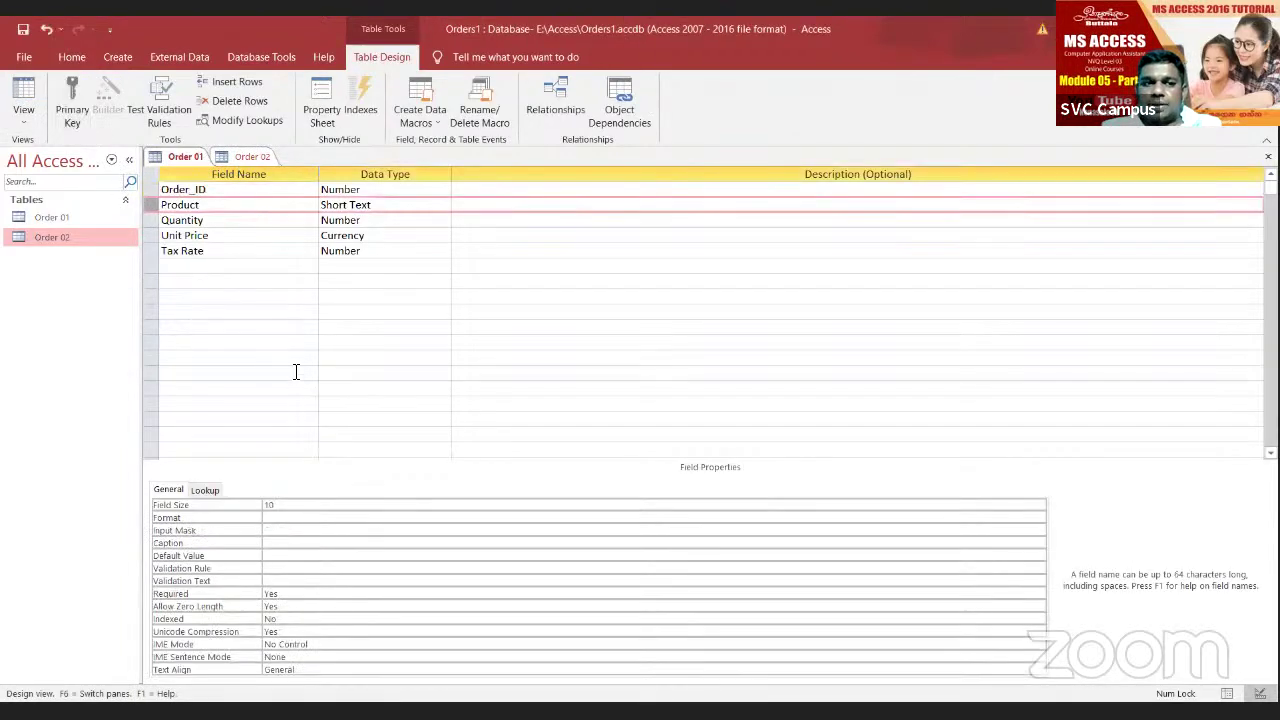
{"action": "left_click", "coordinate": [22, 100]}
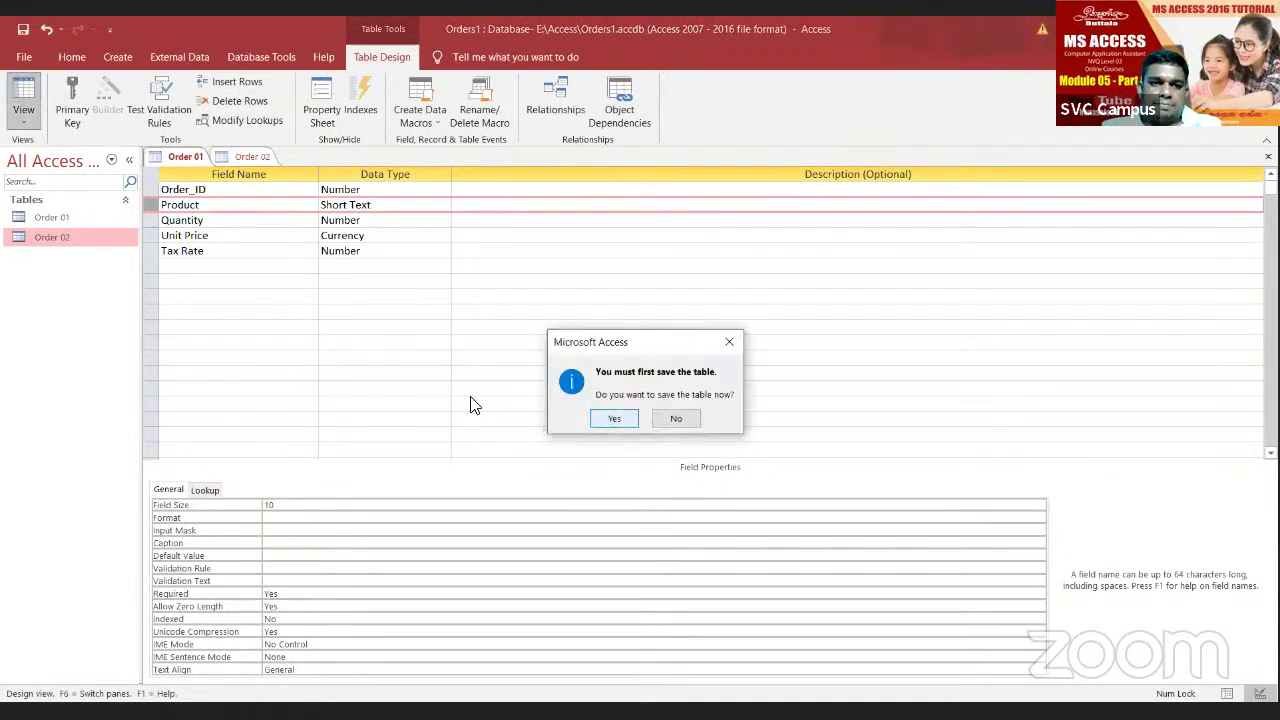
{"action": "key", "text": "Return"}
Step: Add a record to Order 01 with the Product value AAA, leaving the other fields at their defaults
{"action": "left_click", "coordinate": [278, 318]}
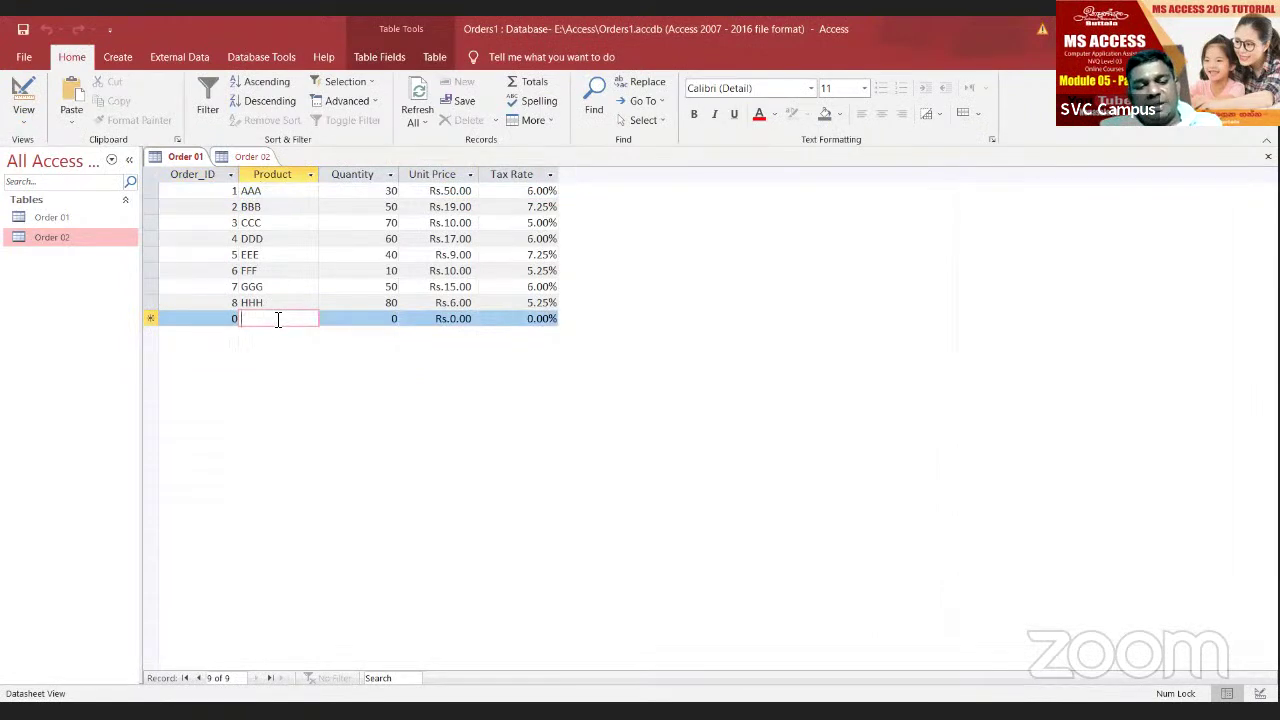
{"action": "type", "text": "AAA"}
{"action": "key", "text": "Tab"}
{"action": "key", "text": "Tab"}
{"action": "key", "text": "Tab"}
{"action": "key", "text": "Tab"}
{"action": "type", "text": "BBB"}
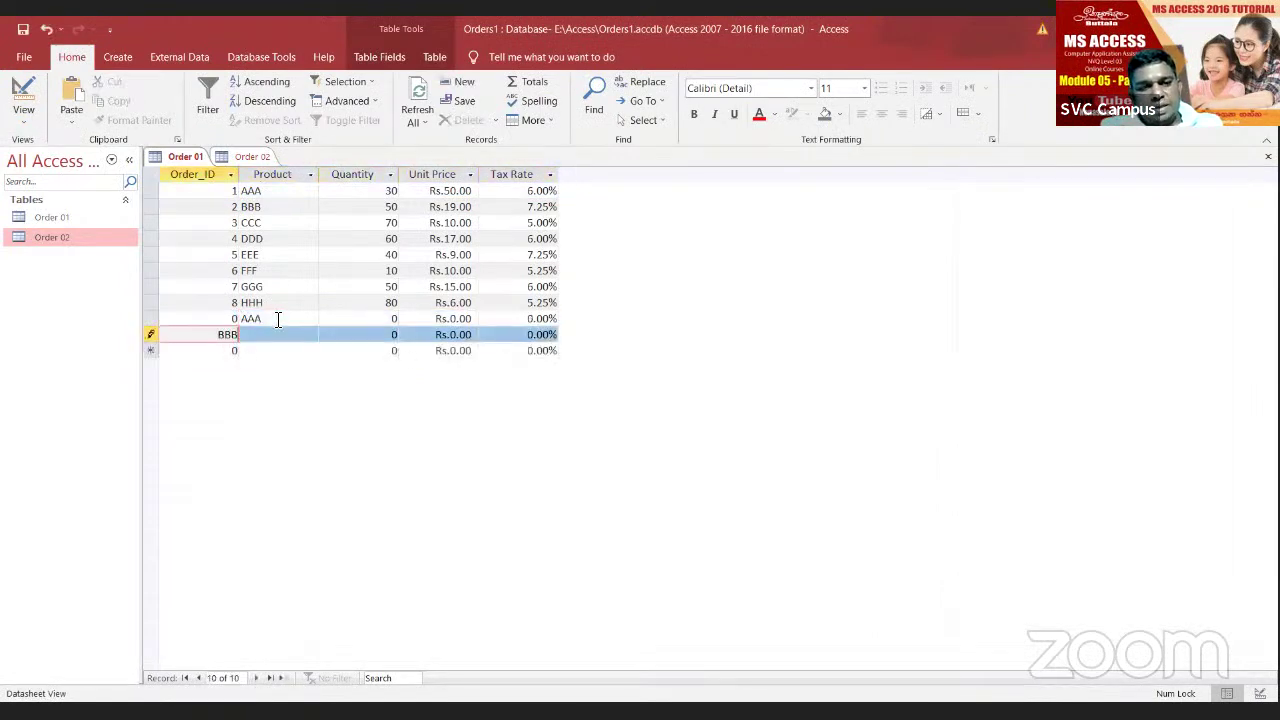
{"action": "key", "text": "BackSpace"}
{"action": "key", "text": "BackSpace"}
{"action": "key", "text": "BackSpace"}
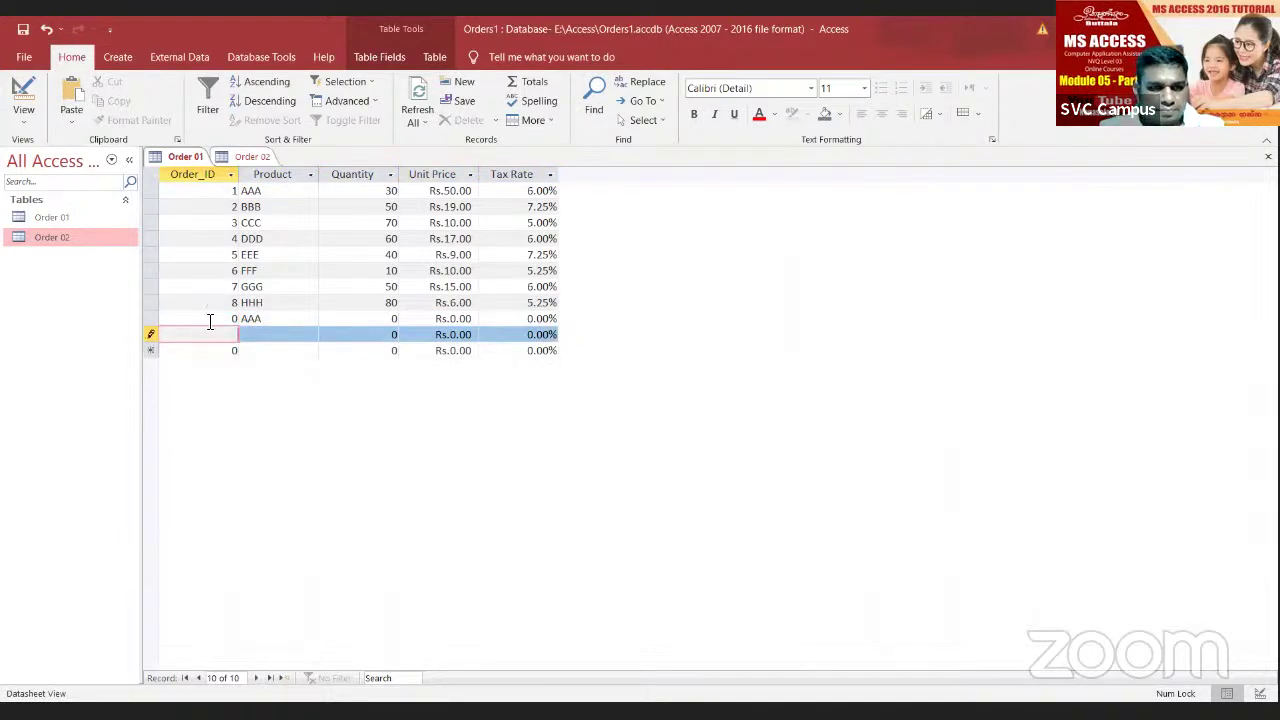
{"action": "key", "text": "Down"}
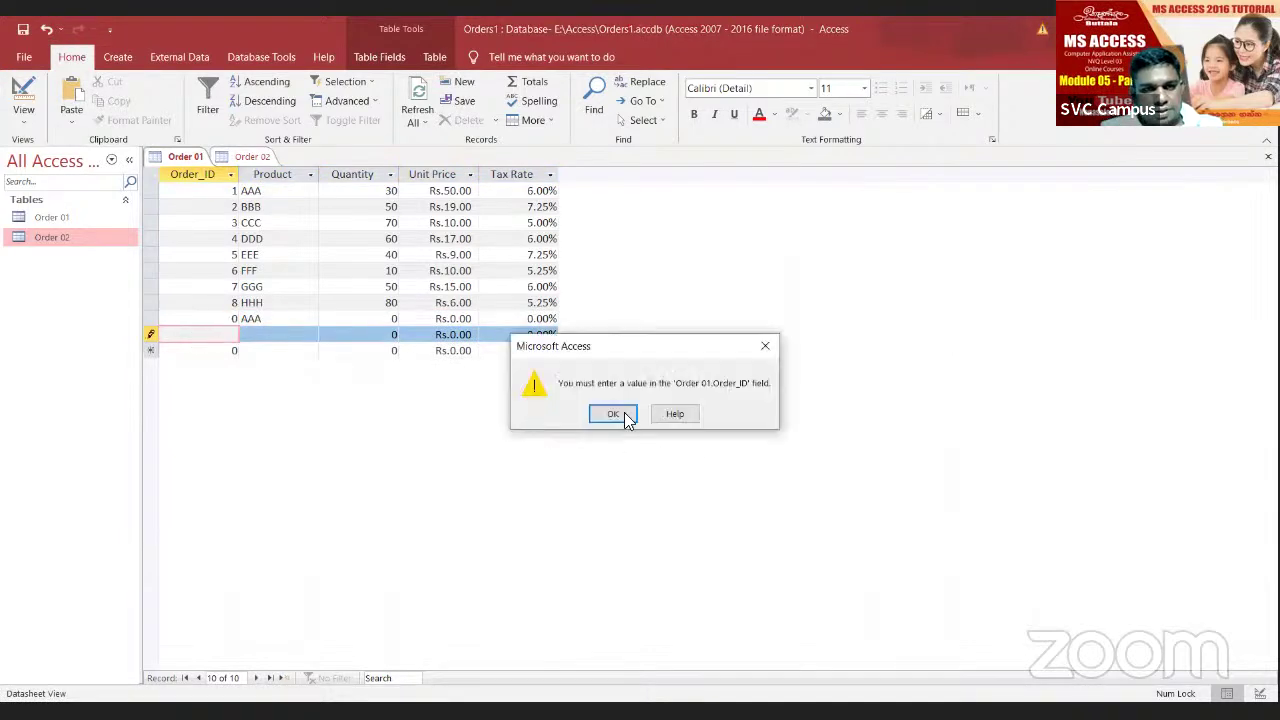
{"action": "key", "text": "Return"}
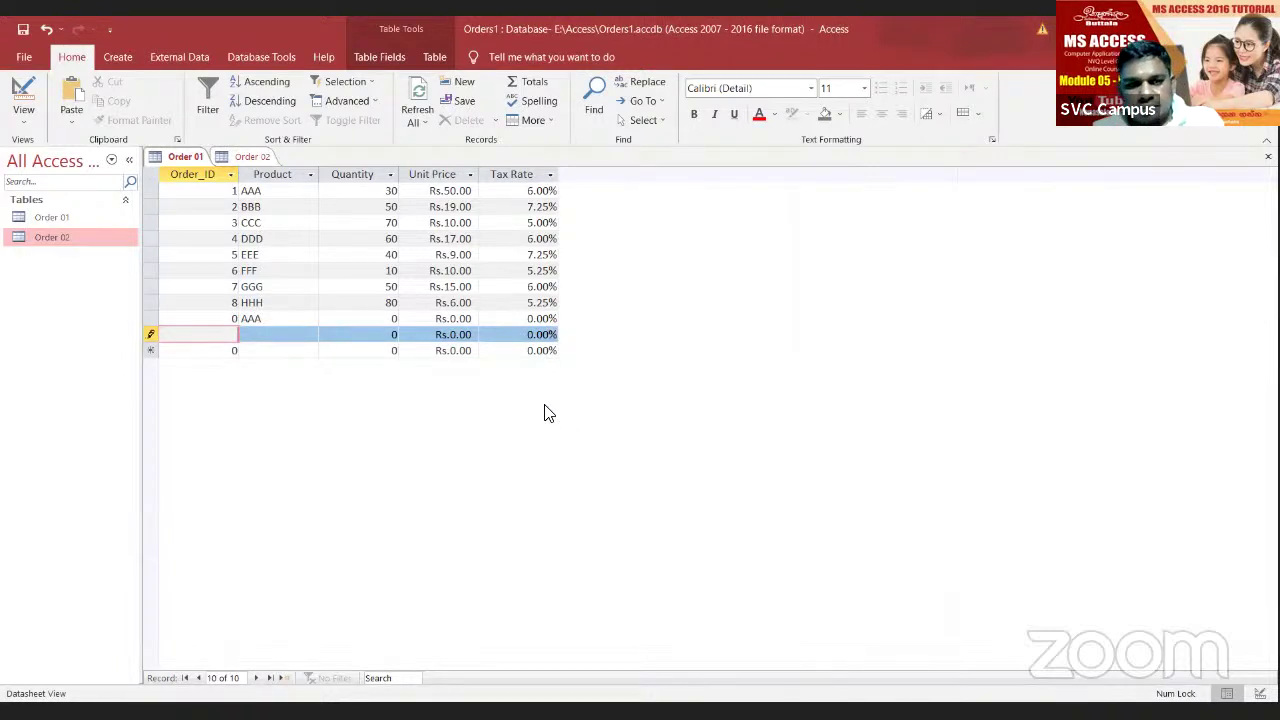
Step: Add a record to Order 01 with Order_ID 10 and Product BBB, and save it
{"action": "type", "text": "10"}
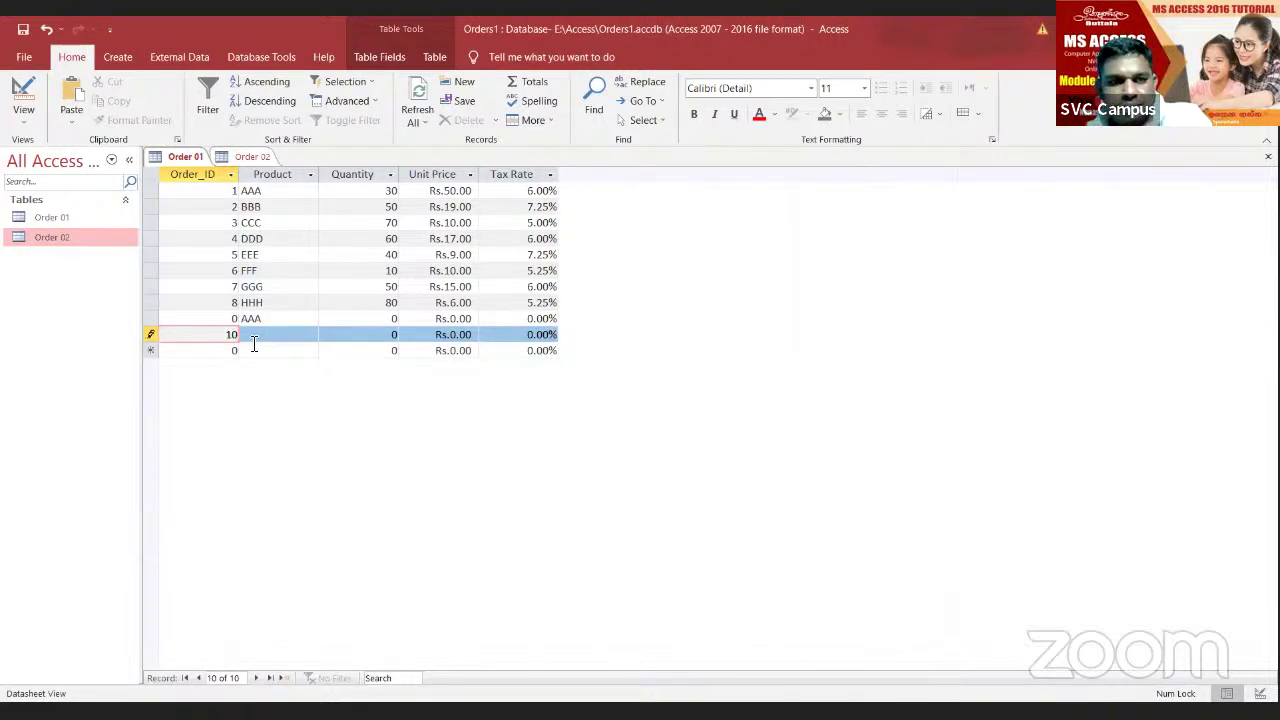
{"action": "key", "text": "Down"}
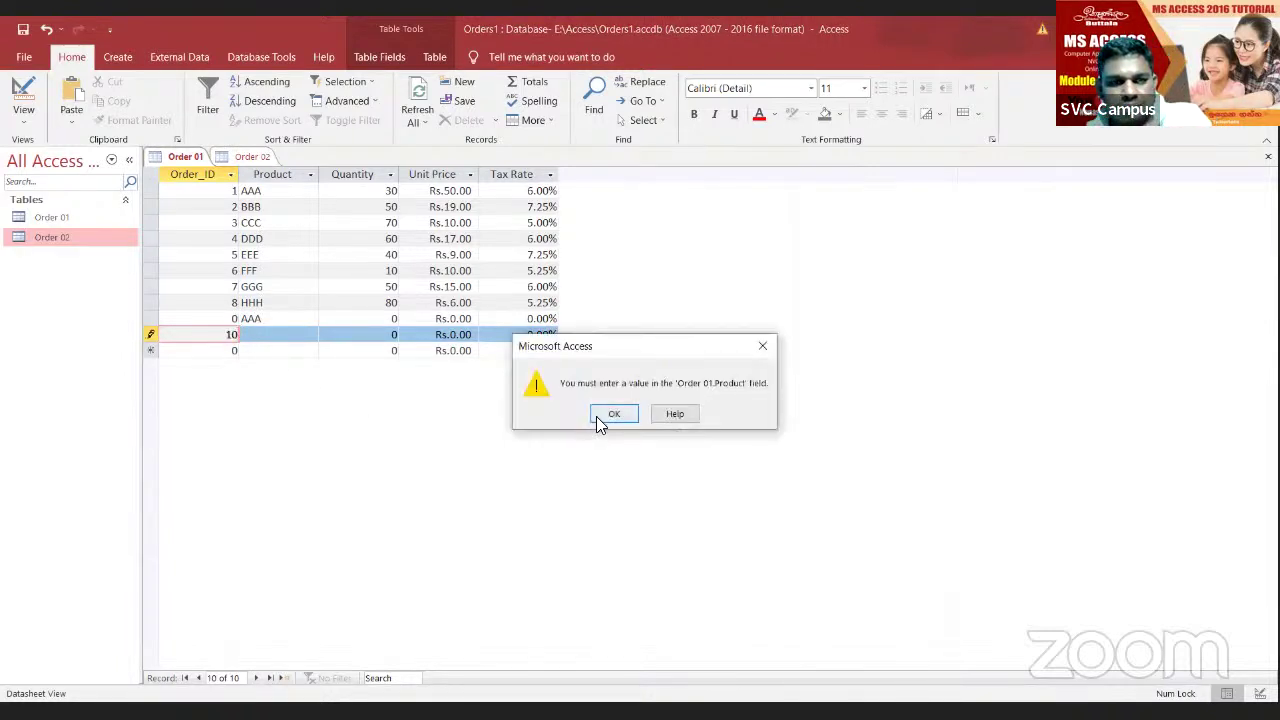
{"action": "left_click", "coordinate": [597, 417]}
{"action": "key", "text": "Tab"}
{"action": "type", "text": "BBB"}
{"action": "key", "text": "Tab"}
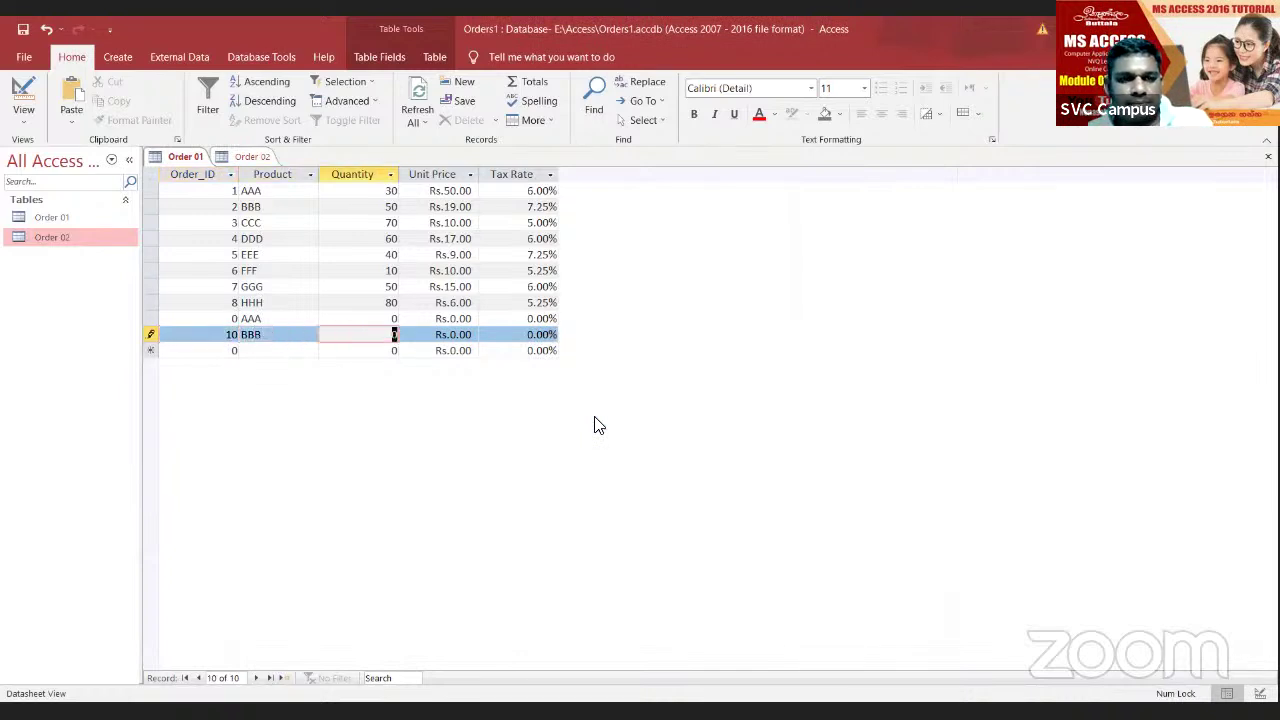
{"action": "key", "text": "Tab"}
{"action": "key", "text": "Tab"}
{"action": "key", "text": "Tab"}
Step: Add a record to Order 01 with Order_ID 11 and Product CCC, and save it
{"action": "type", "text": "11"}
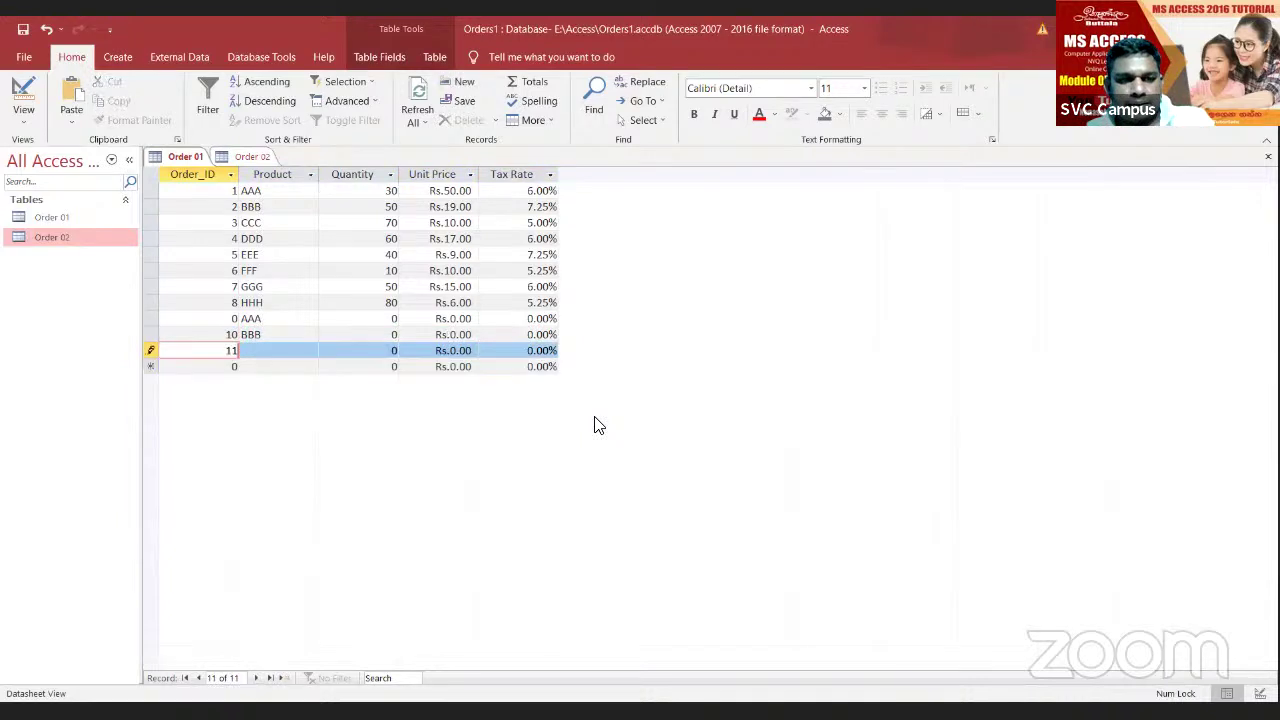
{"action": "key", "text": "Tab"}
{"action": "key", "text": "Tab"}
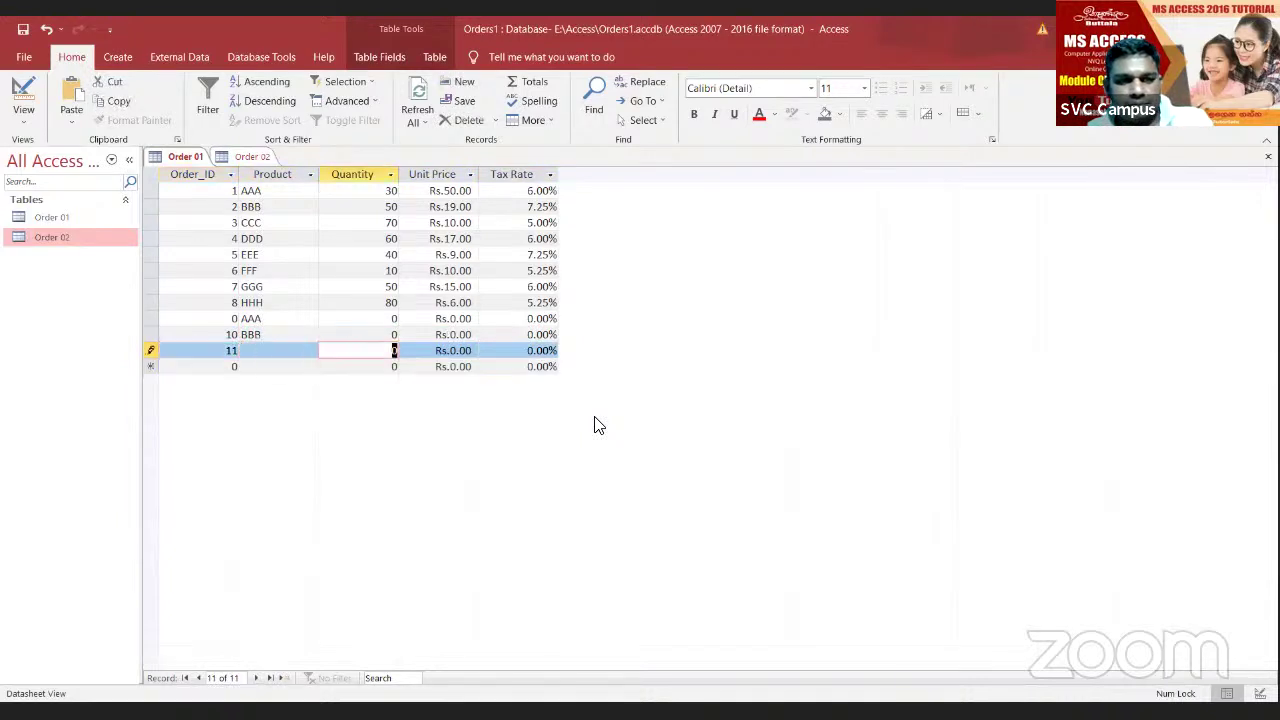
{"action": "key", "text": "shift+Tab"}
{"action": "type", "text": "CCC"}
{"action": "key", "text": "Tab"}
{"action": "key", "text": "Tab"}
{"action": "key", "text": "Tab"}
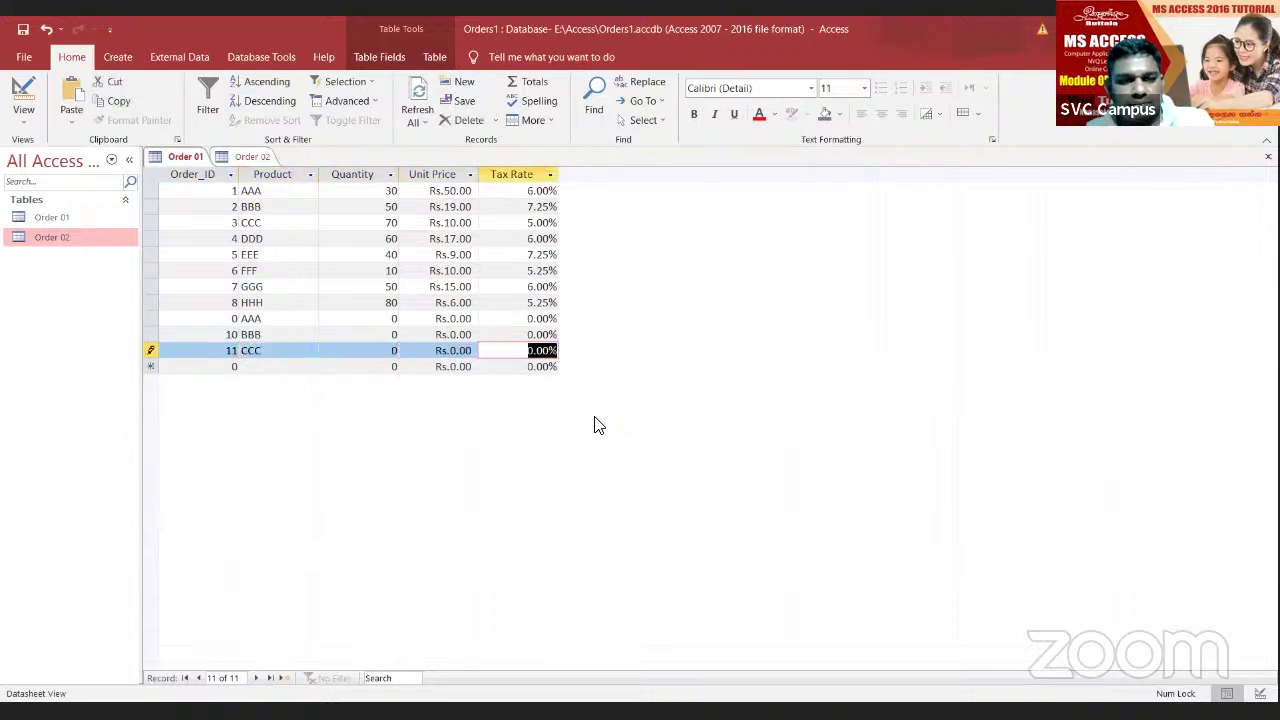
{"action": "key", "text": "Tab"}
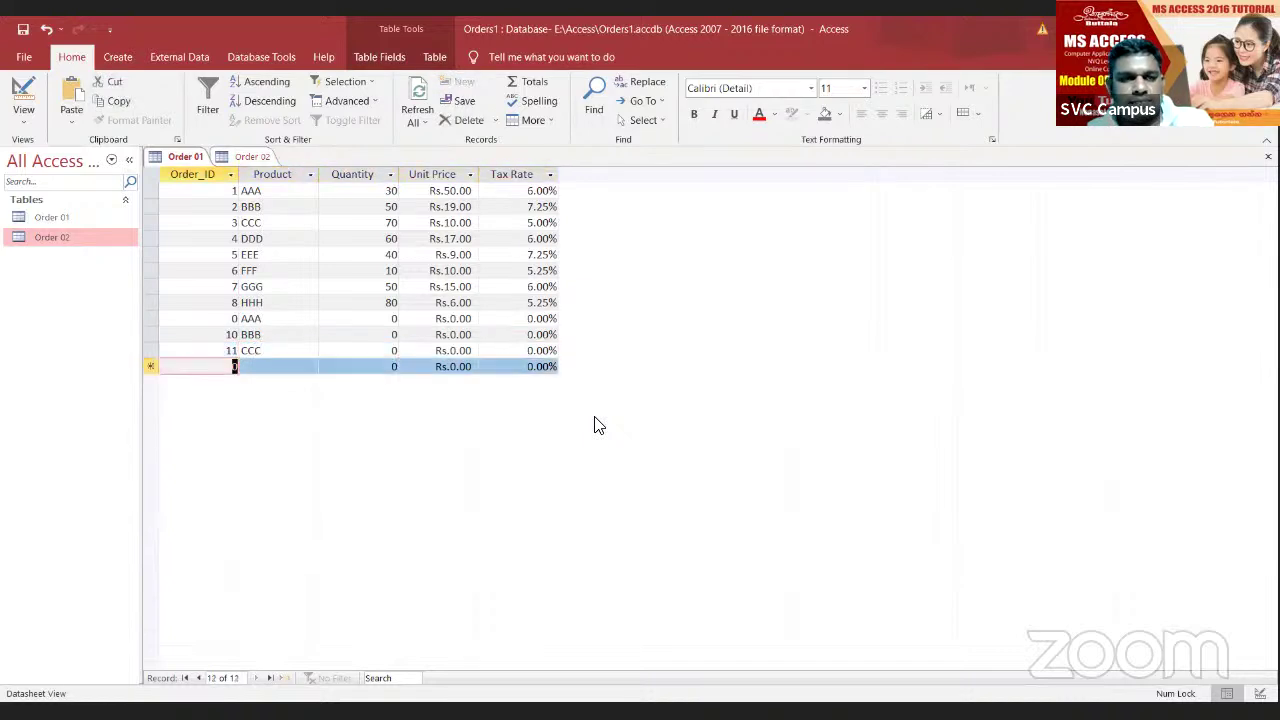
Step: Set the Order_ID of the added AAA record in Order 01 to 9 and save the record
{"action": "left_click", "coordinate": [236, 318]}
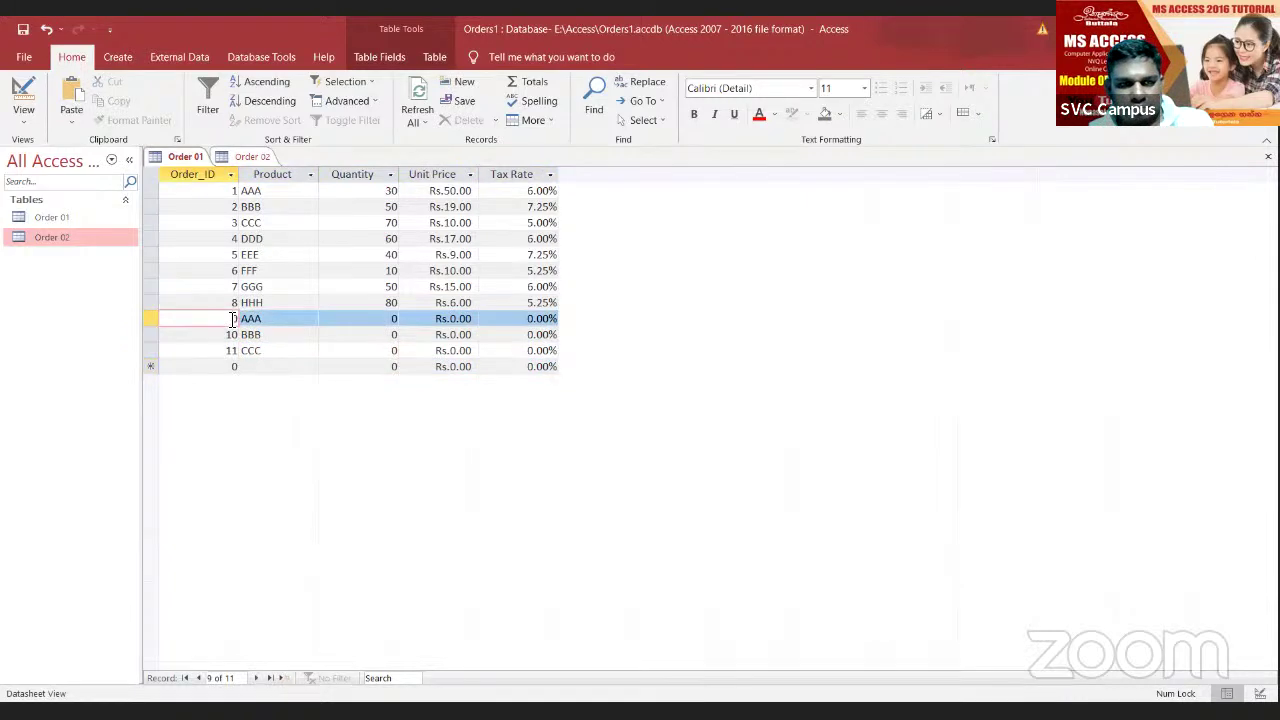
{"action": "left_click", "coordinate": [240, 318]}
{"action": "type", "text": "9"}
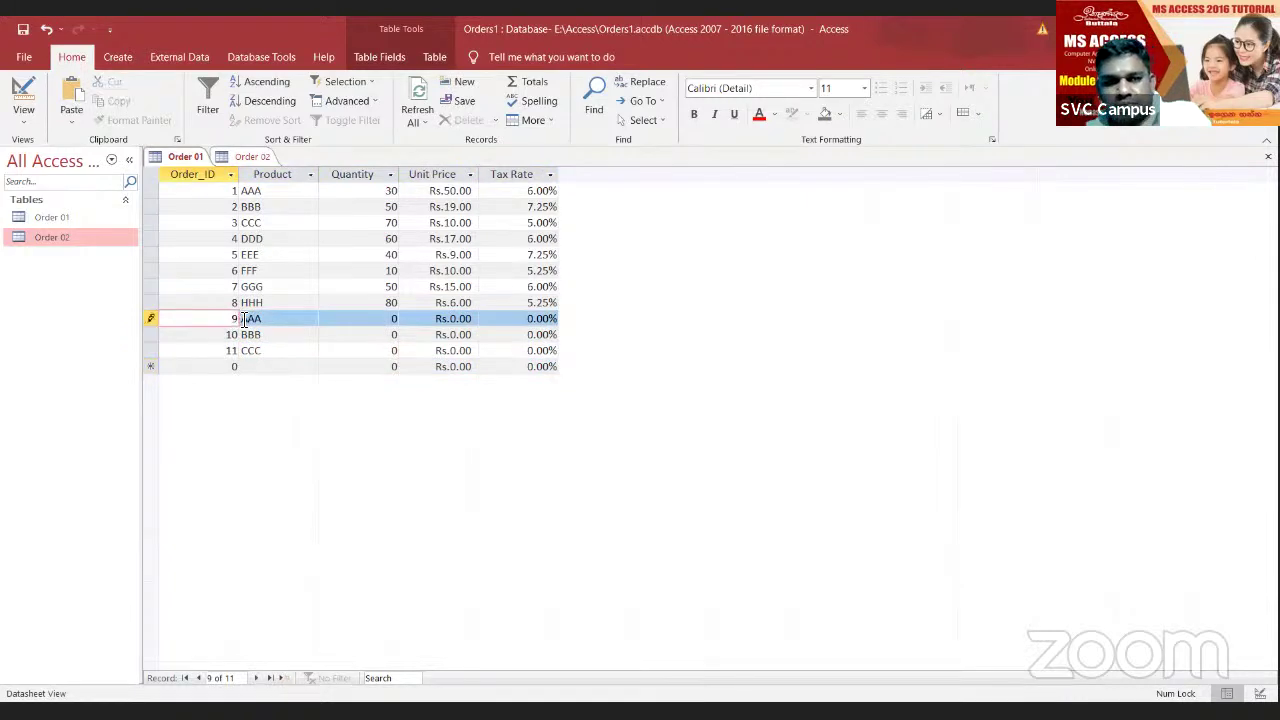
{"action": "key", "text": "Tab"}
{"action": "key", "text": "Tab"}
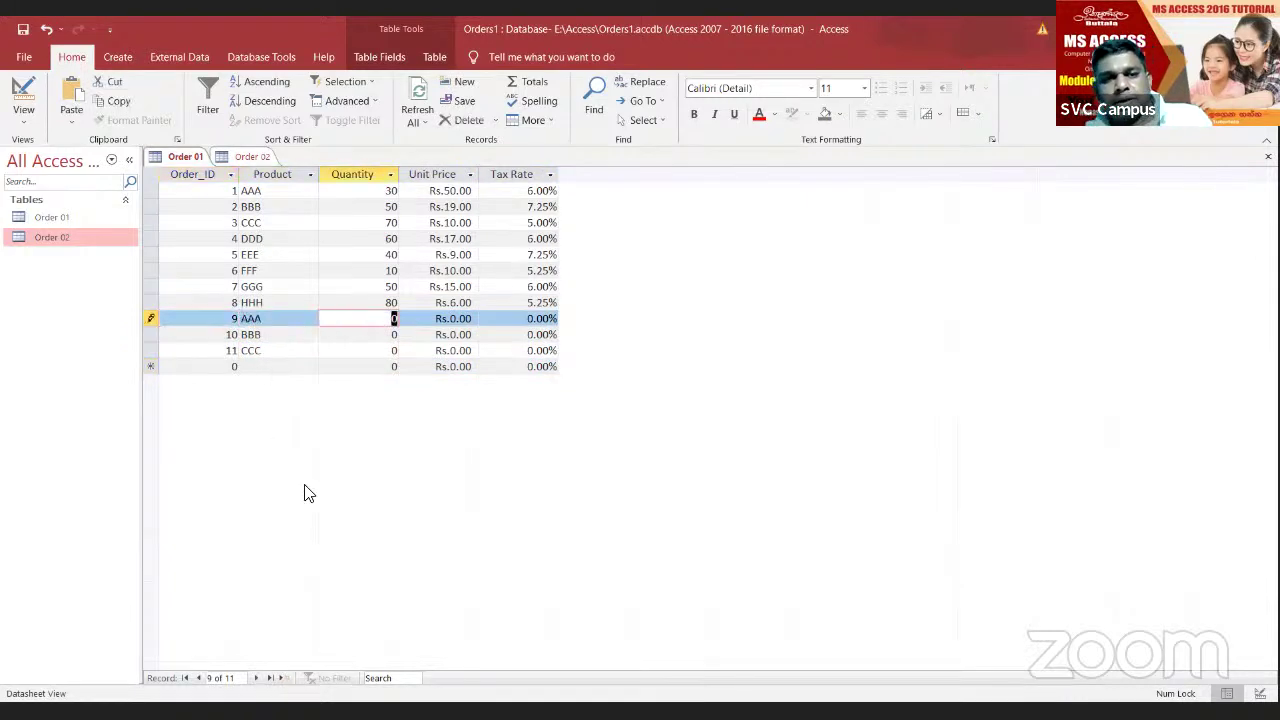
{"action": "key", "text": "Tab"}
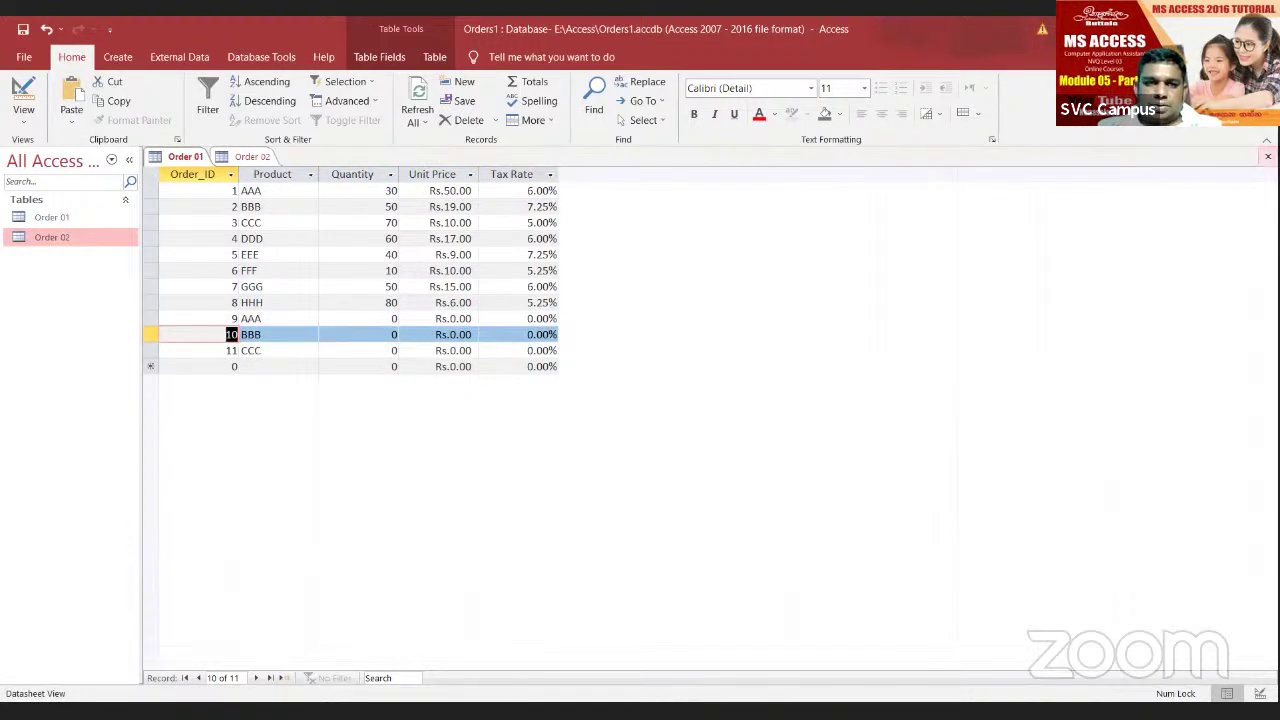
Step: Close both tables, reopen the Relationships window and add Order 01 and Order 02 to its layout
{"action": "left_click", "coordinate": [1267, 157]}
{"action": "left_click", "coordinate": [1267, 157]}
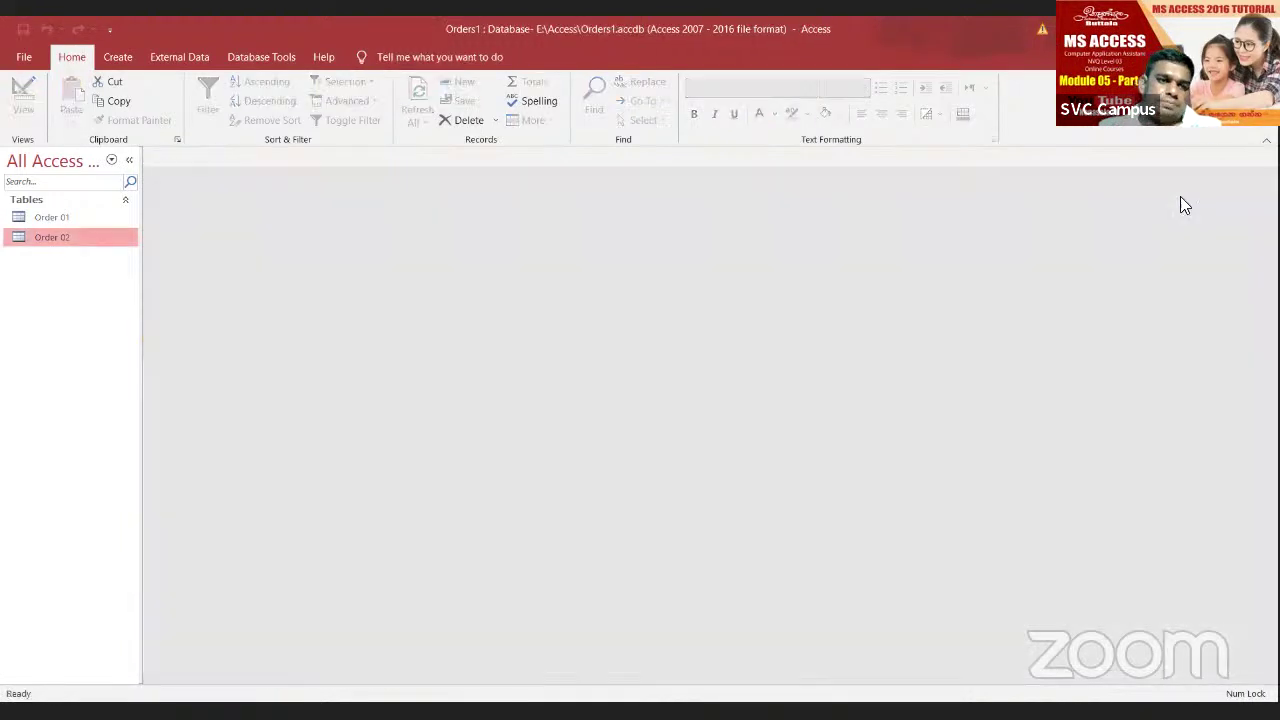
{"action": "left_click", "coordinate": [258, 57]}
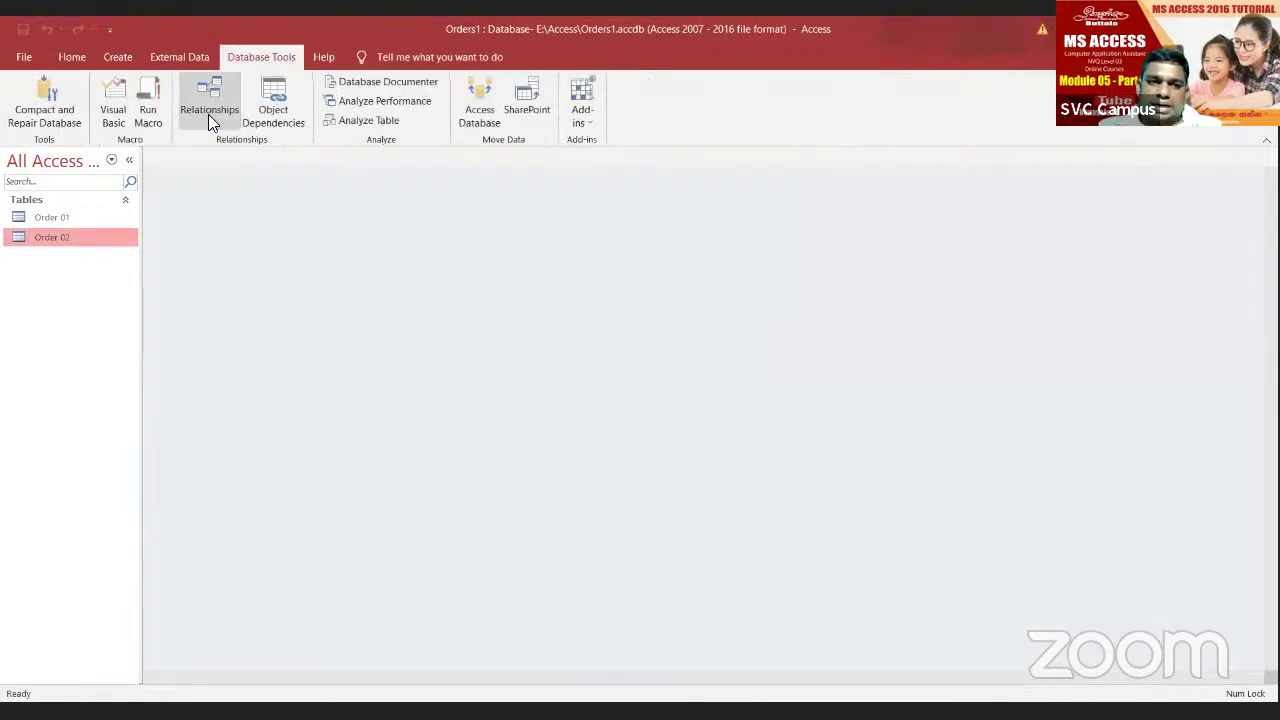
{"action": "left_click", "coordinate": [208, 114]}
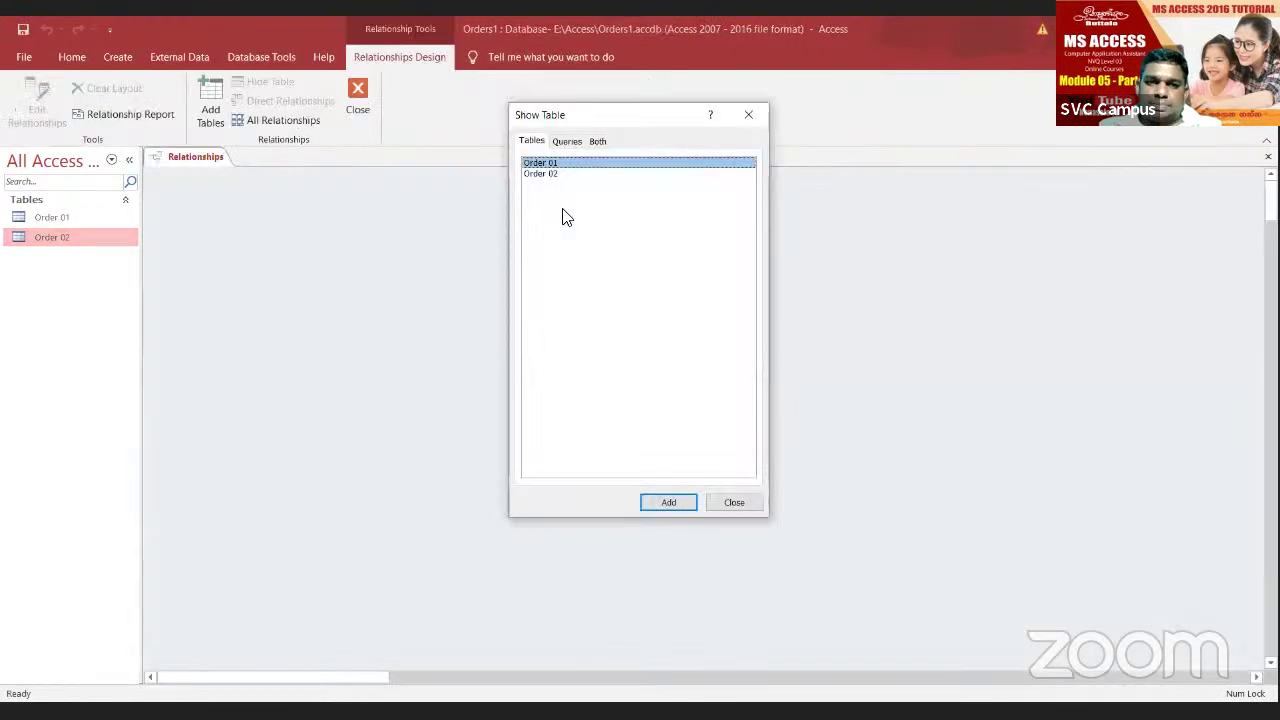
{"action": "left_click", "coordinate": [676, 500]}
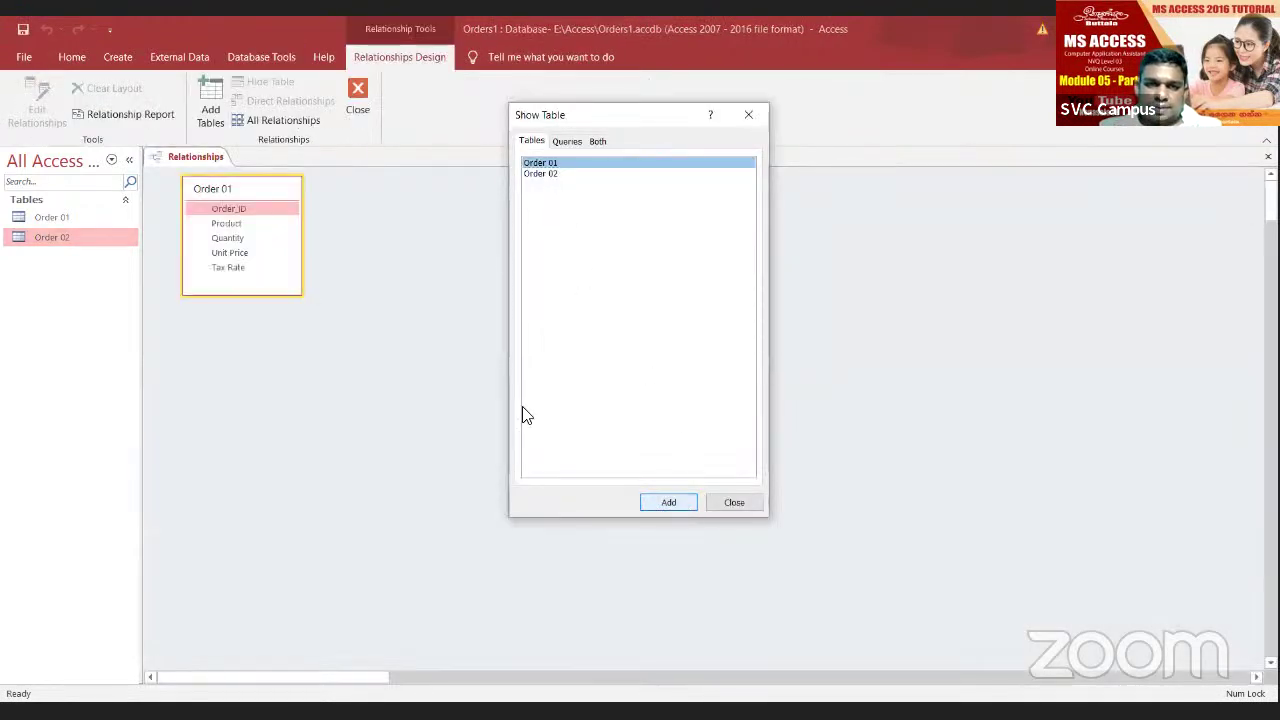
{"action": "left_click", "coordinate": [532, 174]}
{"action": "left_click", "coordinate": [680, 500]}
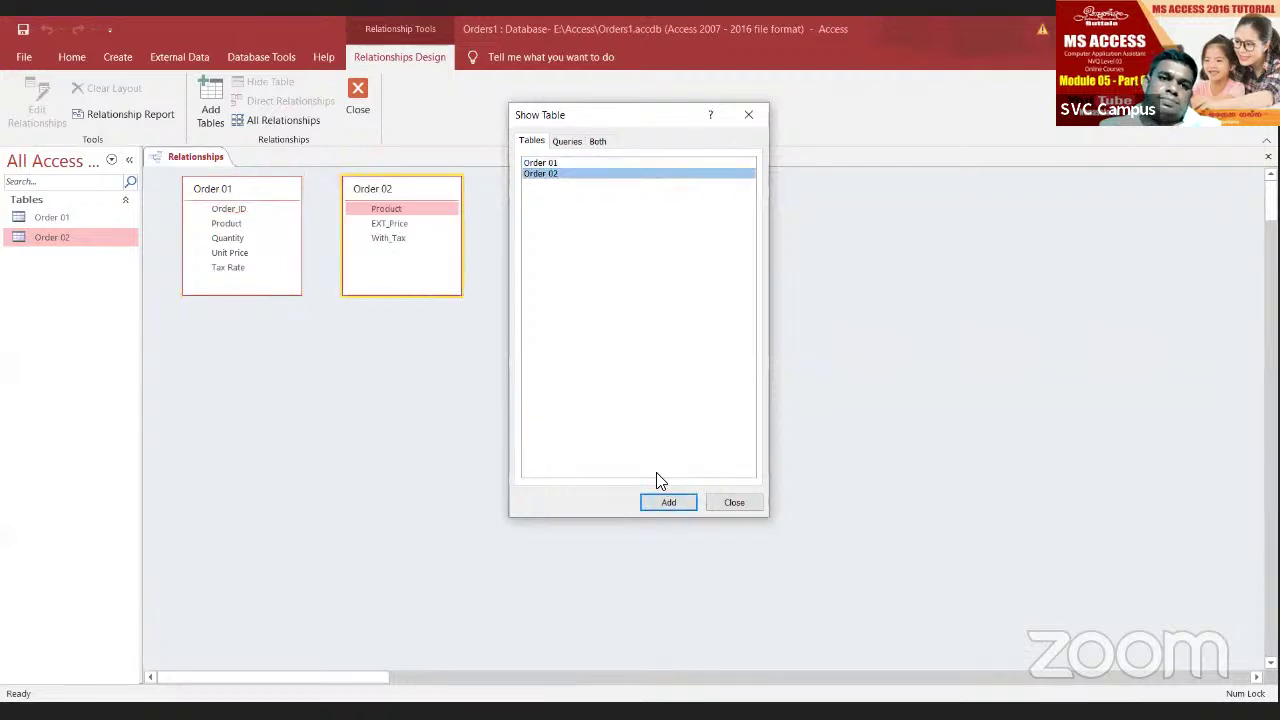
{"action": "left_click", "coordinate": [733, 503]}
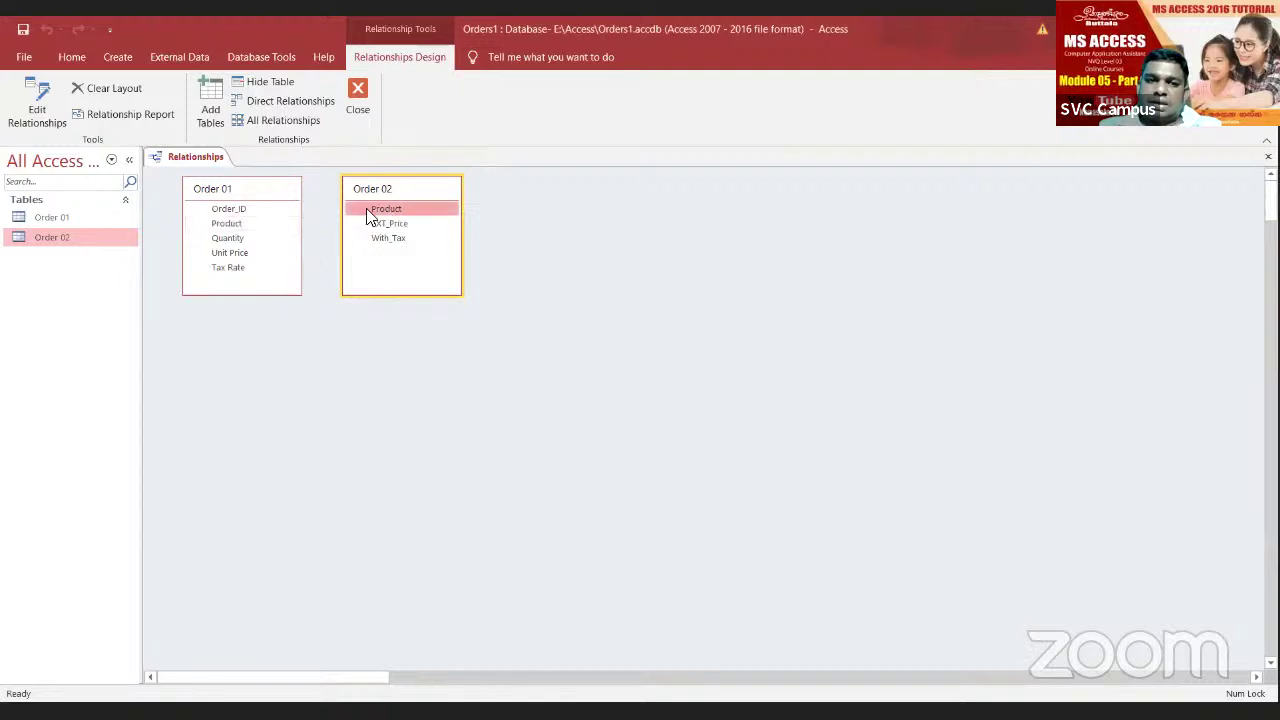
Step: Relate Product in Order 01 to Product in Order 02 to check the relationship type, cancel it, and close Relationships without saving
{"action": "left_click_drag", "start_coordinate": [246, 225], "coordinate": [380, 210]}
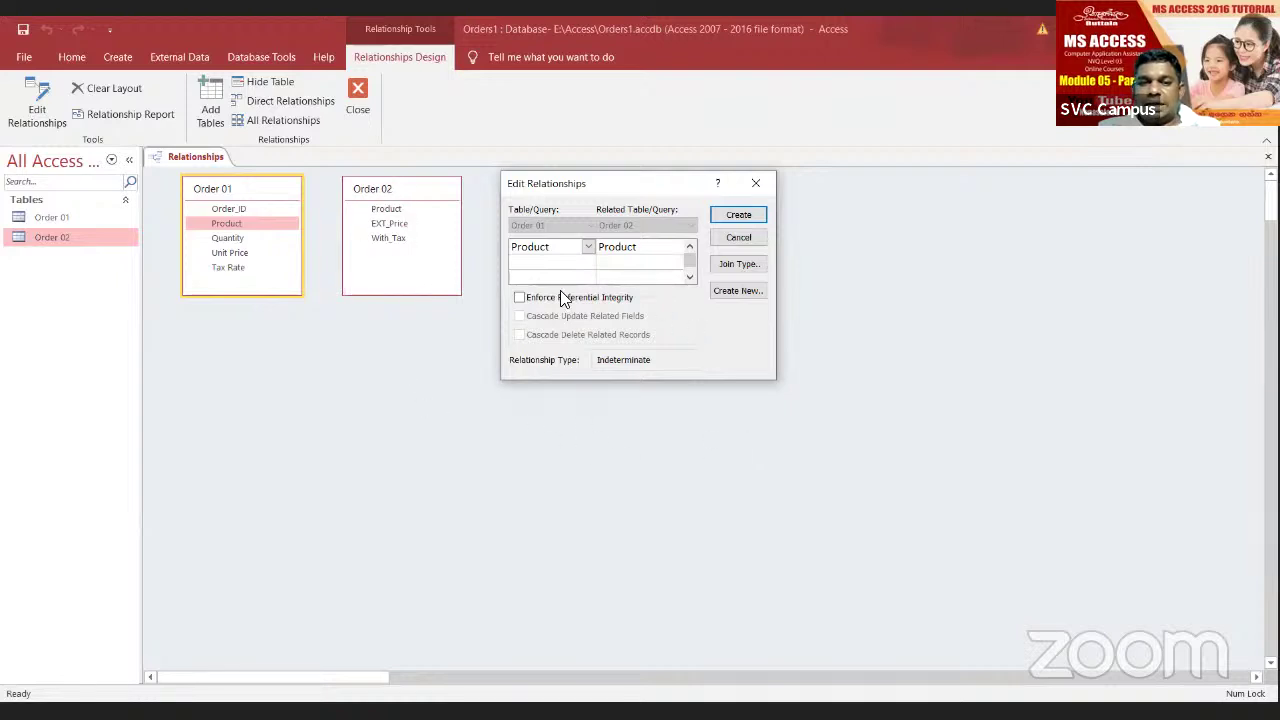
{"action": "left_click", "coordinate": [745, 238]}
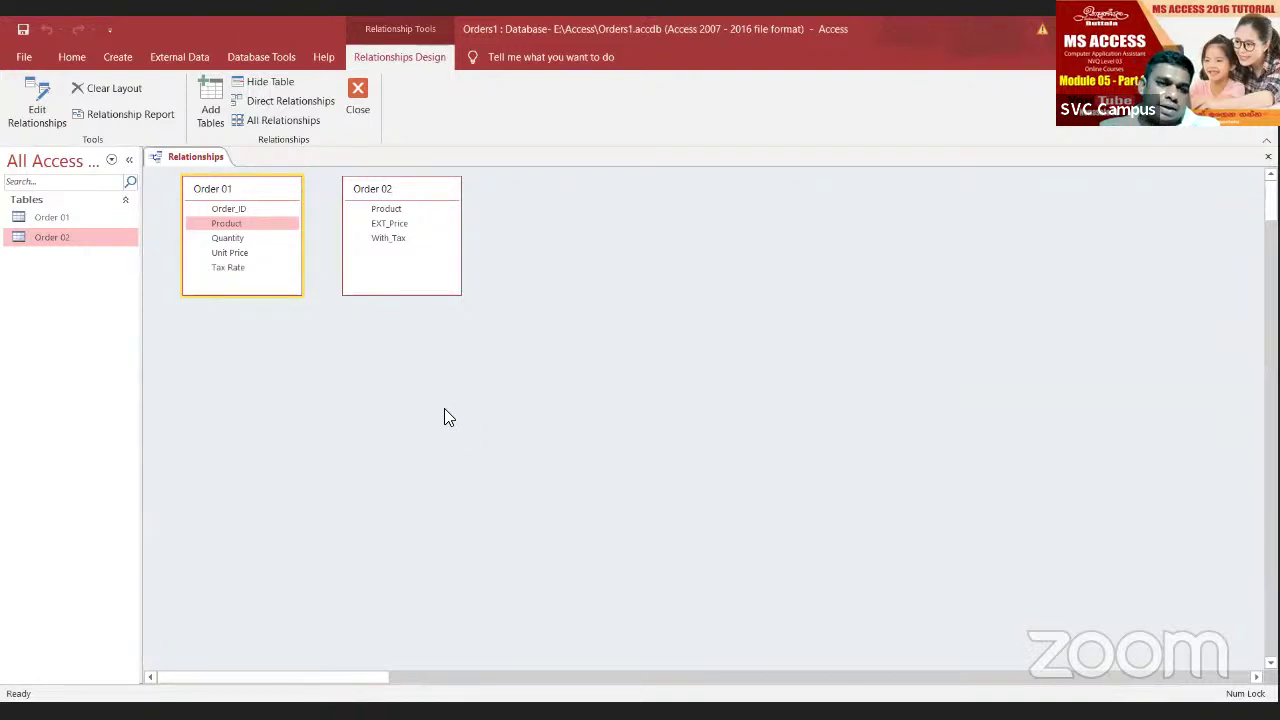
{"action": "left_click", "coordinate": [358, 116]}
{"action": "left_click", "coordinate": [650, 414]}
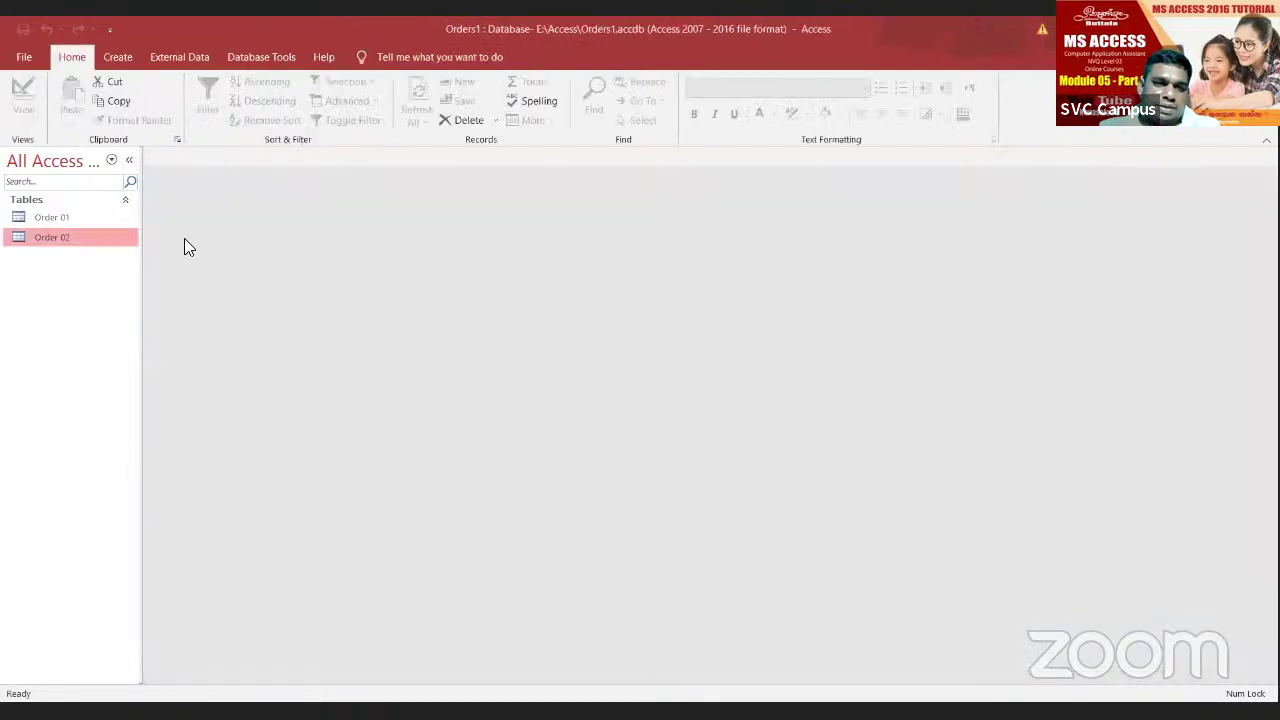
Step: Open Order 01 in Design View to check its fields and switch it to Datasheet View
{"action": "left_click", "coordinate": [48, 218]}
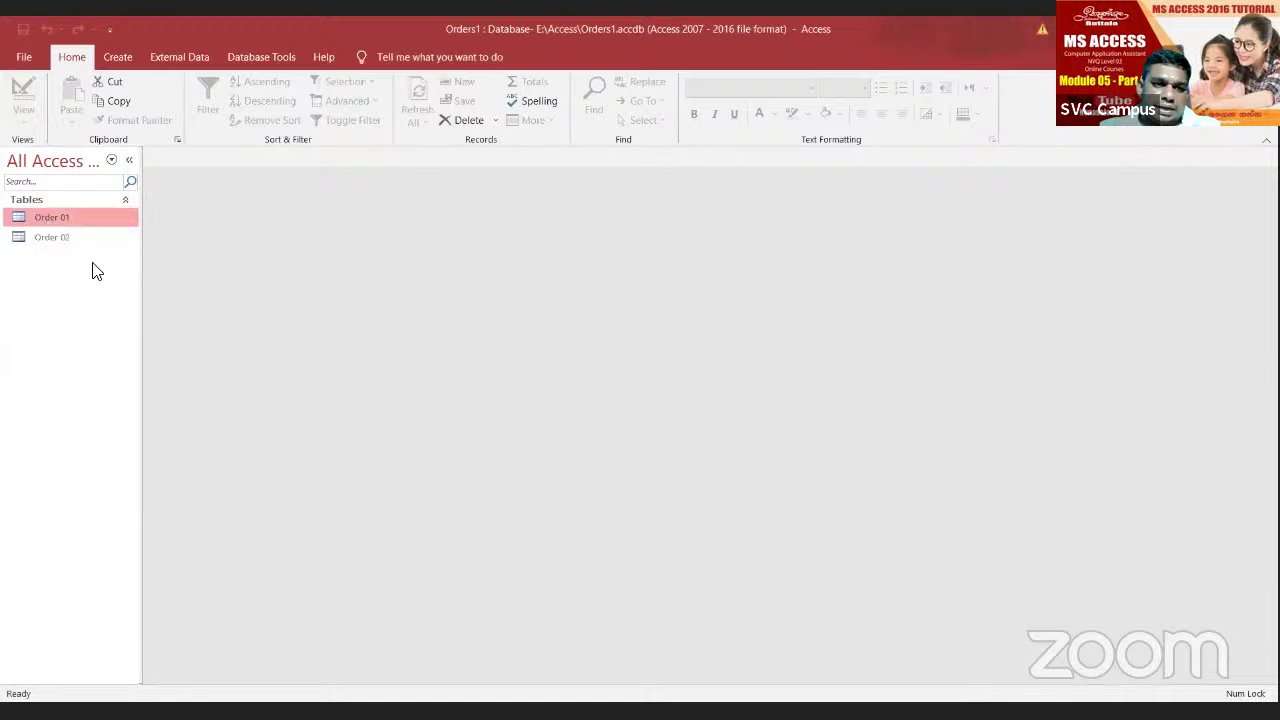
{"action": "right_click", "coordinate": [48, 217]}
{"action": "left_click", "coordinate": [106, 250]}
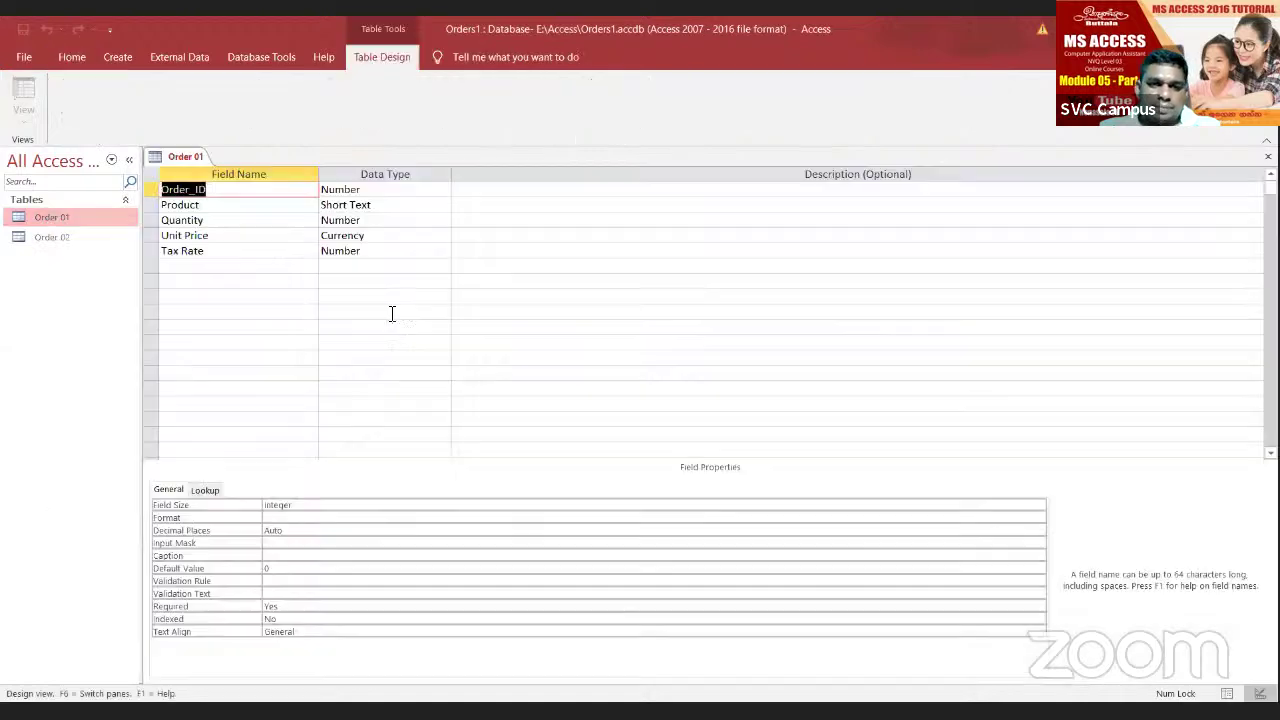
{"action": "left_click", "coordinate": [24, 100]}
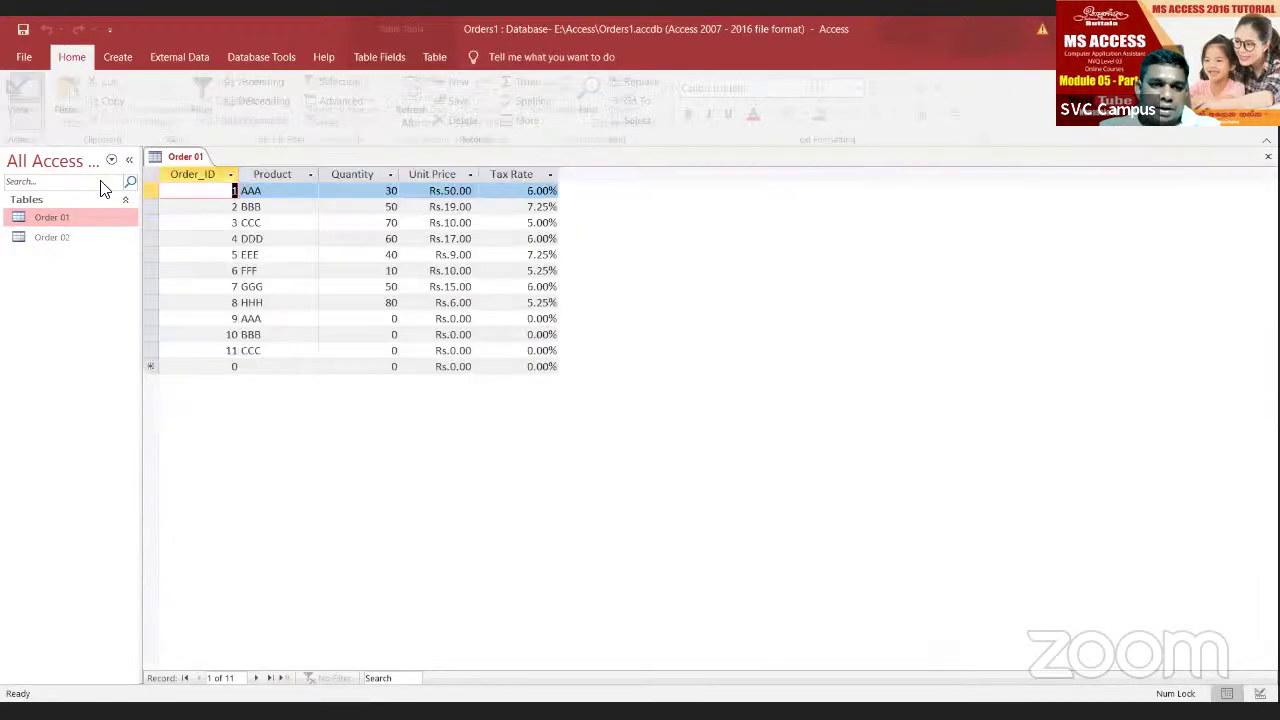
Step: Delete the three extra records with Order_ID 9, 10 and 11 from the Order 01 table
{"action": "left_click", "coordinate": [275, 347]}
{"action": "left_click_drag", "start_coordinate": [150, 318], "coordinate": [150, 351]}
{"action": "right_click", "coordinate": [149, 334]}
{"action": "key", "text": "Escape"}
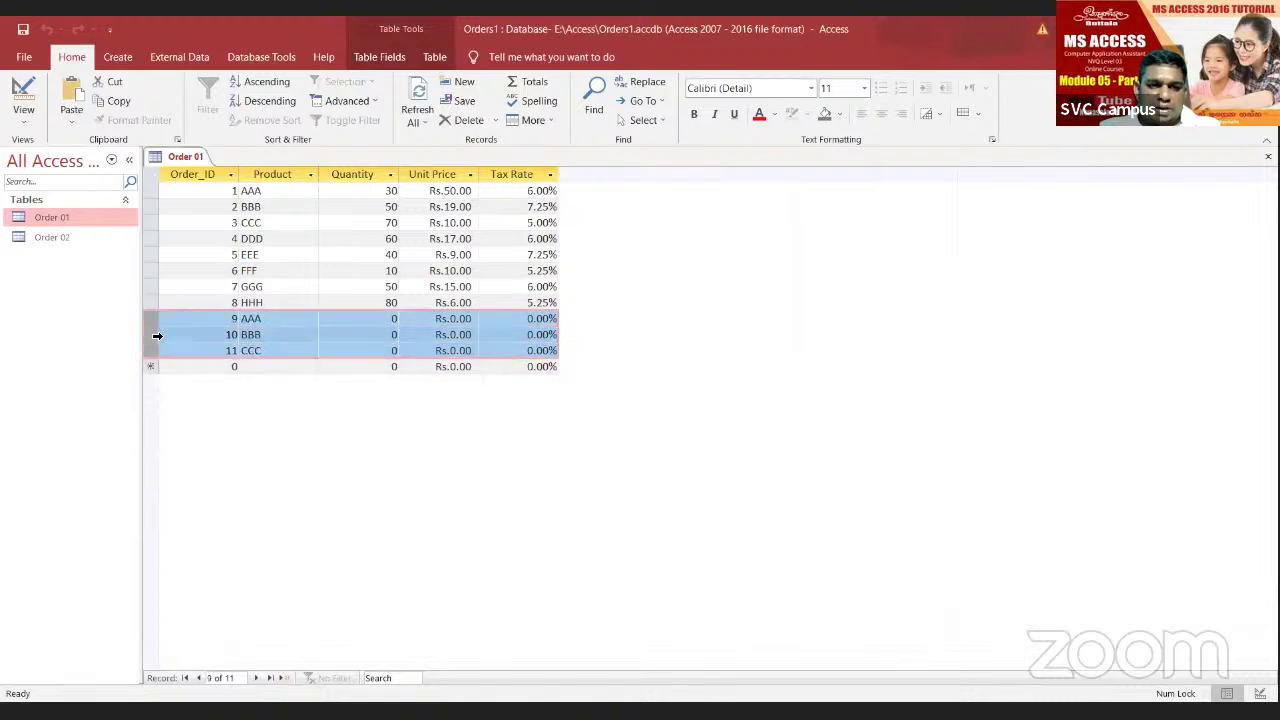
{"action": "right_click", "coordinate": [150, 334]}
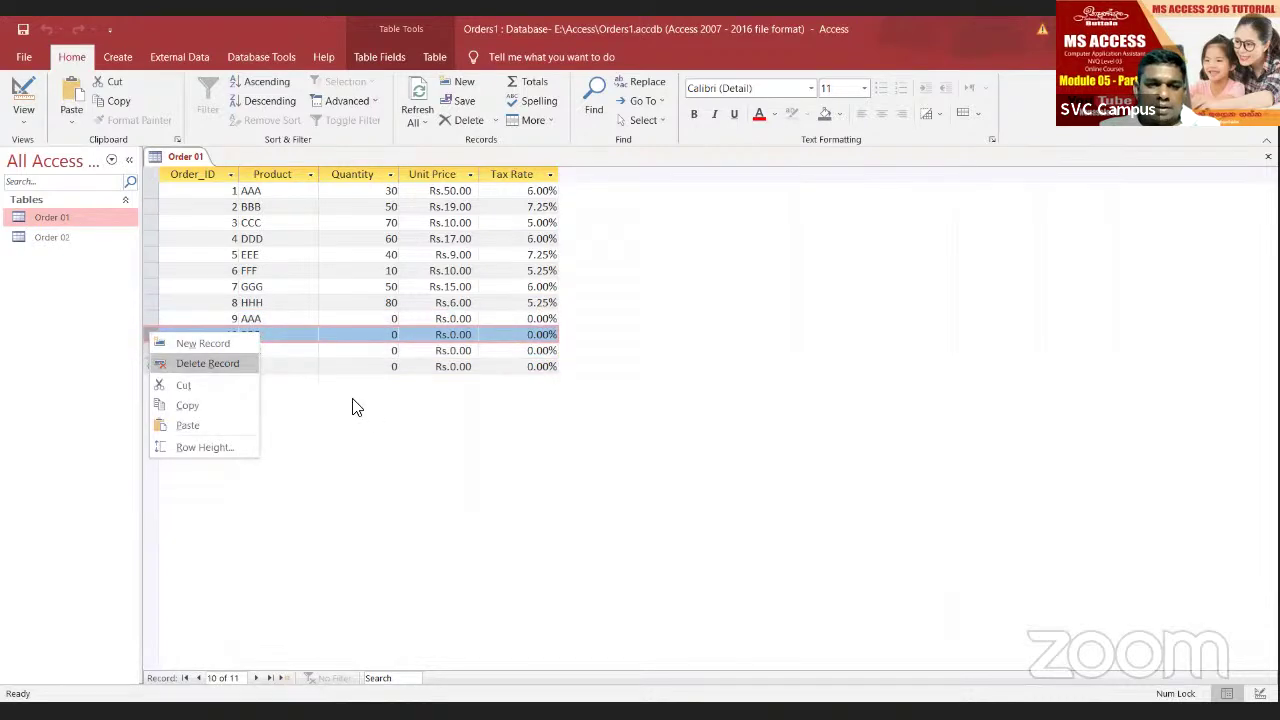
{"action": "key", "text": "Return"}
{"action": "left_click", "coordinate": [610, 425]}
{"action": "right_click", "coordinate": [150, 334]}
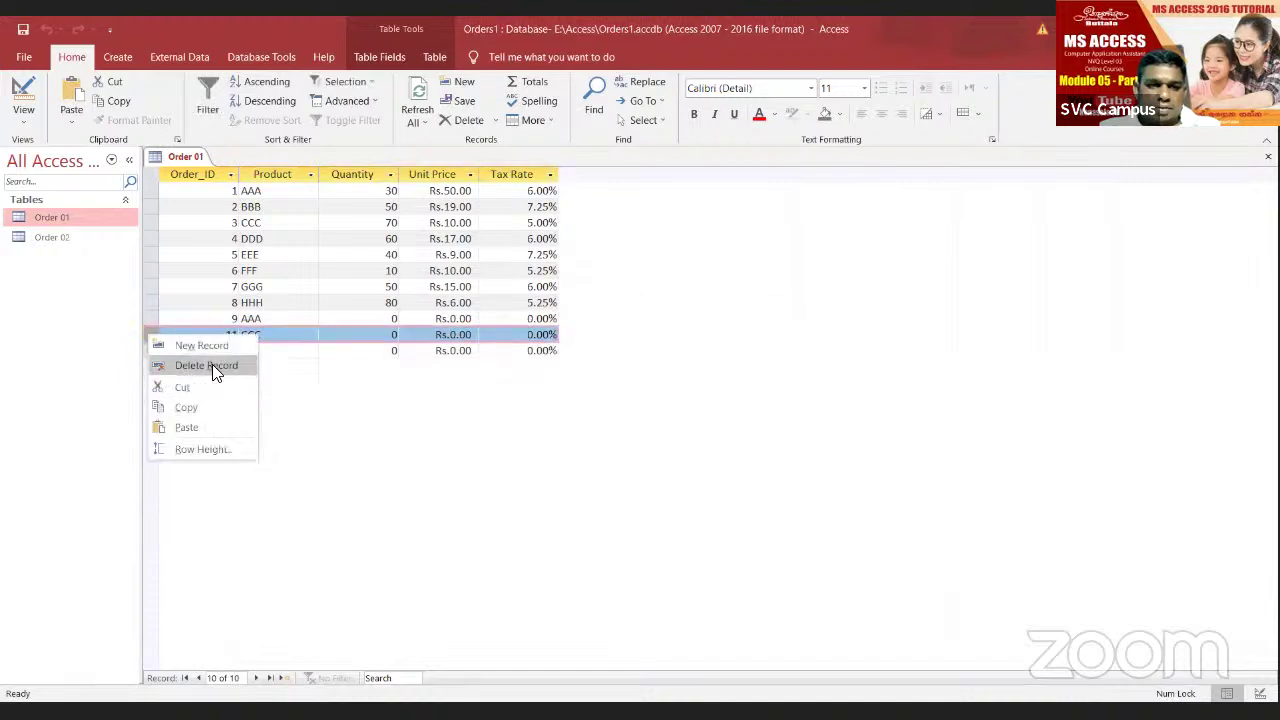
{"action": "key", "text": "Return"}
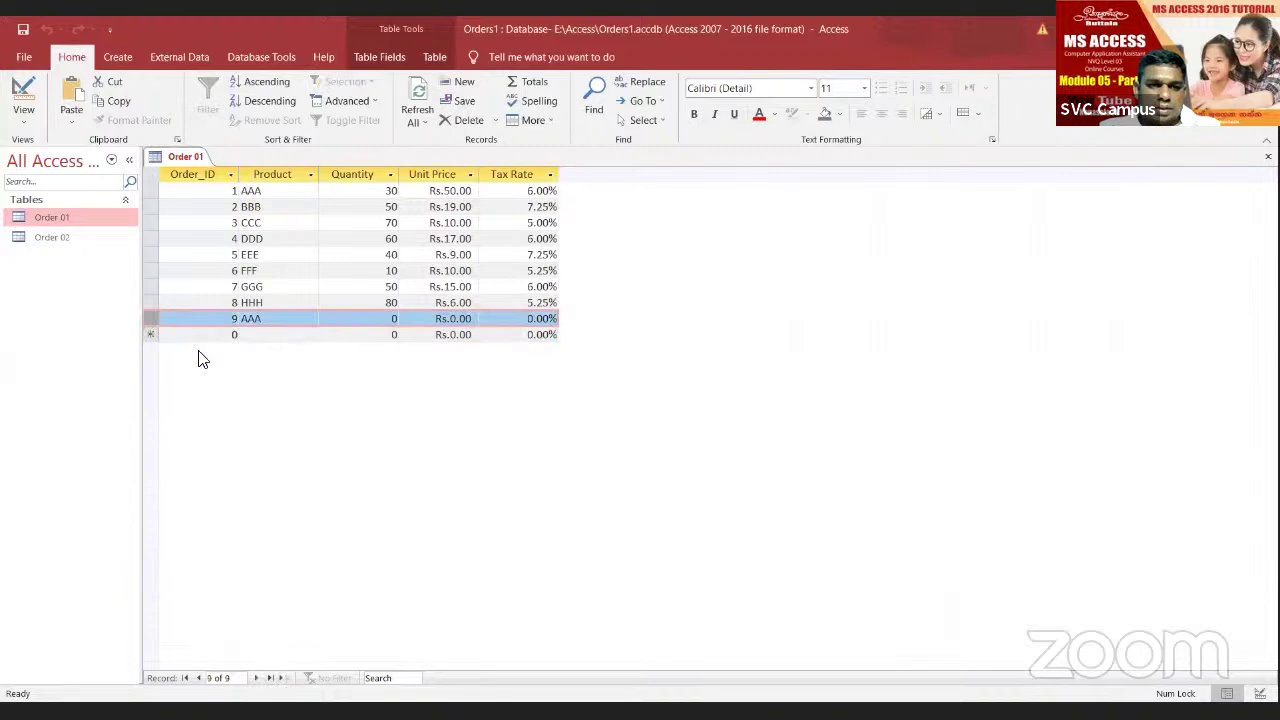
{"action": "key", "text": "shift+F10"}
{"action": "key", "text": "Return"}
{"action": "left_click", "coordinate": [608, 425]}
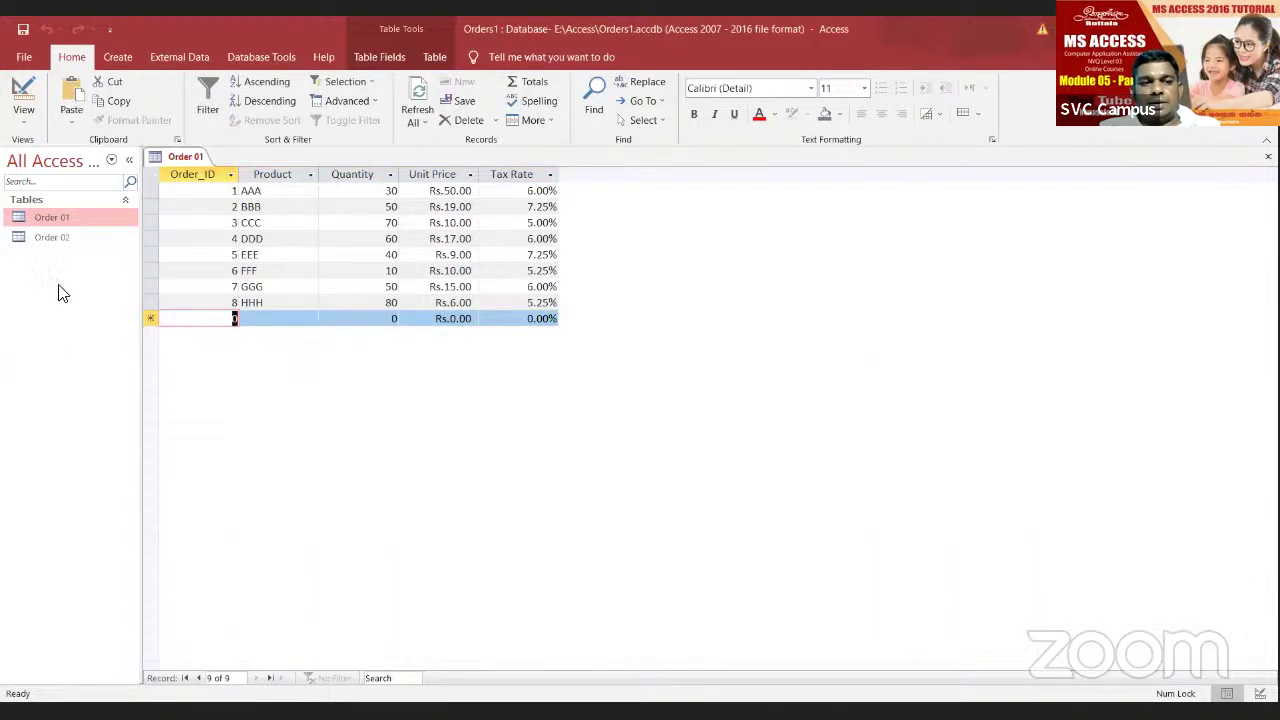
Step: Open the Order 02 table and delete the duplicate AAA and BBB records after HHH
{"action": "left_click", "coordinate": [56, 241]}
{"action": "right_click", "coordinate": [54, 238]}
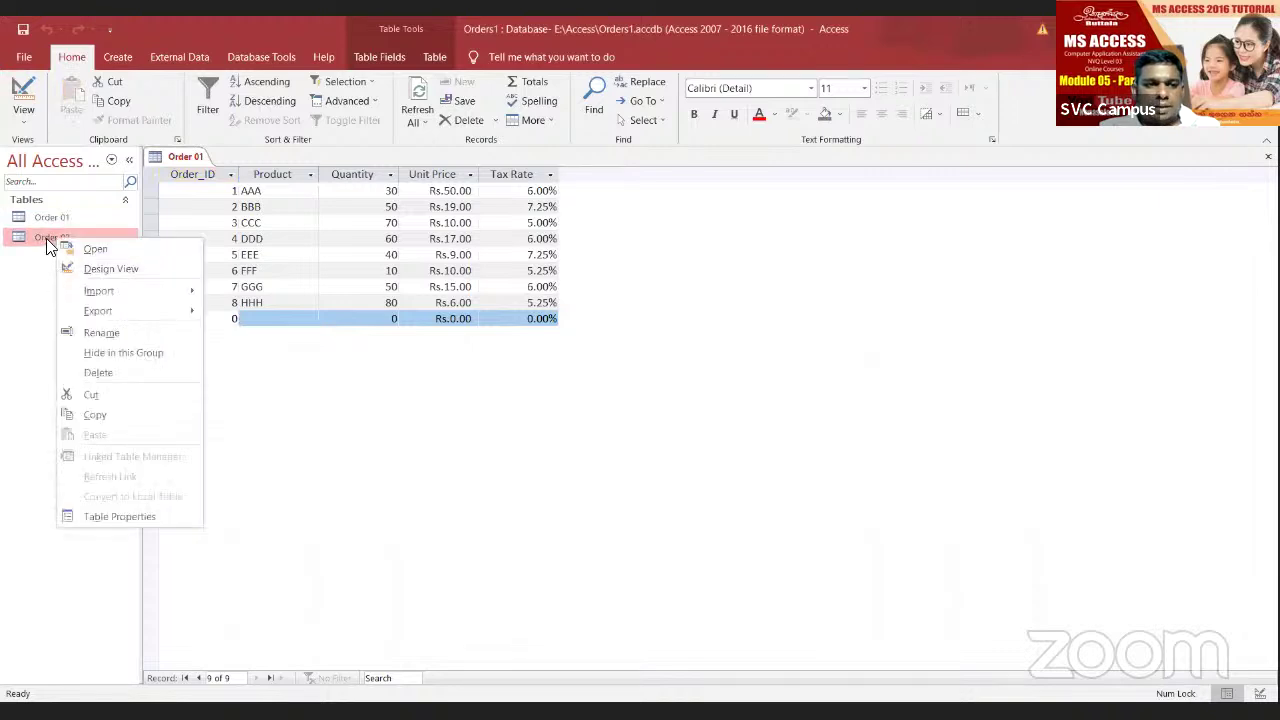
{"action": "left_click", "coordinate": [58, 247]}
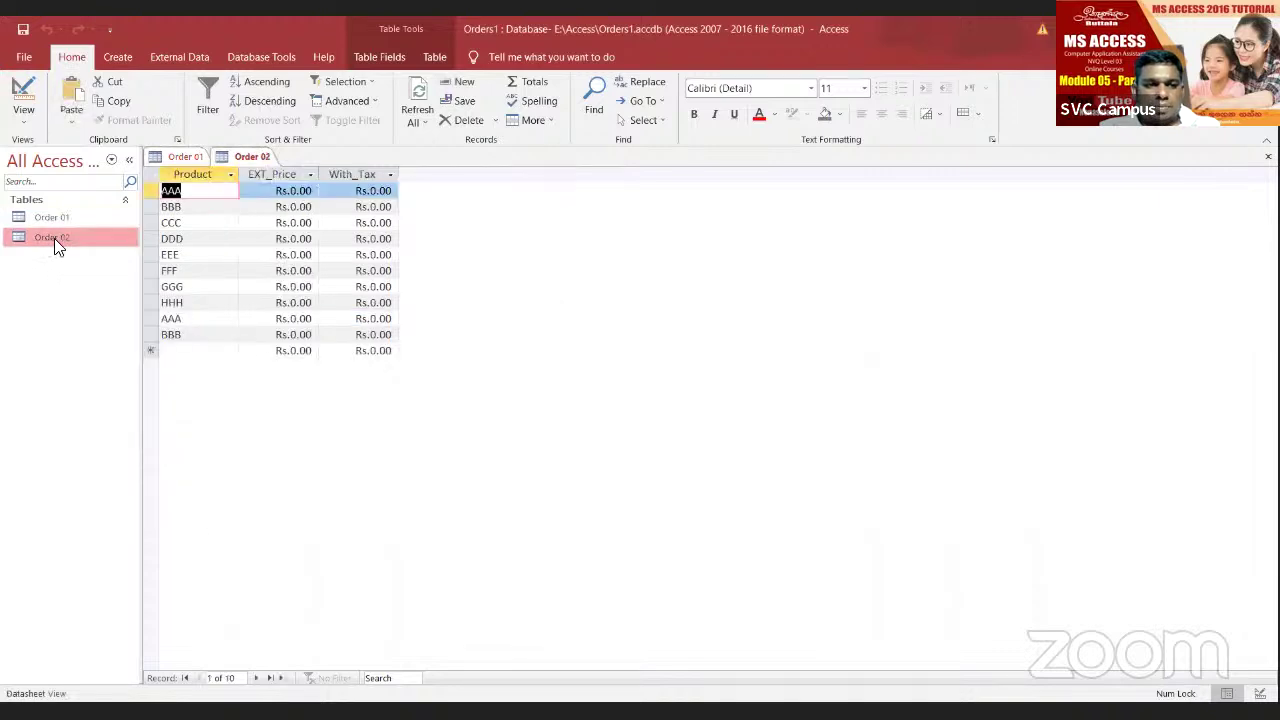
{"action": "left_click", "coordinate": [151, 318]}
{"action": "right_click", "coordinate": [146, 318]}
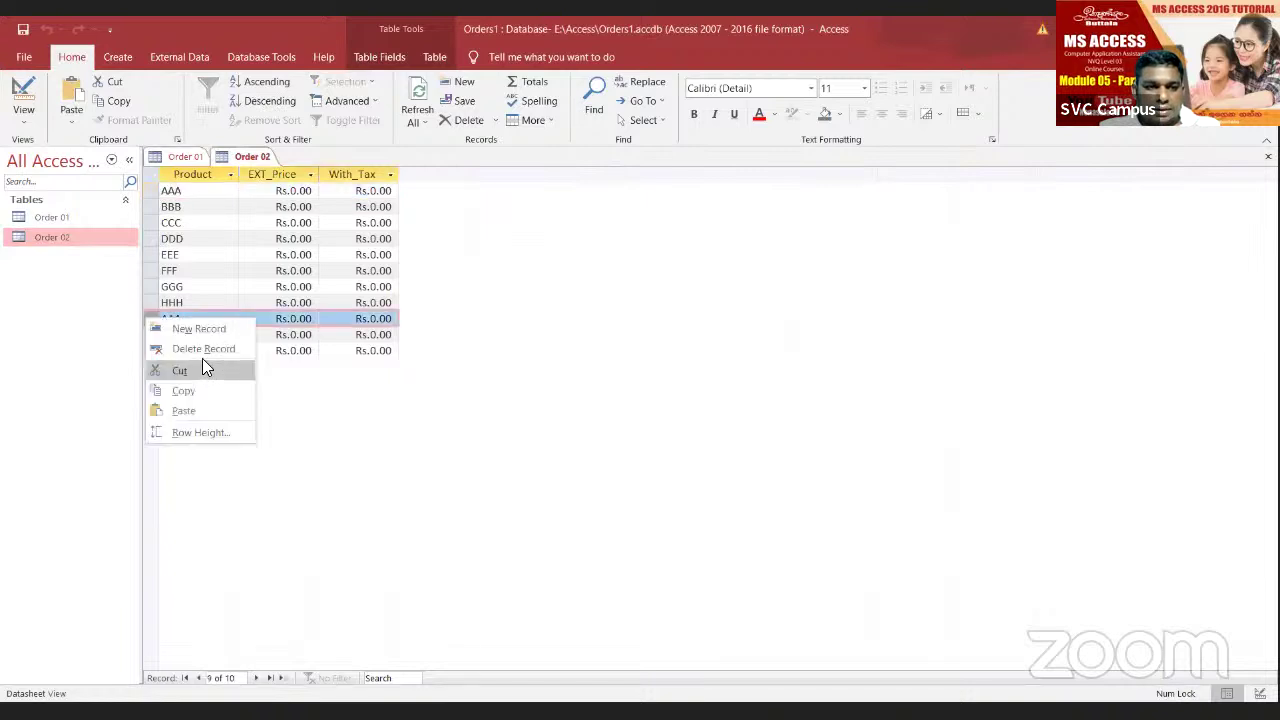
{"action": "key", "text": "Return"}
{"action": "left_click", "coordinate": [600, 428]}
{"action": "left_click", "coordinate": [146, 318]}
{"action": "right_click", "coordinate": [146, 318]}
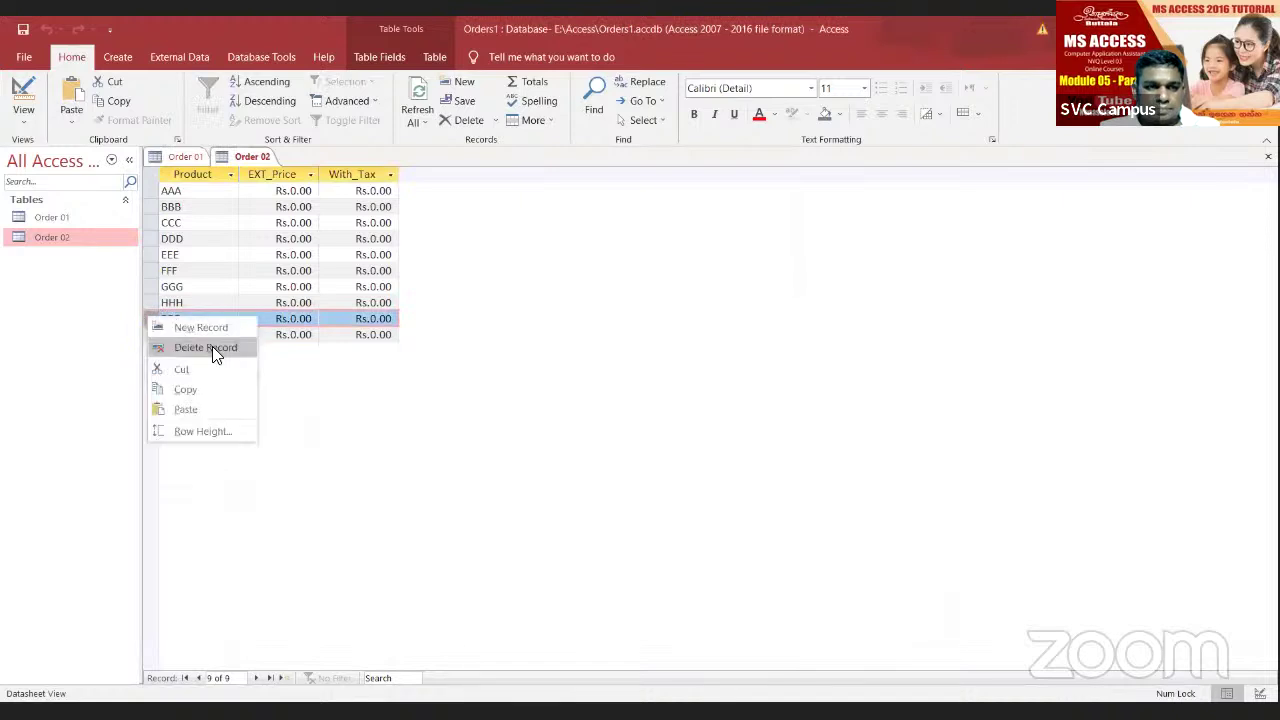
{"action": "left_click", "coordinate": [212, 346]}
{"action": "left_click", "coordinate": [612, 424]}
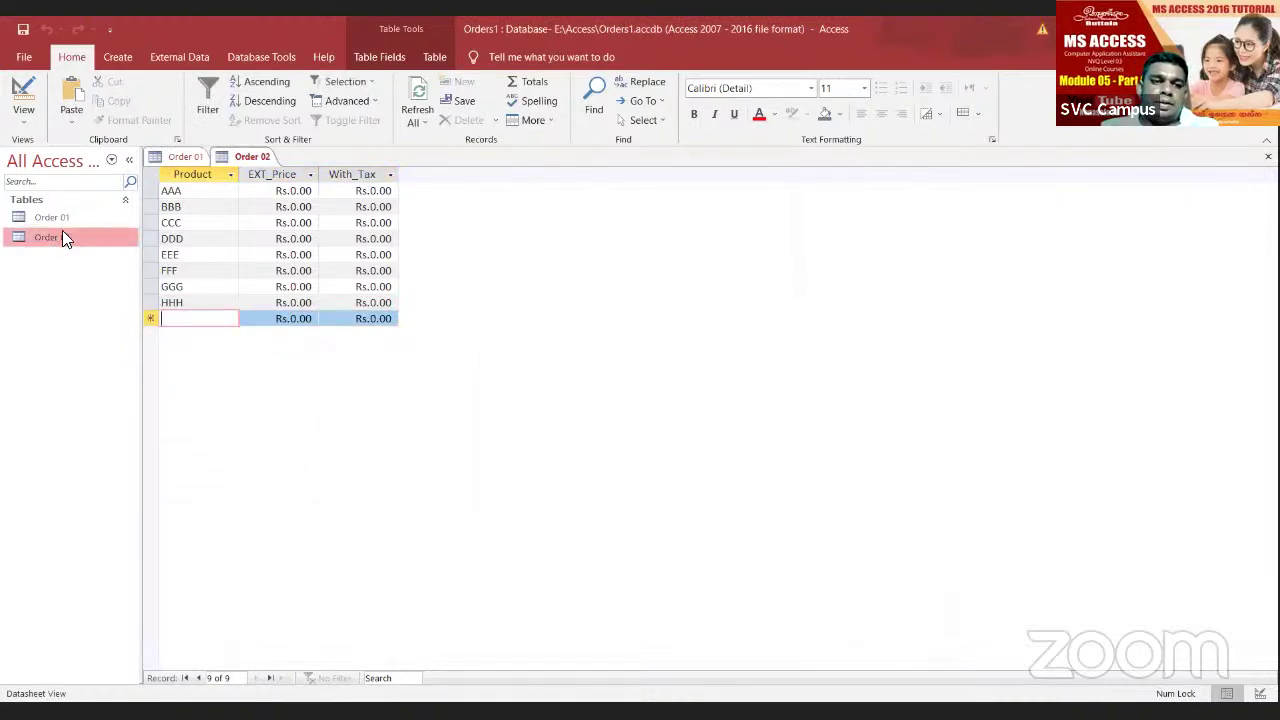
Step: Make Product the primary key of both Order 02 and Order 01 in Design View, and close the two tables
{"action": "left_click", "coordinate": [38, 106]}
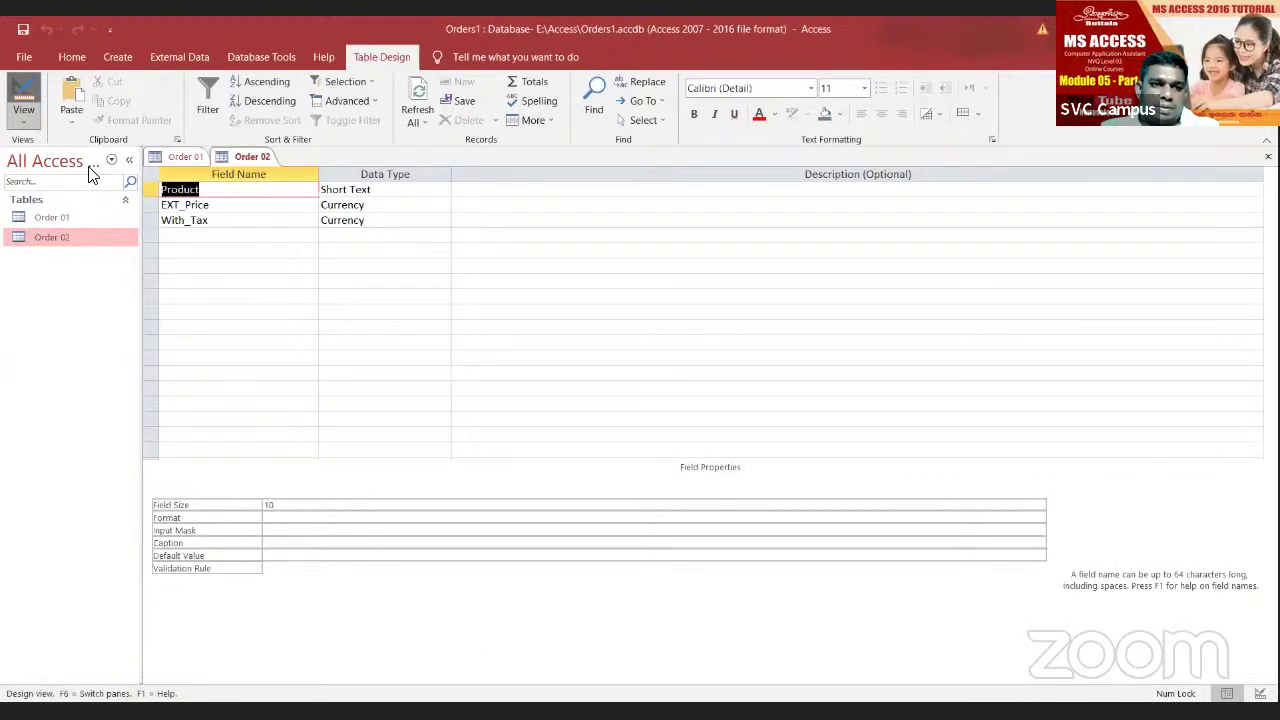
{"action": "left_click", "coordinate": [72, 100]}
{"action": "left_click", "coordinate": [55, 217]}
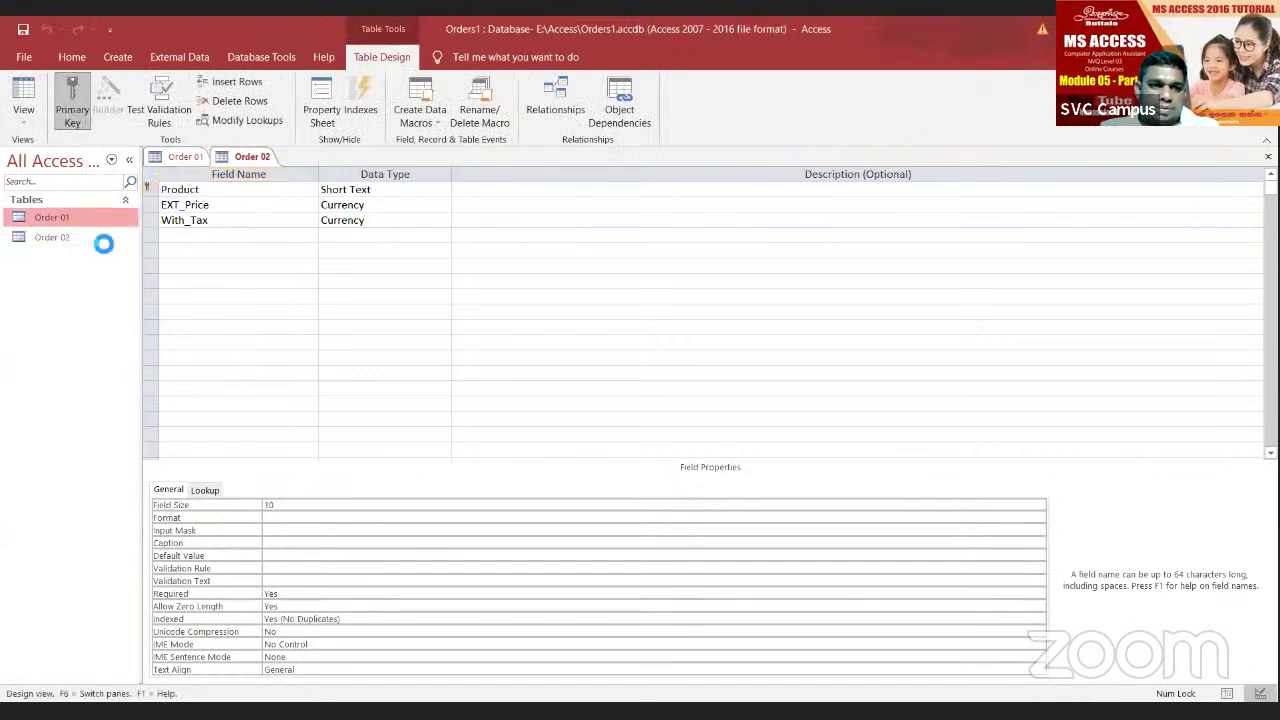
{"action": "right_click", "coordinate": [55, 217]}
{"action": "left_click", "coordinate": [103, 246]}
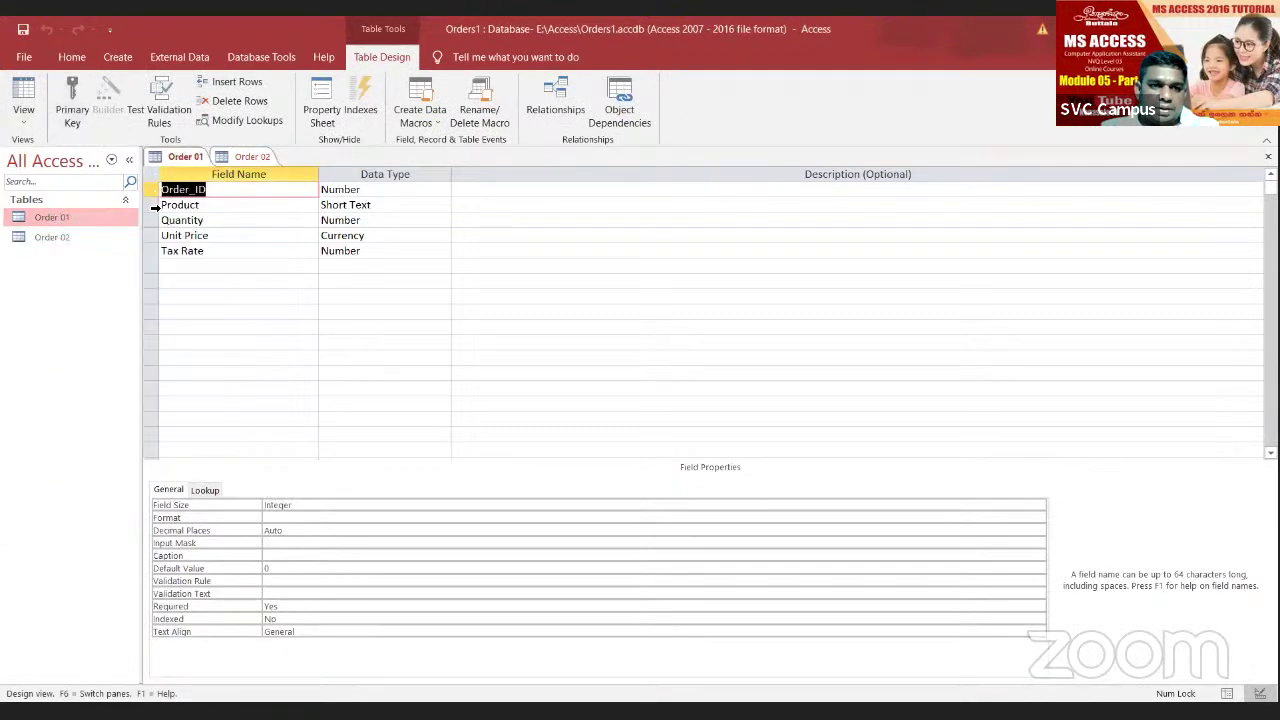
{"action": "left_click", "coordinate": [151, 204]}
{"action": "left_click", "coordinate": [72, 100]}
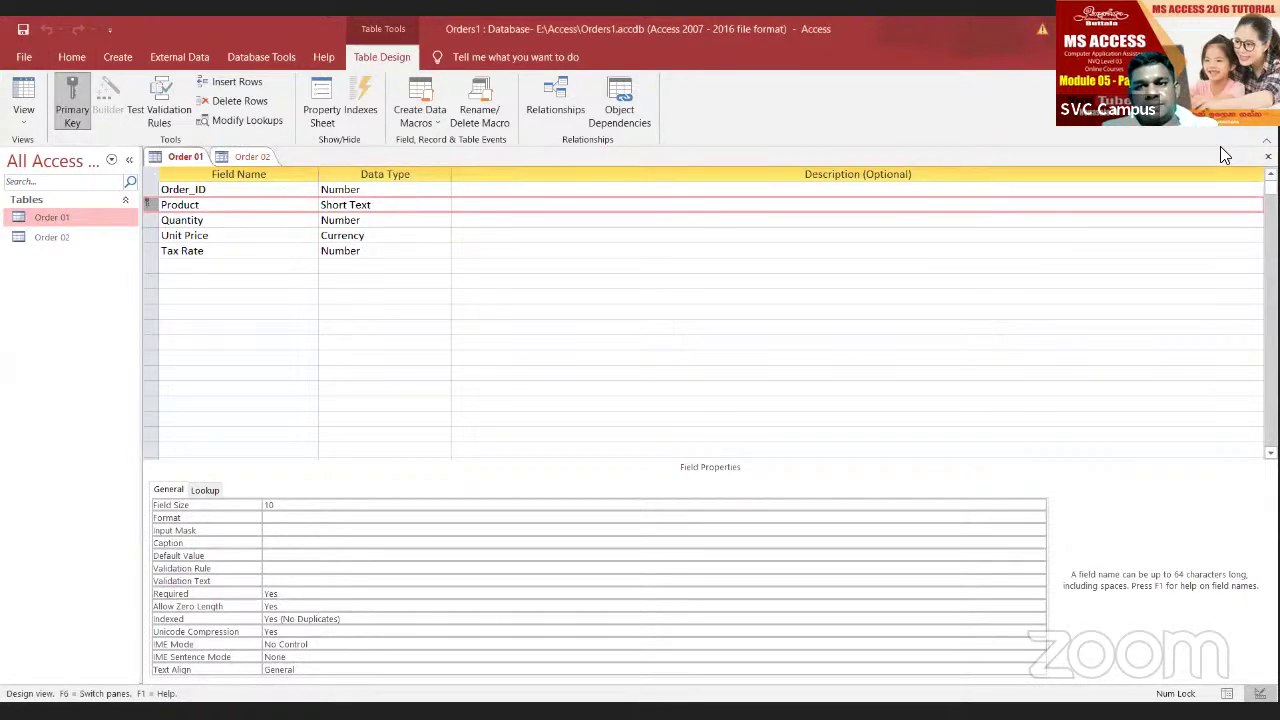
{"action": "left_click", "coordinate": [1268, 156]}
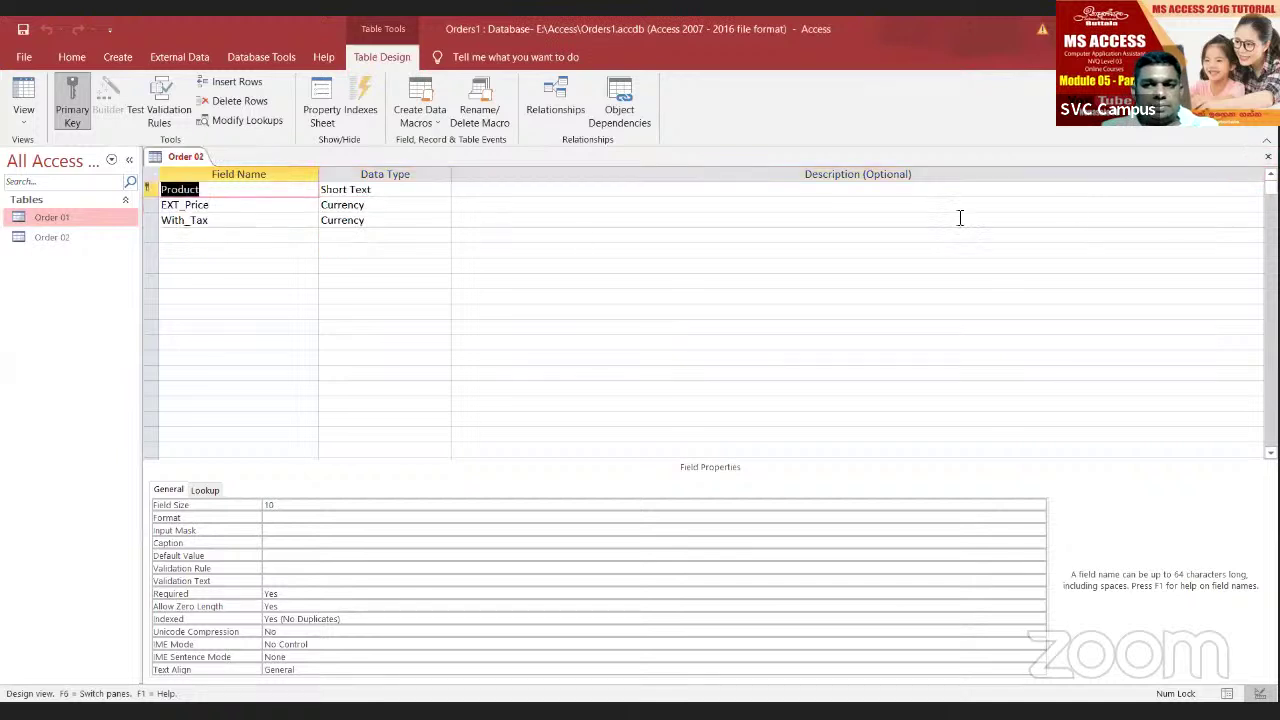
{"action": "left_click", "coordinate": [1268, 156]}
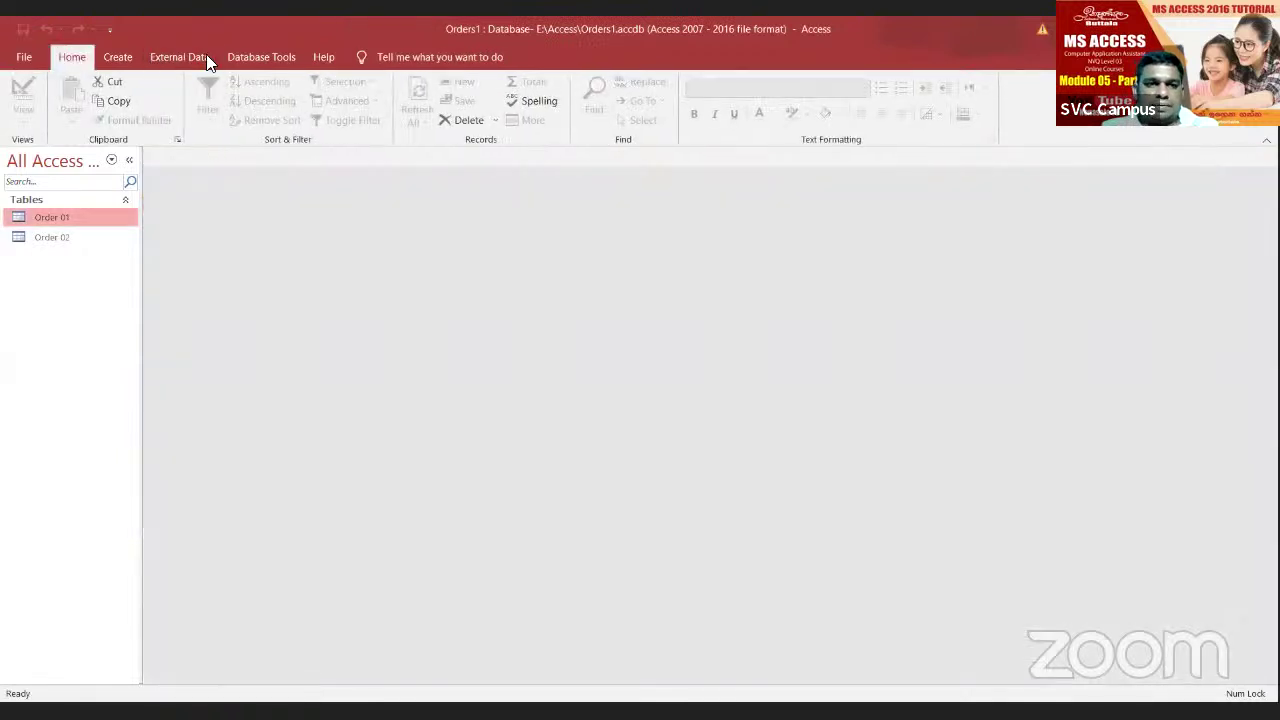
Step: Open the Relationships window and add the Order 01 and Order 02 tables to the empty layout
{"action": "left_click", "coordinate": [261, 57]}
{"action": "left_click", "coordinate": [209, 105]}
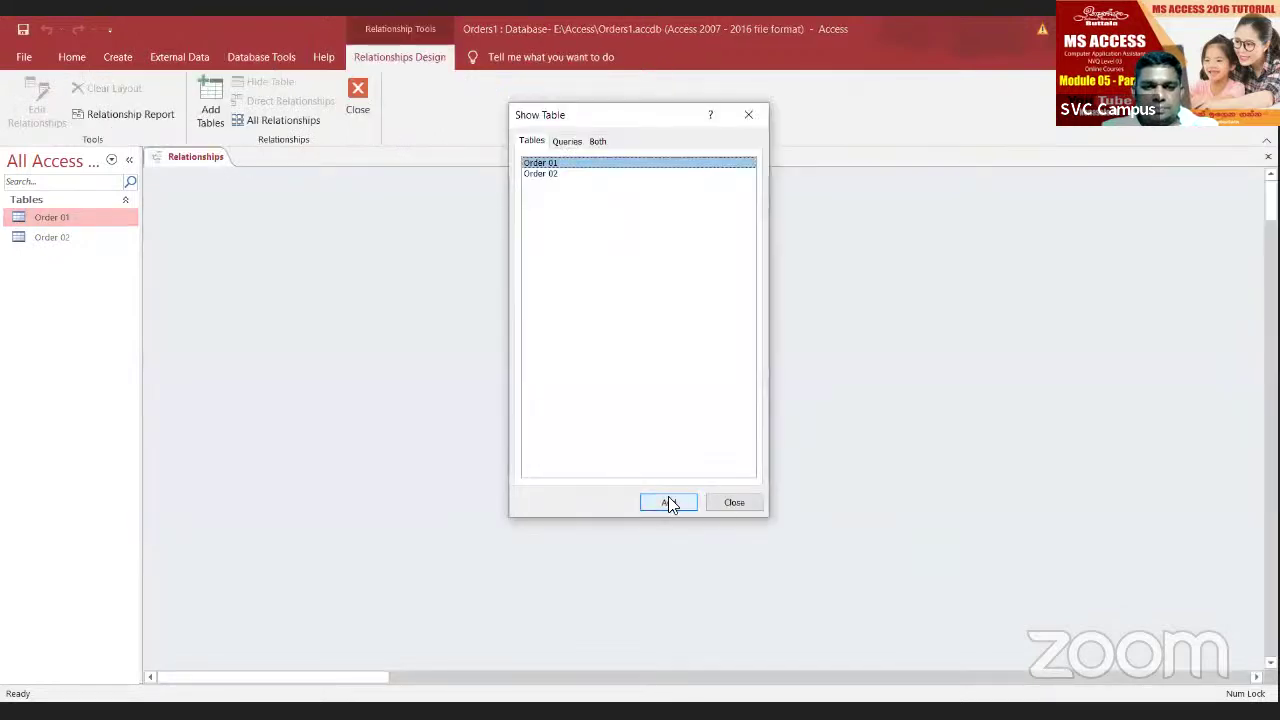
{"action": "left_click", "coordinate": [670, 501]}
{"action": "left_click", "coordinate": [546, 174]}
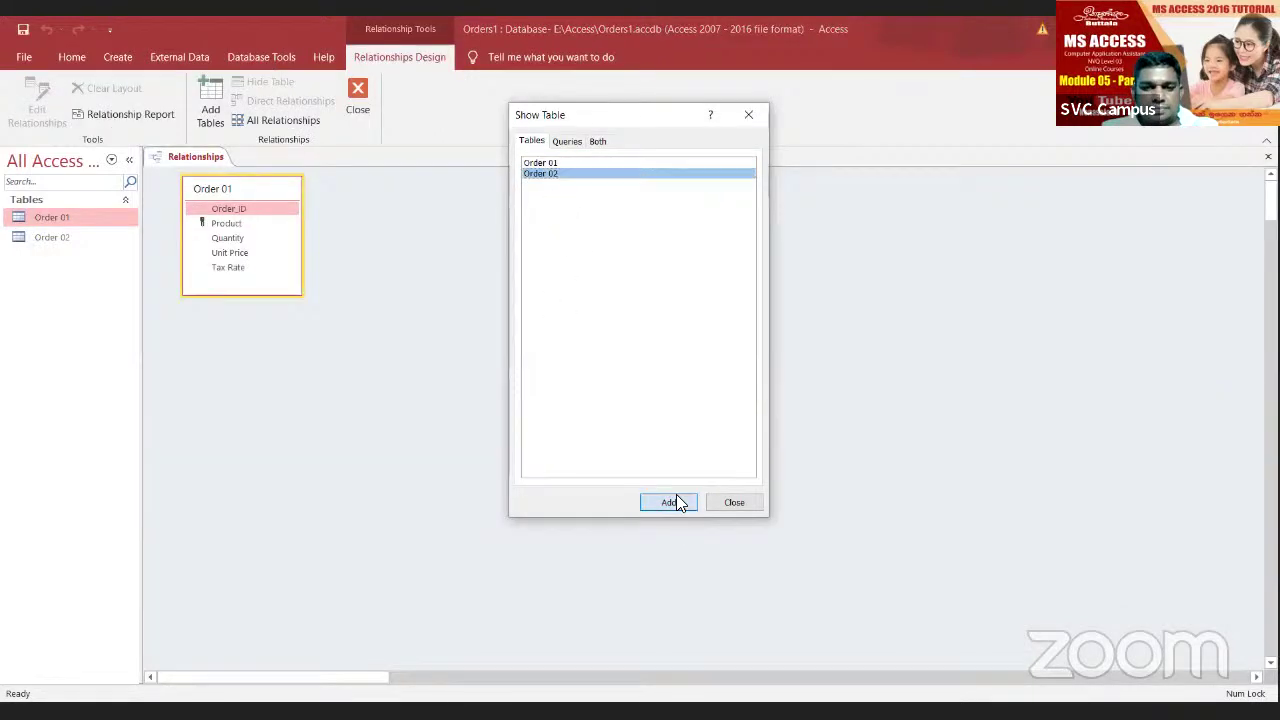
{"action": "left_click", "coordinate": [669, 501]}
{"action": "left_click", "coordinate": [724, 504]}
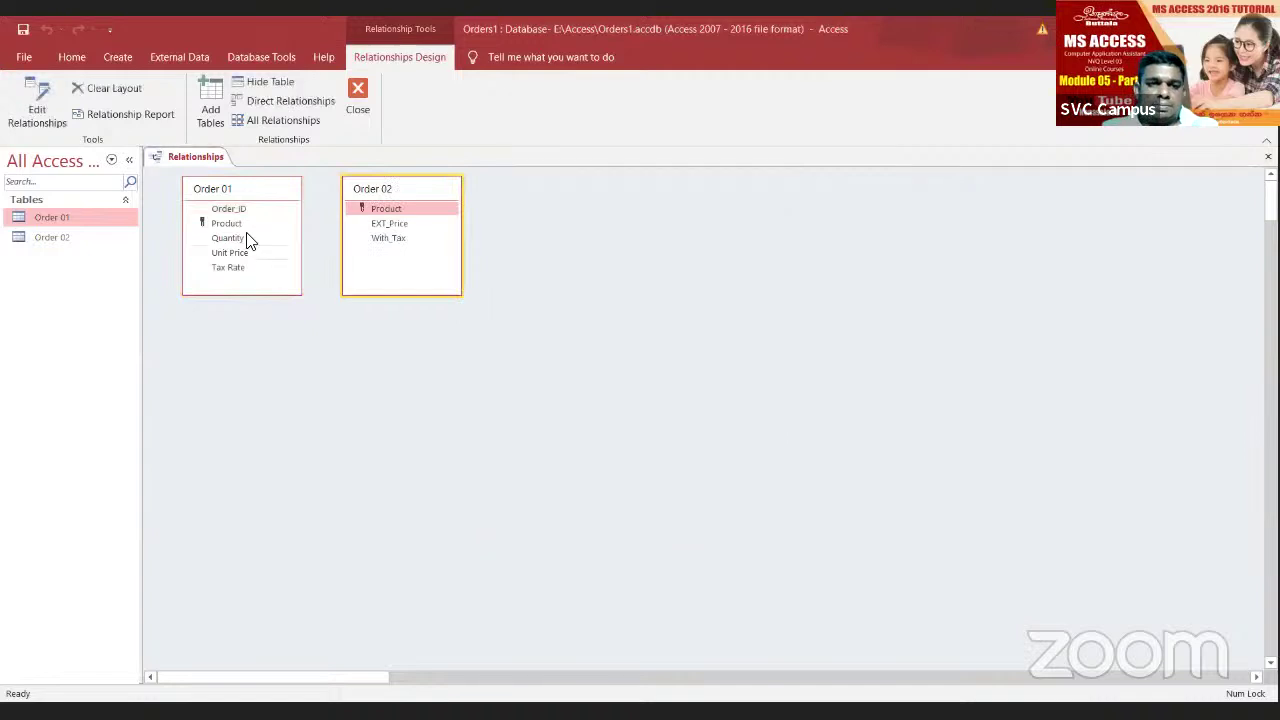
Step: Relate the Product field in Order 01 to the Product field in Order 02
{"action": "left_click_drag", "start_coordinate": [235, 224], "coordinate": [407, 213]}
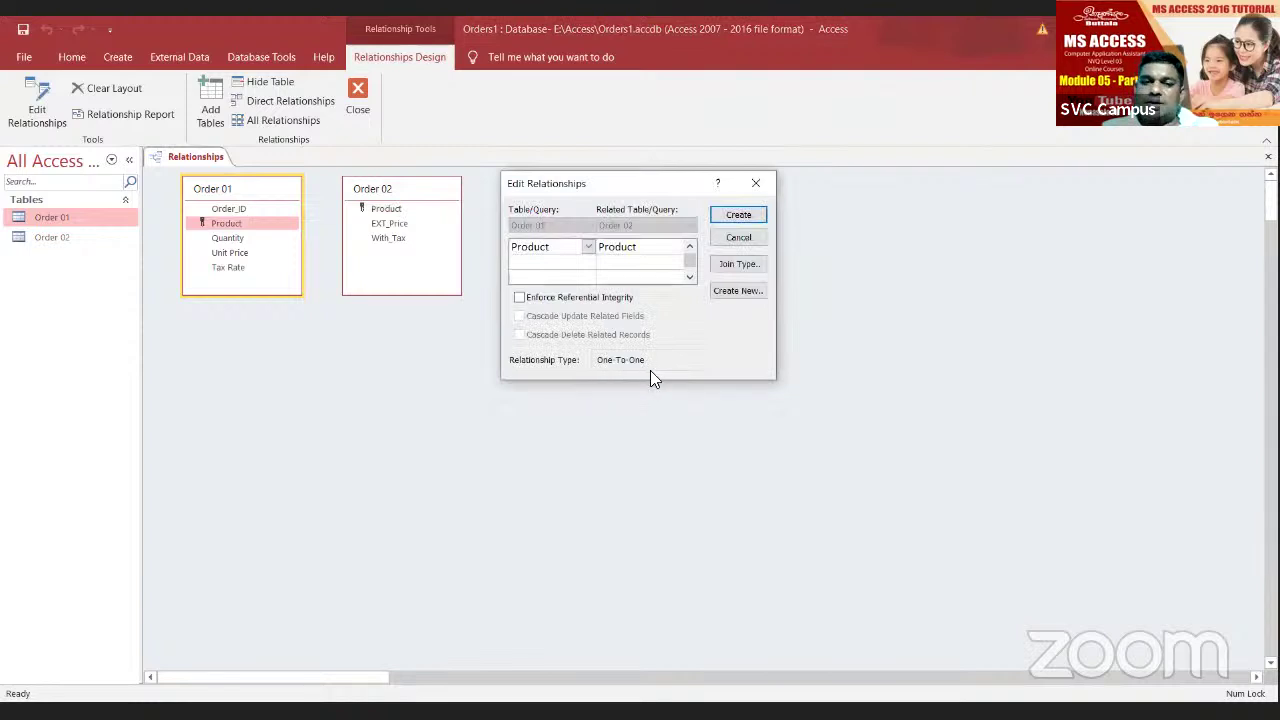
Step: Create the relationship from Product in Order 01 to Product in Order 02, and close the Relationships window without saving its layout
{"action": "left_click", "coordinate": [739, 215]}
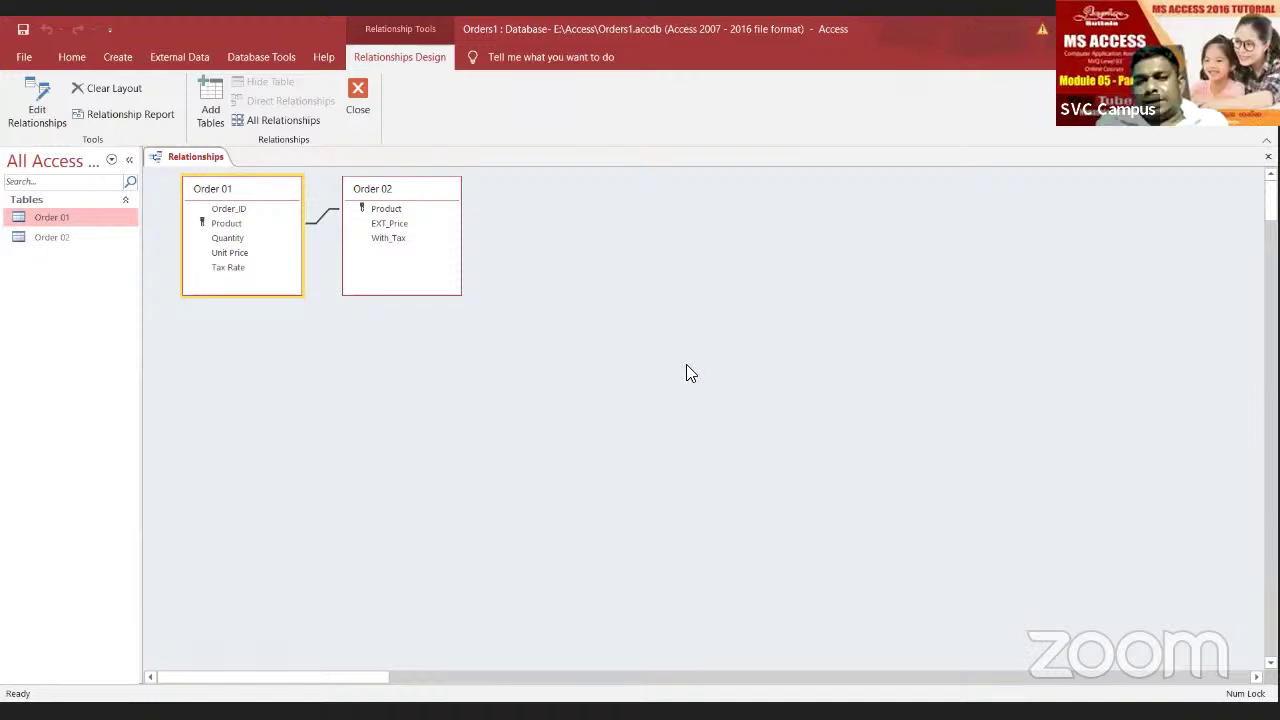
{"action": "left_click", "coordinate": [312, 224]}
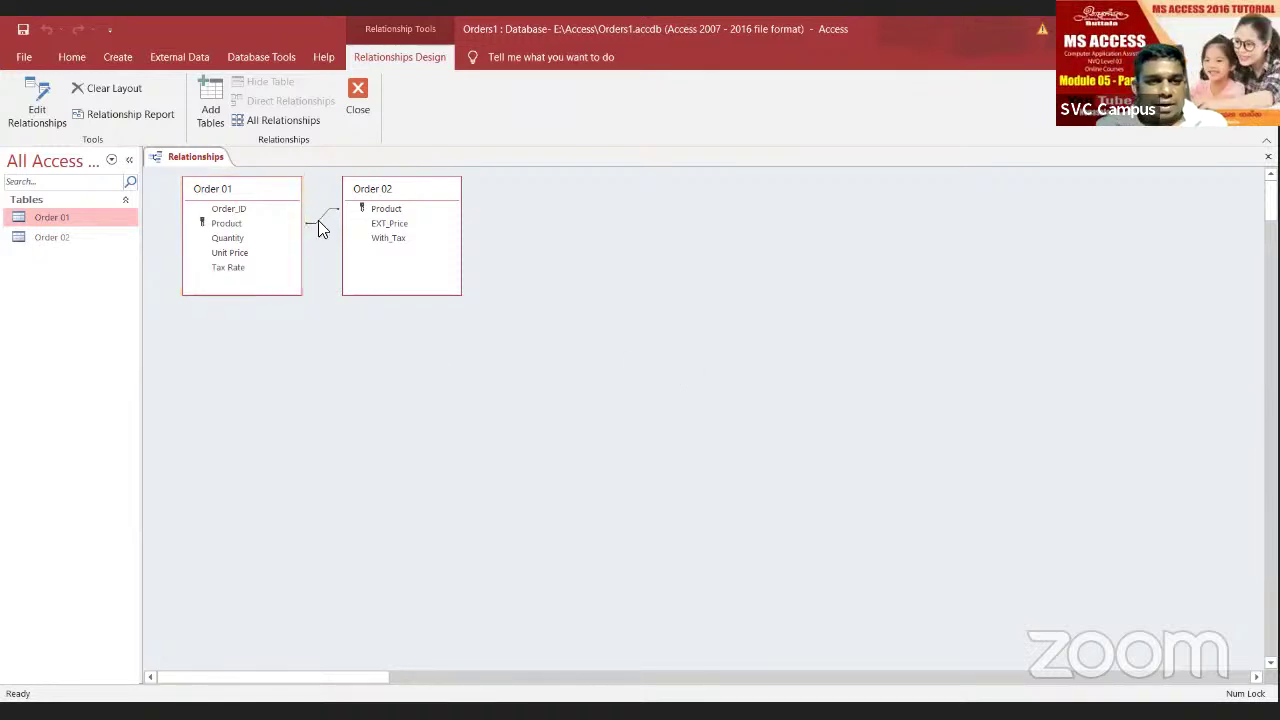
{"action": "right_click", "coordinate": [316, 224]}
{"action": "left_click", "coordinate": [368, 298]}
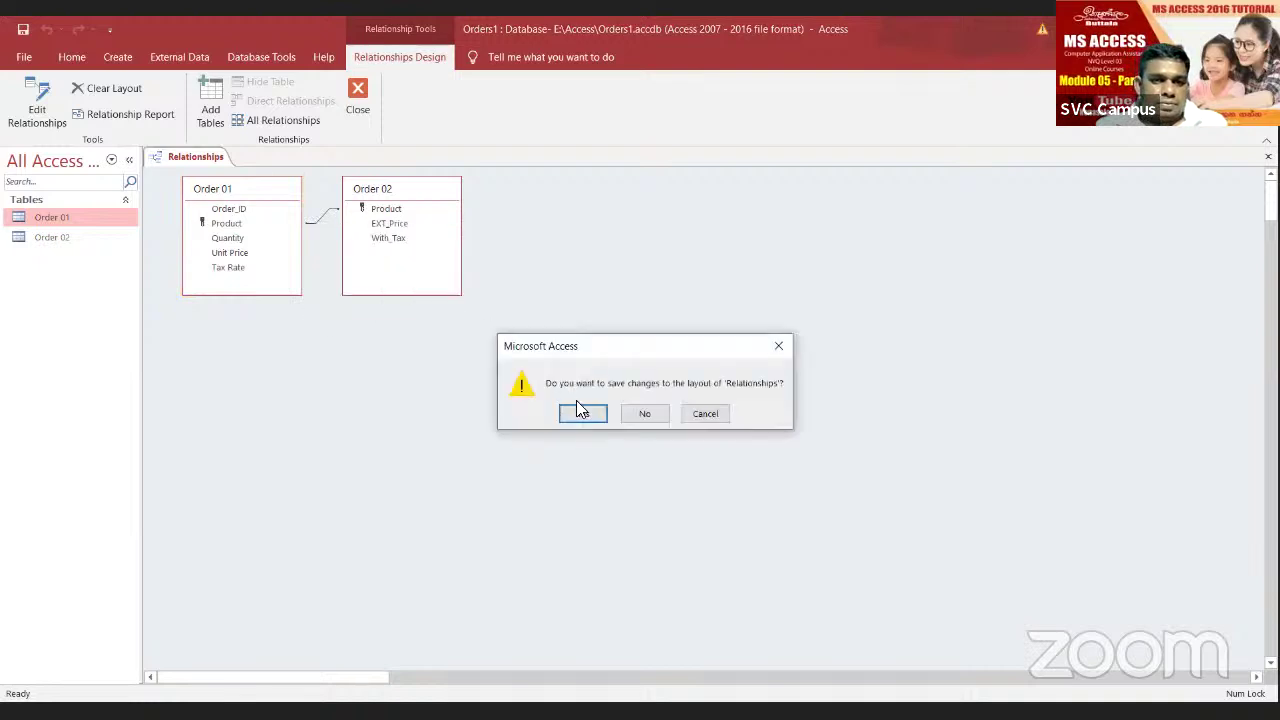
{"action": "left_click", "coordinate": [634, 416]}
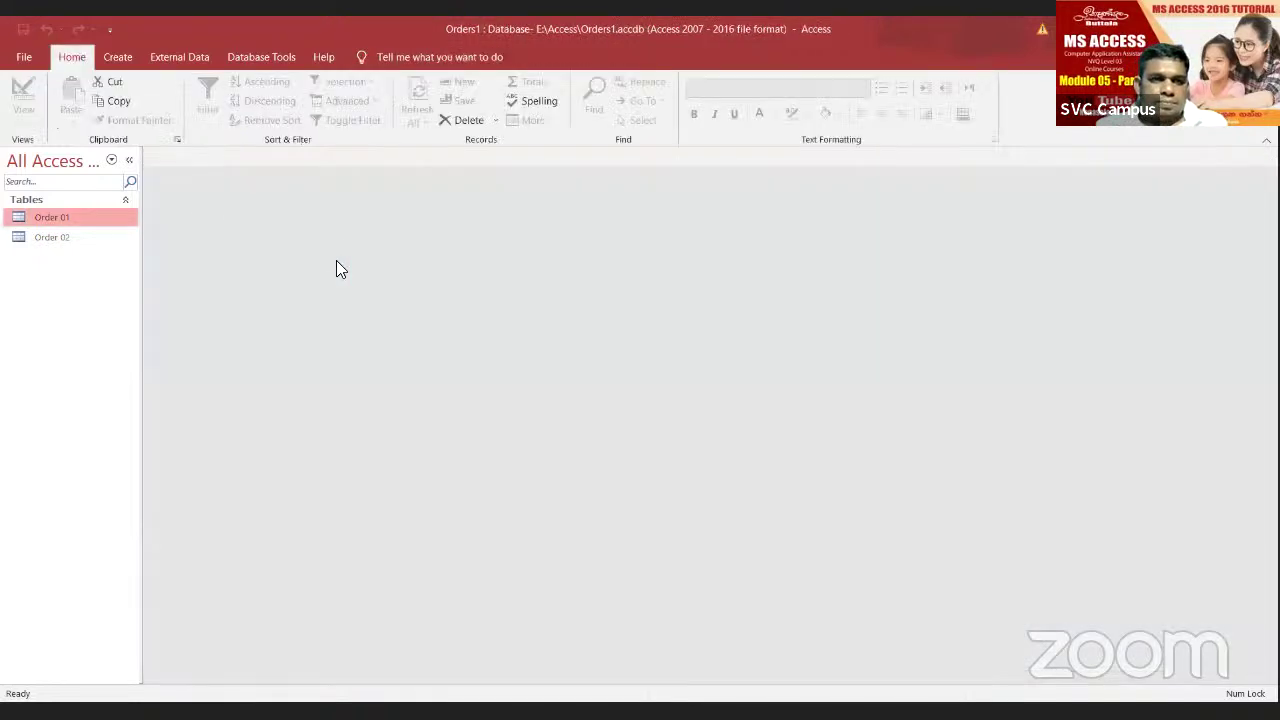
Step: Reopen the Relationships window and delete the link between the Product fields of Order 01 and Order 02
{"action": "left_click", "coordinate": [256, 58]}
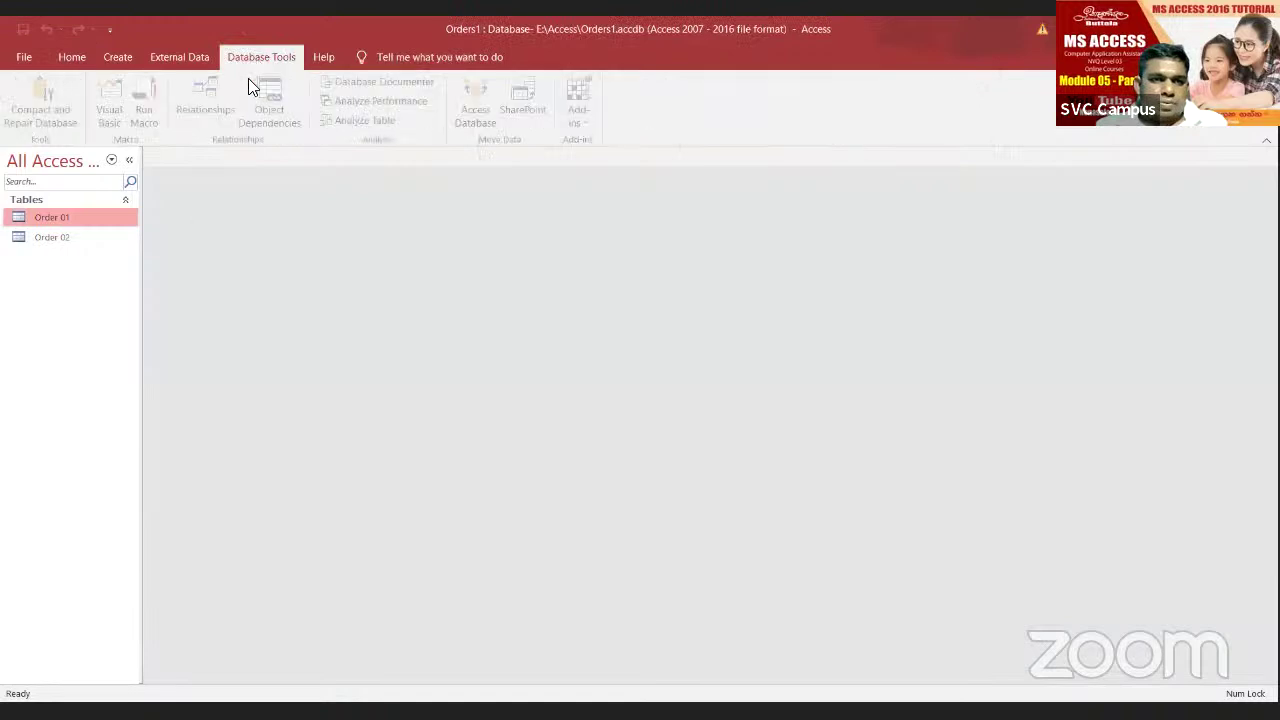
{"action": "left_click", "coordinate": [205, 100]}
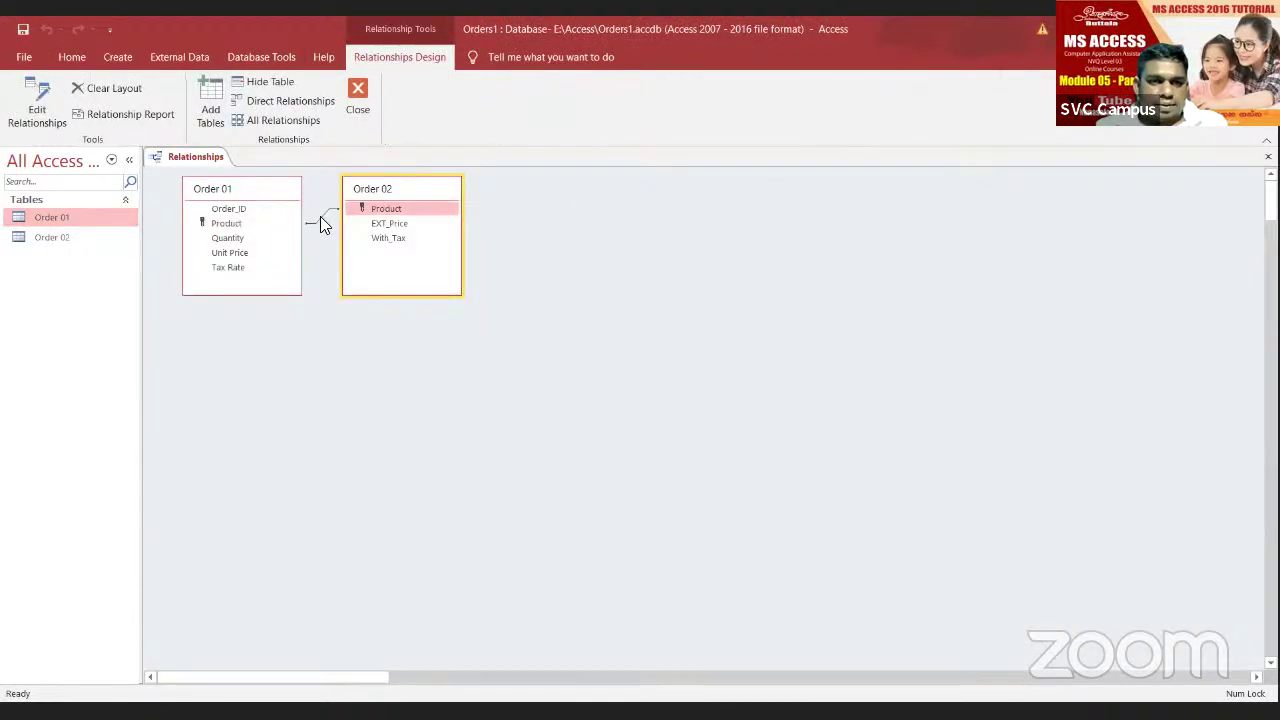
{"action": "left_click", "coordinate": [320, 217]}
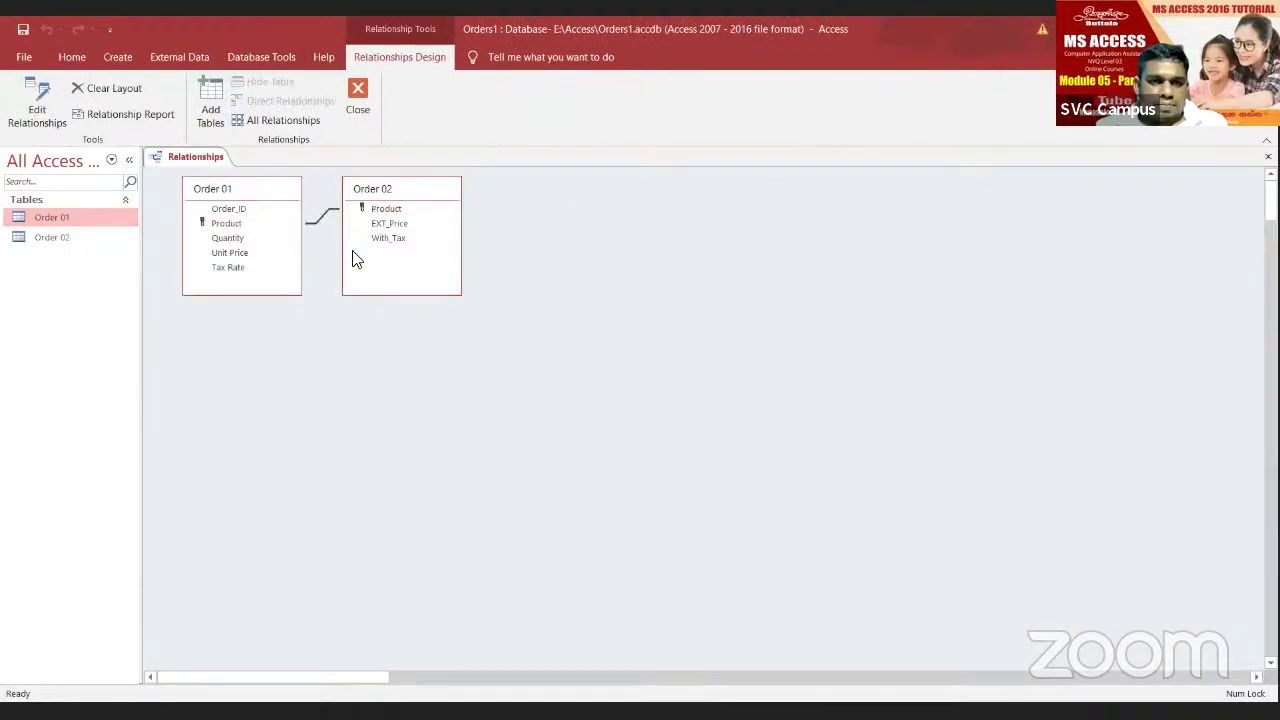
{"action": "key", "text": "Delete"}
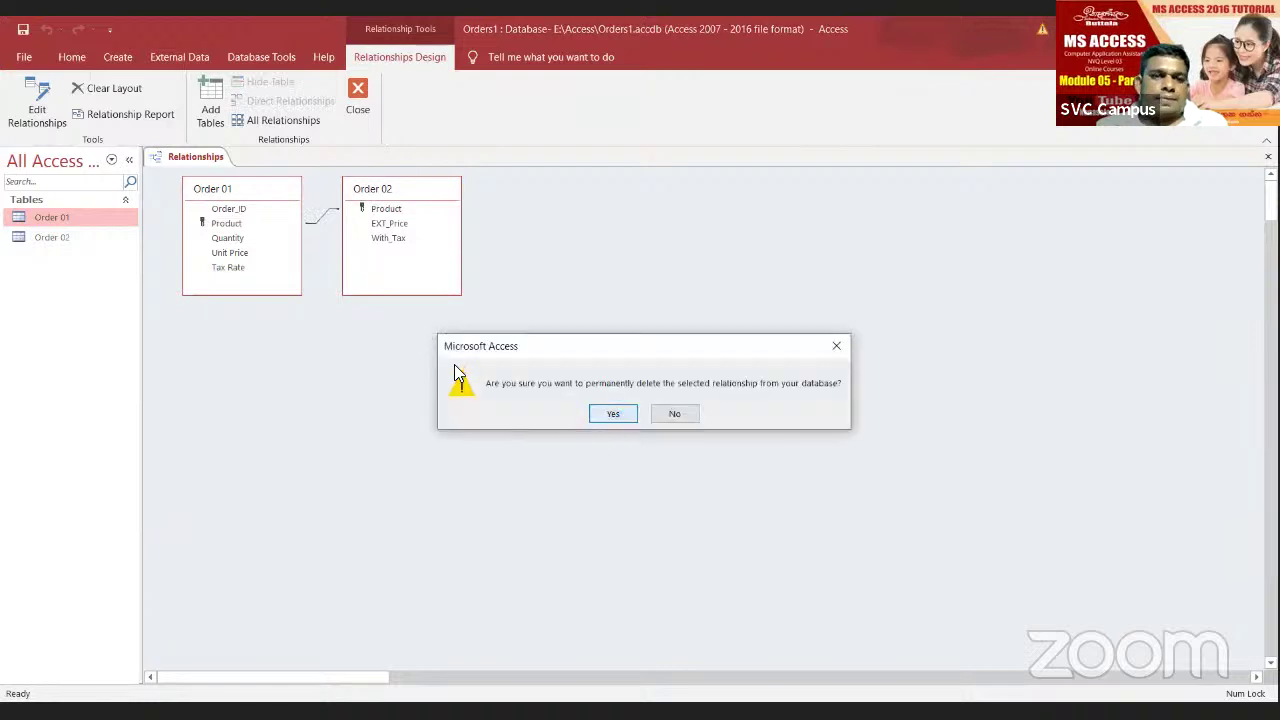
{"action": "key", "text": "Return"}
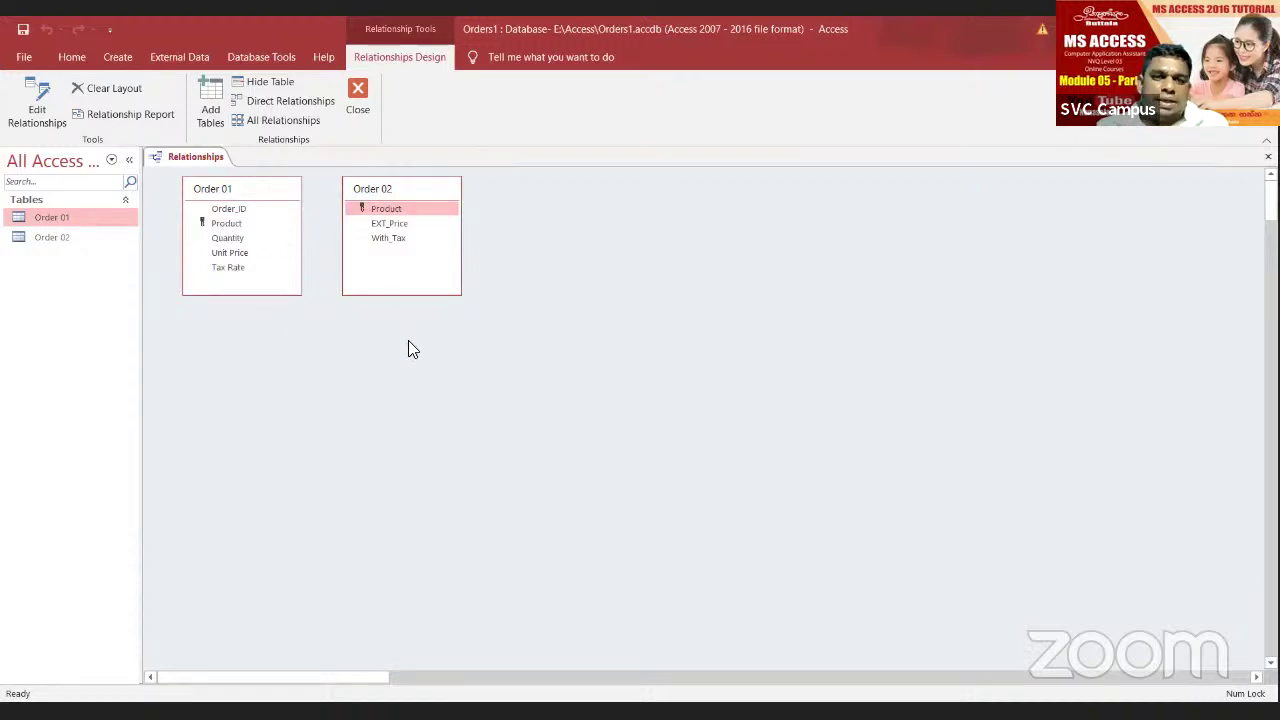
Step: Create a relationship from Product in Order 02 to Product in Order 01, and save and close the relationships layout
{"action": "left_click_drag", "start_coordinate": [389, 208], "coordinate": [224, 224]}
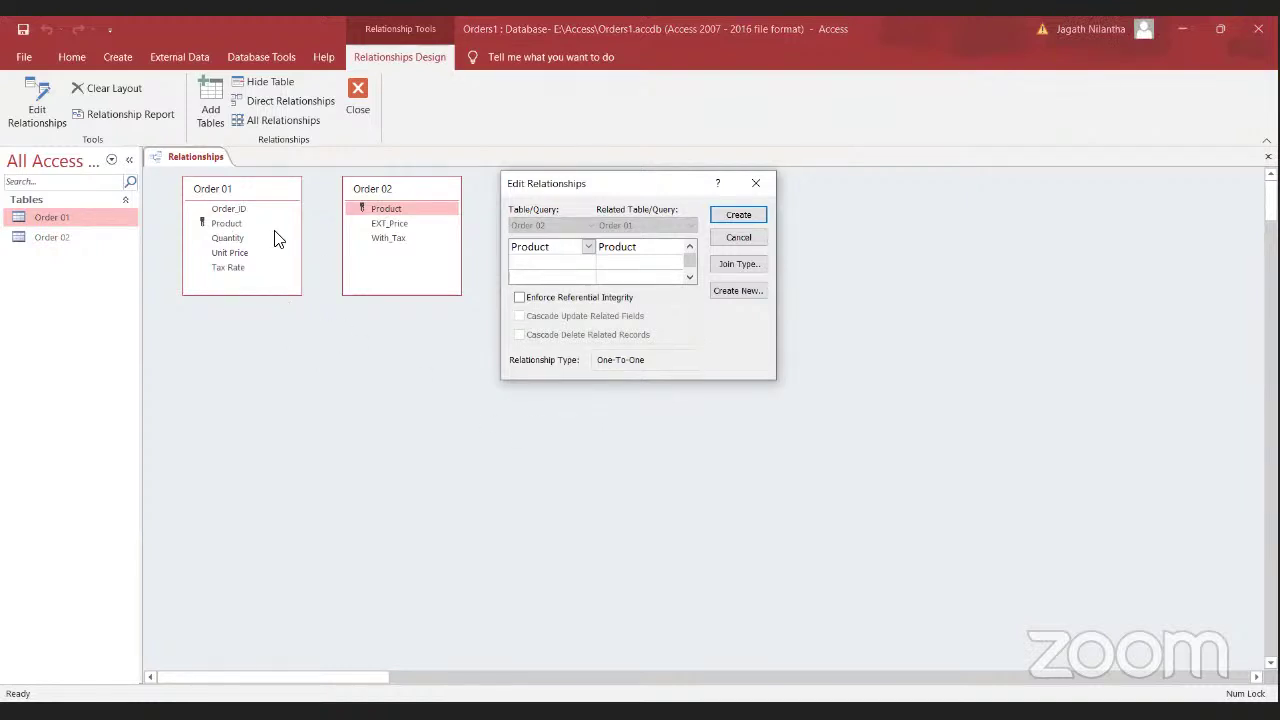
{"action": "left_click", "coordinate": [729, 216]}
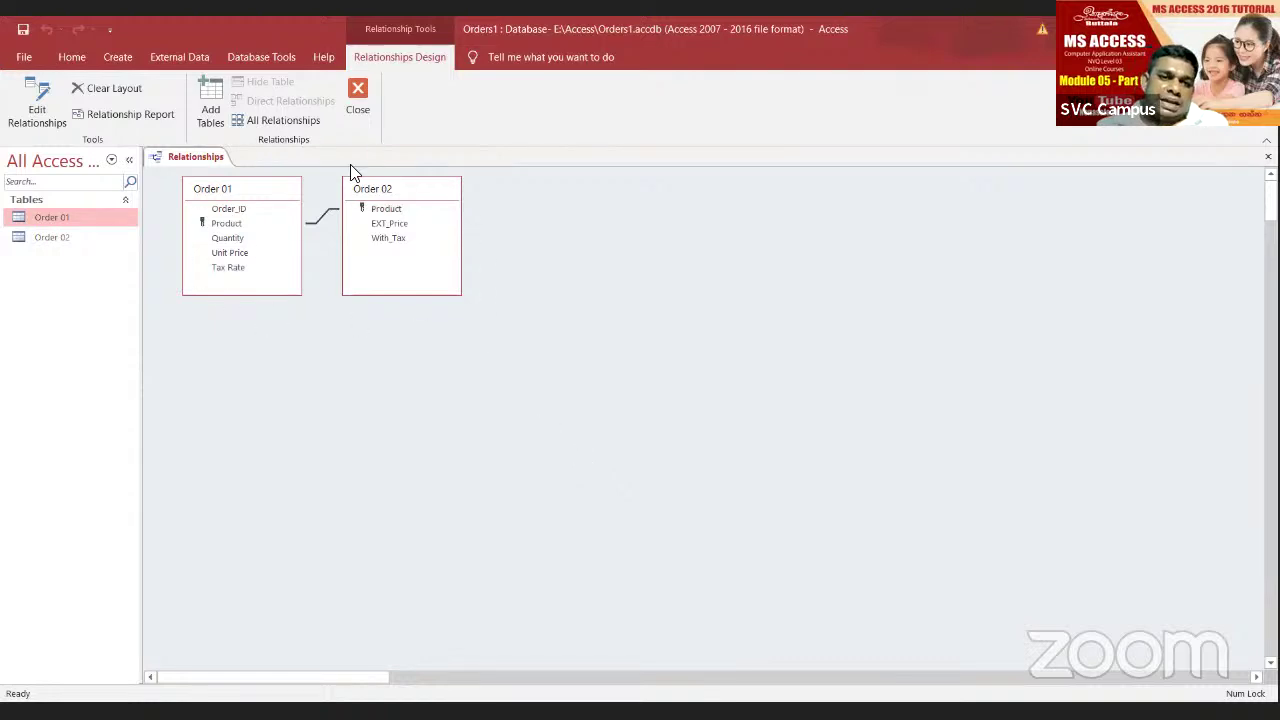
{"action": "left_click", "coordinate": [24, 30]}
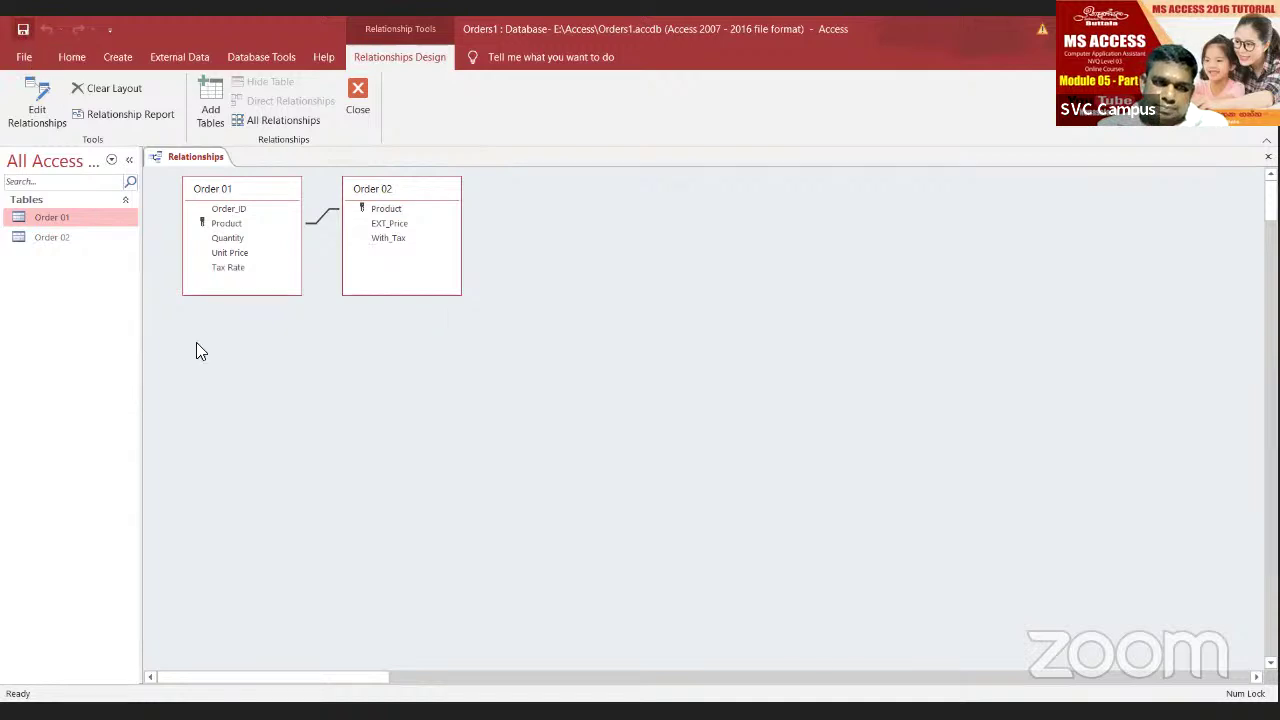
{"action": "left_click", "coordinate": [354, 98]}
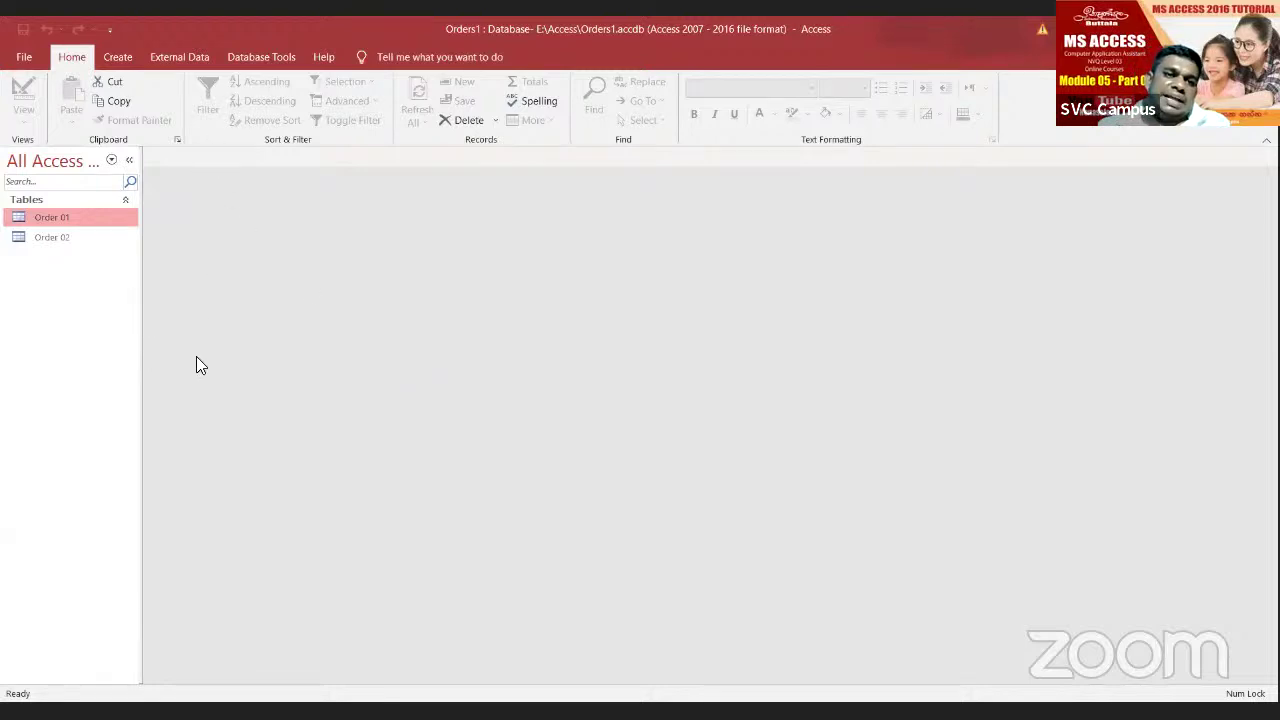
Step: Start a simple query with the Query Wizard and add Product, Quantity, Unit Price and Tax Rate from table Order 01
{"action": "left_click", "coordinate": [112, 60]}
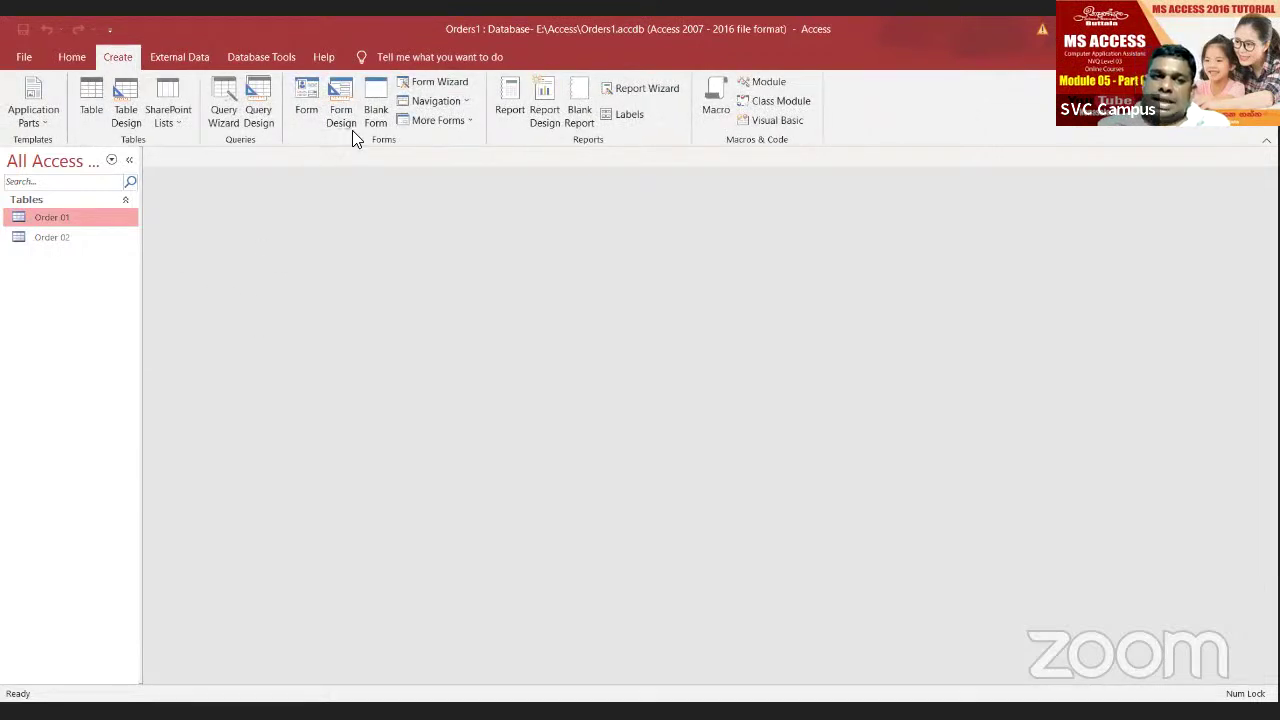
{"action": "left_click", "coordinate": [226, 120]}
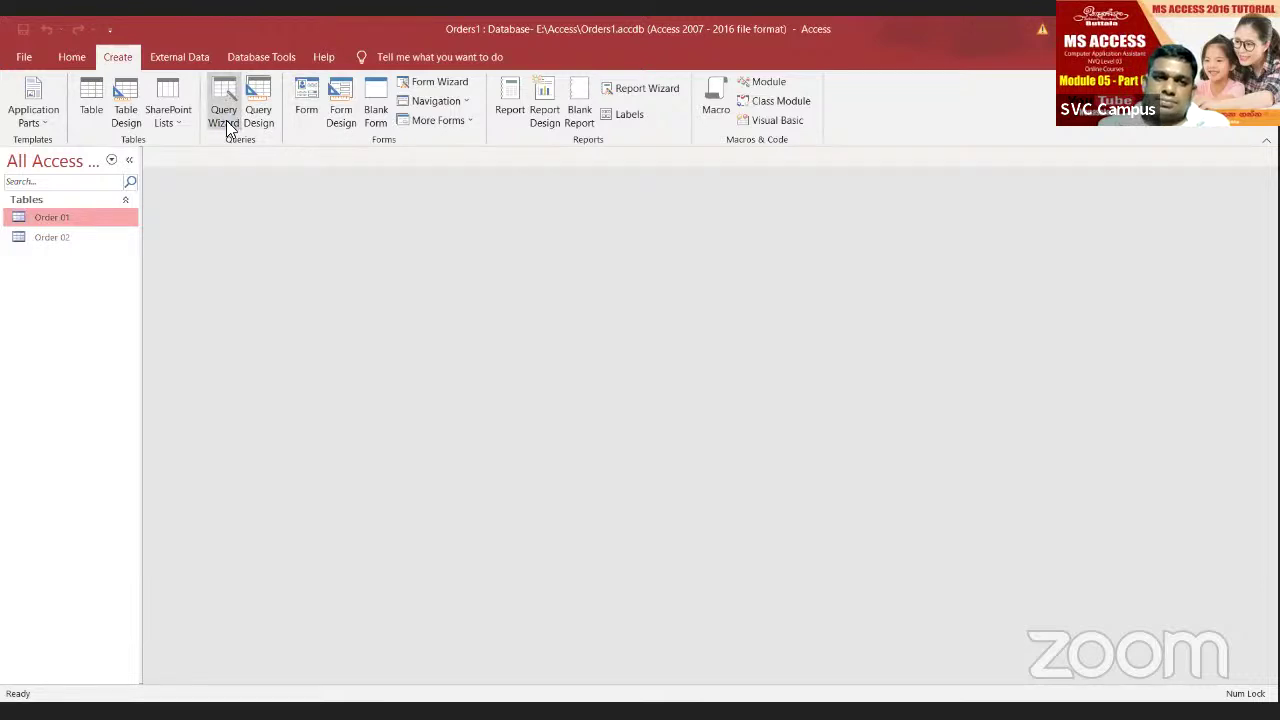
{"action": "left_click", "coordinate": [689, 412]}
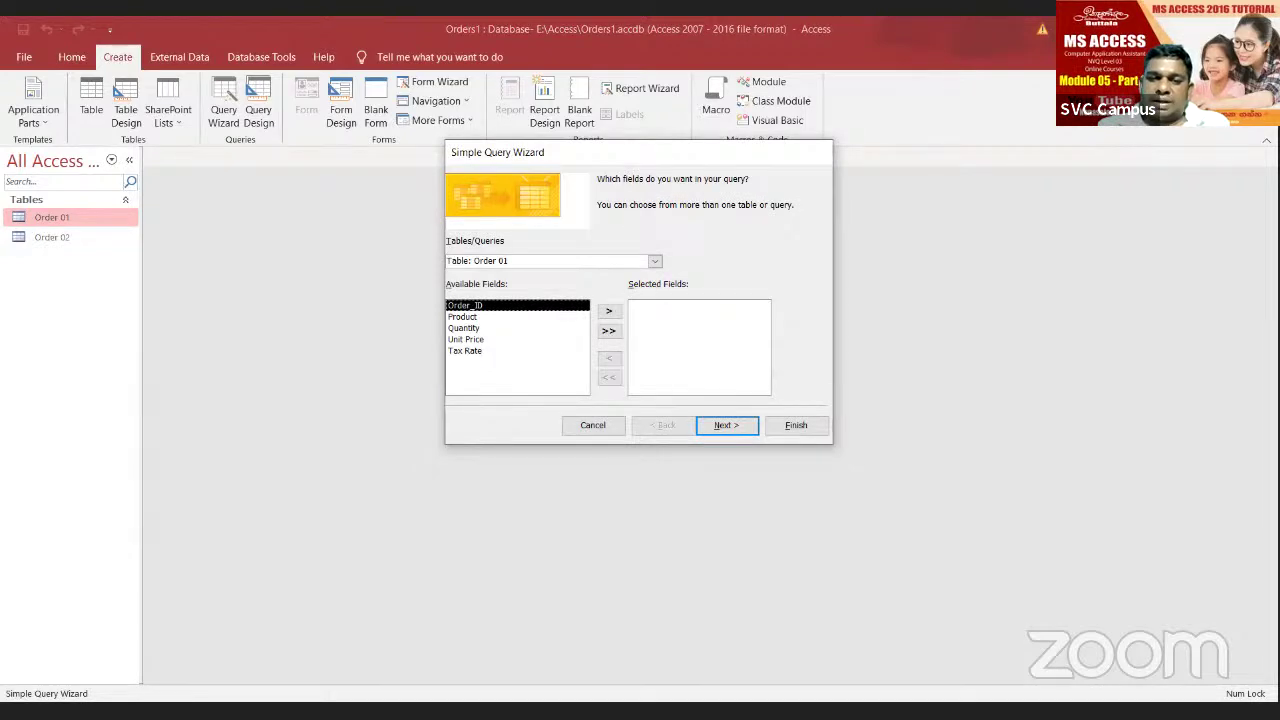
{"action": "key", "text": "alt+Tab"}
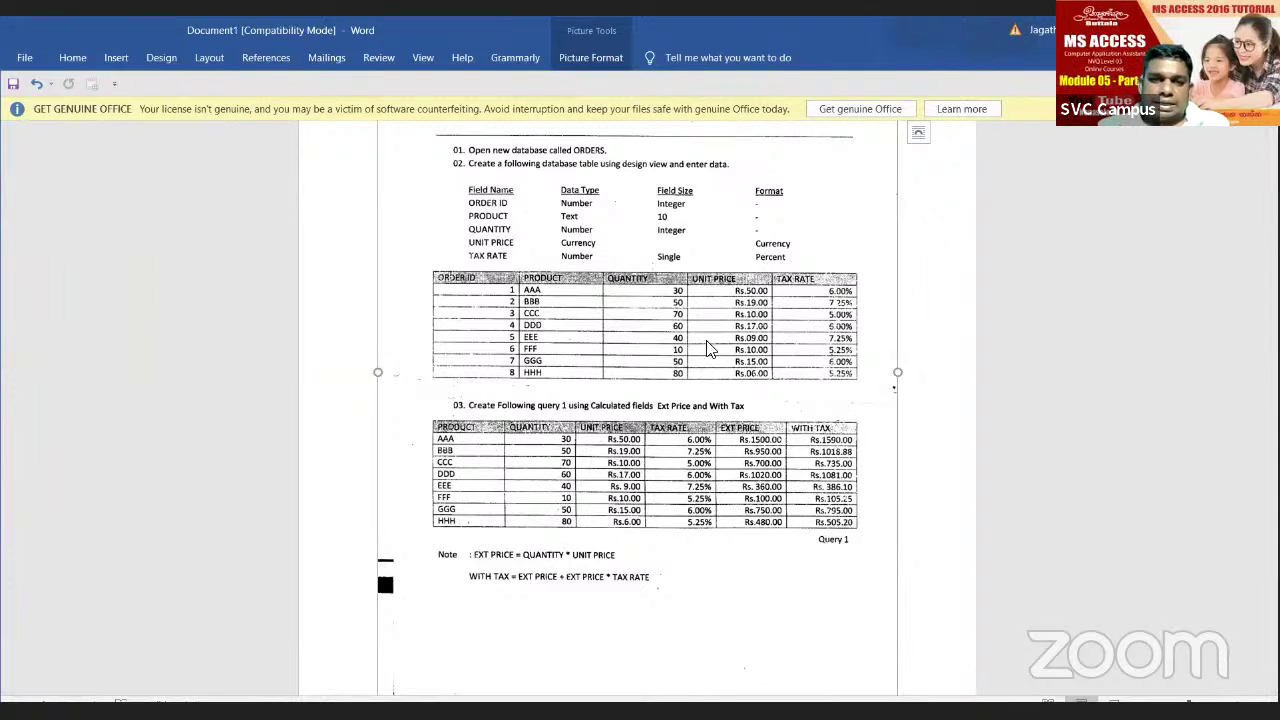
{"action": "key", "text": "alt+Tab"}
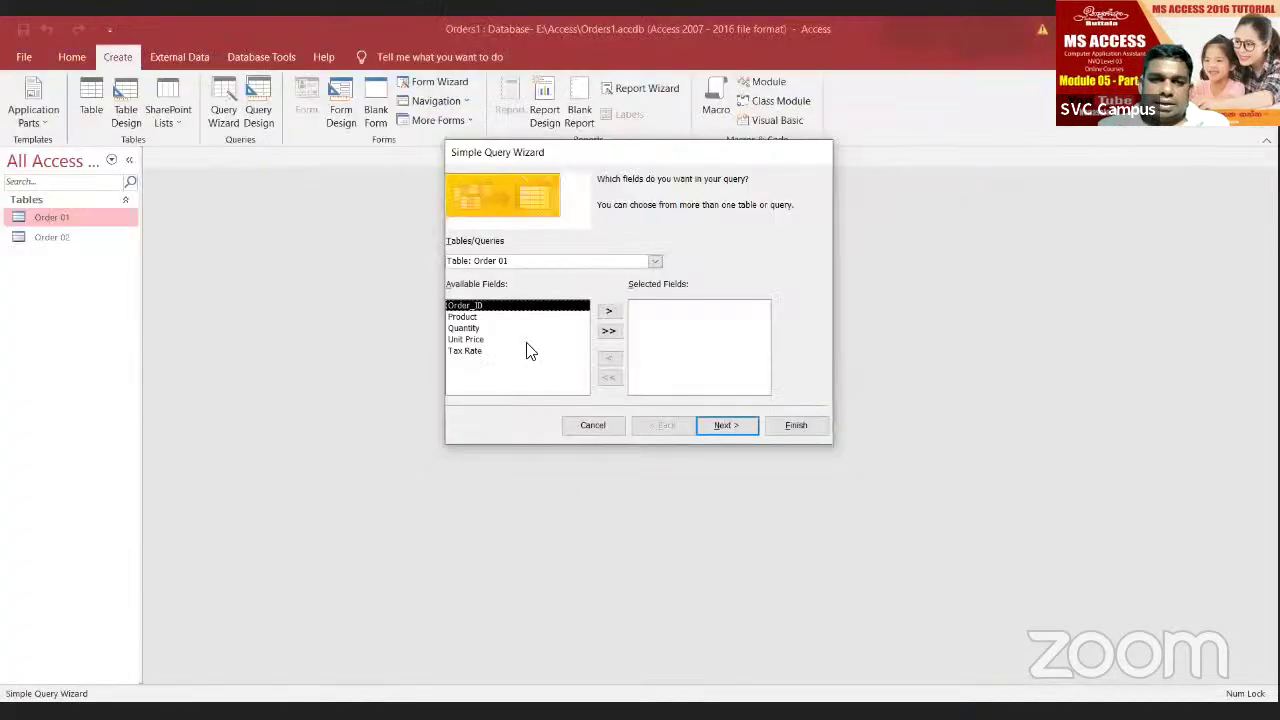
{"action": "left_click", "coordinate": [468, 317]}
{"action": "left_click", "coordinate": [609, 313]}
{"action": "left_click", "coordinate": [609, 313]}
{"action": "left_click", "coordinate": [609, 312]}
{"action": "left_click", "coordinate": [609, 312]}
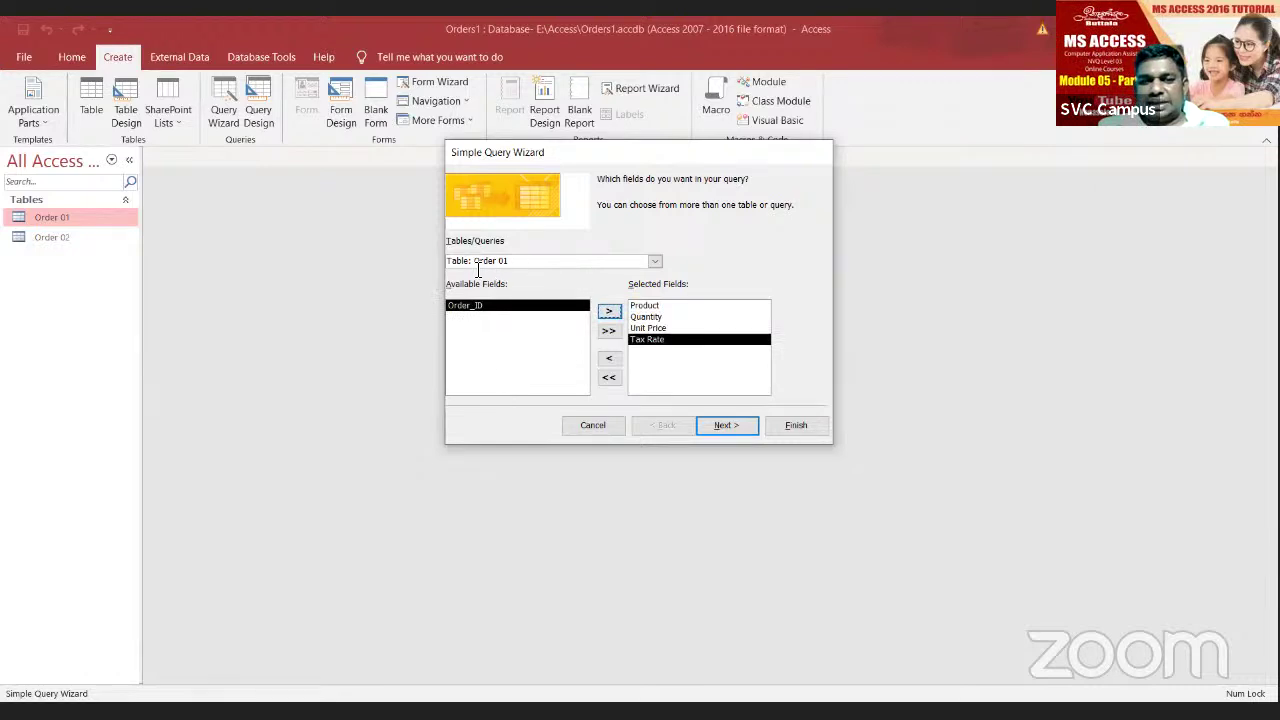
Step: Add the EXT_Price and With_Tax fields from table Order 02 to the query
{"action": "left_click", "coordinate": [652, 262]}
{"action": "left_click", "coordinate": [580, 281]}
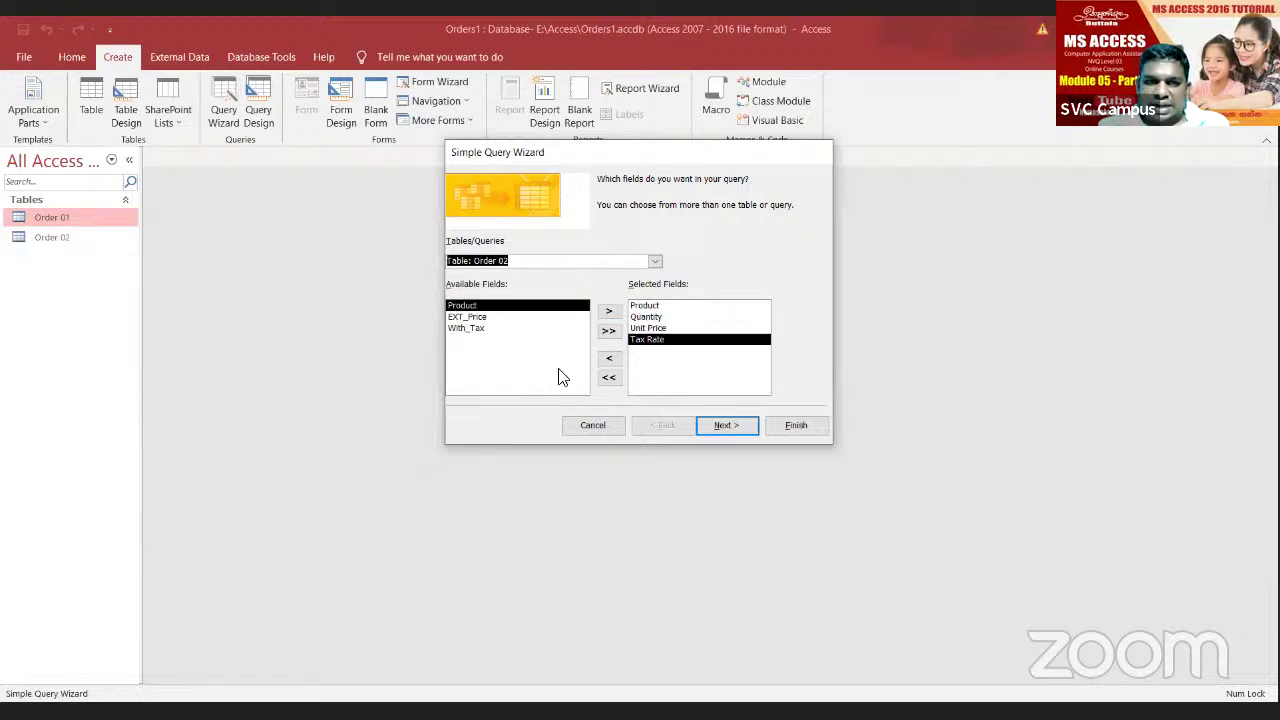
{"action": "left_click", "coordinate": [468, 318]}
{"action": "left_click", "coordinate": [607, 313]}
{"action": "left_click", "coordinate": [607, 313]}
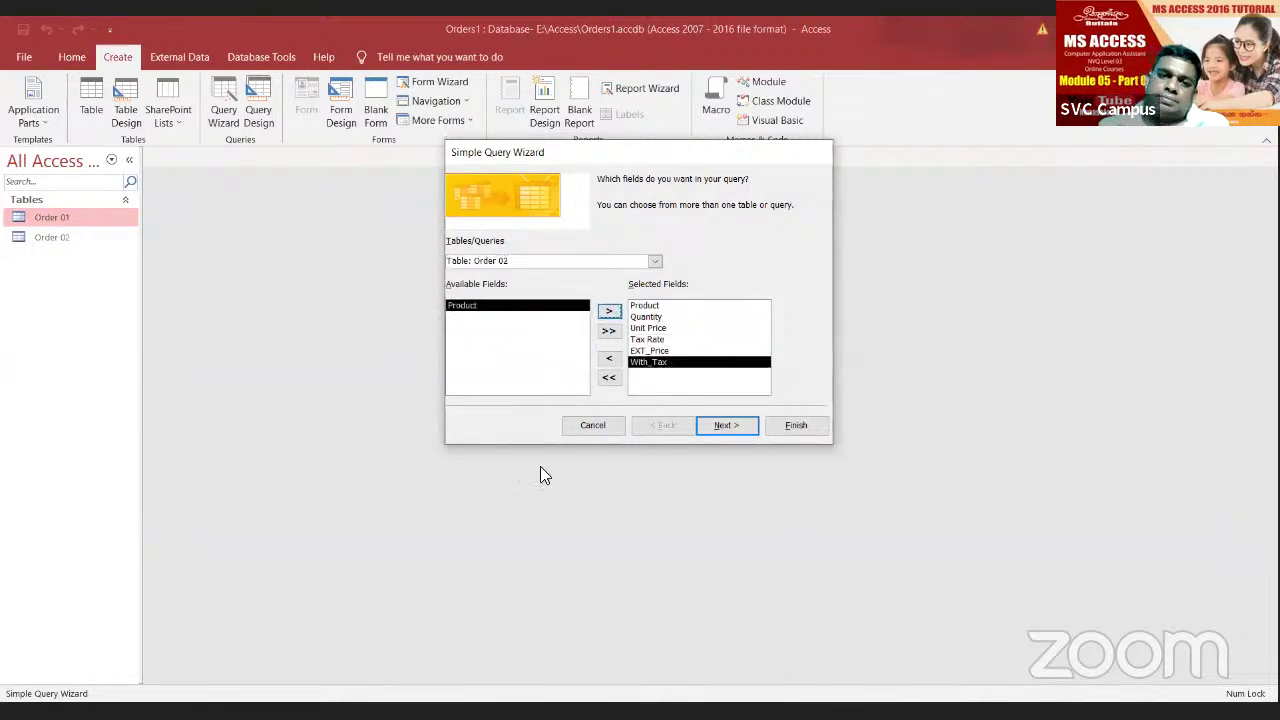
Step: Finish the wizard as a detail query titled "Order Query 02" and close its datasheet
{"action": "left_click", "coordinate": [720, 428]}
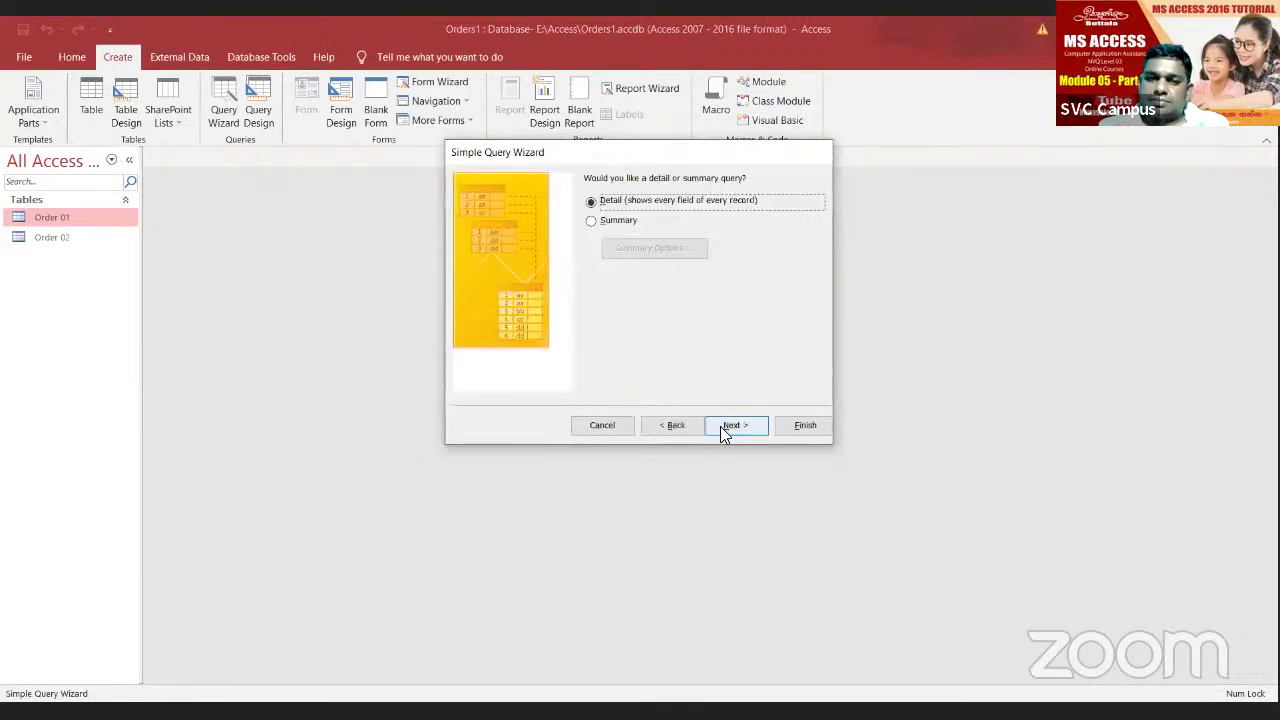
{"action": "left_click", "coordinate": [721, 425]}
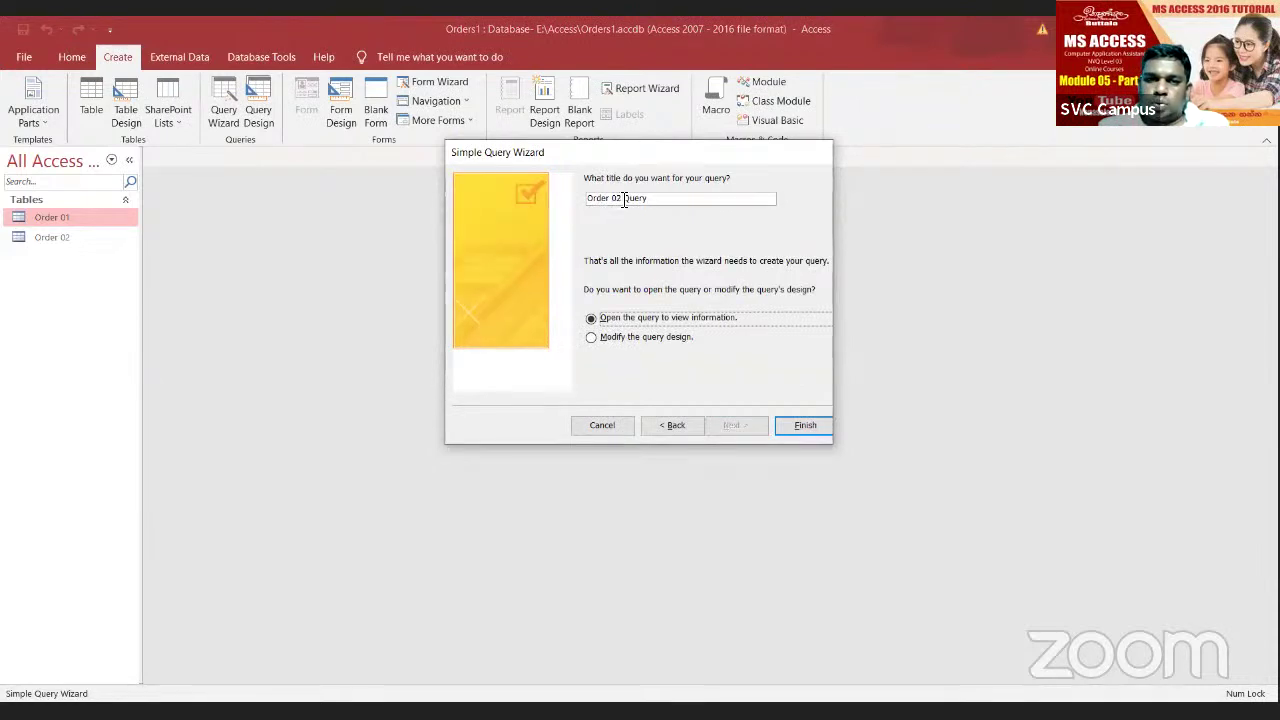
{"action": "mouse_move", "coordinate": [622, 199]}
{"action": "left_mouse_down"}
{"action": "mouse_move", "coordinate": [610, 201]}
{"action": "mouse_move", "coordinate": [640, 201]}
{"action": "mouse_move", "coordinate": [612, 200]}
{"action": "left_mouse_up"}
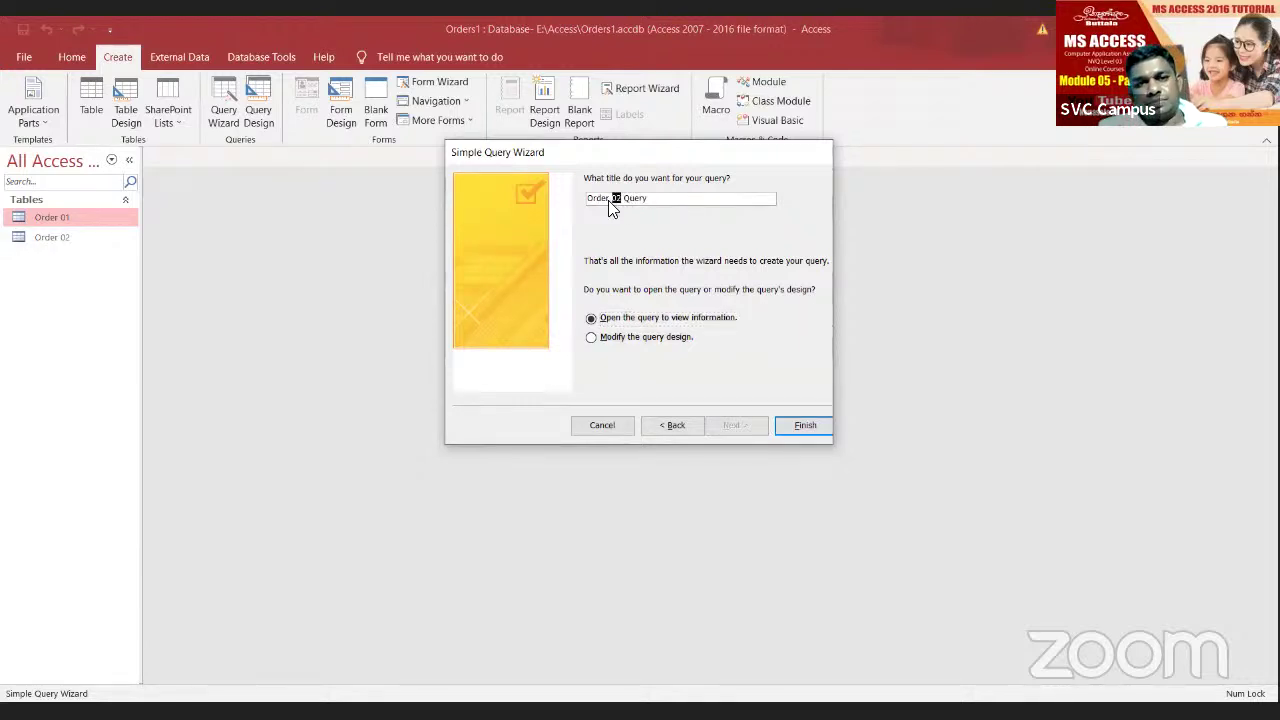
{"action": "key", "text": "BackSpace"}
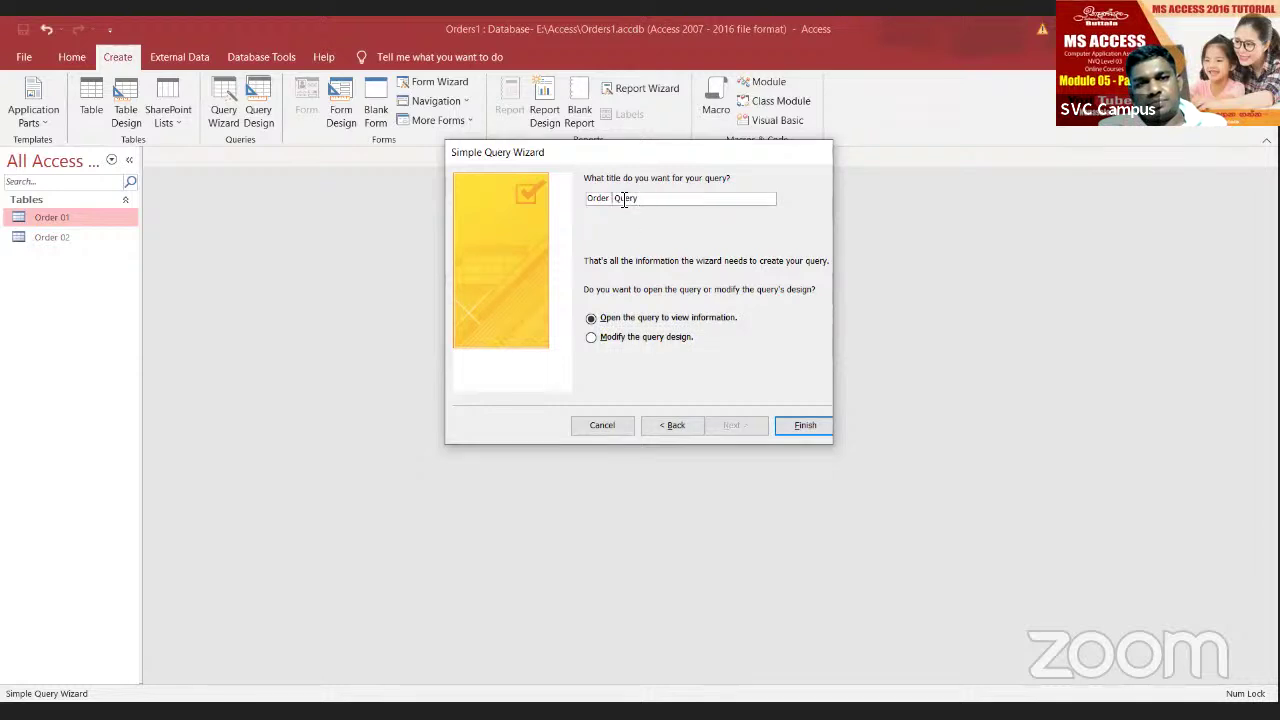
{"action": "key", "text": "BackSpace"}
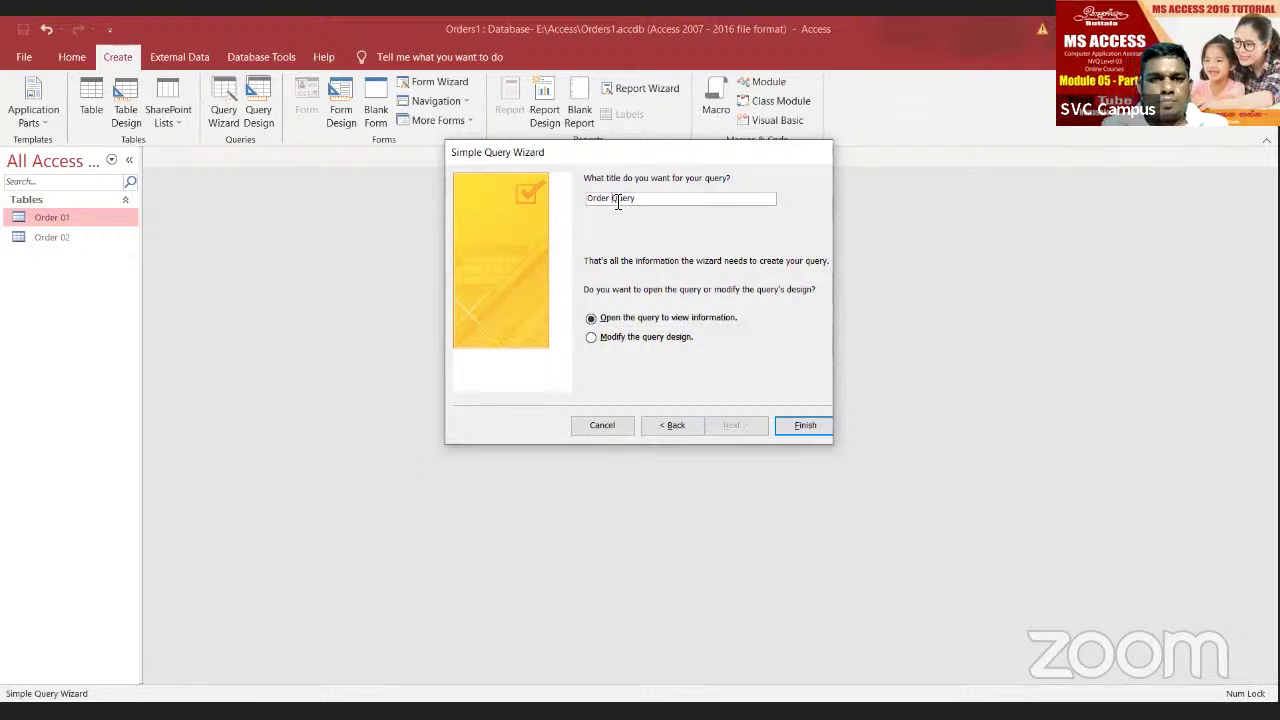
{"action": "type", "text": "02"}
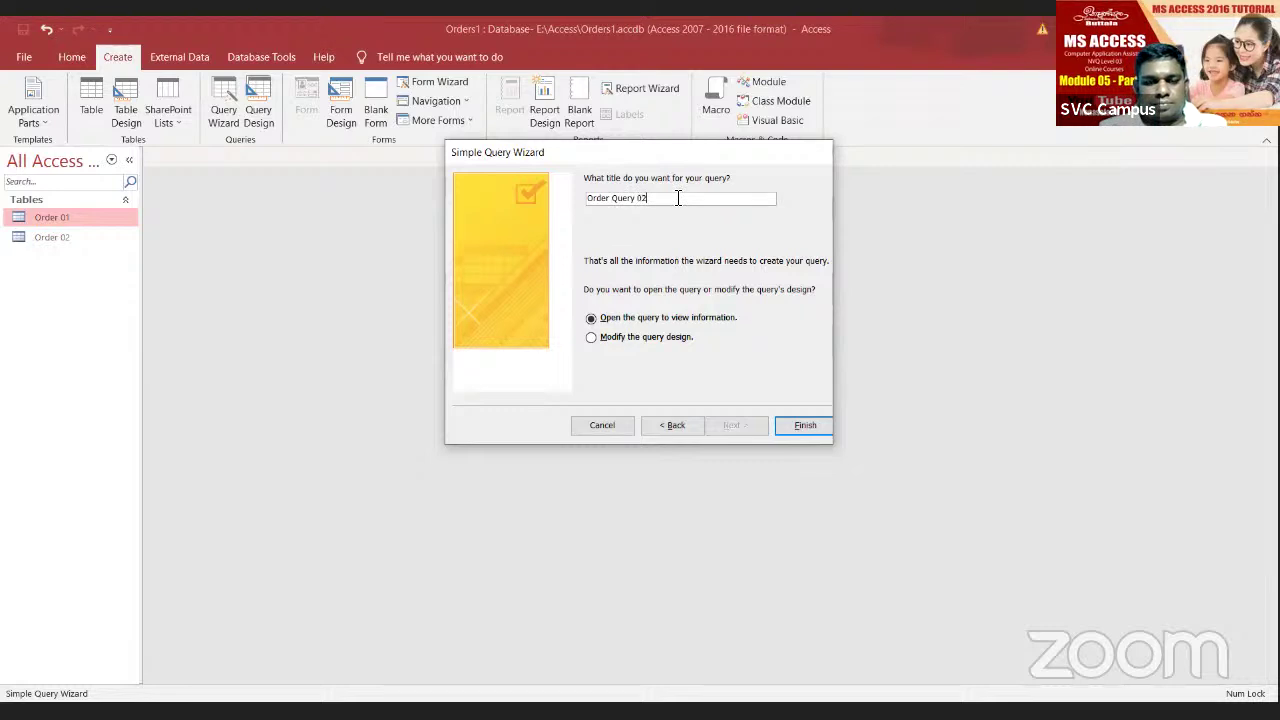
{"action": "left_click", "coordinate": [802, 426]}
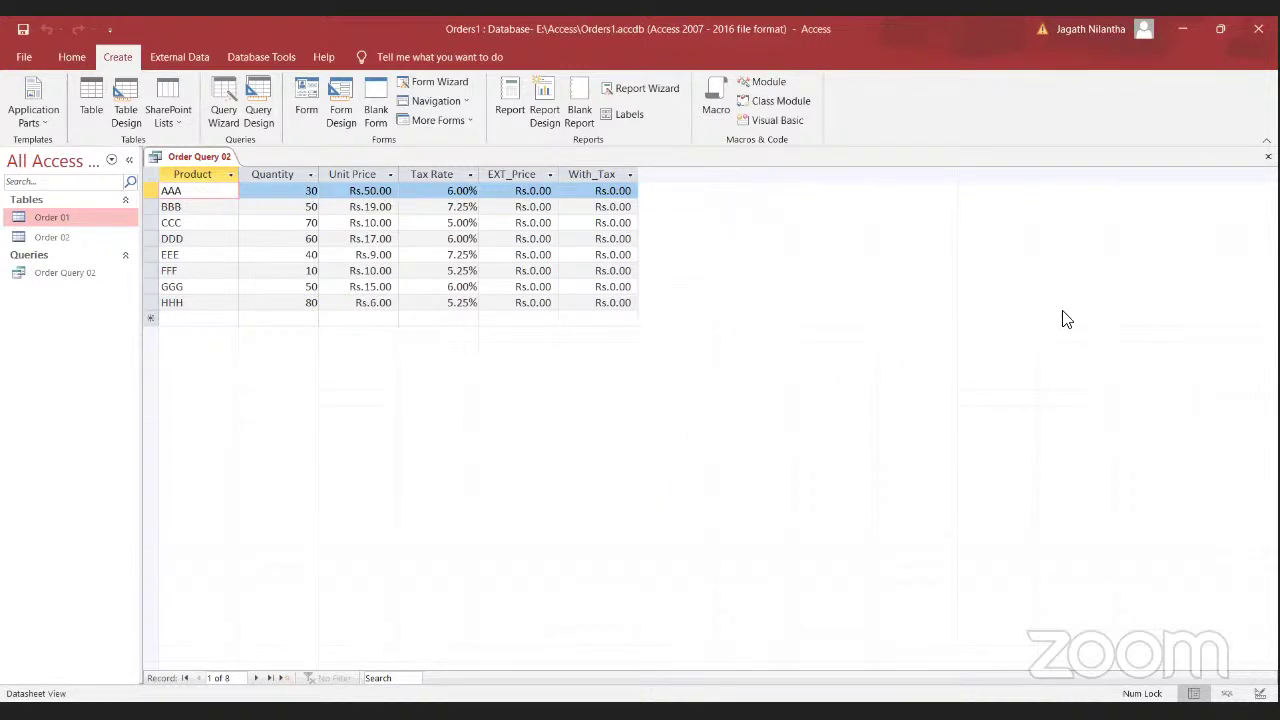
{"action": "left_click", "coordinate": [1268, 156]}
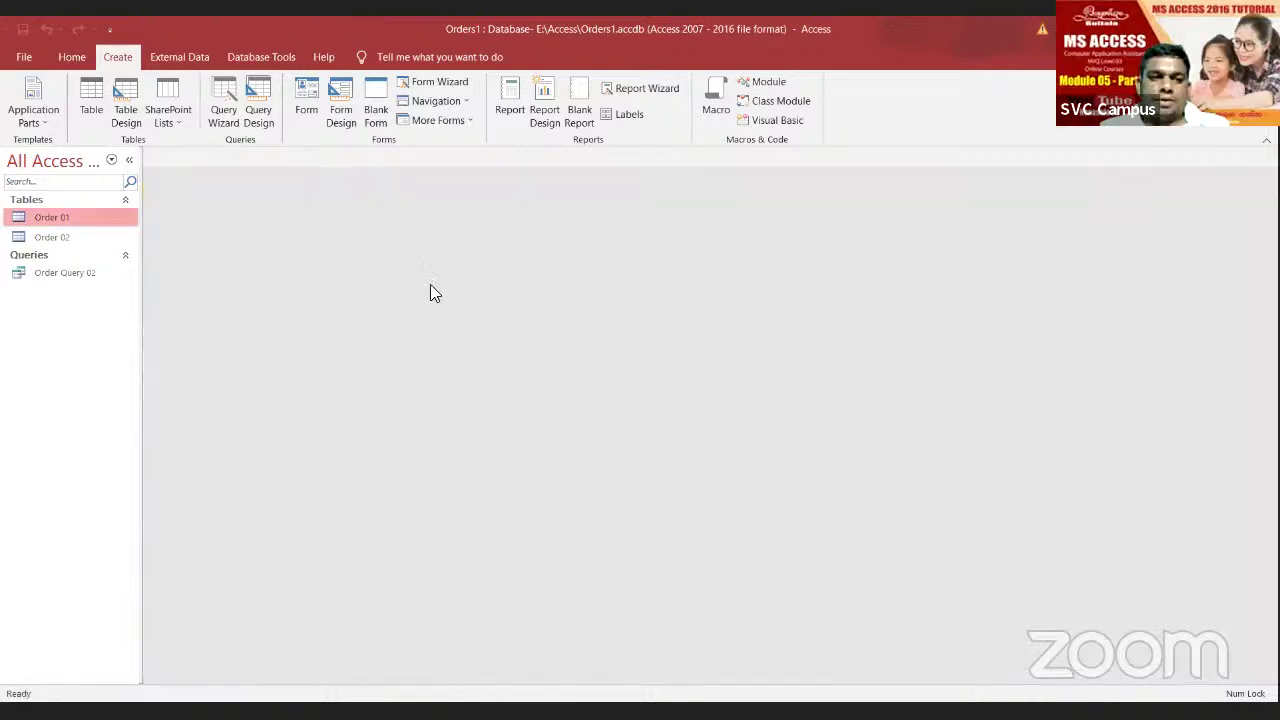
Step: Delete the query Order Query 02 from the database
{"action": "left_click", "coordinate": [71, 274]}
{"action": "right_click", "coordinate": [72, 273]}
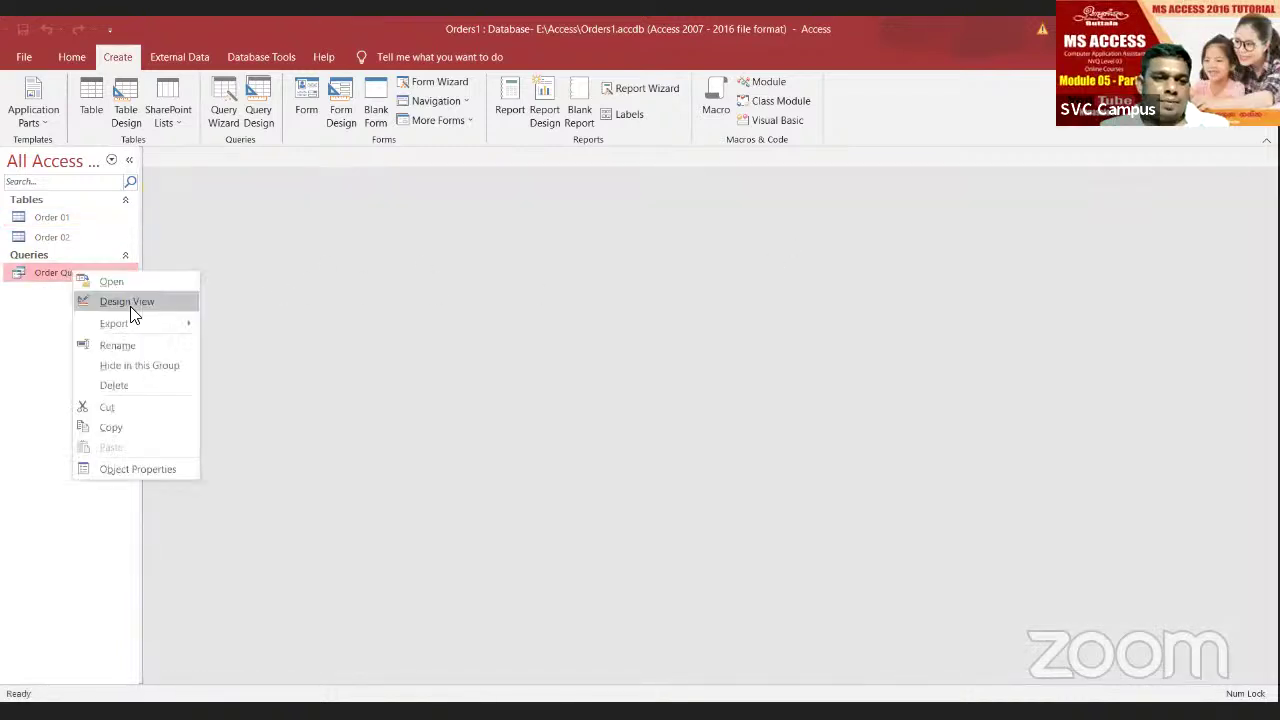
{"action": "left_click", "coordinate": [142, 385]}
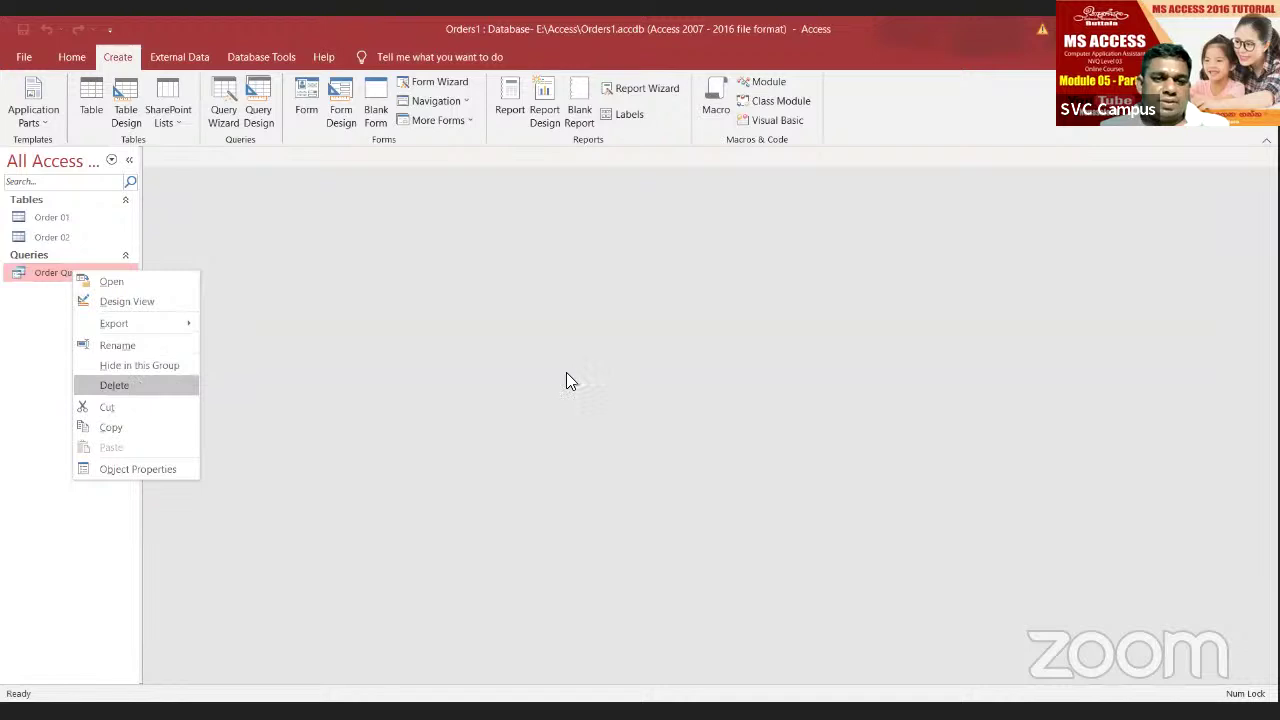
{"action": "left_click", "coordinate": [590, 422]}
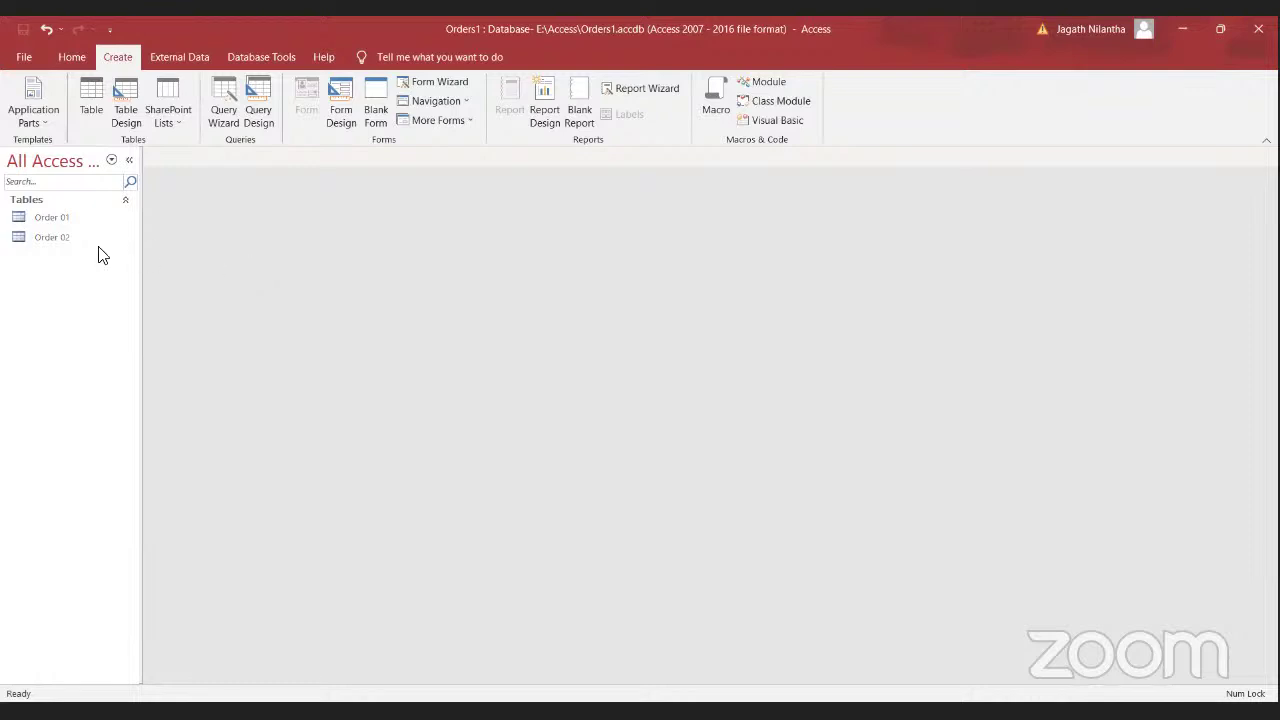
Step: Open the Order 02 and Order 01 tables to examine their records, and close the Order 01 datasheet
{"action": "left_click", "coordinate": [53, 240]}
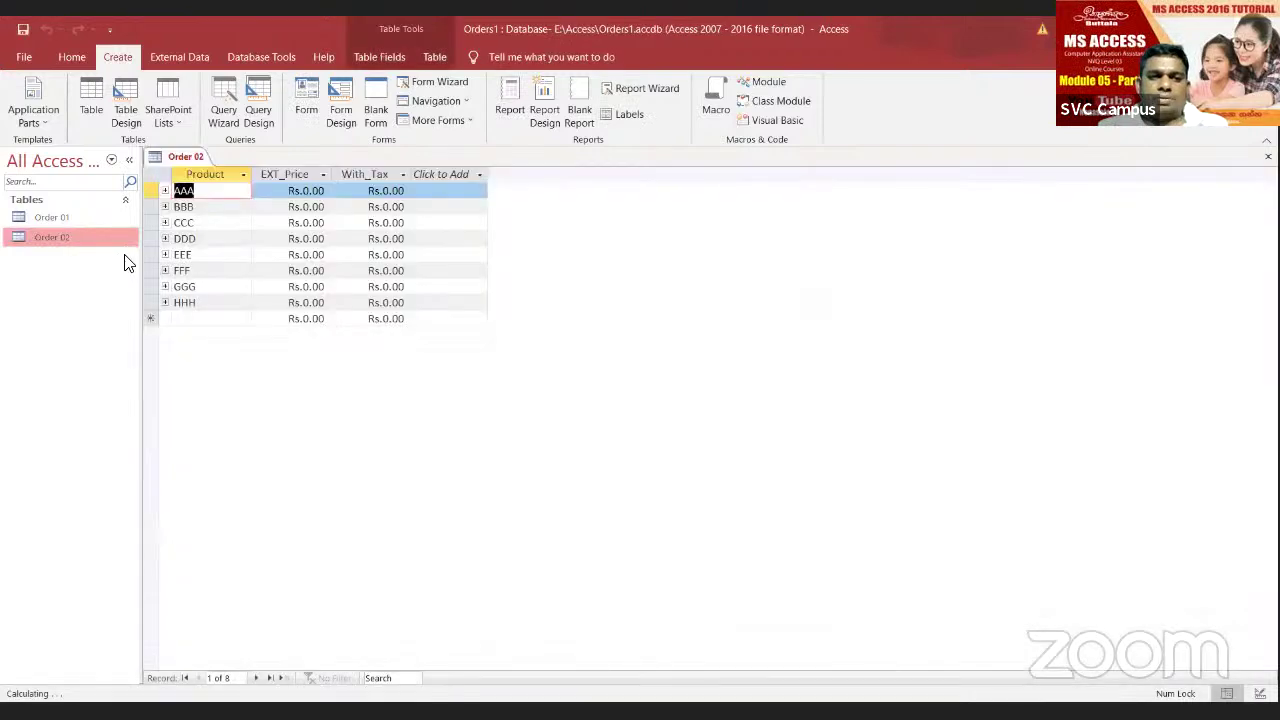
{"action": "left_click", "coordinate": [50, 217]}
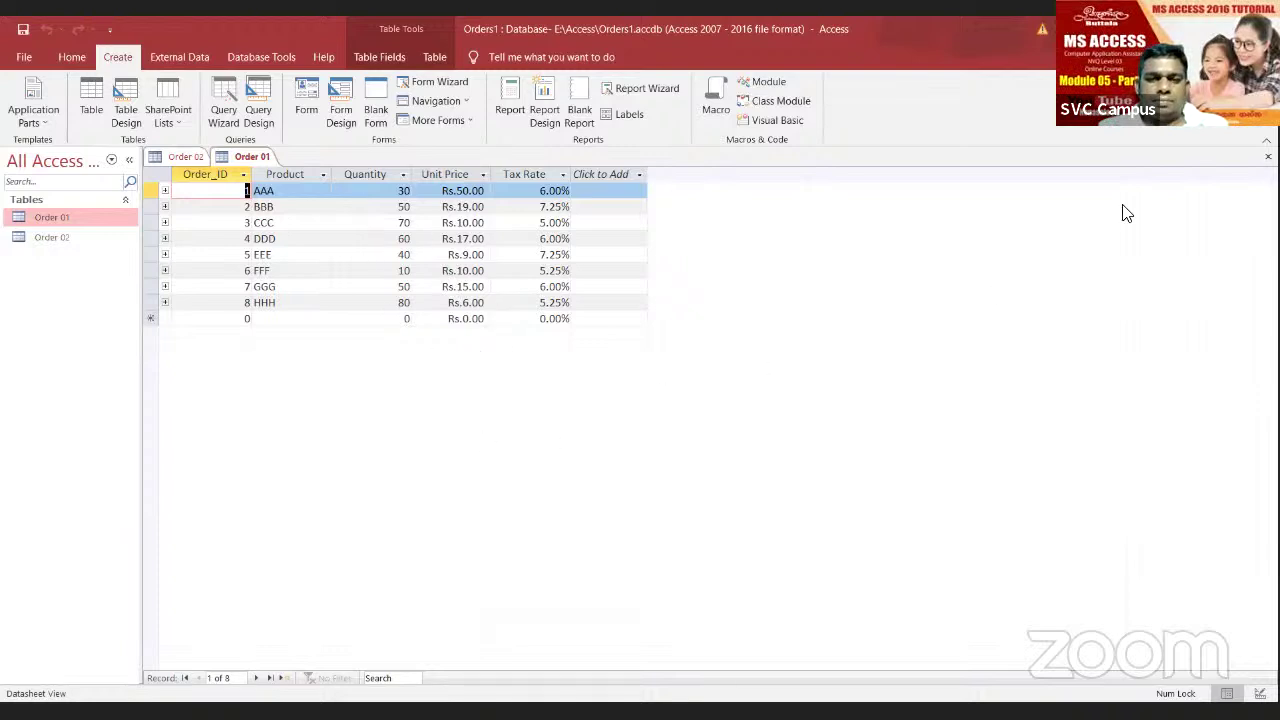
{"action": "left_click", "coordinate": [1268, 156]}
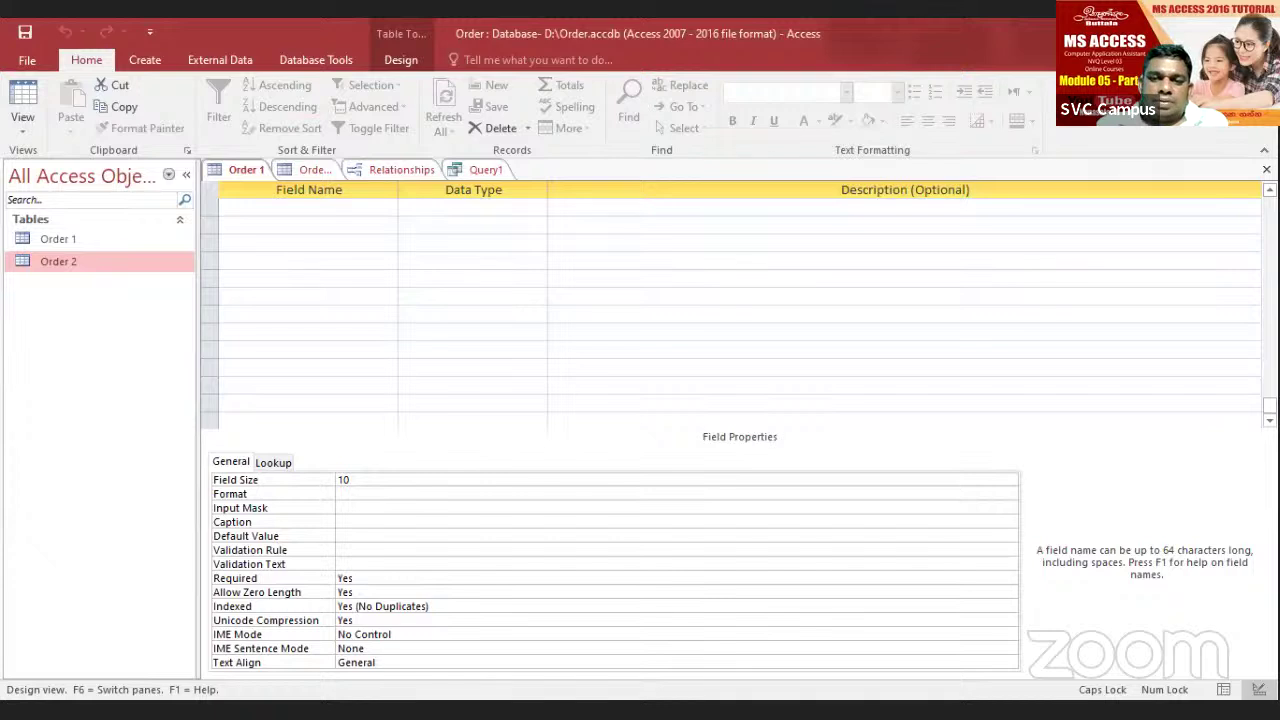
Step: Close all open objects: both table designs, the empty Query1 and the Relationships window
{"action": "left_click", "coordinate": [1267, 169]}
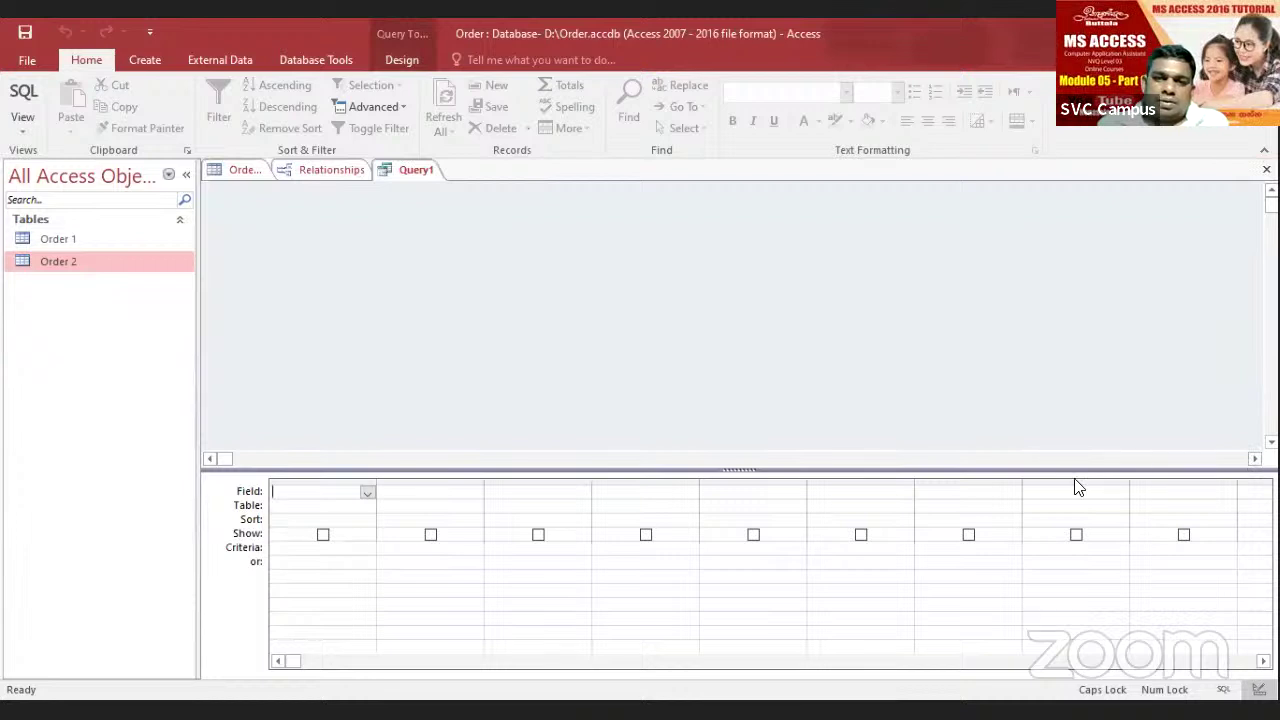
{"action": "left_click", "coordinate": [1267, 169]}
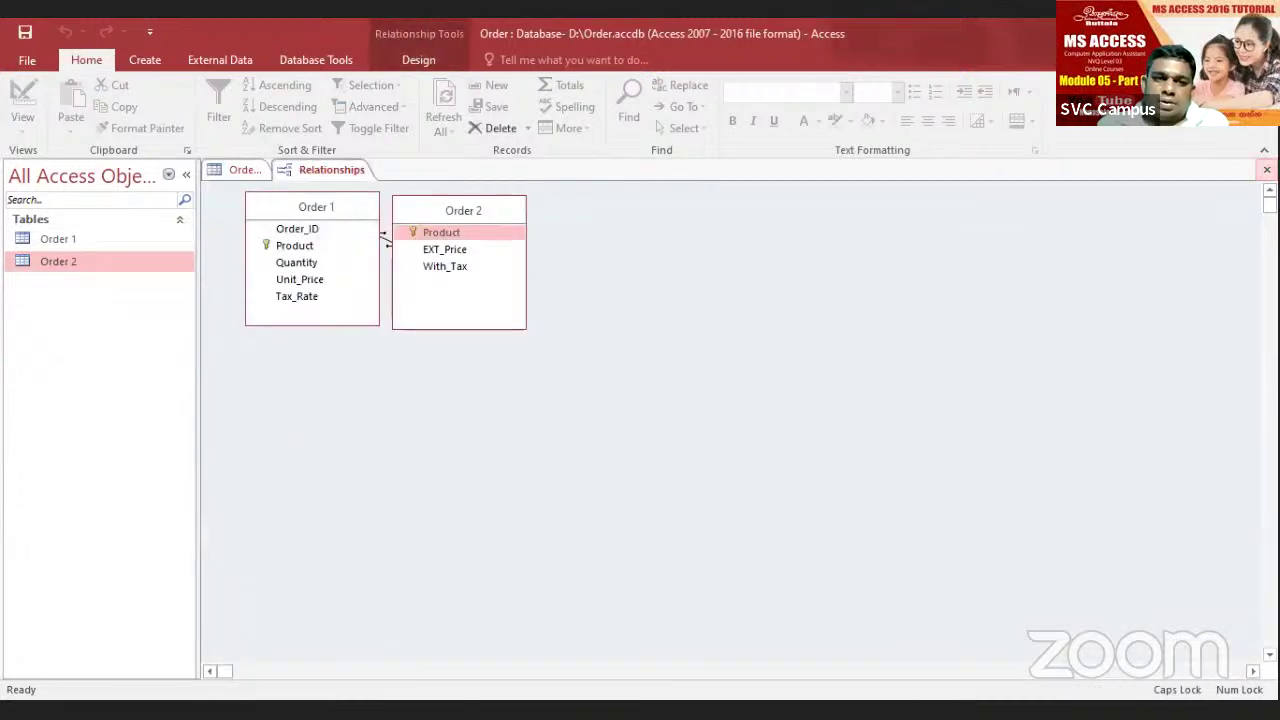
{"action": "left_click", "coordinate": [444, 249]}
{"action": "key", "text": "ctrl+F4"}
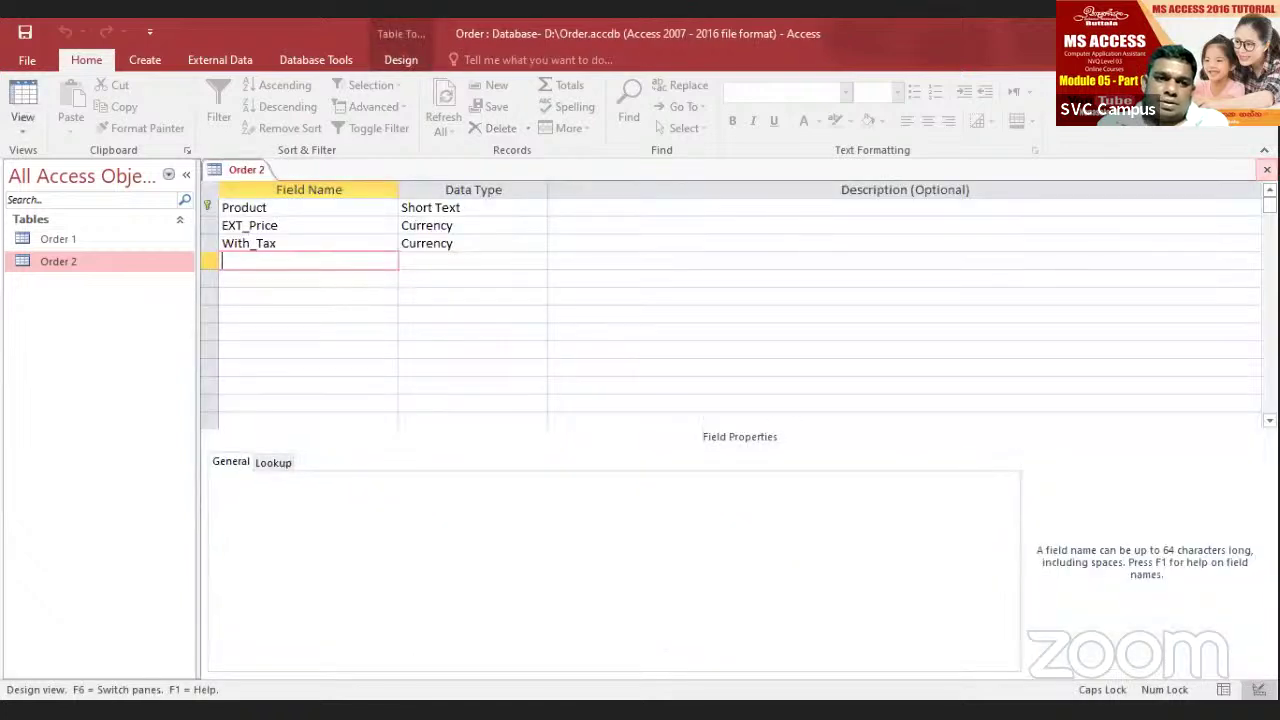
{"action": "left_click", "coordinate": [1267, 169]}
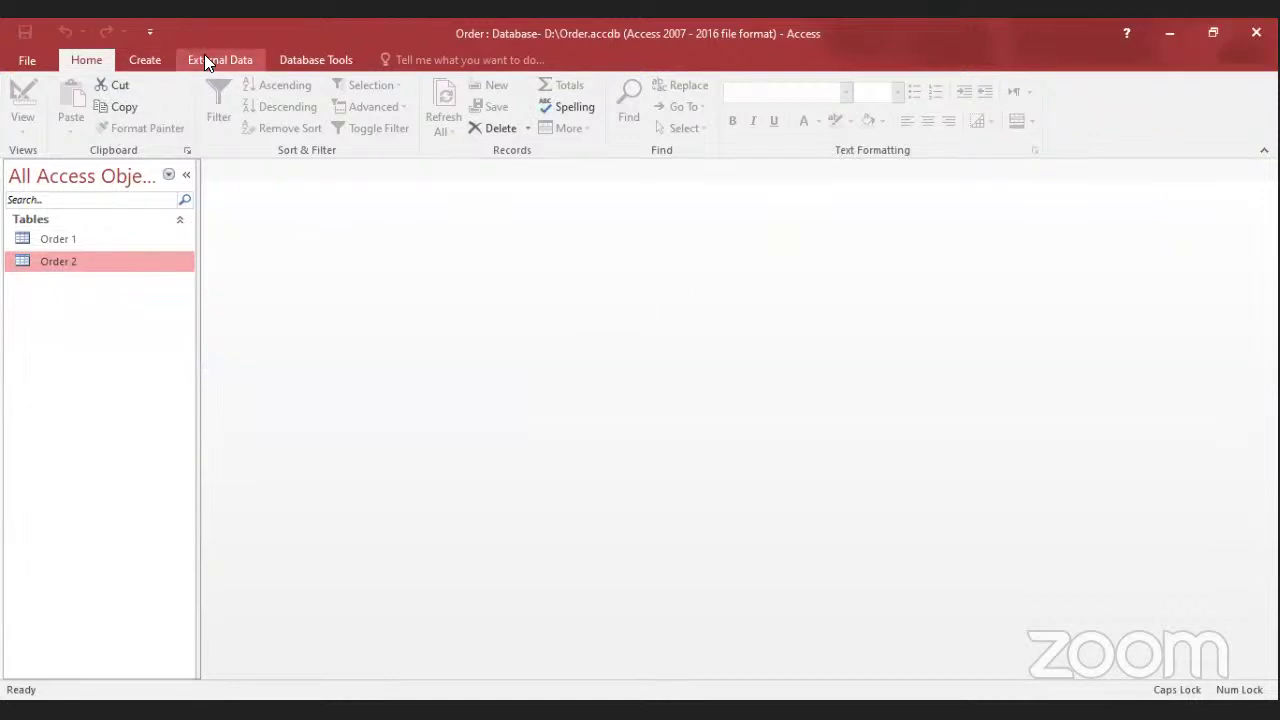
Step: Reopen the database relationships, move the Order 2 table well away from Order 1 to expose the join line, and close the layout
{"action": "left_click", "coordinate": [300, 59]}
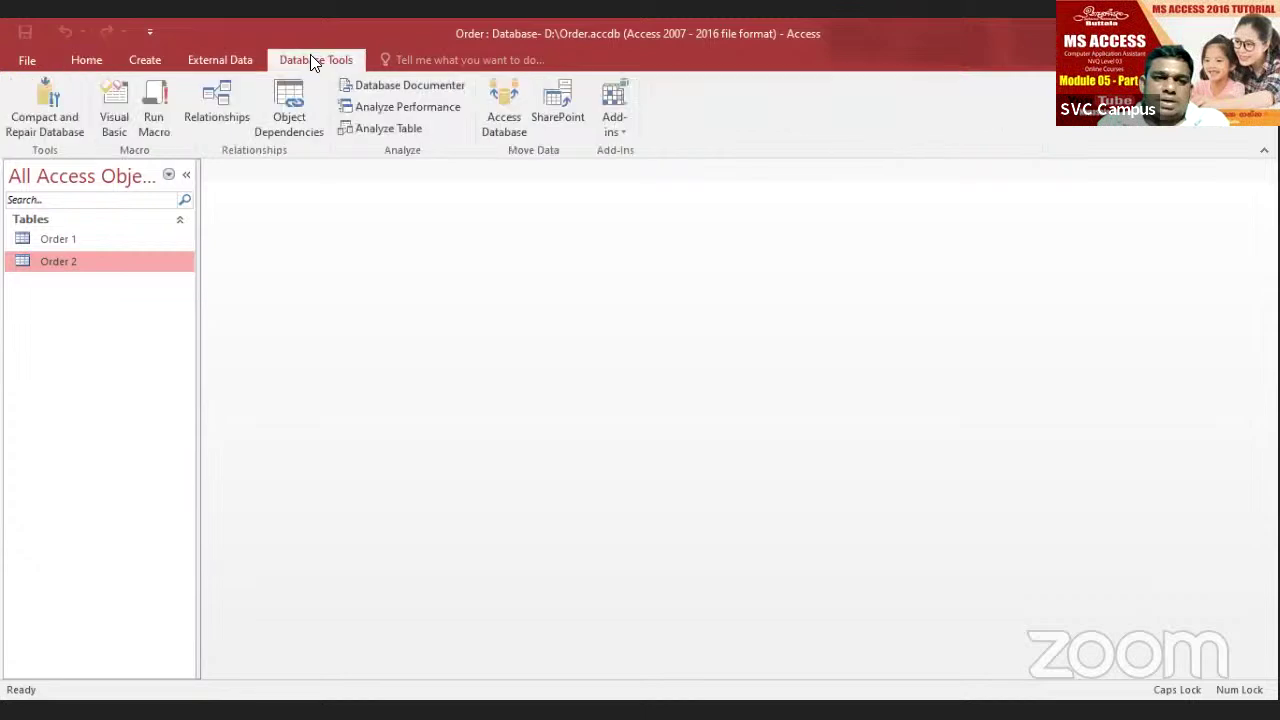
{"action": "left_click", "coordinate": [220, 95]}
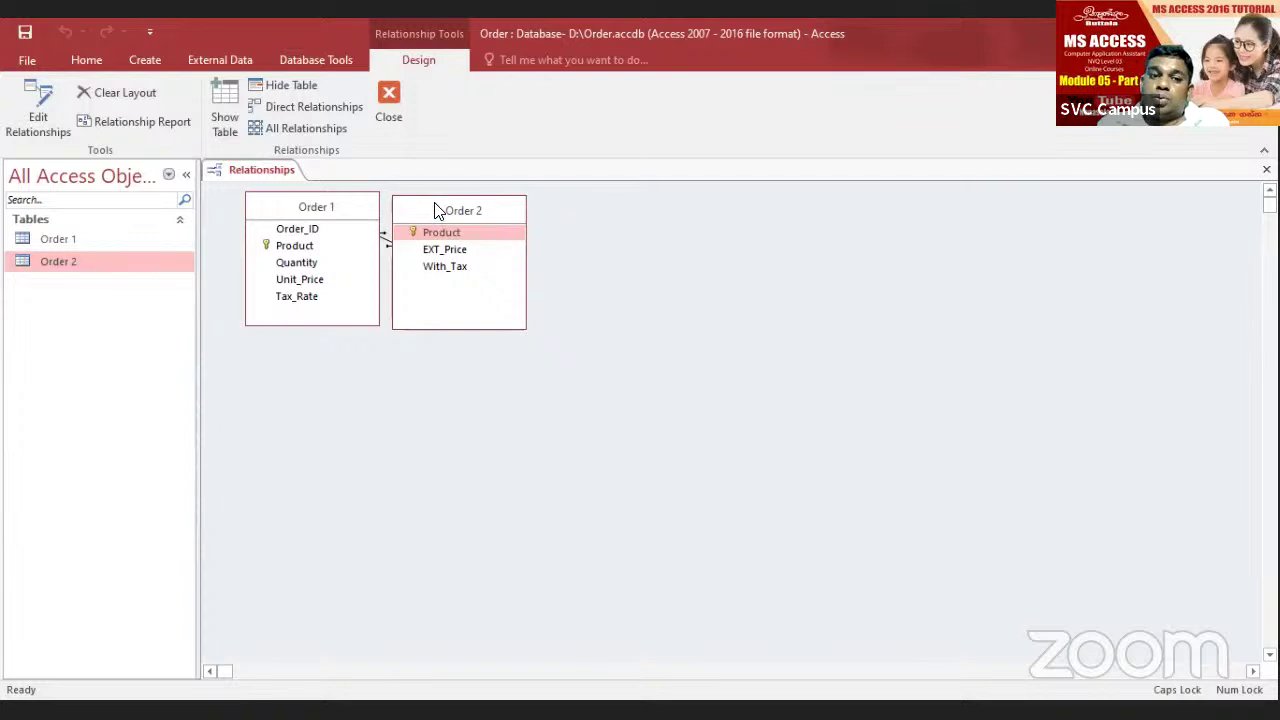
{"action": "left_click_drag", "start_coordinate": [445, 207], "coordinate": [802, 222]}
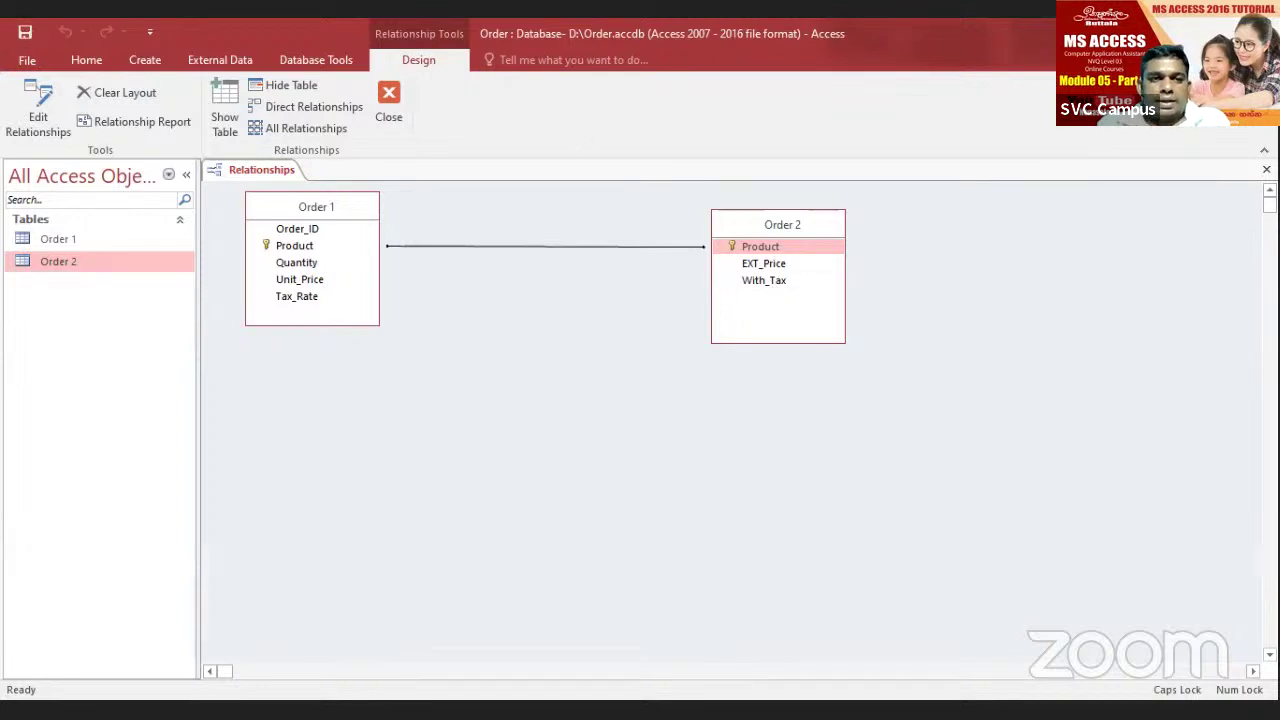
{"action": "left_click", "coordinate": [1266, 169]}
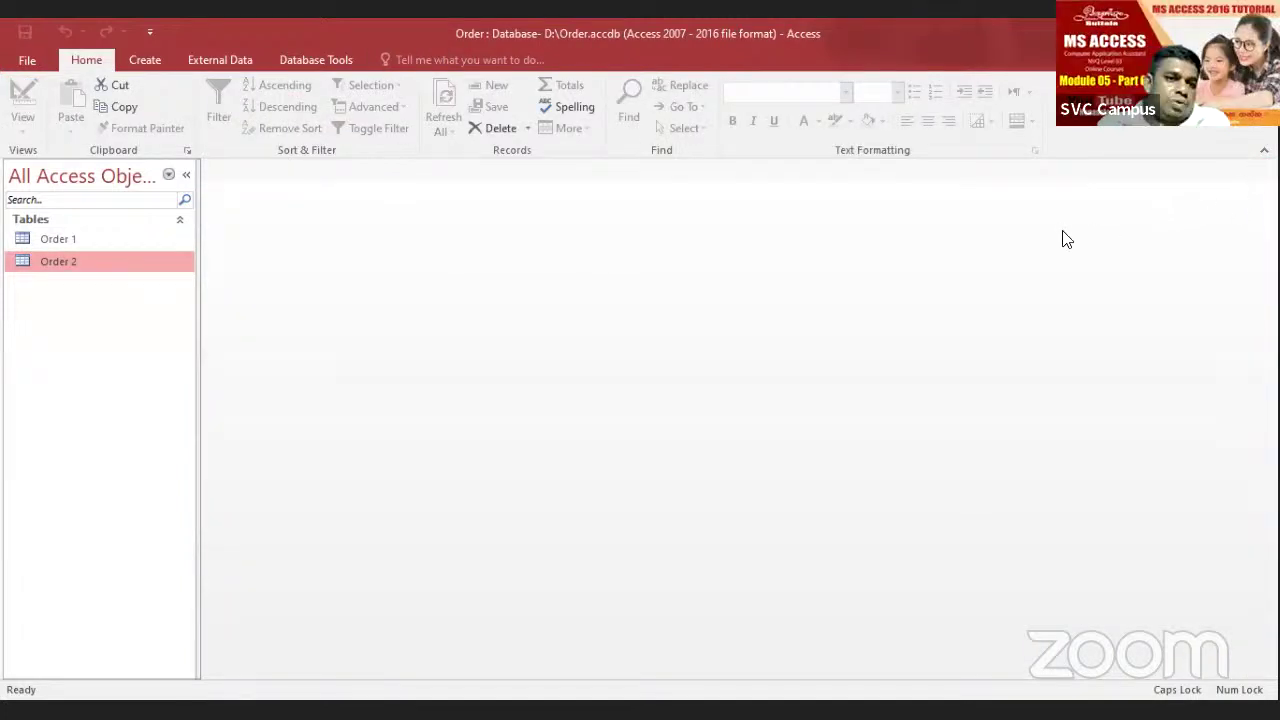
Step: Start a Simple Query Wizard query and add the Product, Quantity, Unit_Price and Tax_Rate fields from table Order 1
{"action": "left_click", "coordinate": [144, 60]}
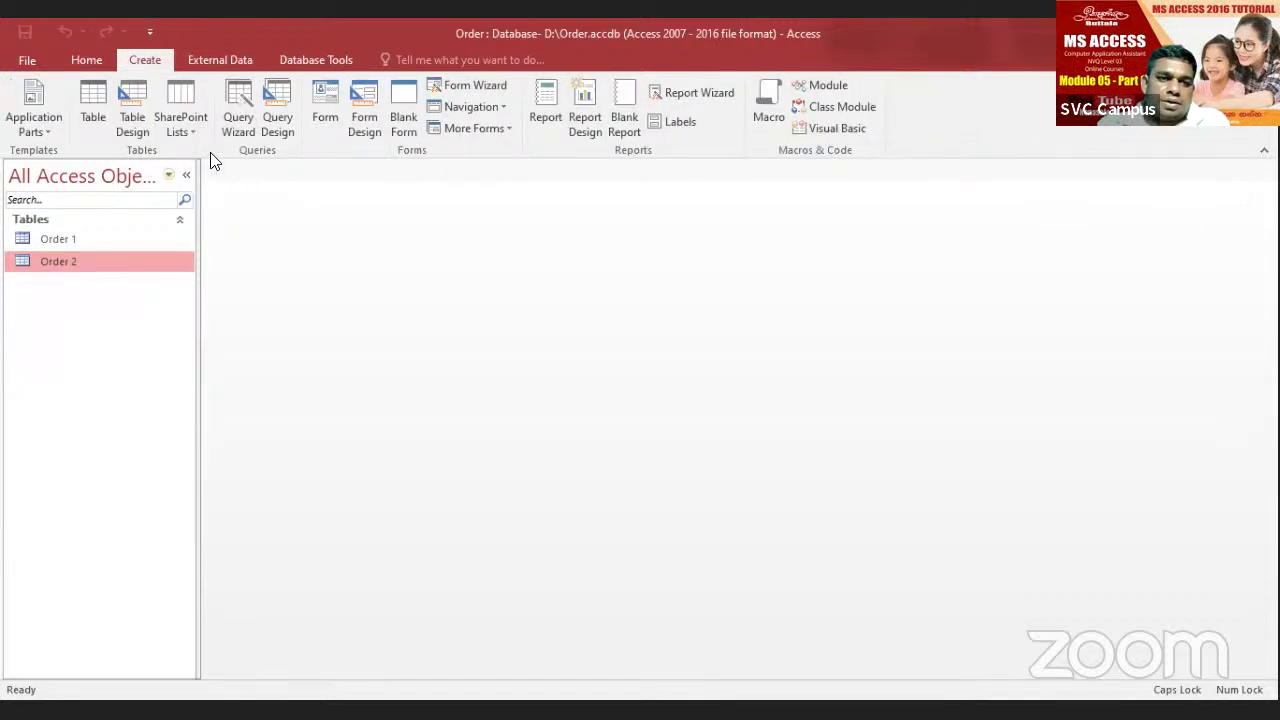
{"action": "left_click", "coordinate": [235, 102]}
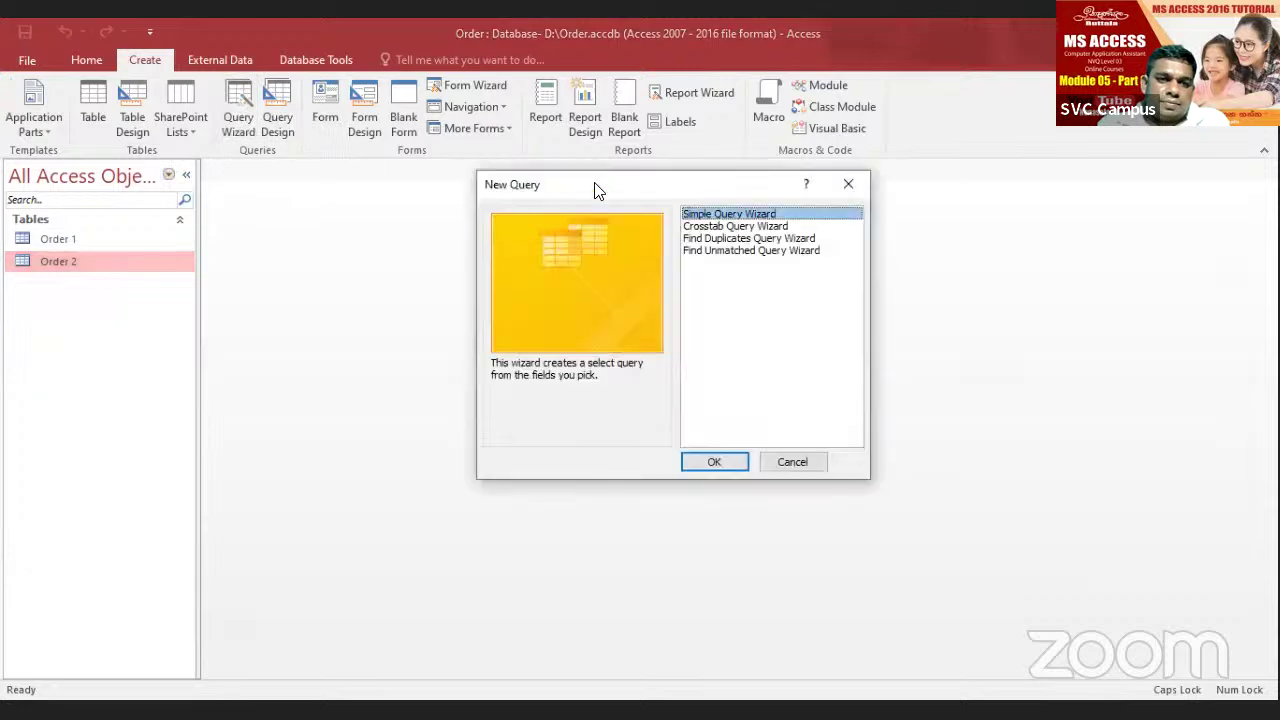
{"action": "left_click_drag", "start_coordinate": [617, 189], "coordinate": [446, 177]}
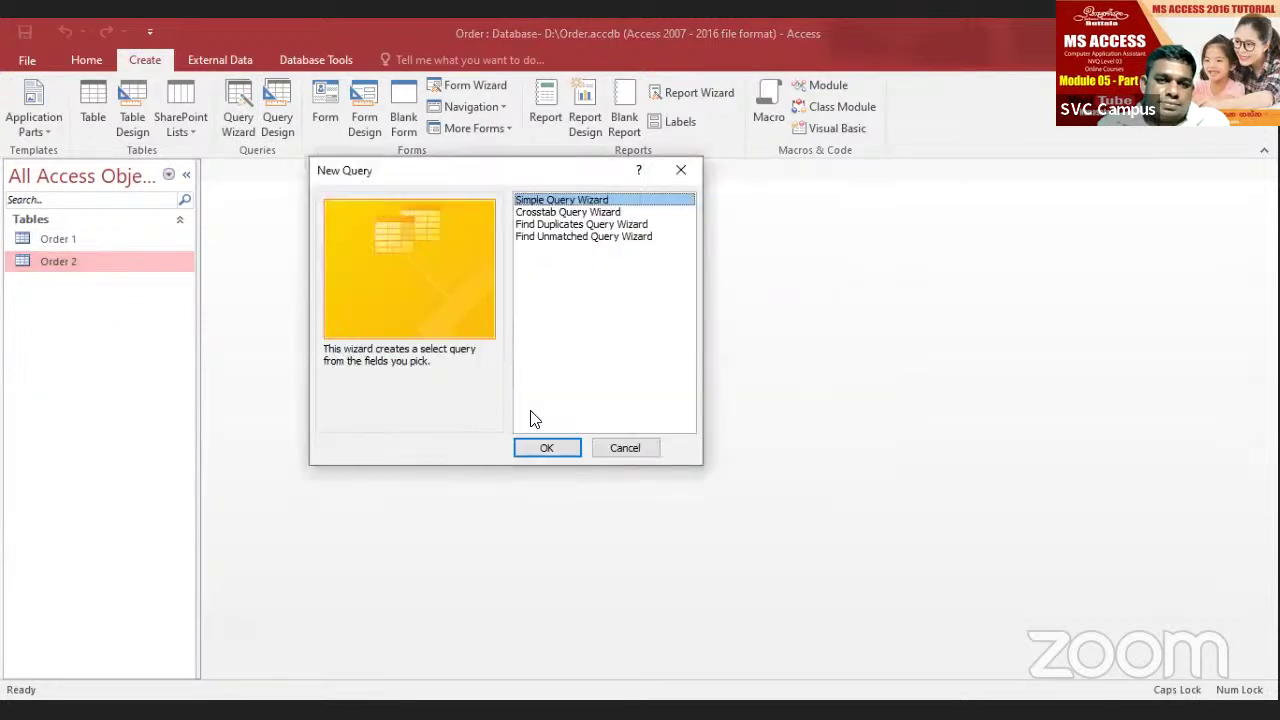
{"action": "left_click", "coordinate": [530, 450]}
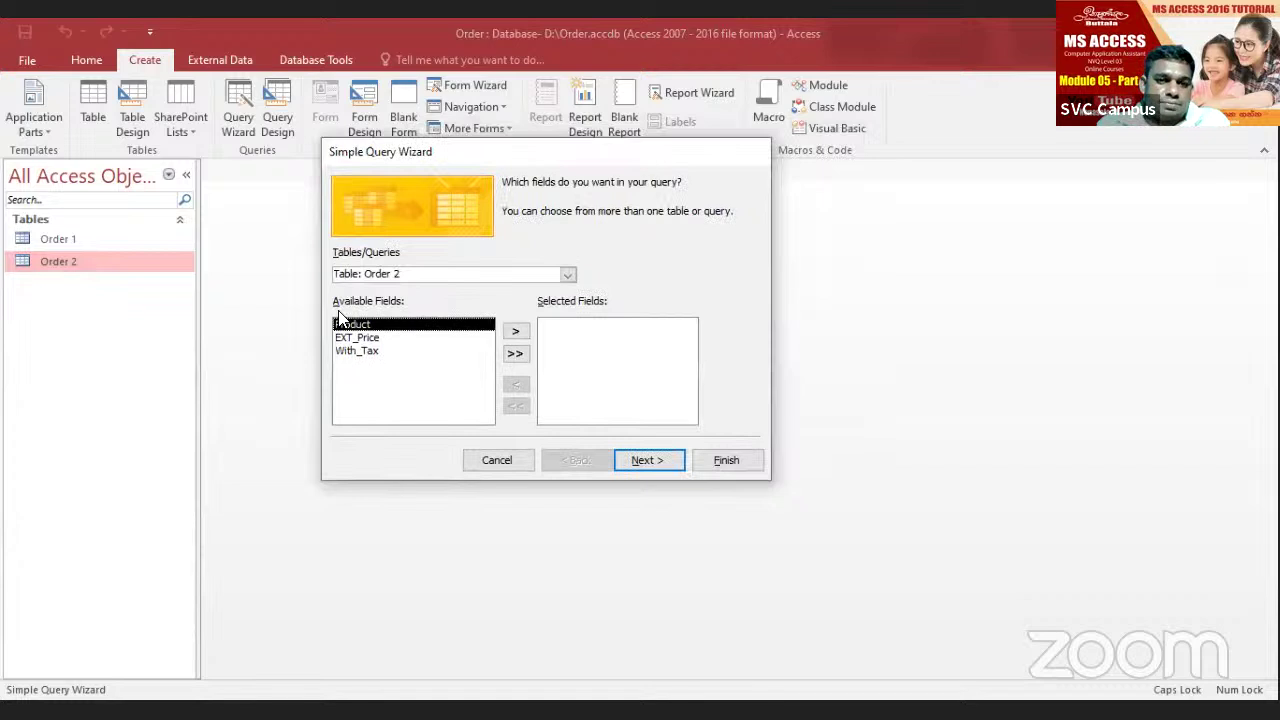
{"action": "left_click", "coordinate": [567, 274]}
{"action": "left_click", "coordinate": [474, 289]}
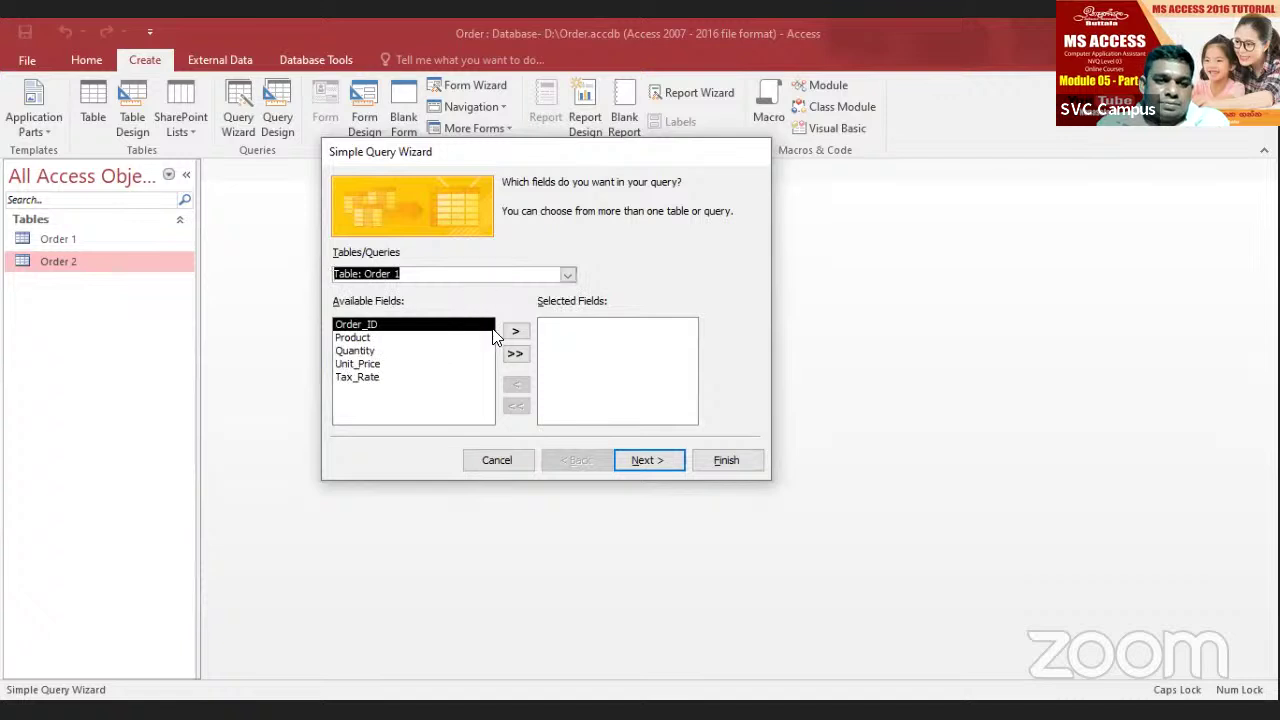
{"action": "left_click", "coordinate": [392, 338]}
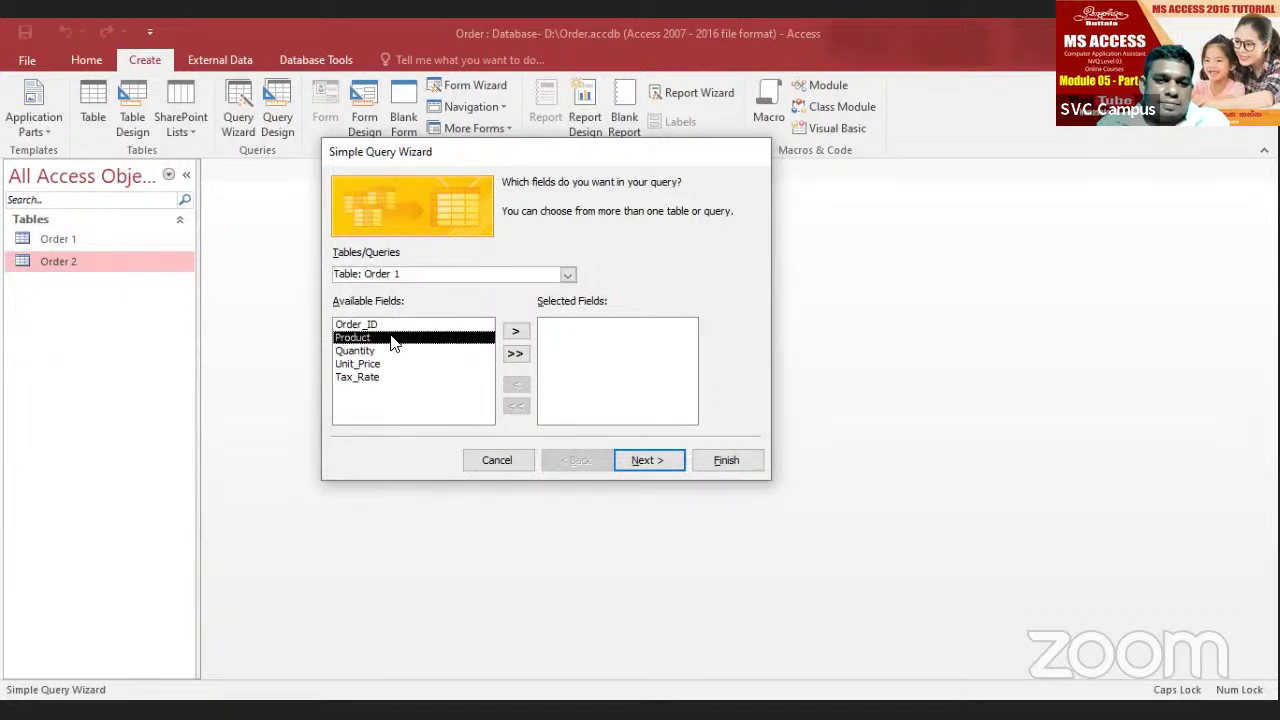
{"action": "left_click", "coordinate": [517, 336]}
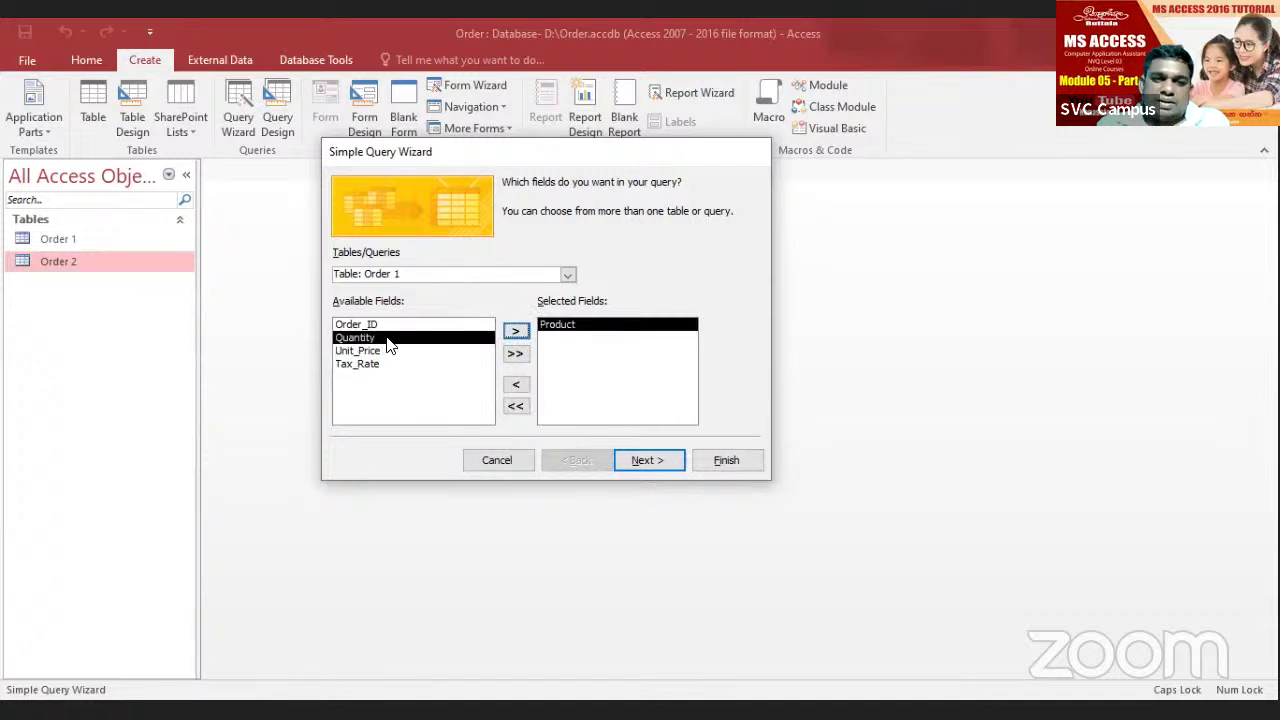
{"action": "left_click", "coordinate": [516, 331]}
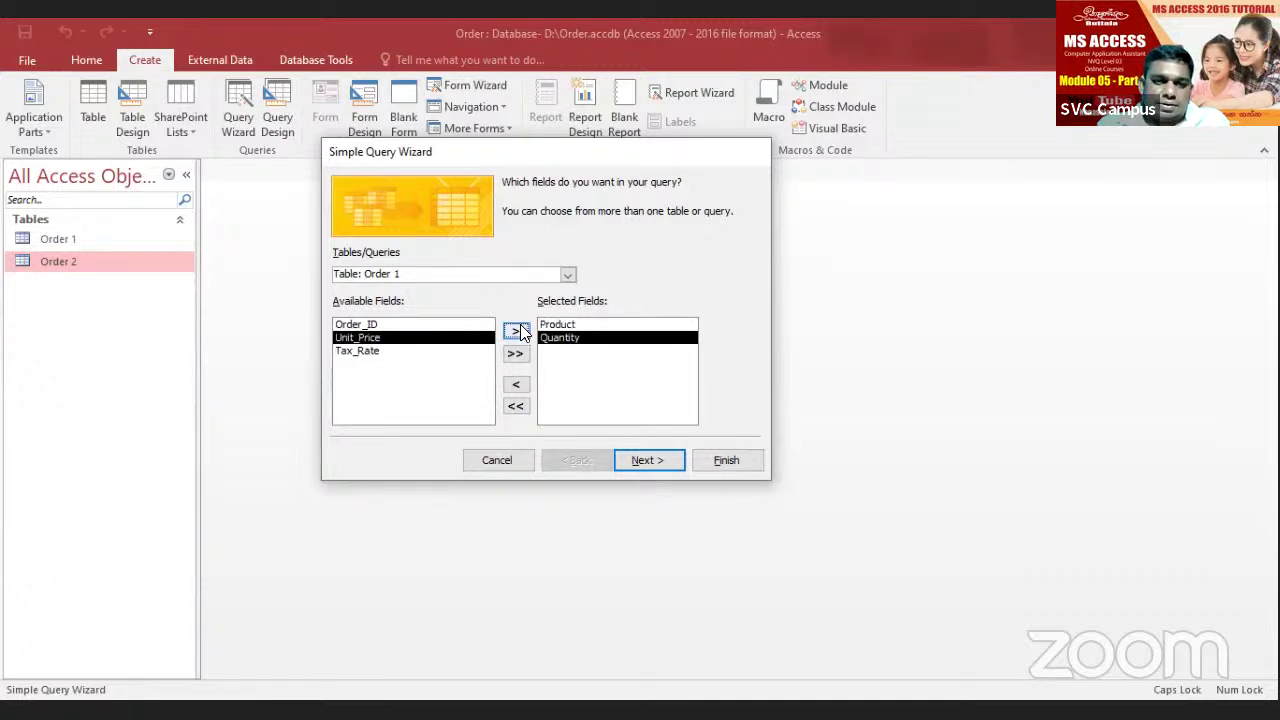
{"action": "left_click", "coordinate": [516, 331]}
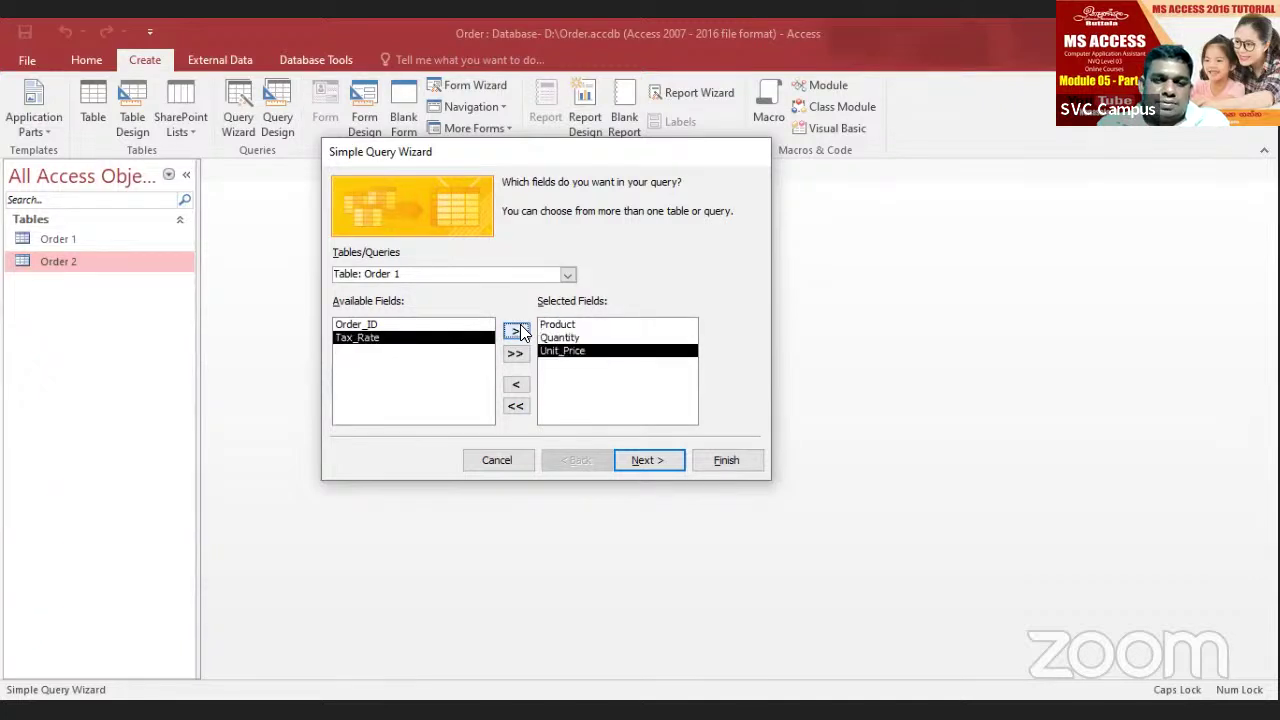
{"action": "left_click", "coordinate": [516, 331]}
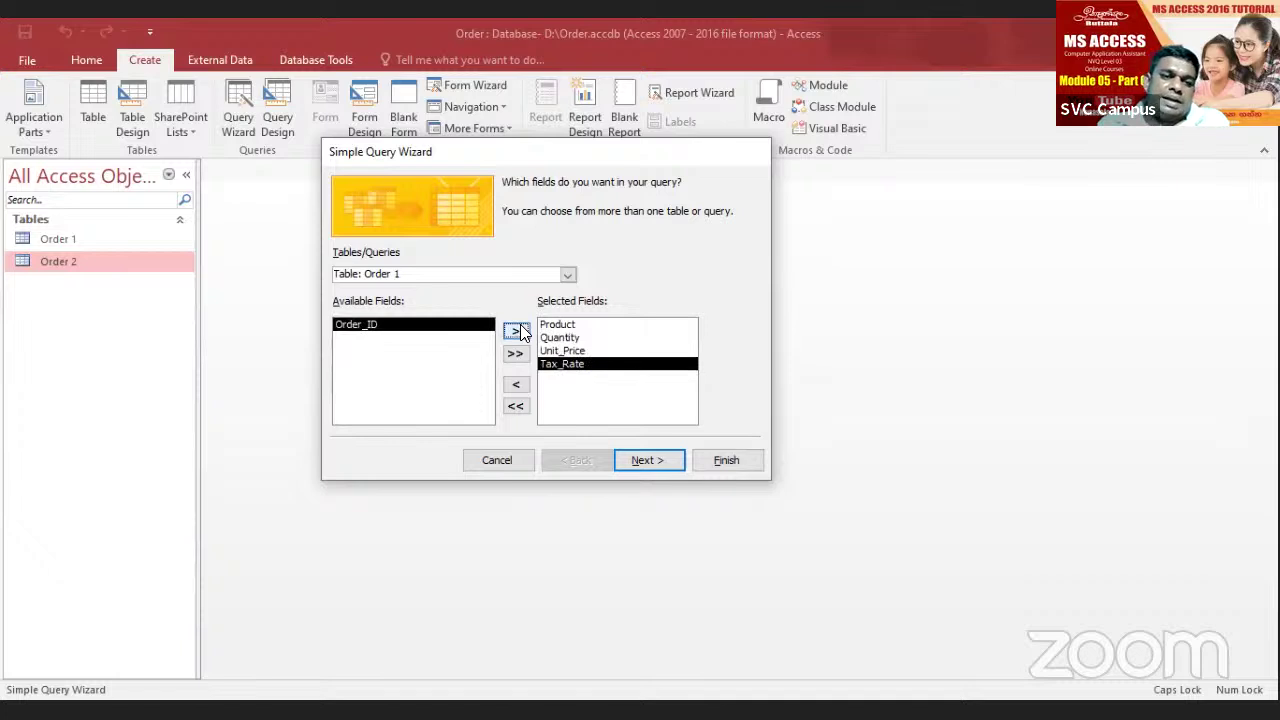
Step: Add the EXT_Price and With_Tax fields from table Order 2 to the query's selected fields
{"action": "left_click", "coordinate": [567, 274]}
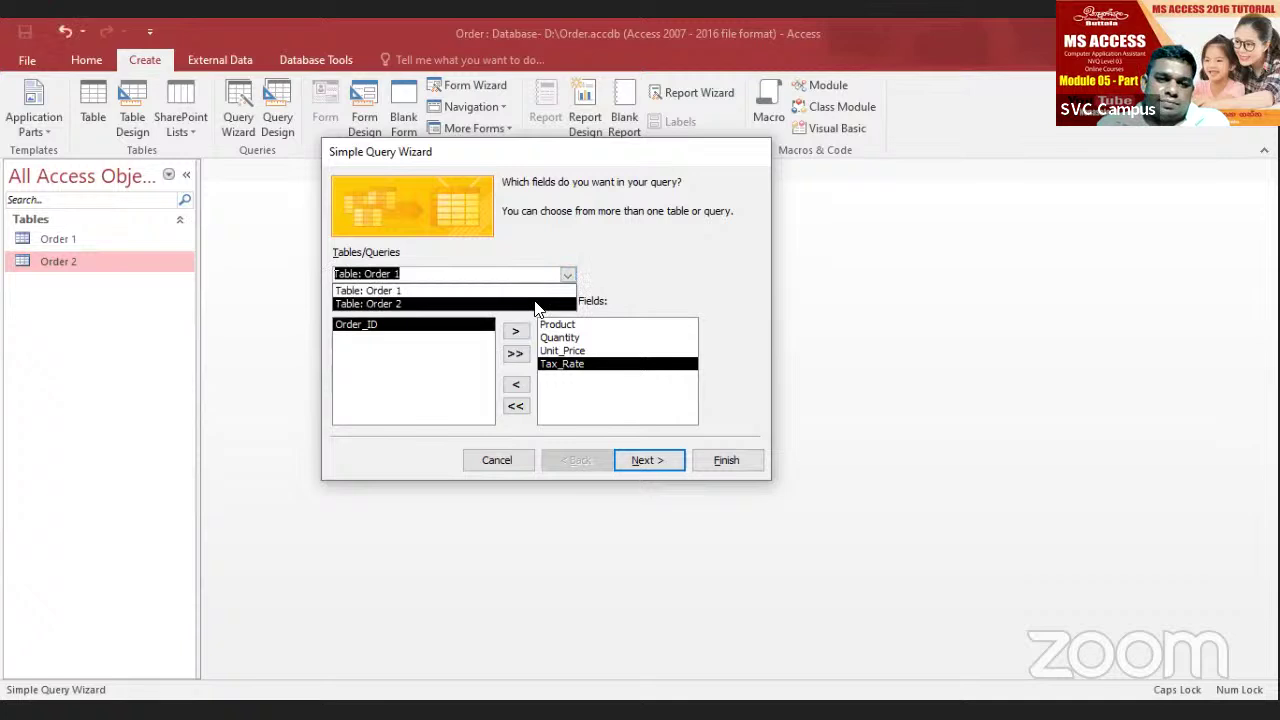
{"action": "left_click", "coordinate": [535, 304]}
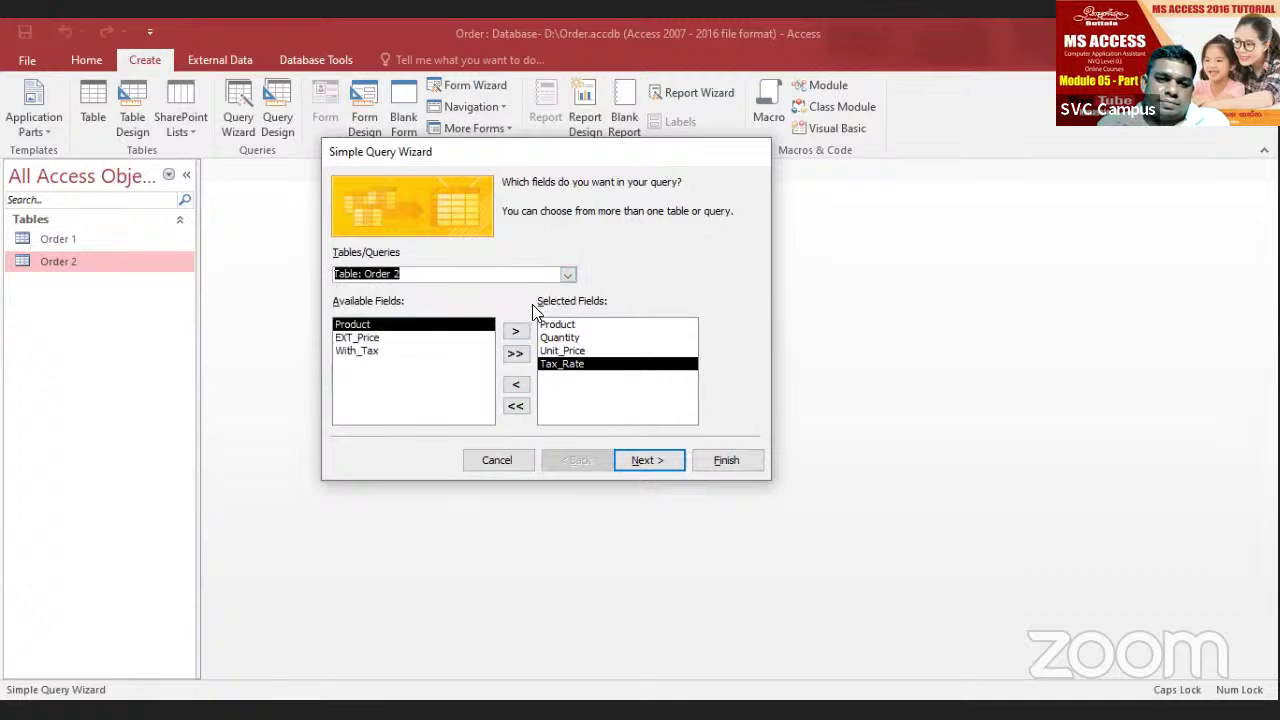
{"action": "left_click", "coordinate": [368, 338]}
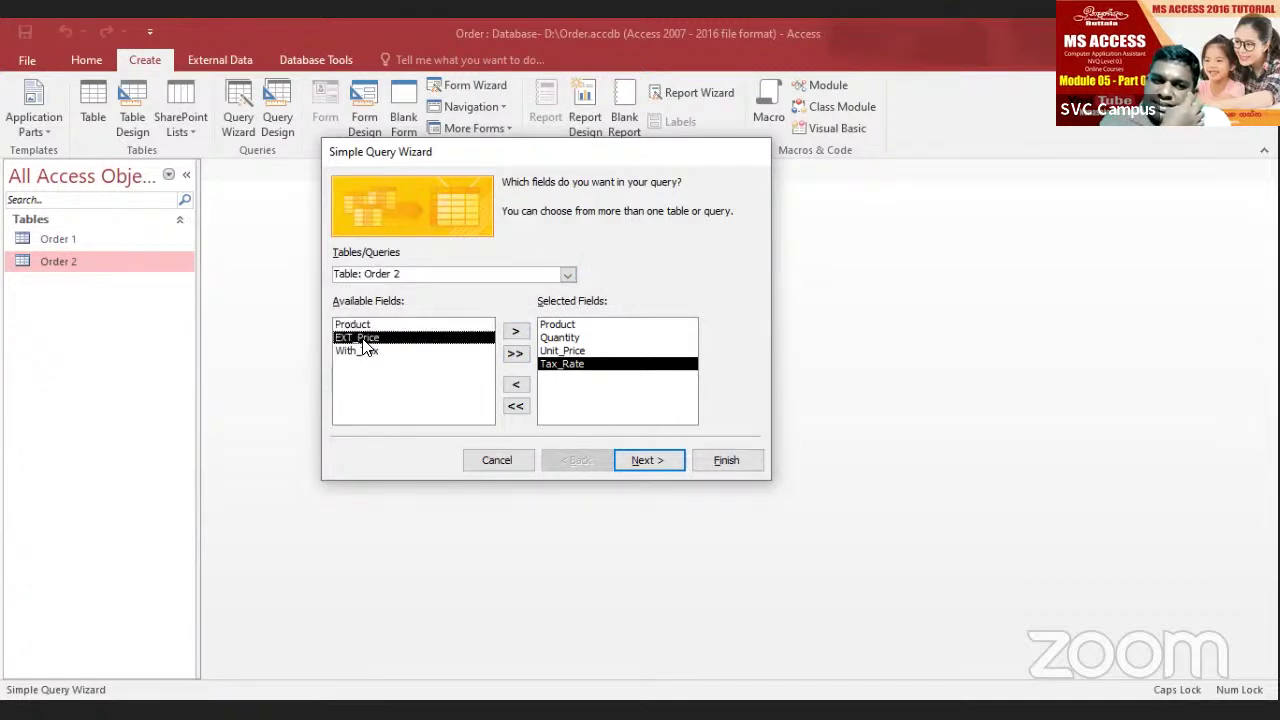
{"action": "left_click", "coordinate": [515, 331]}
{"action": "left_click", "coordinate": [515, 331]}
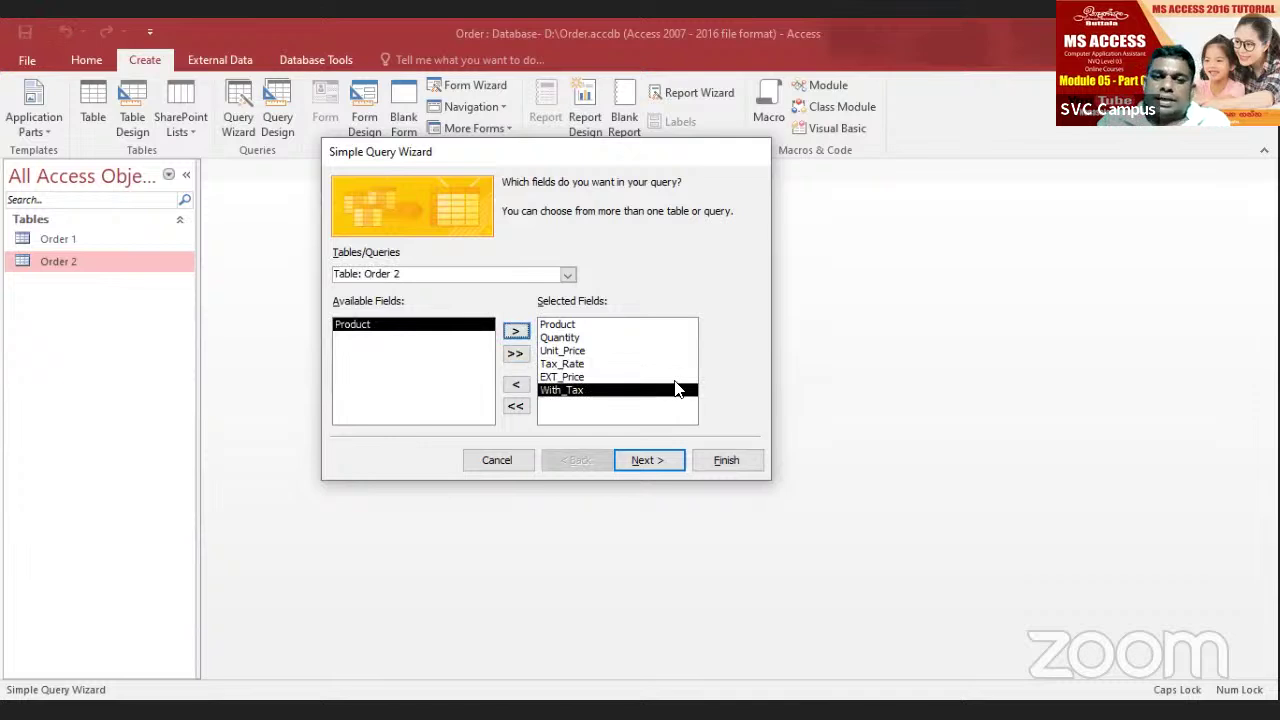
Step: Finish the wizard as a detail query titled "Order Query 2", opening it to view its information
{"action": "left_click", "coordinate": [652, 460]}
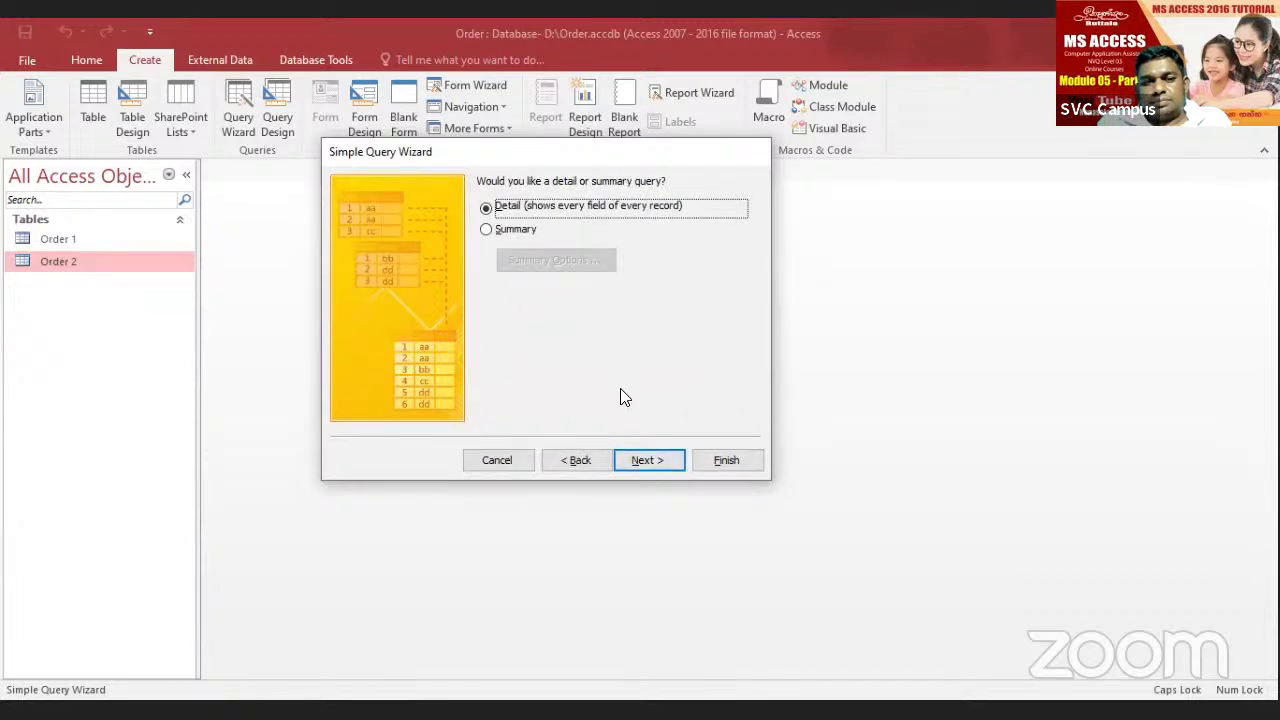
{"action": "left_click", "coordinate": [648, 458]}
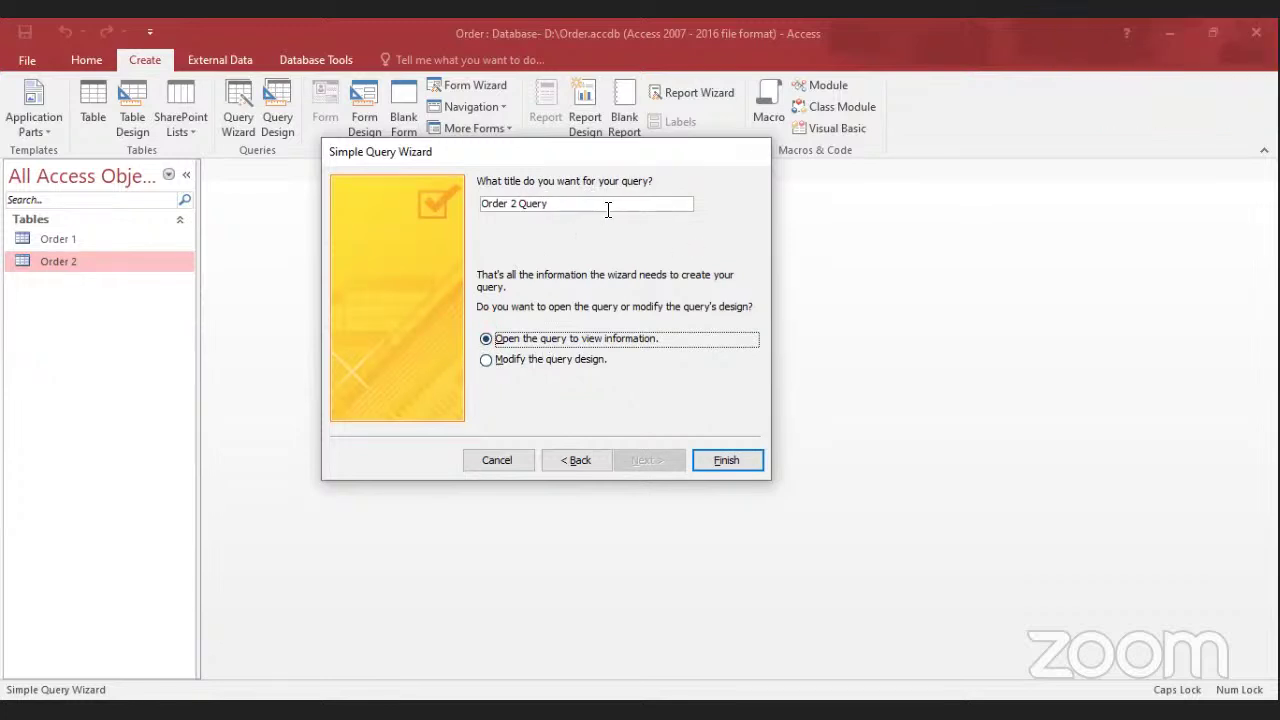
{"action": "left_click", "coordinate": [642, 204]}
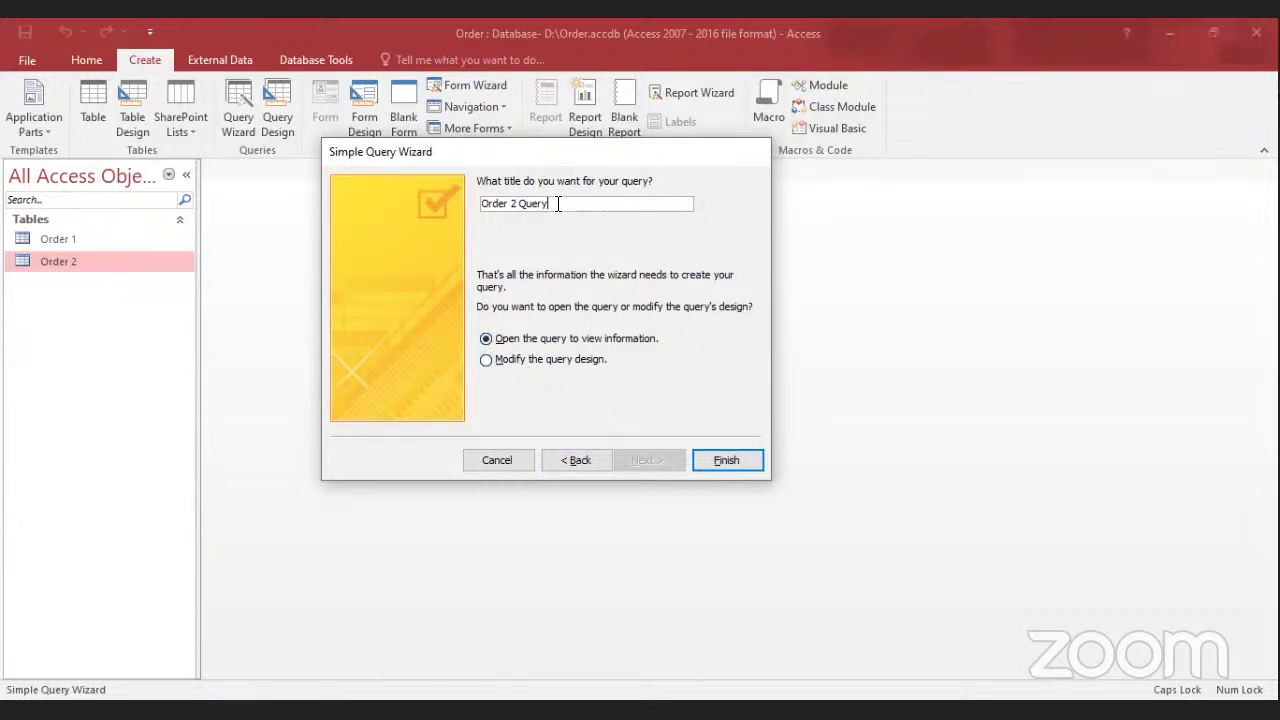
{"action": "double_click", "coordinate": [517, 204]}
{"action": "key", "text": "BackSpace"}
{"action": "left_click", "coordinate": [540, 204]}
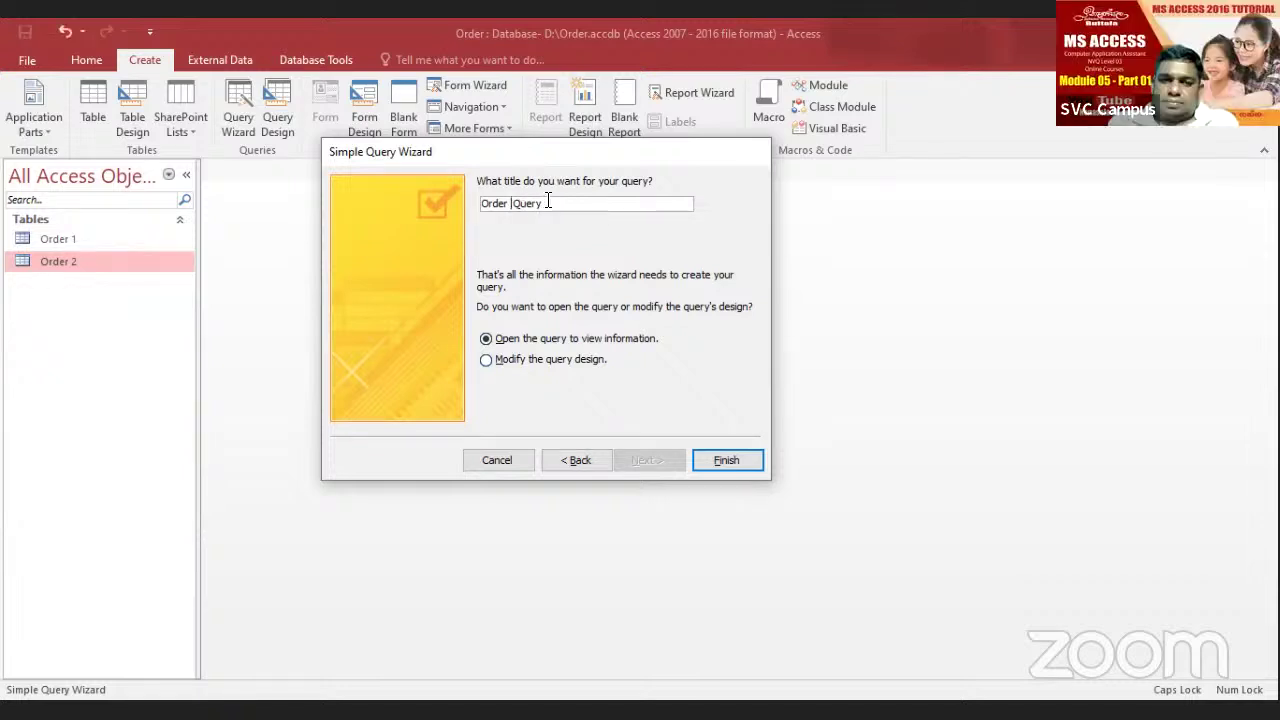
{"action": "type", "text": "2"}
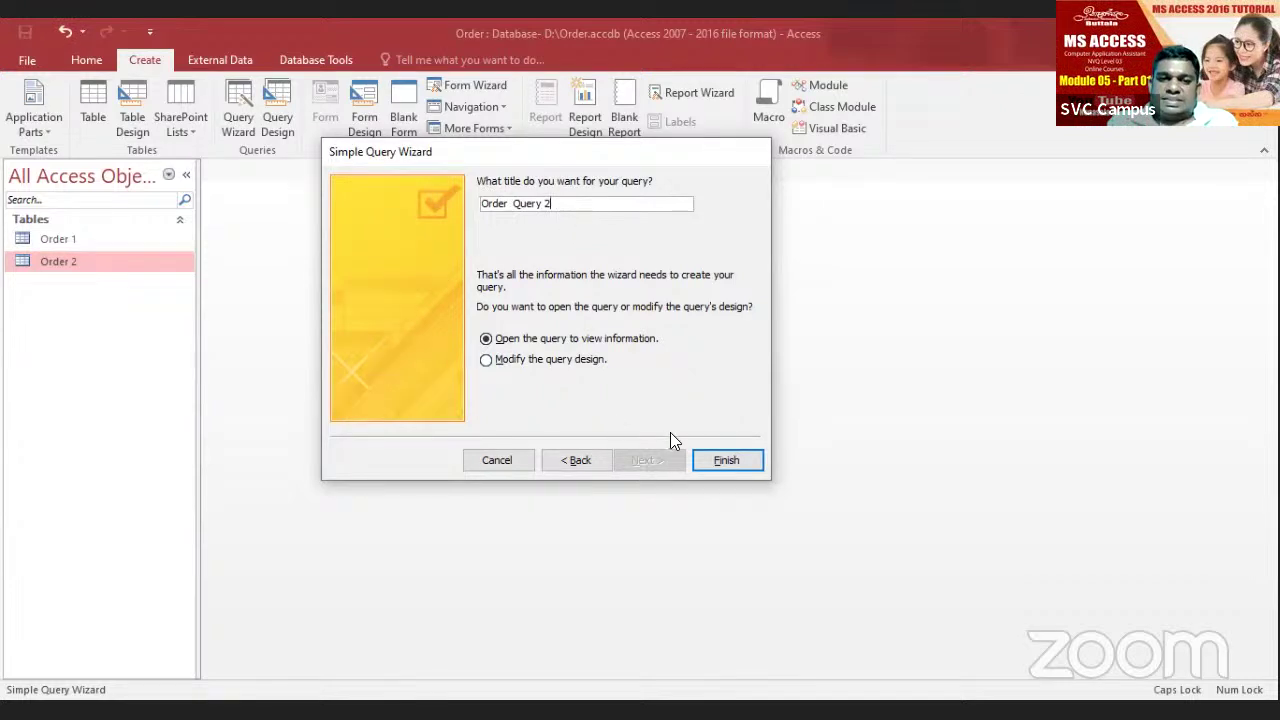
{"action": "left_click", "coordinate": [728, 460]}
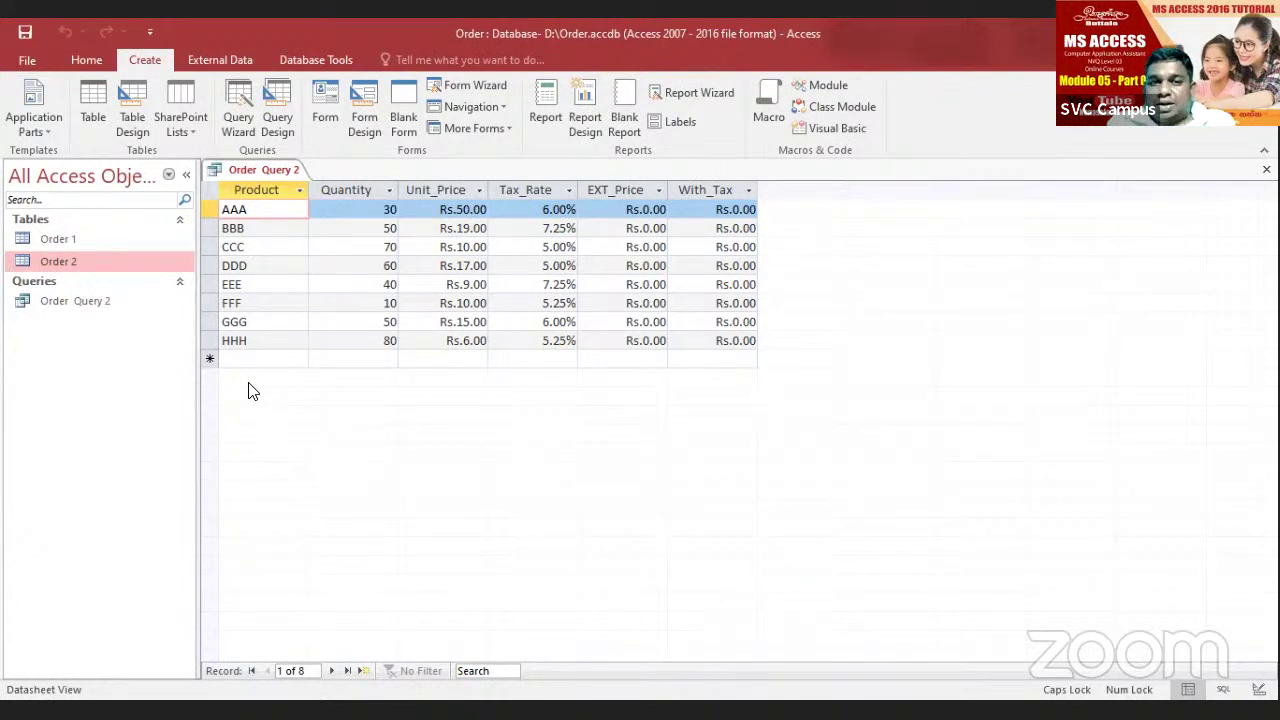
Step: Switch the Order Query 2 query to Design View
{"action": "left_click", "coordinate": [106, 300]}
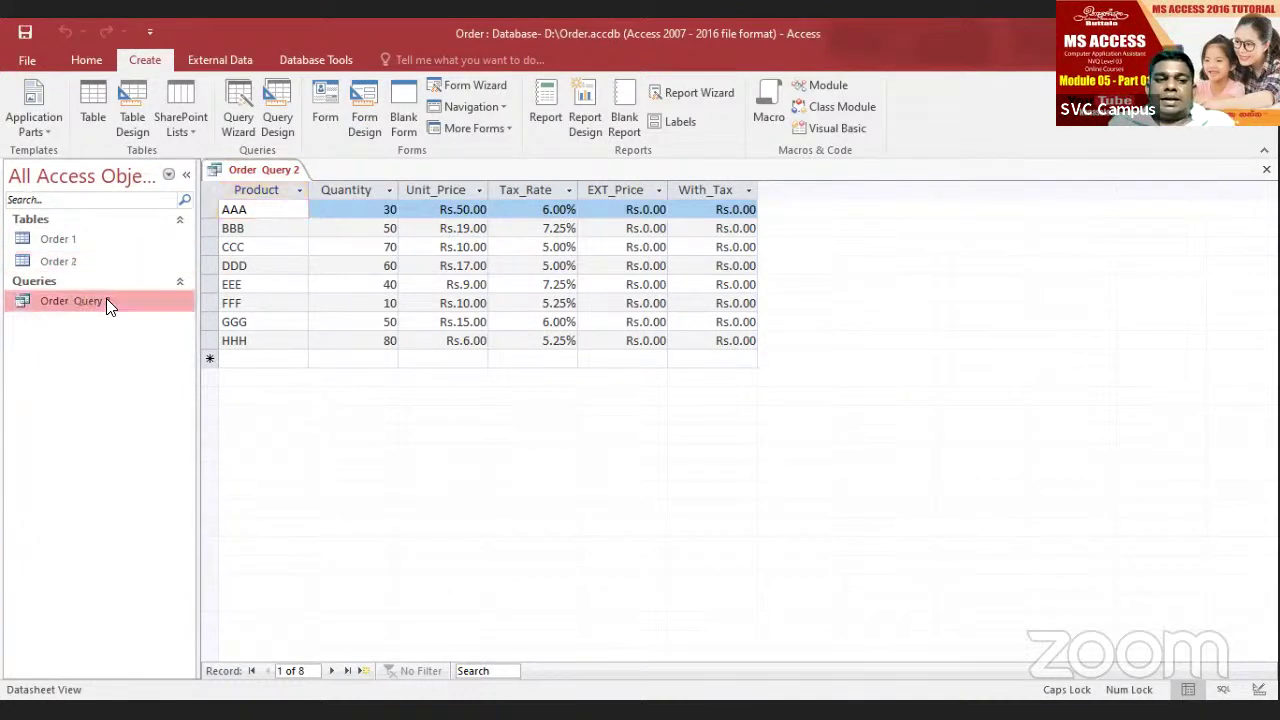
{"action": "right_click", "coordinate": [106, 300]}
{"action": "left_click", "coordinate": [150, 335]}
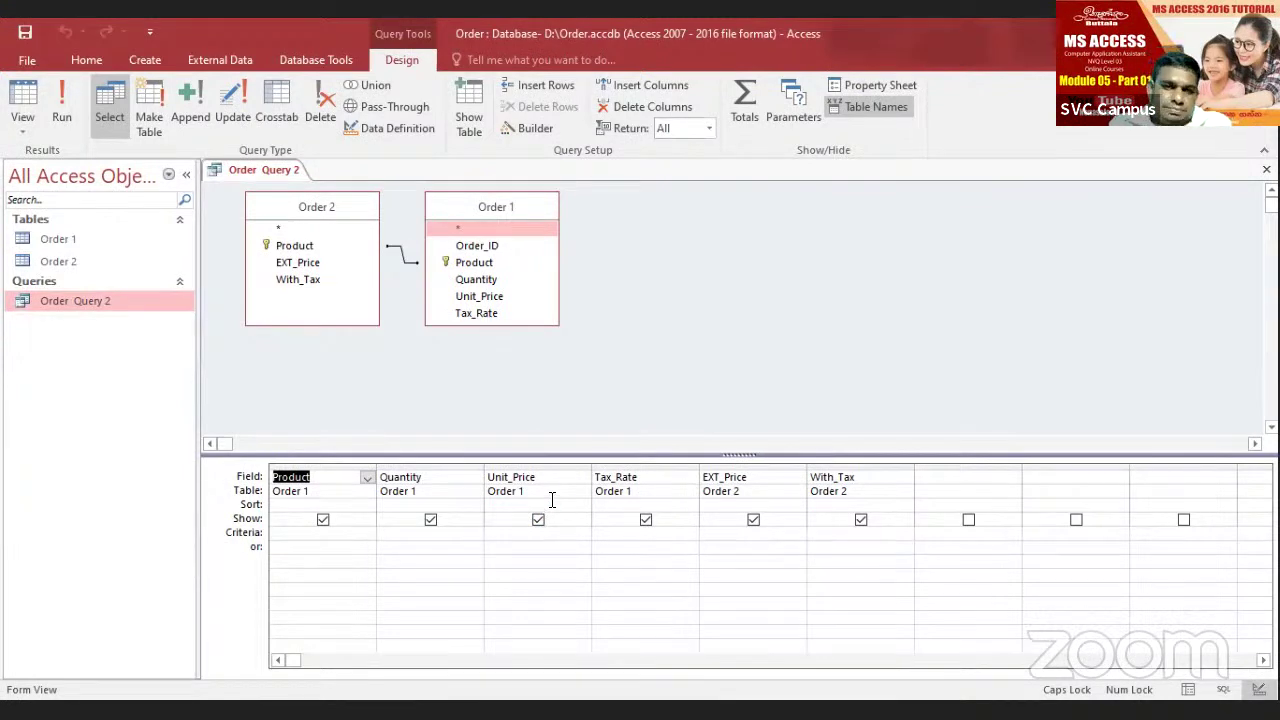
Step: Start an expression for the query's EXT_Price field as EXT_Price: [Quantity], removing the «Expr» placeholder
{"action": "left_click", "coordinate": [704, 477]}
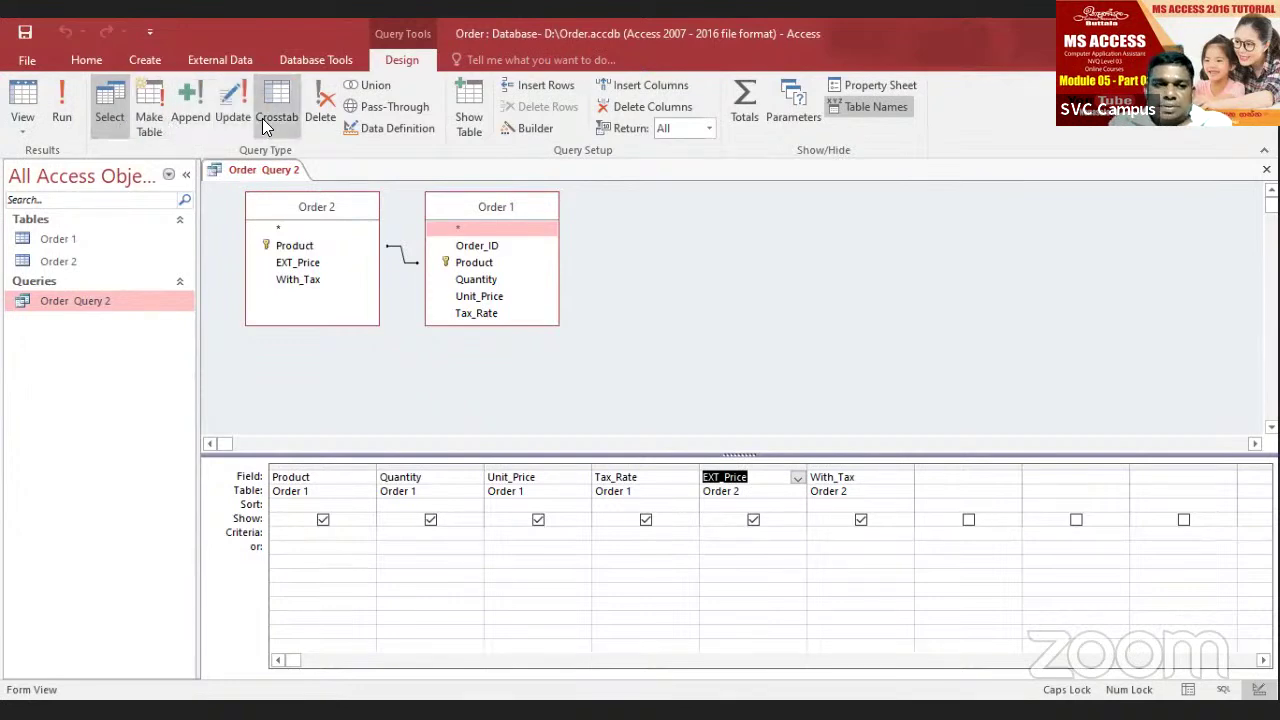
{"action": "left_click", "coordinate": [530, 126]}
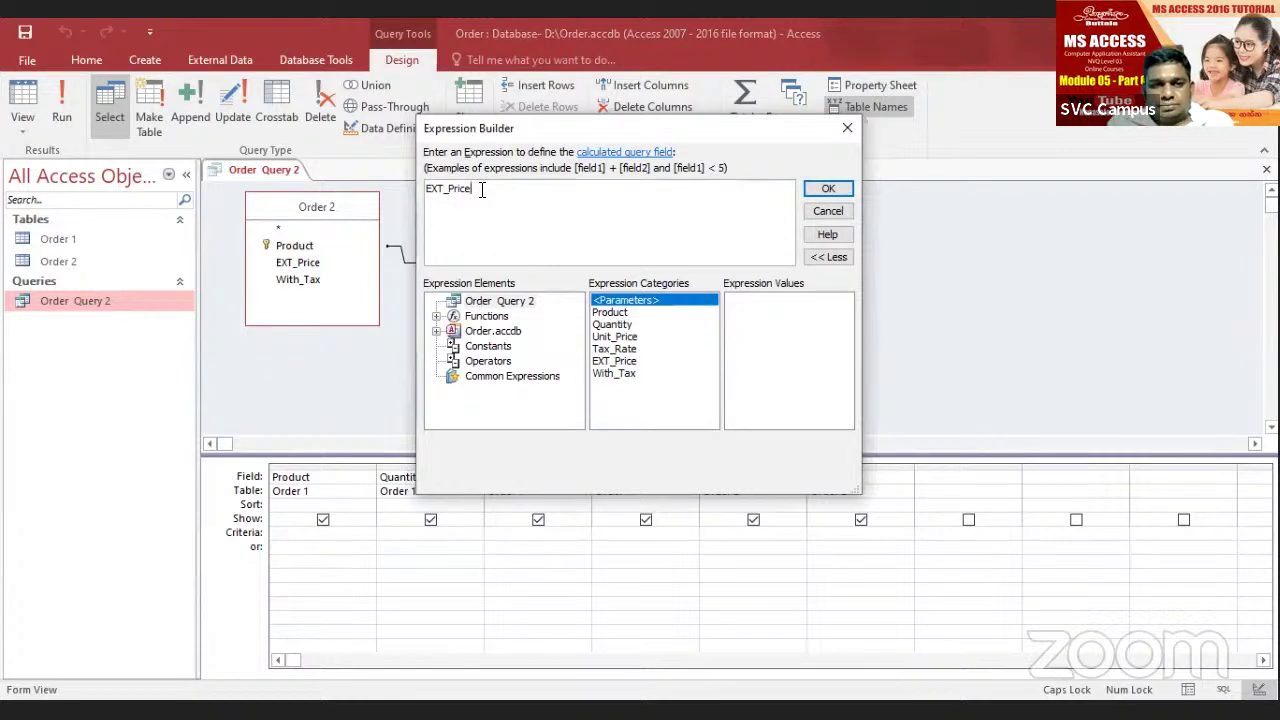
{"action": "type", "text": ":"}
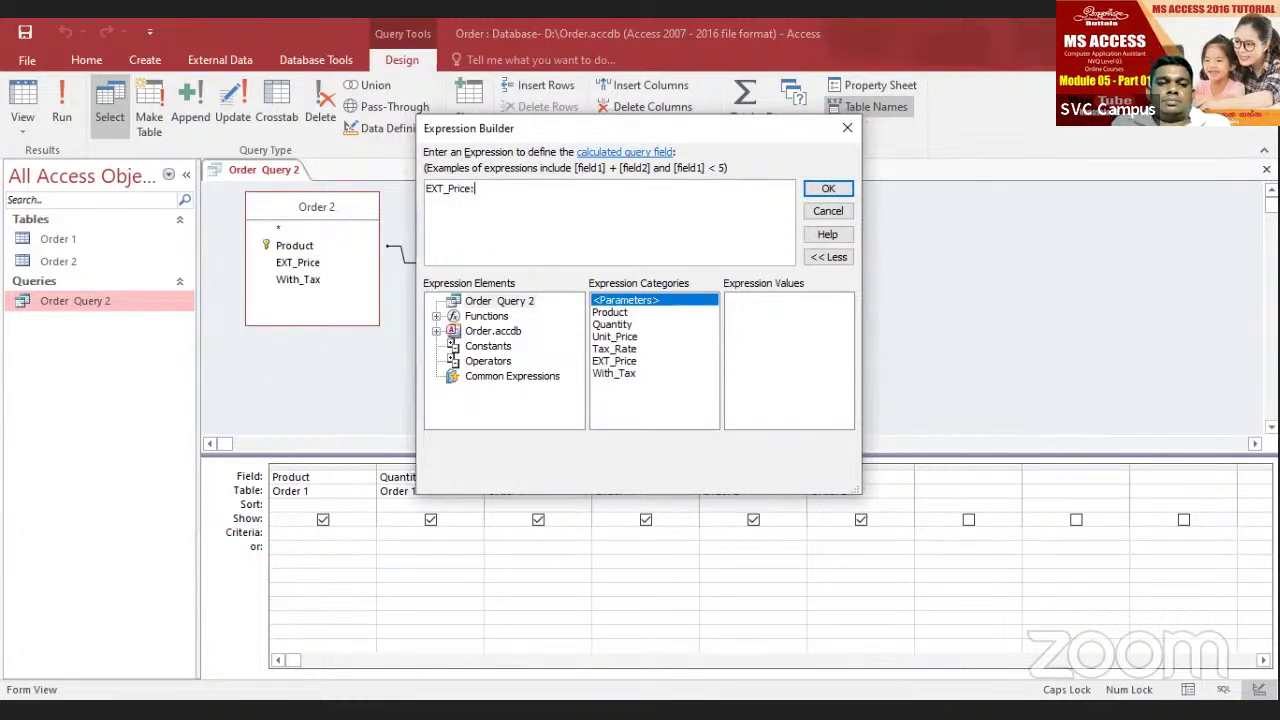
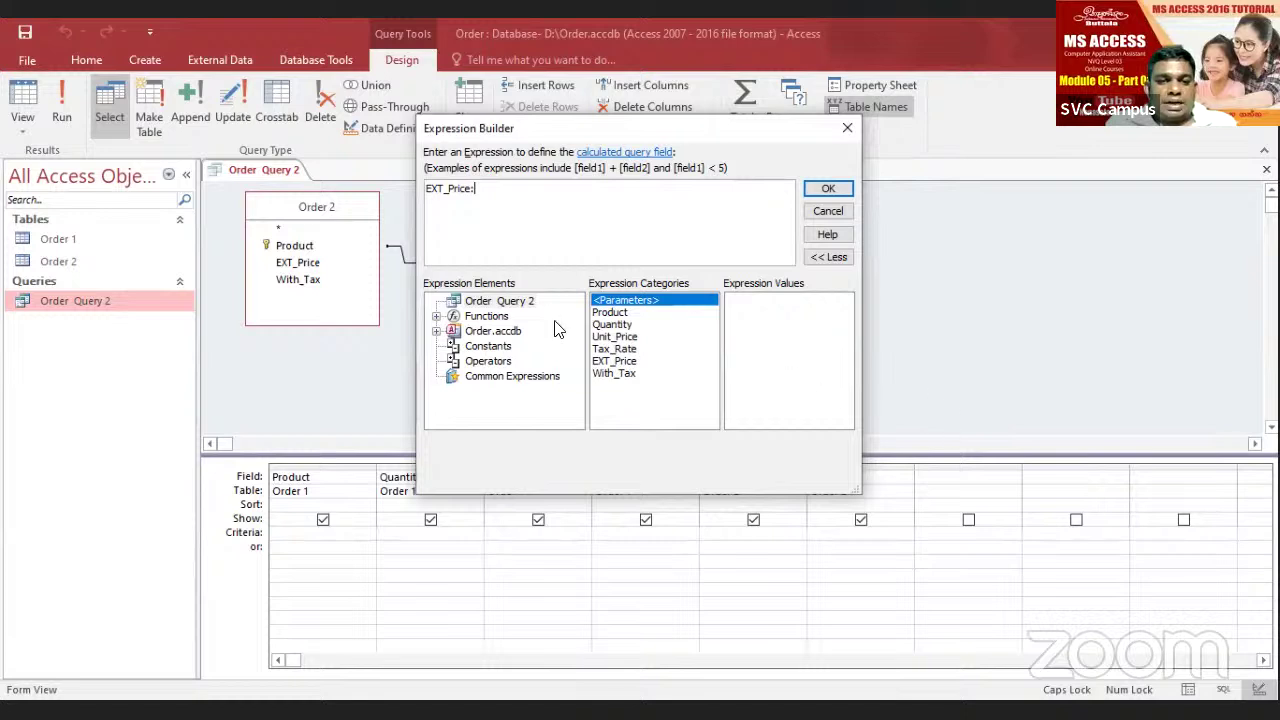
{"action": "double_click", "coordinate": [612, 326]}
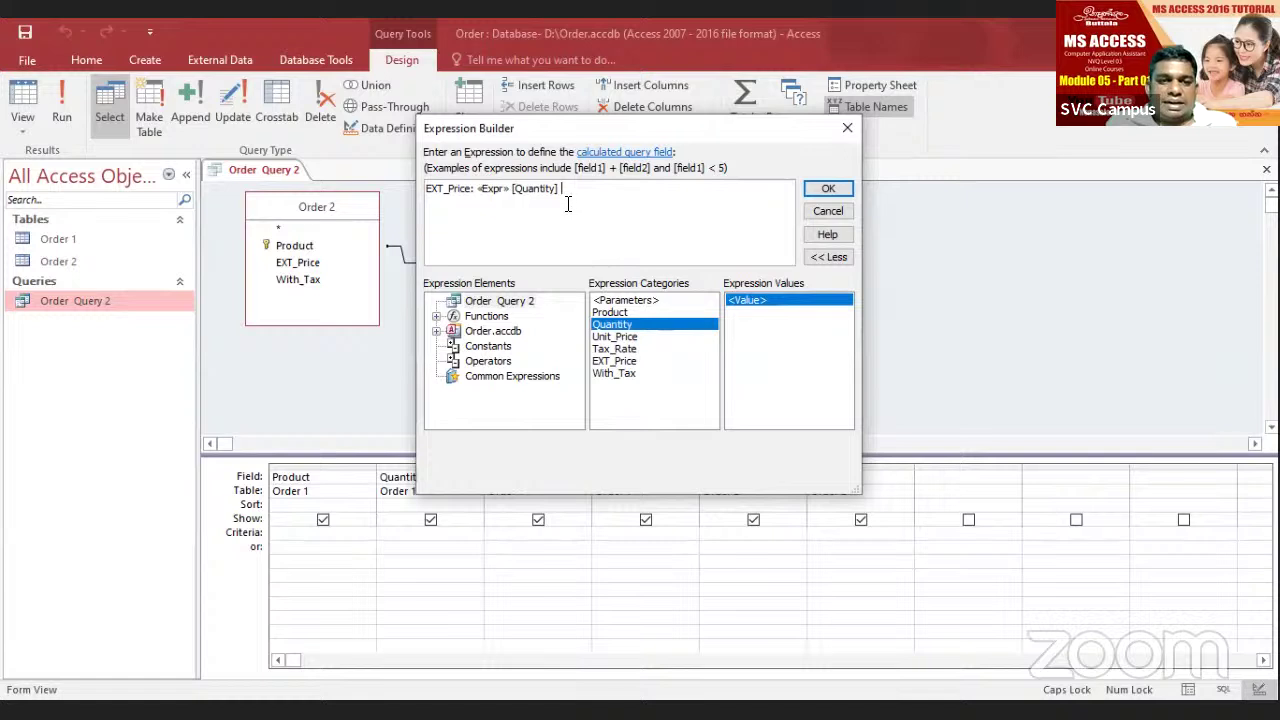
{"action": "left_click_drag", "start_coordinate": [512, 188], "coordinate": [474, 190]}
{"action": "key", "text": "Delete"}
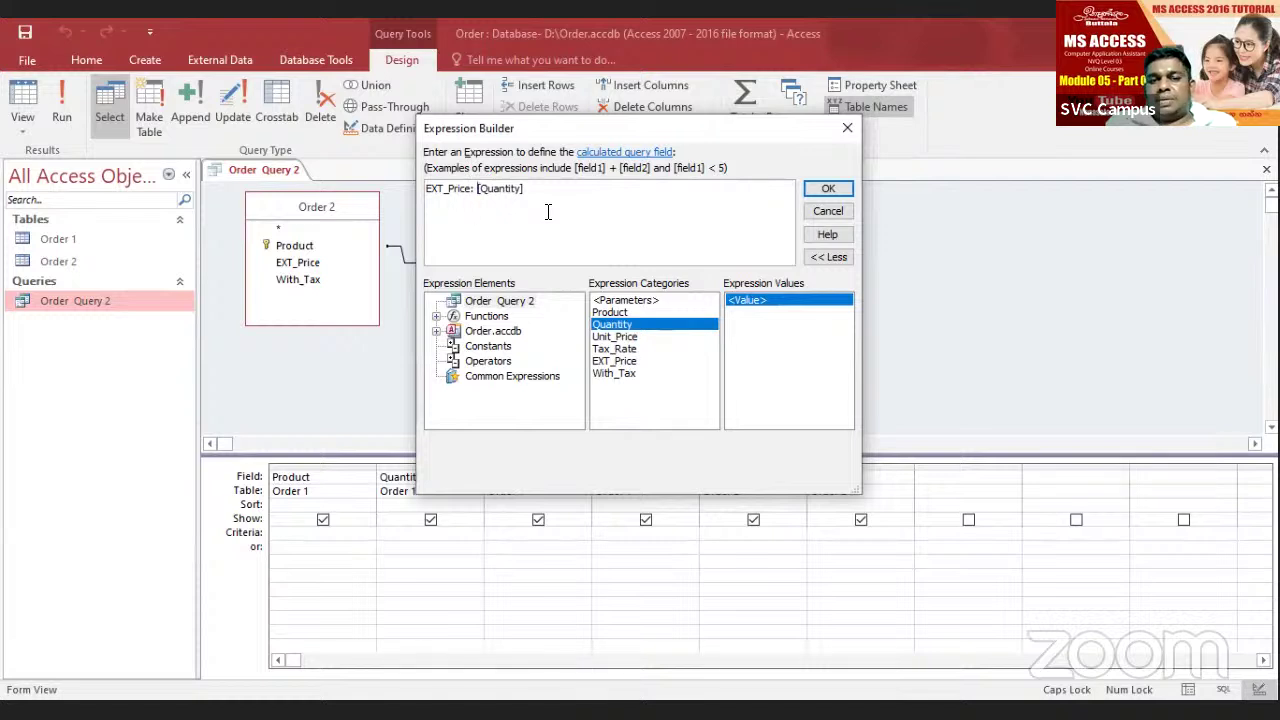
{"action": "left_click", "coordinate": [541, 194]}
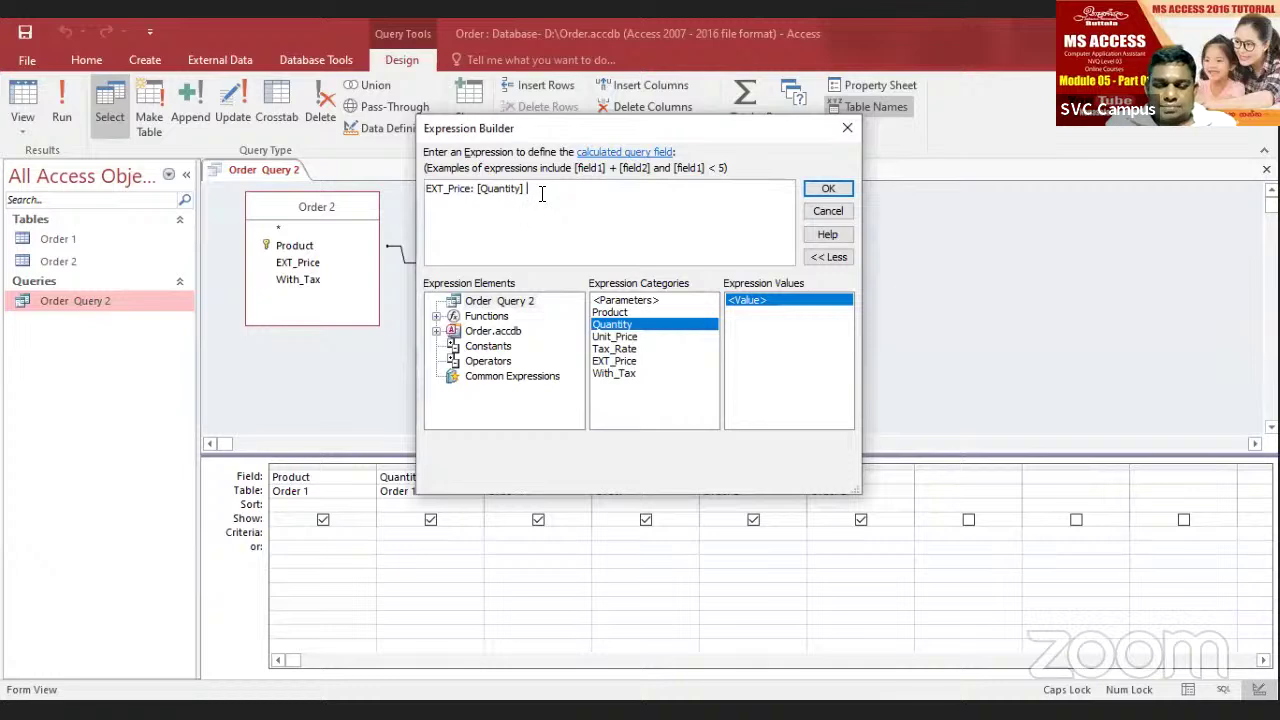
Step: Complete the EXT_Price expression by multiplying [Quantity] by [Unit_Price], and apply it to the query field
{"action": "type", "text": "*"}
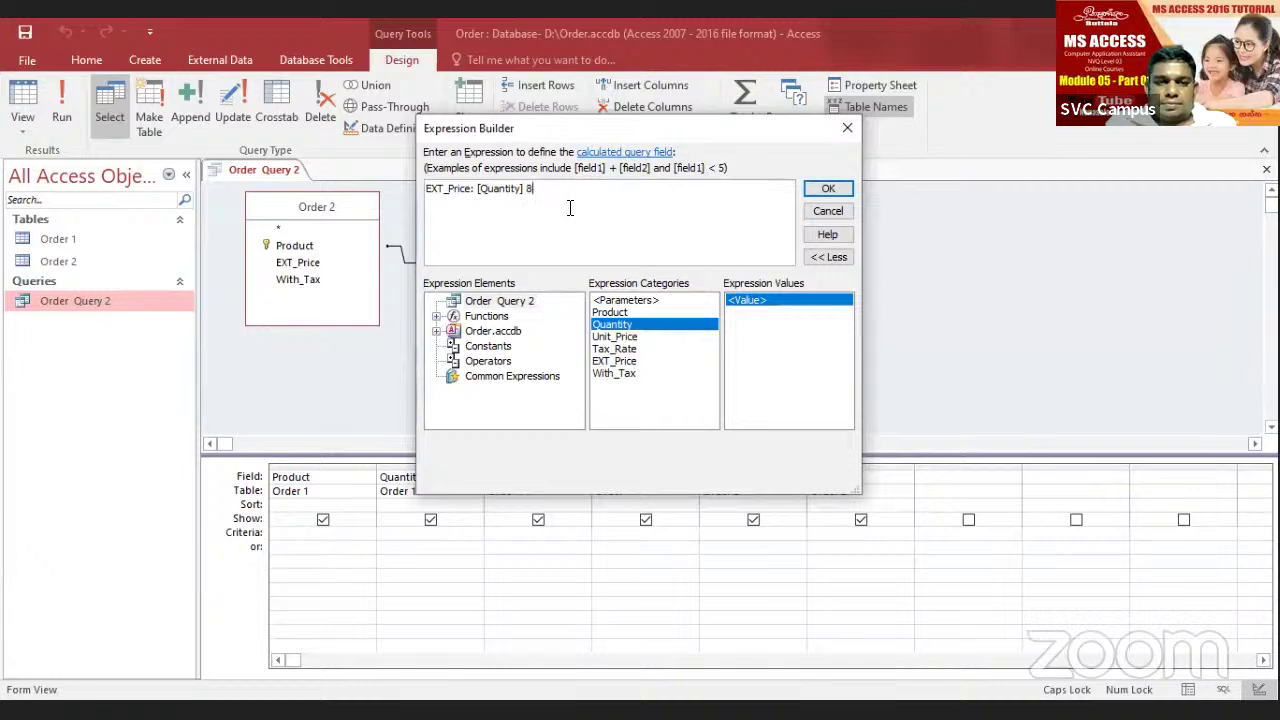
{"action": "type", "text": "*"}
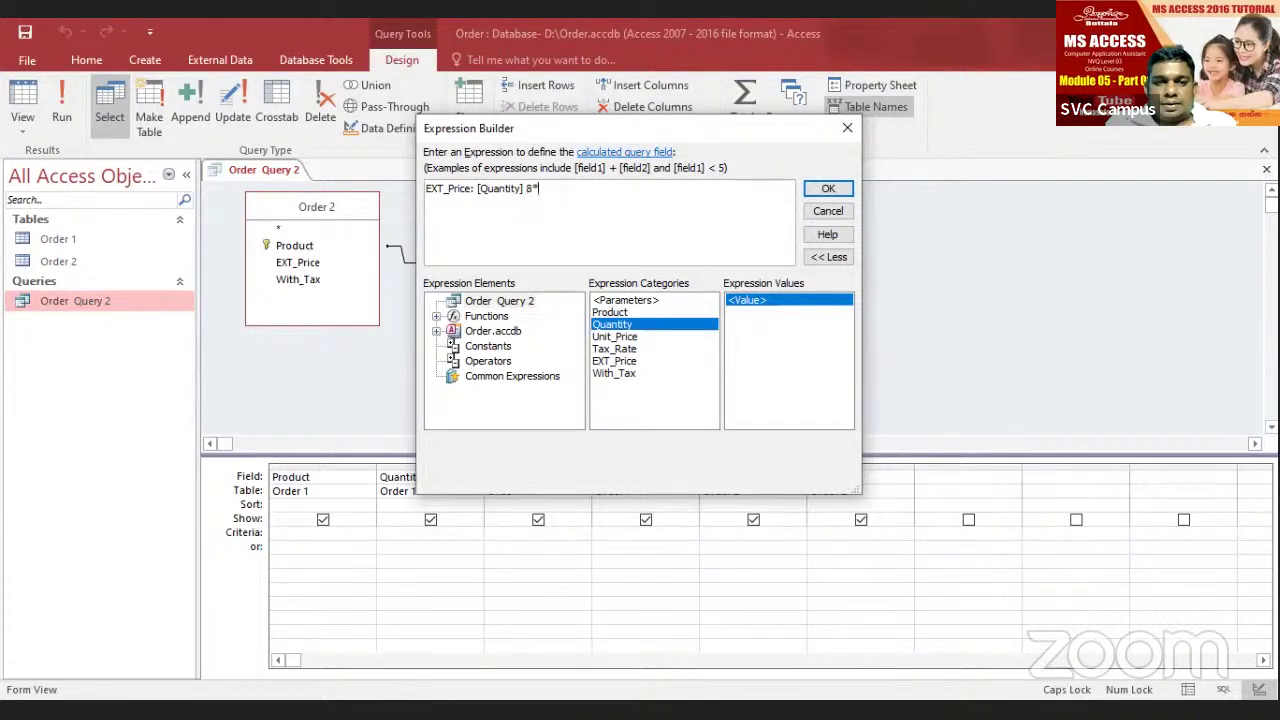
{"action": "key", "text": "BackSpace"}
{"action": "key", "text": "BackSpace"}
{"action": "type", "text": "*"}
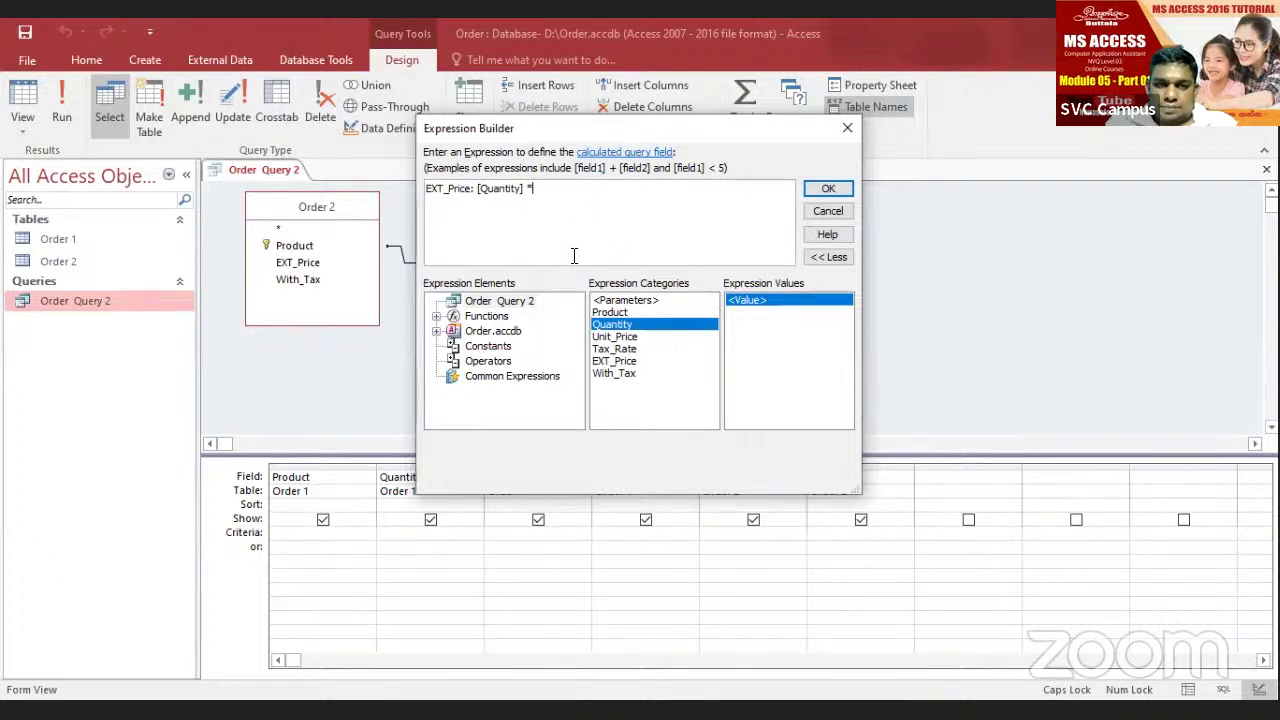
{"action": "double_click", "coordinate": [615, 340]}
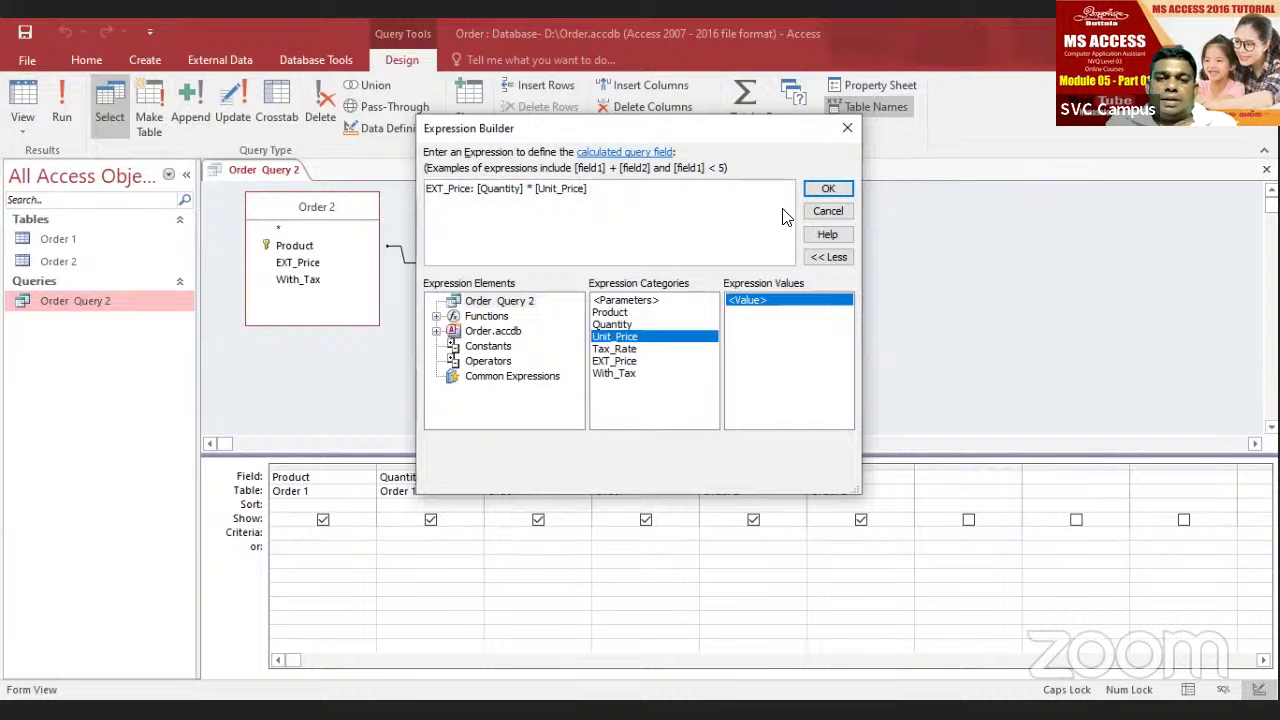
{"action": "left_click", "coordinate": [838, 188]}
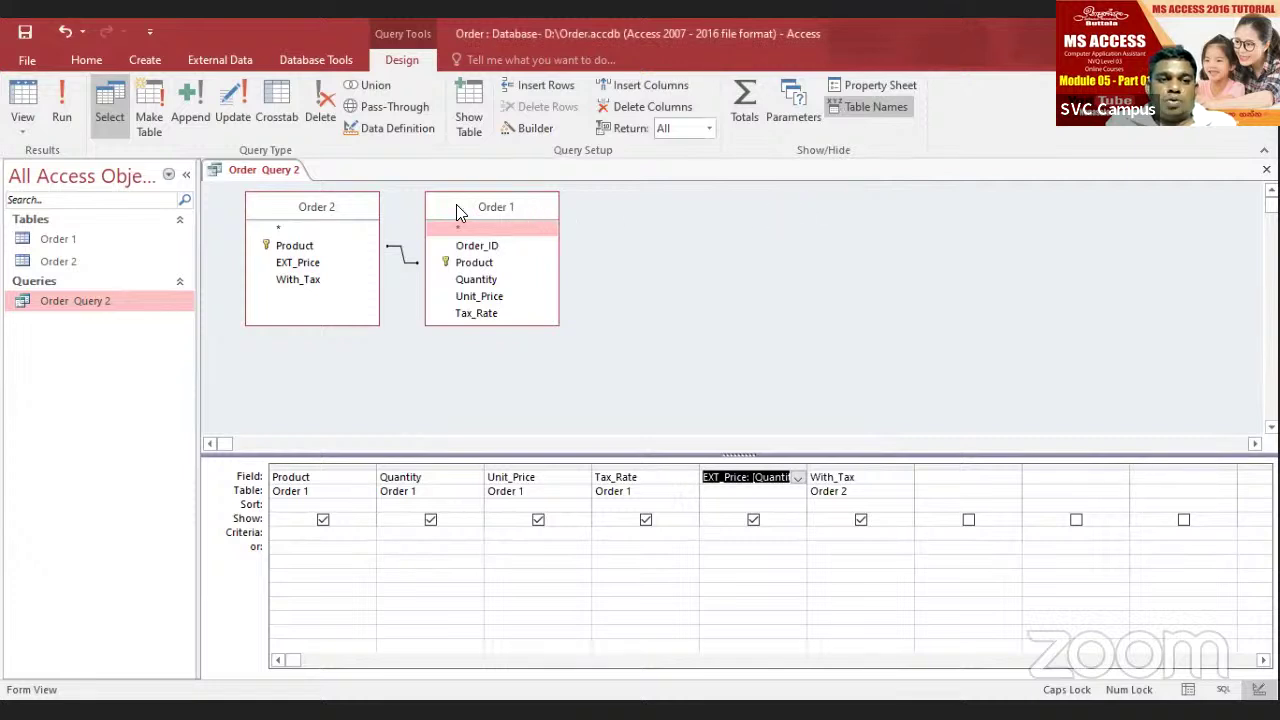
Step: Run the query and set product AAA's Quantity to 50 to test the EXT_Price calculation
{"action": "left_click", "coordinate": [57, 100]}
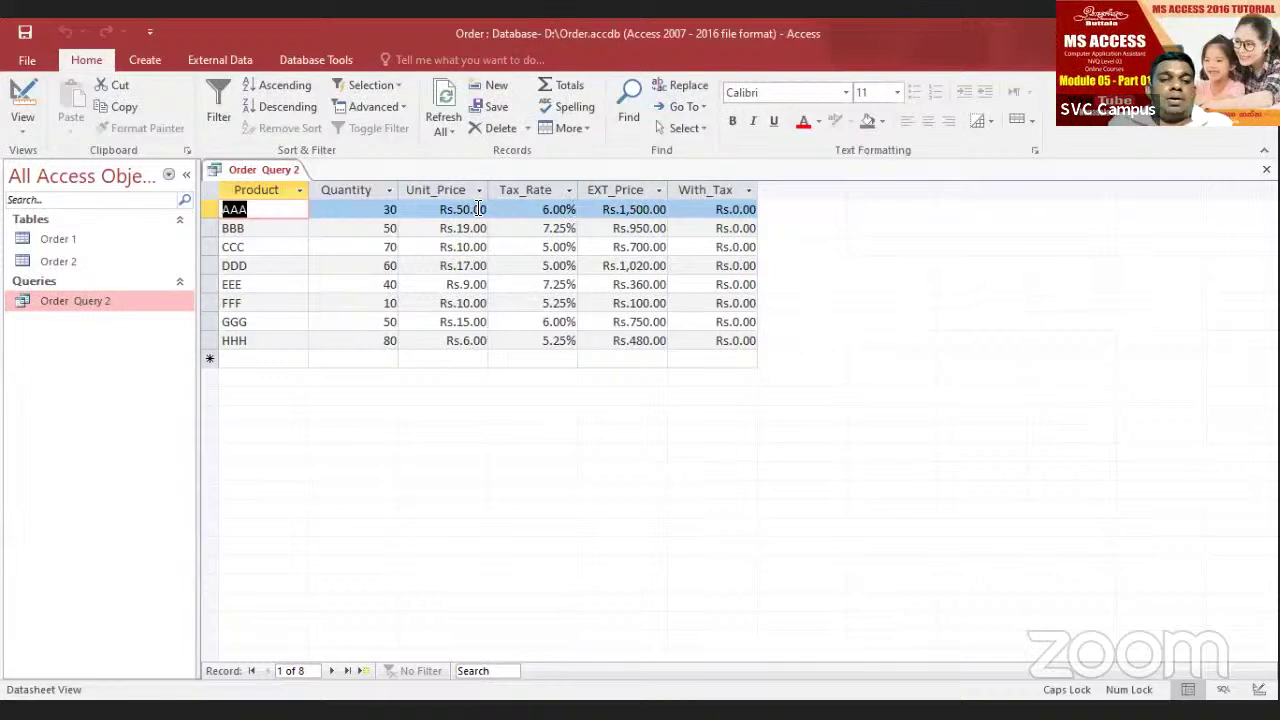
{"action": "left_click", "coordinate": [389, 212]}
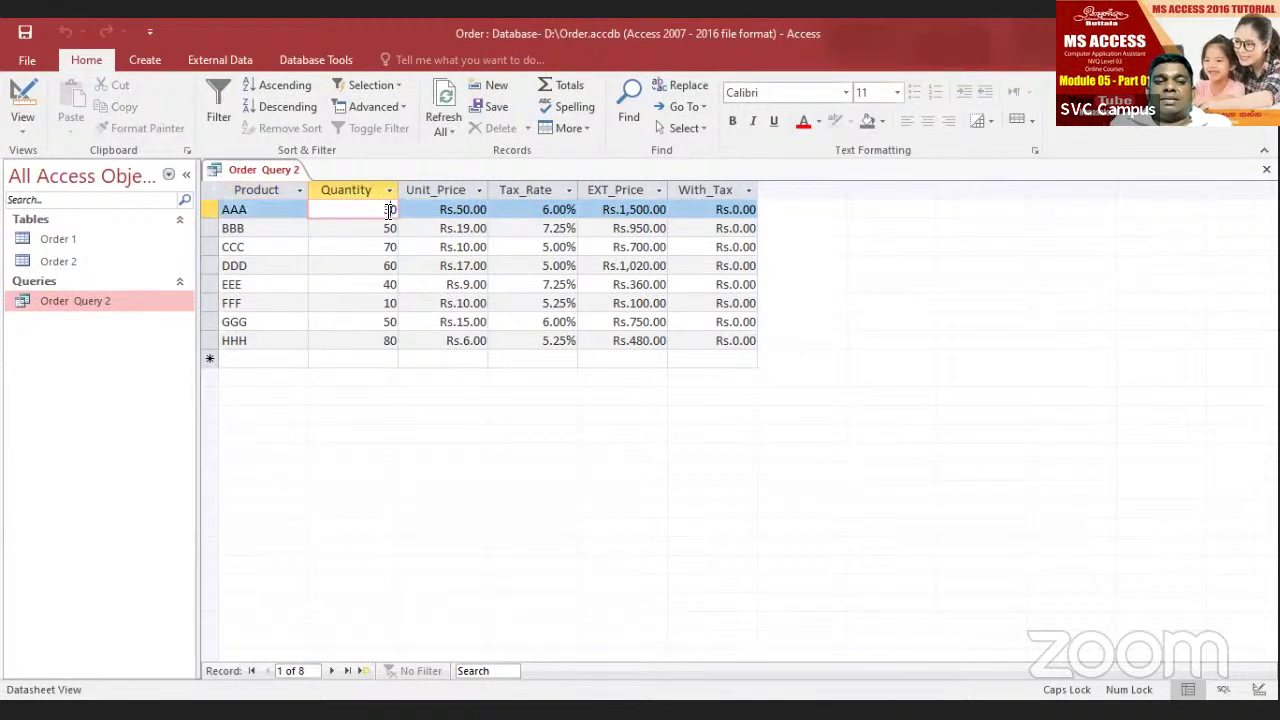
{"action": "type", "text": "5"}
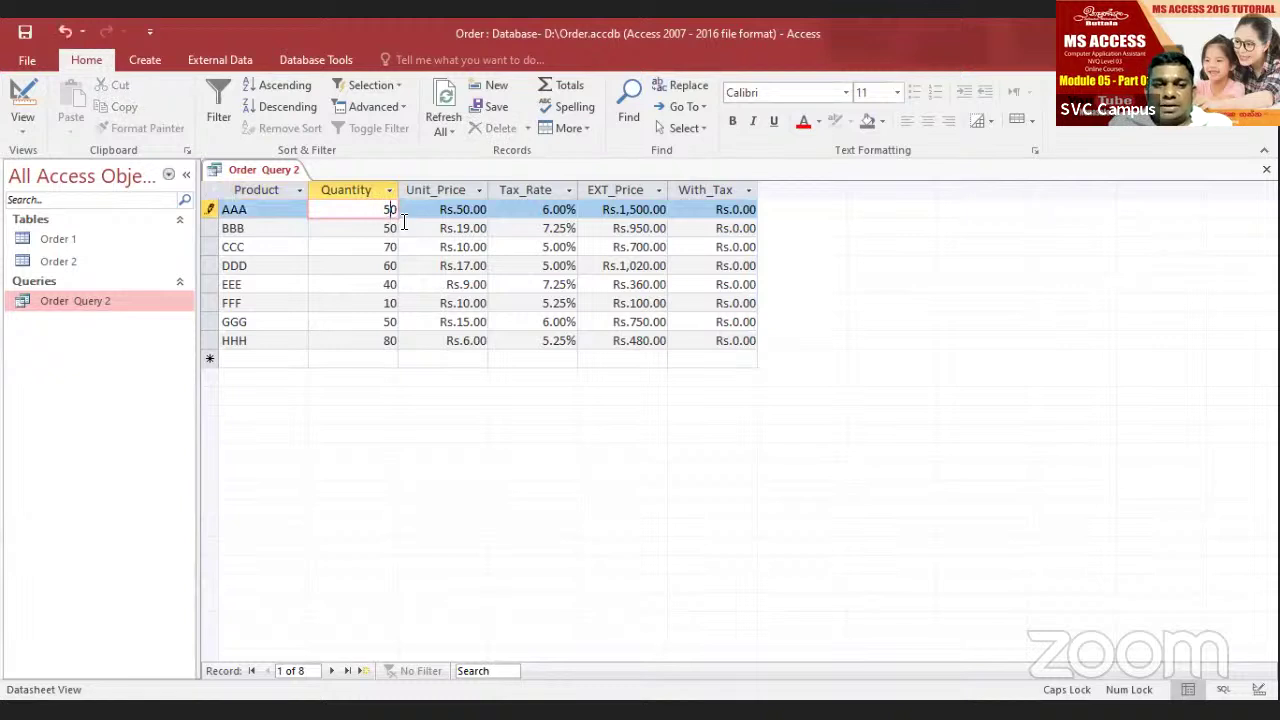
{"action": "key", "text": "Tab"}
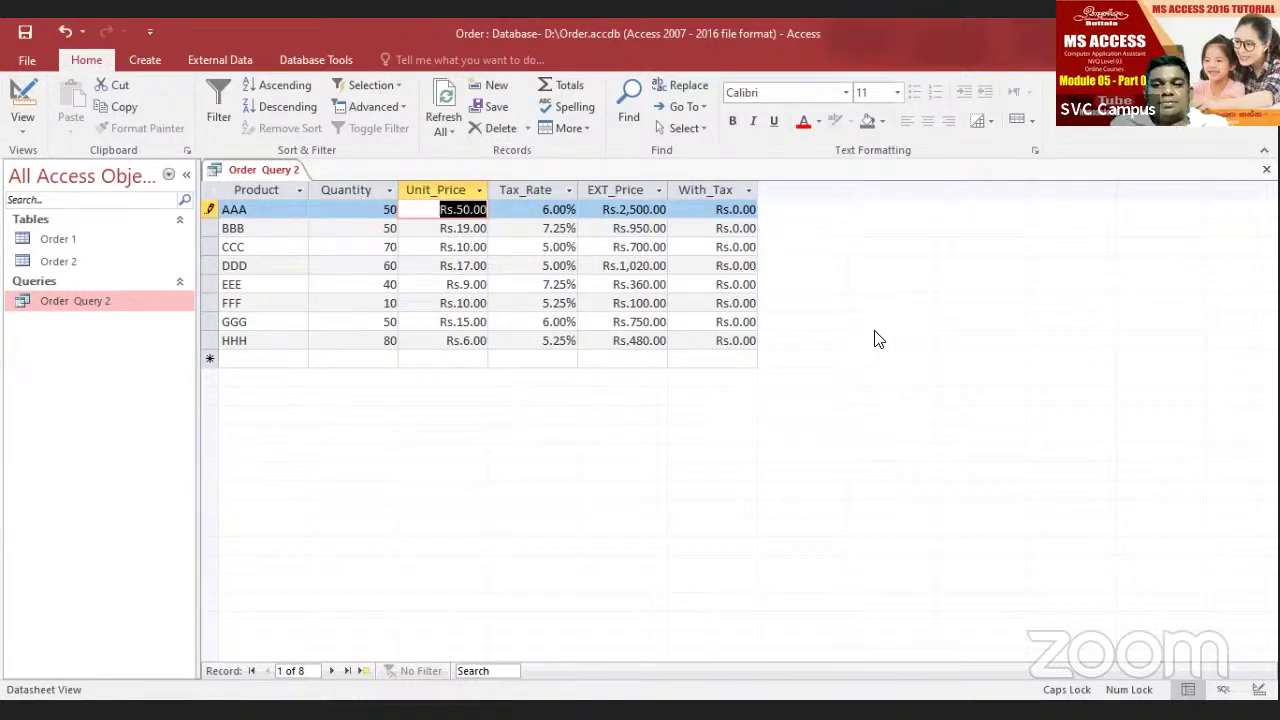
Step: Set product AAA's Quantity to 100 and commit the record to recalculate its EXT_Price
{"action": "left_click", "coordinate": [391, 211]}
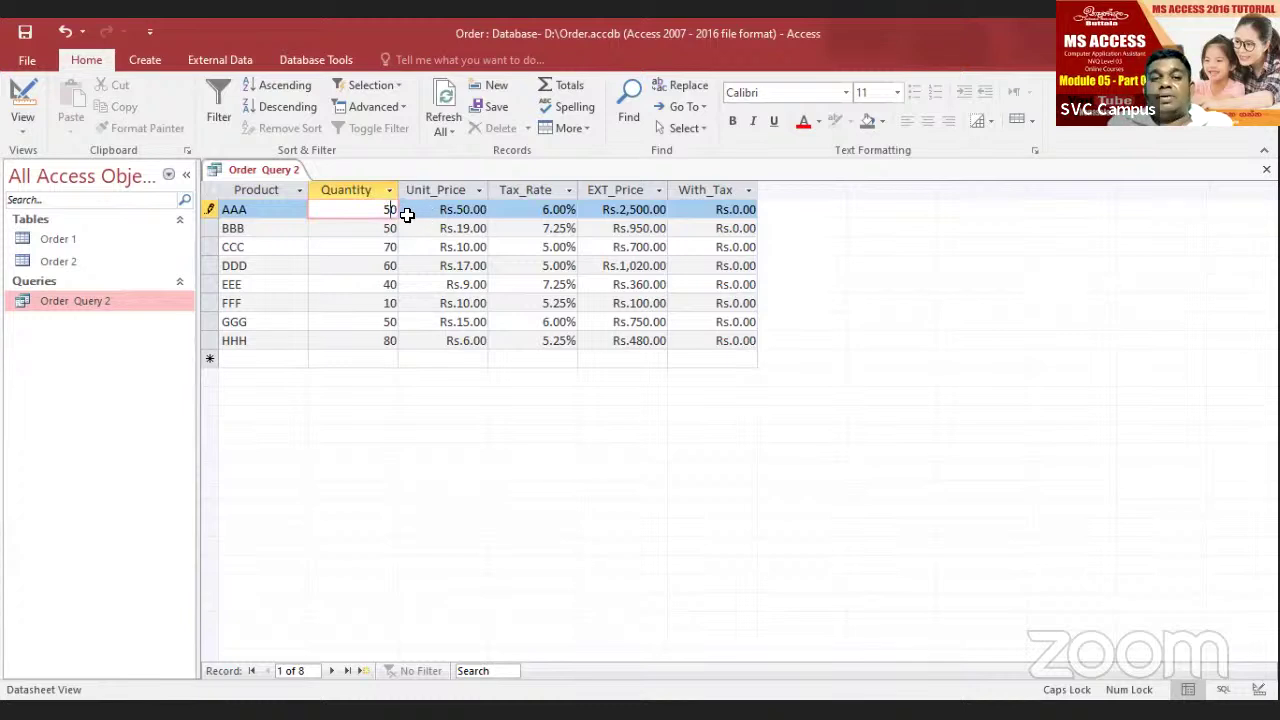
{"action": "key", "text": "BackSpace"}
{"action": "key", "text": "BackSpace"}
{"action": "type", "text": "100"}
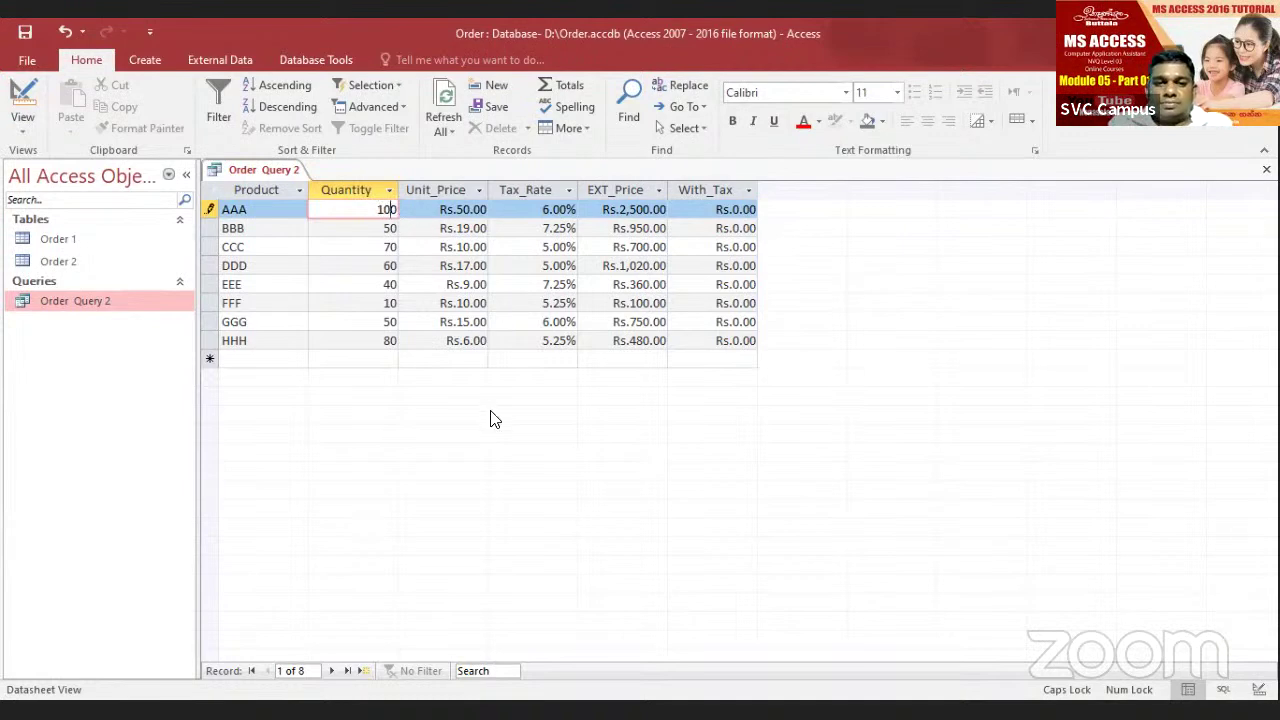
{"action": "left_click", "coordinate": [438, 226]}
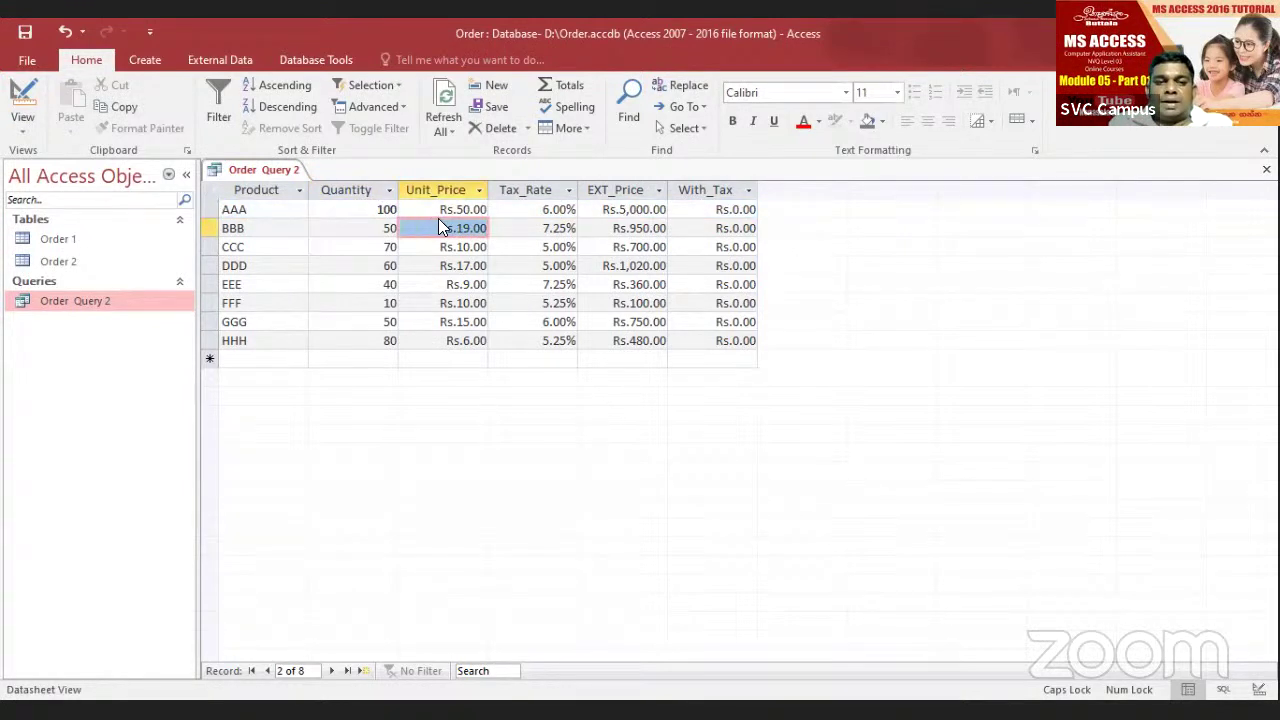
Step: Set product AAA's Quantity back to 30 and commit the record
{"action": "left_click", "coordinate": [386, 207]}
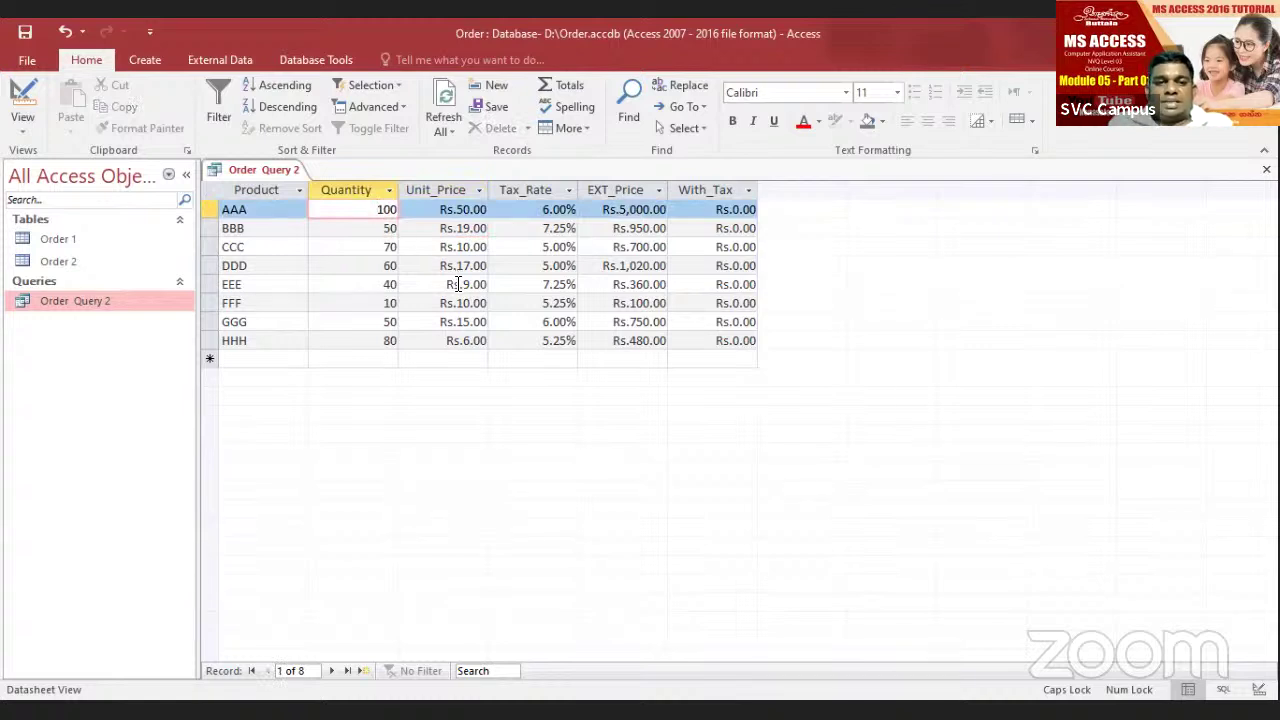
{"action": "double_click", "coordinate": [387, 211]}
{"action": "type", "text": "30"}
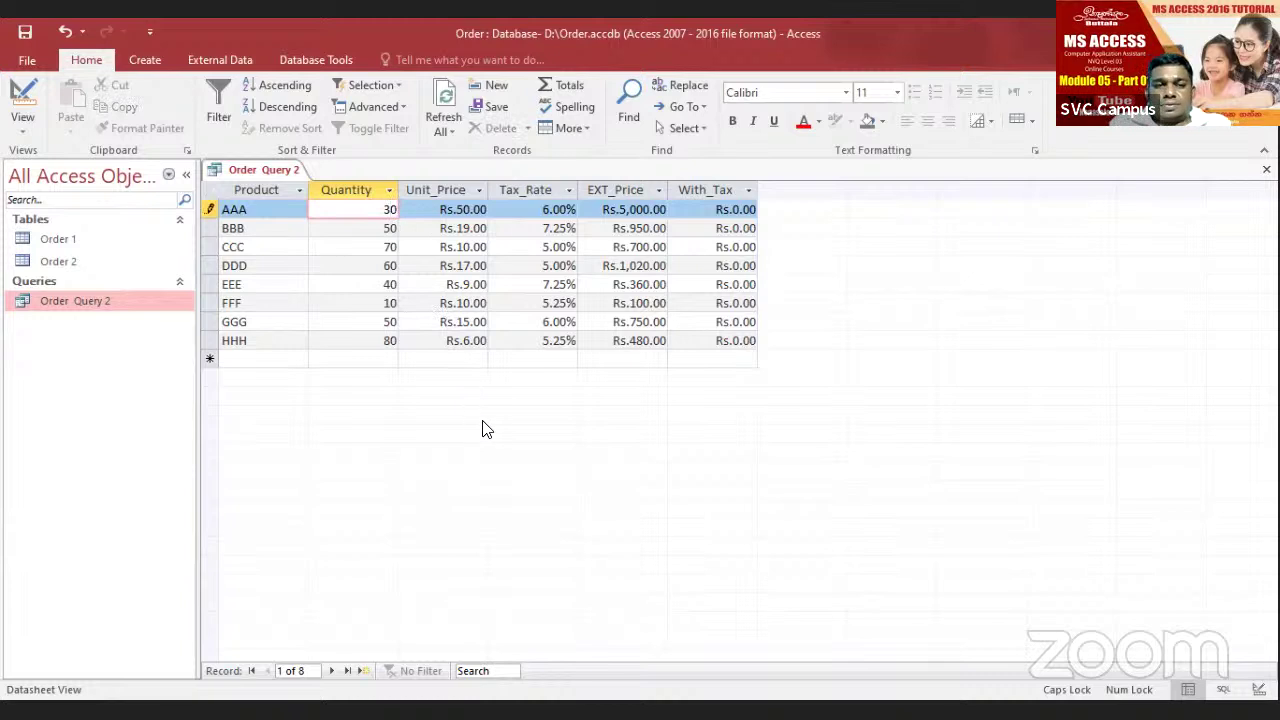
{"action": "left_click", "coordinate": [600, 266]}
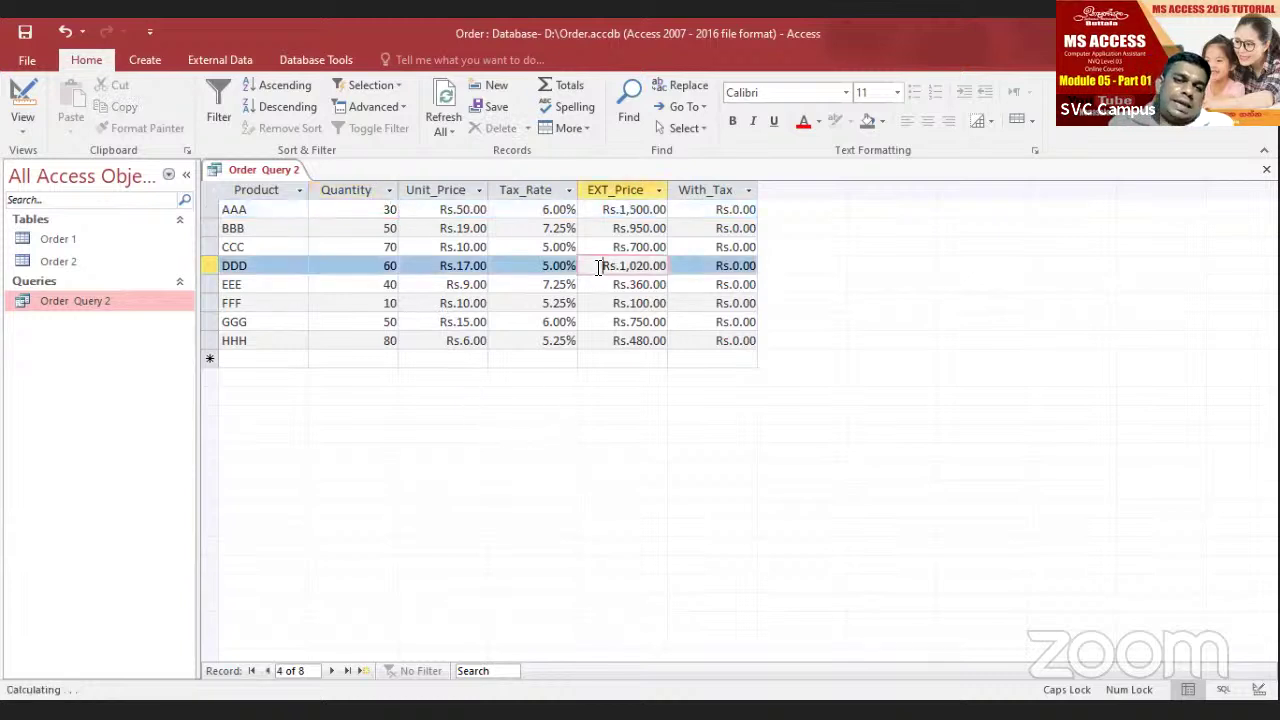
{"action": "left_click", "coordinate": [383, 210]}
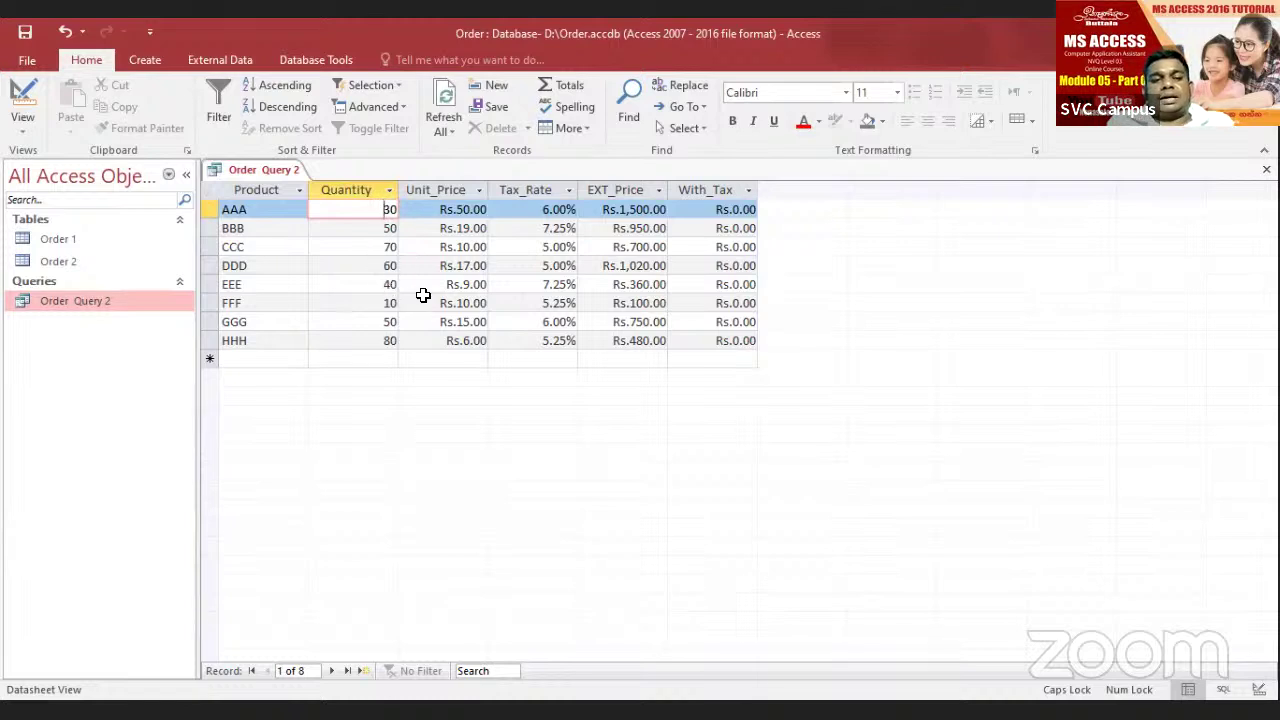
Step: Switch Order Query 2 back to Design View
{"action": "left_click", "coordinate": [68, 301]}
{"action": "right_click", "coordinate": [70, 303]}
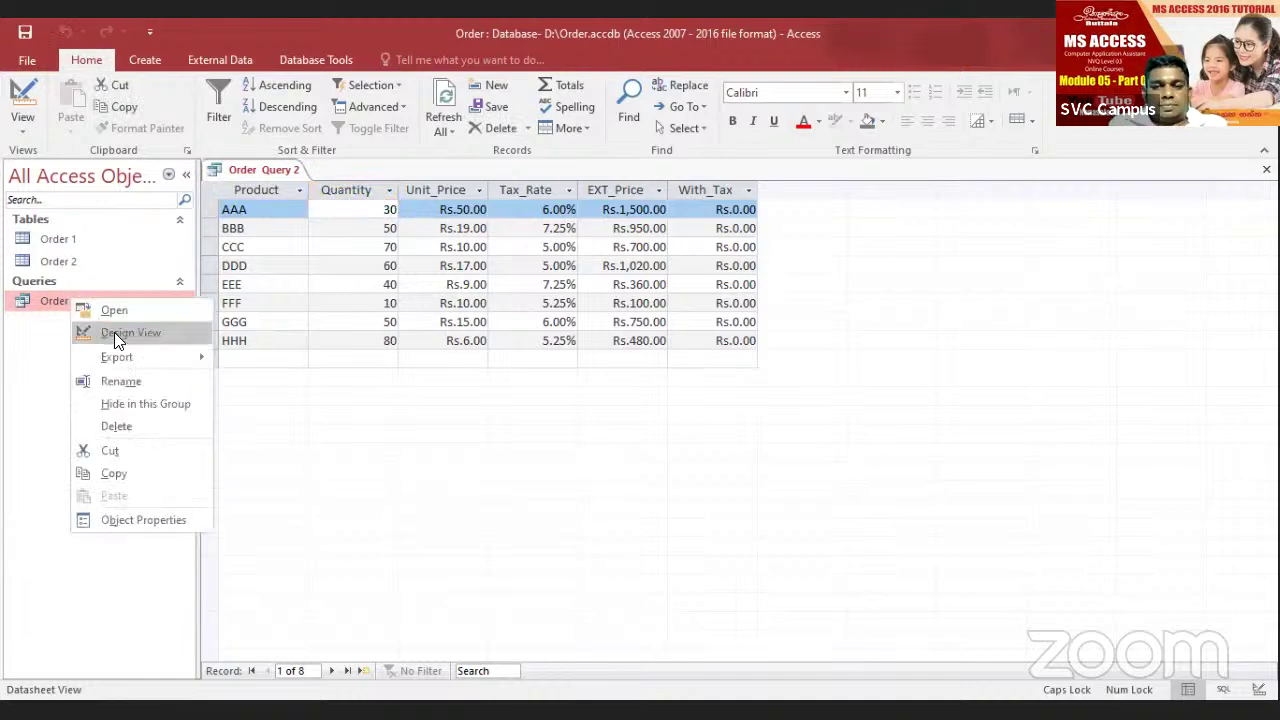
{"action": "left_click", "coordinate": [114, 332]}
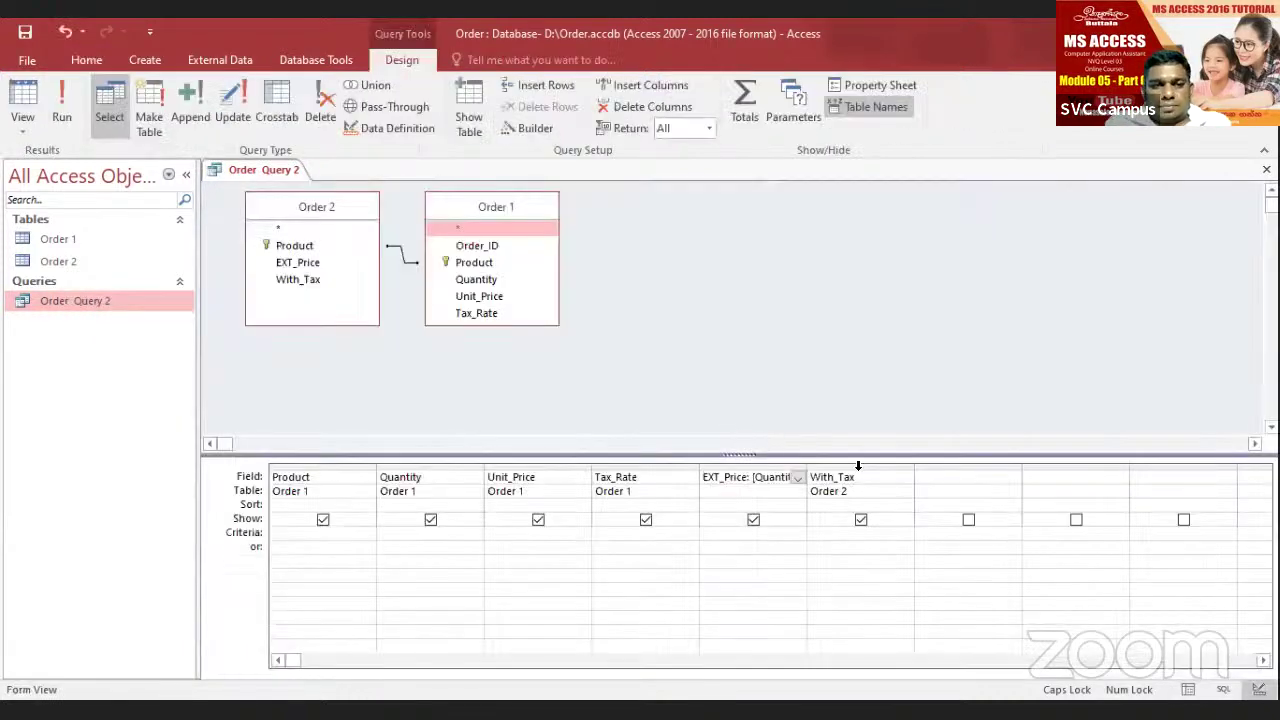
Step: Start an expression for the query's With_Tax field as With_Tax: [EXT_Price], removing the «Expr» placeholder
{"action": "left_click_drag", "start_coordinate": [856, 477], "coordinate": [810, 476]}
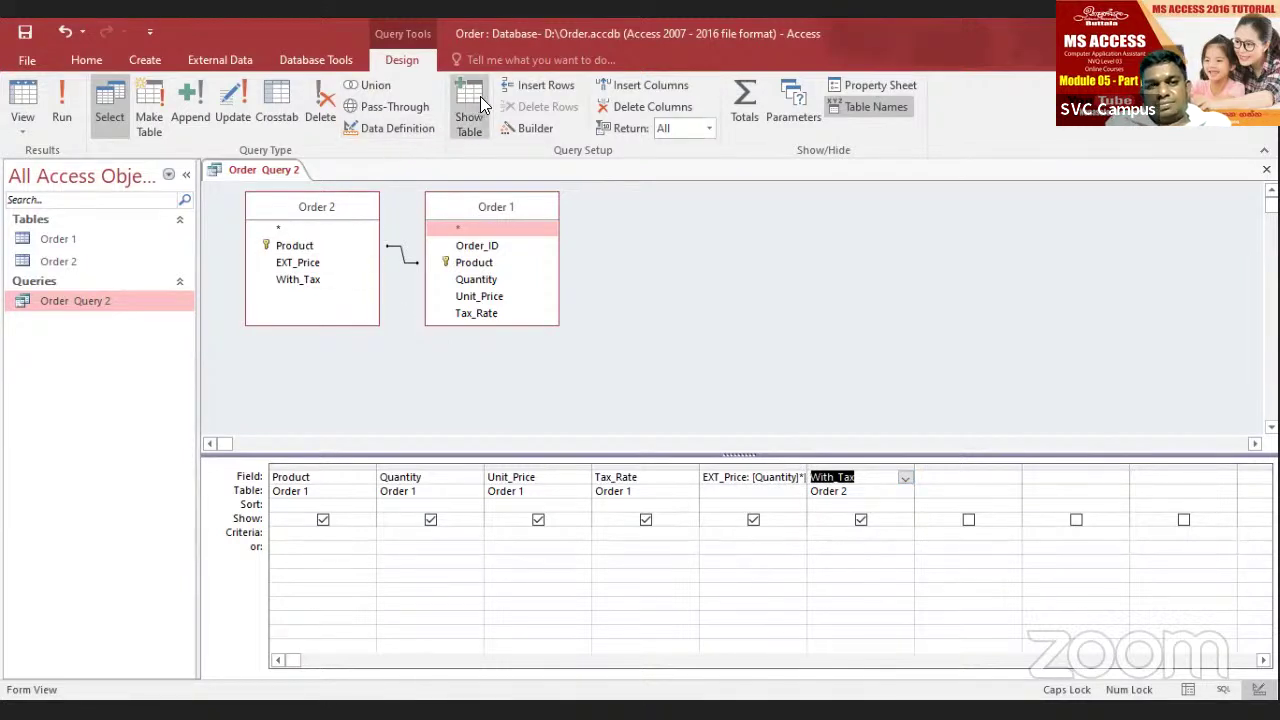
{"action": "left_click", "coordinate": [533, 128]}
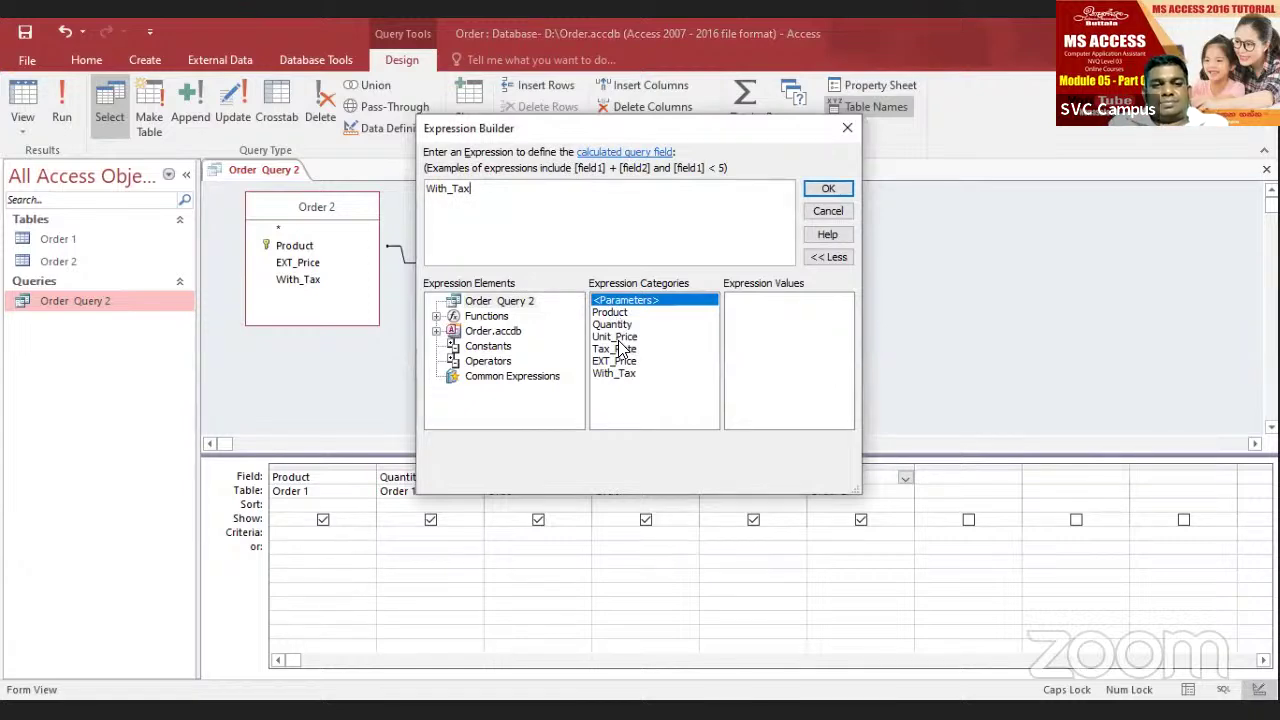
{"action": "type", "text": ":"}
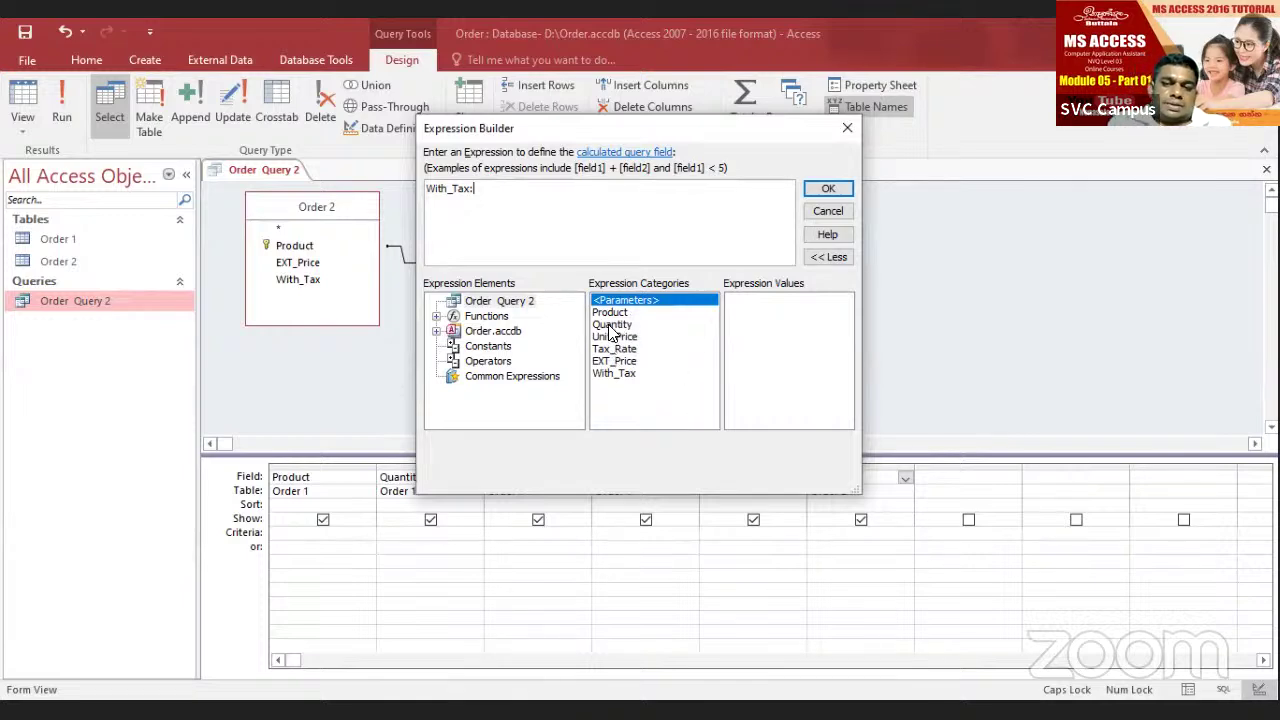
{"action": "left_click", "coordinate": [614, 364]}
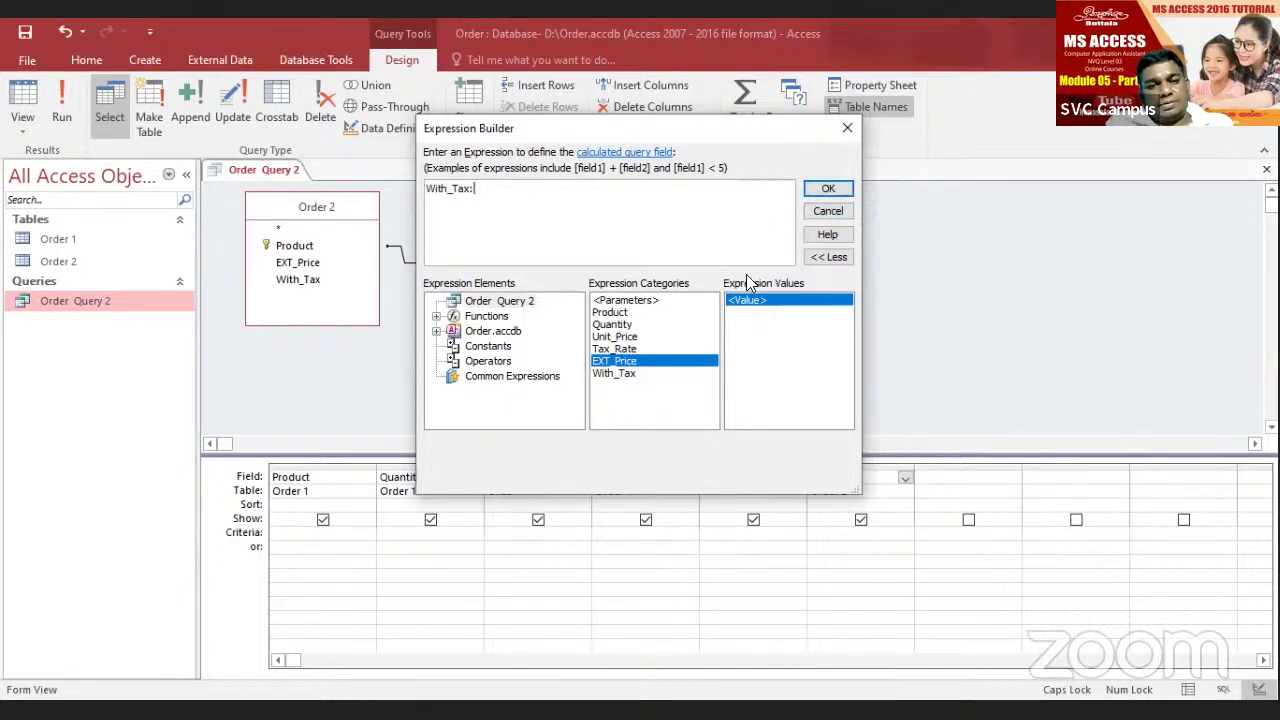
{"action": "double_click", "coordinate": [628, 364]}
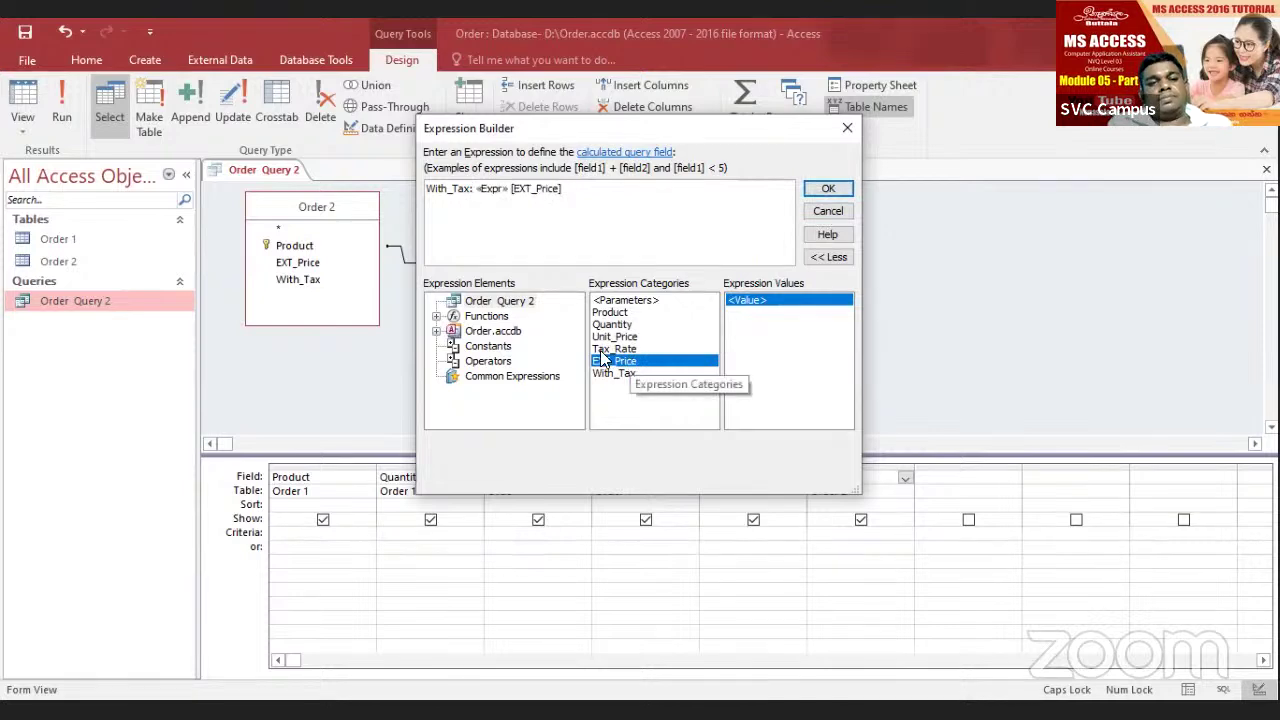
{"action": "left_click_drag", "start_coordinate": [495, 188], "coordinate": [474, 192]}
{"action": "key", "text": "Delete"}
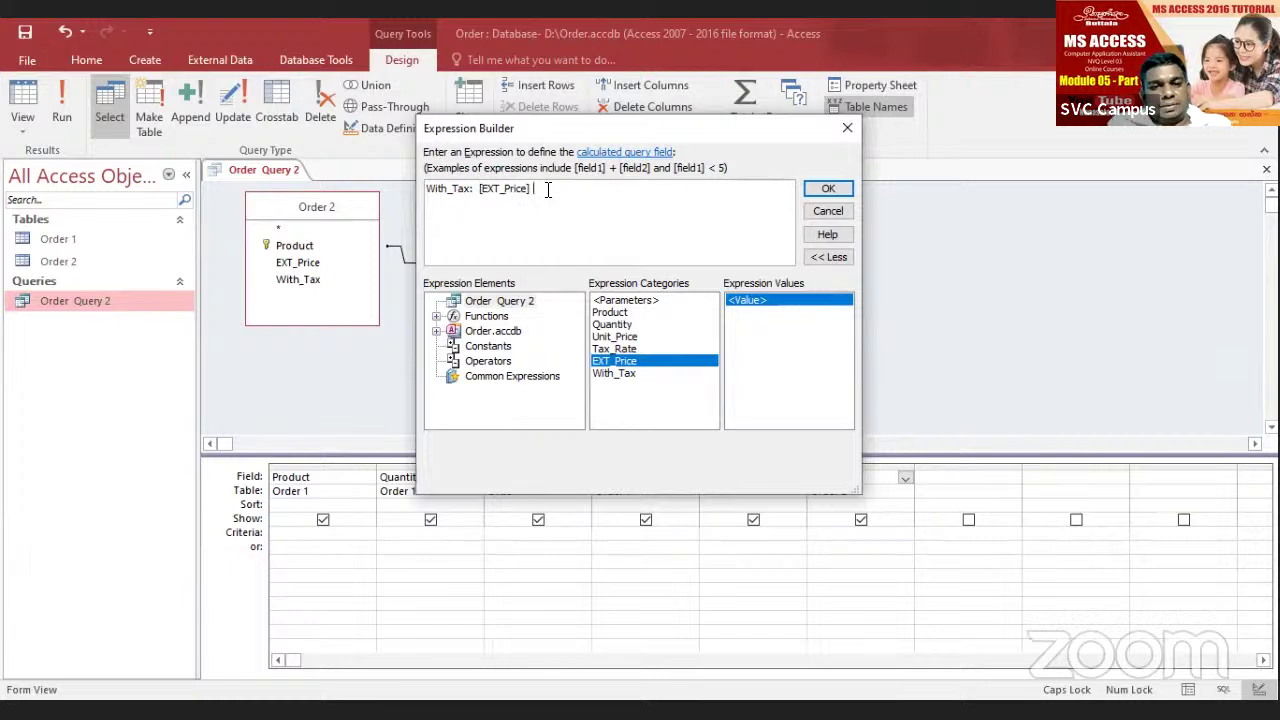
Step: Complete the With_Tax expression as With_Tax: [EXT_Price] + [EXT_Price] * [Tax_Rate], accept it and run the query
{"action": "type", "text": "+"}
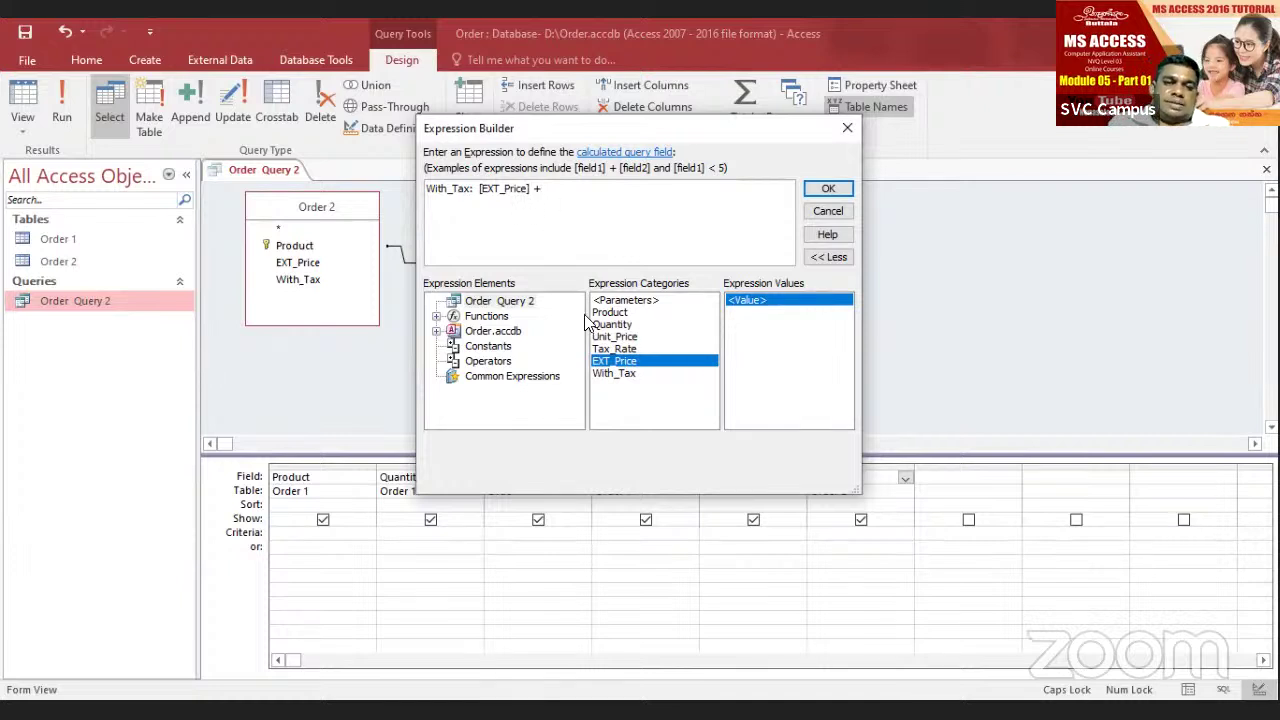
{"action": "double_click", "coordinate": [627, 364]}
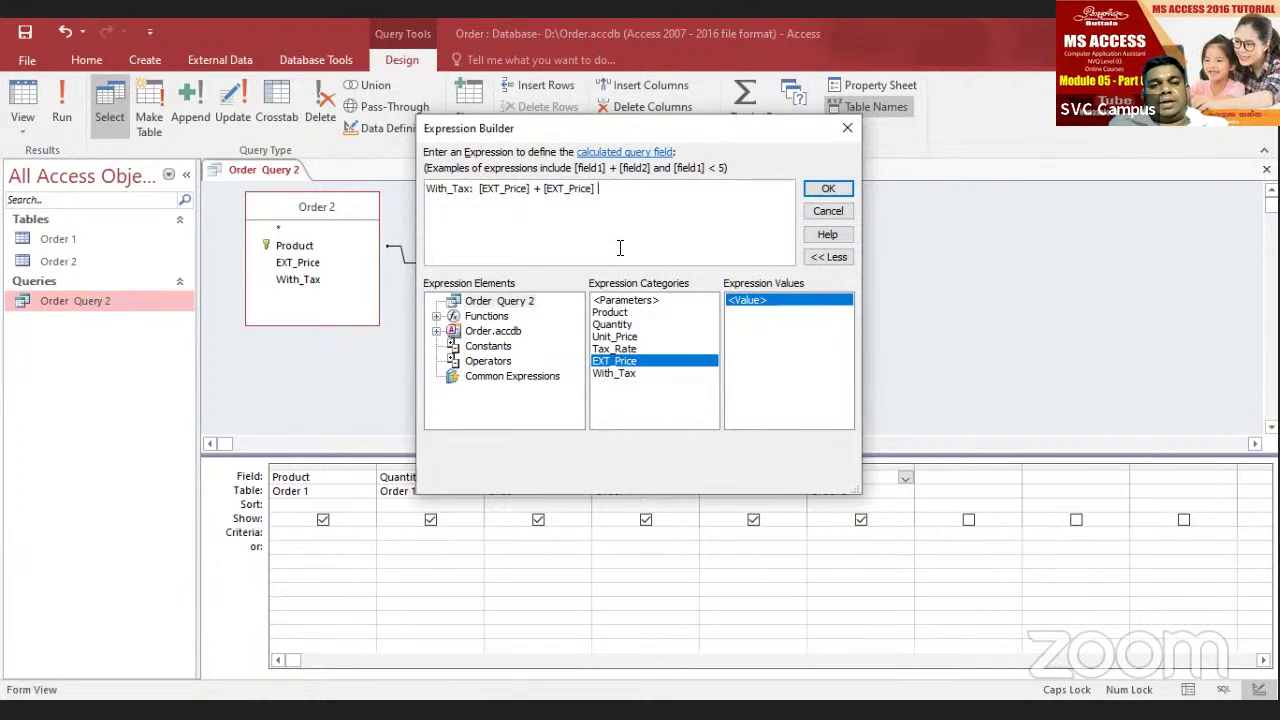
{"action": "type", "text": "*"}
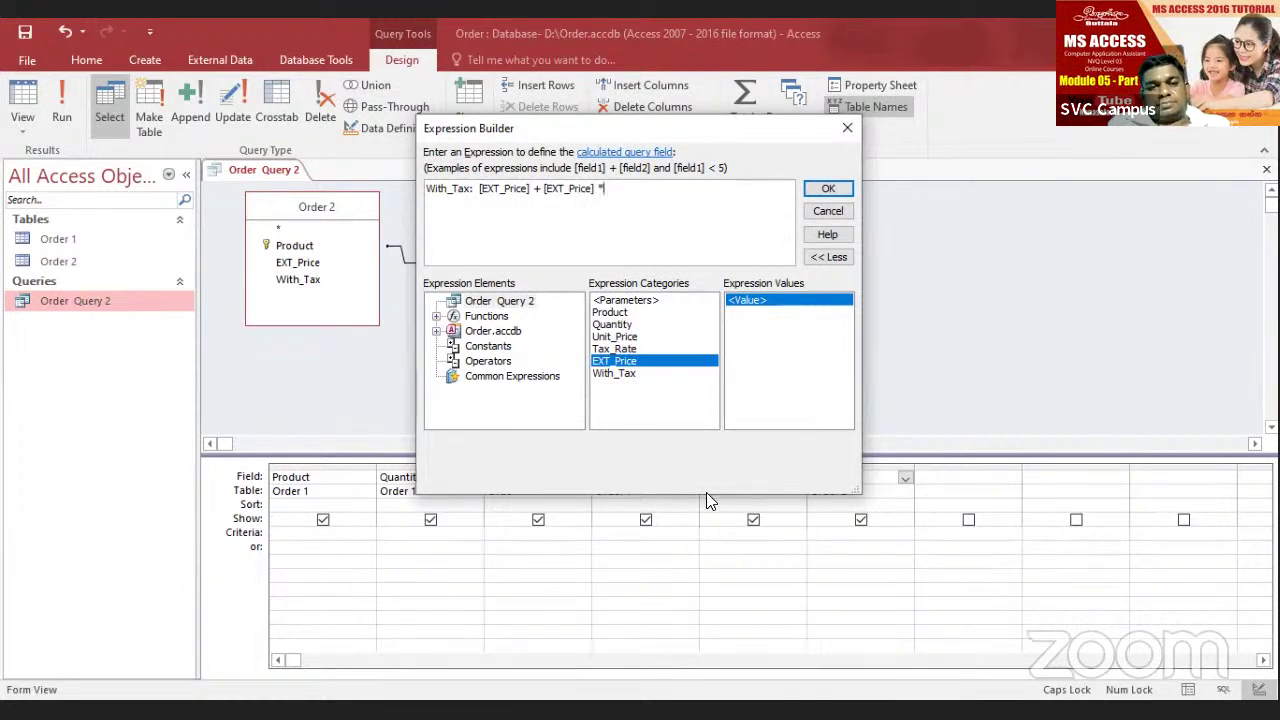
{"action": "double_click", "coordinate": [614, 350]}
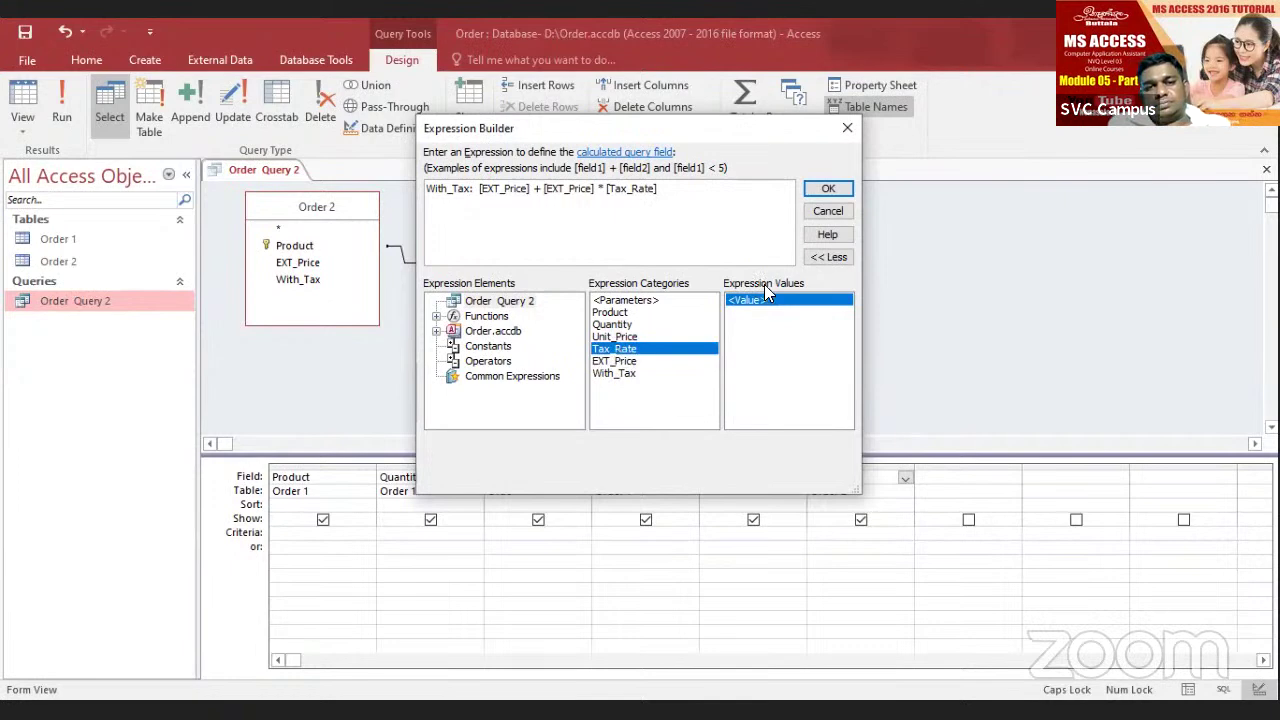
{"action": "left_click", "coordinate": [828, 189]}
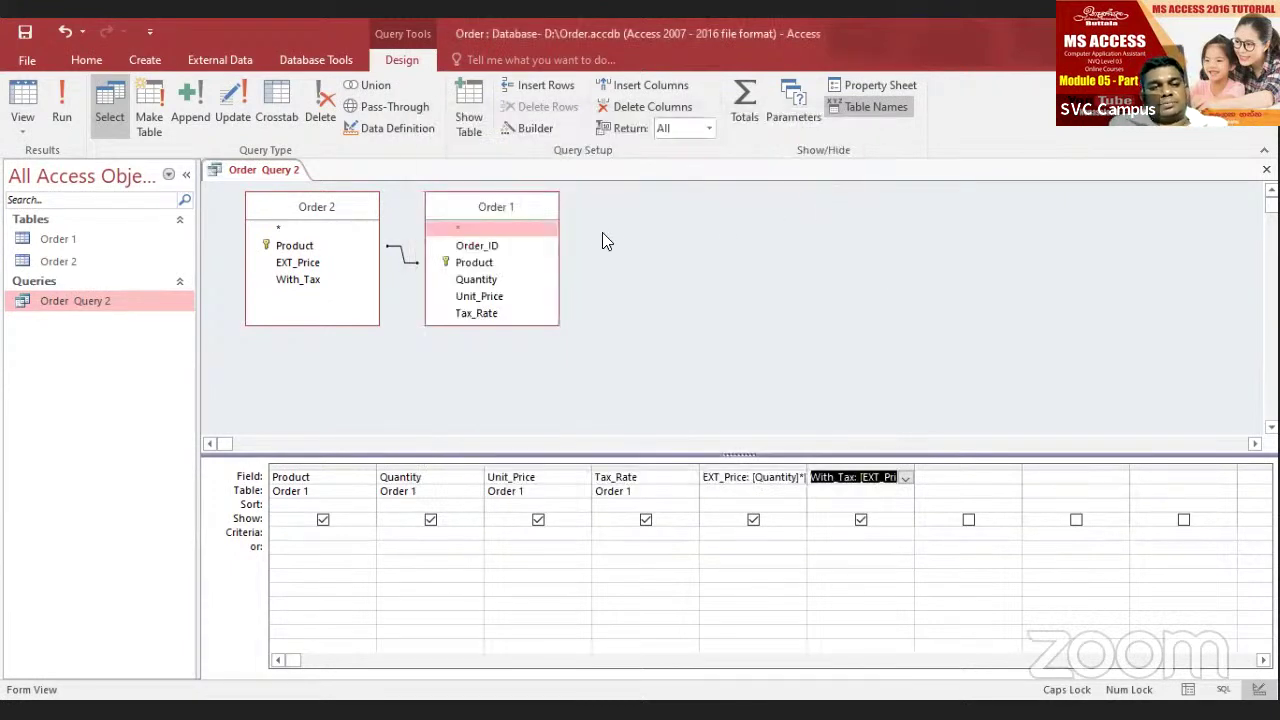
{"action": "left_click", "coordinate": [50, 98]}
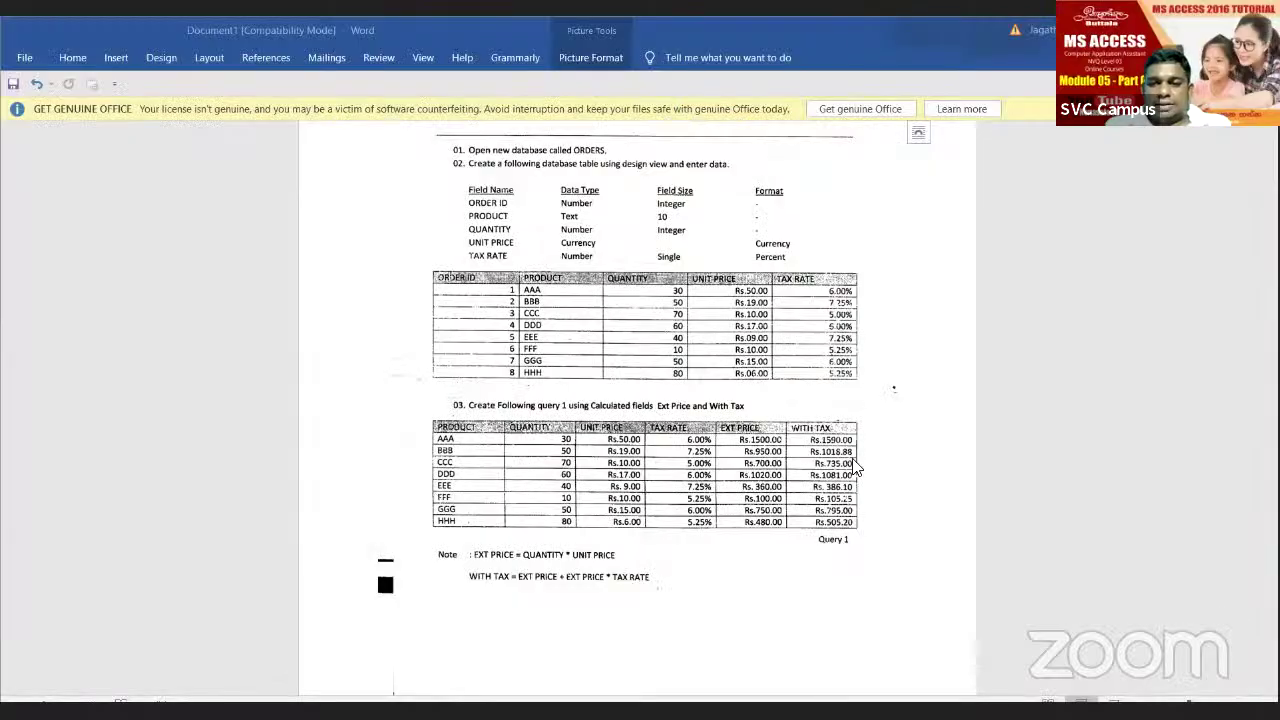
Step: Review the exercise document in Word from the Query 1 table and its formulas down to the form and report tasks
{"action": "scroll", "coordinate": [660, 418], "scroll_direction": "down", "scroll_amount": 1}
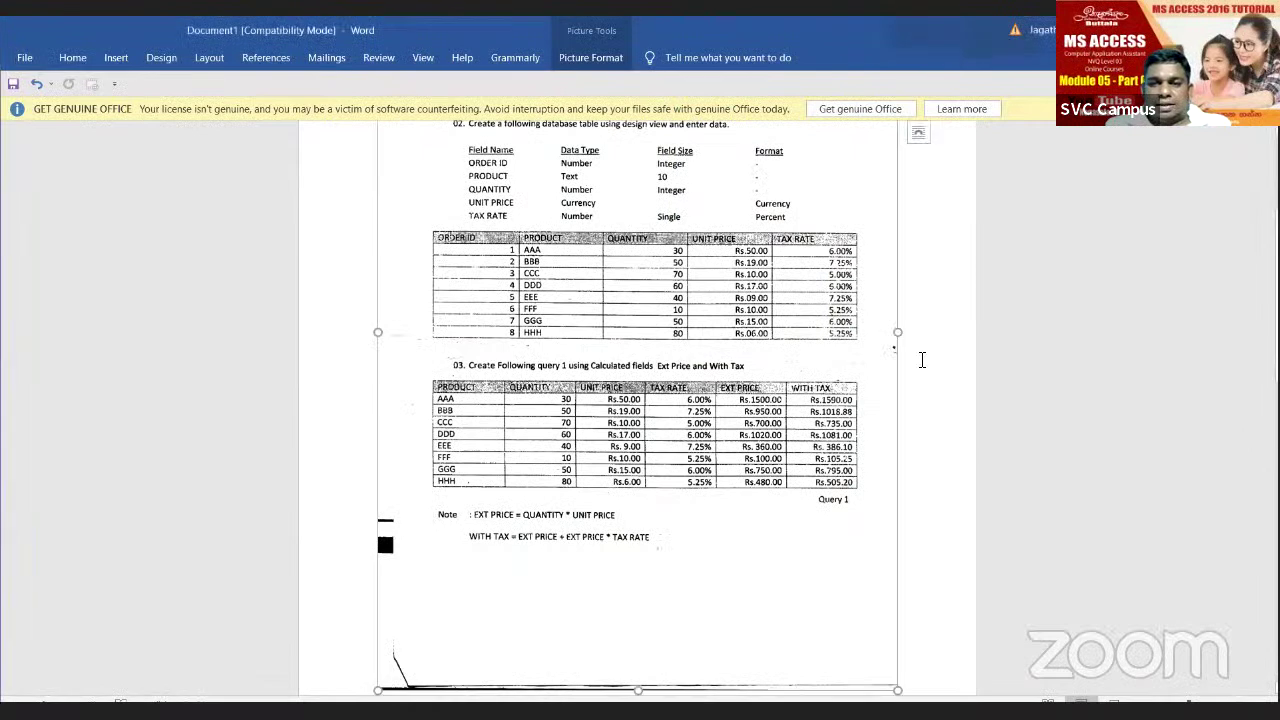
{"action": "left_click", "coordinate": [1256, 422]}
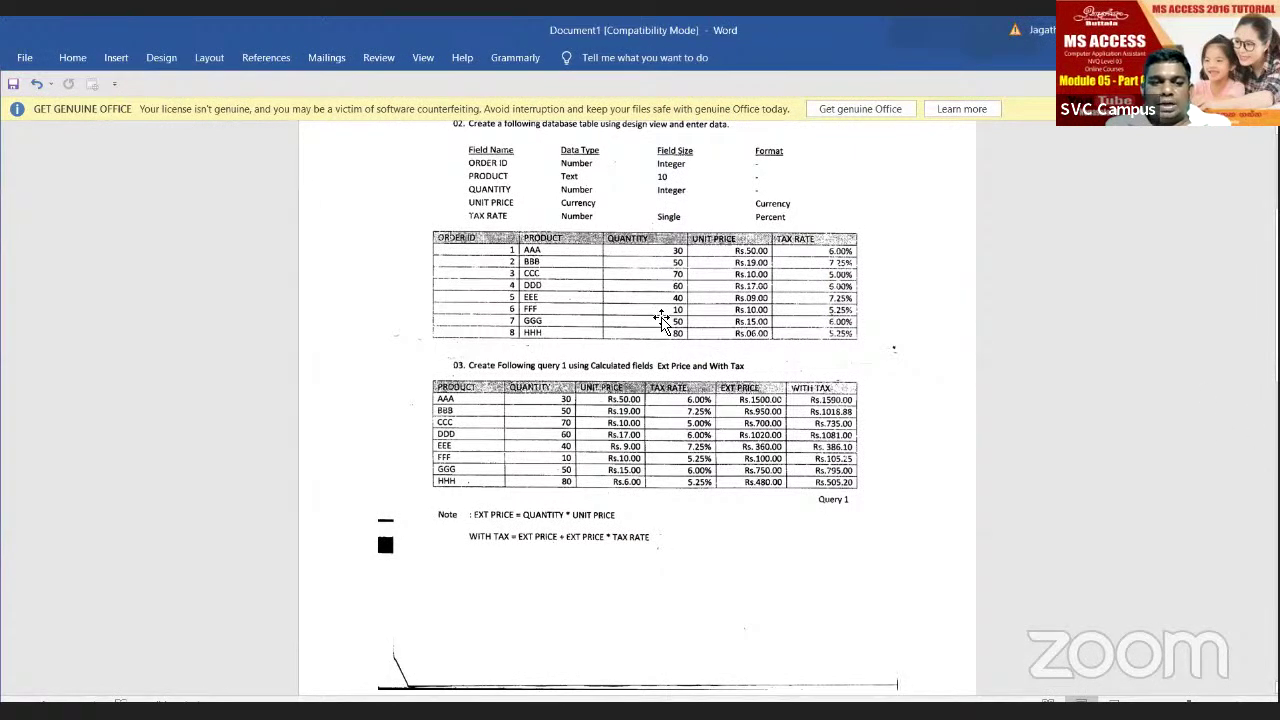
{"action": "scroll", "coordinate": [303, 355], "scroll_direction": "down", "scroll_amount": 3}
{"action": "scroll", "coordinate": [420, 377], "scroll_direction": "down", "scroll_amount": 3}
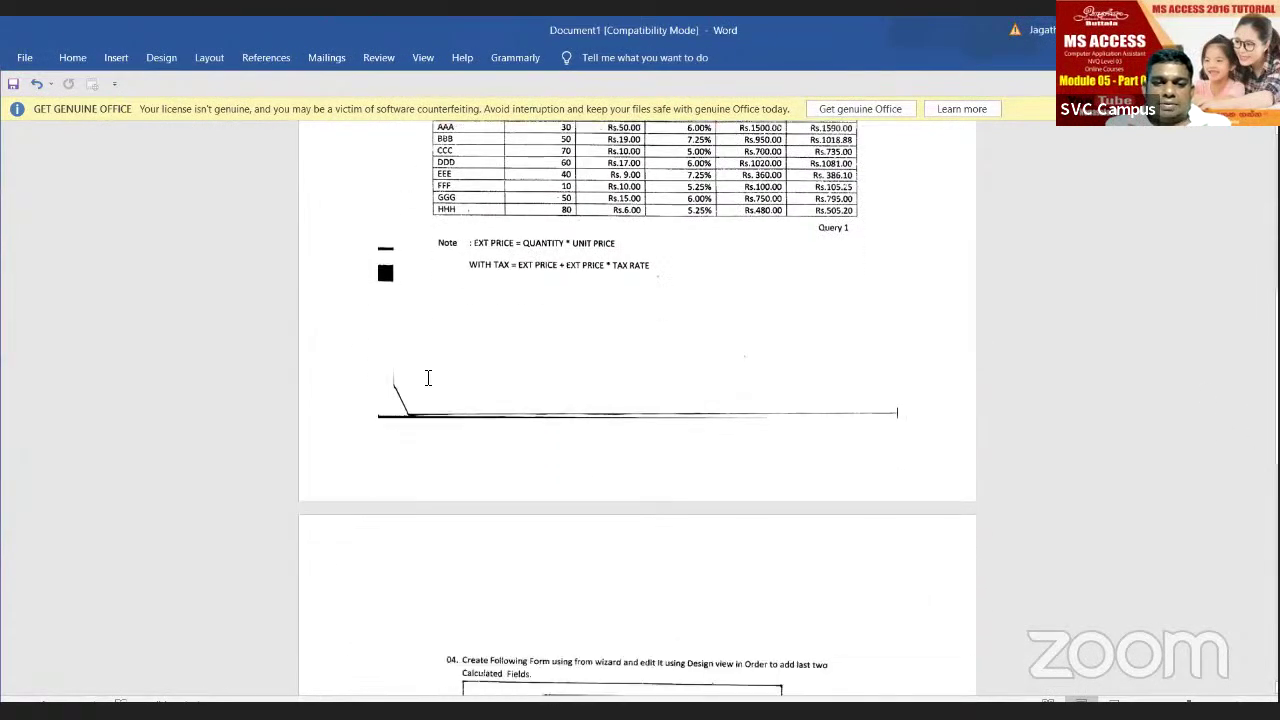
{"action": "scroll", "coordinate": [427, 377], "scroll_direction": "down", "scroll_amount": 9}
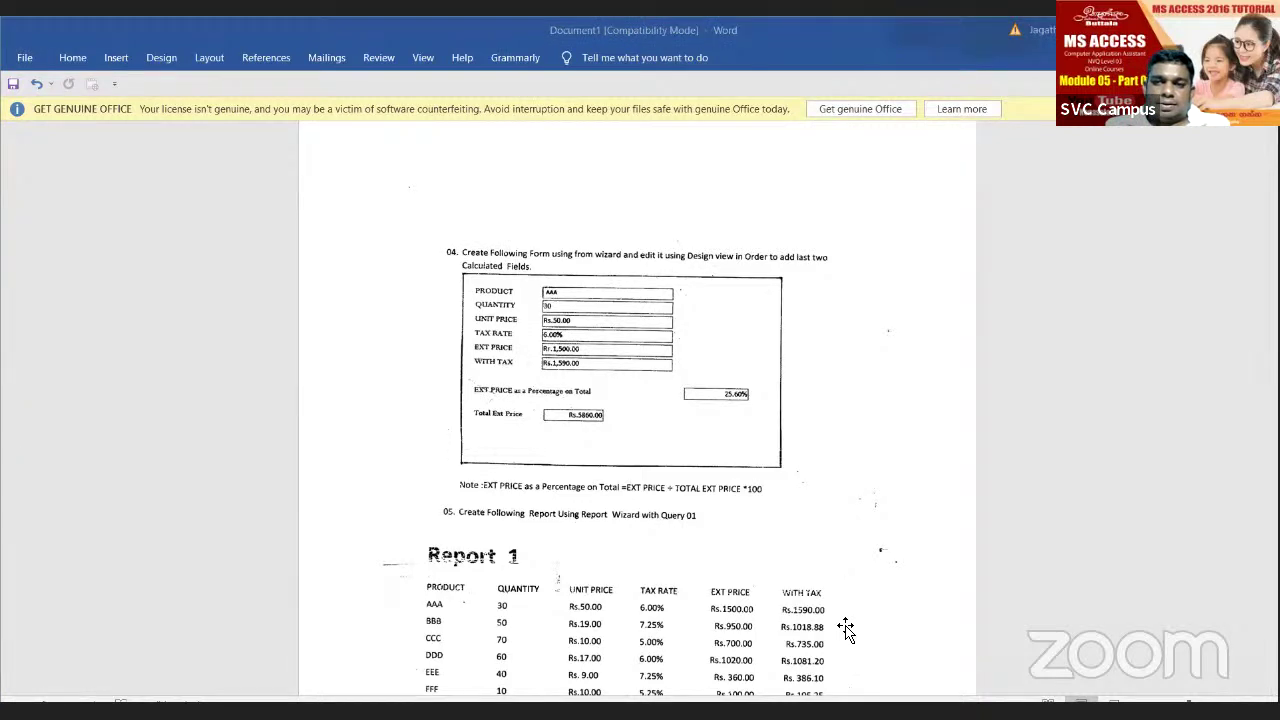
Step: Switch to the Orders1 database in Access and start a simple wizard query with Product, Quantity, Unit Price and Tax Rate from Order 01
{"action": "key", "text": "alt+Tab"}
{"action": "key", "text": "ctrl+w"}
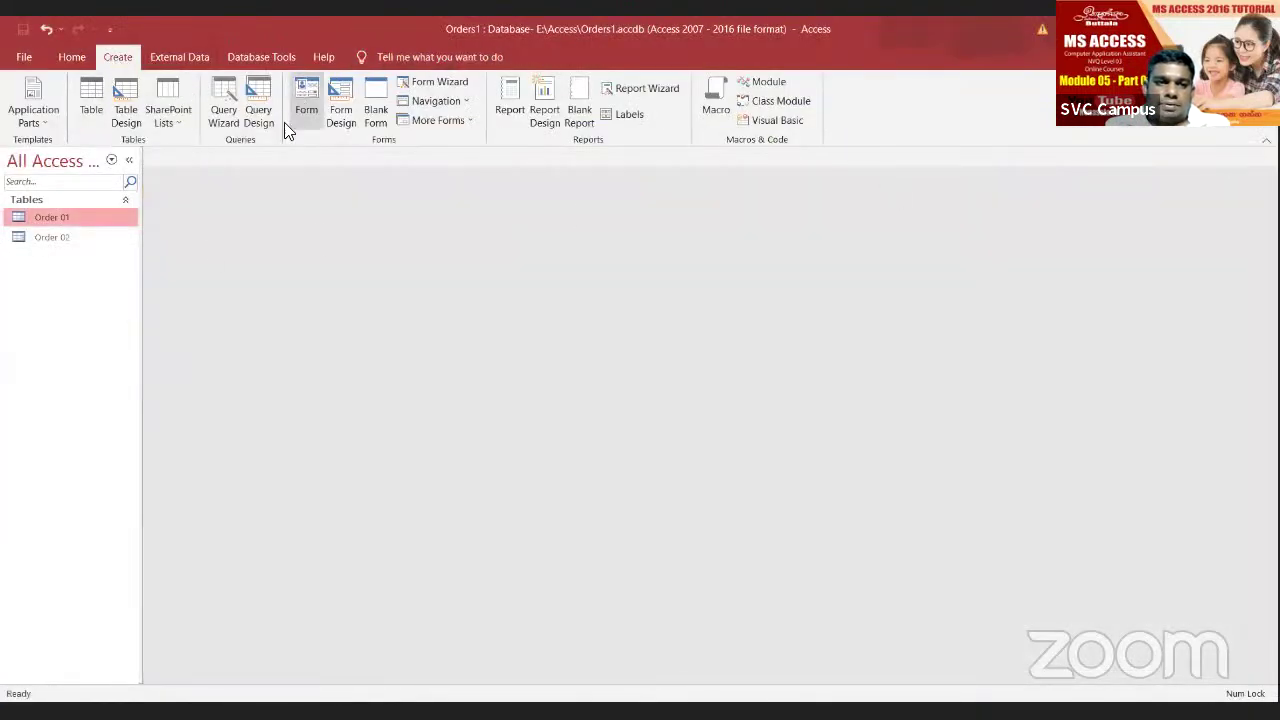
{"action": "left_click", "coordinate": [221, 108]}
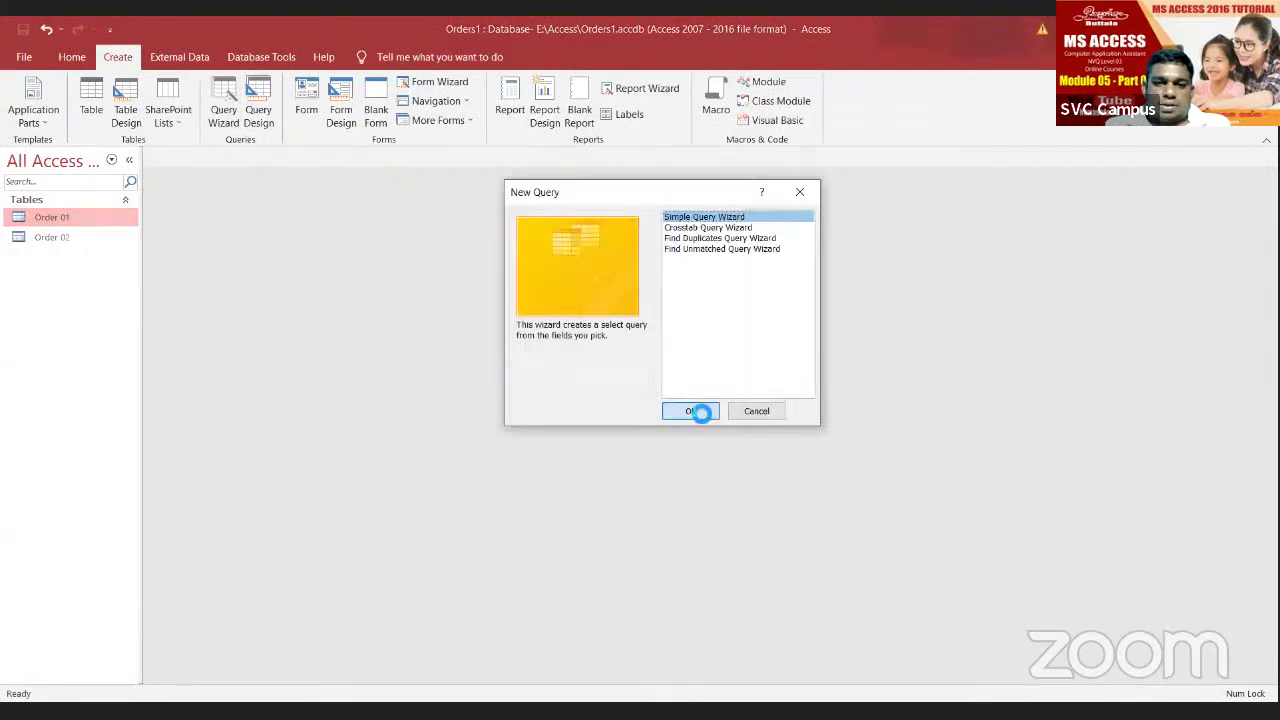
{"action": "key", "text": "Return"}
{"action": "left_click", "coordinate": [580, 318]}
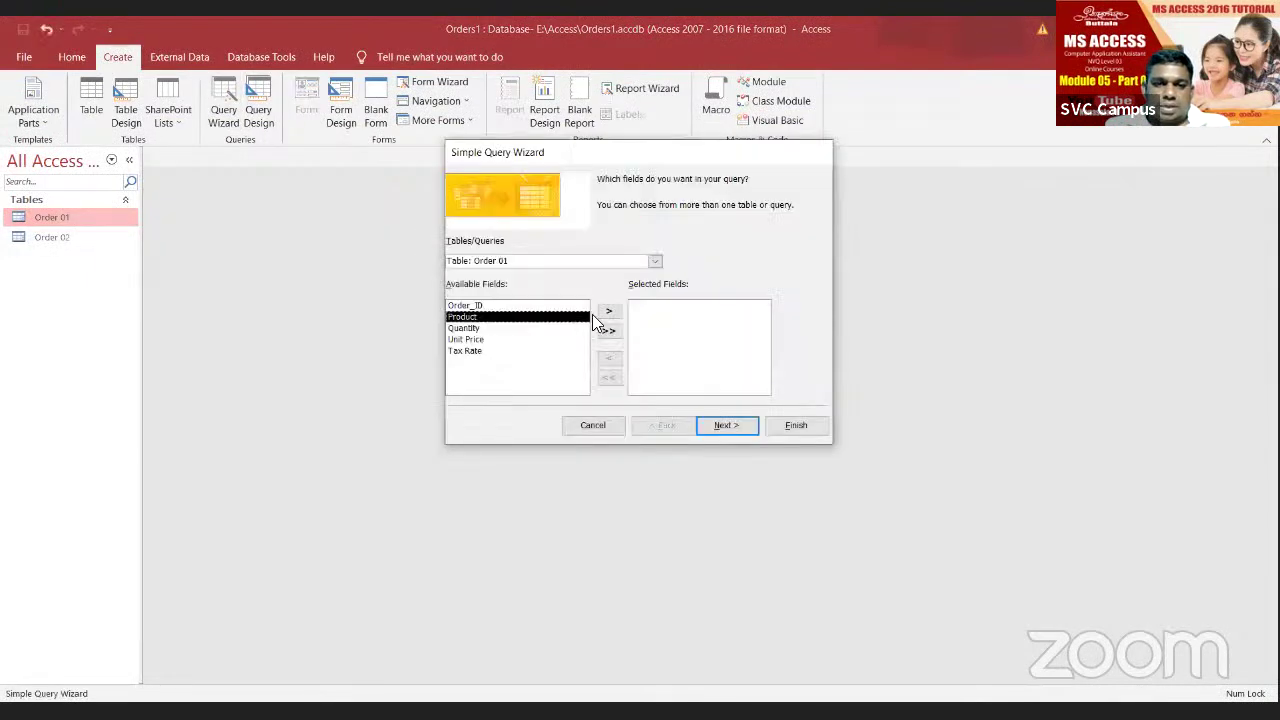
{"action": "left_click", "coordinate": [610, 316]}
{"action": "left_click", "coordinate": [610, 316]}
{"action": "left_click", "coordinate": [610, 316]}
{"action": "left_click", "coordinate": [610, 316]}
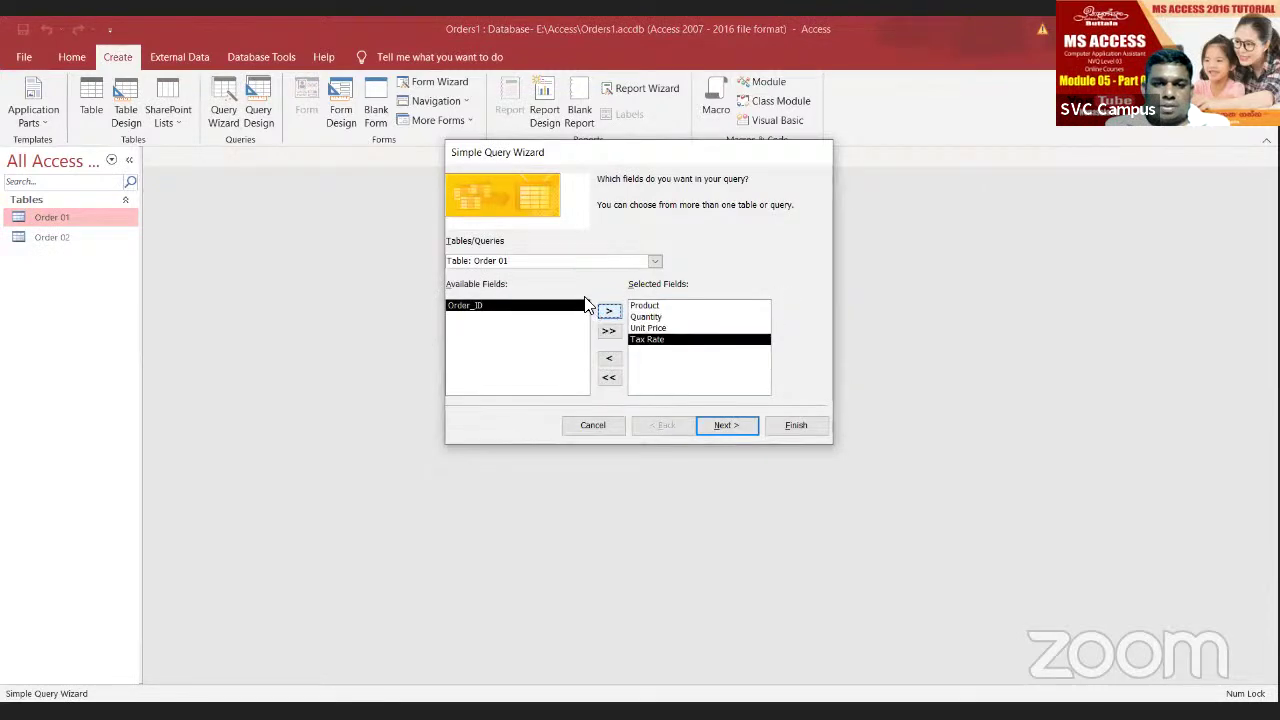
Step: Add the EXT_Price and With_Tax fields from table Order 02 to the wizard's selected fields
{"action": "left_click", "coordinate": [656, 261]}
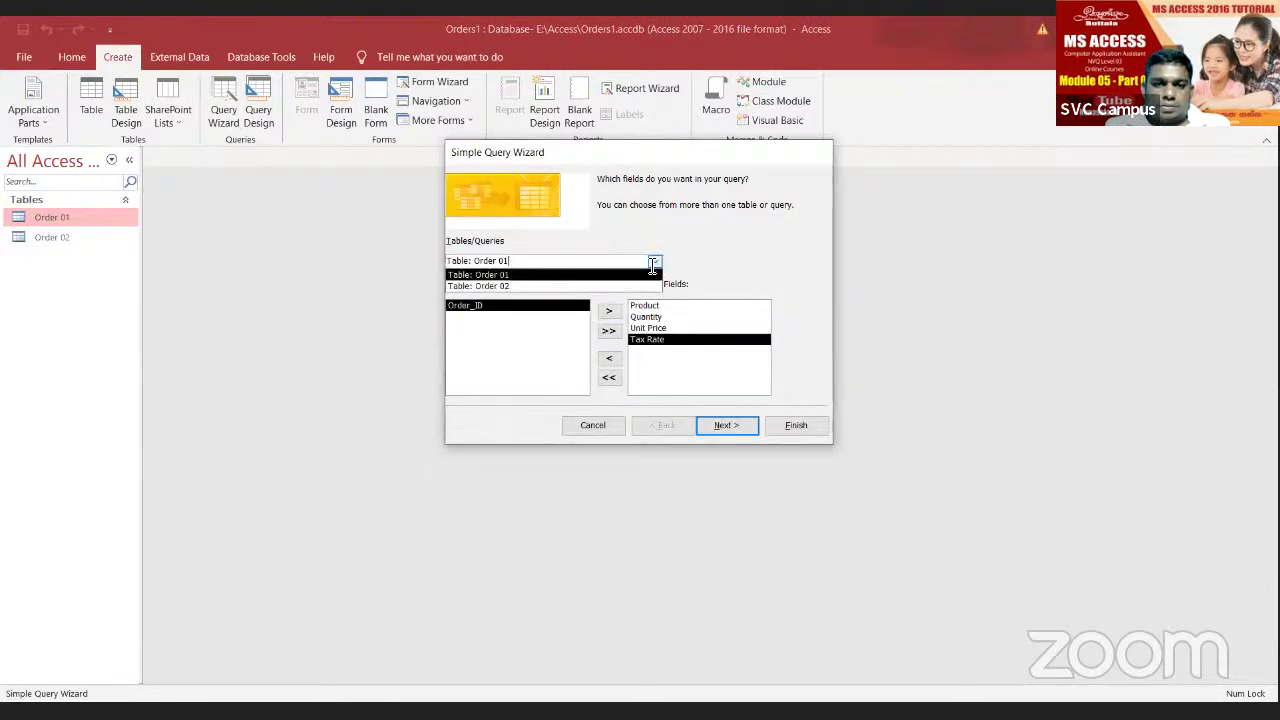
{"action": "left_click", "coordinate": [580, 283]}
{"action": "left_click", "coordinate": [528, 331]}
{"action": "left_click", "coordinate": [530, 318]}
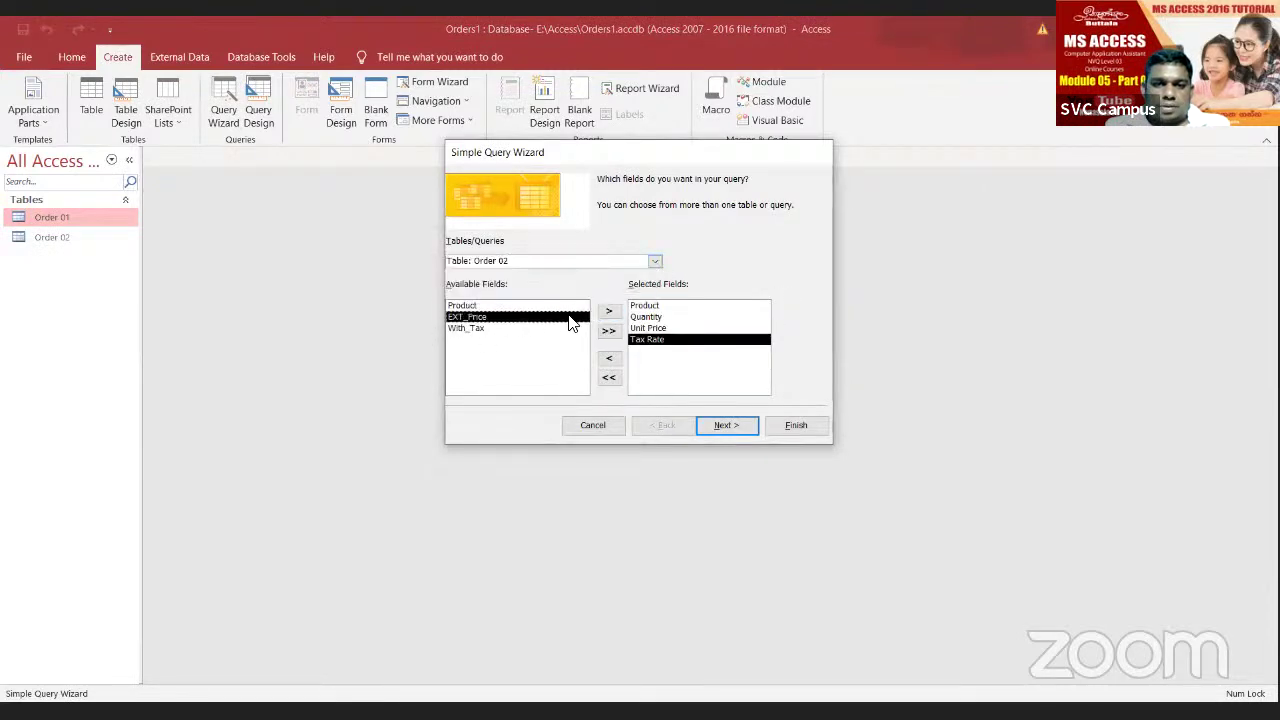
{"action": "left_click", "coordinate": [608, 312]}
{"action": "left_click", "coordinate": [607, 314]}
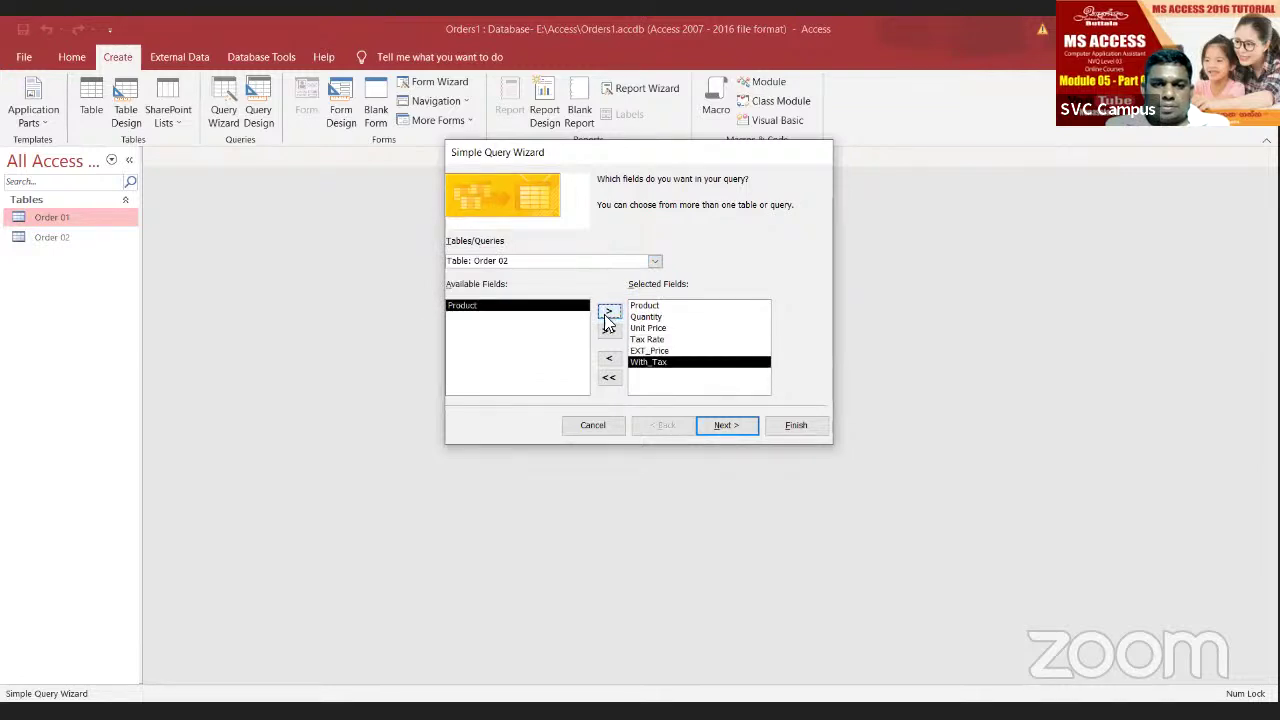
Step: Finish the query wizard with the default title and the option to open the query to view information
{"action": "left_click", "coordinate": [706, 424]}
{"action": "left_click", "coordinate": [696, 430]}
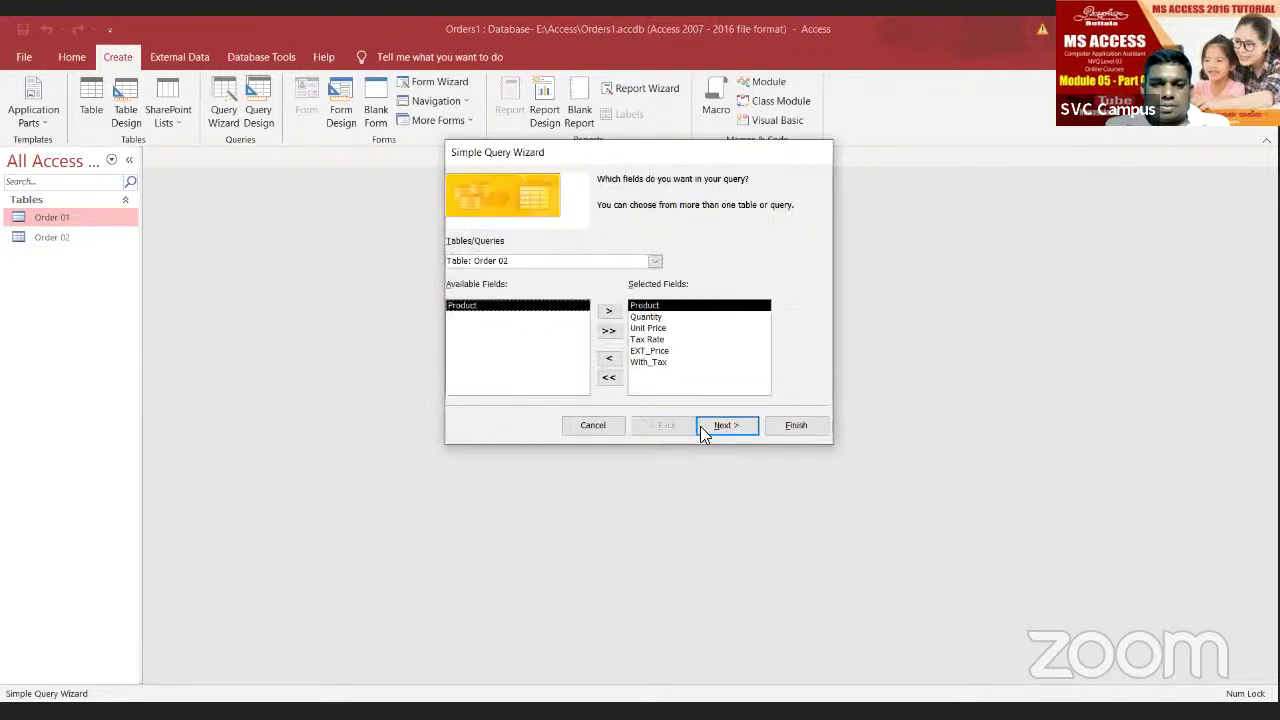
{"action": "left_click", "coordinate": [712, 425]}
{"action": "left_click", "coordinate": [730, 425]}
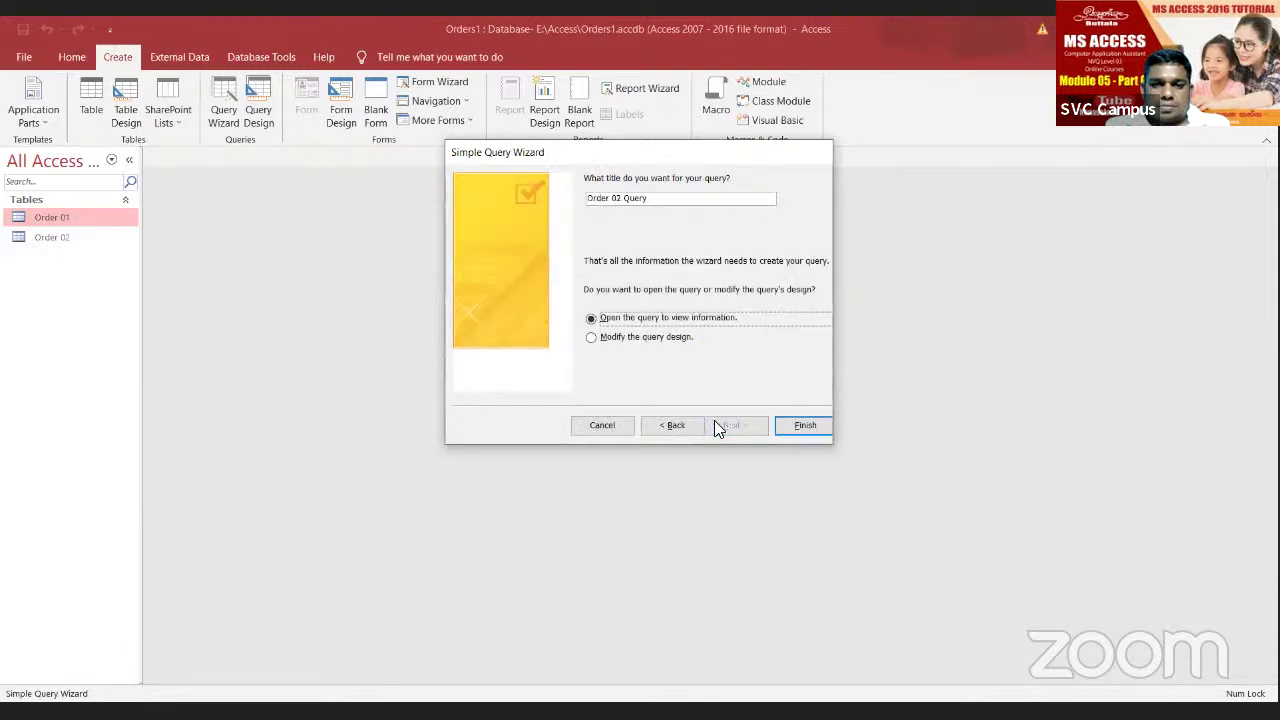
{"action": "left_click", "coordinate": [800, 425]}
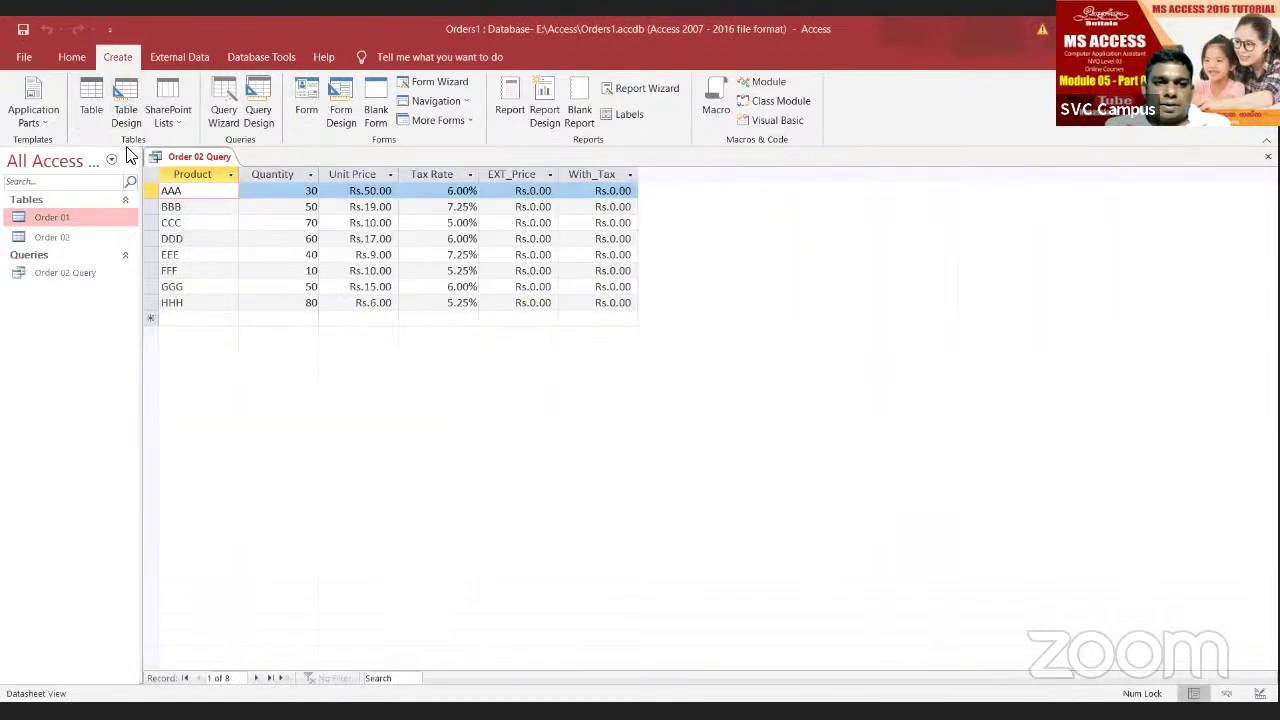
Step: Open Order 02 Query in Design View
{"action": "left_click", "coordinate": [54, 270]}
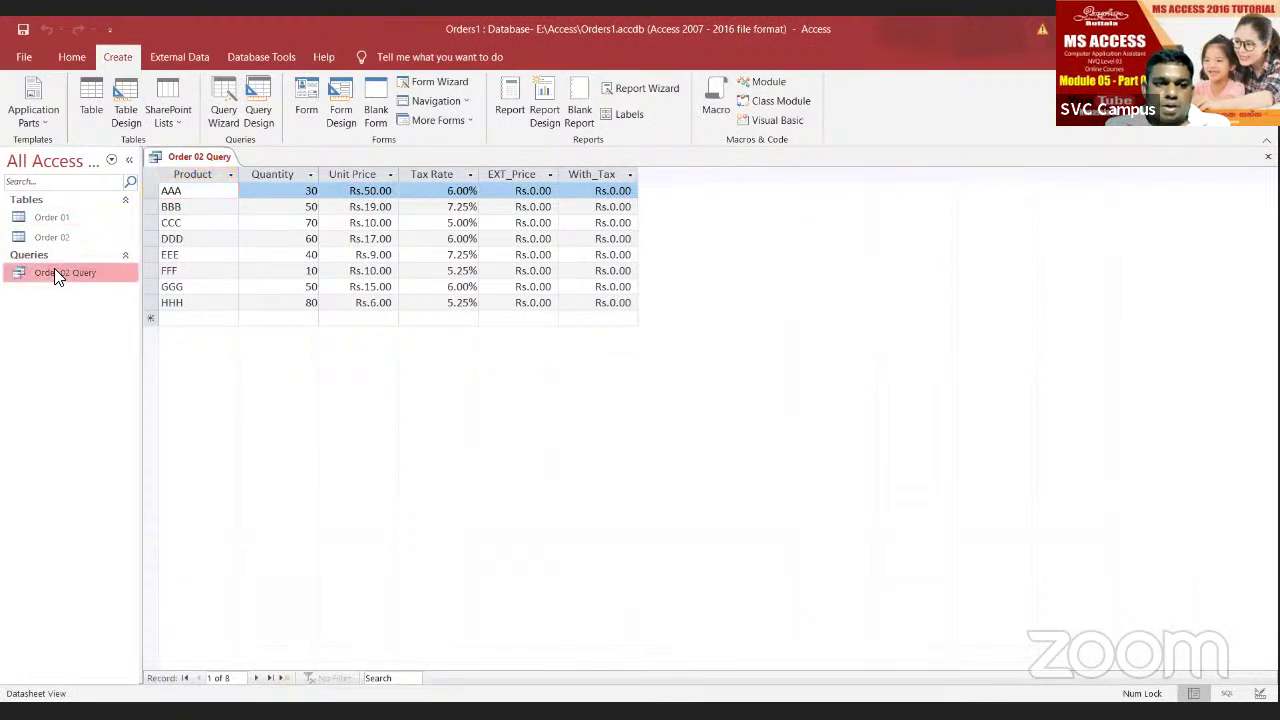
{"action": "right_click", "coordinate": [54, 269]}
{"action": "left_click", "coordinate": [118, 304]}
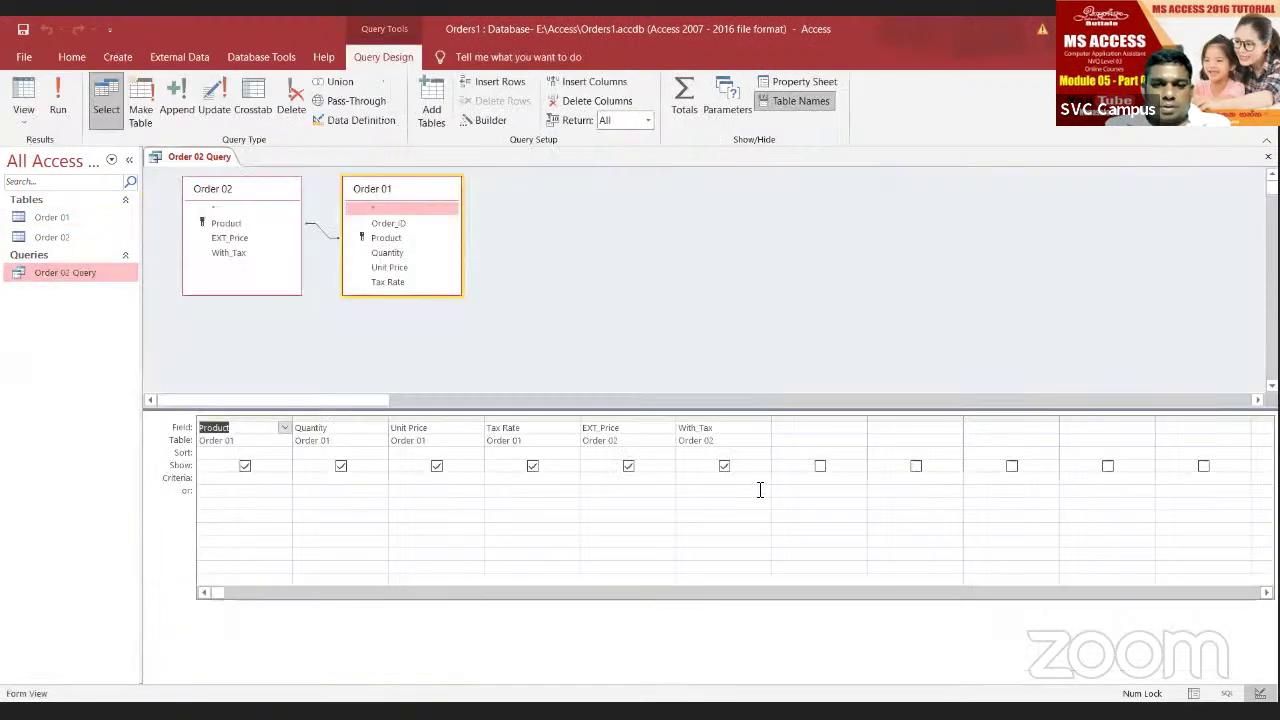
Step: Define the query's EXT_Price column in the Expression Builder as EXT_Price: [Product] * [Quantity]
{"action": "left_click_drag", "start_coordinate": [610, 430], "coordinate": [576, 428]}
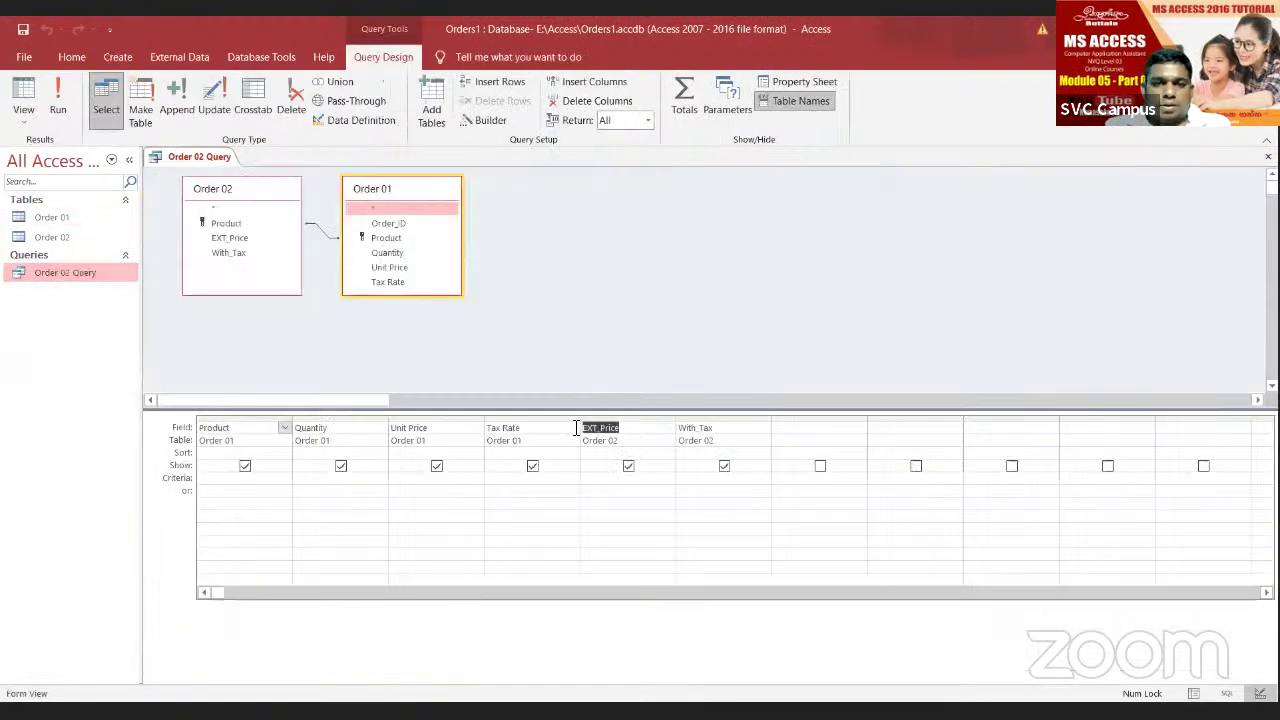
{"action": "left_click", "coordinate": [481, 126]}
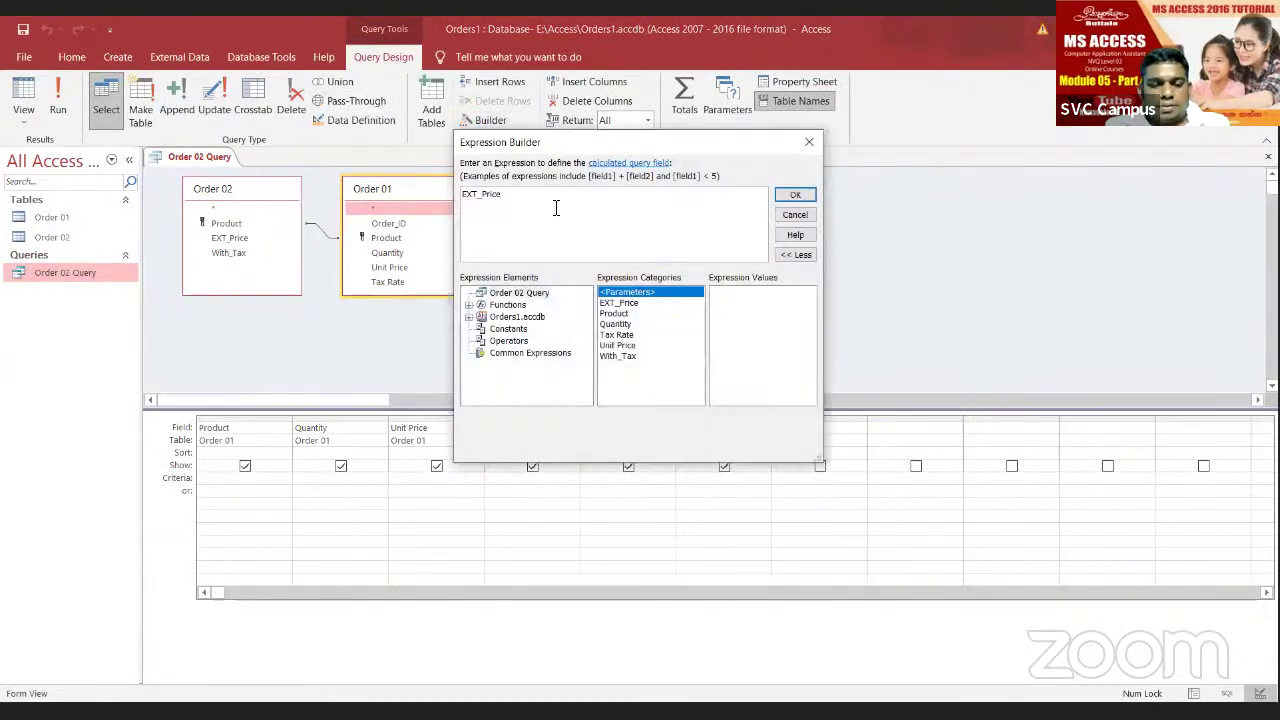
{"action": "type", "text": ":"}
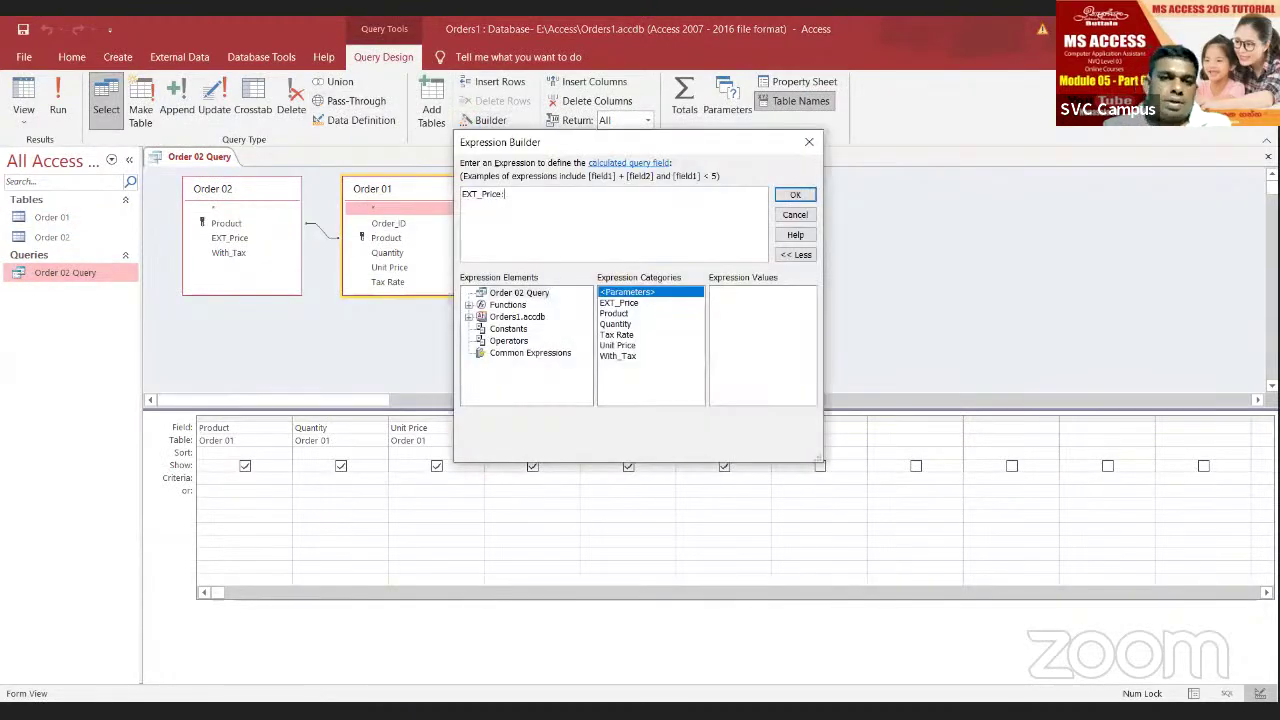
{"action": "double_click", "coordinate": [614, 313]}
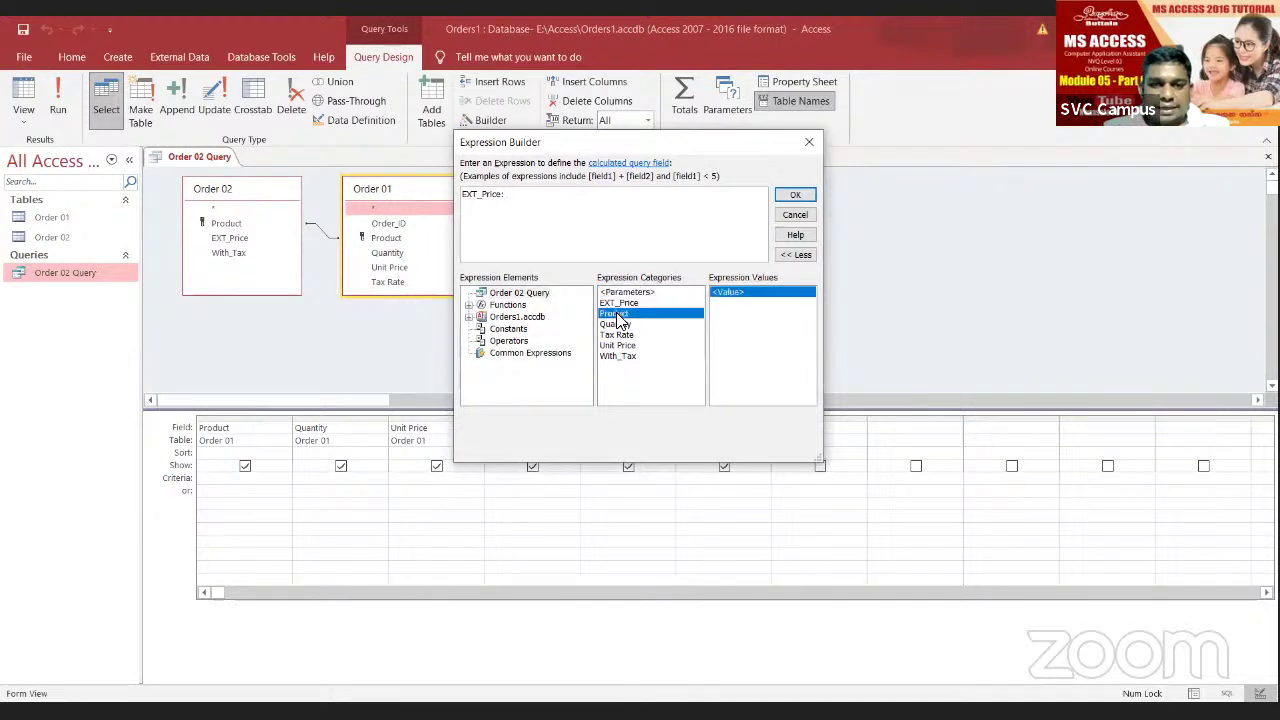
{"action": "double_click", "coordinate": [518, 194]}
{"action": "key", "text": "Delete"}
{"action": "key", "text": "Delete"}
{"action": "type", "text": "*"}
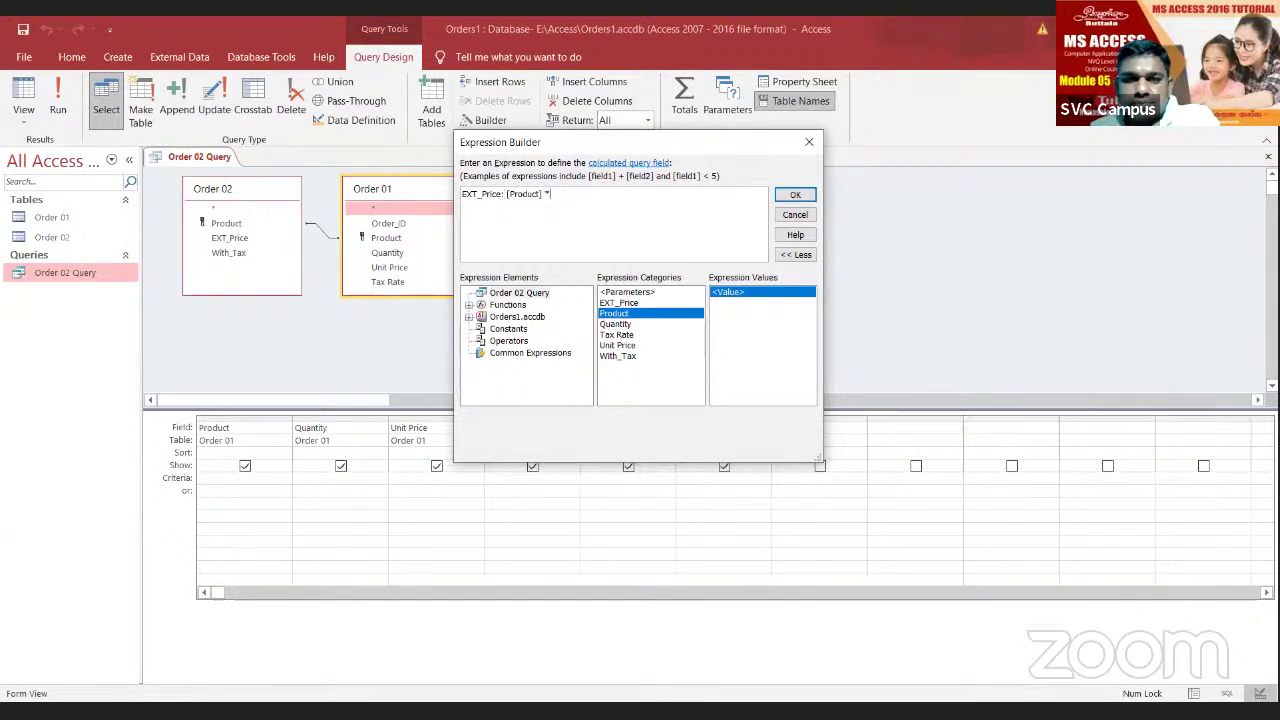
{"action": "left_click", "coordinate": [617, 325]}
{"action": "double_click", "coordinate": [619, 326]}
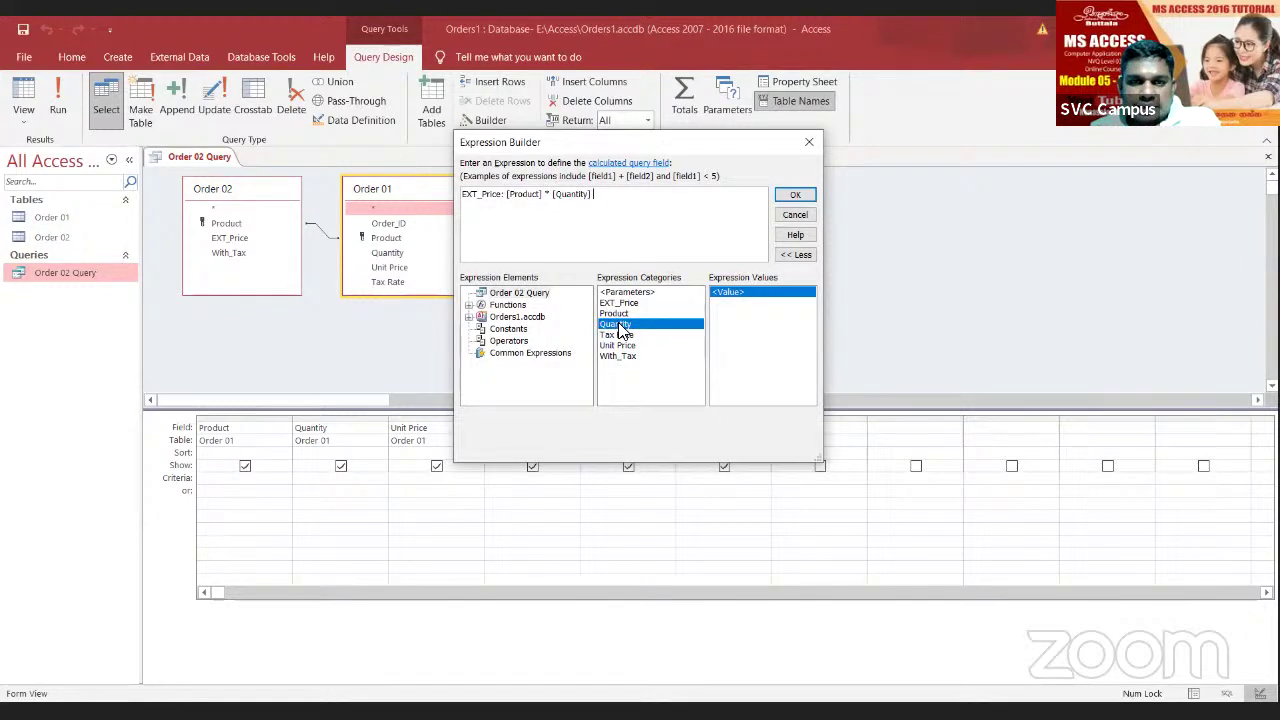
{"action": "left_click", "coordinate": [791, 196]}
{"action": "key", "text": "Tab"}
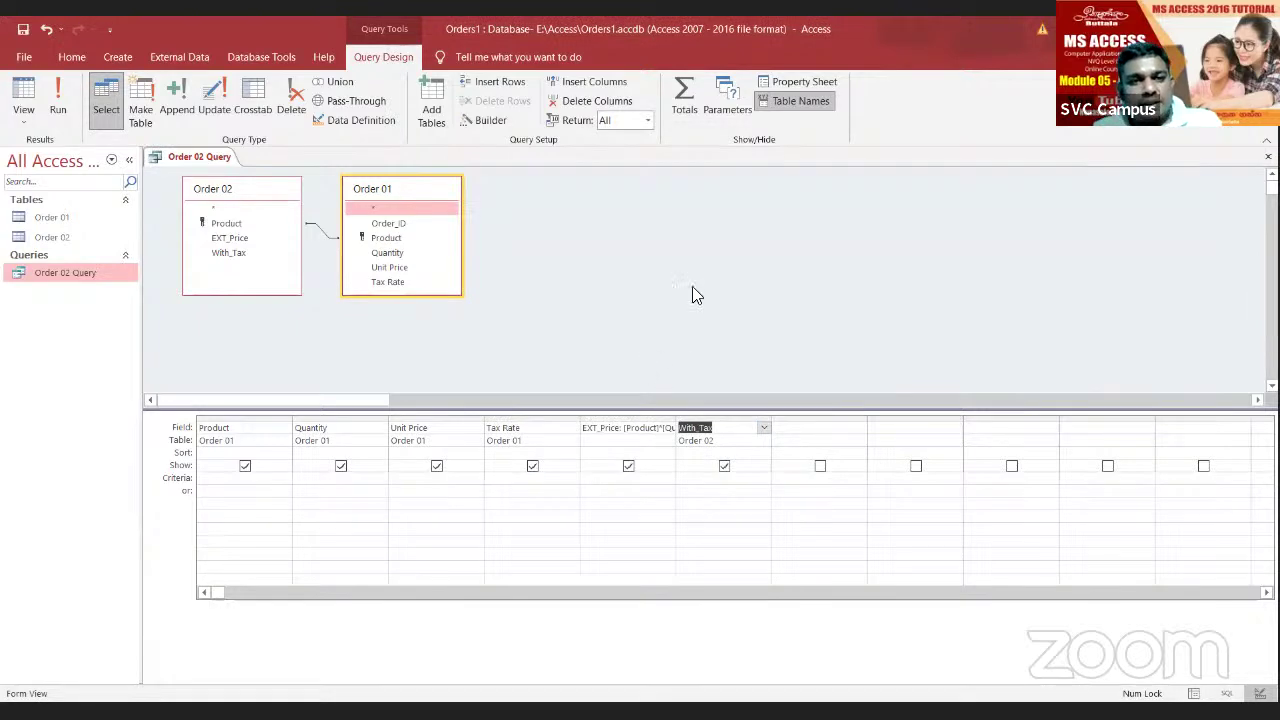
Step: Start the With_Tax column's expression in the Expression Builder as With_Tax: [EXT_Price] * [EXT_Price], without the «Expr» placeholder
{"action": "left_click", "coordinate": [493, 124]}
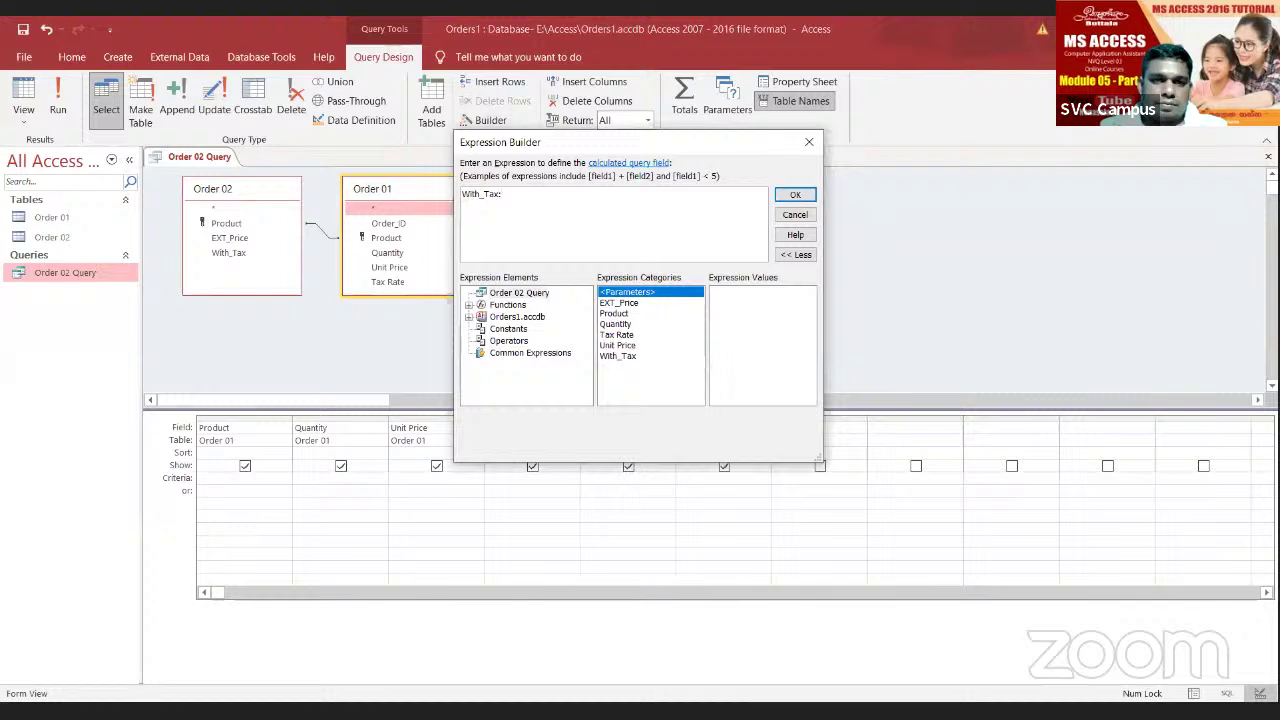
{"action": "double_click", "coordinate": [622, 303]}
{"action": "key", "text": "BackSpace"}
{"action": "key", "text": "BackSpace"}
{"action": "key", "text": "BackSpace"}
{"action": "key", "text": "BackSpace"}
{"action": "key", "text": "BackSpace"}
{"action": "key", "text": "BackSpace"}
{"action": "key", "text": "BackSpace"}
{"action": "left_click", "coordinate": [558, 194]}
{"action": "type", "text": "*"}
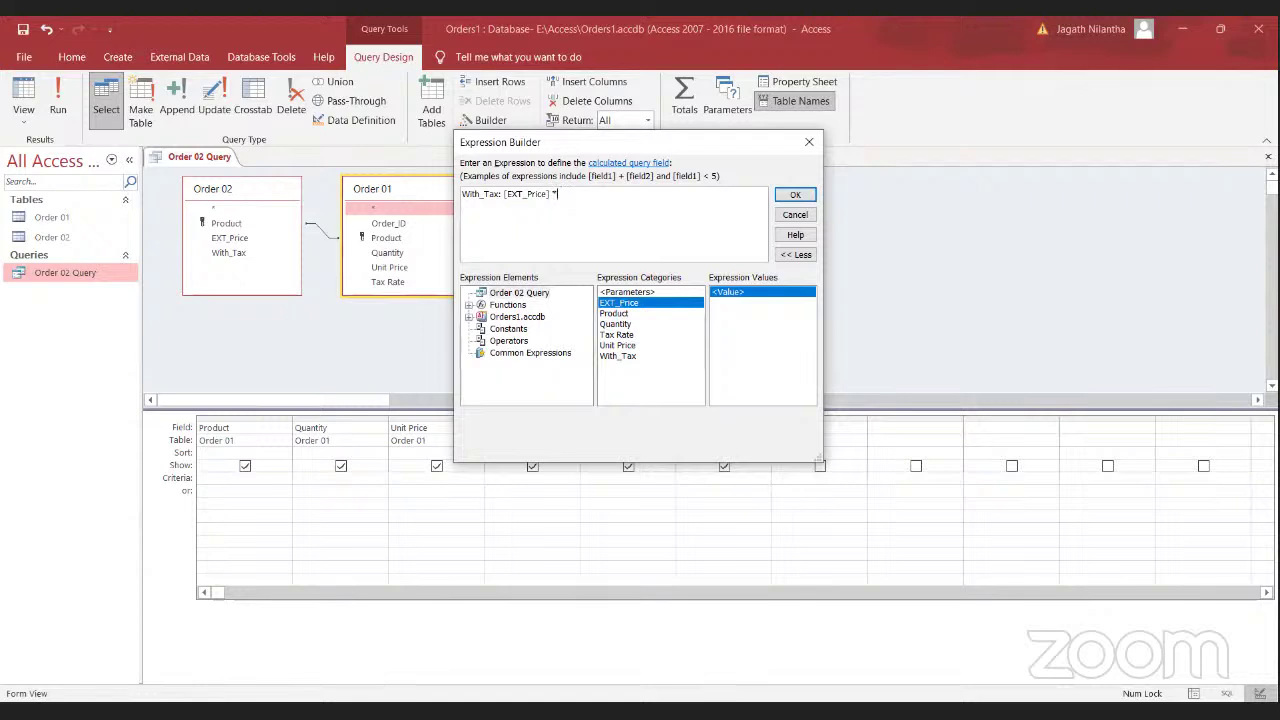
{"action": "double_click", "coordinate": [617, 304]}
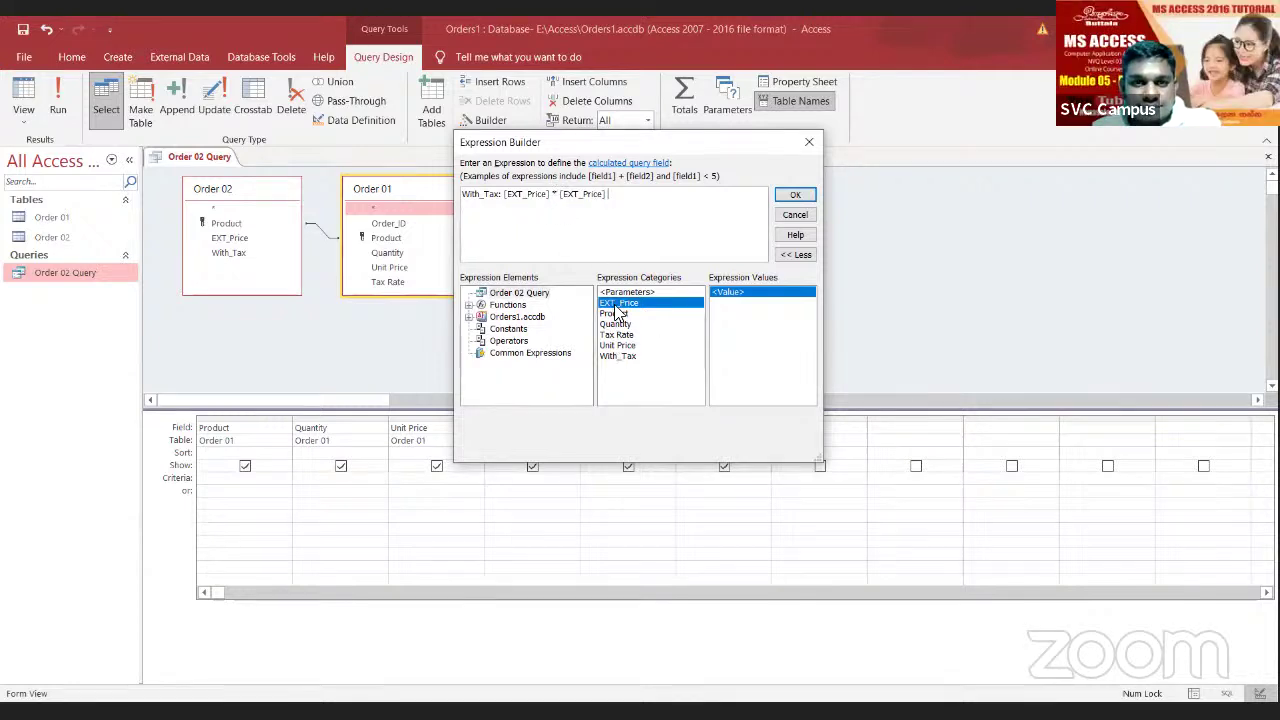
Step: Replace the operator between the two EXT_Price fields with + and append * [Tax Rate] to the With_Tax expression
{"action": "left_click", "coordinate": [558, 195]}
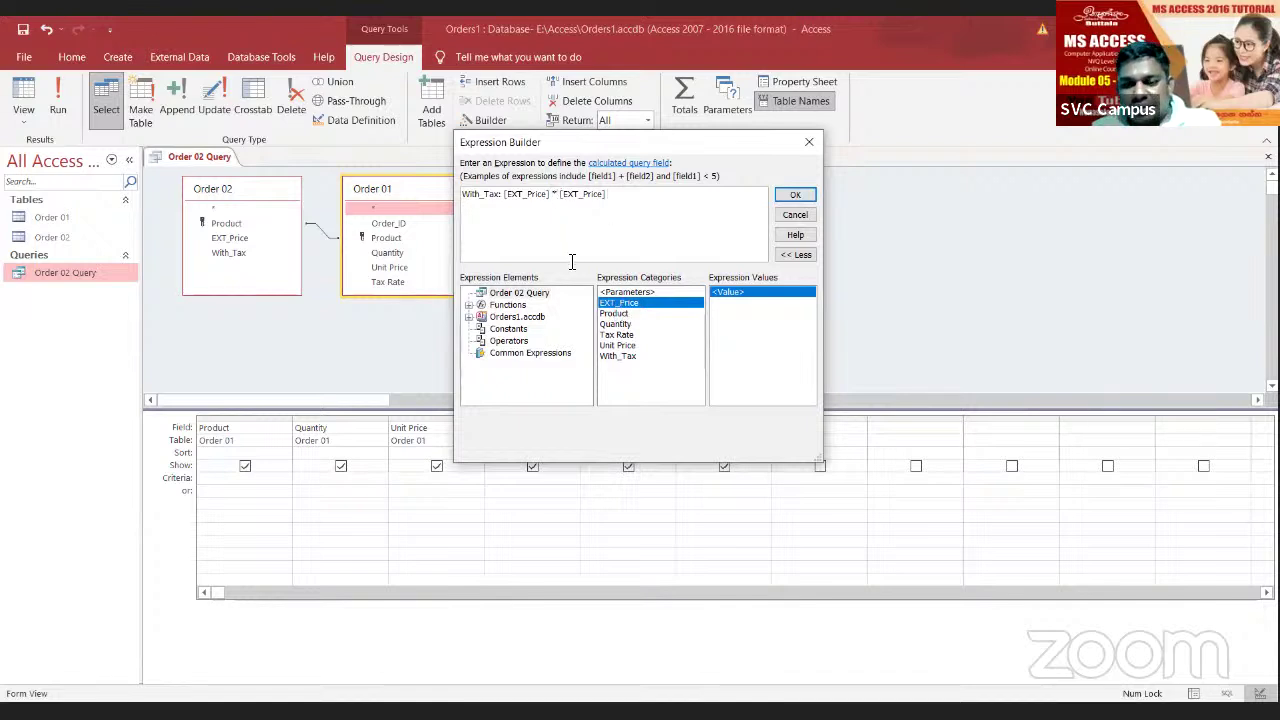
{"action": "key", "text": "BackSpace"}
{"action": "type", "text": "+"}
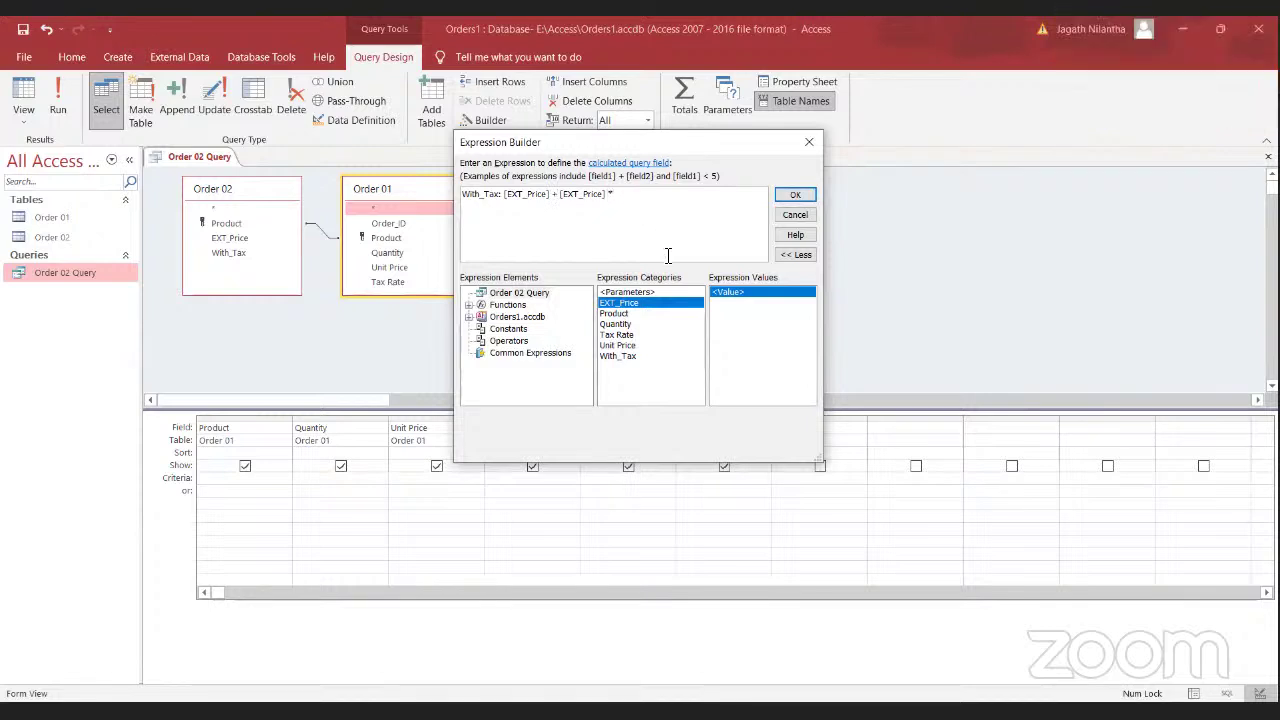
{"action": "double_click", "coordinate": [617, 335]}
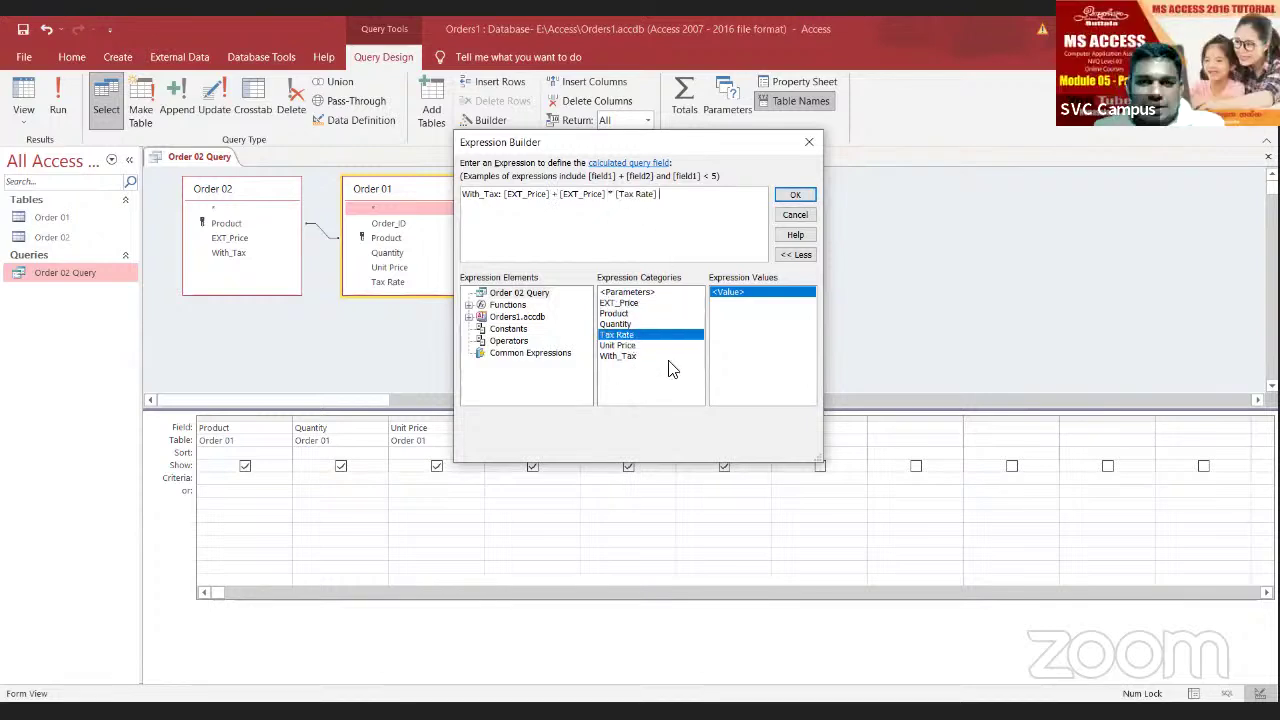
Step: Confirm the With_Tax expression and redefine the EXT_Price column in the Expression Builder as EXT_Price: [Quantity]* [Unit Price]
{"action": "left_click", "coordinate": [795, 195]}
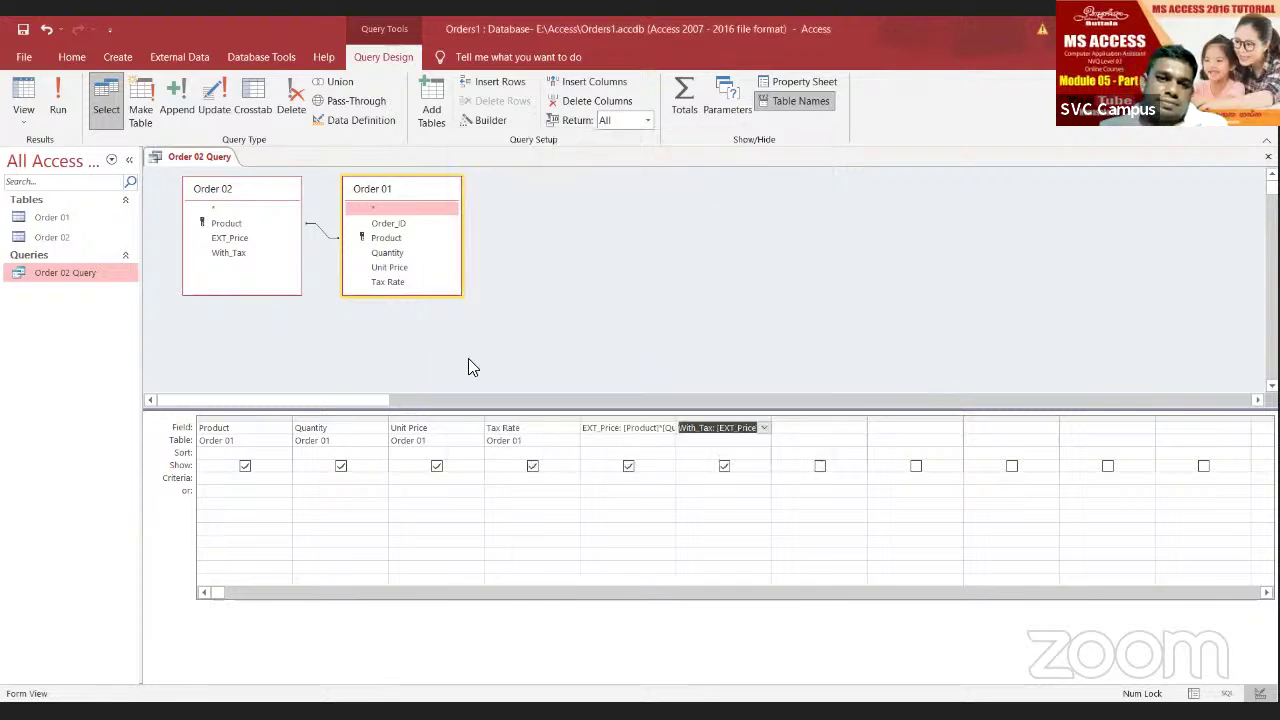
{"action": "left_click", "coordinate": [626, 430]}
{"action": "left_click", "coordinate": [470, 122]}
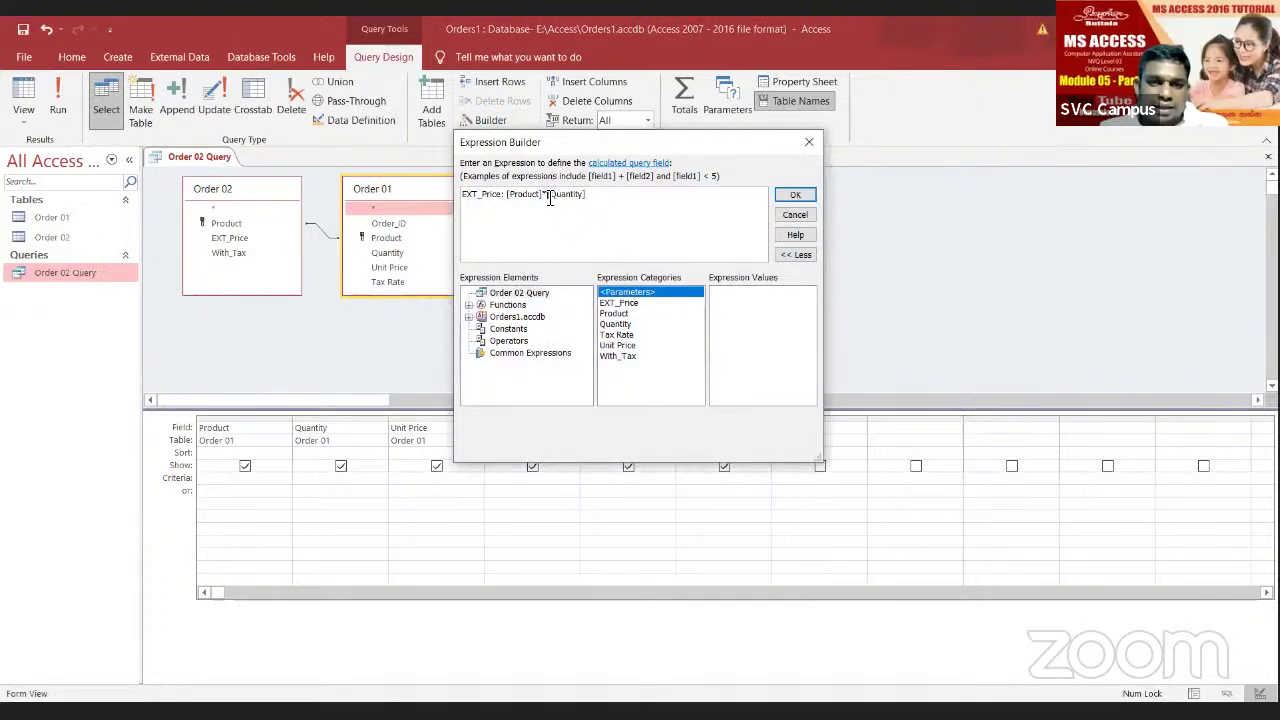
{"action": "left_click_drag", "start_coordinate": [547, 194], "coordinate": [511, 194]}
{"action": "type", "text": "["}
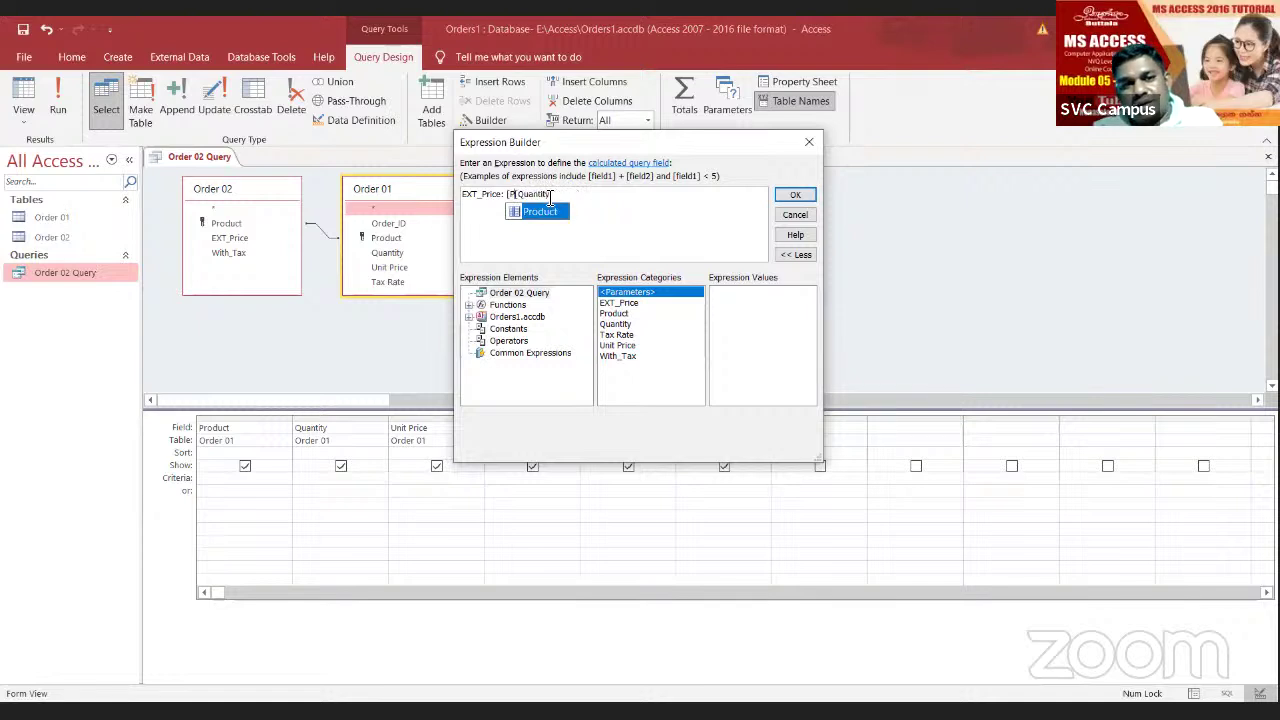
{"action": "key", "text": "BackSpace"}
{"action": "type", "text": "*"}
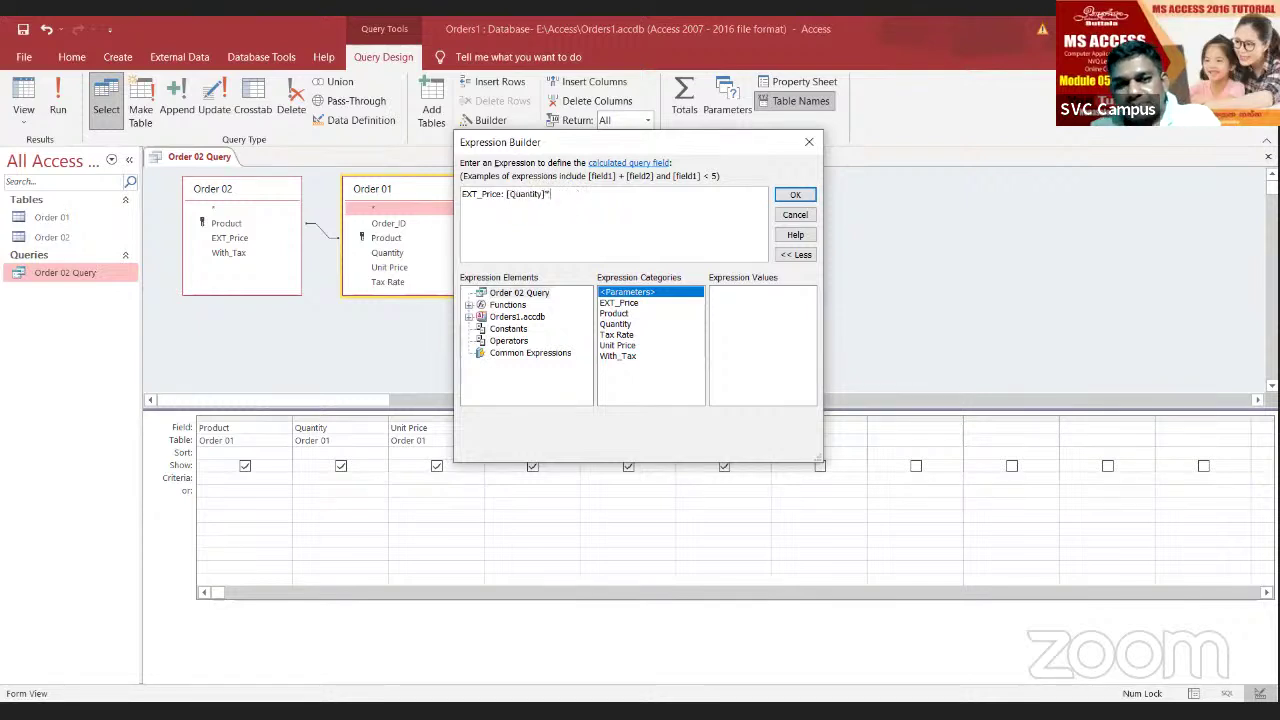
{"action": "left_click", "coordinate": [616, 346]}
{"action": "double_click", "coordinate": [616, 346]}
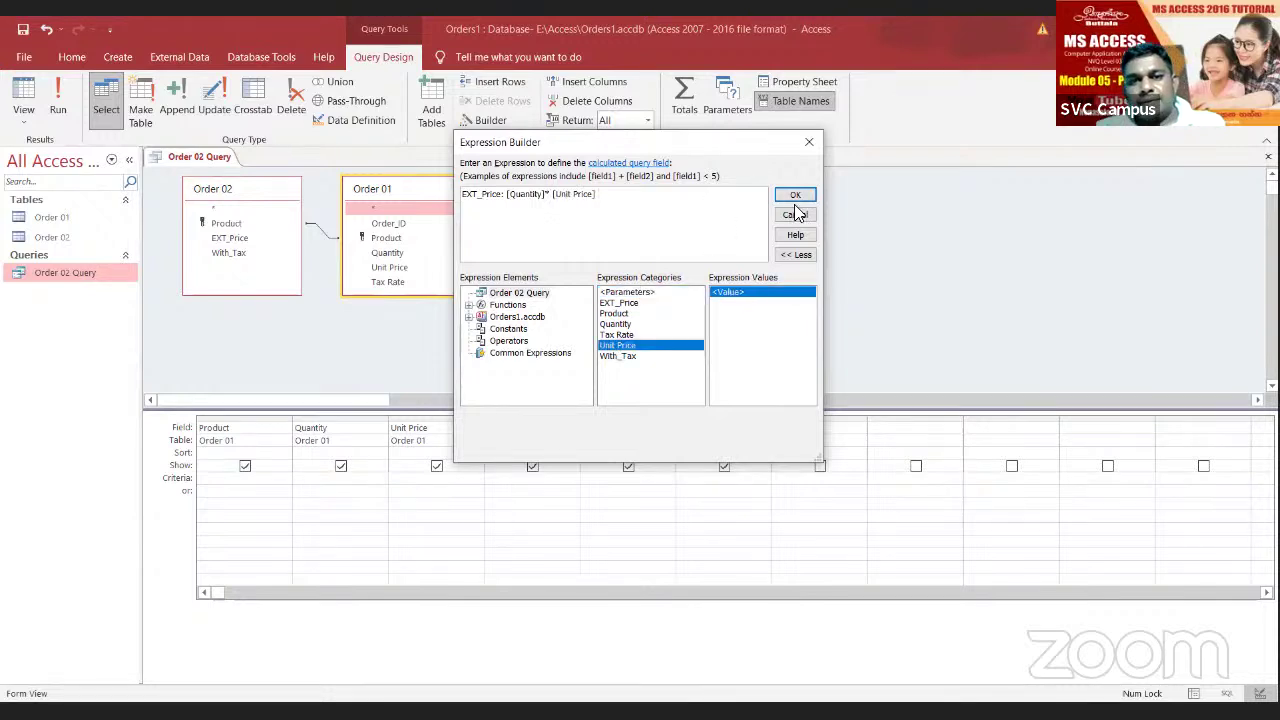
{"action": "key", "text": "Return"}
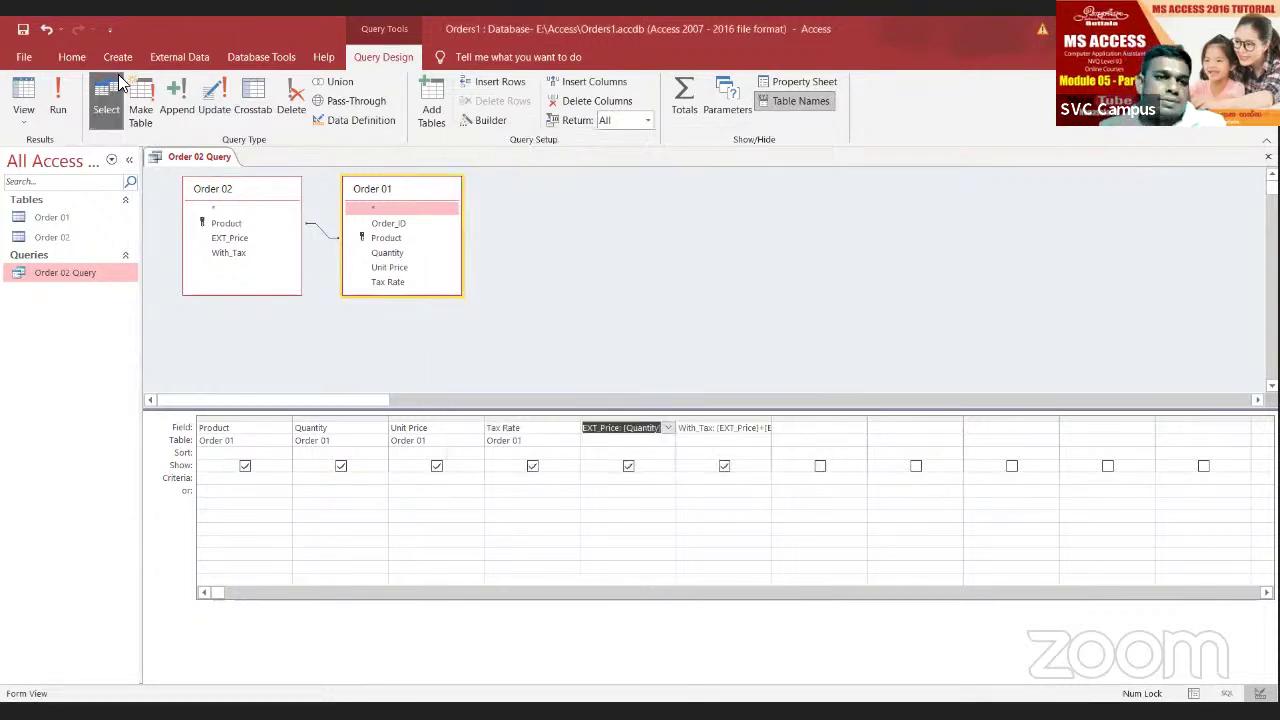
Step: Run Order 02 Query and close it, saving the changes to its design
{"action": "left_click", "coordinate": [58, 100]}
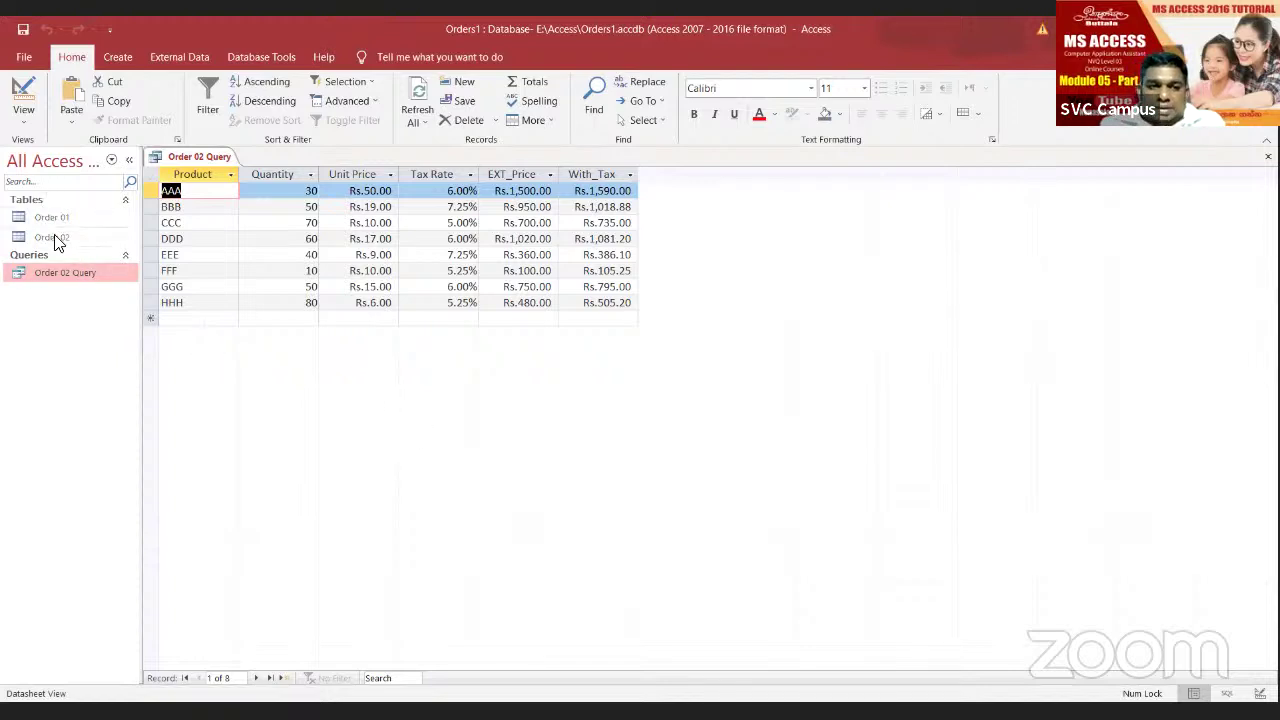
{"action": "left_click", "coordinate": [64, 272]}
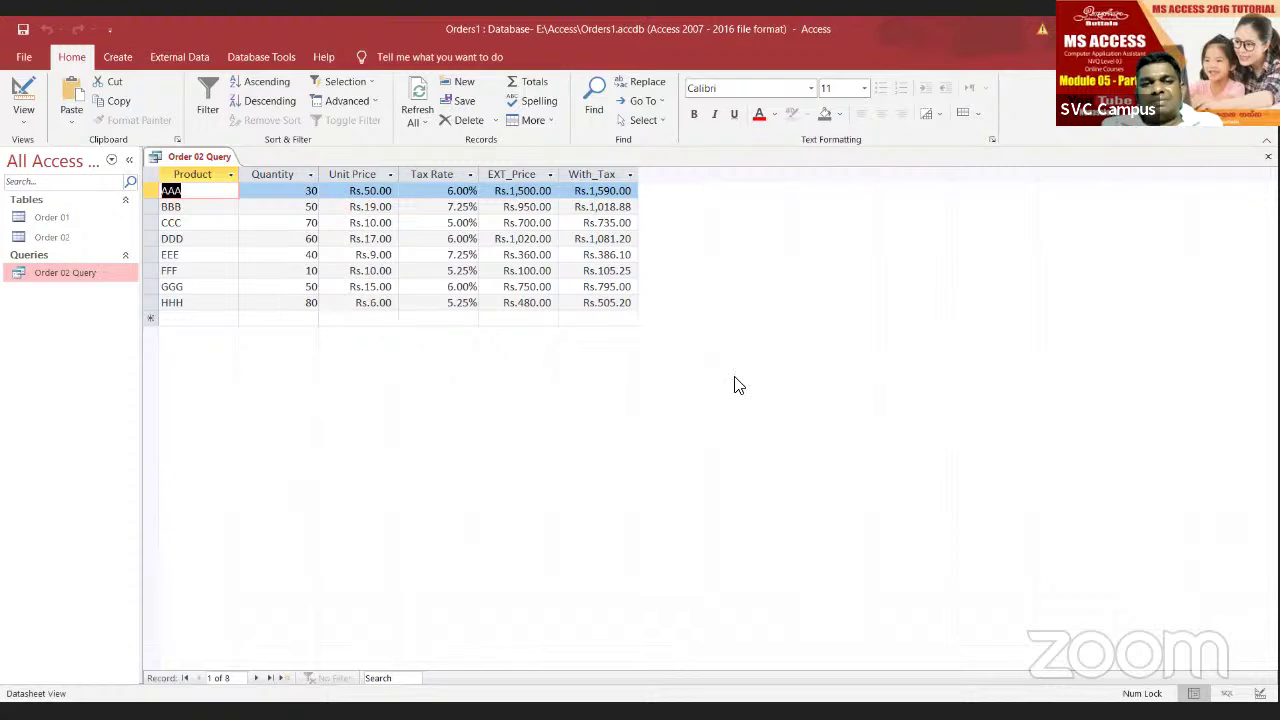
{"action": "left_click", "coordinate": [1268, 156]}
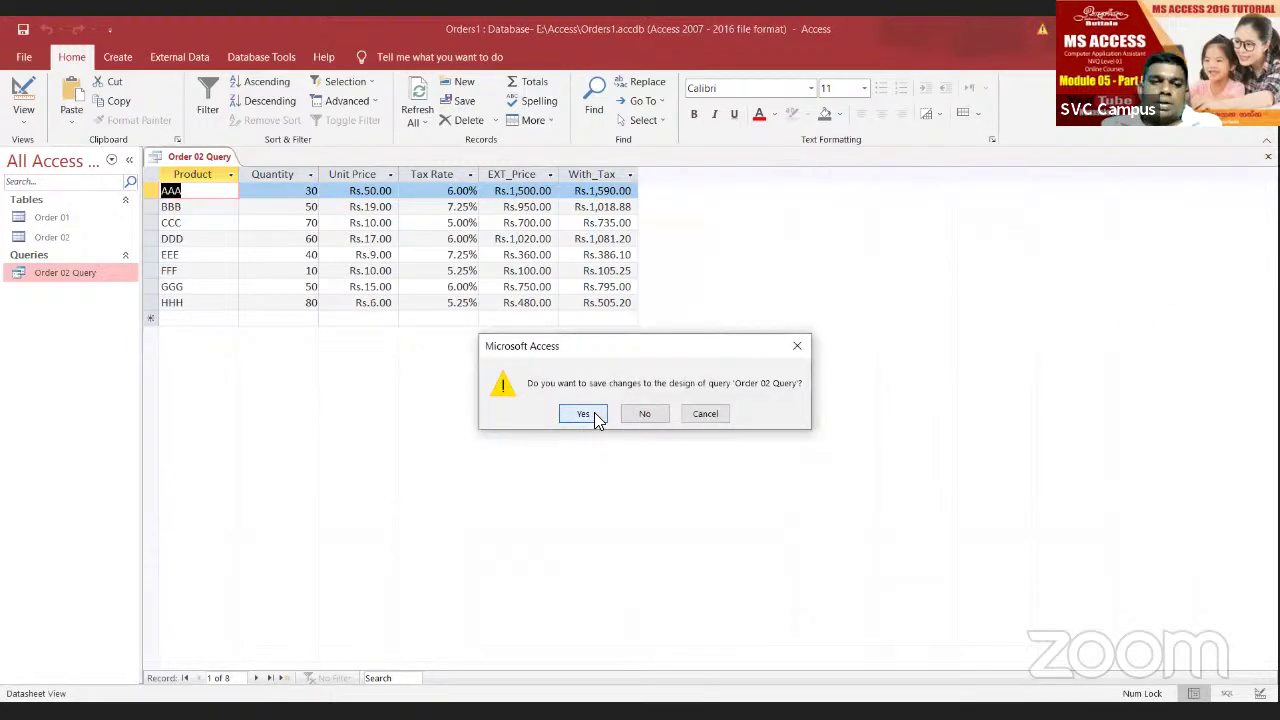
{"action": "left_click", "coordinate": [592, 416]}
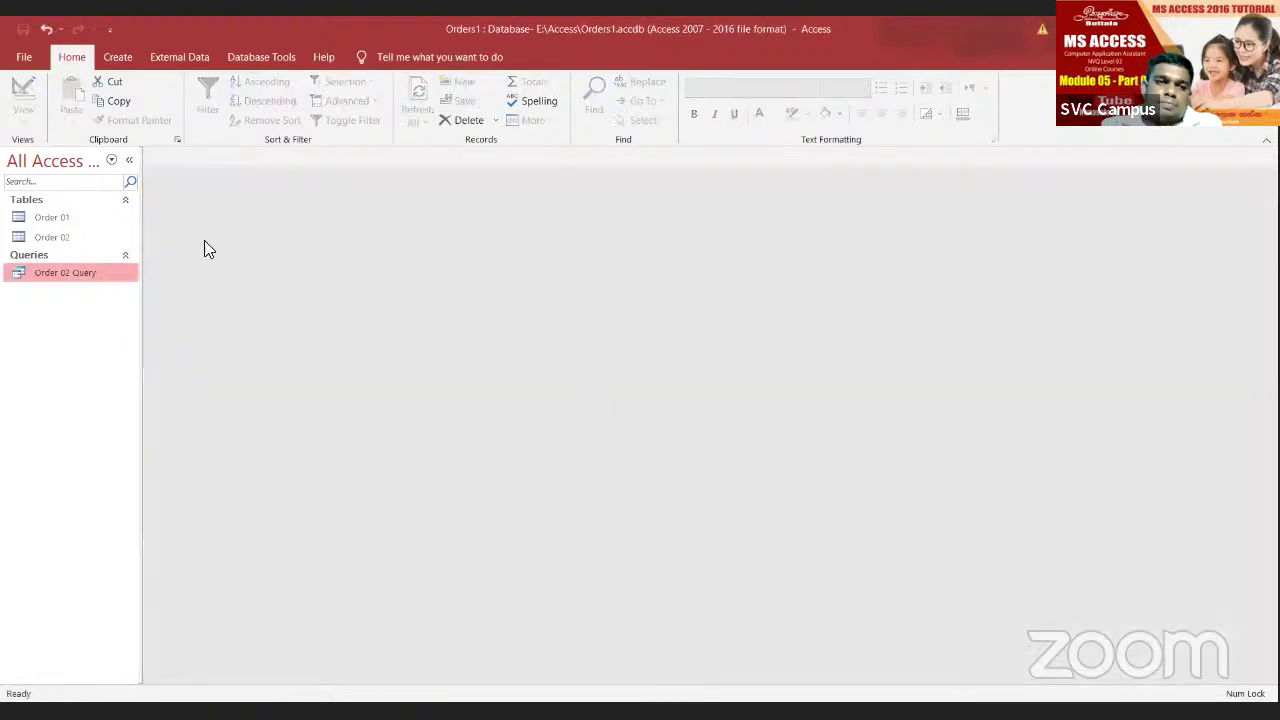
Step: Create a form with the Form Wizard from all Order 02 Query fields, keeping the default title and layout
{"action": "left_click", "coordinate": [118, 58]}
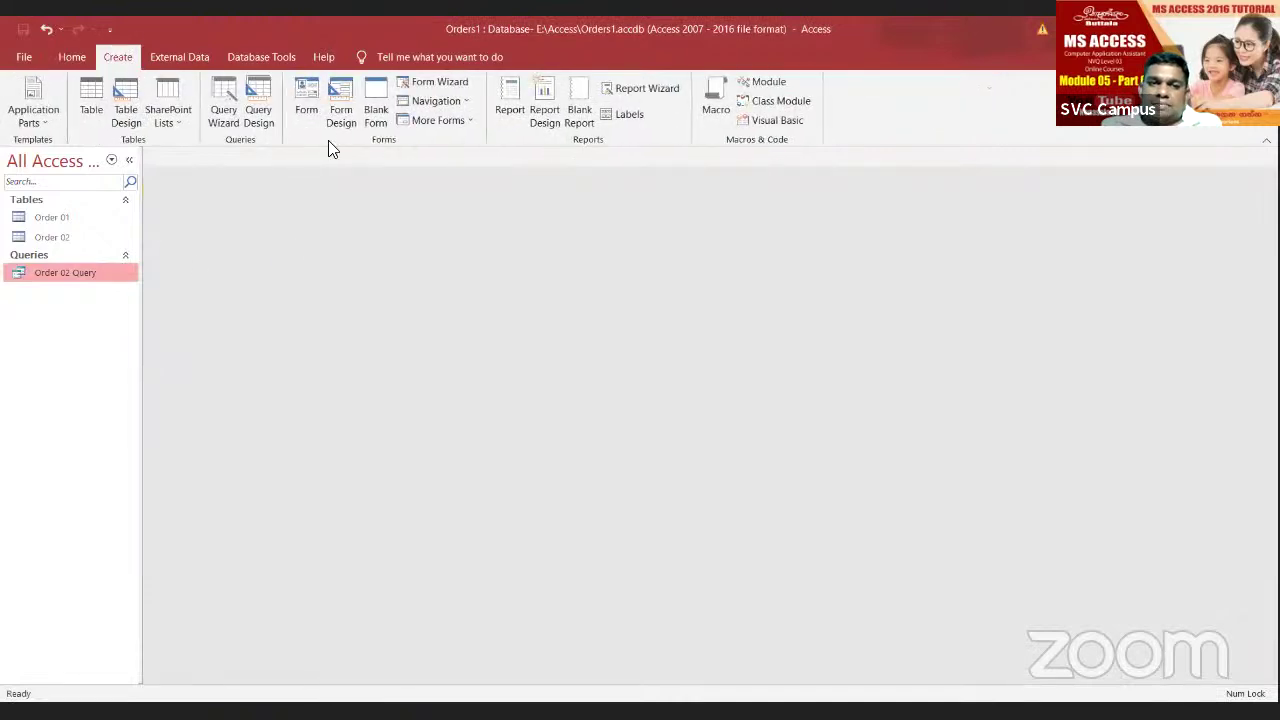
{"action": "left_click", "coordinate": [427, 88]}
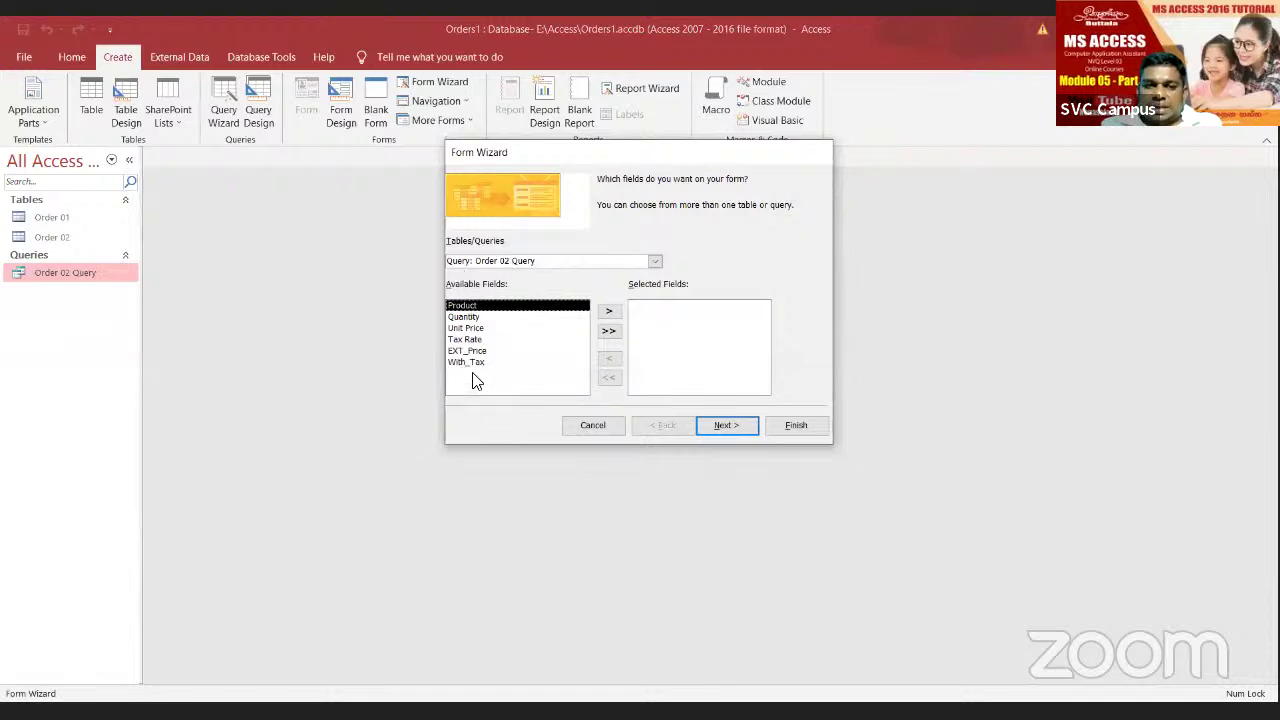
{"action": "left_click", "coordinate": [608, 333]}
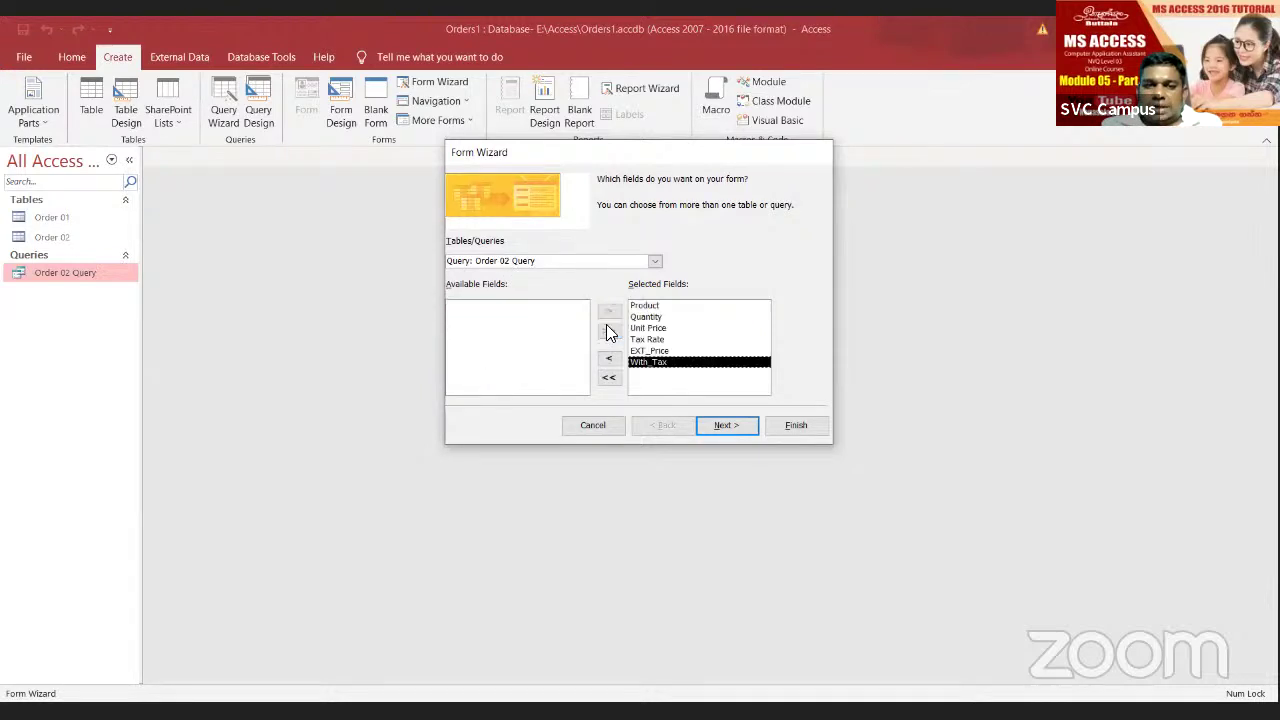
{"action": "left_click", "coordinate": [712, 427]}
{"action": "left_click", "coordinate": [714, 428]}
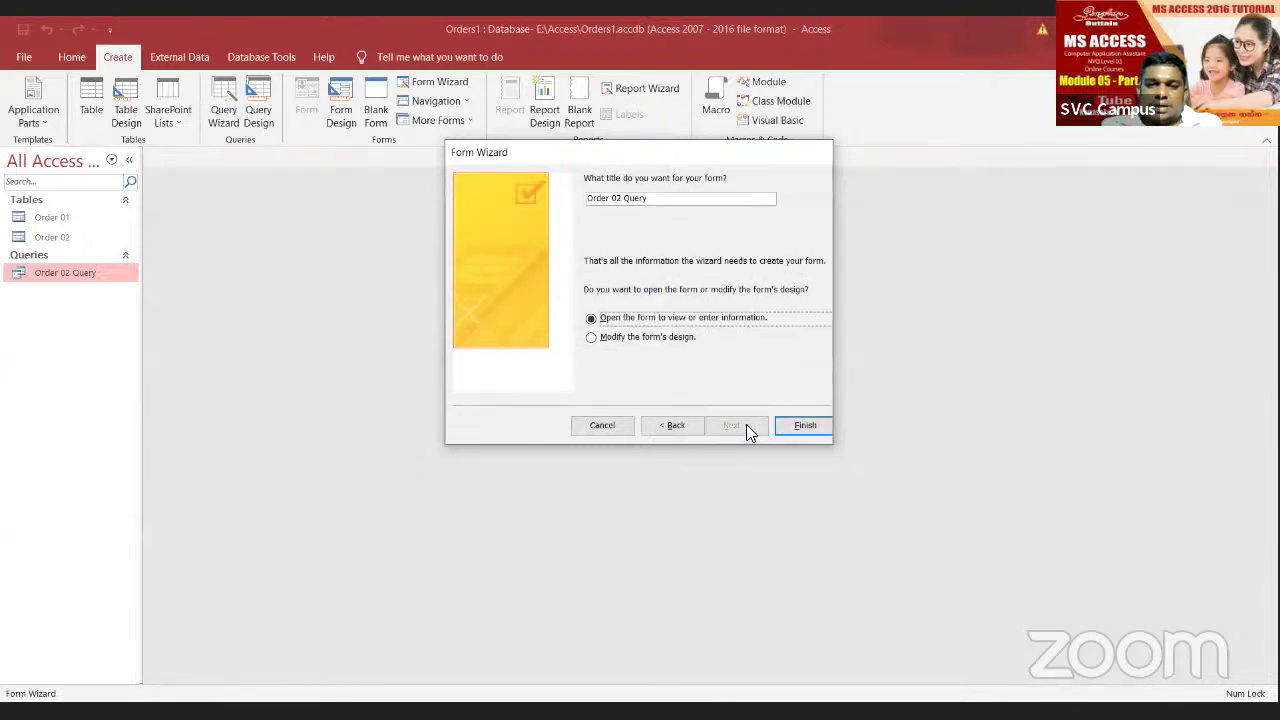
{"action": "left_click", "coordinate": [800, 432]}
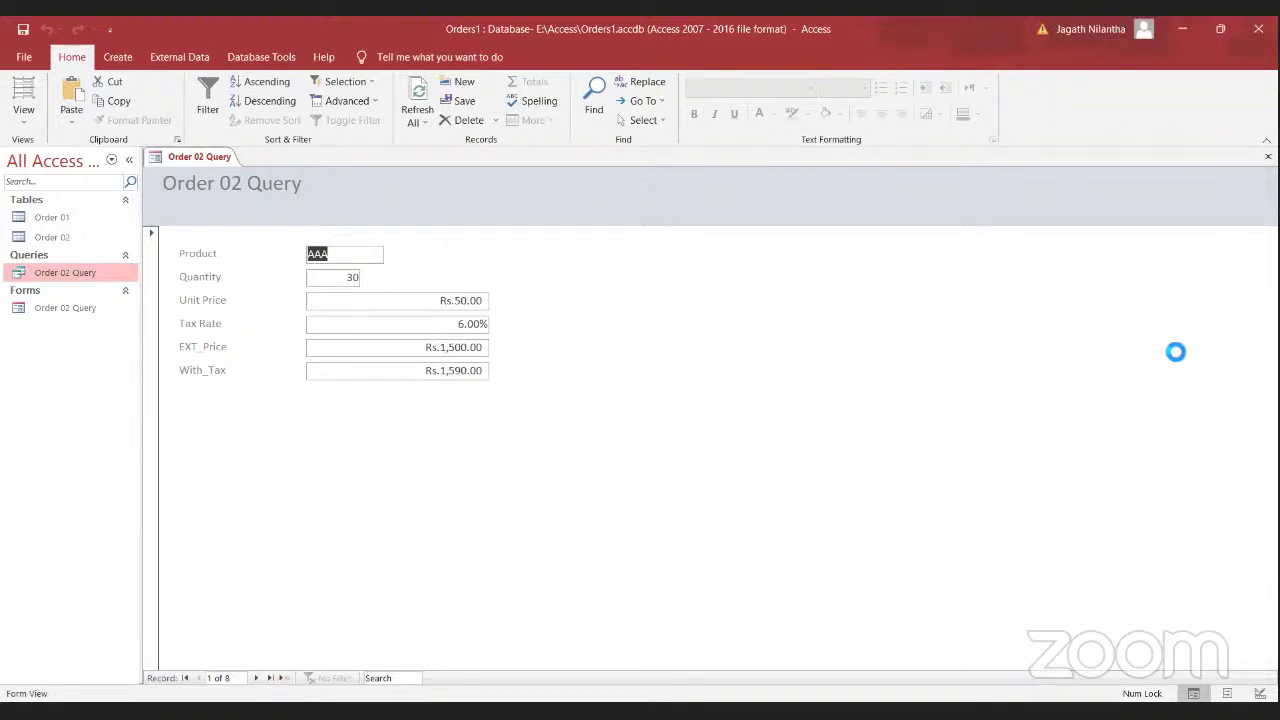
Step: Close the Order 02 Query form and delete it from the database
{"action": "left_click", "coordinate": [1268, 156]}
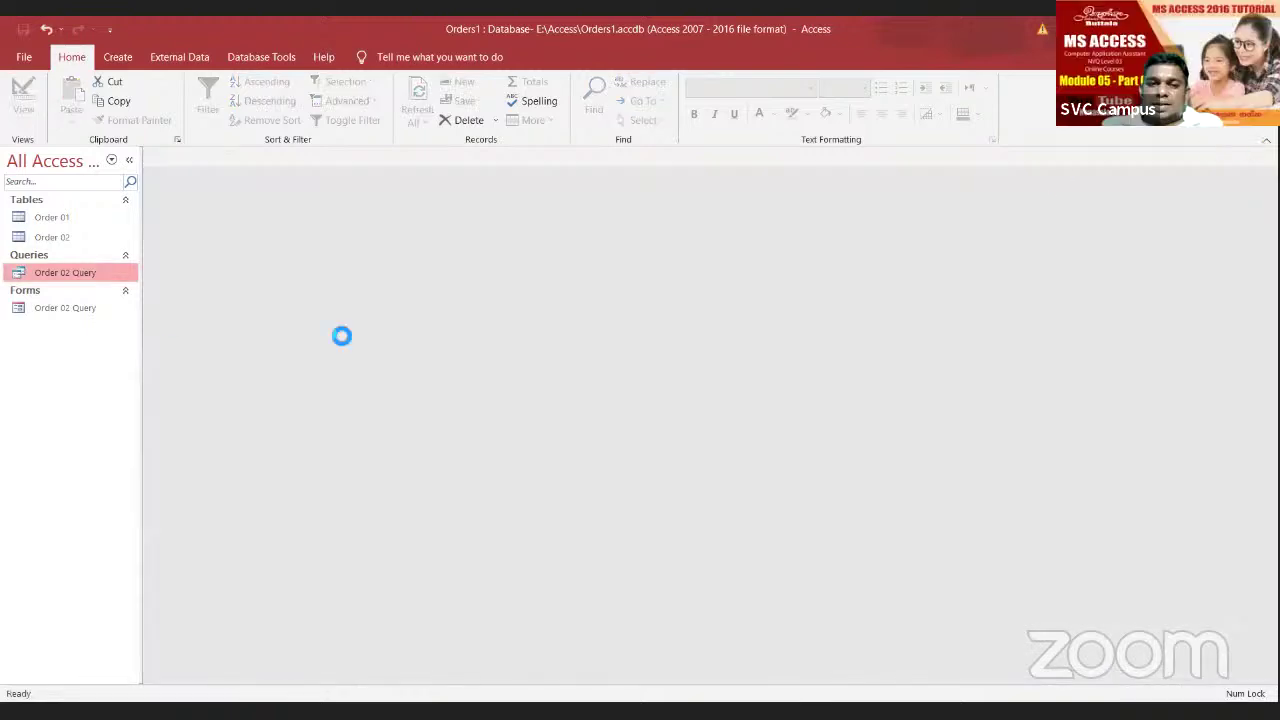
{"action": "left_click", "coordinate": [67, 308]}
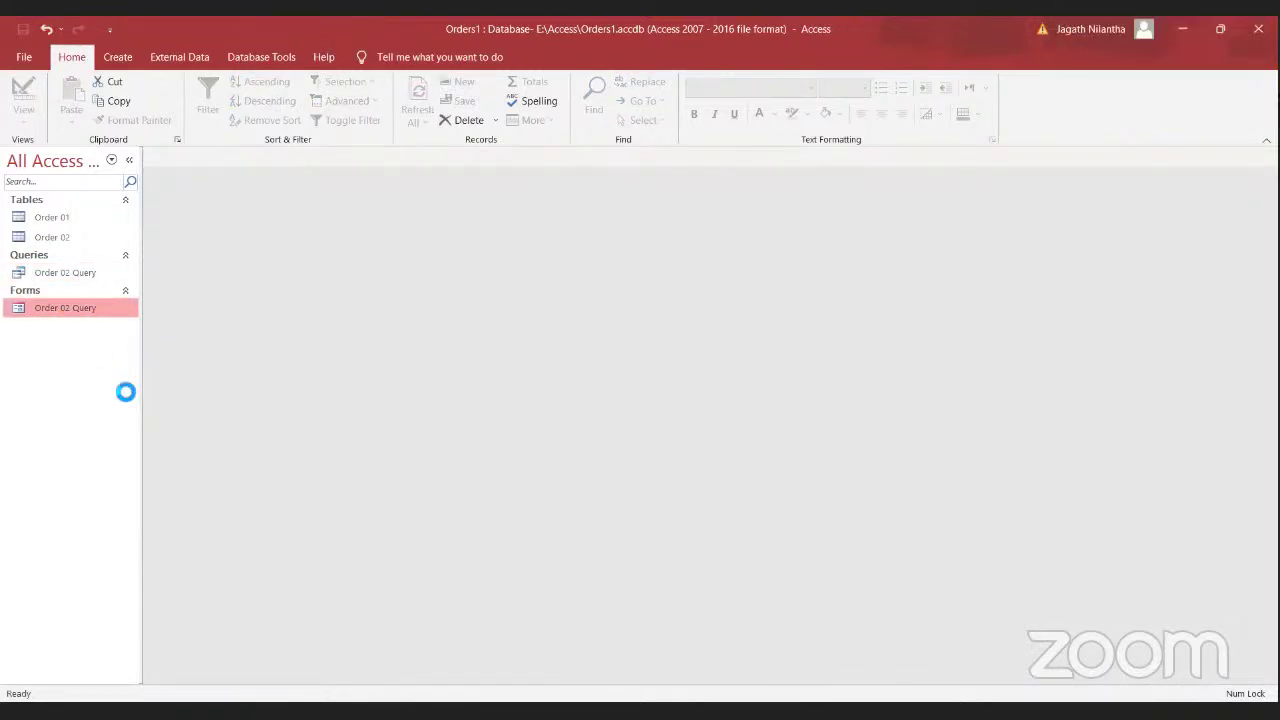
{"action": "right_click", "coordinate": [77, 308]}
{"action": "left_click", "coordinate": [114, 437]}
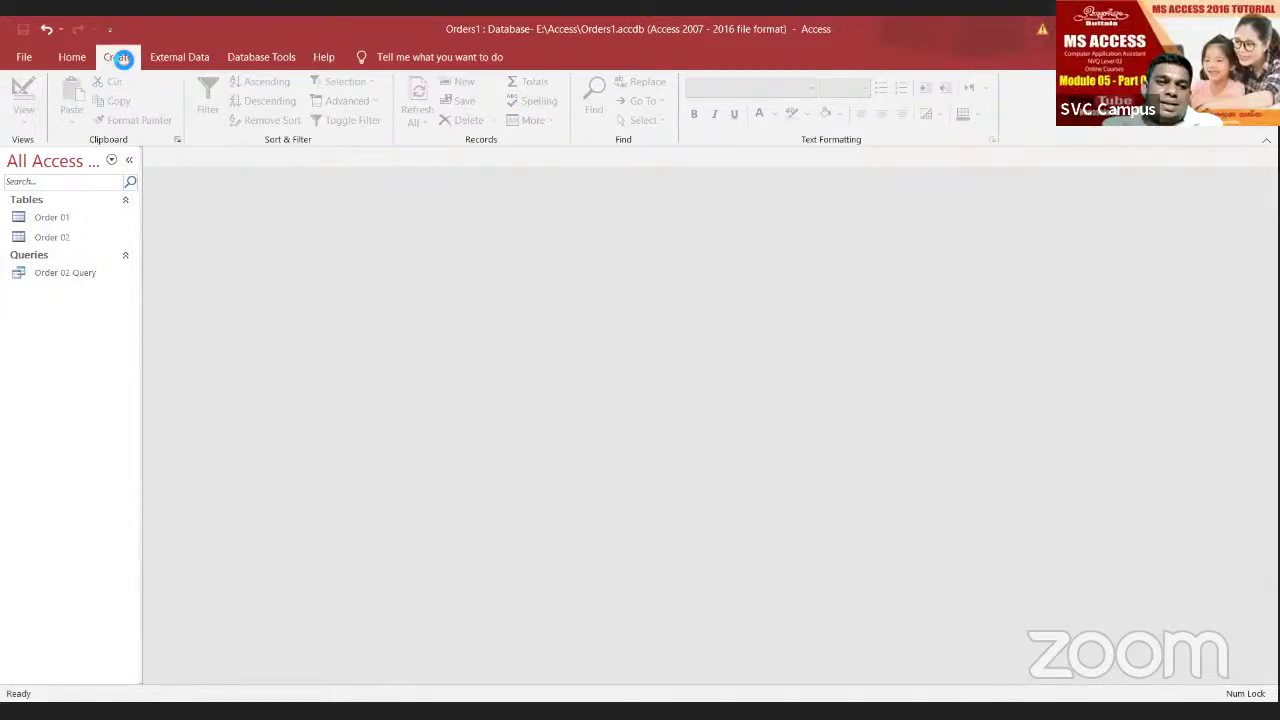
Step: Start a new form in the Form Wizard with all fields from Order 02 Query and the default layout
{"action": "left_click", "coordinate": [119, 57]}
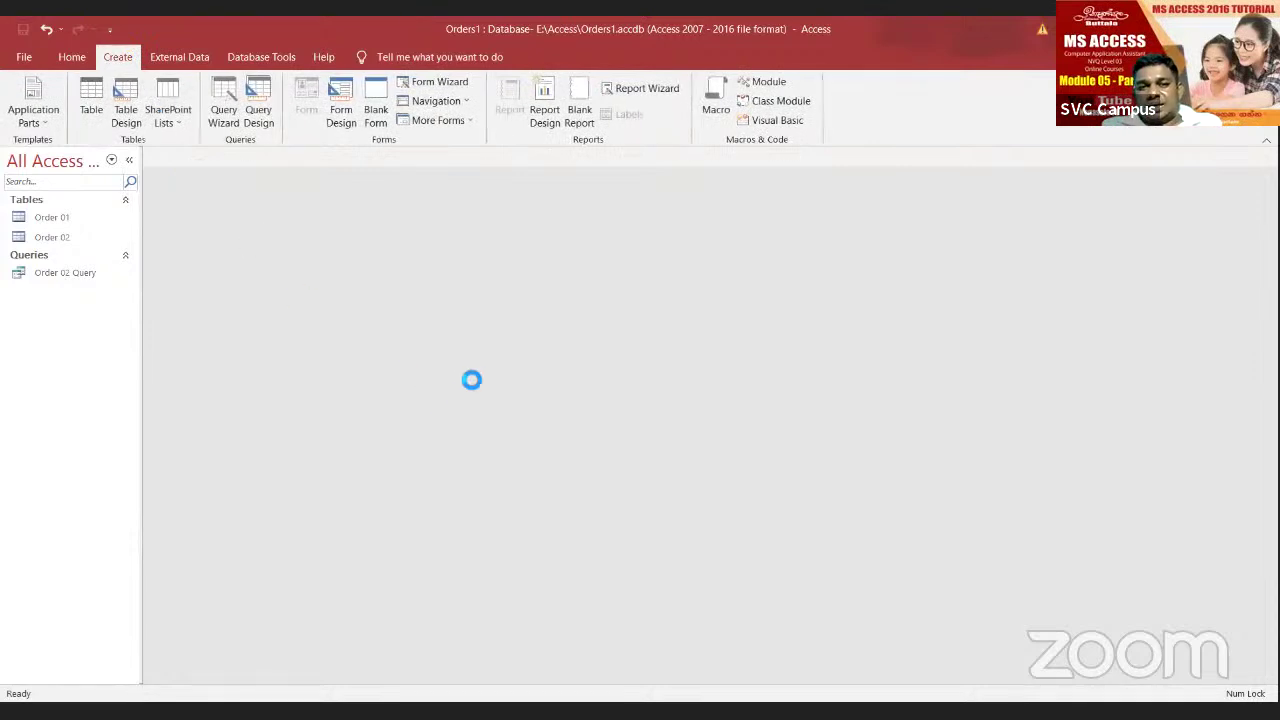
{"action": "left_click", "coordinate": [436, 81]}
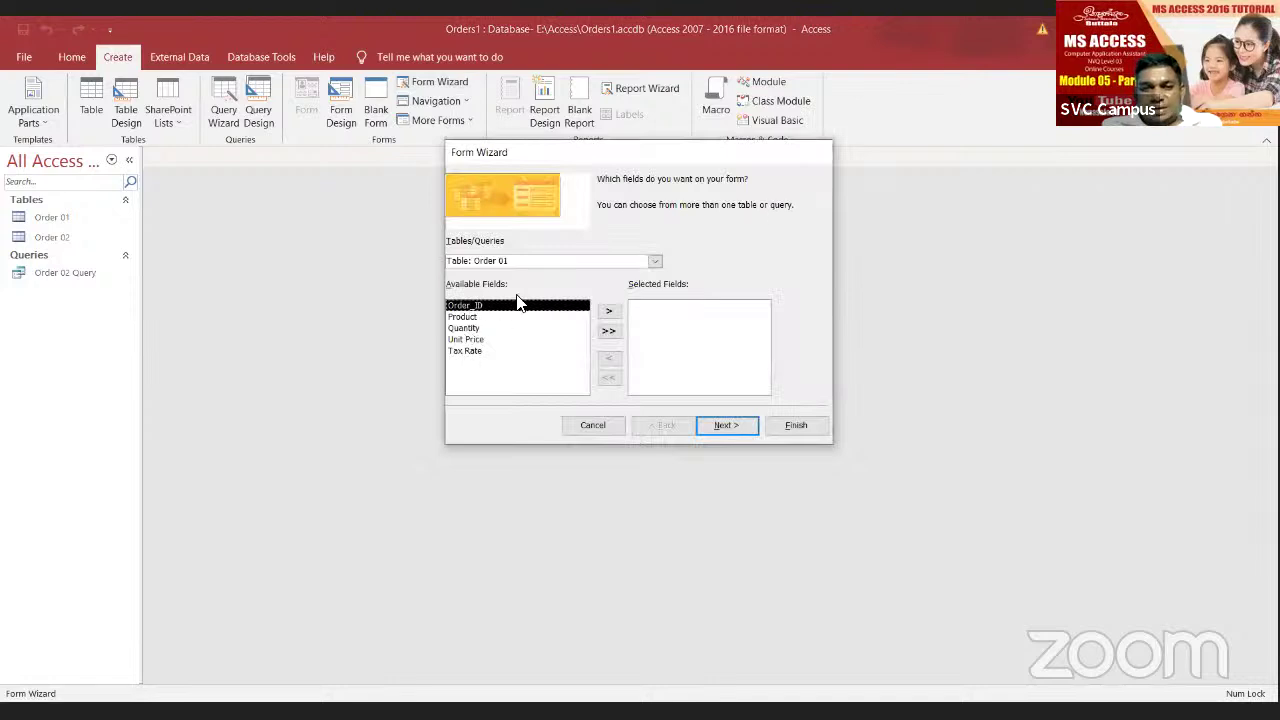
{"action": "left_click", "coordinate": [655, 261]}
{"action": "left_click", "coordinate": [589, 297]}
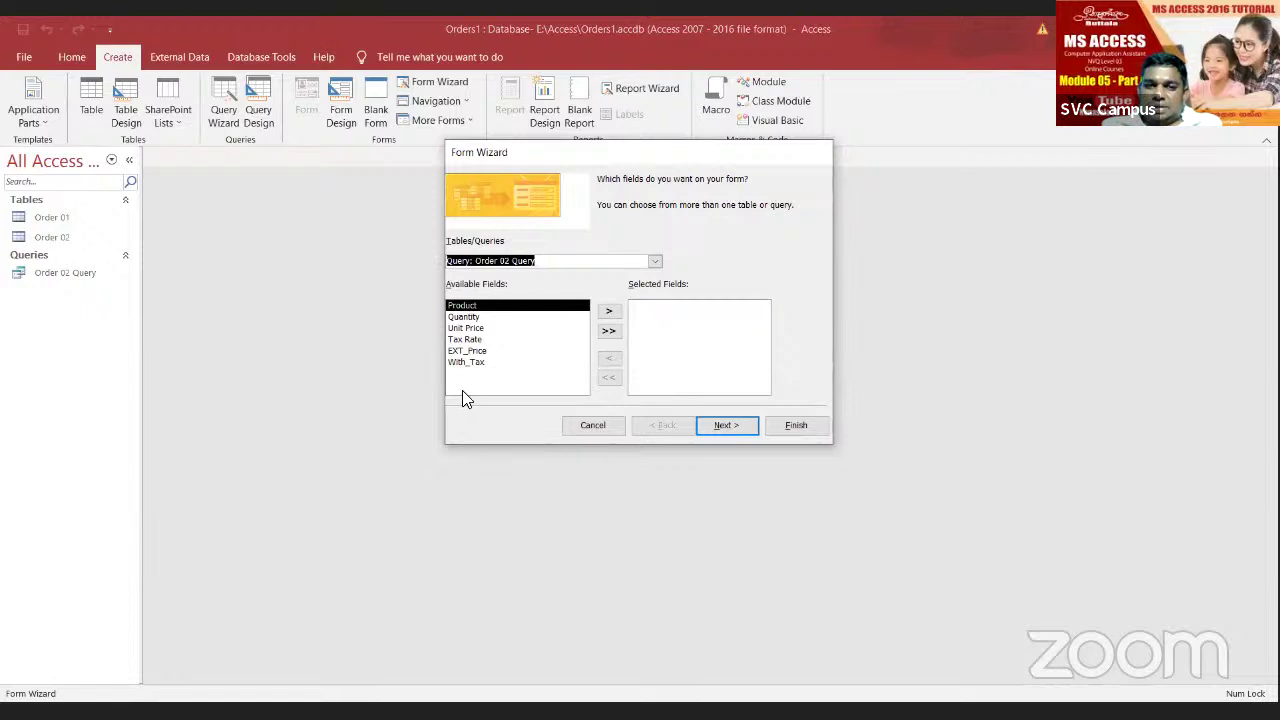
{"action": "left_click", "coordinate": [607, 331]}
{"action": "left_click", "coordinate": [724, 426]}
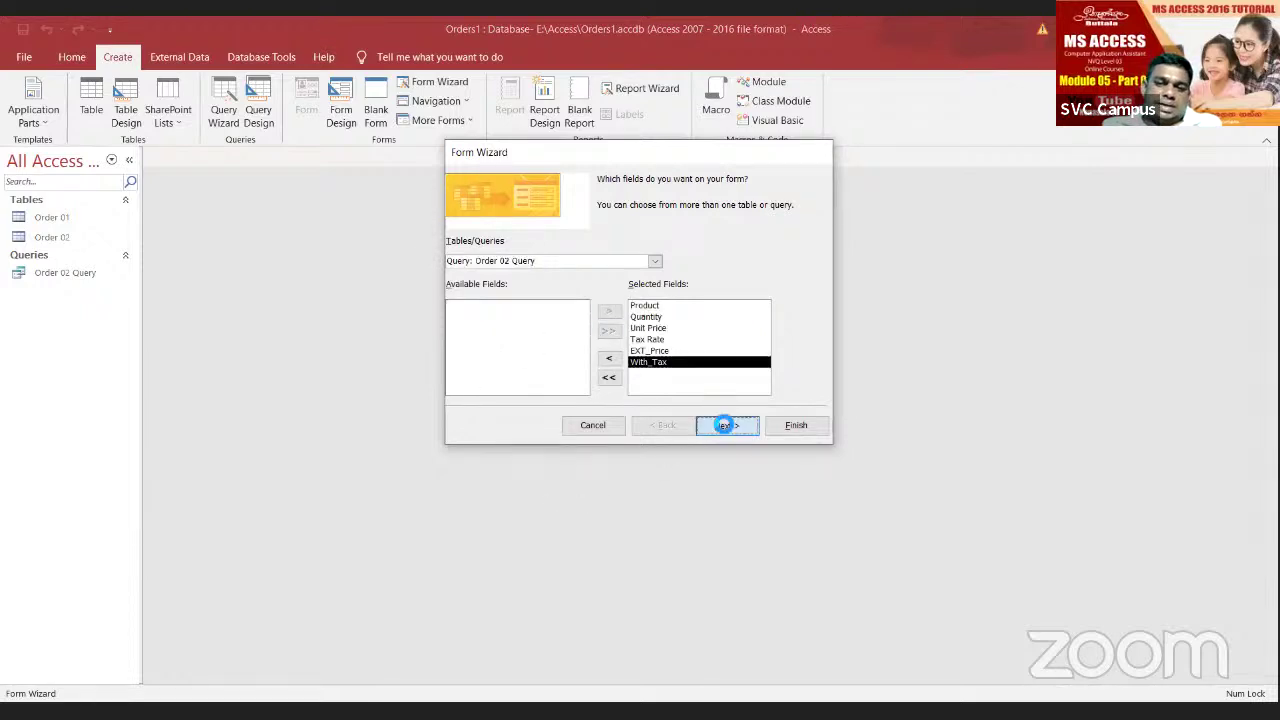
{"action": "left_click", "coordinate": [733, 426]}
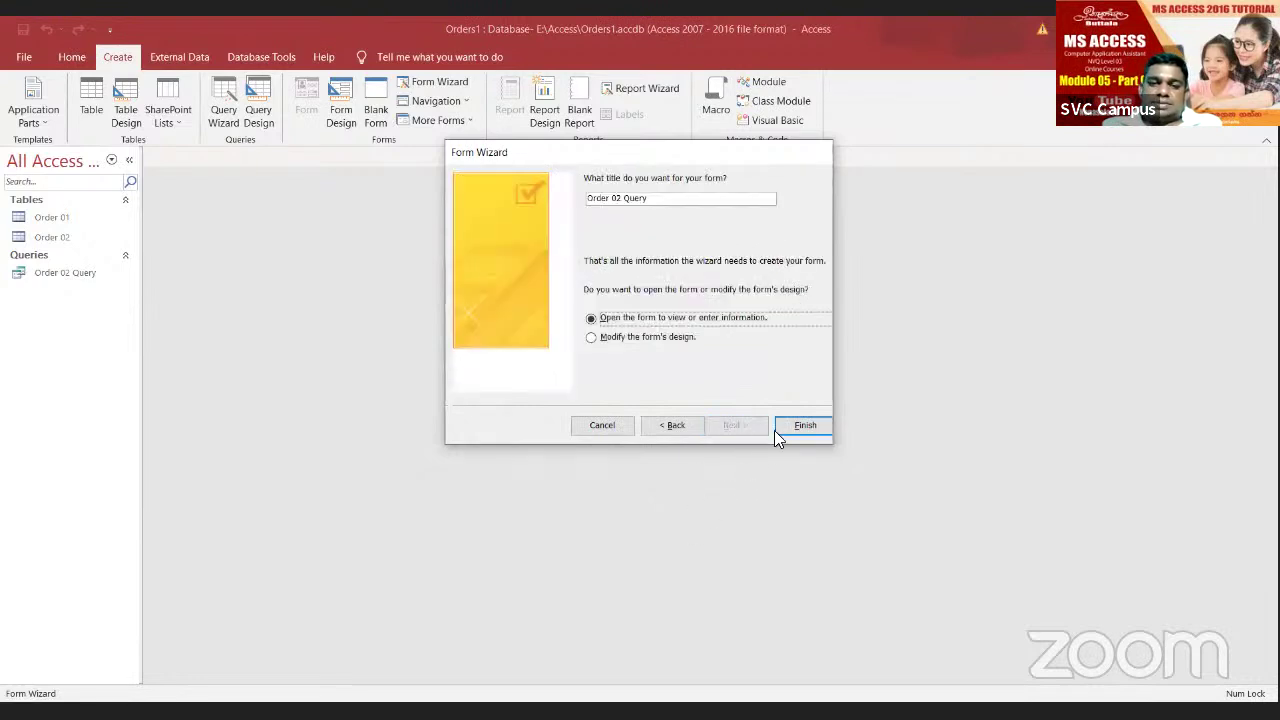
Step: Title the form Order form 01 and finish the wizard so that the form opens for viewing
{"action": "left_click", "coordinate": [663, 201]}
{"action": "key", "text": "BackSpace"}
{"action": "key", "text": "BackSpace"}
{"action": "key", "text": "BackSpace"}
{"action": "key", "text": "BackSpace"}
{"action": "key", "text": "BackSpace"}
{"action": "key", "text": "BackSpace"}
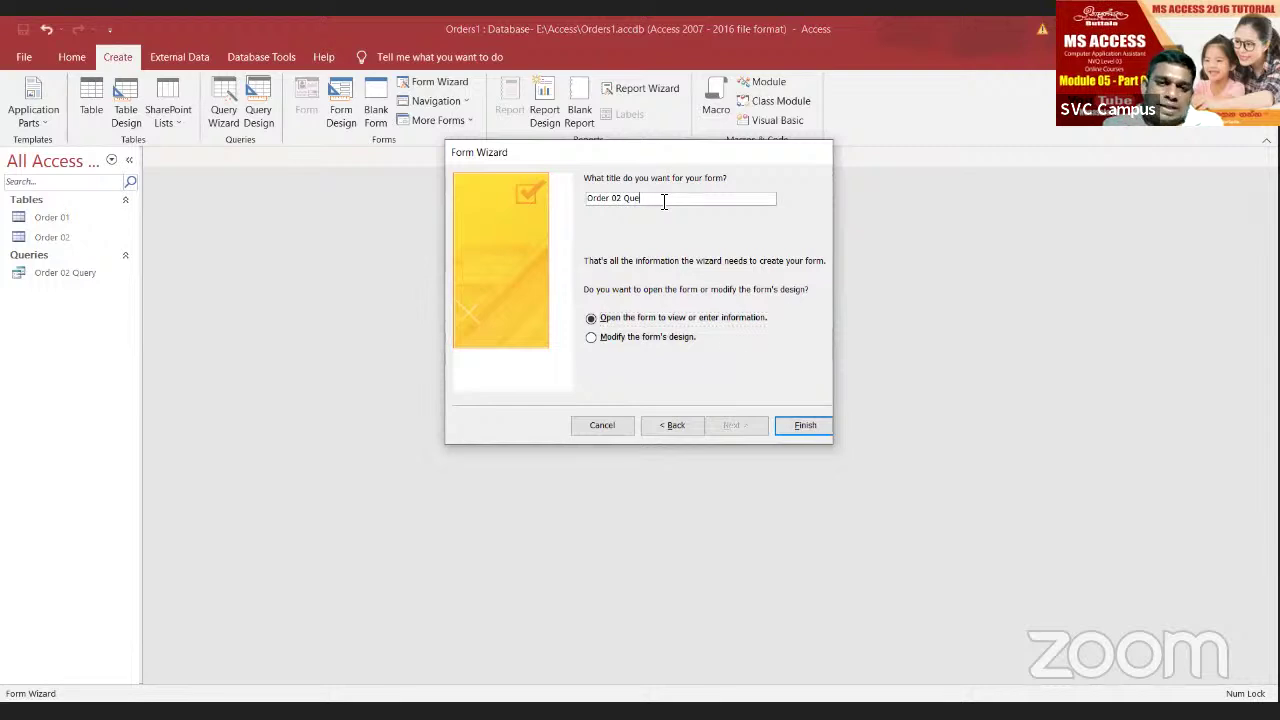
{"action": "key", "text": "BackSpace"}
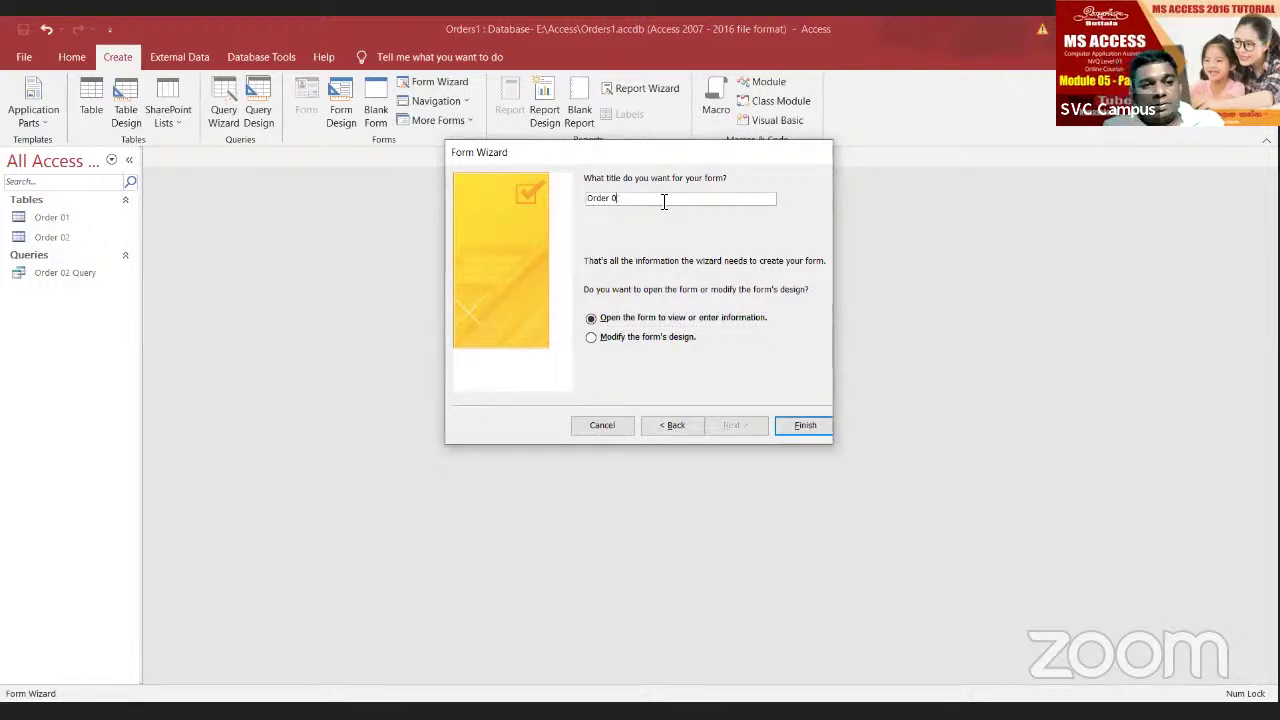
{"action": "key", "text": "BackSpace"}
{"action": "type", "text": "form 01"}
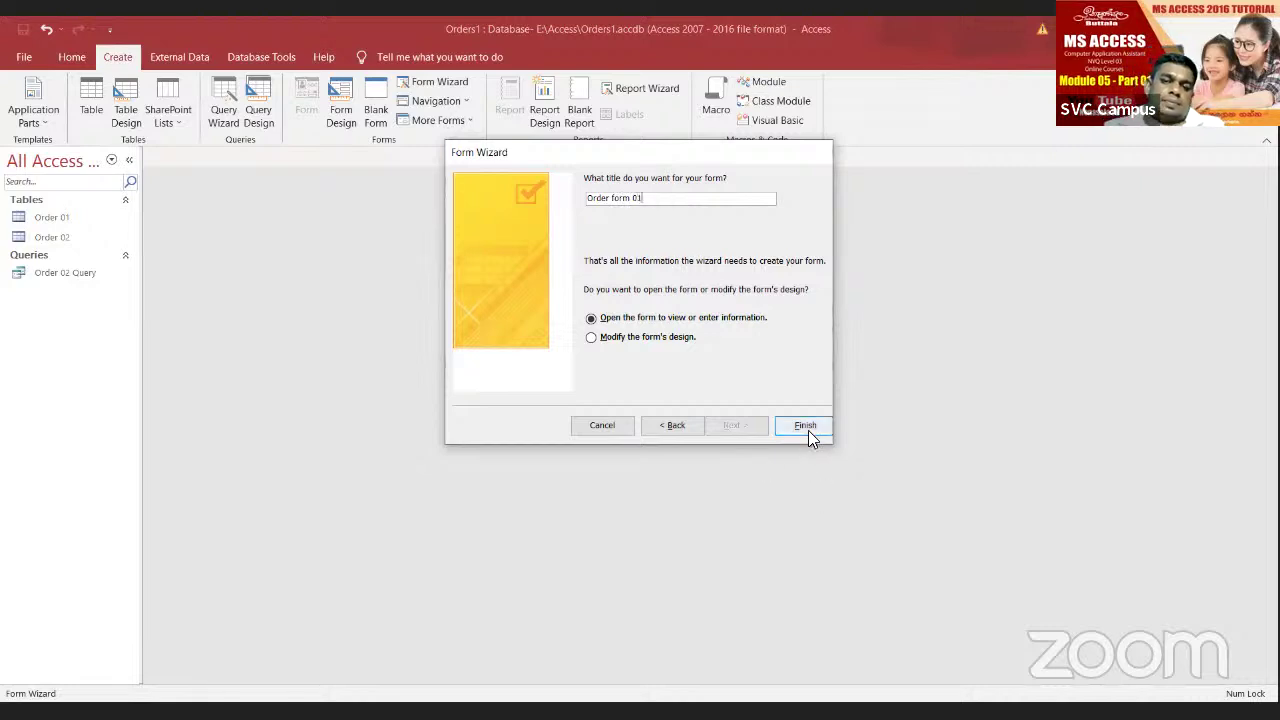
{"action": "left_click", "coordinate": [810, 427]}
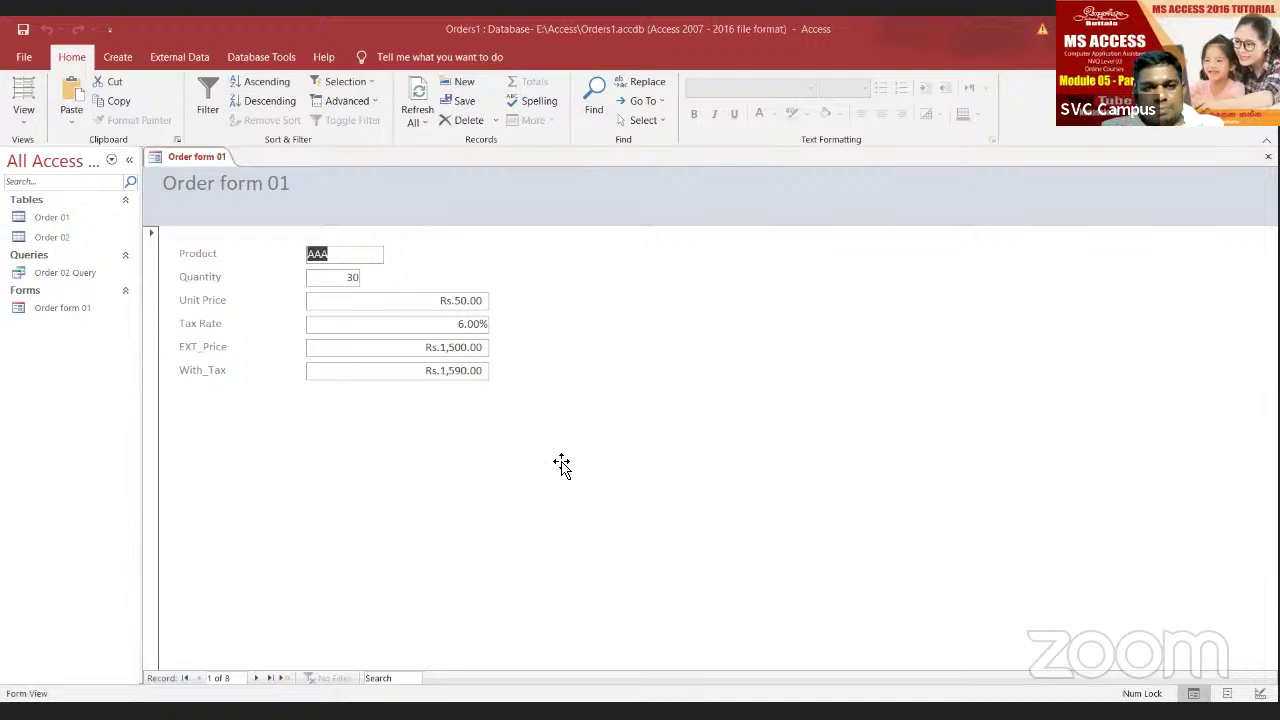
Step: Check the form exercise in the Word document, return to Access and open Order form 01 in Design View
{"action": "key", "text": "alt+Tab"}
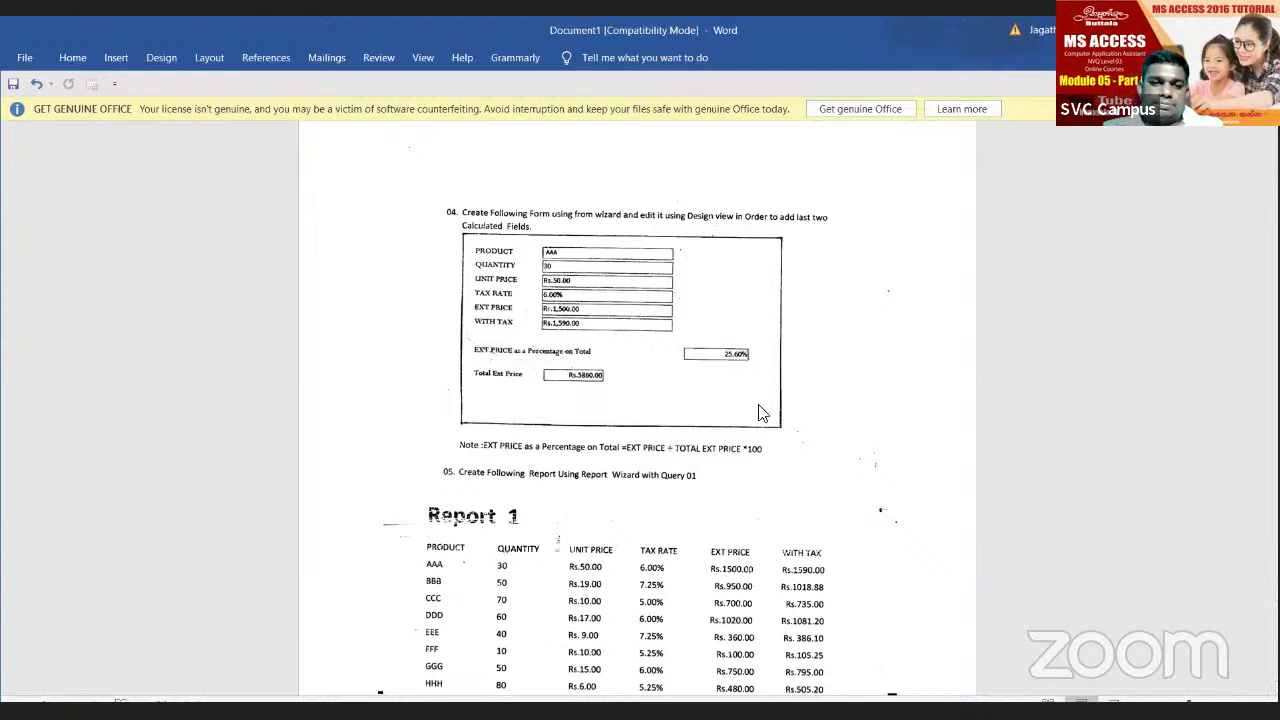
{"action": "key", "text": "alt+Tab"}
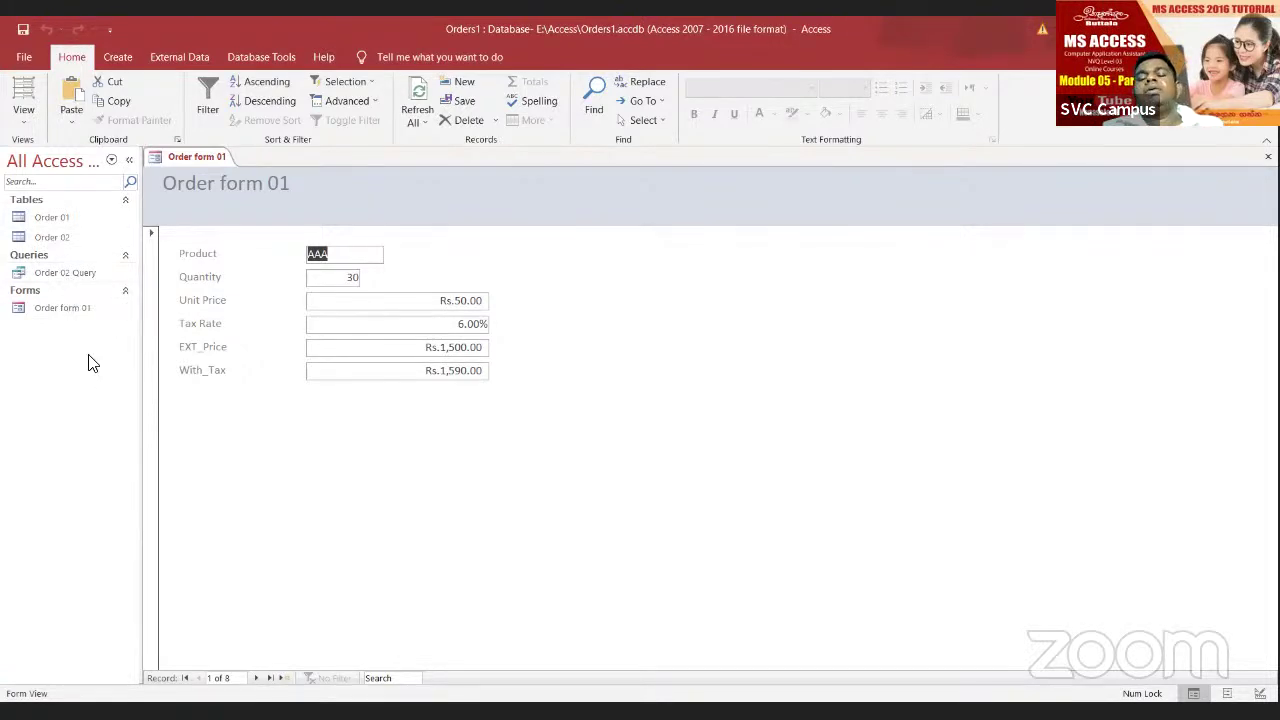
{"action": "left_click", "coordinate": [62, 307]}
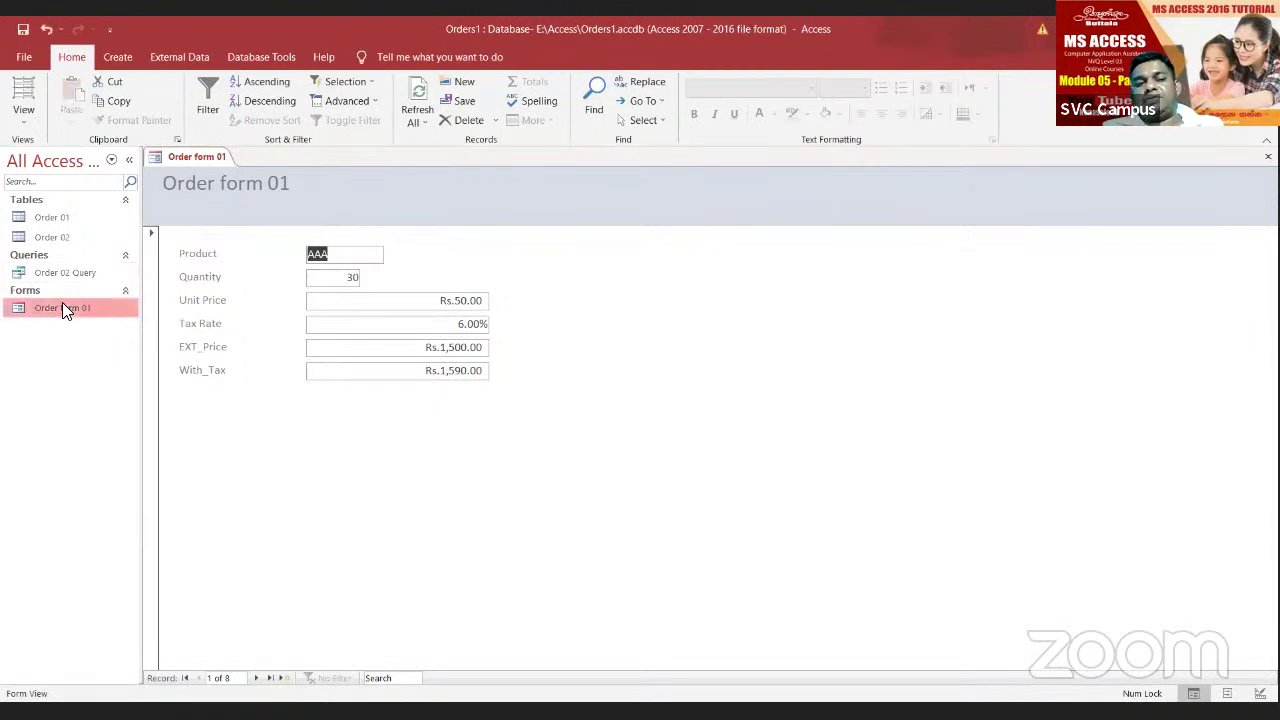
{"action": "right_click", "coordinate": [62, 307]}
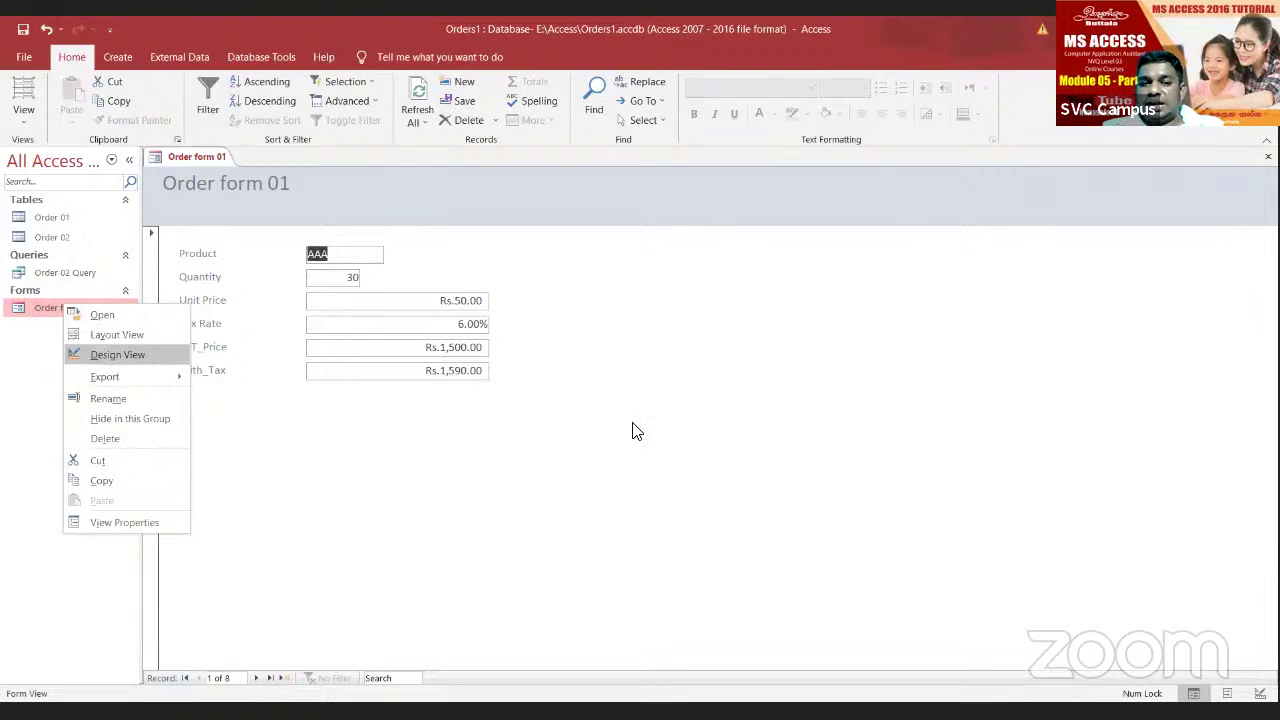
{"action": "key", "text": "Return"}
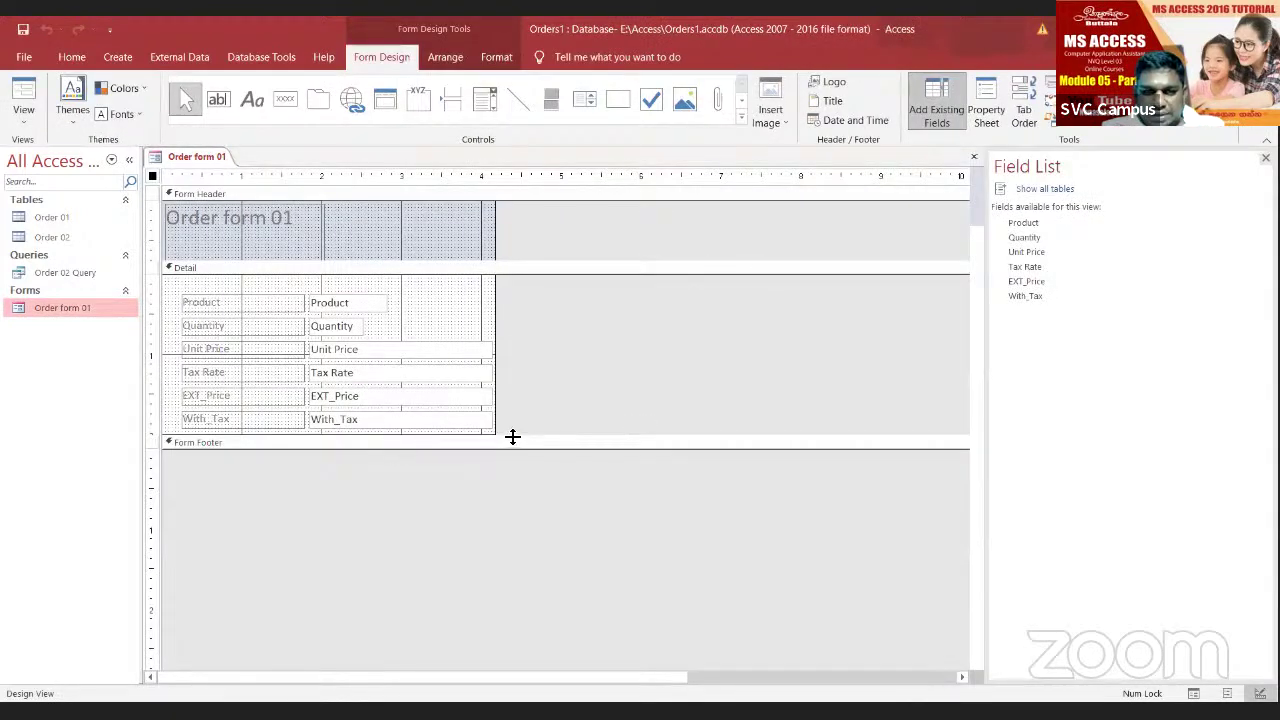
Step: Extend the form's Detail section downward to about 3.7 on the vertical ruler, making room below With_Tax
{"action": "left_click_drag", "start_coordinate": [512, 437], "coordinate": [509, 574]}
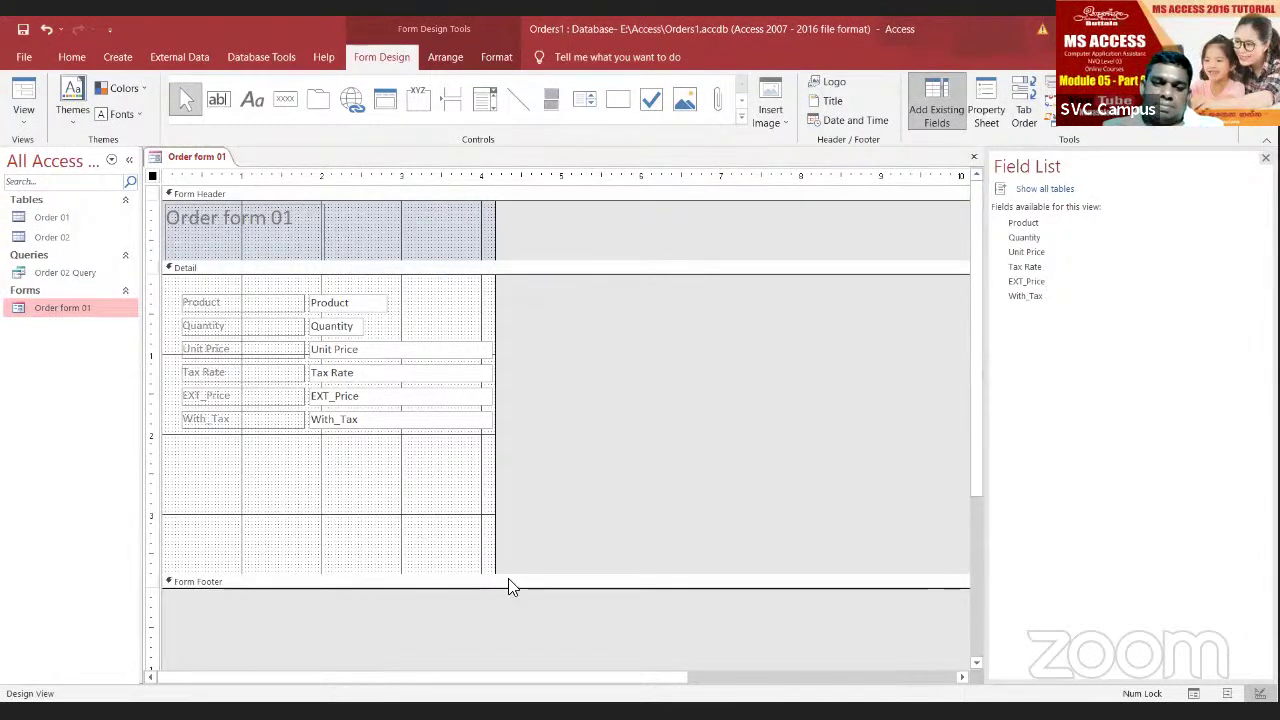
{"action": "left_click_drag", "start_coordinate": [509, 576], "coordinate": [574, 572]}
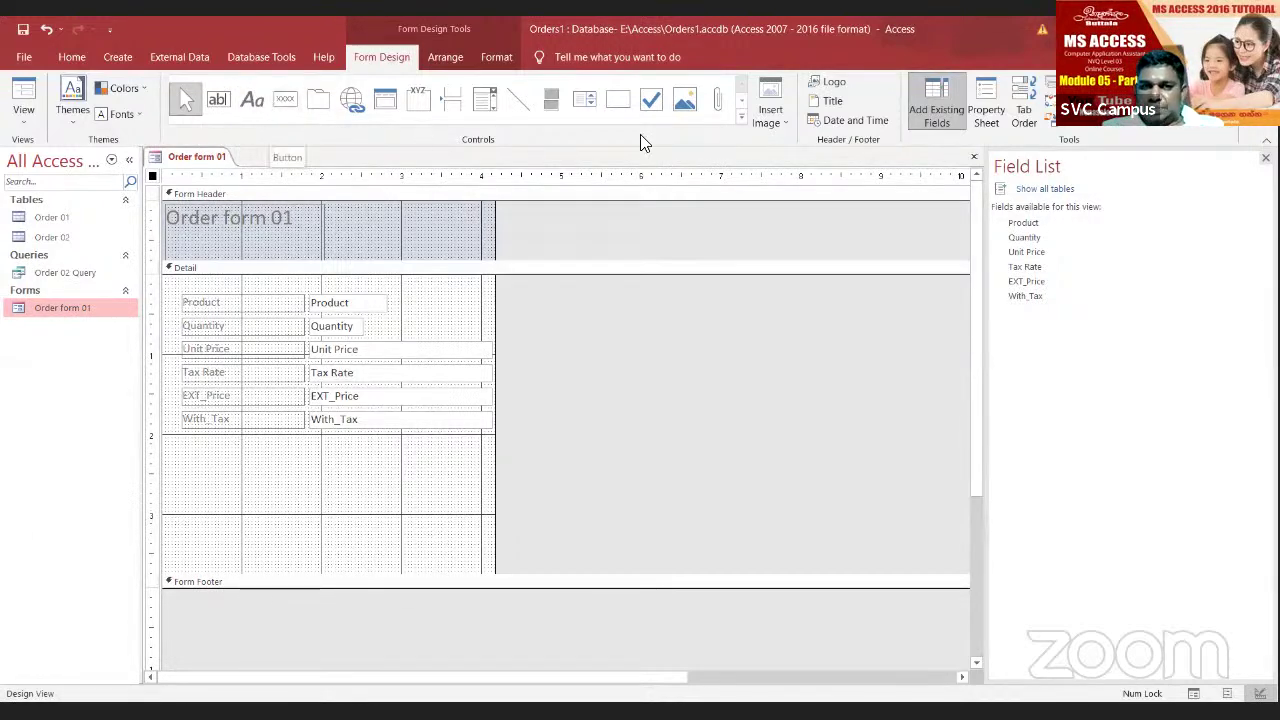
Step: Draw a text box about 1.1 inches wide just below With_Tax and move its label into line with the other field labels
{"action": "left_click", "coordinate": [218, 103]}
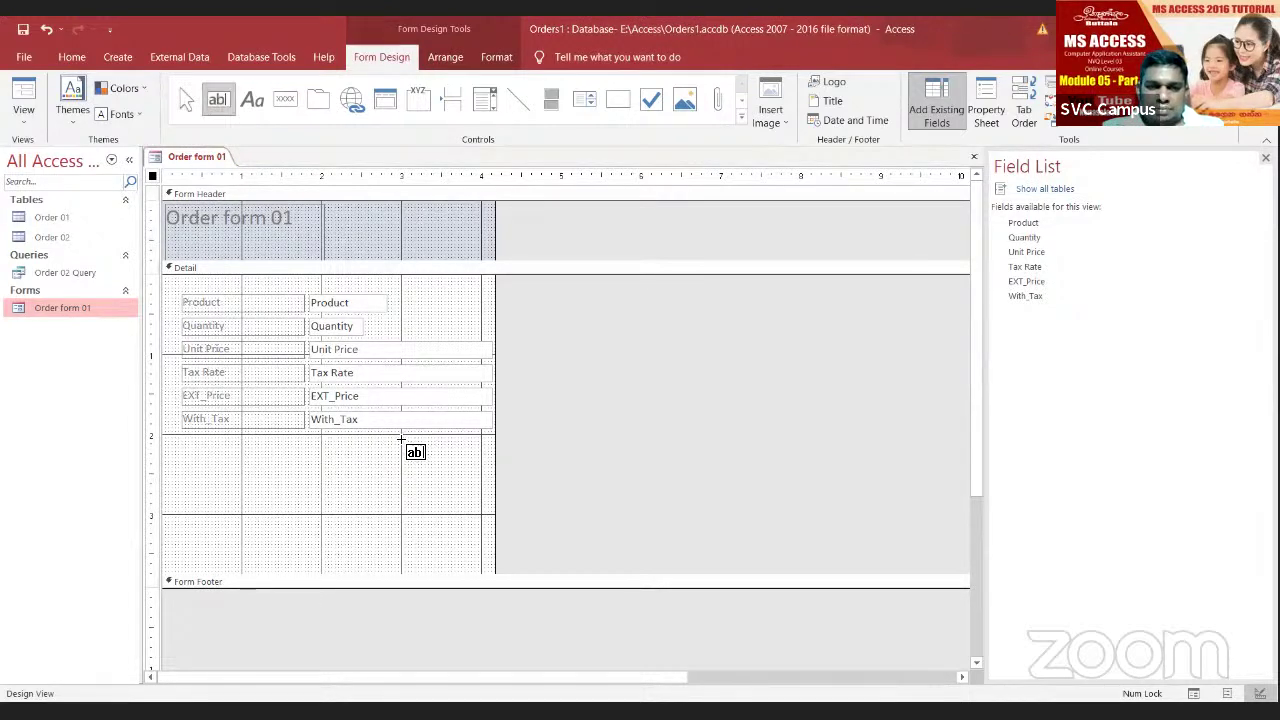
{"action": "left_click_drag", "start_coordinate": [400, 441], "coordinate": [491, 452]}
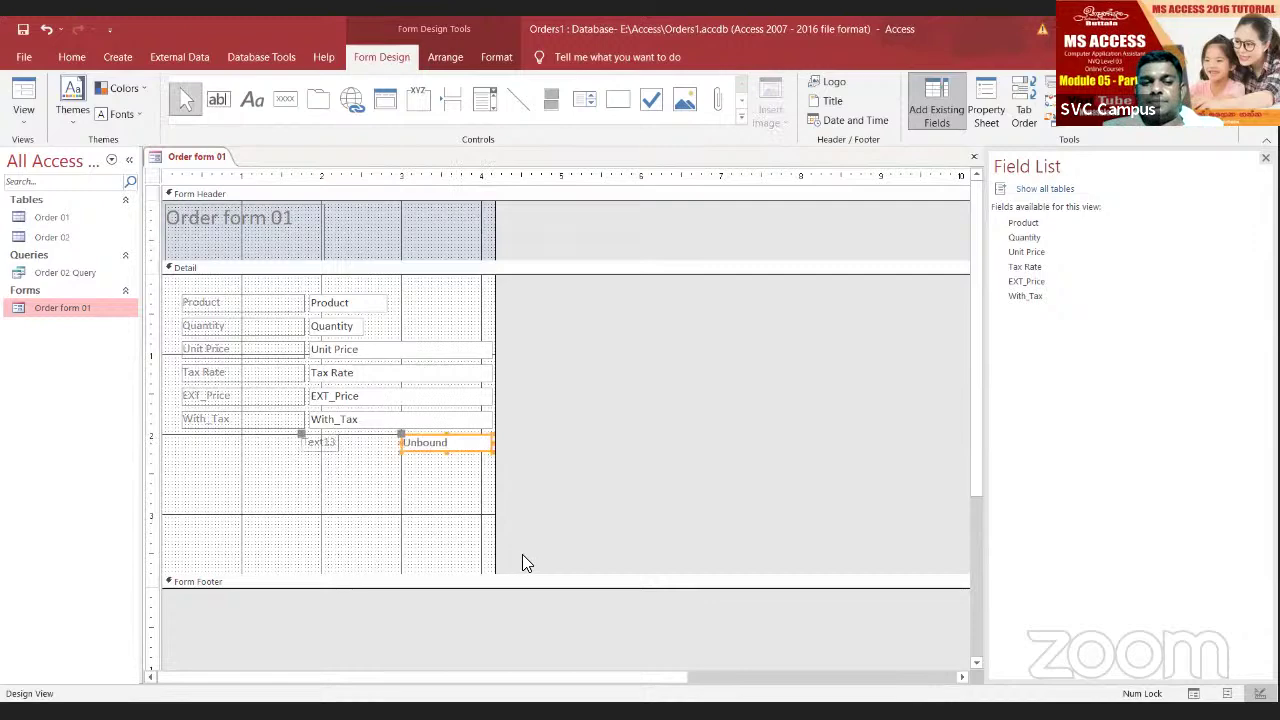
{"action": "left_click", "coordinate": [318, 446]}
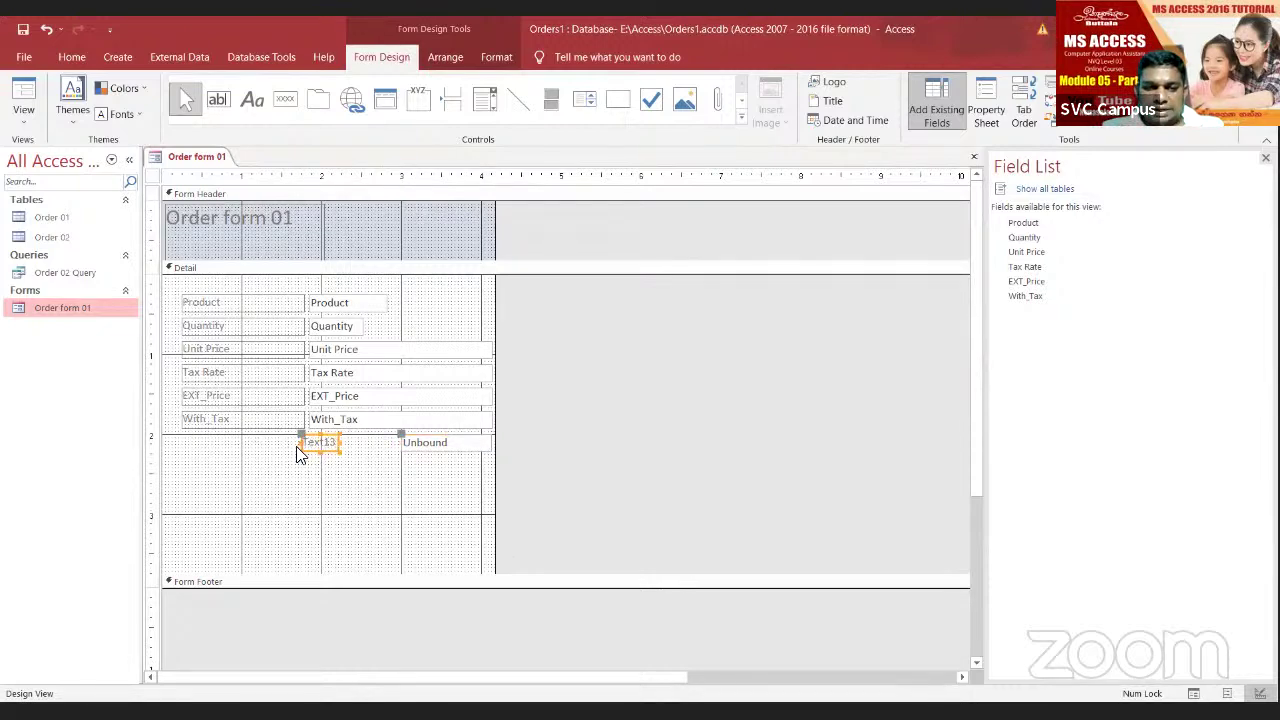
{"action": "left_click_drag", "start_coordinate": [297, 443], "coordinate": [180, 443]}
Step: Replace the new text box's label caption with EXT Price as a, checking the wording against the exercise in the Word document
{"action": "left_click", "coordinate": [228, 442]}
{"action": "key", "text": "BackSpace"}
{"action": "key", "text": "BackSpace"}
{"action": "key", "text": "BackSpace"}
{"action": "key", "text": "BackSpace"}
{"action": "key", "text": "BackSpace"}
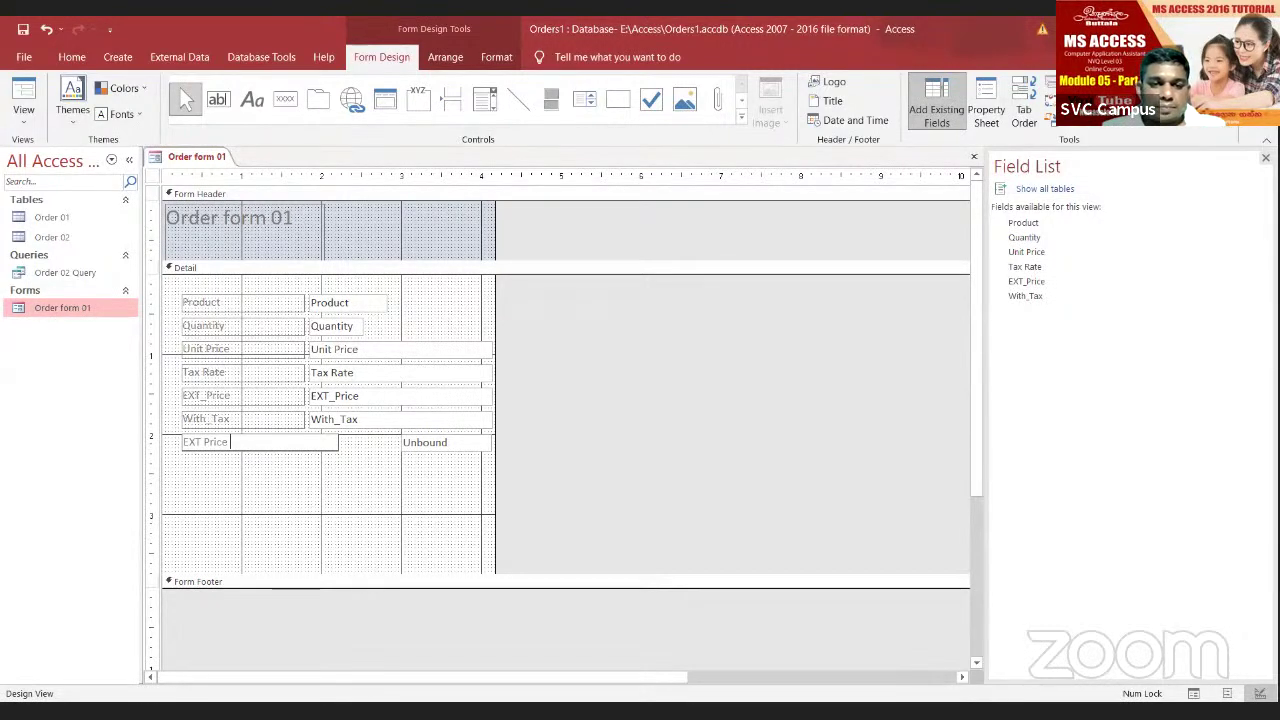
{"action": "key", "text": "alt+Tab"}
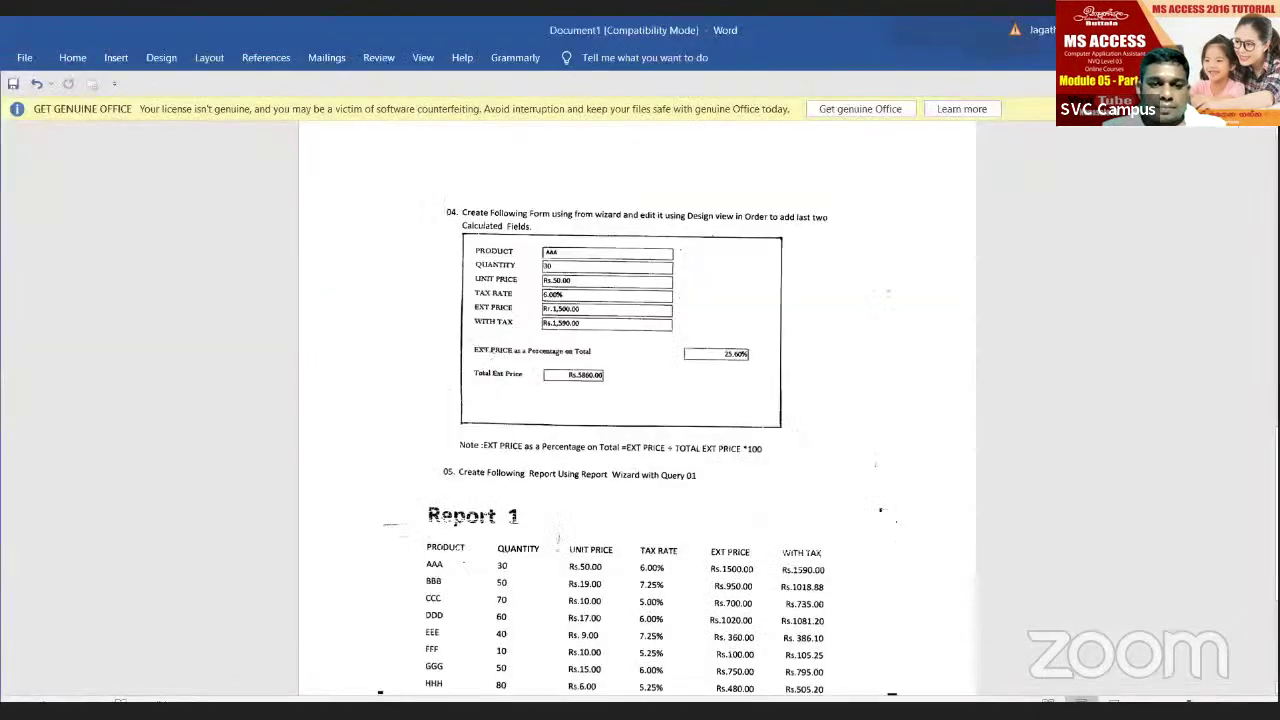
{"action": "key", "text": "alt+Tab"}
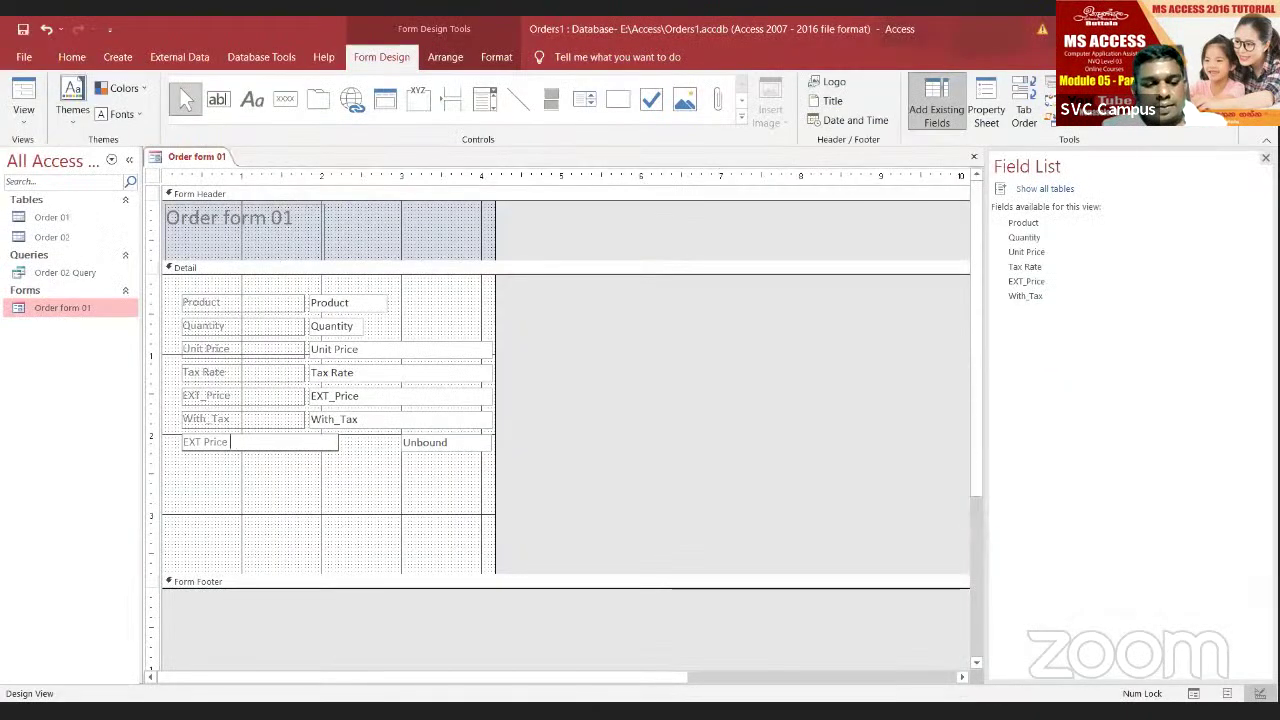
{"action": "type", "text": "As A"}
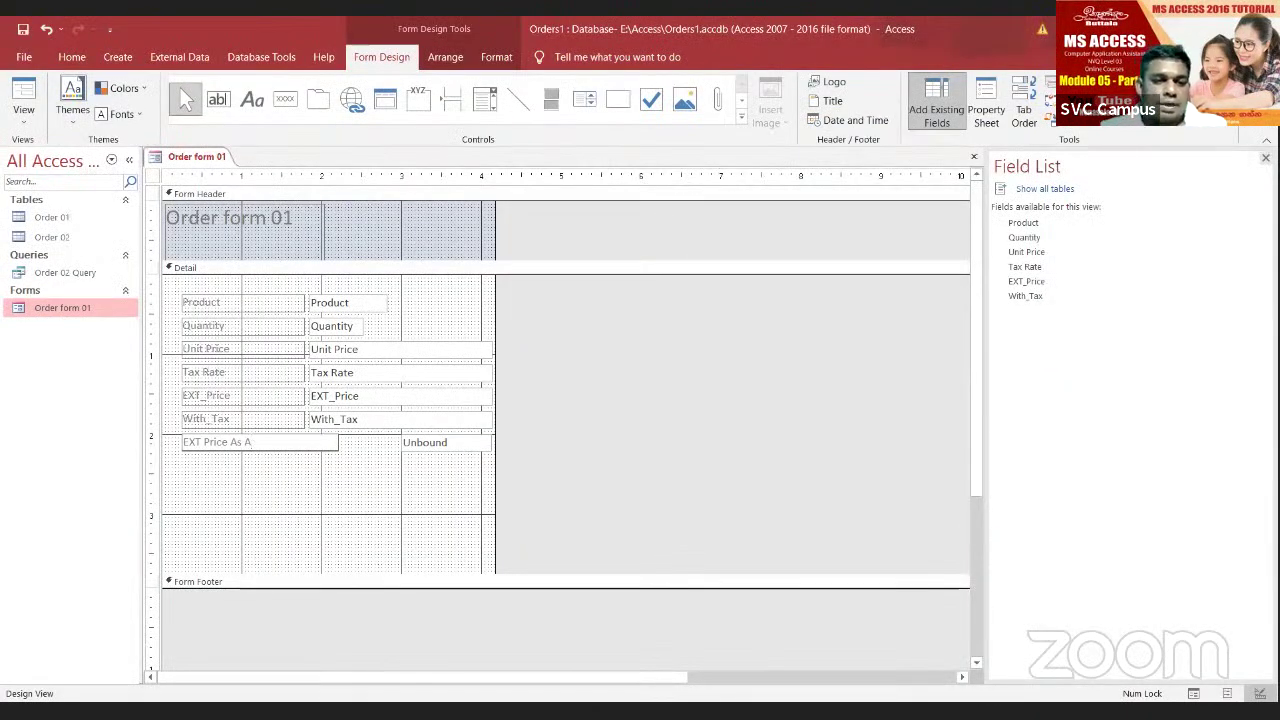
{"action": "key", "text": "BackSpace"}
{"action": "key", "text": "BackSpace"}
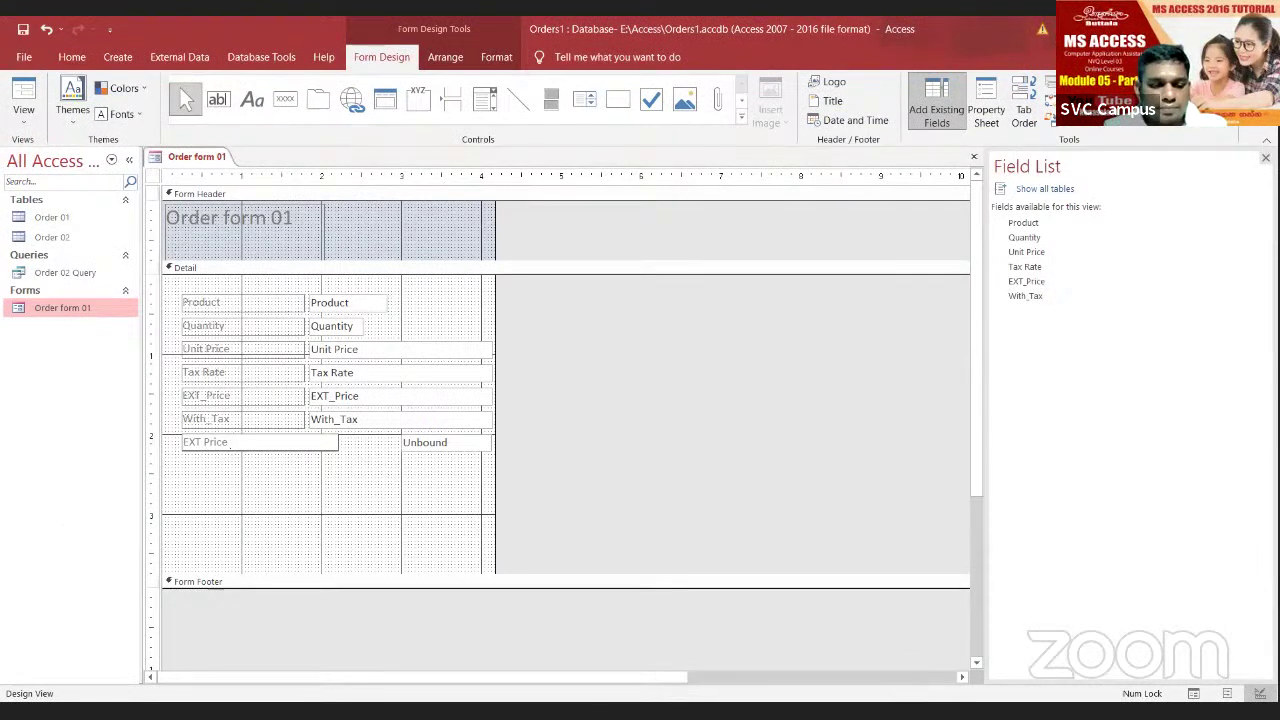
{"action": "type", "text": "as a"}
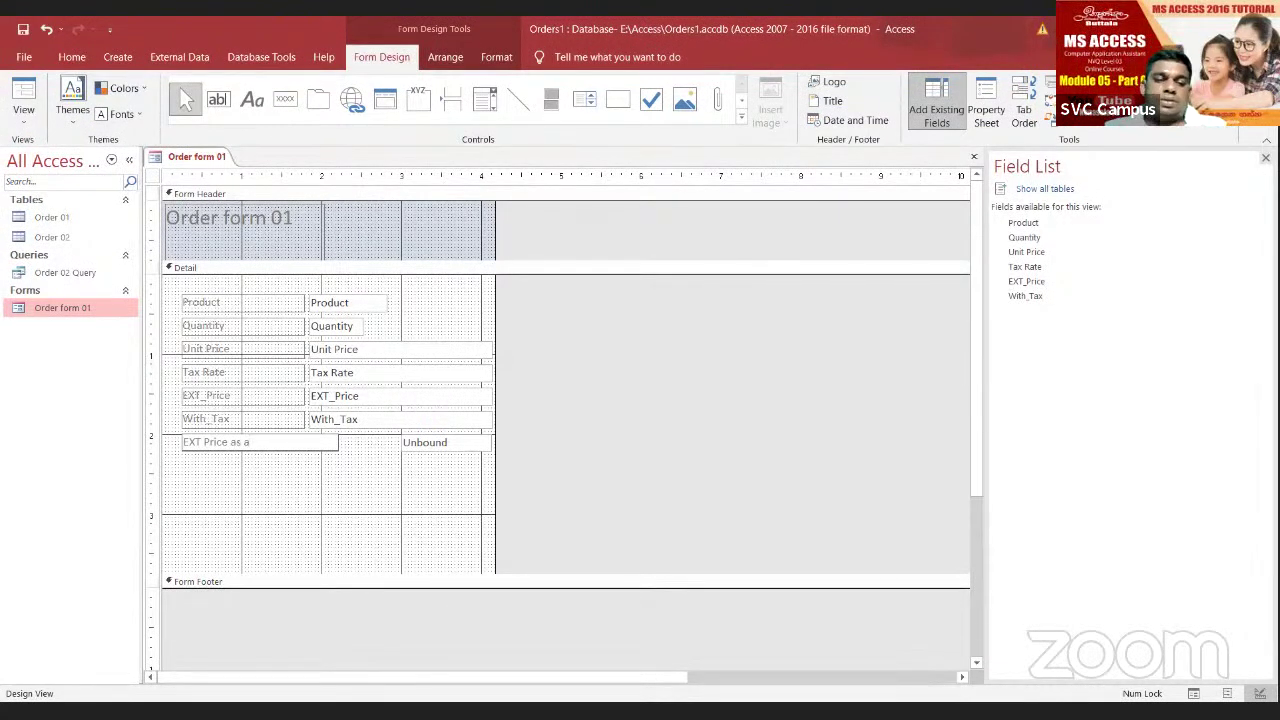
{"action": "left_click", "coordinate": [350, 502]}
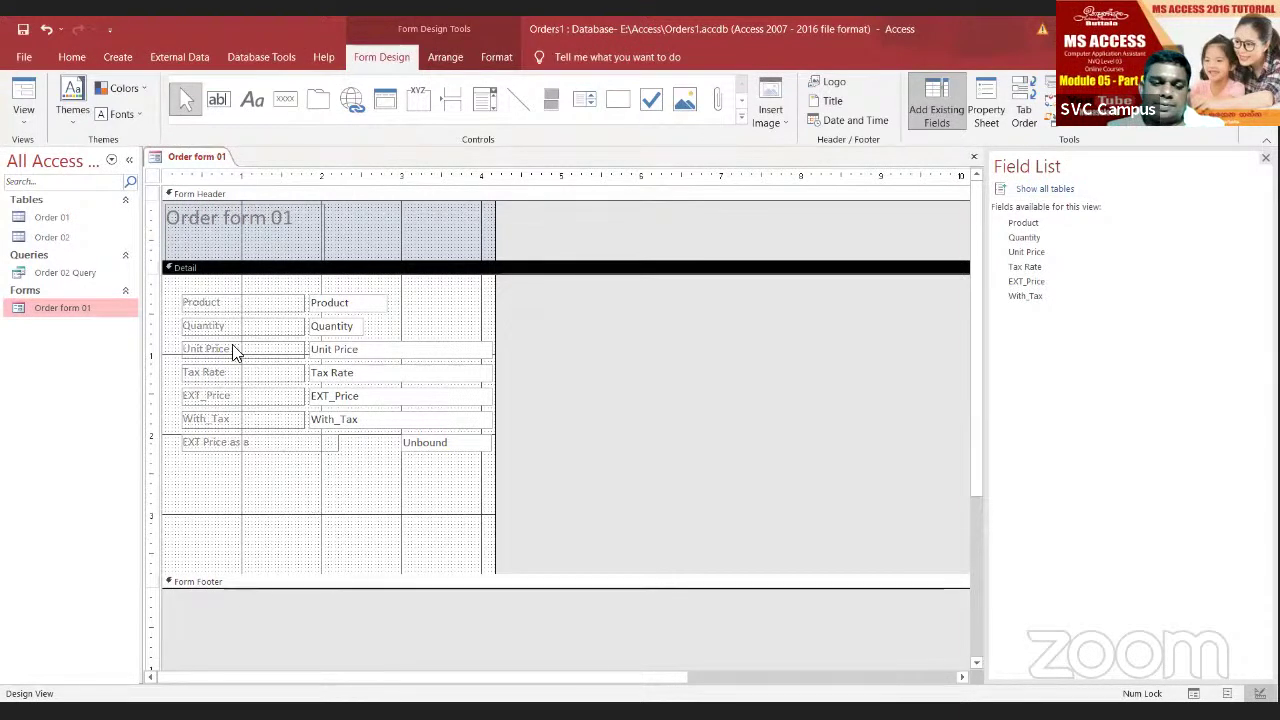
Step: Draw a second text box about 1.1 by 0.2 inches below the first and align its label with the labels above
{"action": "left_click", "coordinate": [218, 99]}
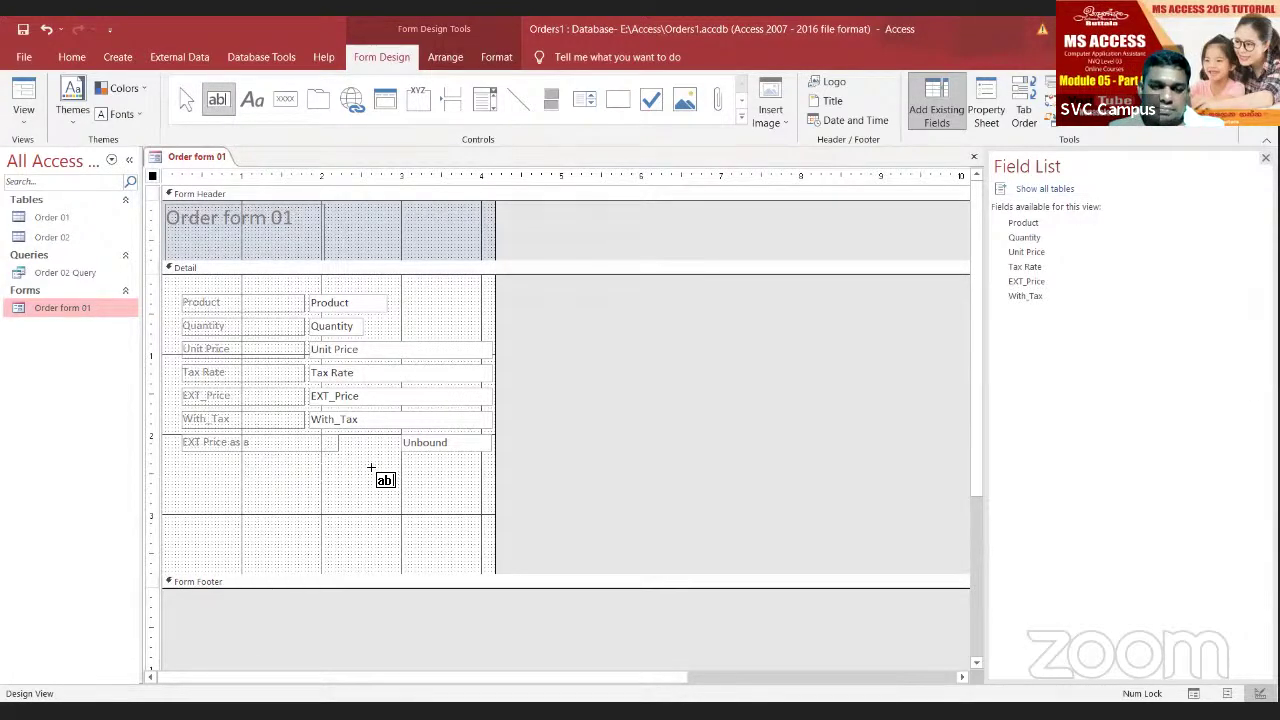
{"action": "left_click_drag", "start_coordinate": [403, 464], "coordinate": [491, 485]}
{"action": "left_click", "coordinate": [316, 474]}
{"action": "left_click_drag", "start_coordinate": [300, 465], "coordinate": [184, 467]}
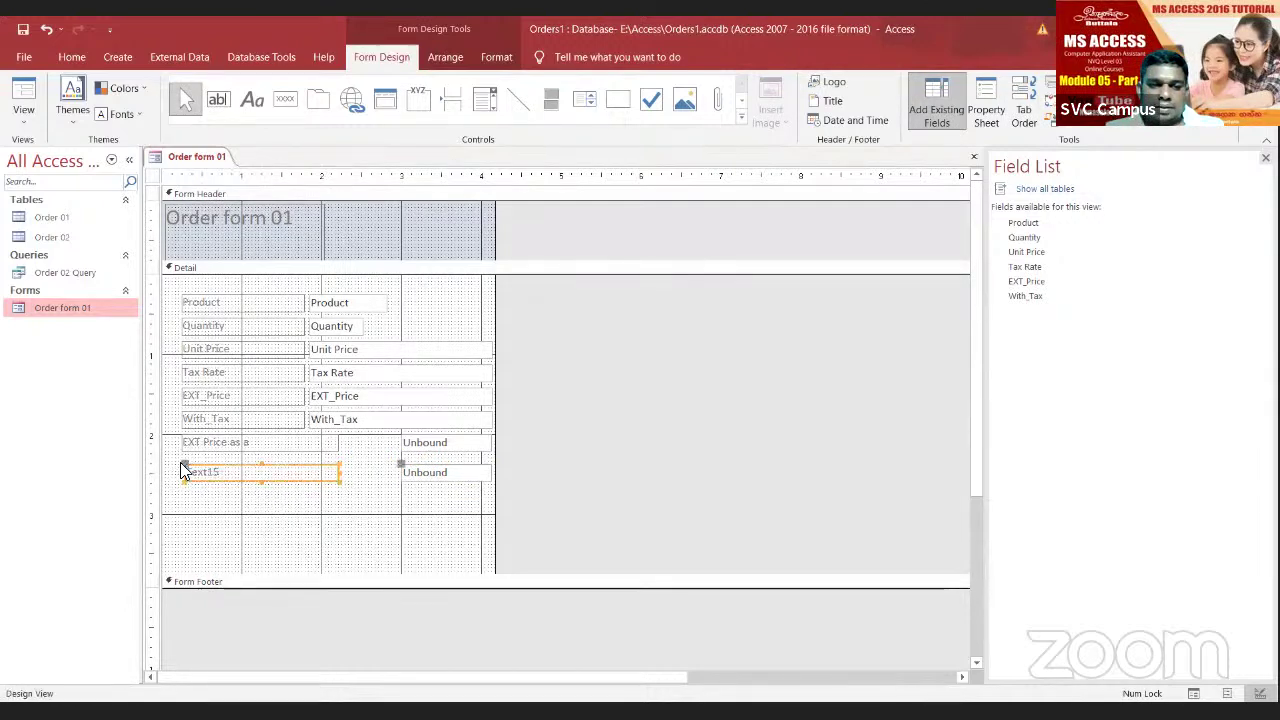
Step: Change the second text box's label caption to Total EXT Price
{"action": "left_click", "coordinate": [186, 474]}
{"action": "left_click", "coordinate": [214, 470]}
{"action": "left_click_drag", "start_coordinate": [214, 470], "coordinate": [178, 470]}
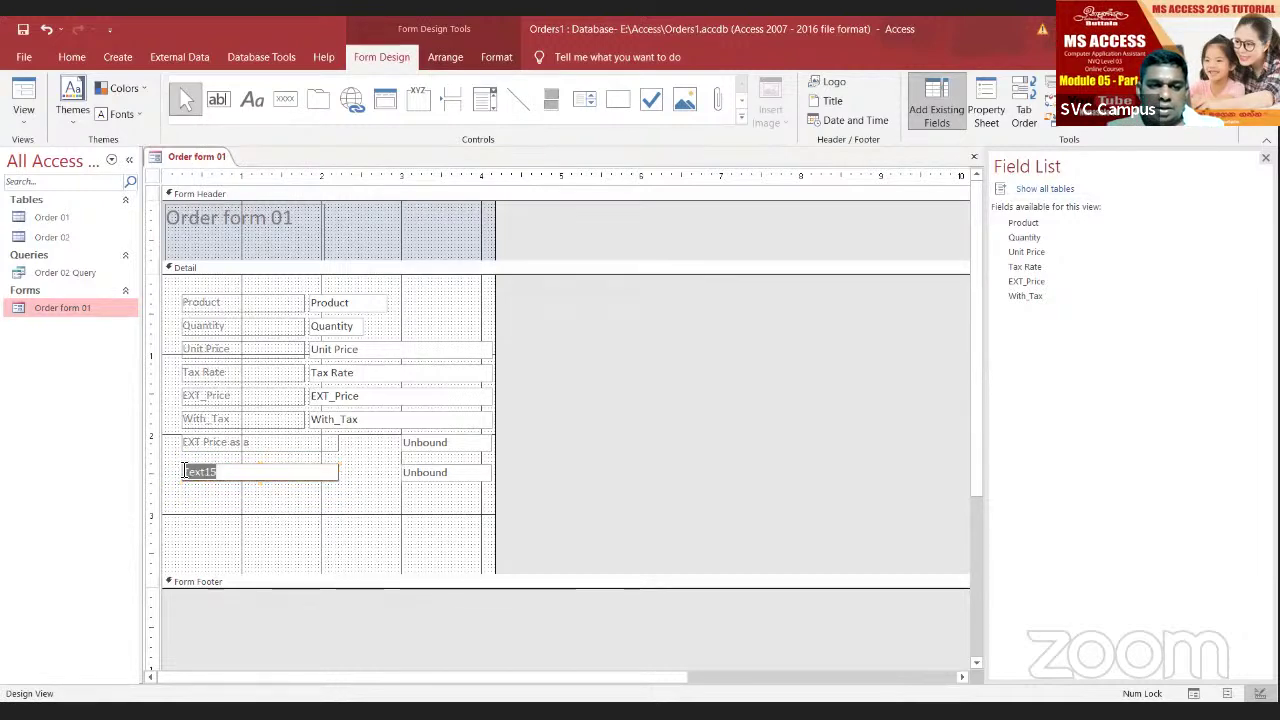
{"action": "type", "text": "T"}
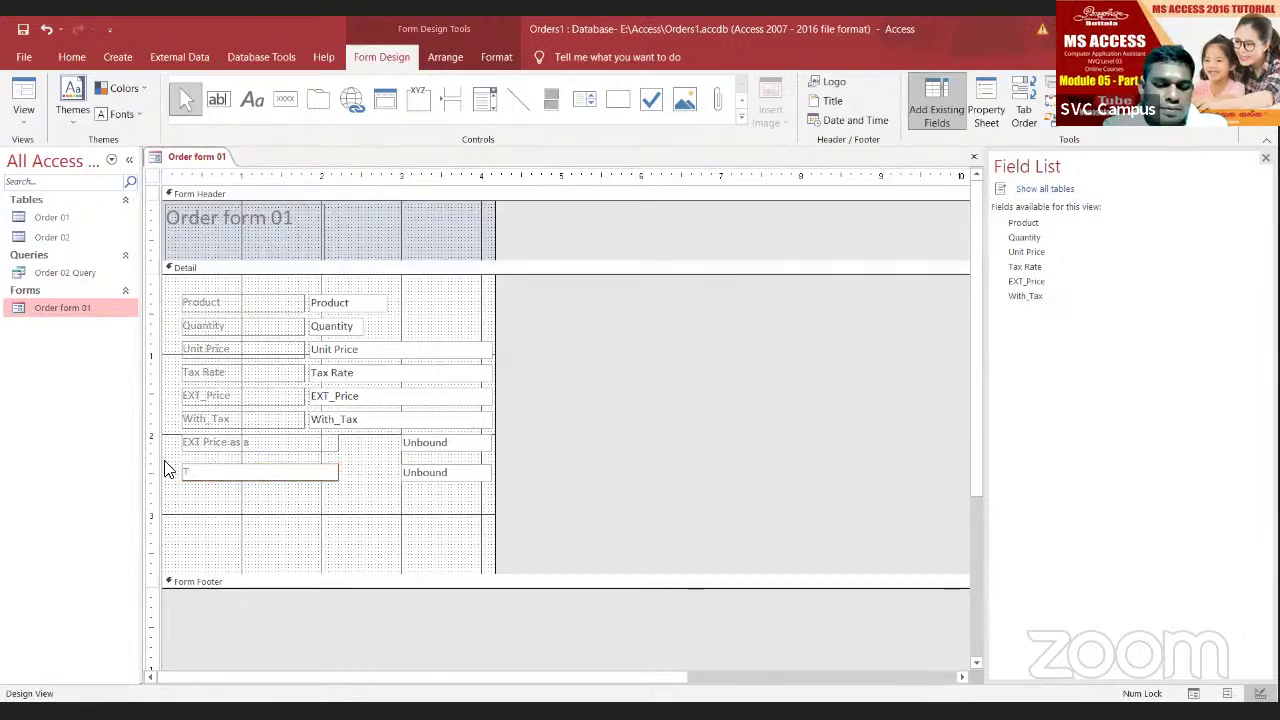
{"action": "type", "text": "otal"}
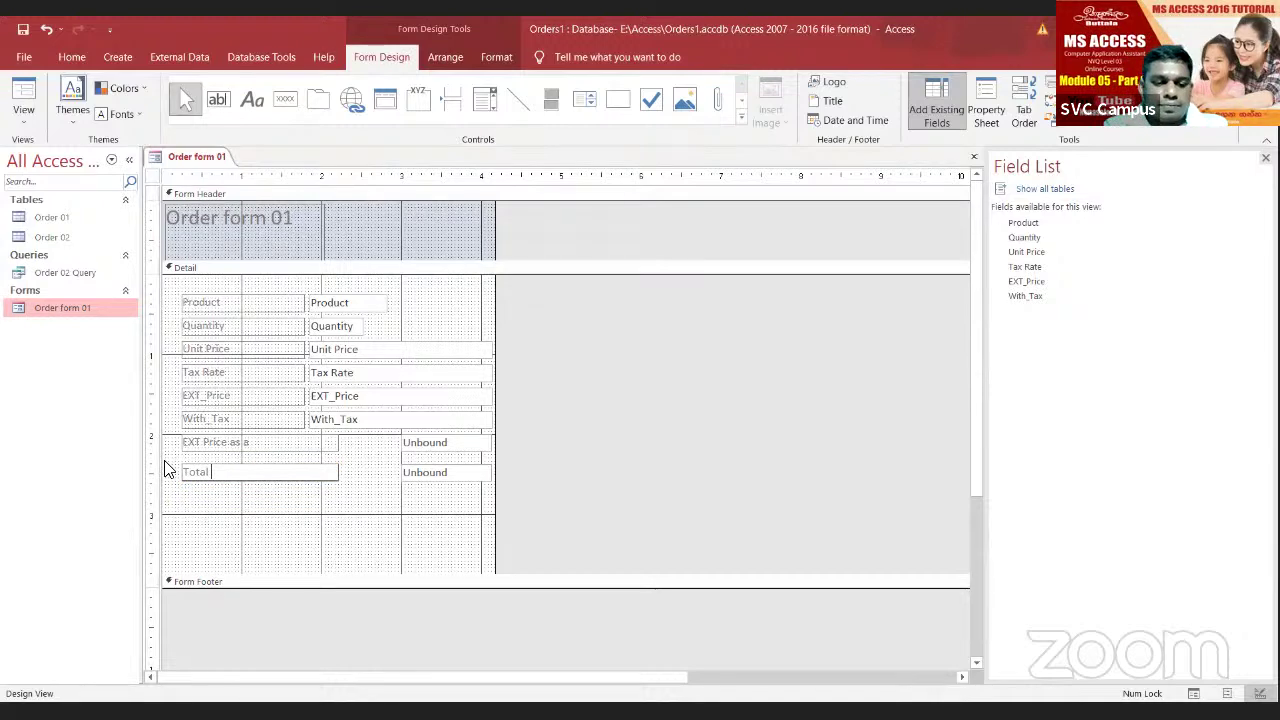
{"action": "type", "text": " EXT"}
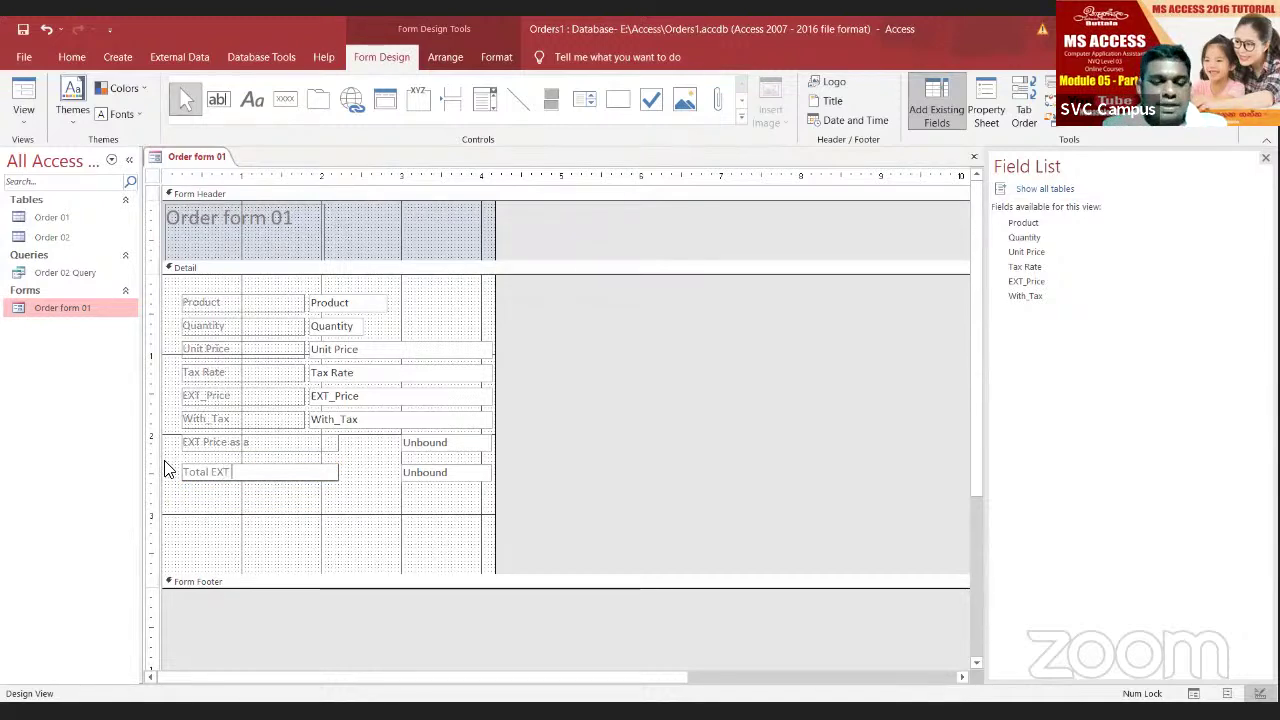
{"action": "type", "text": " Price"}
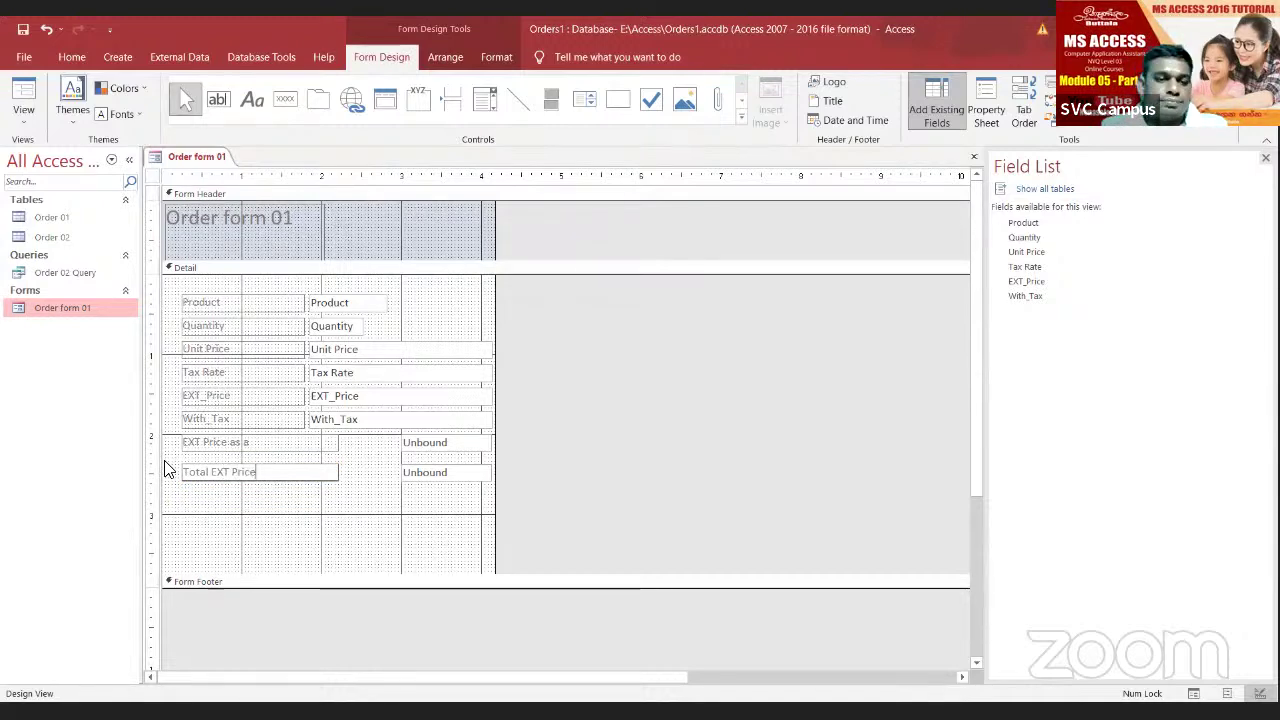
{"action": "left_click", "coordinate": [240, 568]}
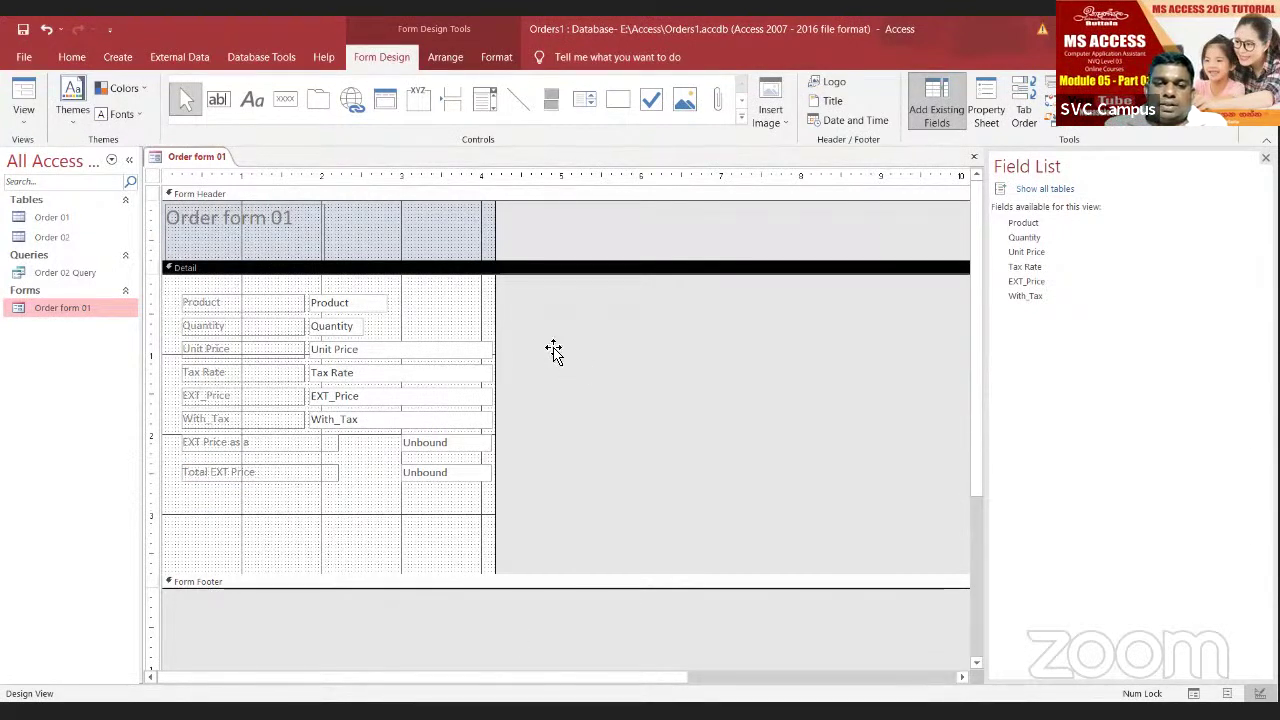
Step: Review the form exercise, its percentage note and the Report 1 totals in the Word document, and return to Access
{"action": "key", "text": "alt+Tab"}
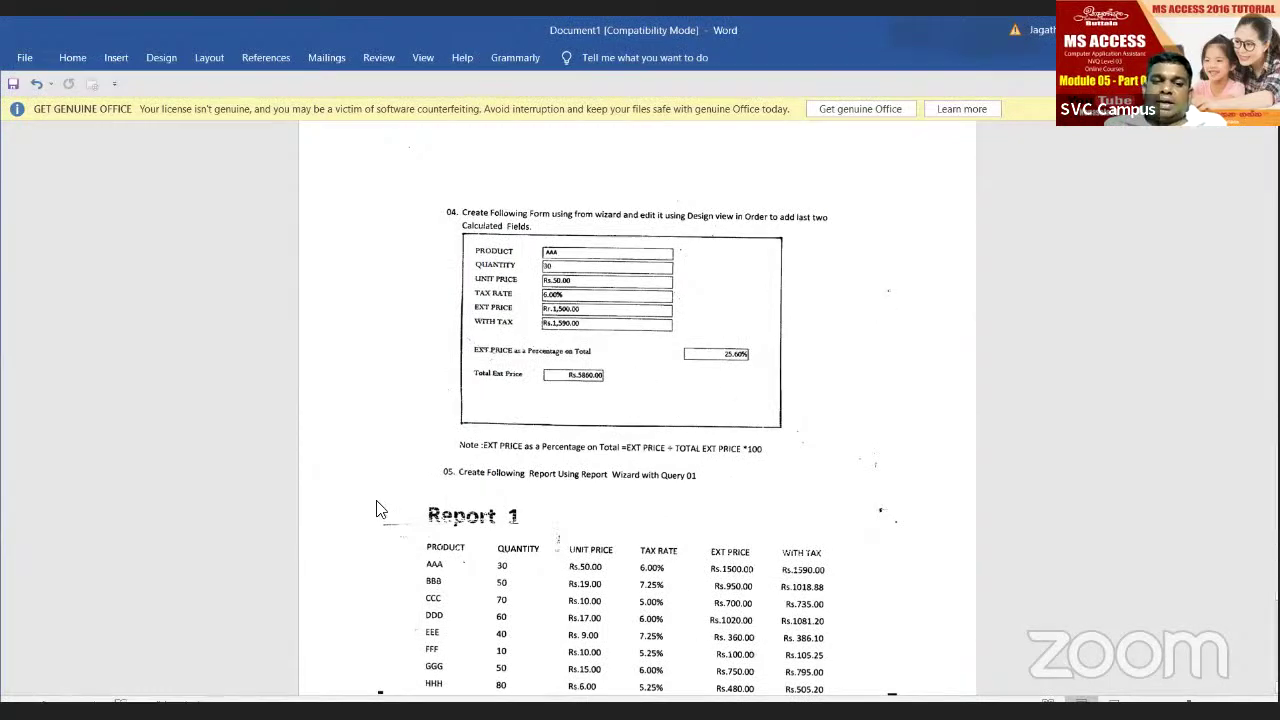
{"action": "key", "text": "alt+Tab"}
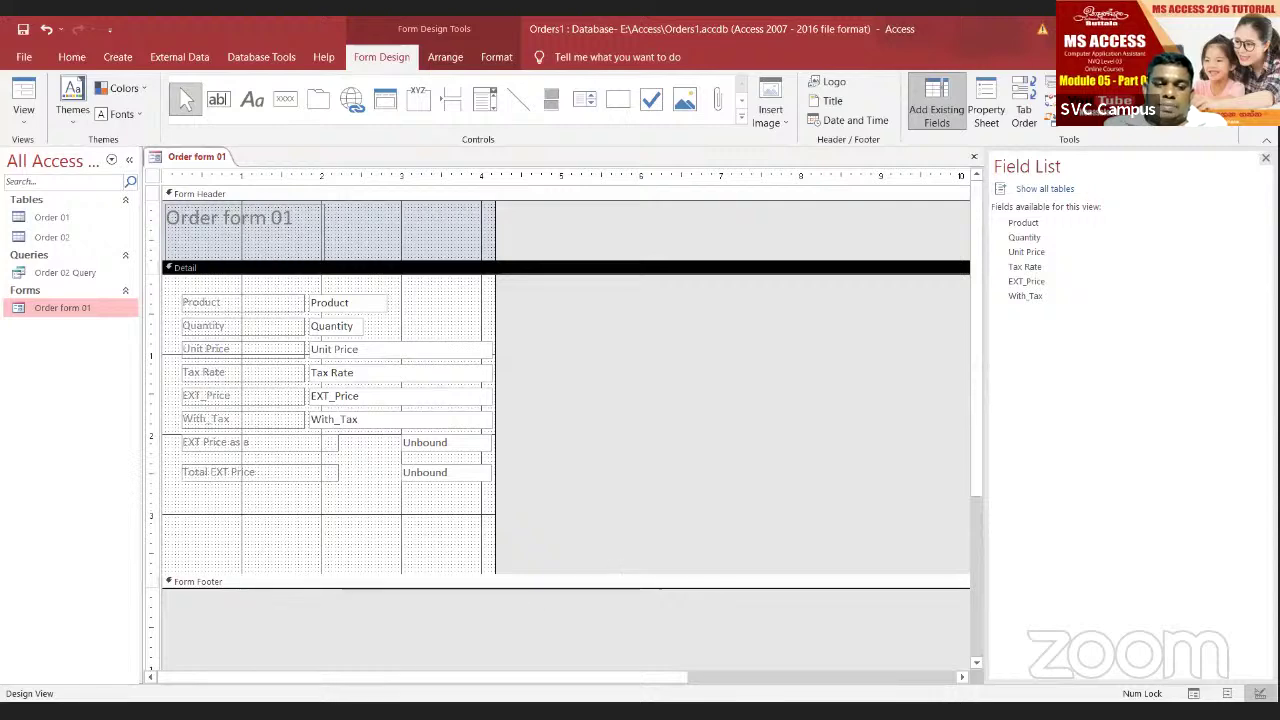
{"action": "key", "text": "alt+Tab"}
{"action": "scroll", "coordinate": [432, 522], "scroll_direction": "down", "scroll_amount": 1}
{"action": "scroll", "coordinate": [432, 522], "scroll_direction": "down", "scroll_amount": 1}
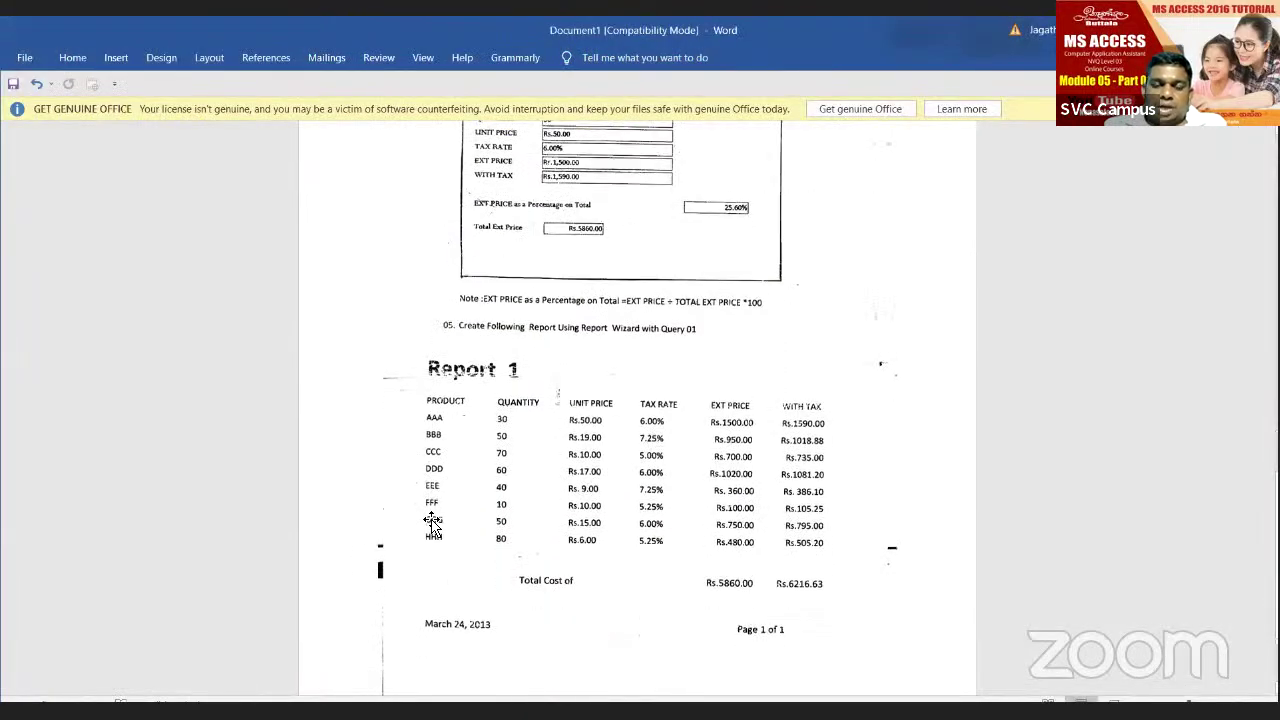
{"action": "scroll", "coordinate": [432, 522], "scroll_direction": "down", "scroll_amount": 2}
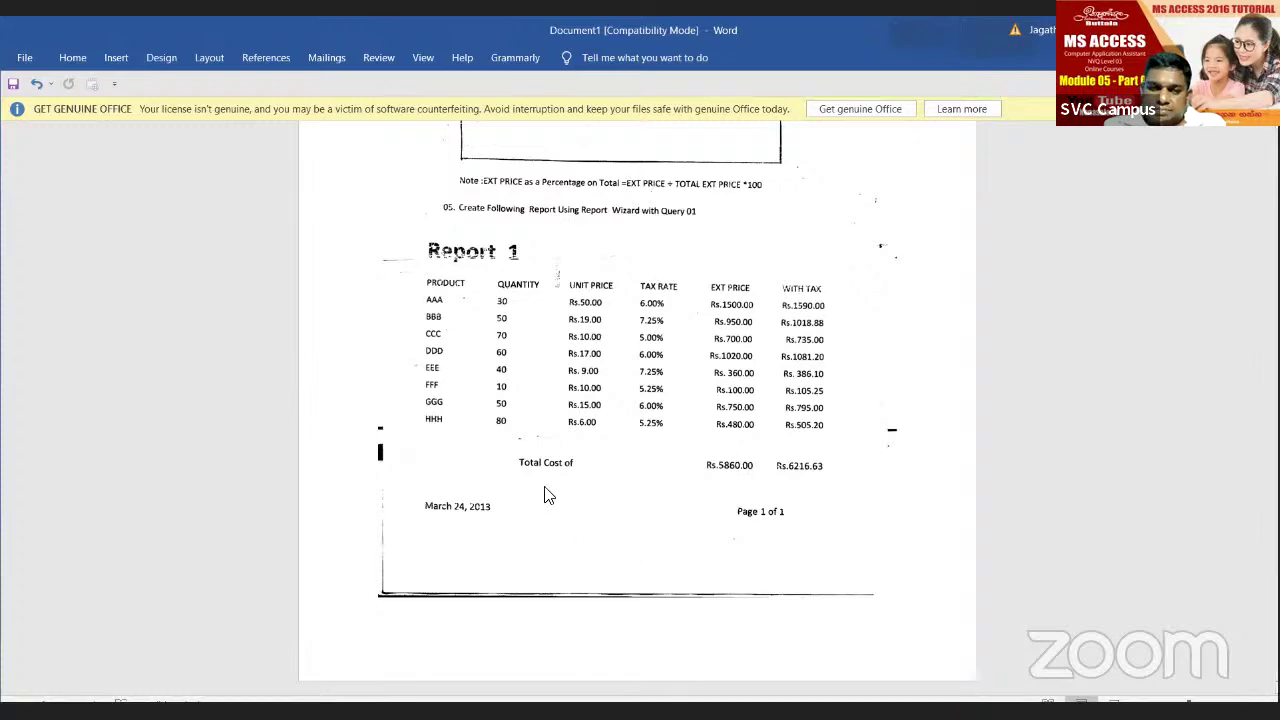
{"action": "key", "text": "alt+Tab"}
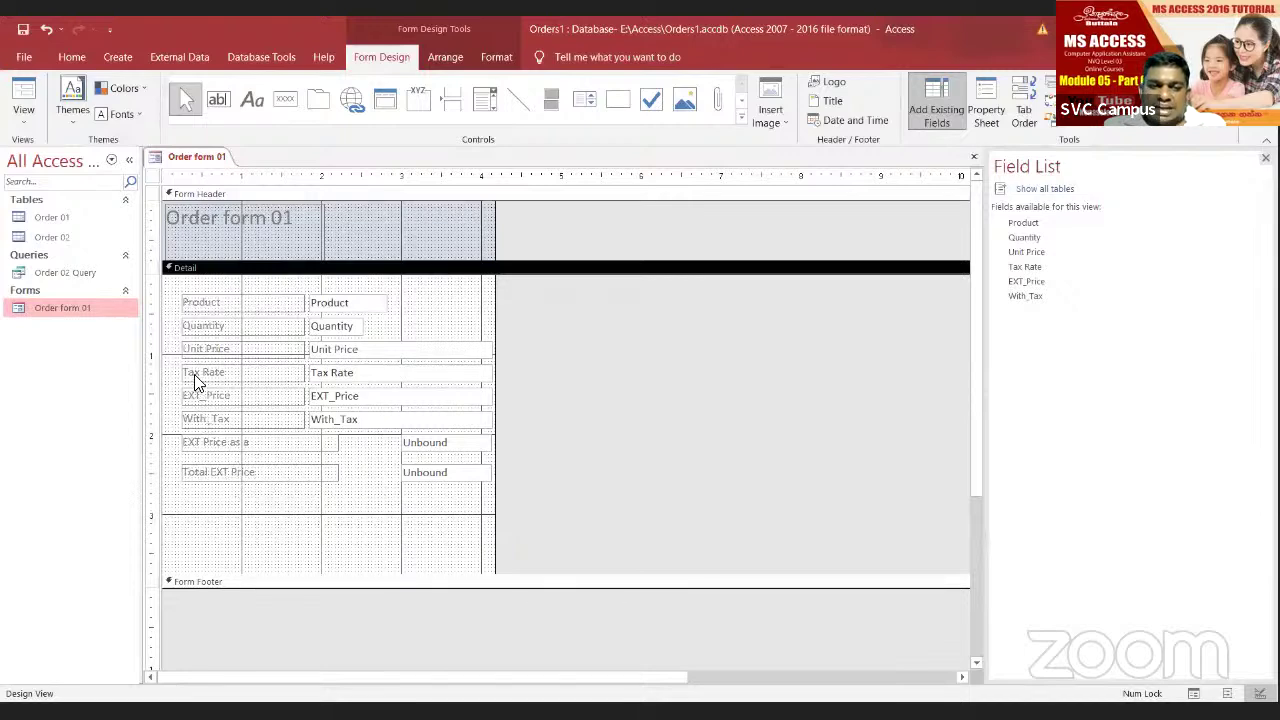
Step: Set the Control Source of the Total EXT Price text box to =Sum([EXT_Price]) using the property sheet and Expression Builder
{"action": "left_click", "coordinate": [430, 476]}
{"action": "left_click", "coordinate": [451, 476]}
{"action": "left_click", "coordinate": [385, 534]}
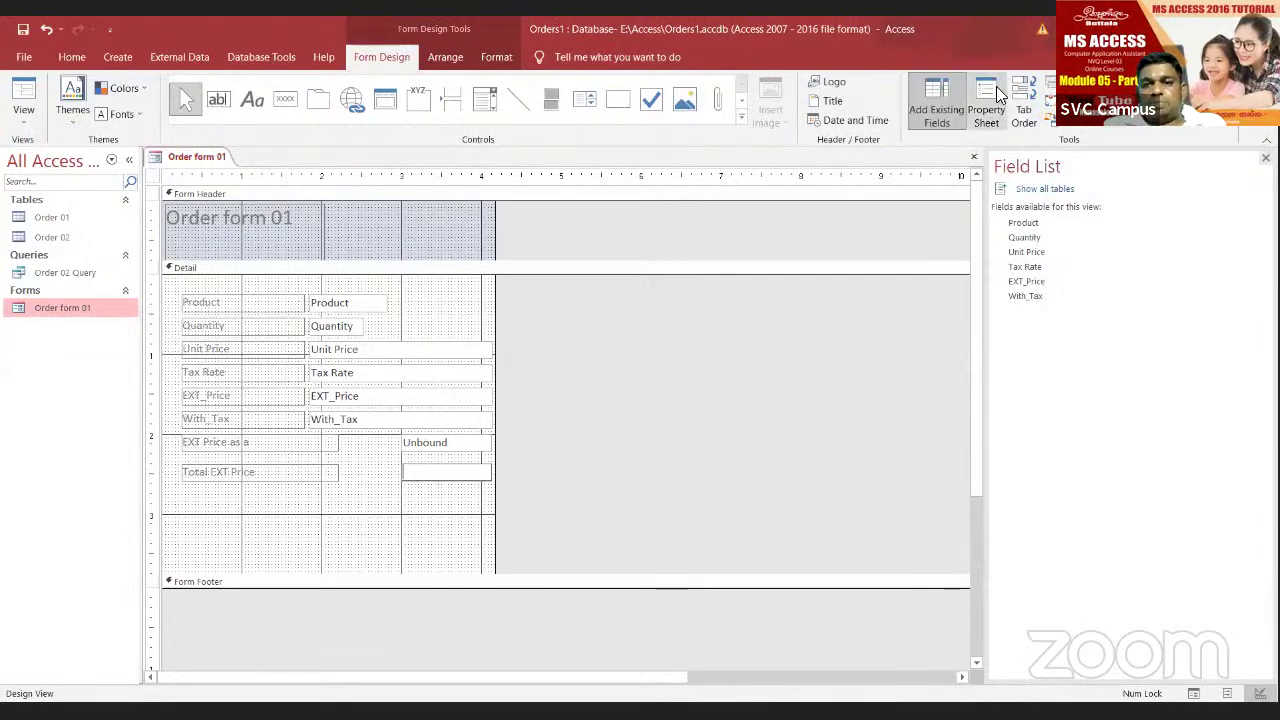
{"action": "left_click", "coordinate": [980, 110]}
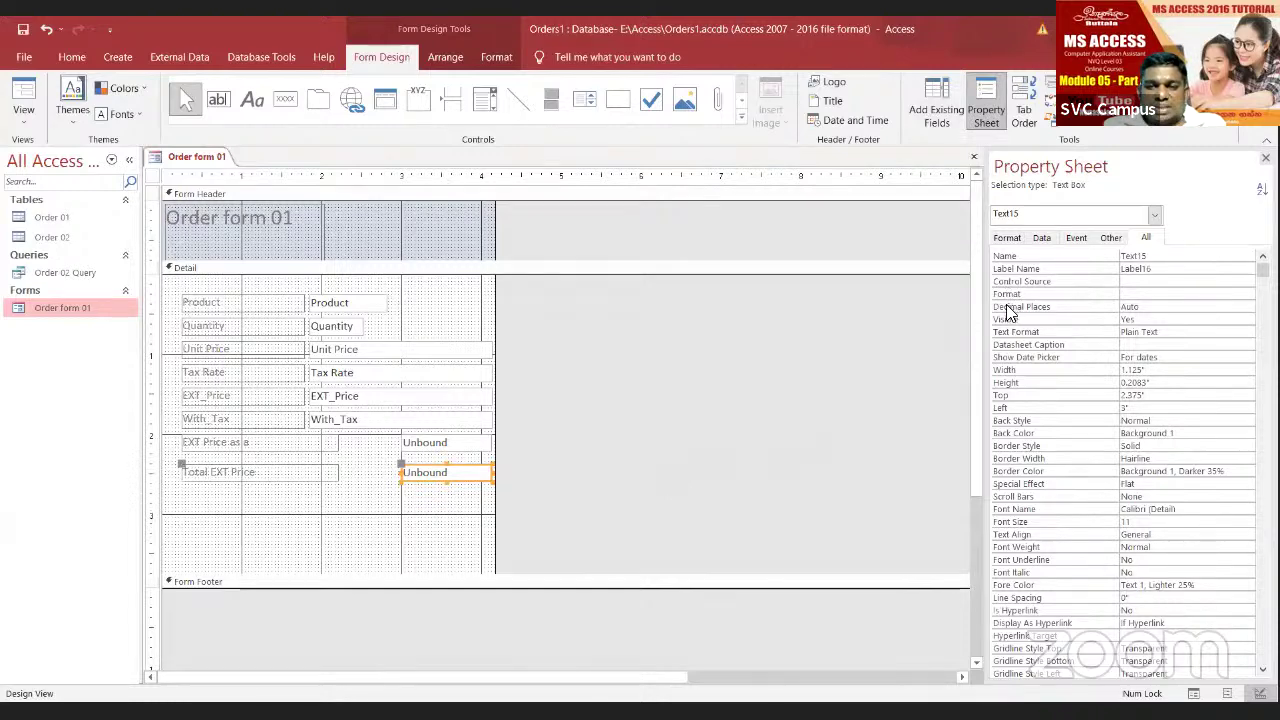
{"action": "left_click", "coordinate": [1134, 284]}
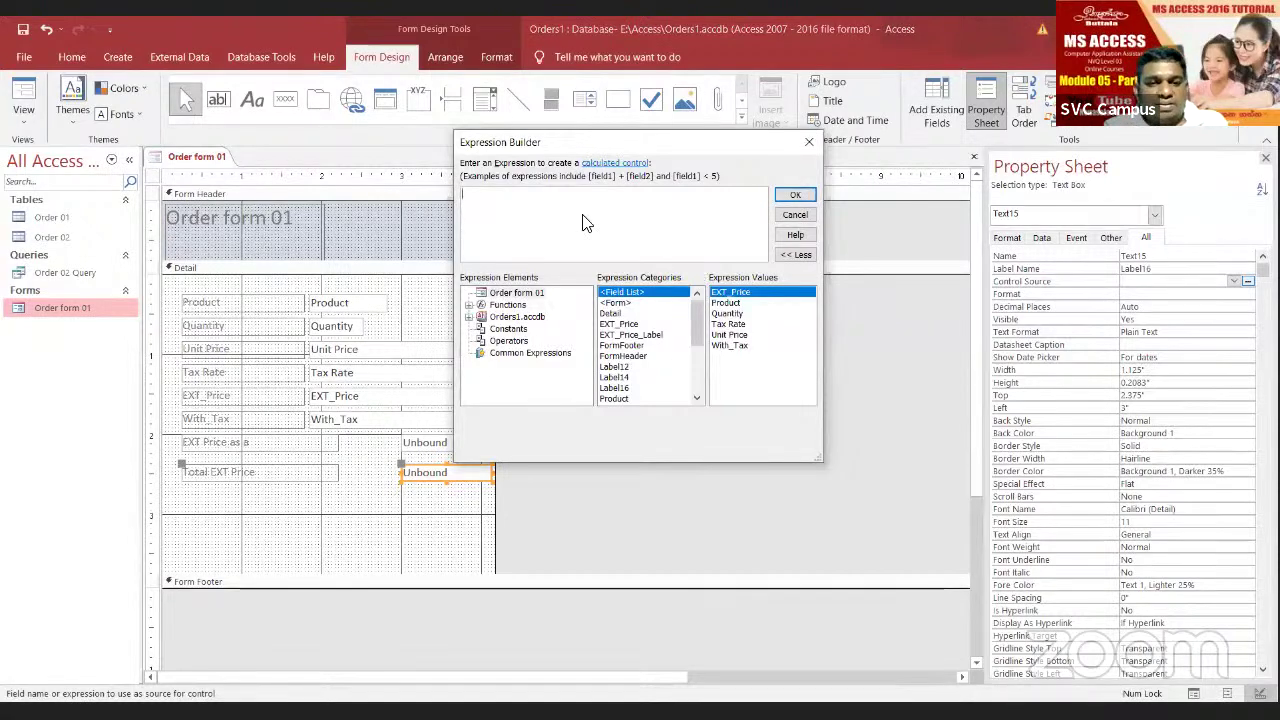
{"action": "type", "text": "="}
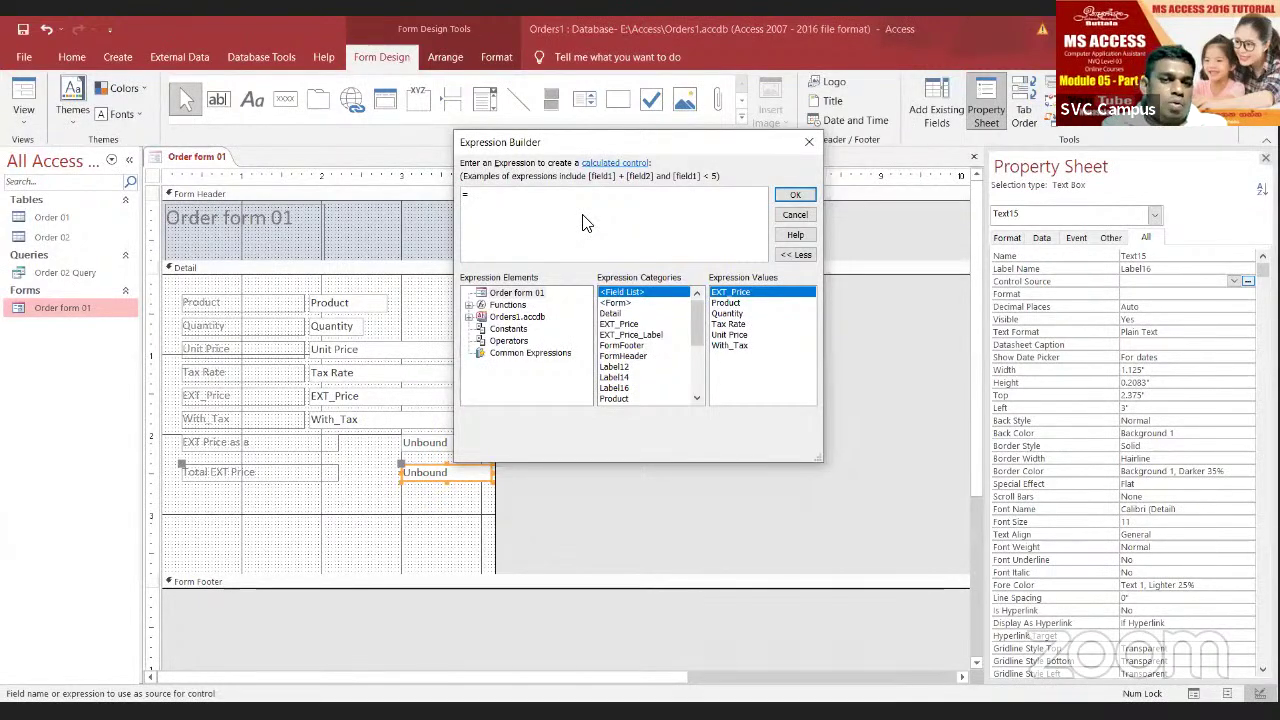
{"action": "type", "text": "sum"}
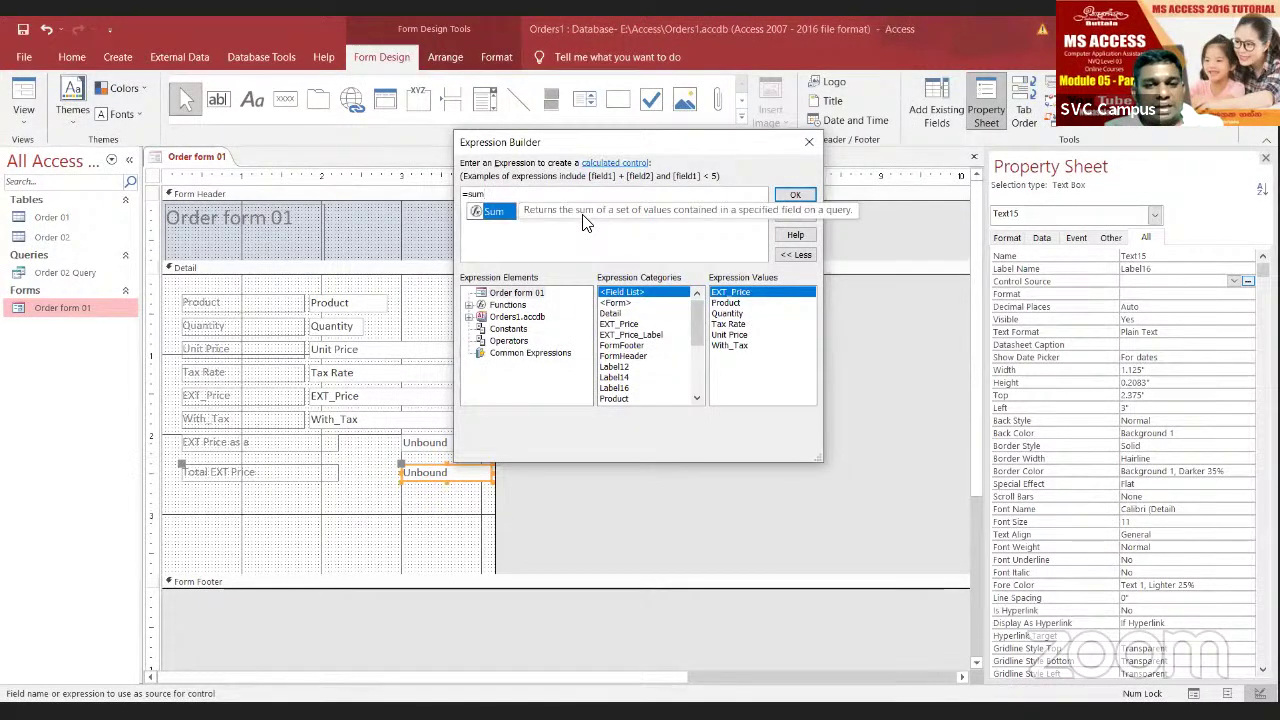
{"action": "type", "text": "("}
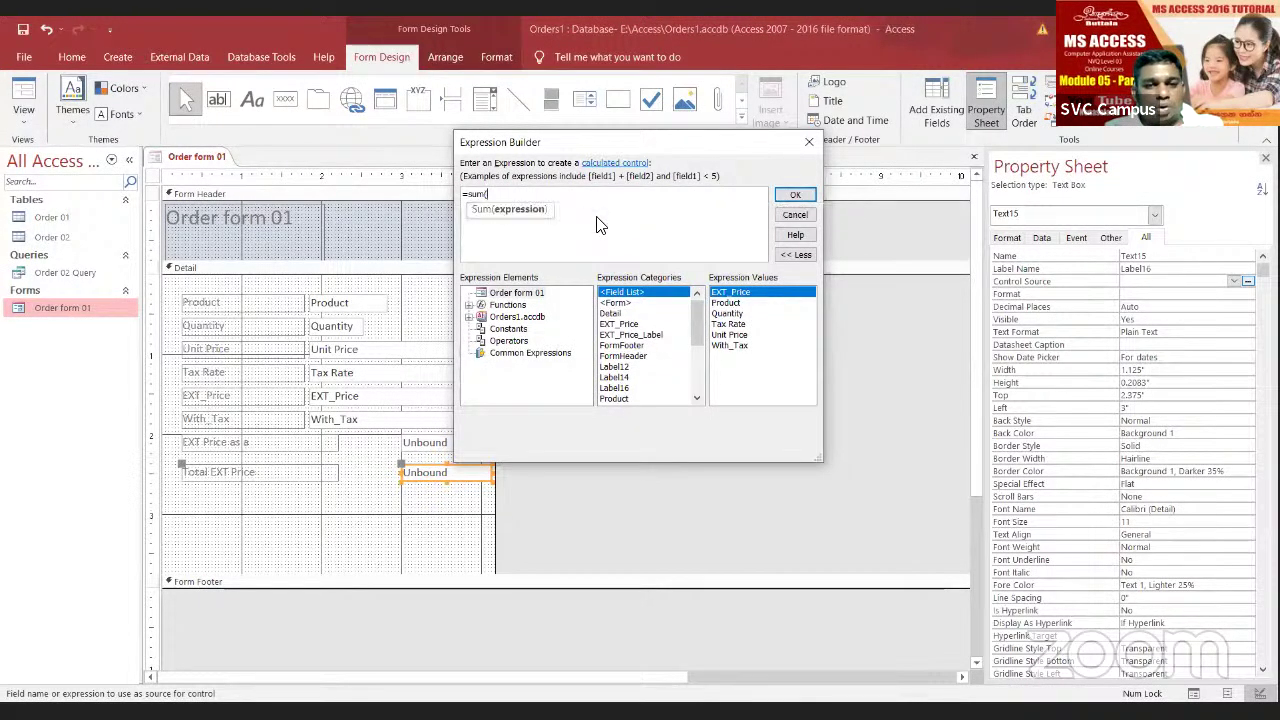
{"action": "left_click", "coordinate": [610, 324]}
{"action": "double_click", "coordinate": [610, 324]}
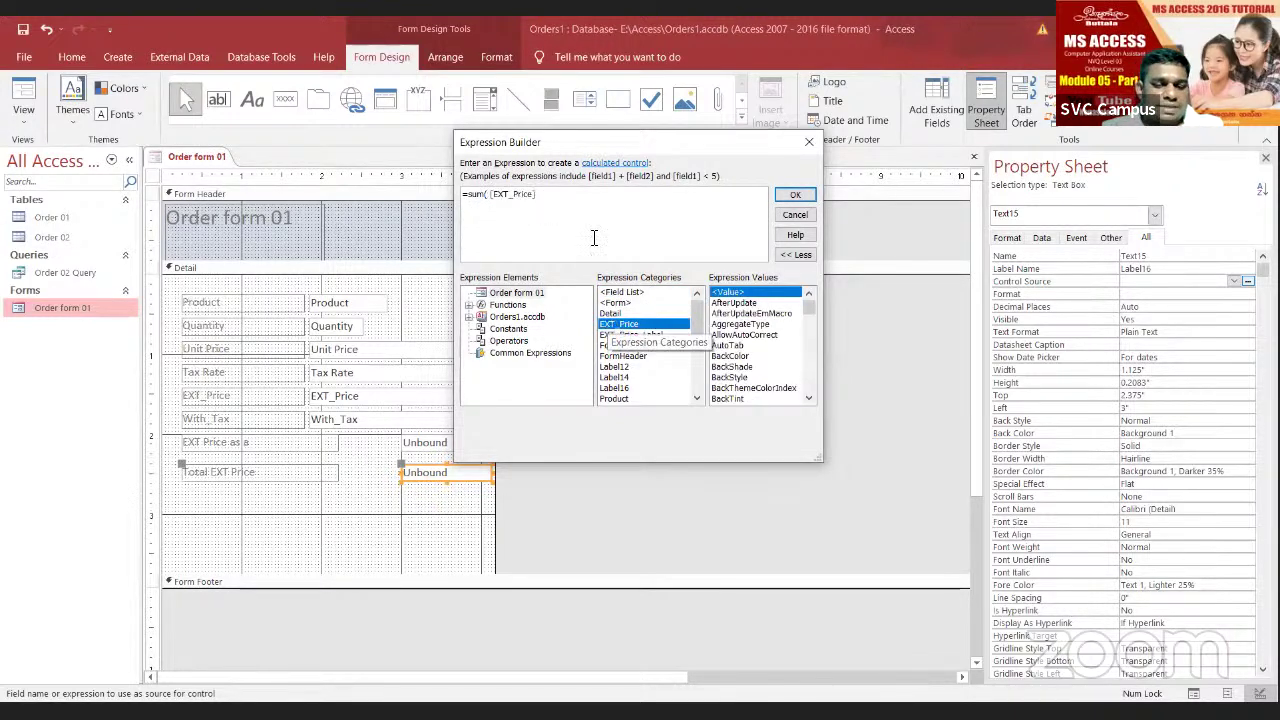
{"action": "type", "text": ")"}
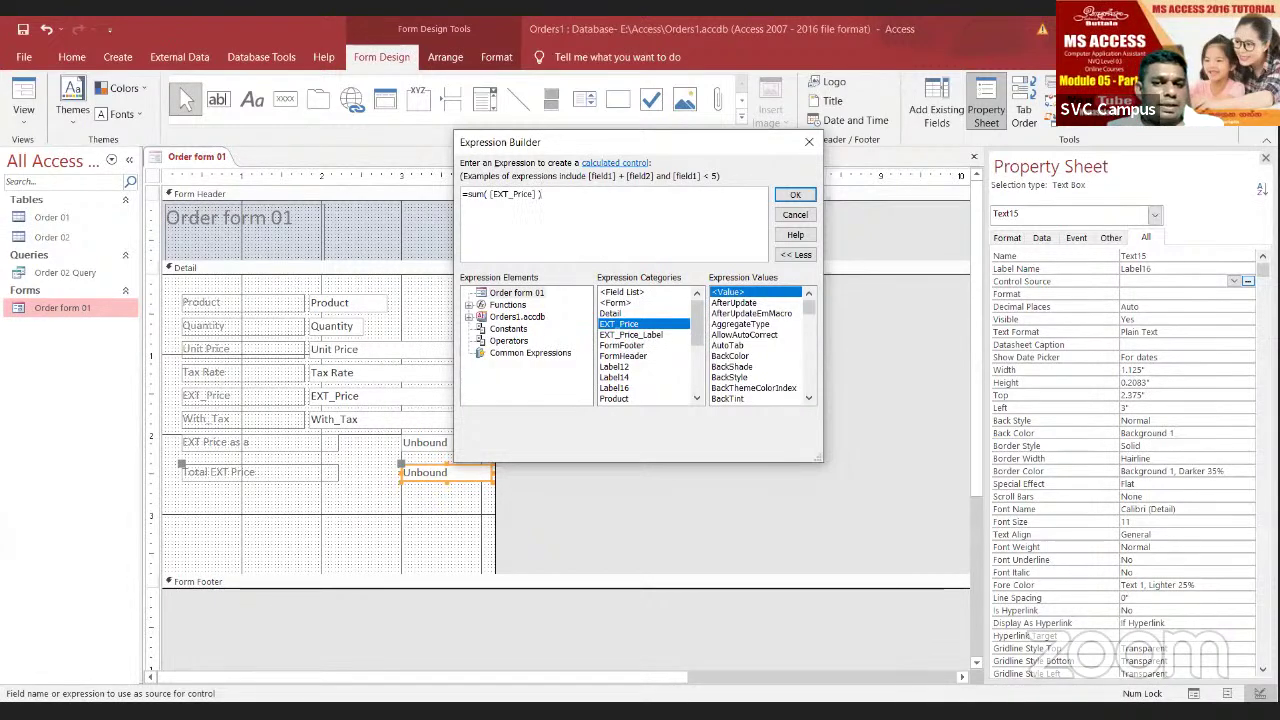
{"action": "left_click", "coordinate": [792, 196]}
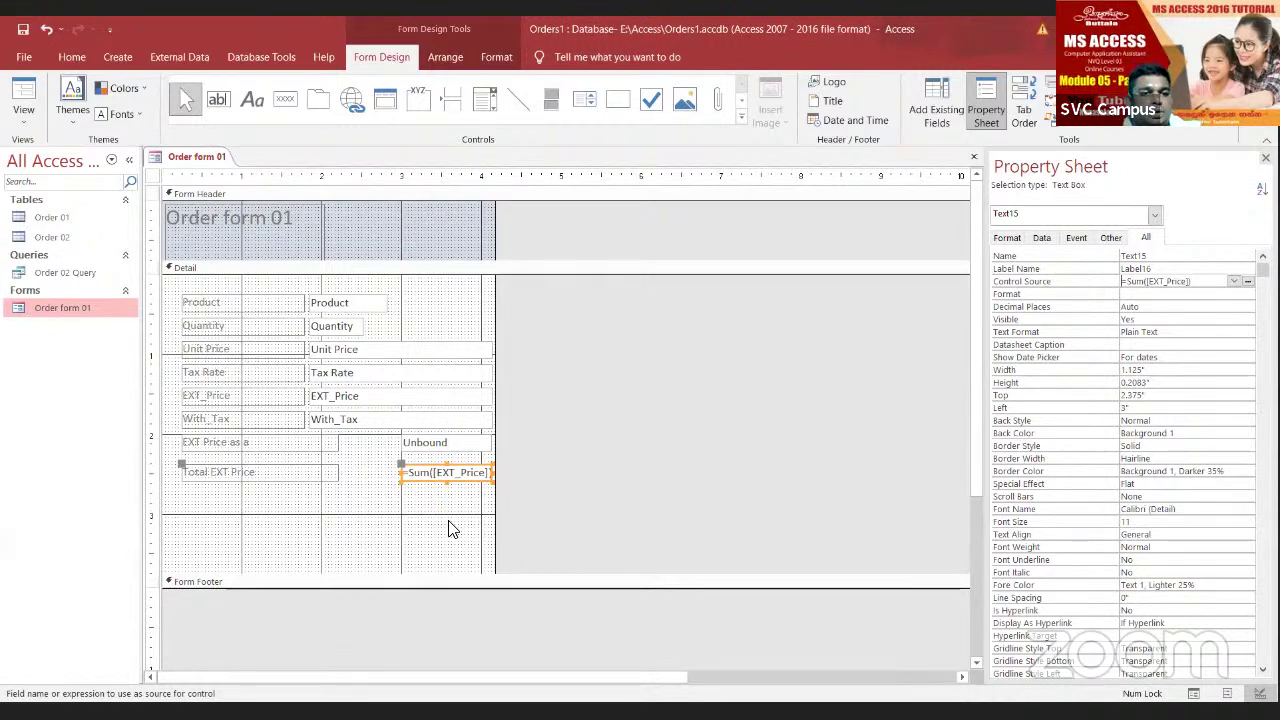
Step: Check the total in Form view, then set the Format of the Total EXT Price text box to Currency in Layout view
{"action": "left_click", "coordinate": [30, 107]}
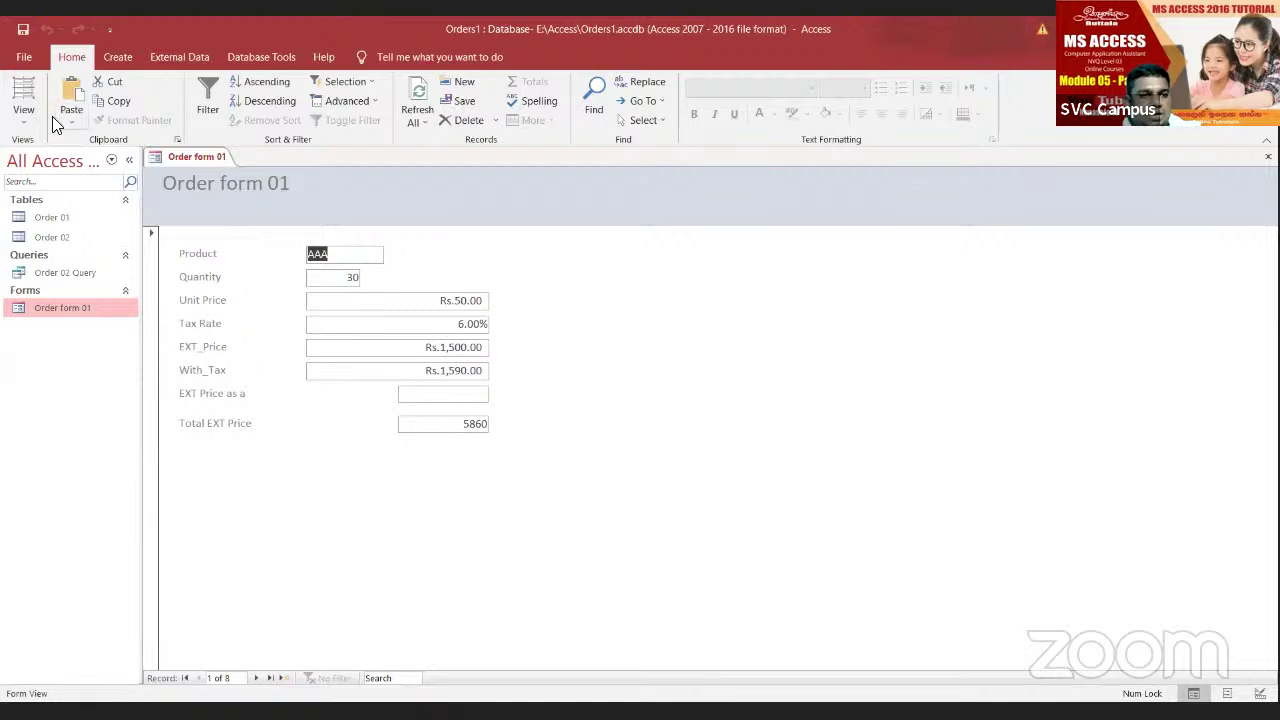
{"action": "left_click", "coordinate": [23, 95]}
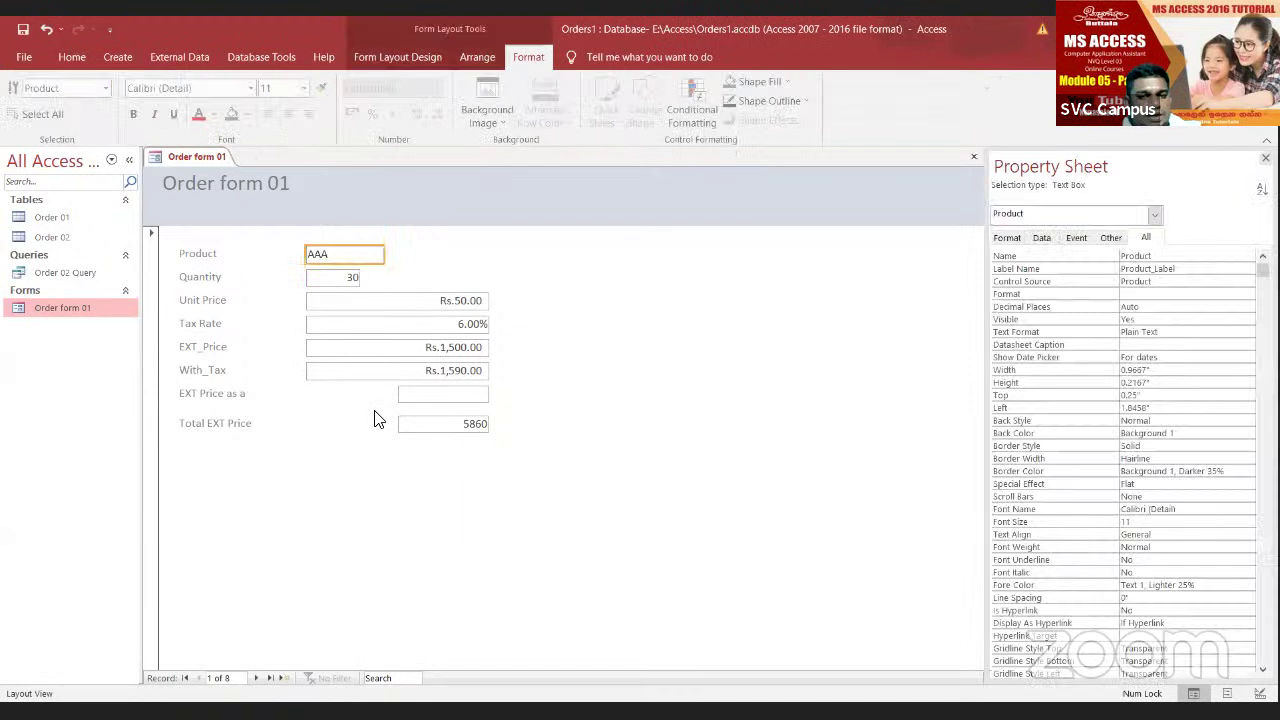
{"action": "left_click", "coordinate": [461, 430]}
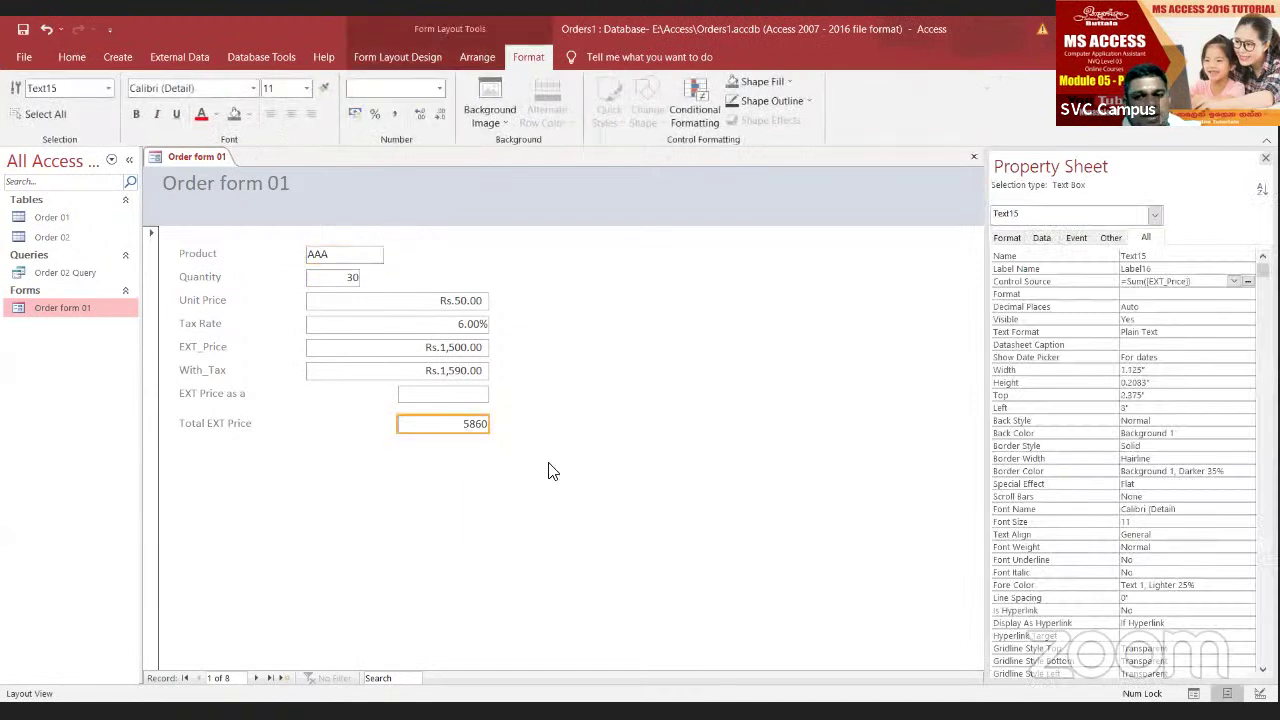
{"action": "left_click", "coordinate": [1157, 294]}
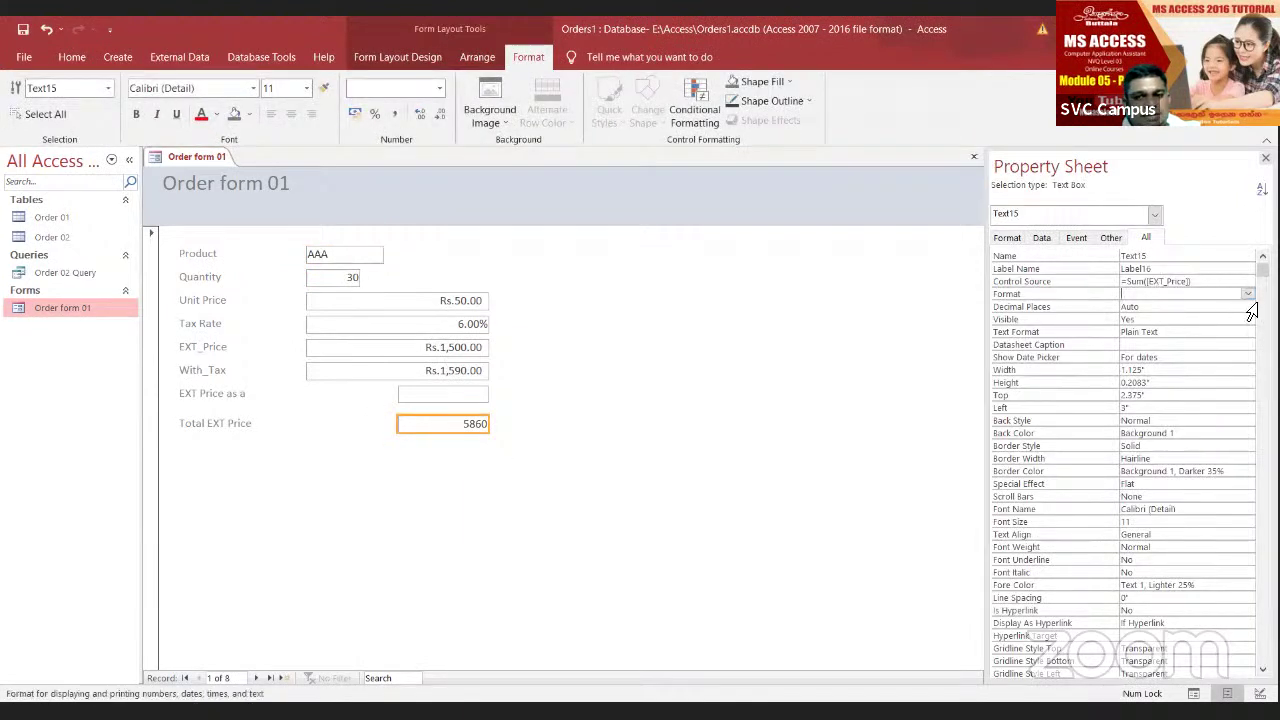
{"action": "left_click", "coordinate": [1247, 294]}
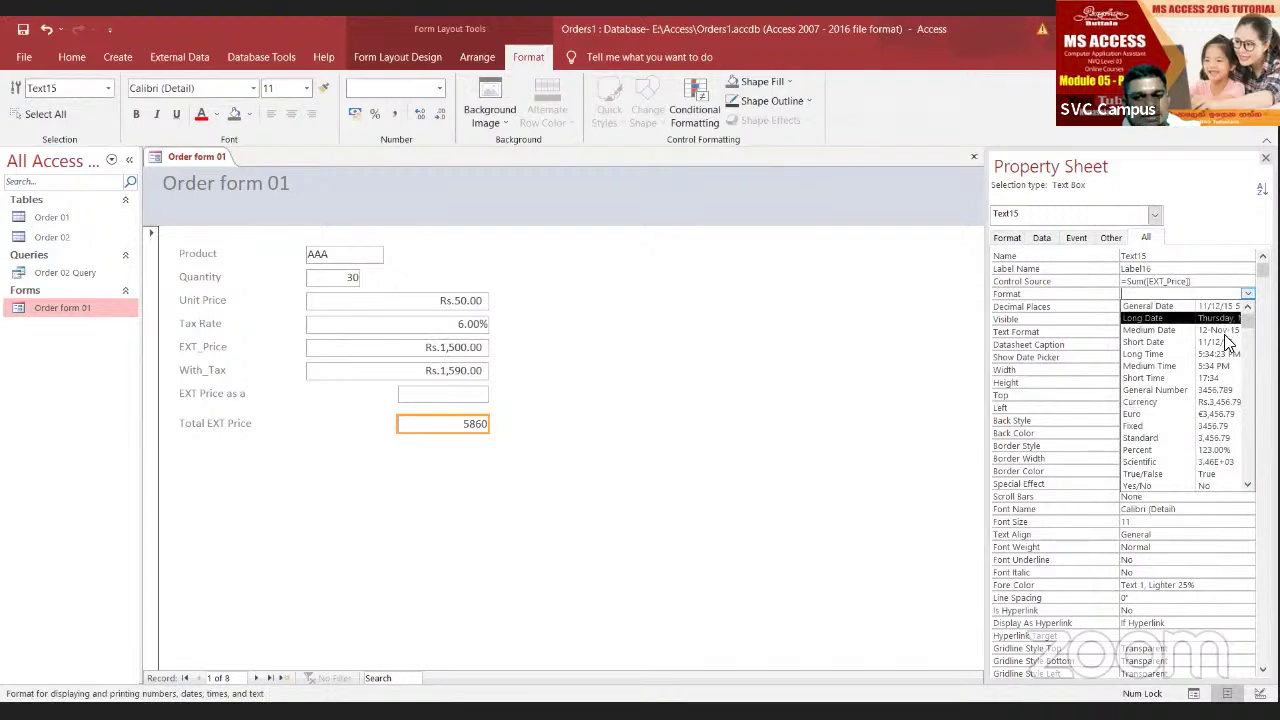
{"action": "left_click", "coordinate": [1160, 401]}
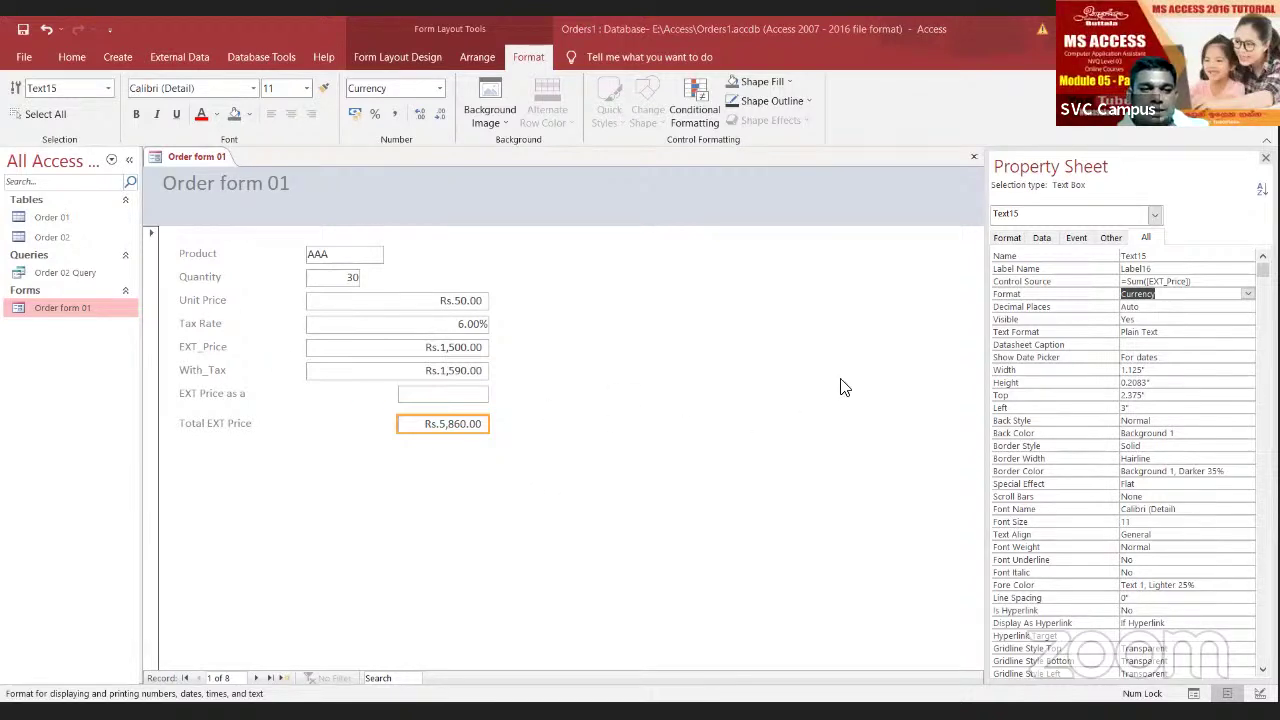
{"action": "left_click", "coordinate": [1127, 295]}
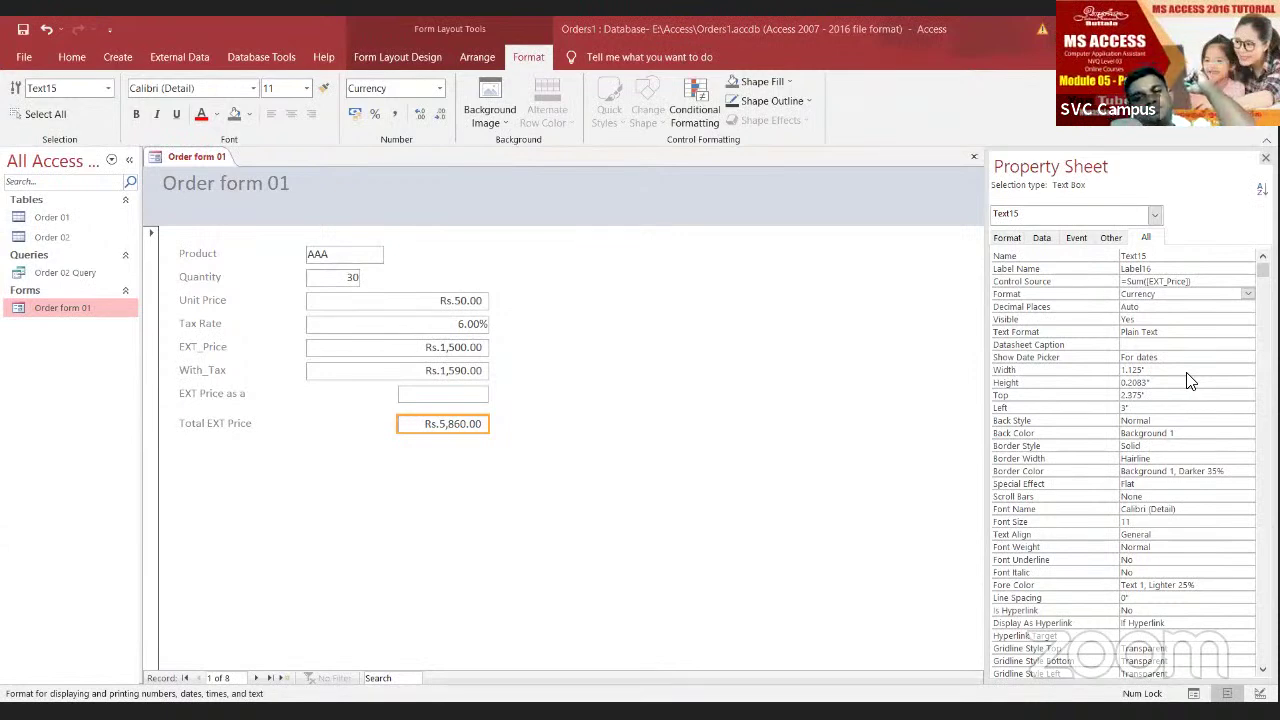
Step: Review the Total EXT Price text box's Control Source expression in the Expression Builder
{"action": "left_click", "coordinate": [1218, 281]}
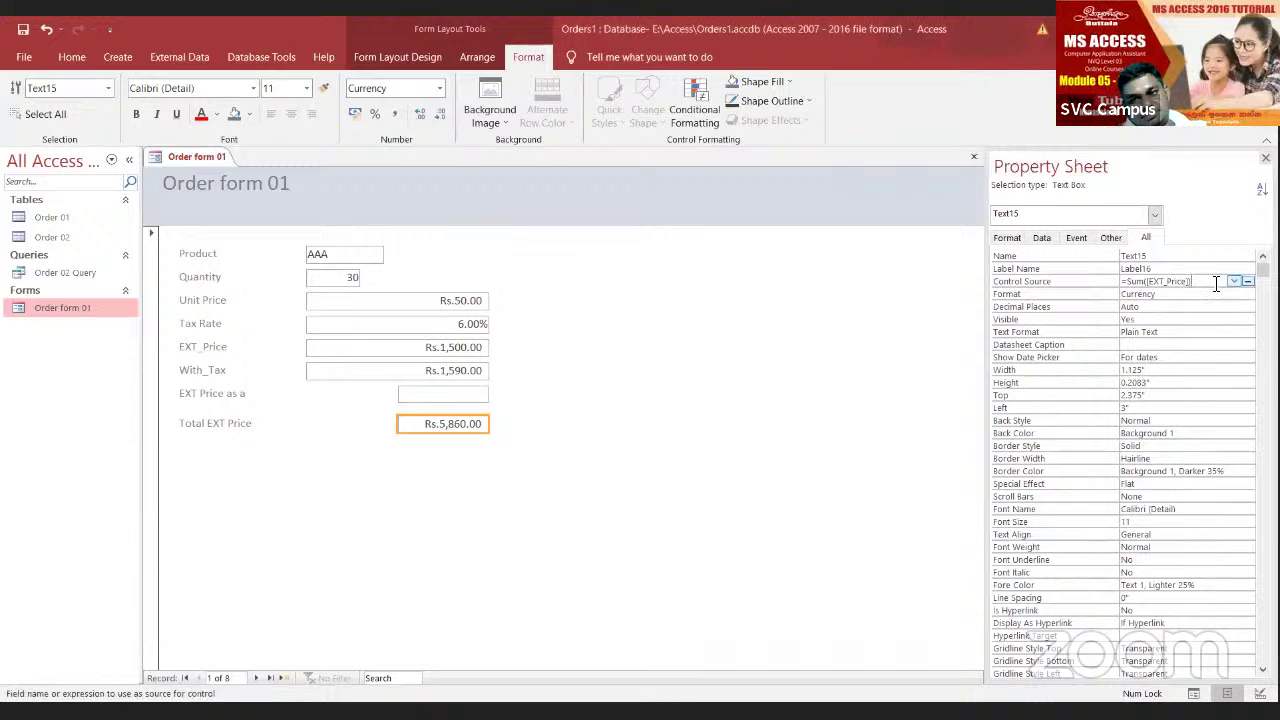
{"action": "left_click", "coordinate": [1247, 281]}
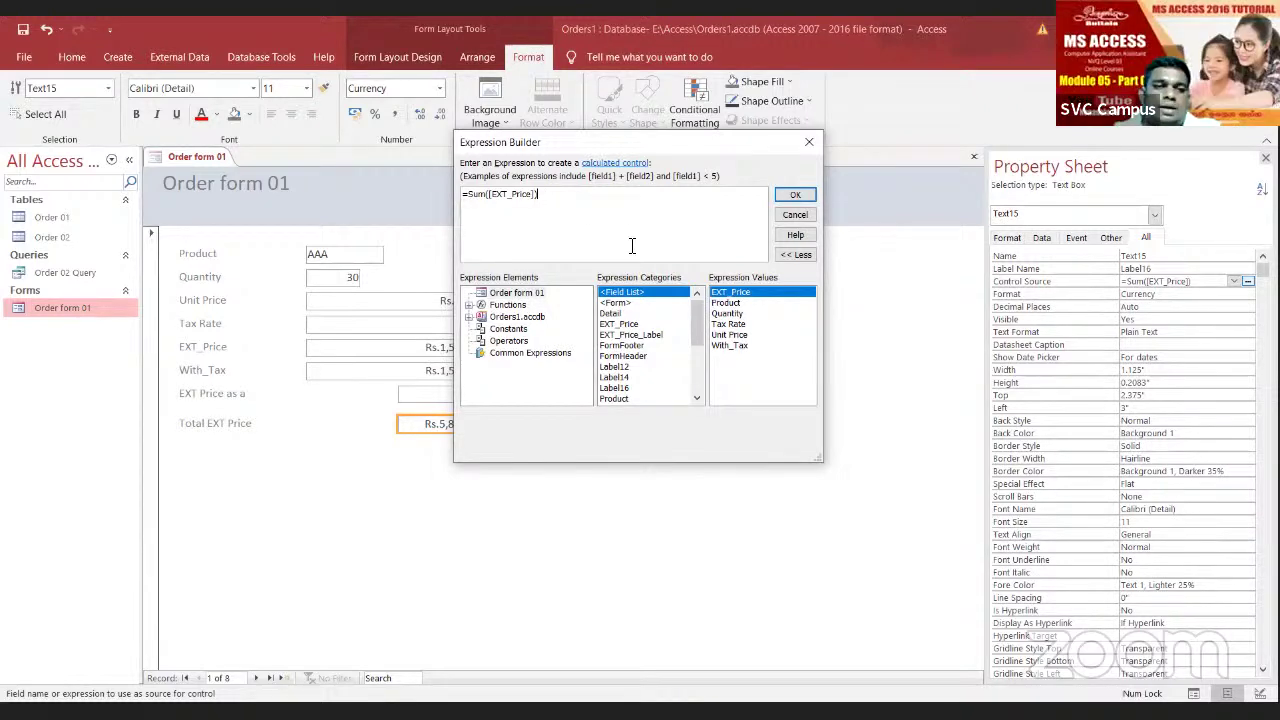
{"action": "left_click", "coordinate": [812, 196]}
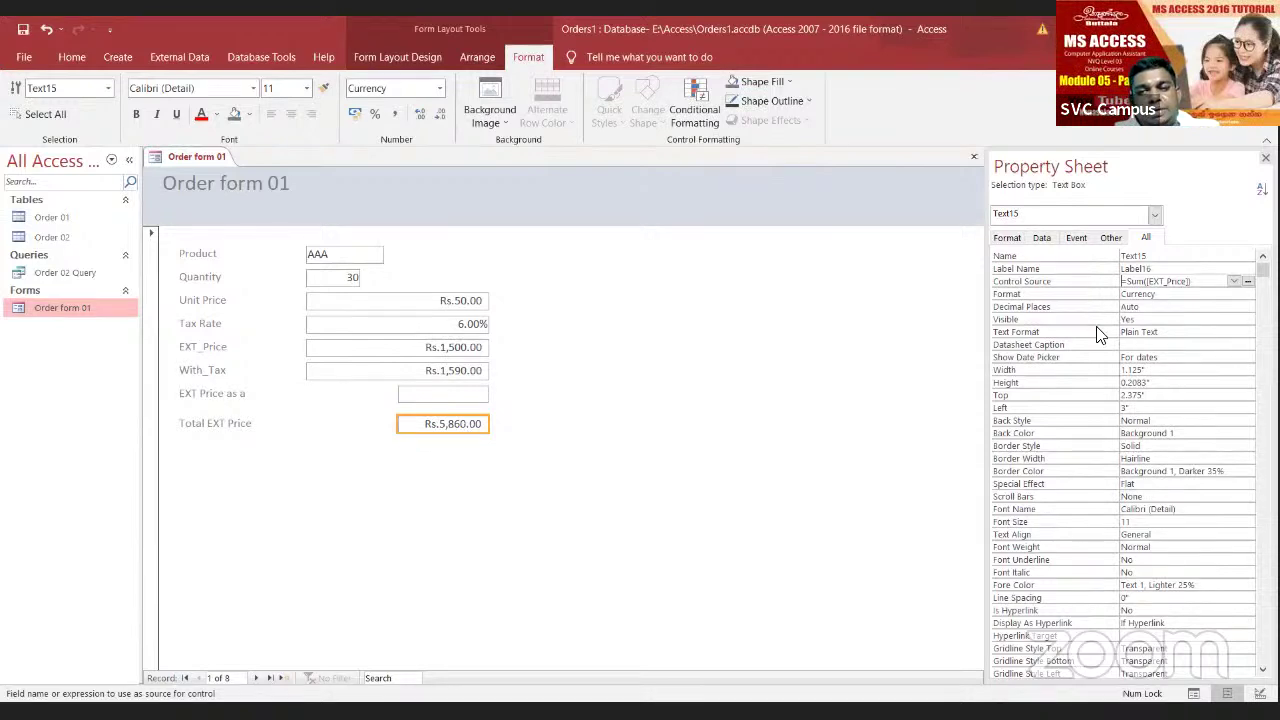
{"action": "left_click", "coordinate": [1170, 296]}
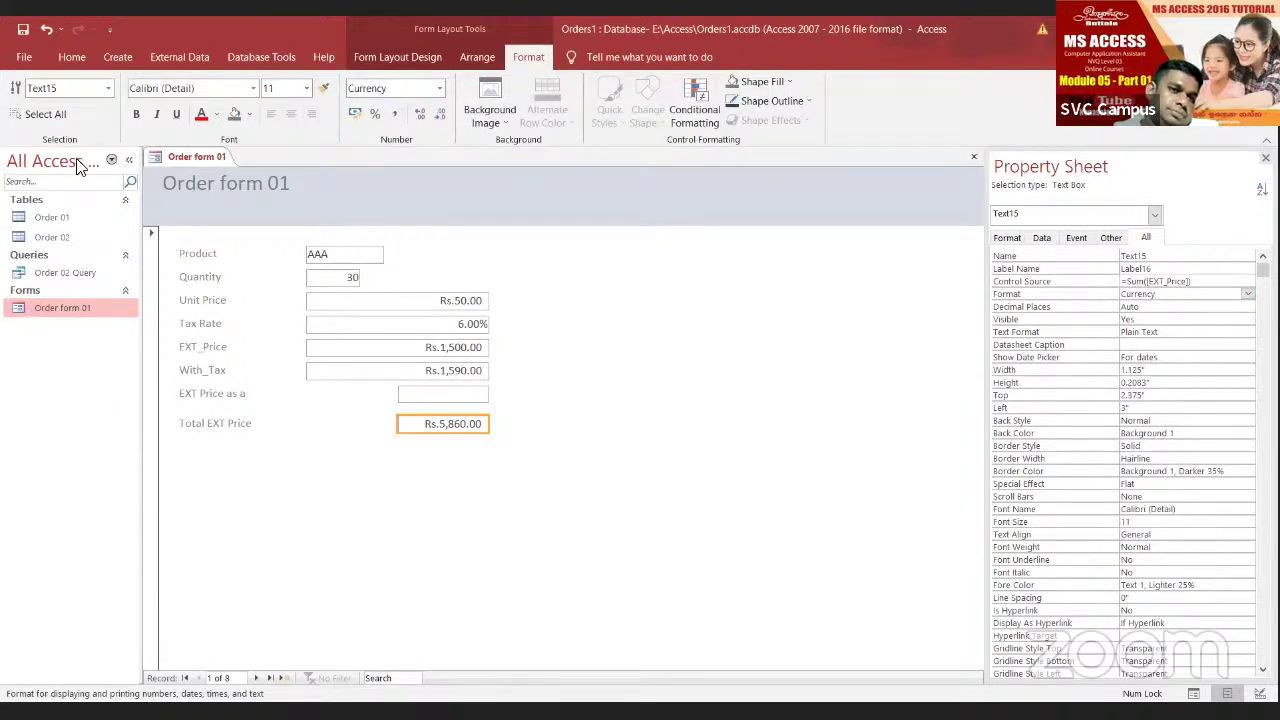
Step: Preview Order form 01 in Form view, then return to Design view and reselect Currency as the total's format
{"action": "left_click", "coordinate": [66, 57]}
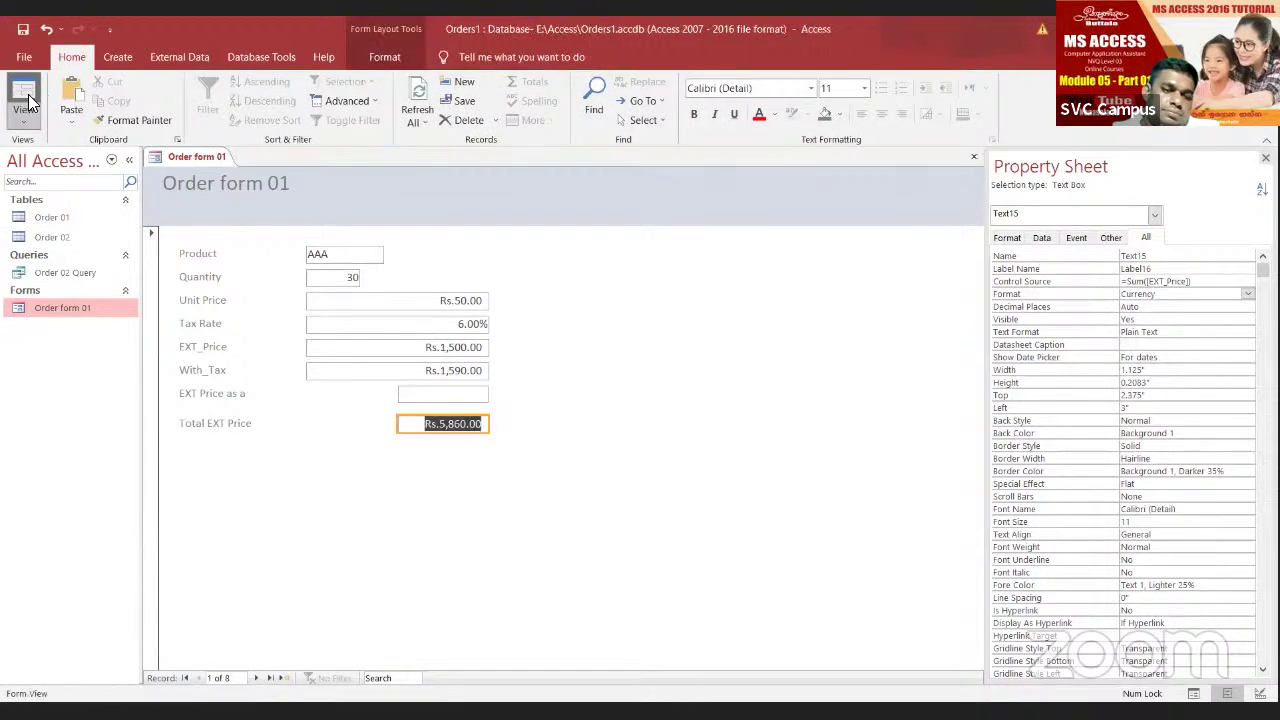
{"action": "left_click", "coordinate": [26, 100]}
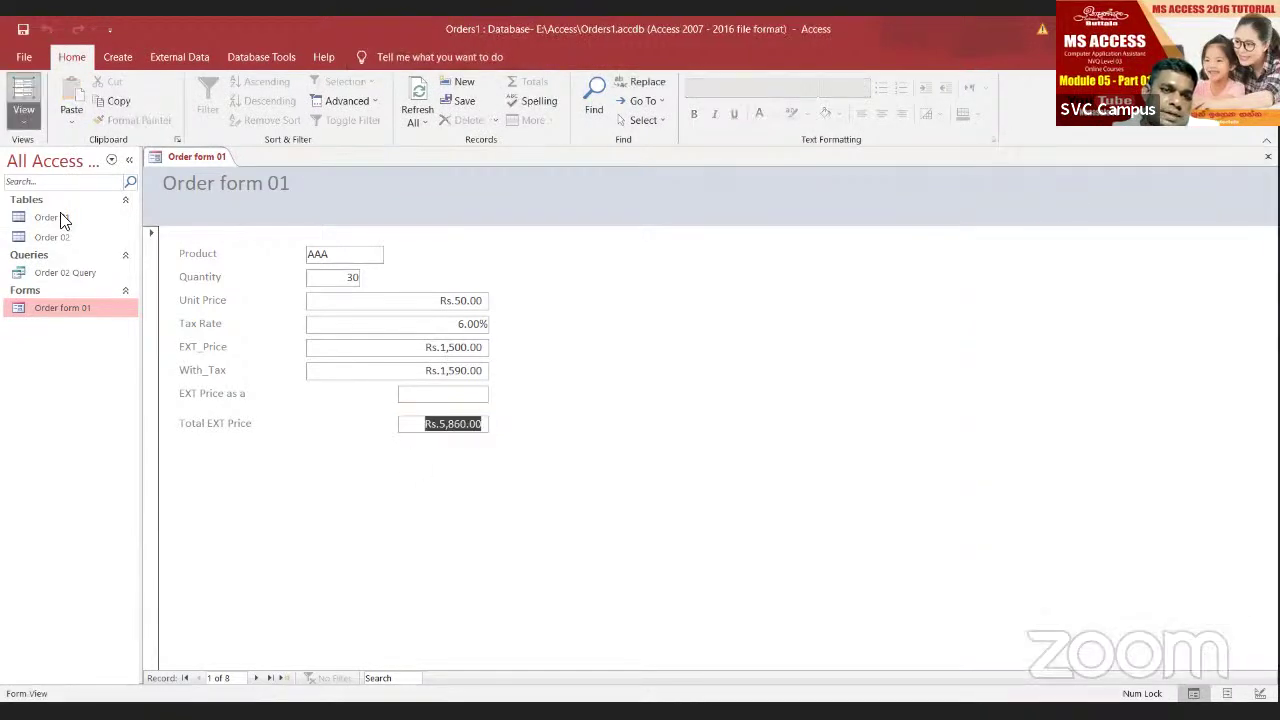
{"action": "key", "text": "alt+h"}
{"action": "key", "text": "w"}
{"action": "key", "text": "d"}
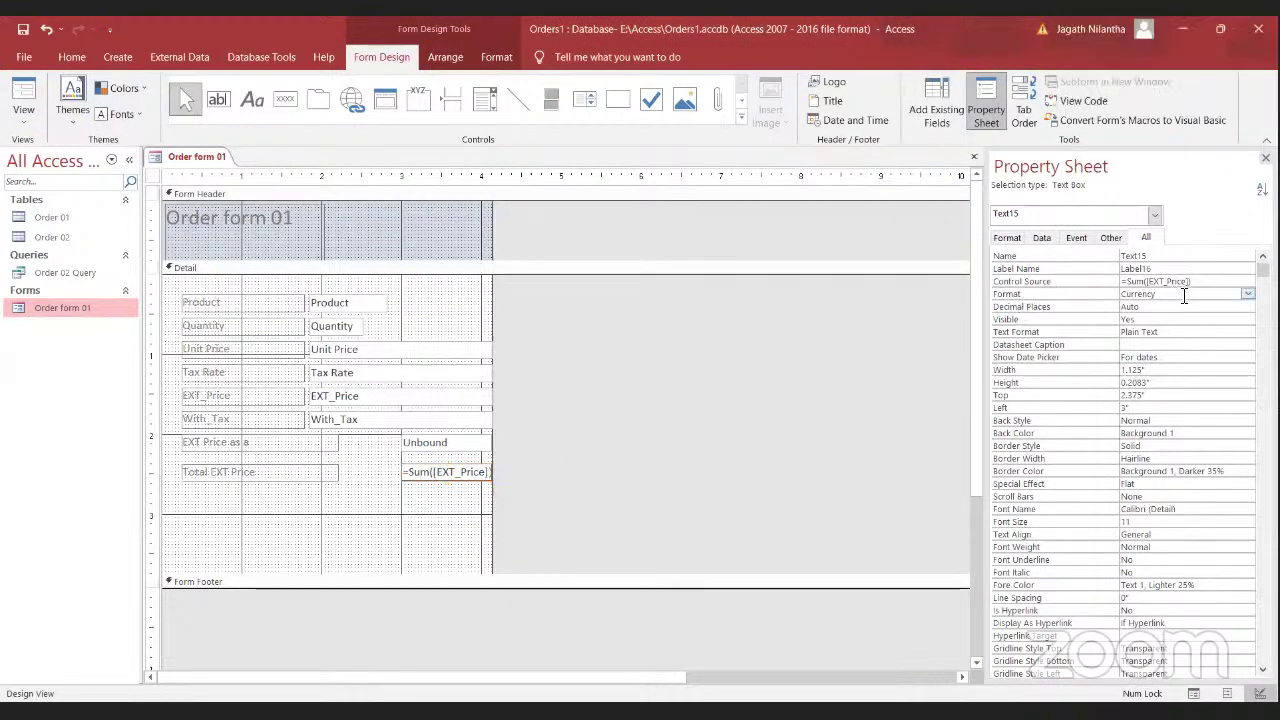
{"action": "left_click", "coordinate": [1248, 294]}
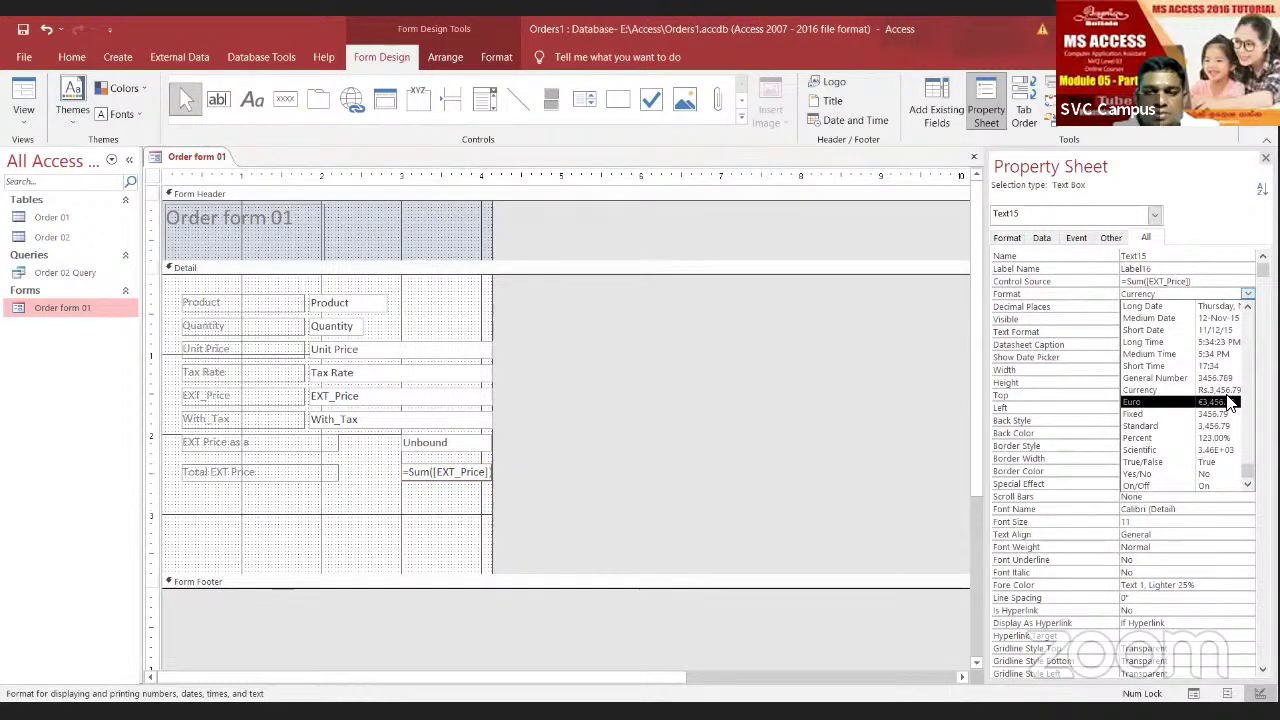
{"action": "left_click", "coordinate": [1205, 390]}
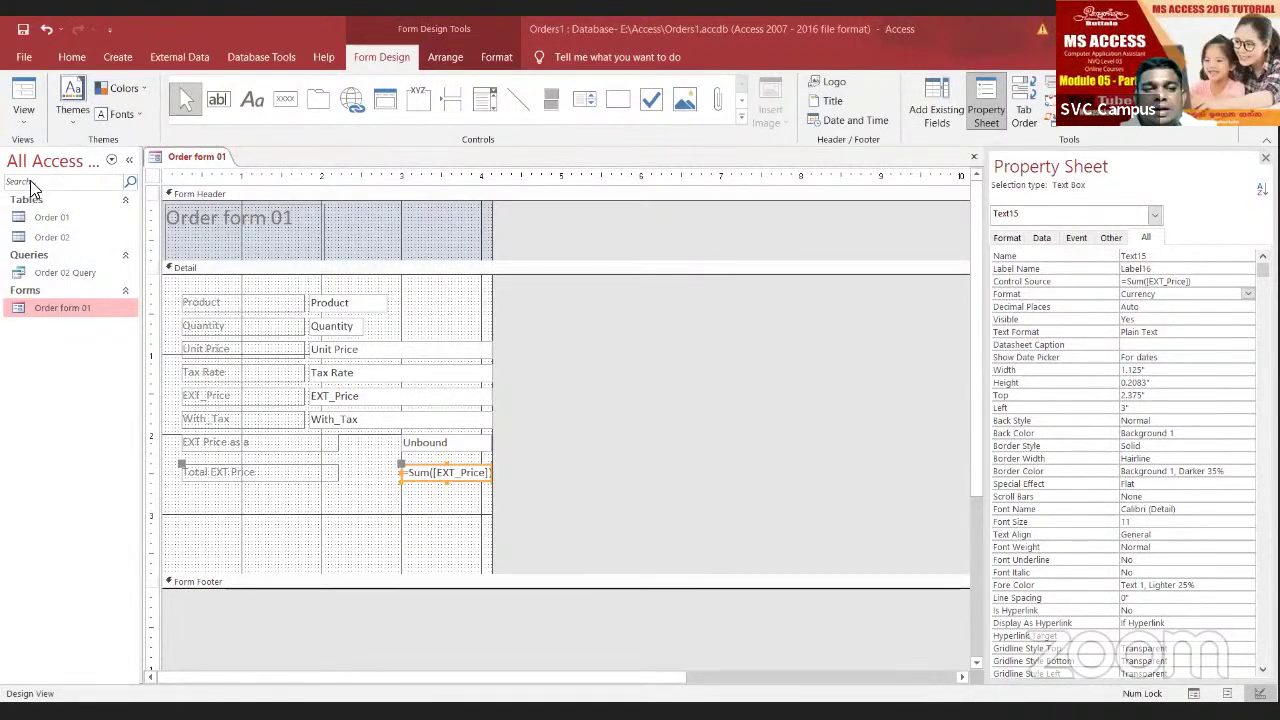
{"action": "right_click", "coordinate": [54, 308]}
{"action": "left_click", "coordinate": [95, 357]}
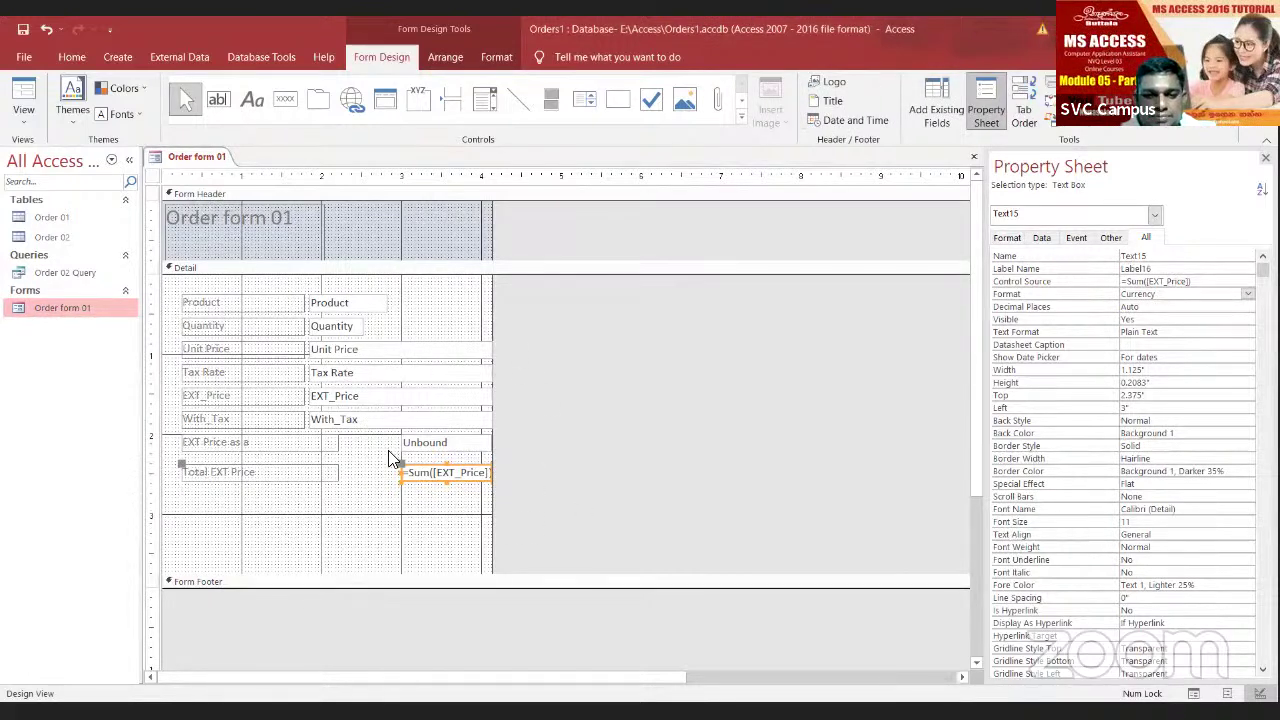
Step: Clear the Total EXT Price text box's expression and rebuild its Control Source as =Sum([EXT_Price]) in the Expression Builder
{"action": "left_click_drag", "start_coordinate": [405, 474], "coordinate": [534, 486]}
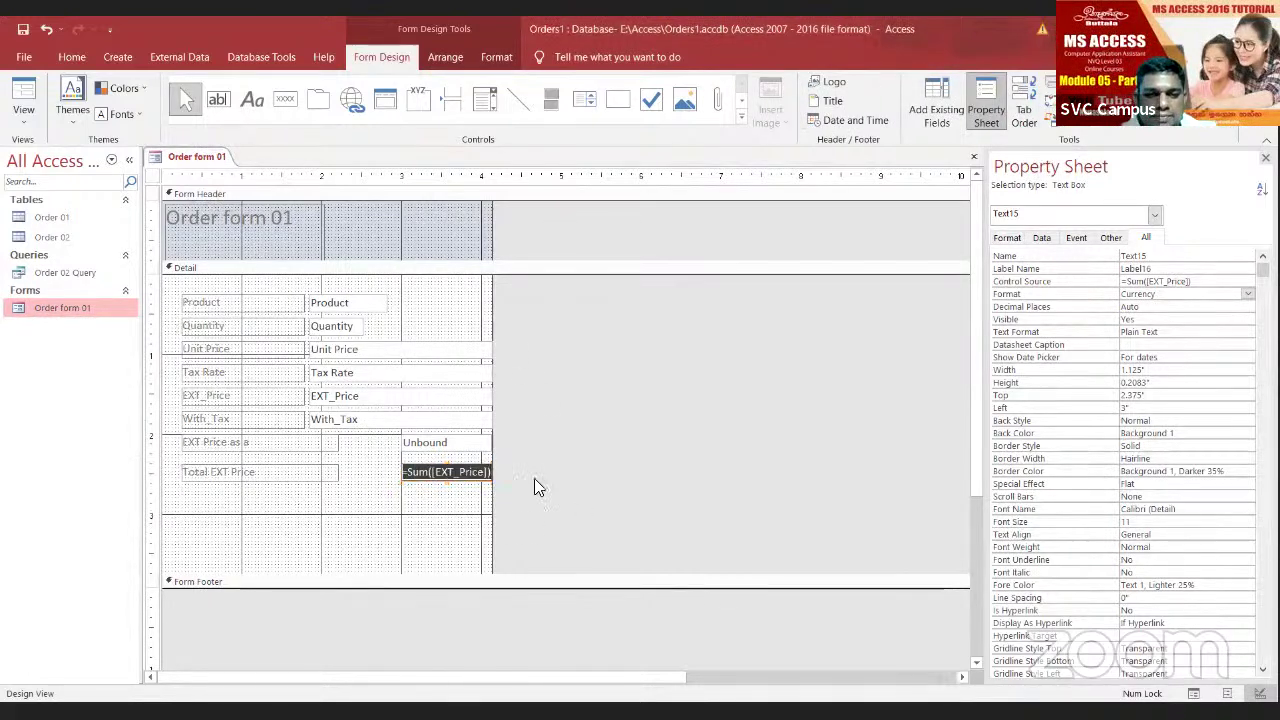
{"action": "key", "text": "BackSpace"}
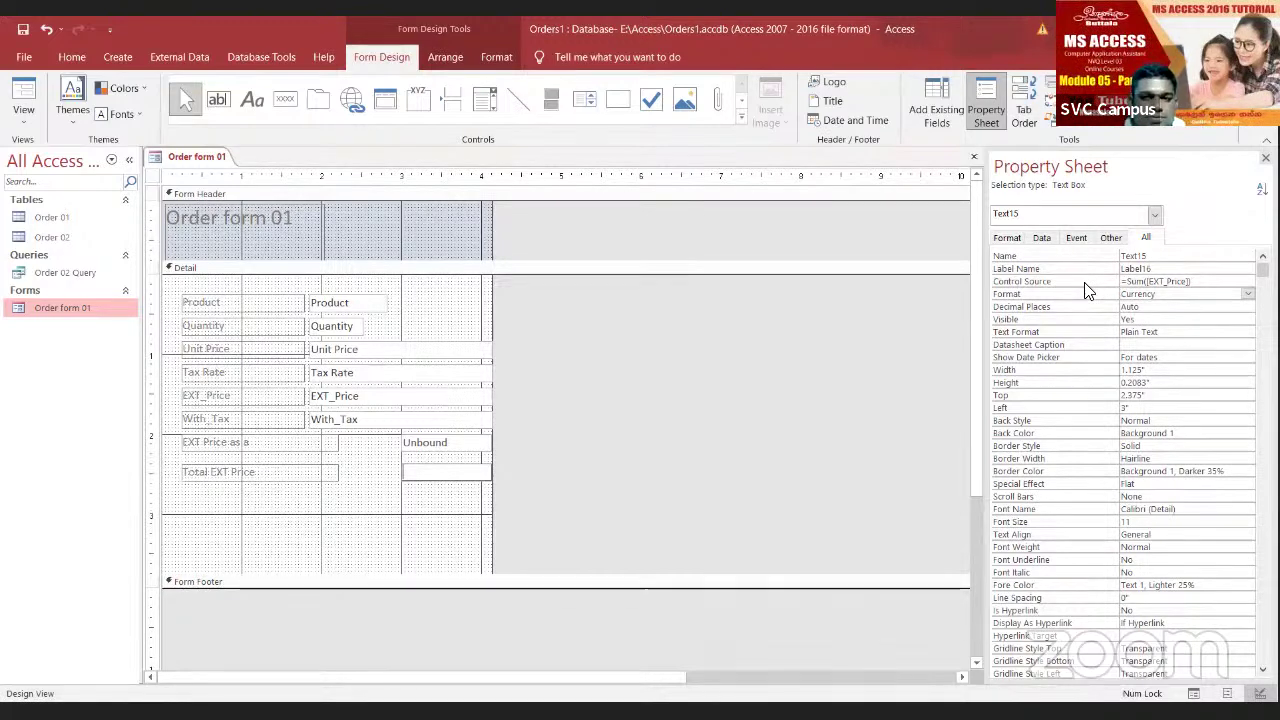
{"action": "key", "text": "ctrl+z"}
{"action": "left_click", "coordinate": [1178, 284]}
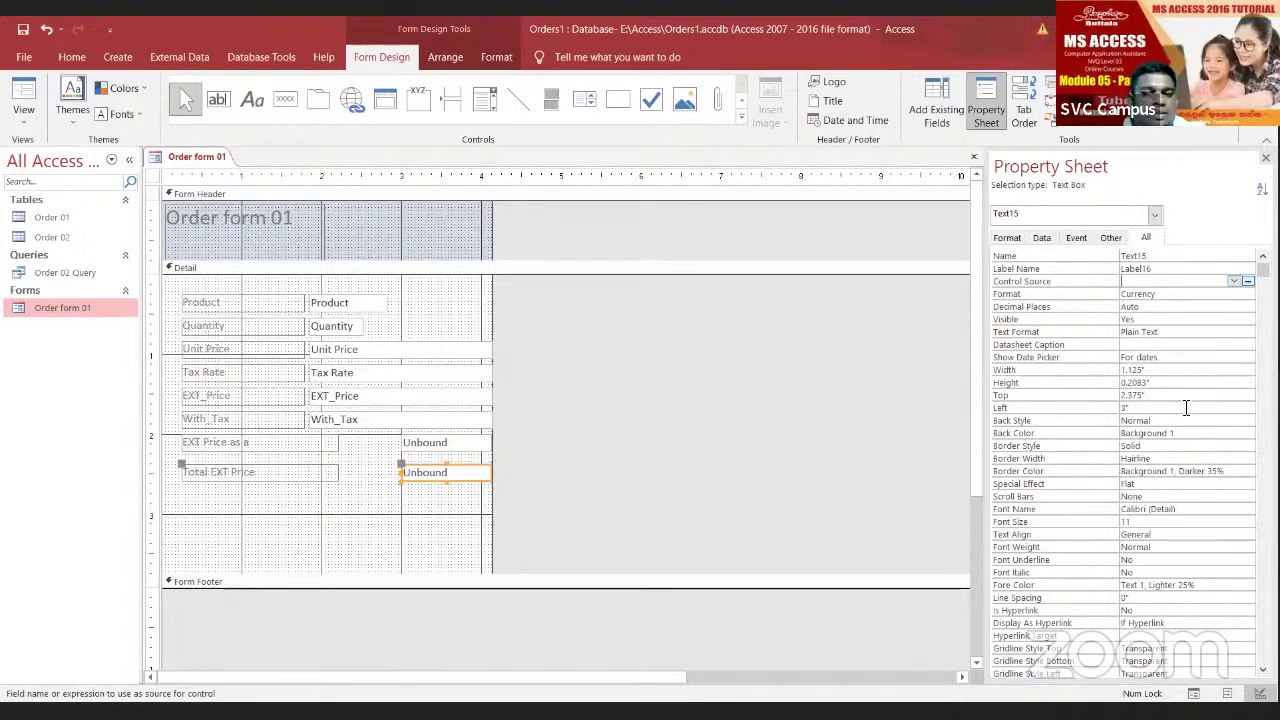
{"action": "left_click", "coordinate": [1248, 281]}
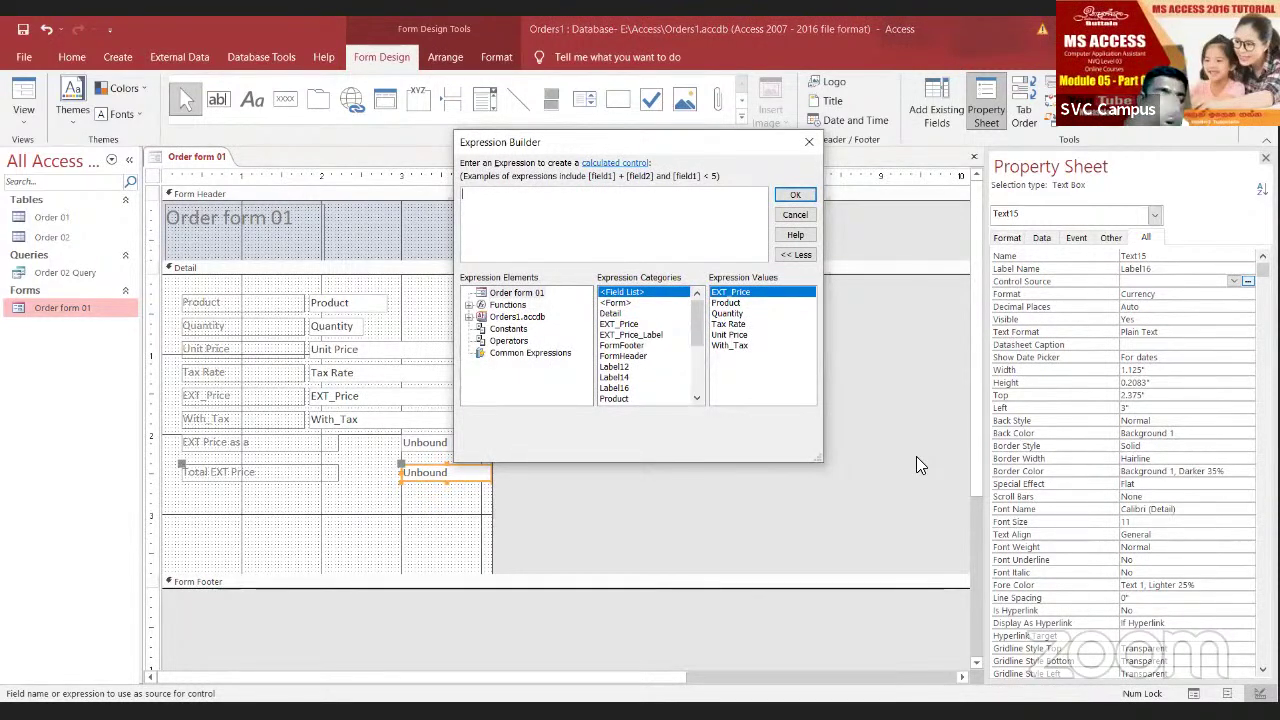
{"action": "type", "text": "=s"}
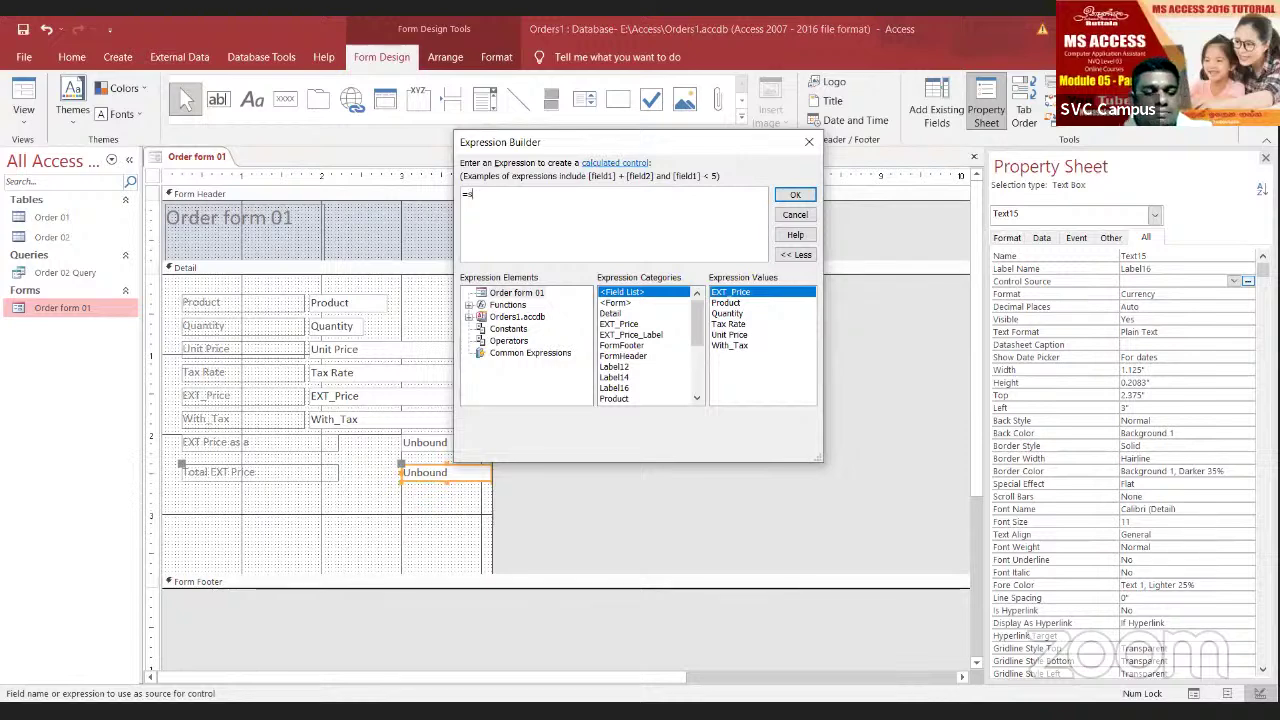
{"action": "type", "text": "um("}
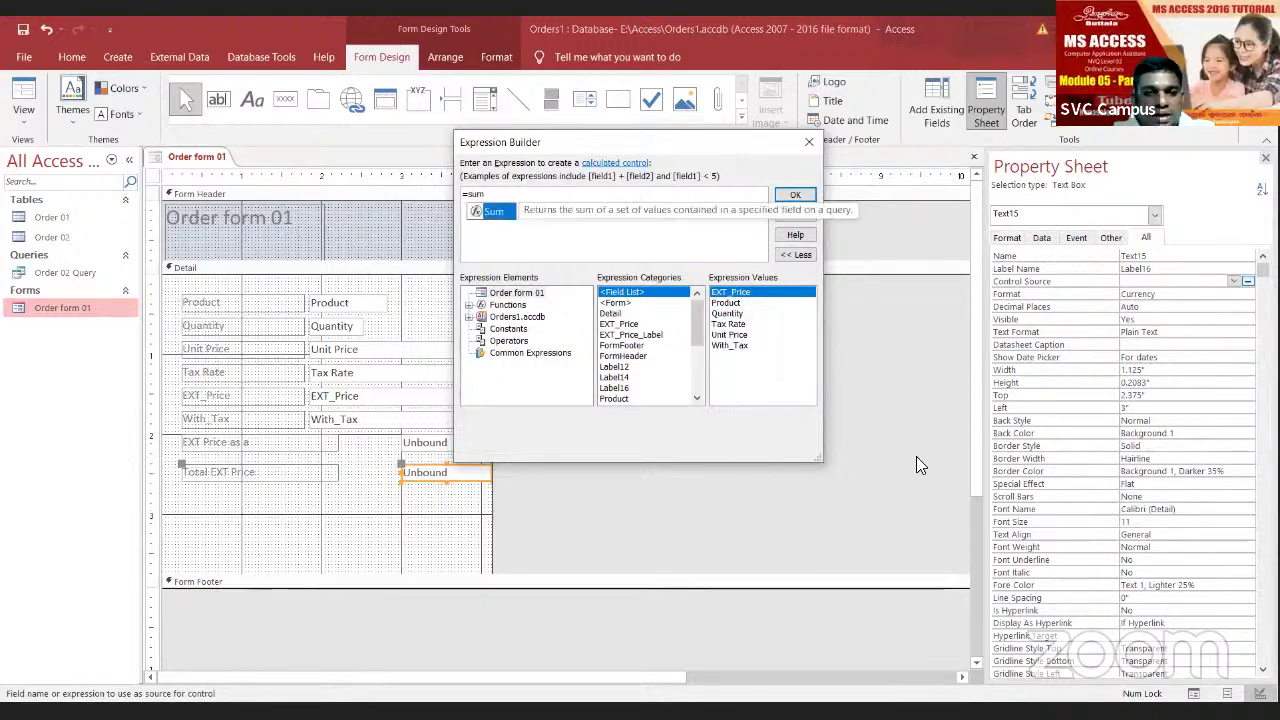
{"action": "double_click", "coordinate": [624, 330]}
{"action": "type", "text": ")"}
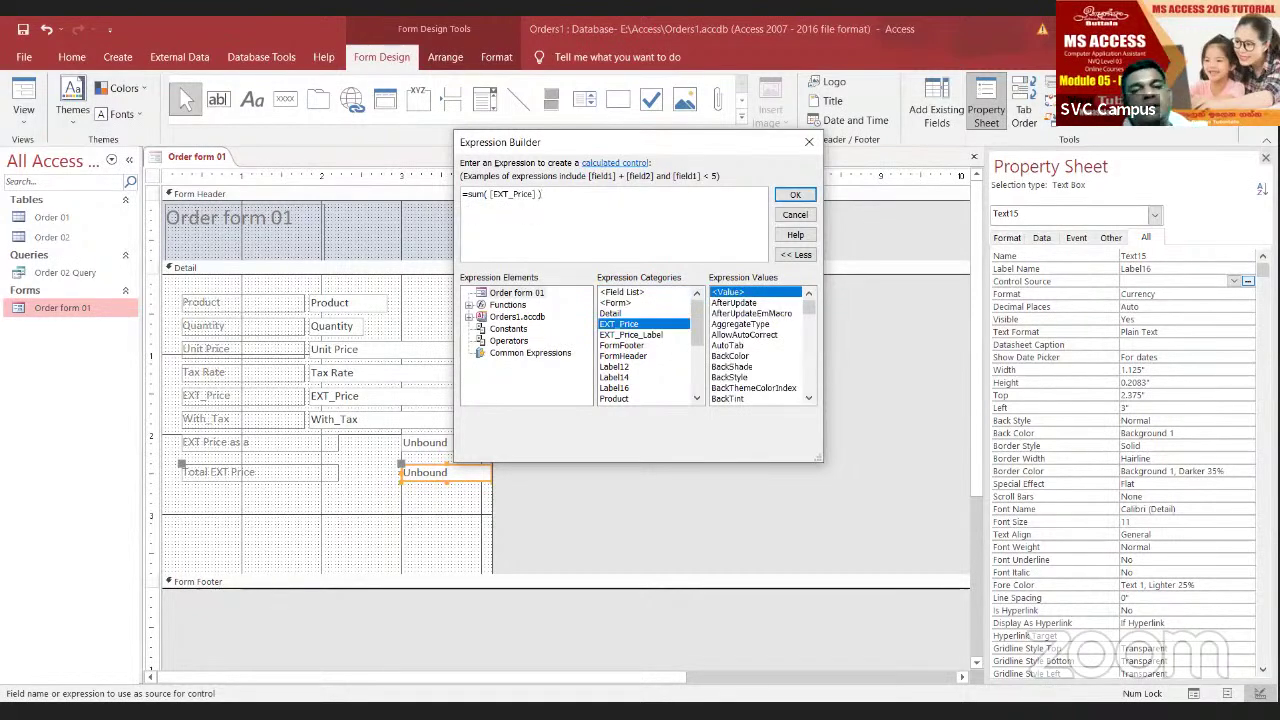
{"action": "left_click", "coordinate": [790, 194]}
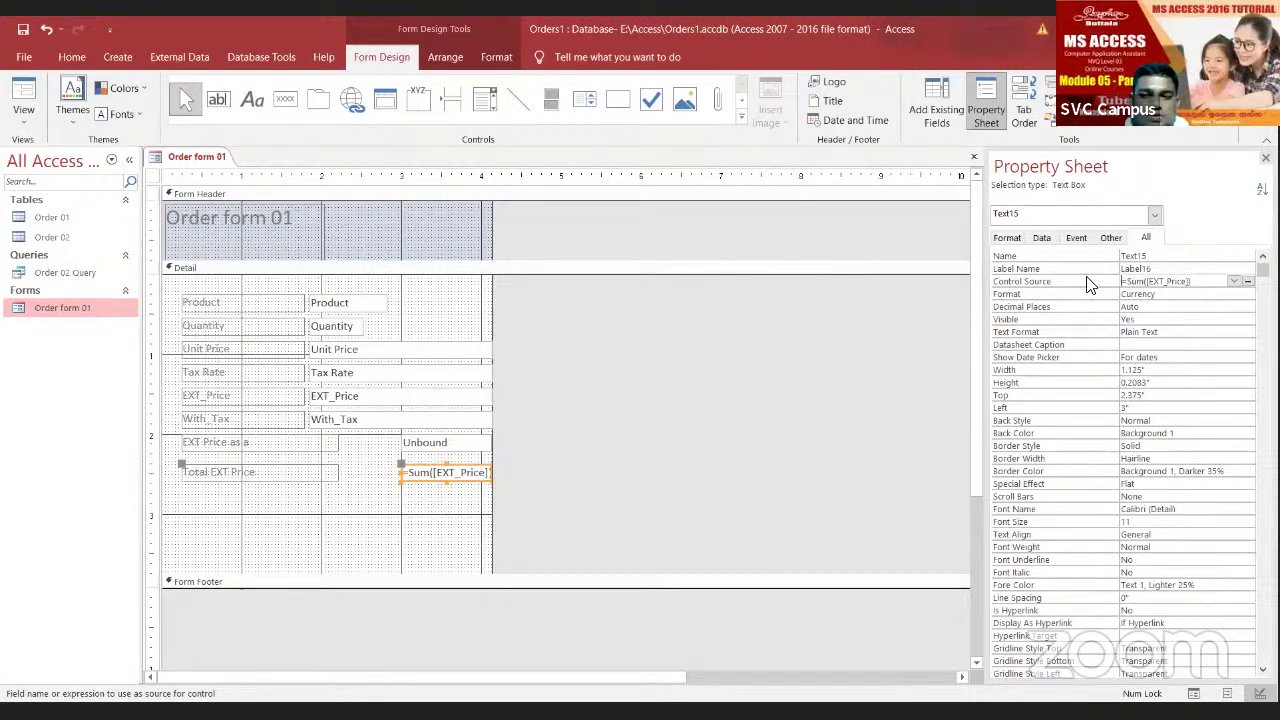
Step: Reapply the Currency format to the Total EXT Price text box after rebuilding its expression
{"action": "left_click", "coordinate": [1159, 297]}
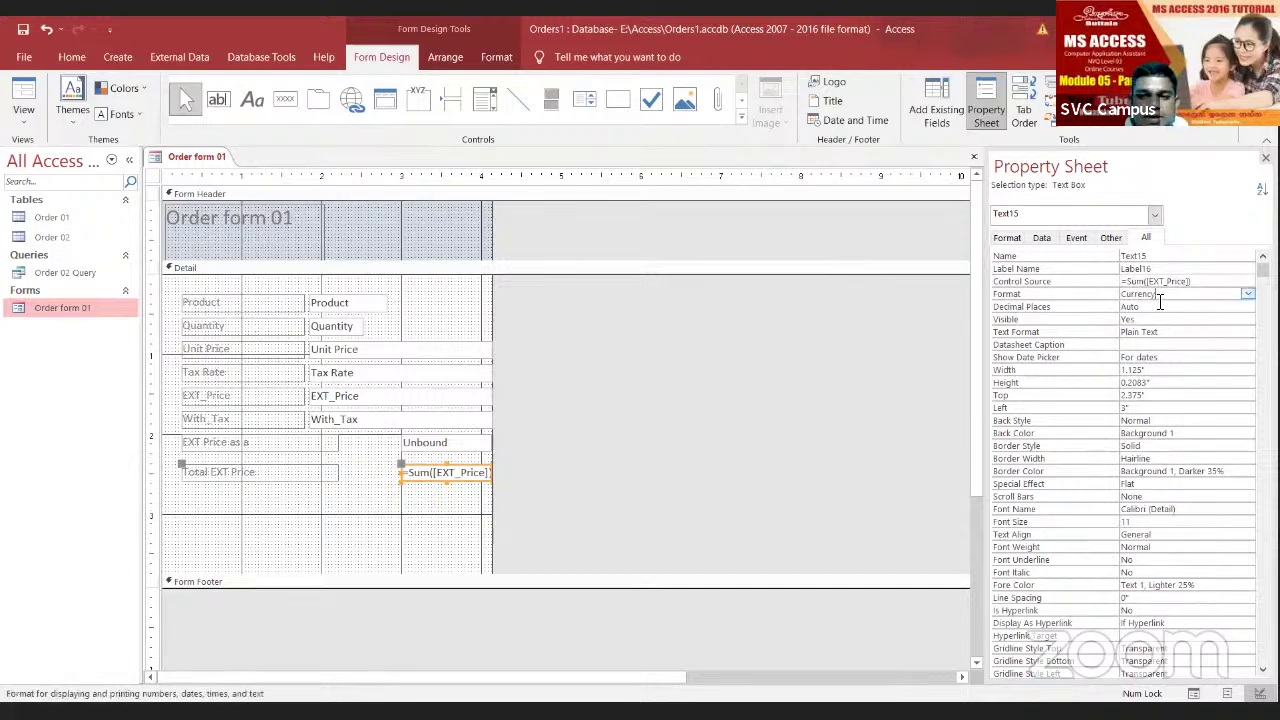
{"action": "left_click", "coordinate": [1247, 293]}
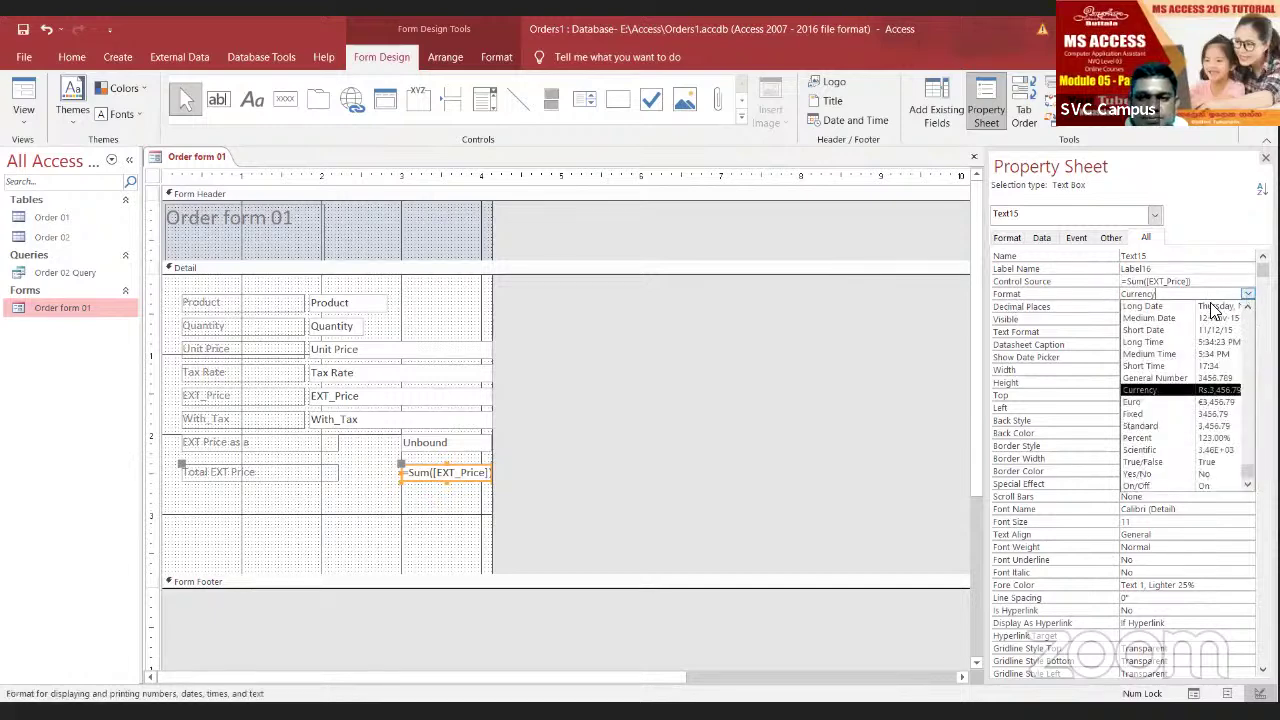
{"action": "left_click", "coordinate": [1160, 390]}
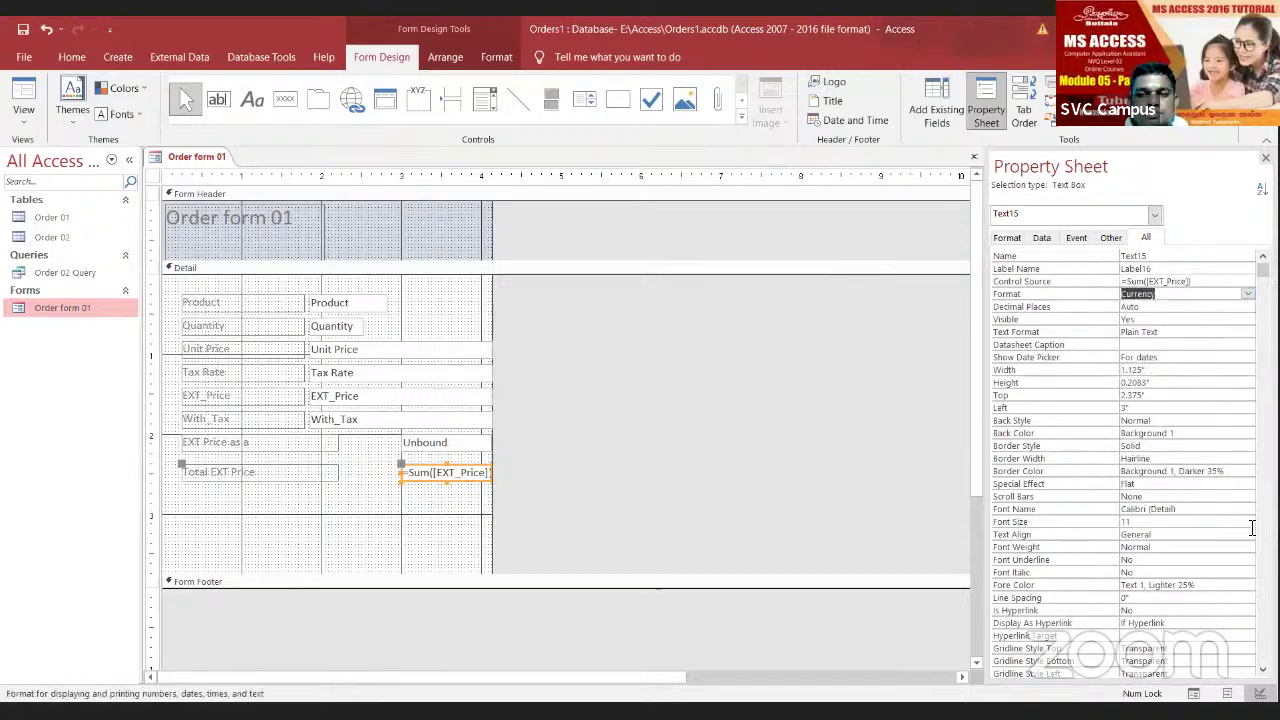
{"action": "left_click", "coordinate": [24, 94]}
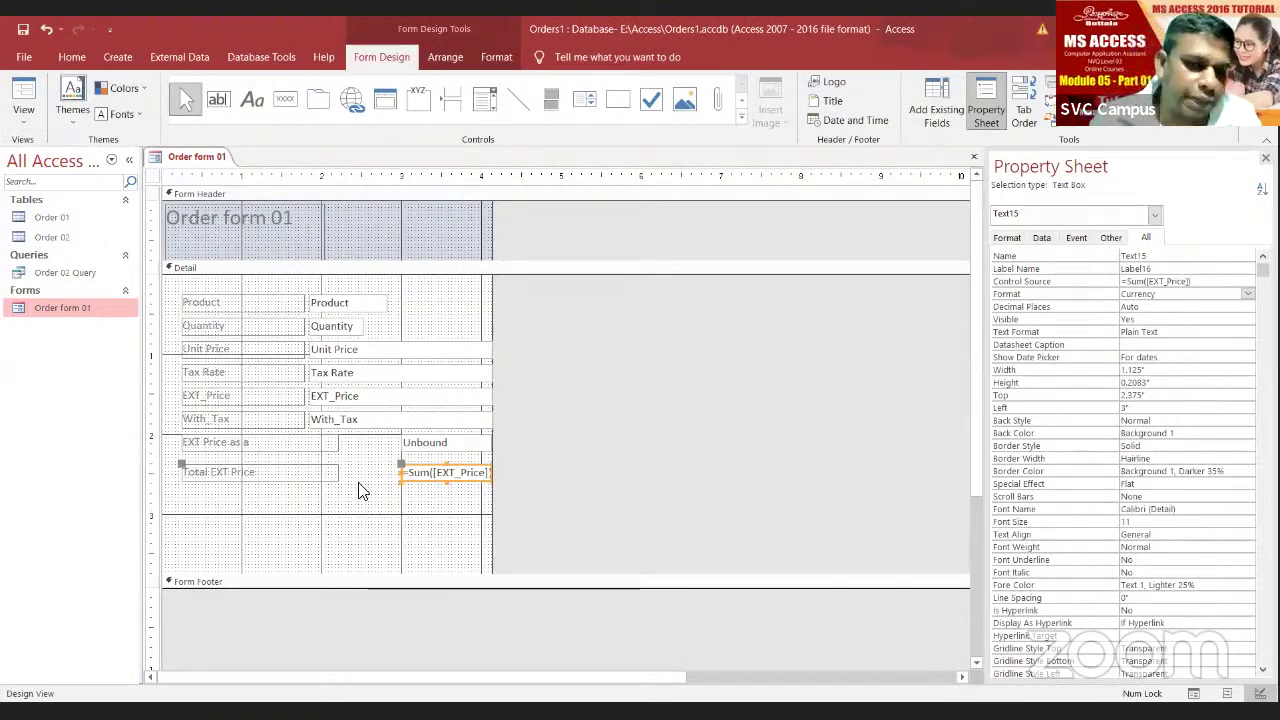
{"action": "left_click", "coordinate": [453, 481]}
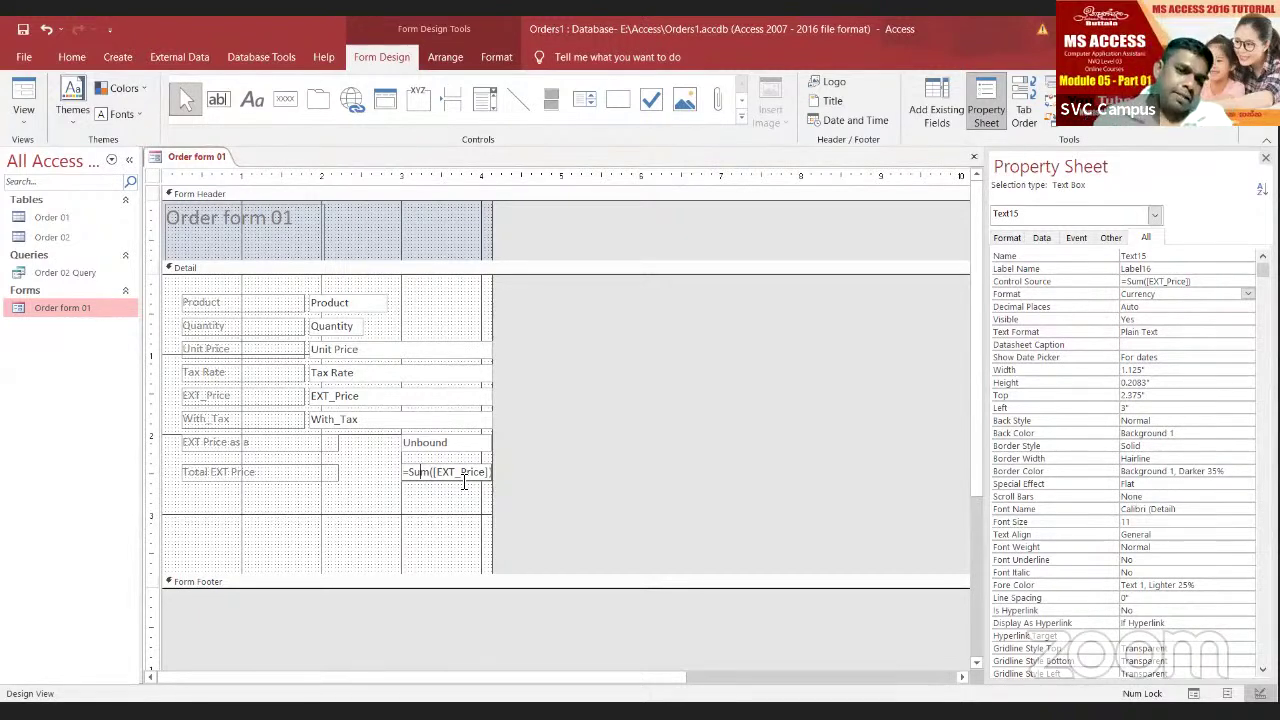
Step: Select the unbound EXT Price percentage text box and check the percentage formula in the Word exercise document
{"action": "left_click", "coordinate": [453, 445]}
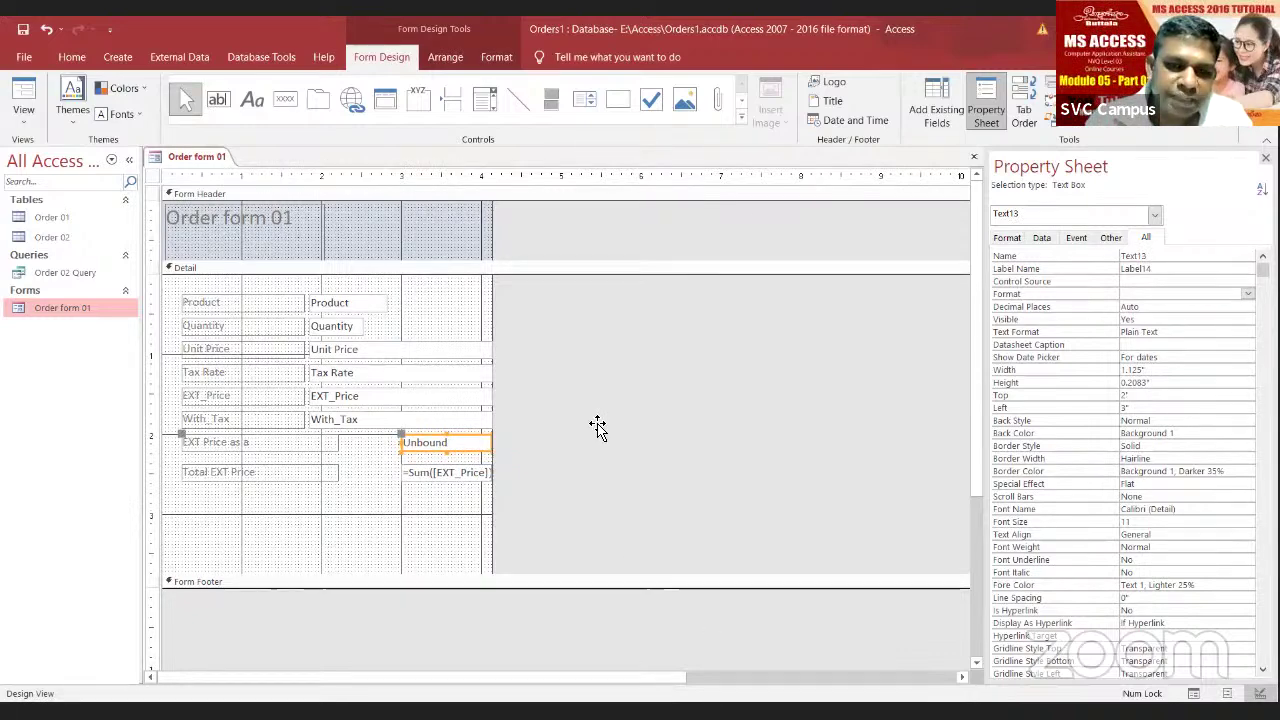
{"action": "key", "text": "alt+Tab"}
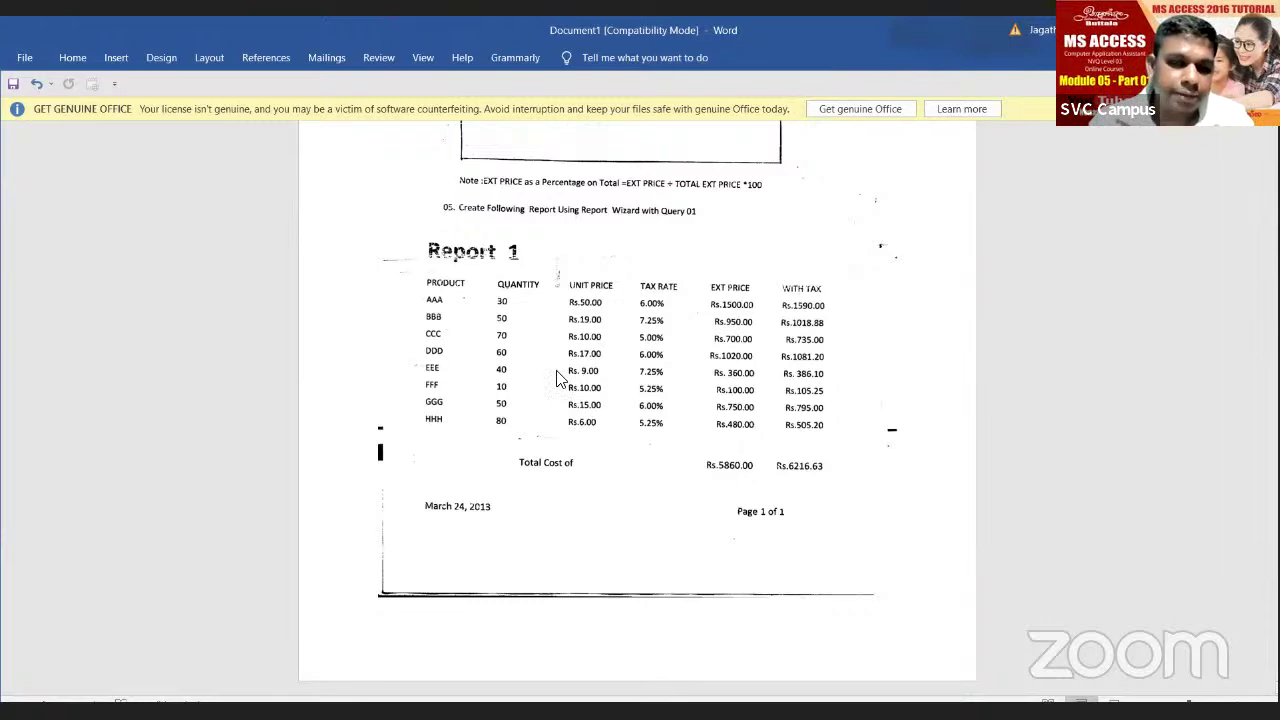
{"action": "key", "text": "alt+Tab"}
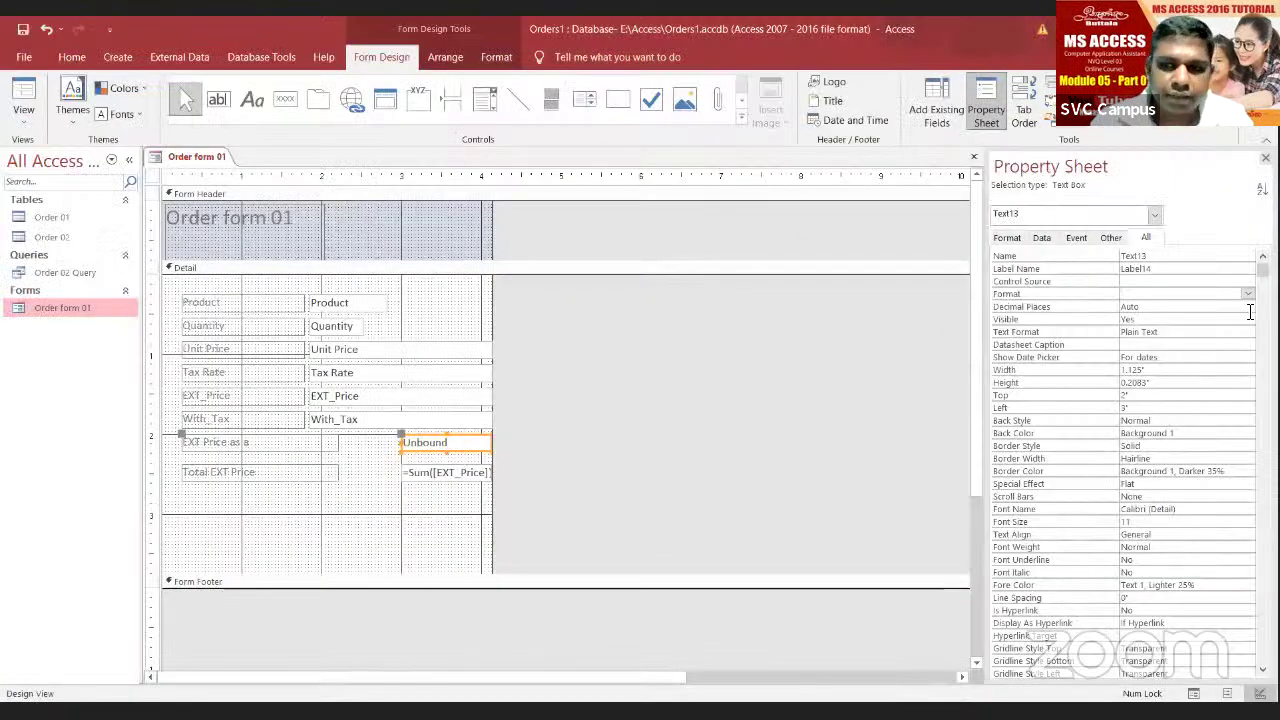
Step: Build the EXT Price percentage text box's Control Source as =[EXT_Price]/[Text15]*100 in the Expression Builder
{"action": "left_click", "coordinate": [1160, 281]}
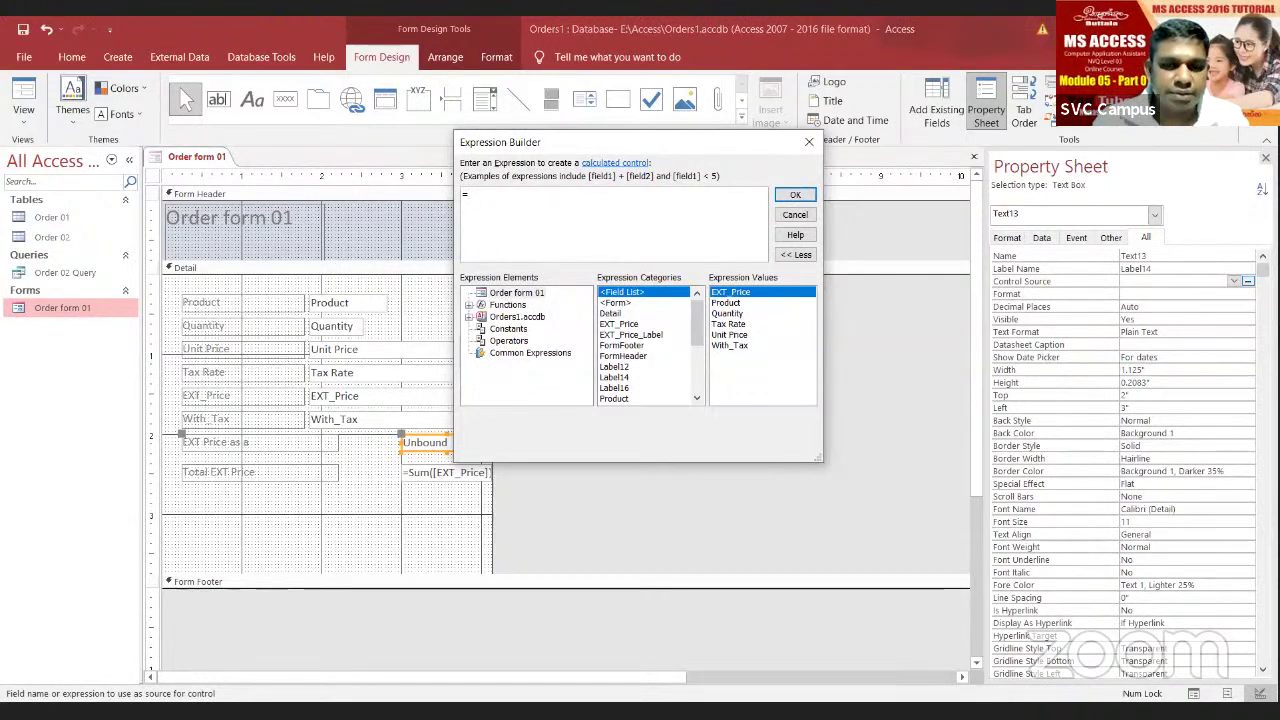
{"action": "key", "text": "alt+Tab"}
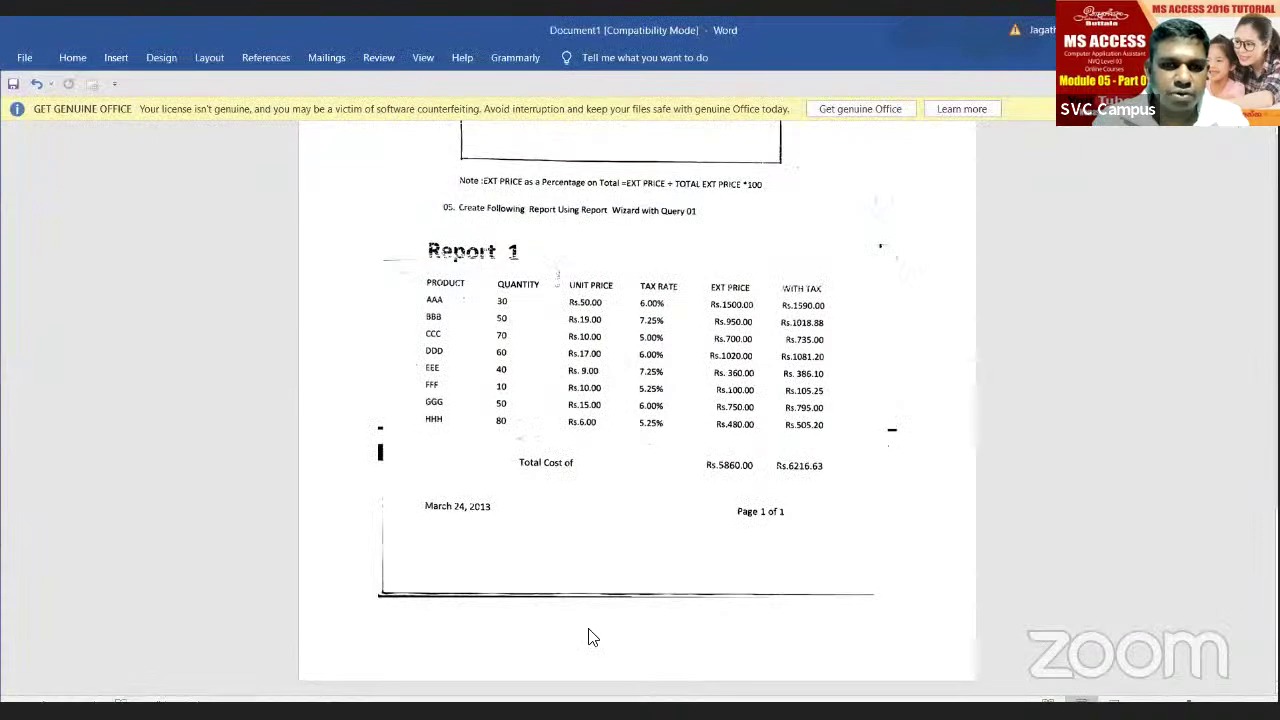
{"action": "key", "text": "alt+Tab"}
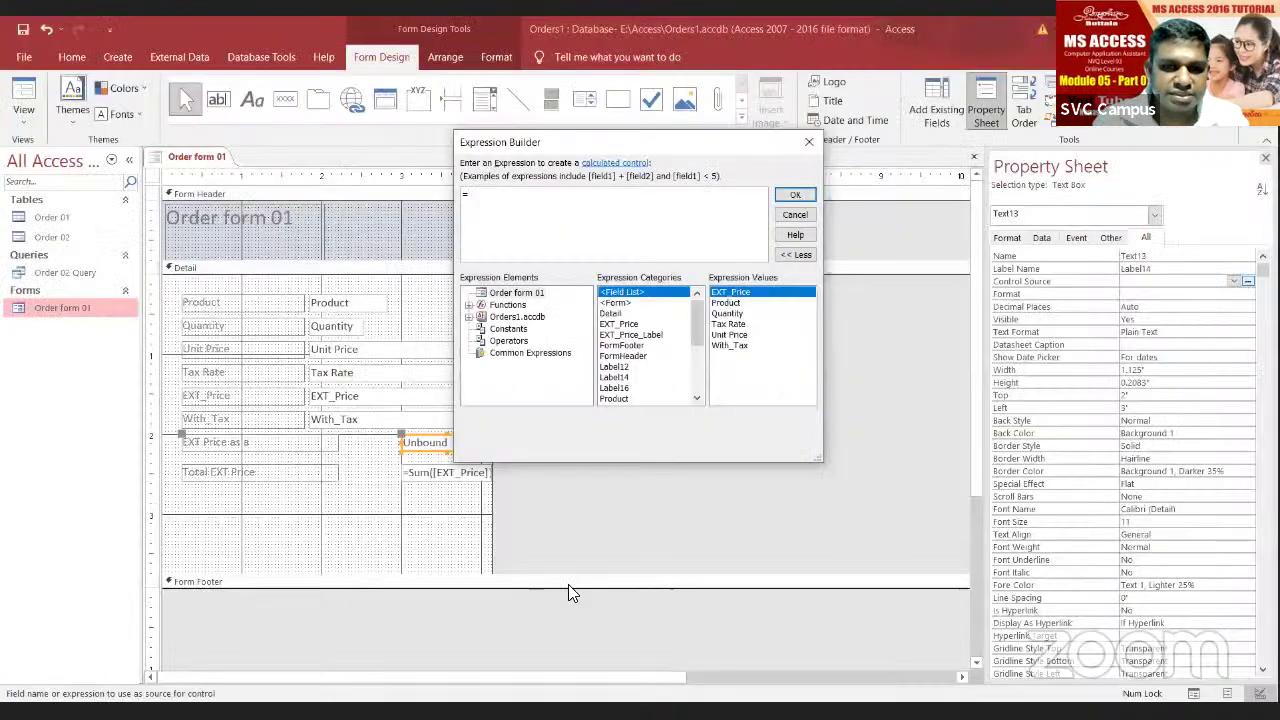
{"action": "double_click", "coordinate": [622, 324]}
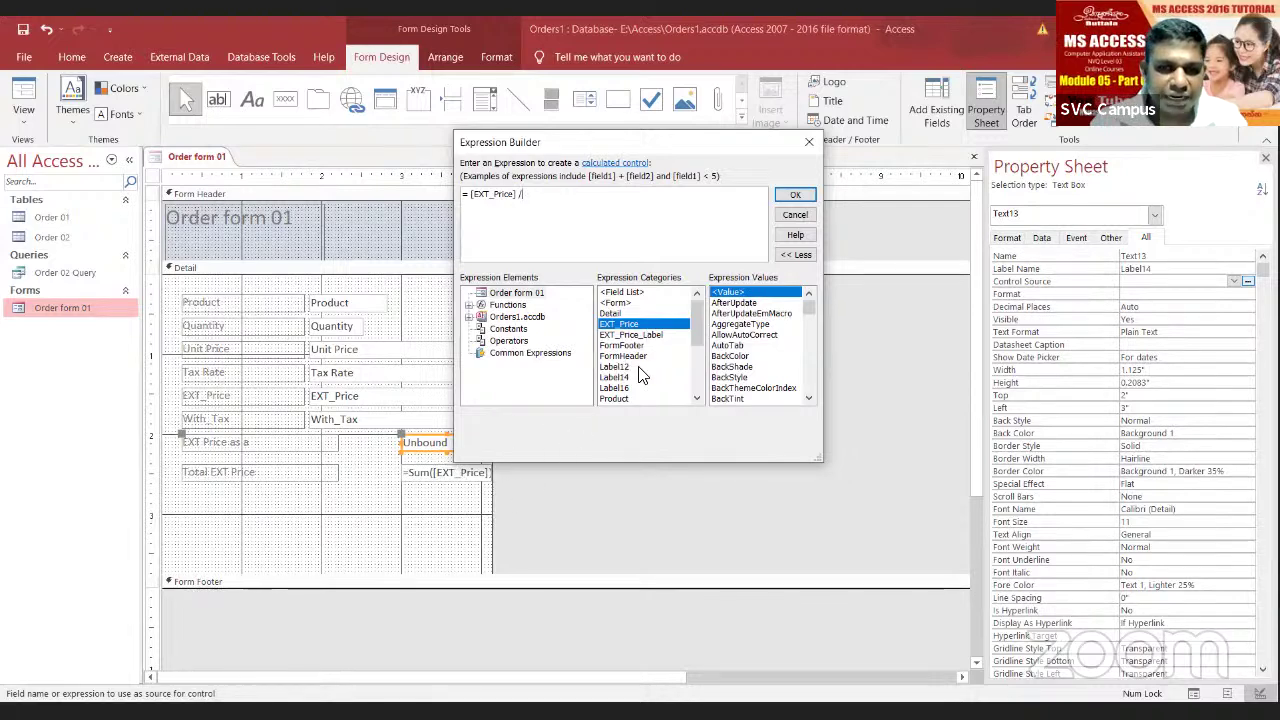
{"action": "scroll", "coordinate": [640, 372], "scroll_direction": "down", "scroll_amount": 3}
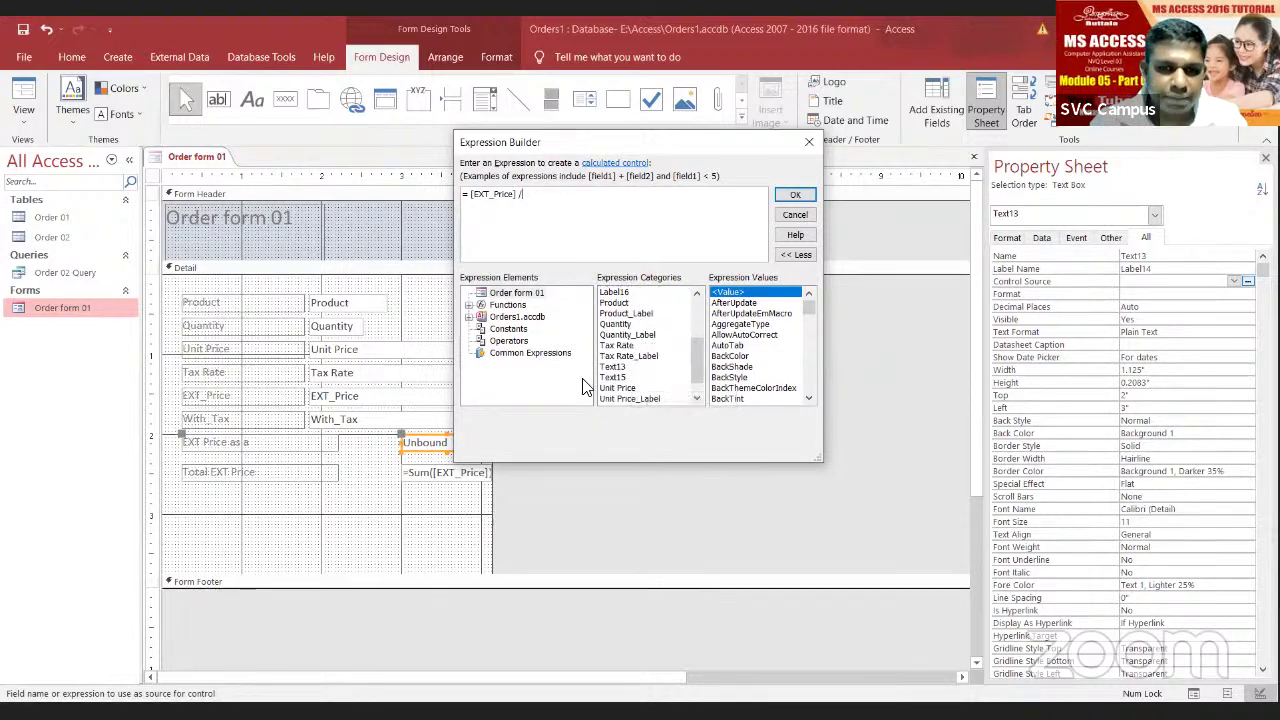
{"action": "left_click", "coordinate": [614, 379]}
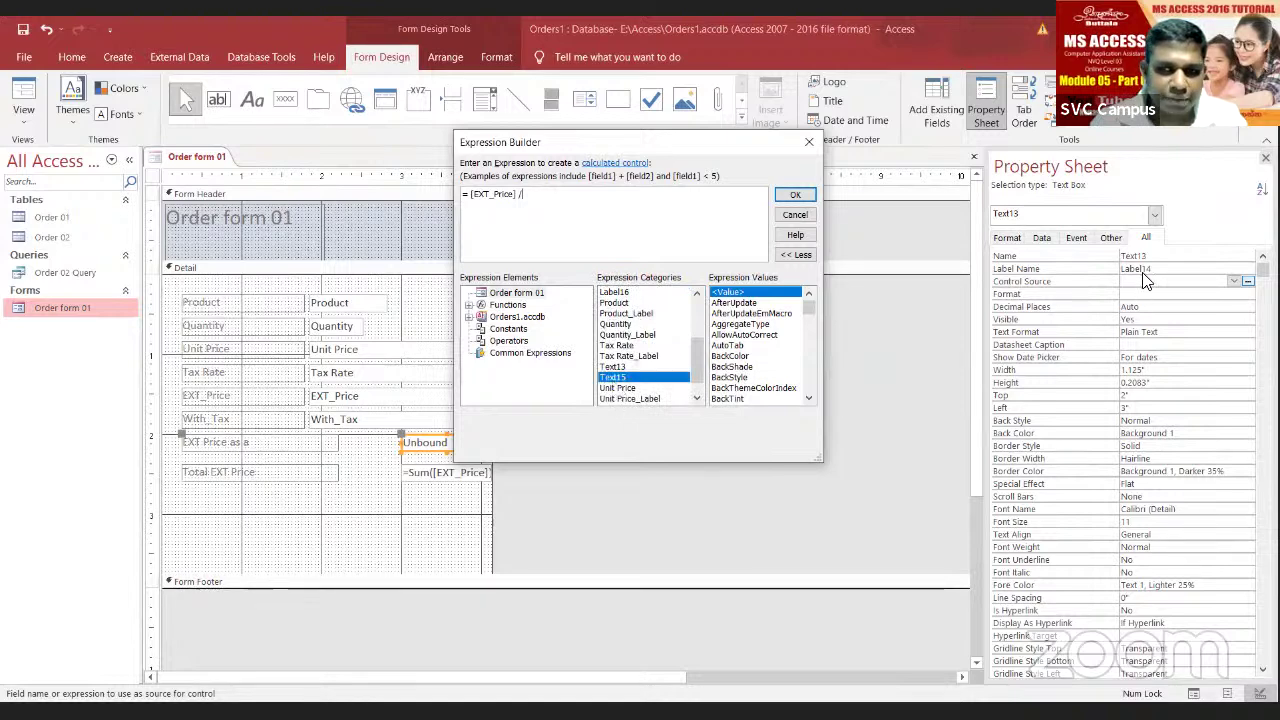
{"action": "double_click", "coordinate": [618, 380]}
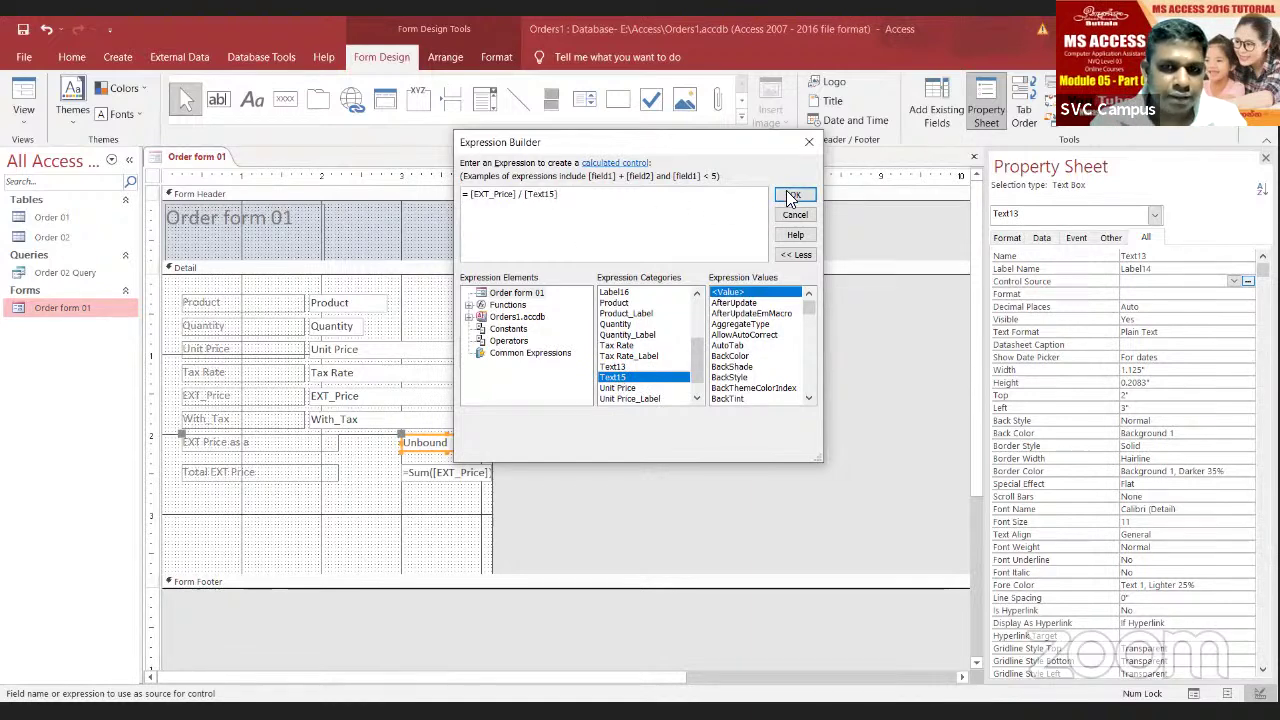
{"action": "type", "text": "*"}
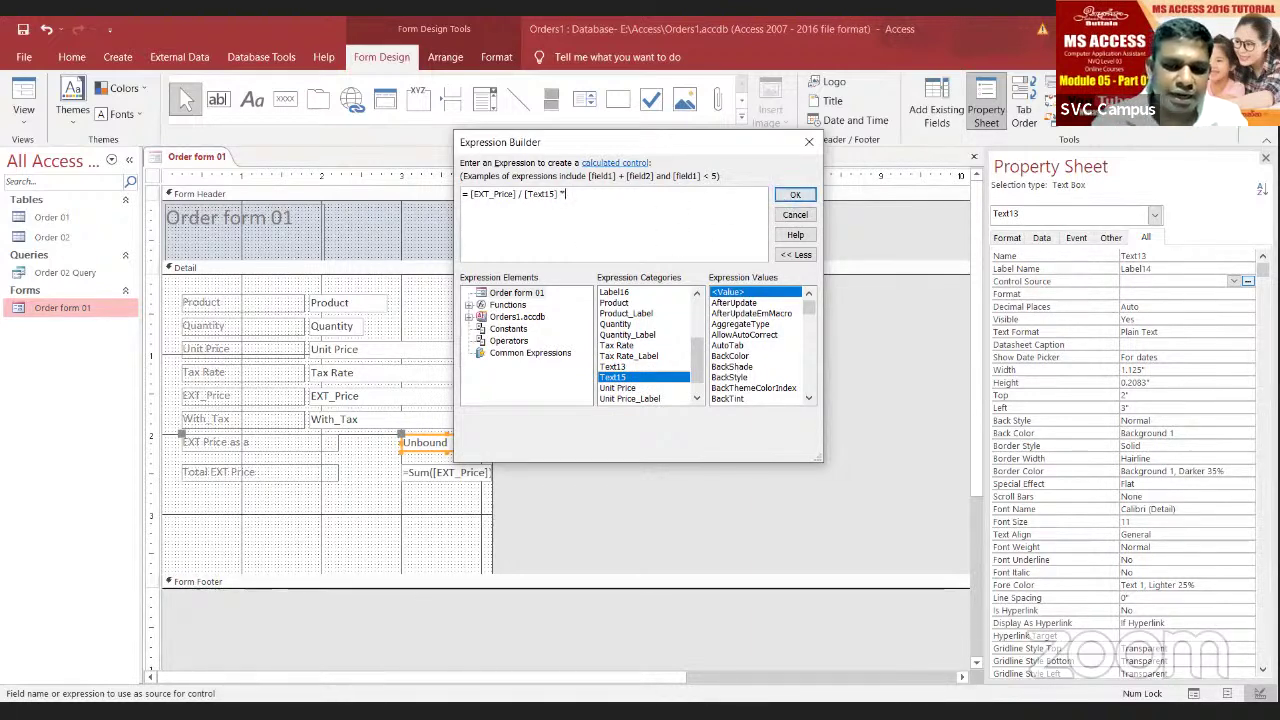
{"action": "type", "text": "100"}
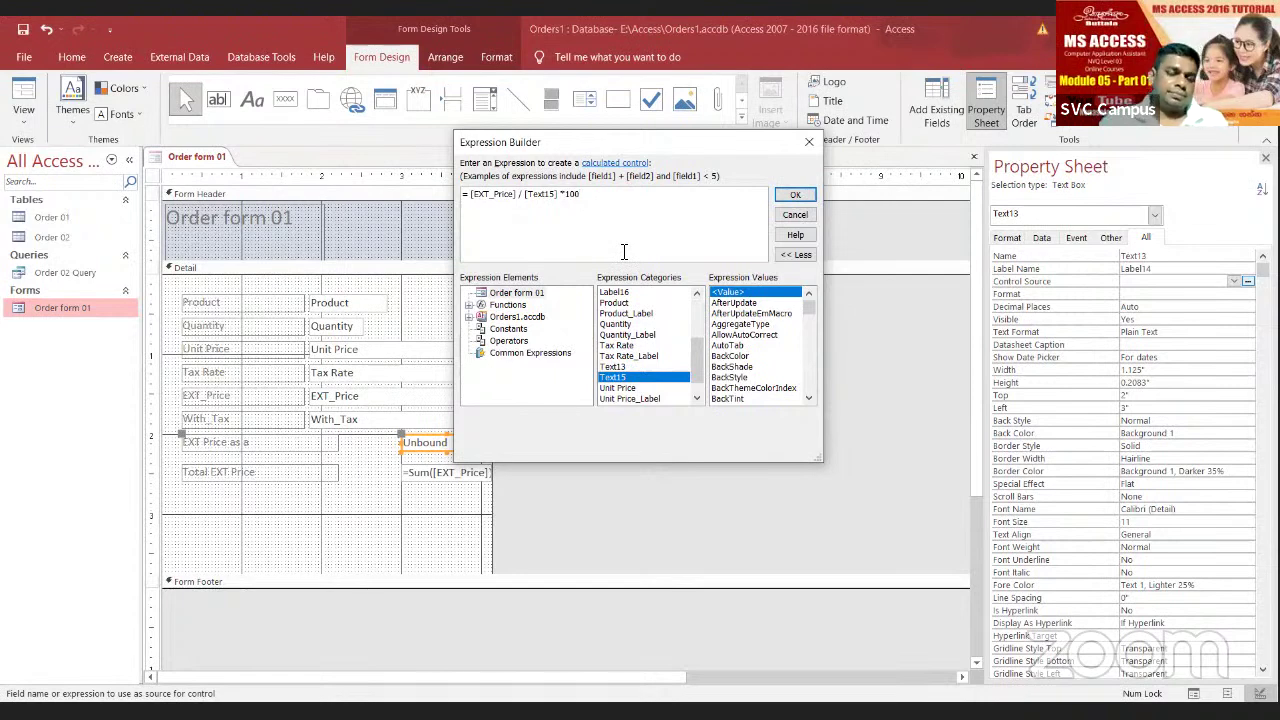
{"action": "left_click", "coordinate": [796, 196]}
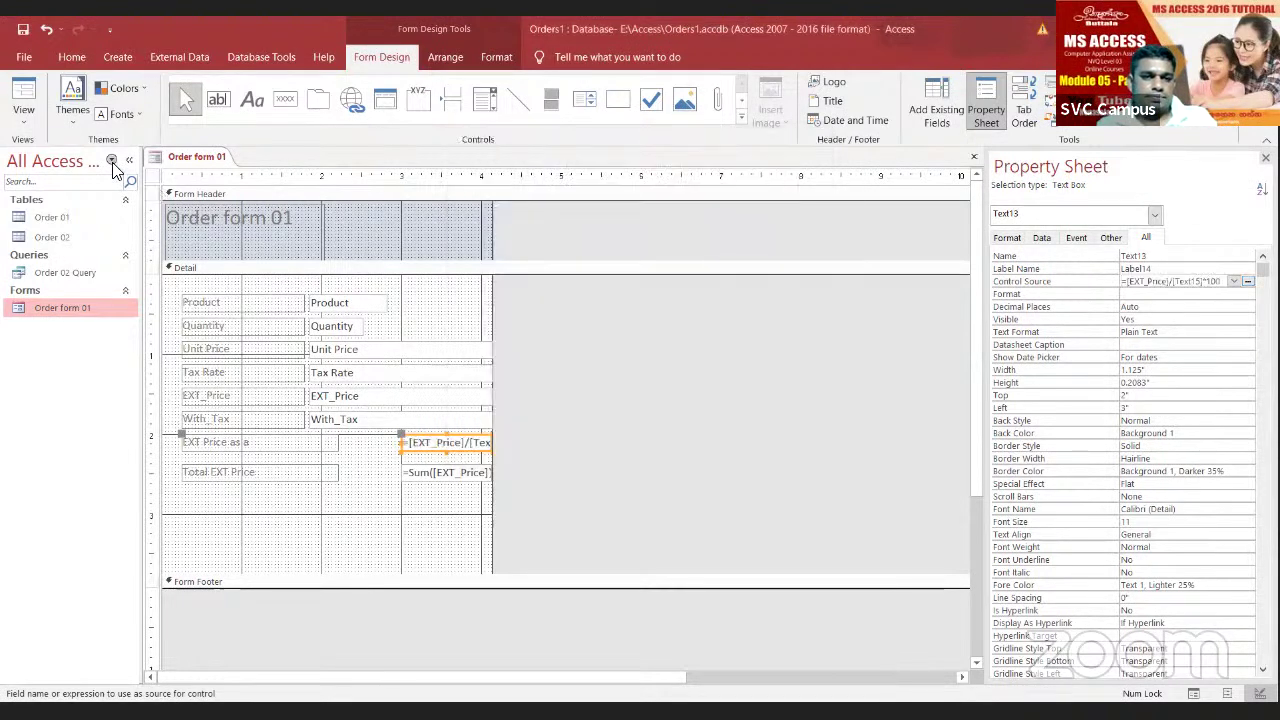
Step: Preview the calculated EXT Price percentage in Form view, then return to Design view
{"action": "left_click", "coordinate": [24, 101]}
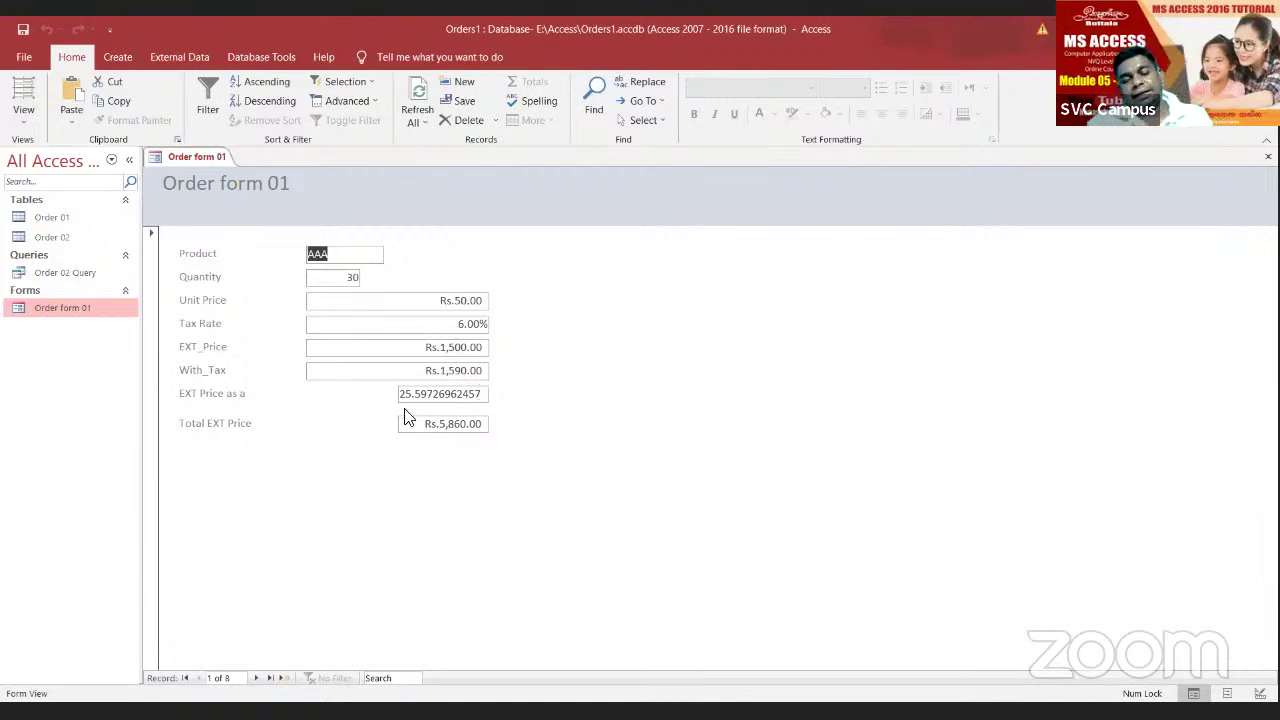
{"action": "left_click", "coordinate": [478, 396]}
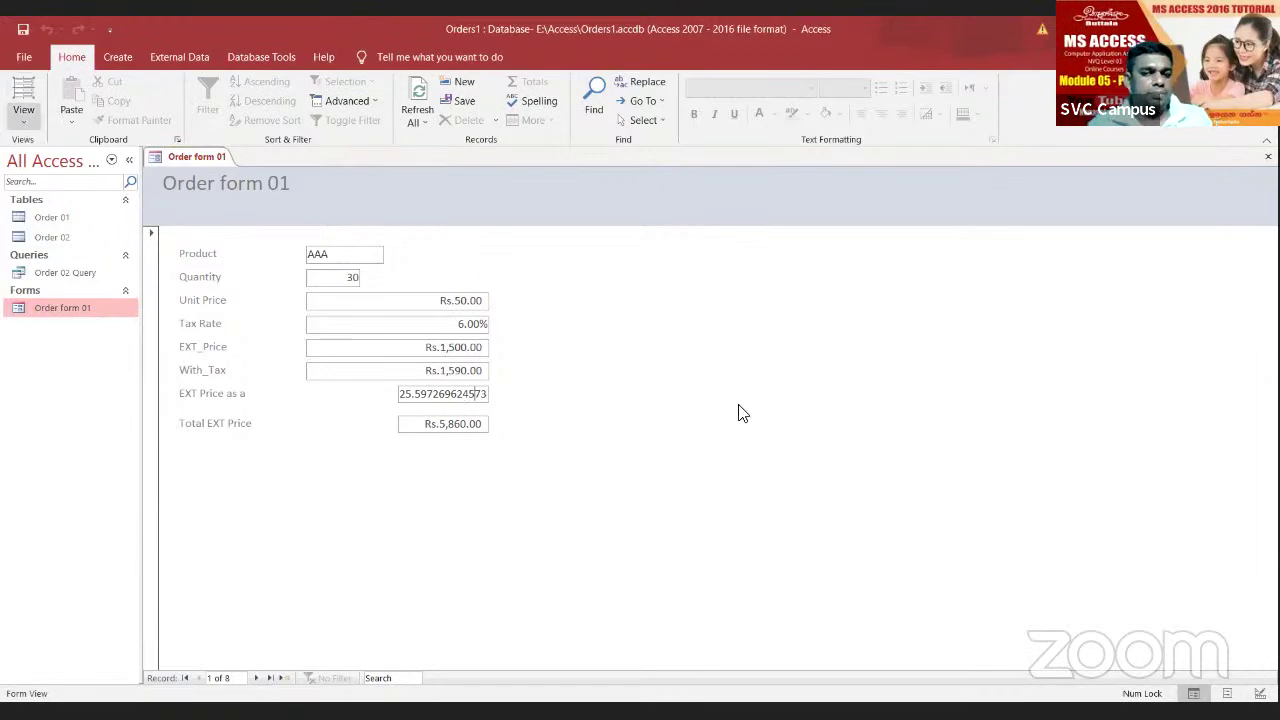
{"action": "key", "text": "ctrl+period"}
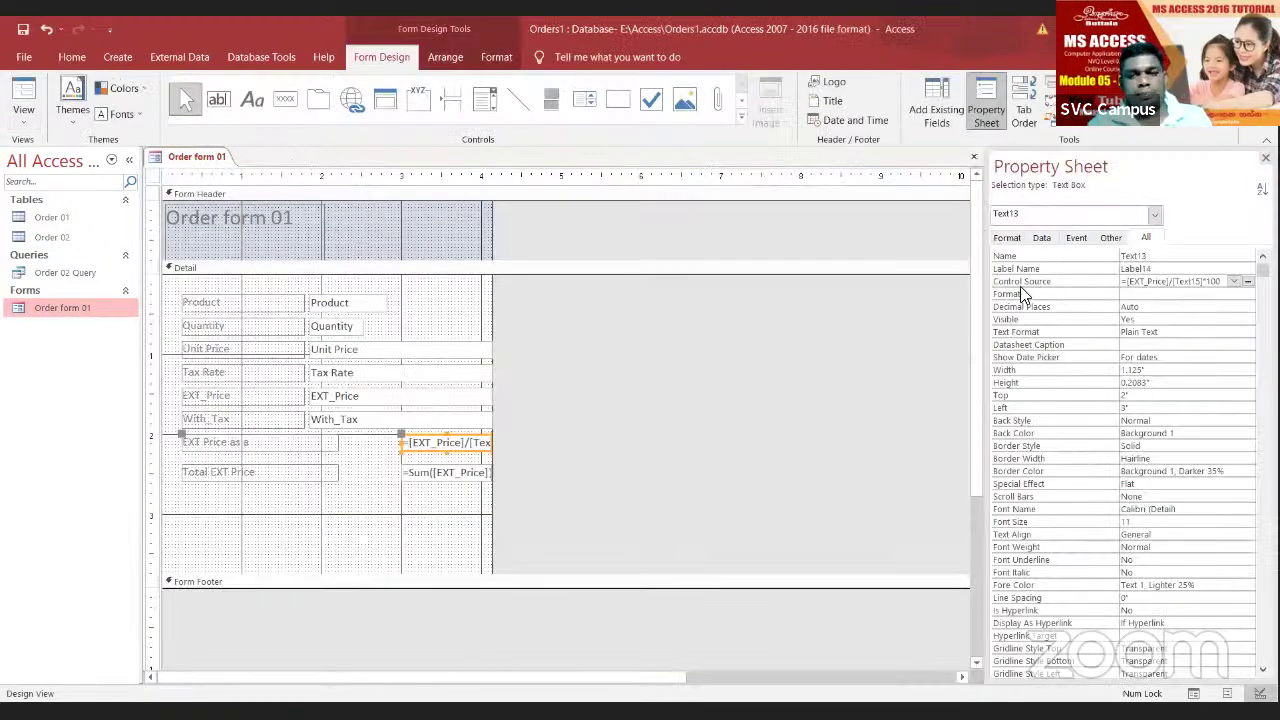
Step: Set the EXT Price percentage text box's format to Percent and check it in Form view before returning to Design view
{"action": "left_click", "coordinate": [1188, 296]}
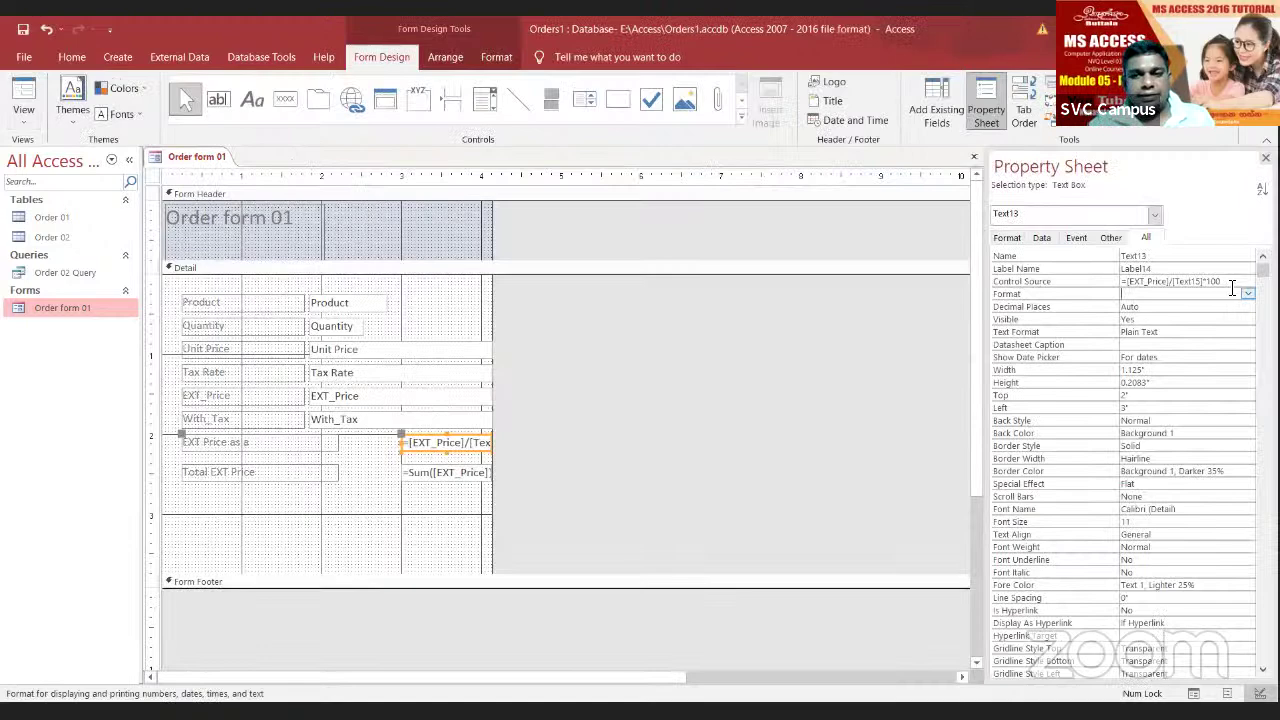
{"action": "left_click", "coordinate": [1248, 294]}
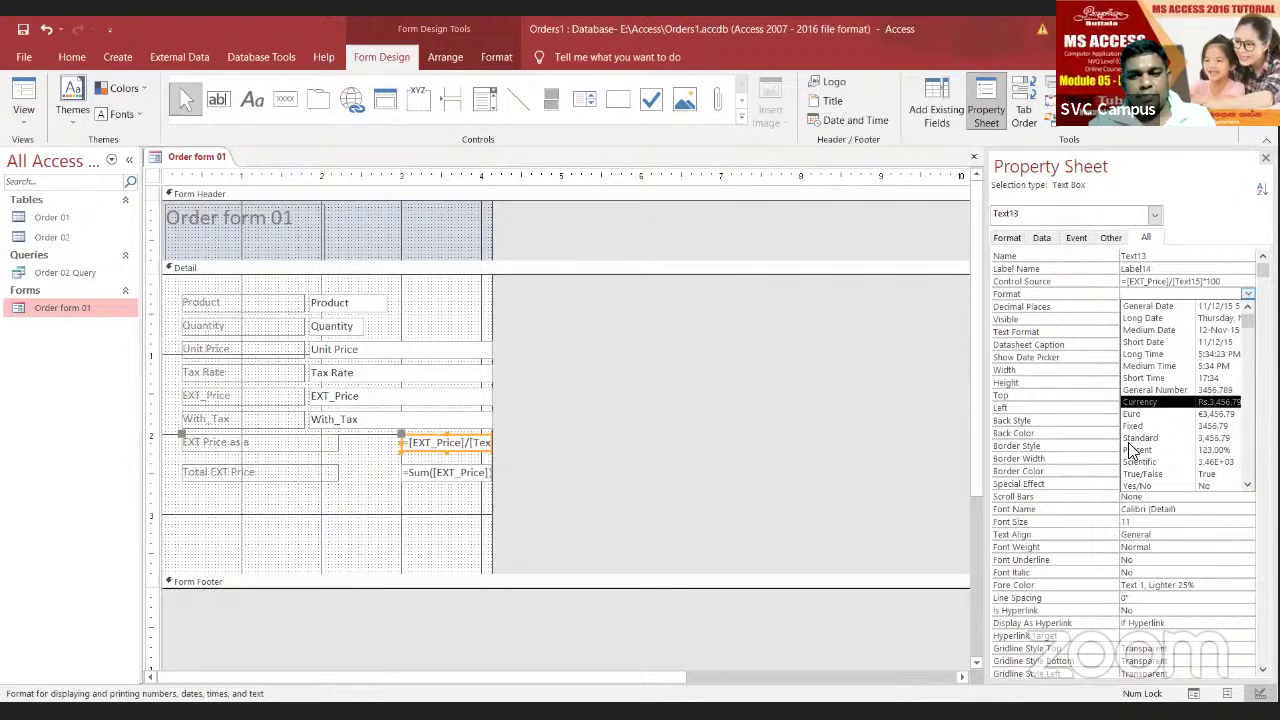
{"action": "left_click", "coordinate": [1214, 452]}
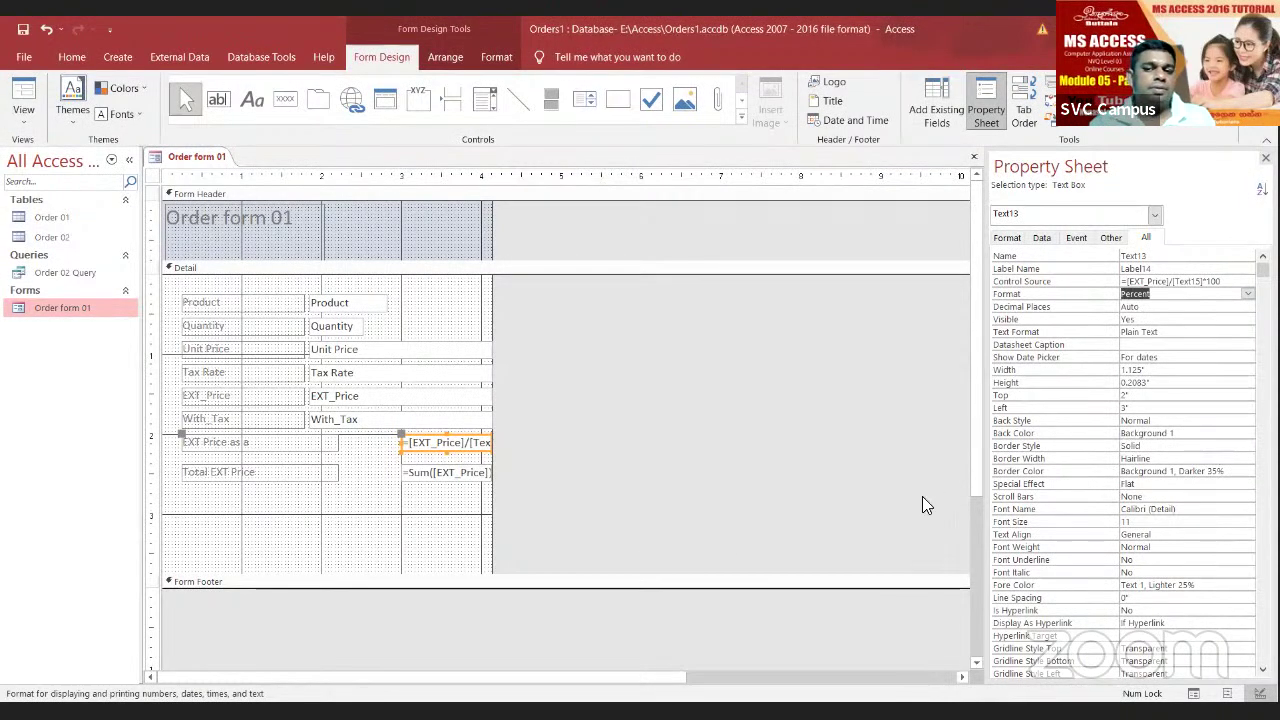
{"action": "left_click", "coordinate": [24, 100]}
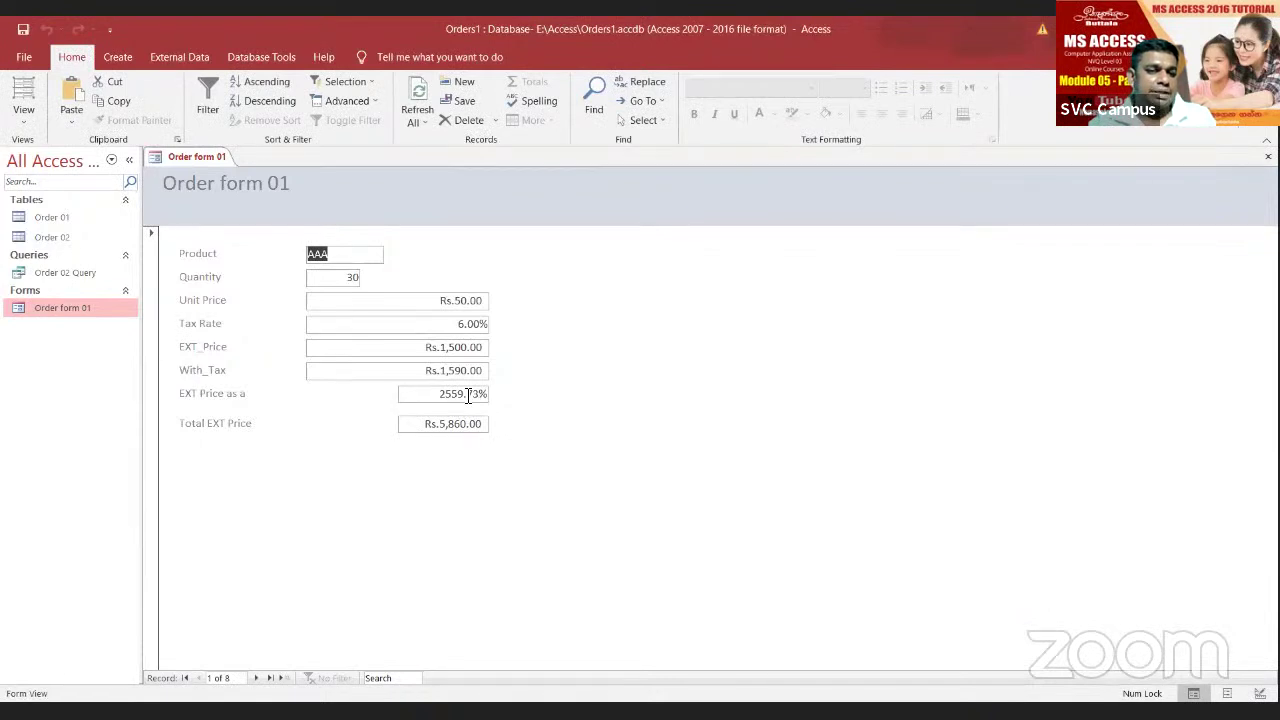
{"action": "left_click_drag", "start_coordinate": [404, 395], "coordinate": [524, 398]}
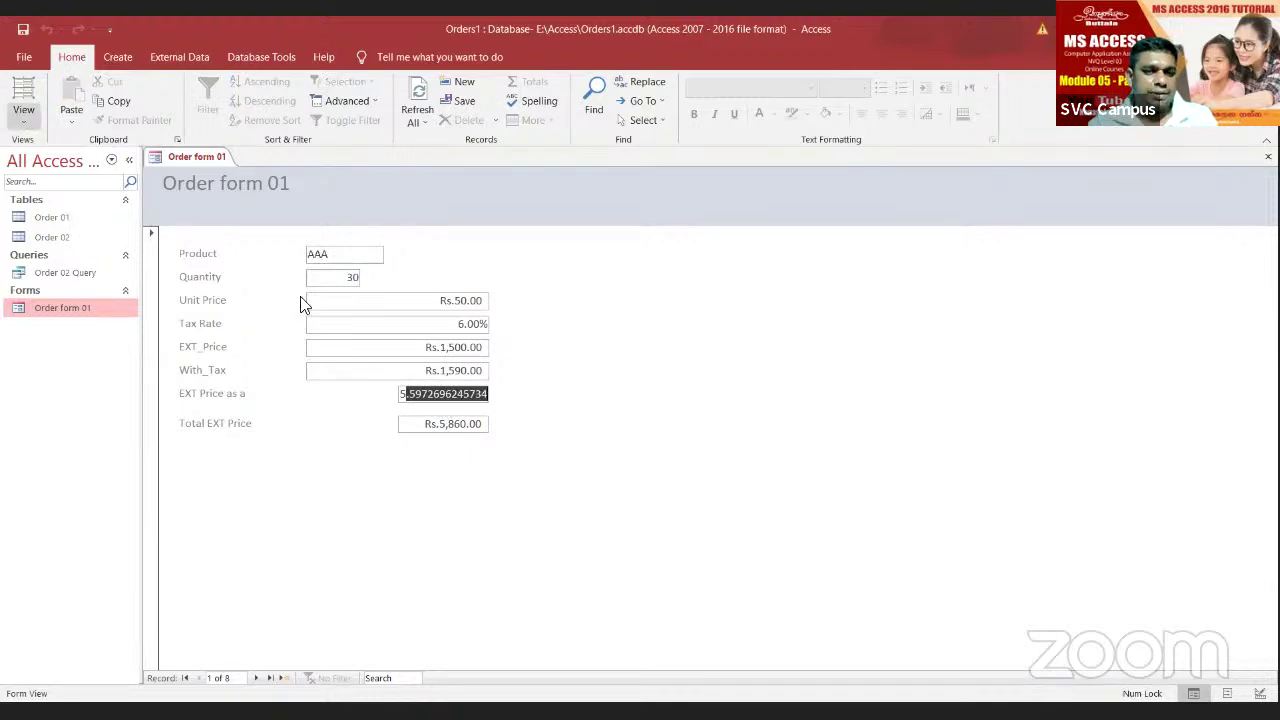
{"action": "key", "text": "ctrl+period"}
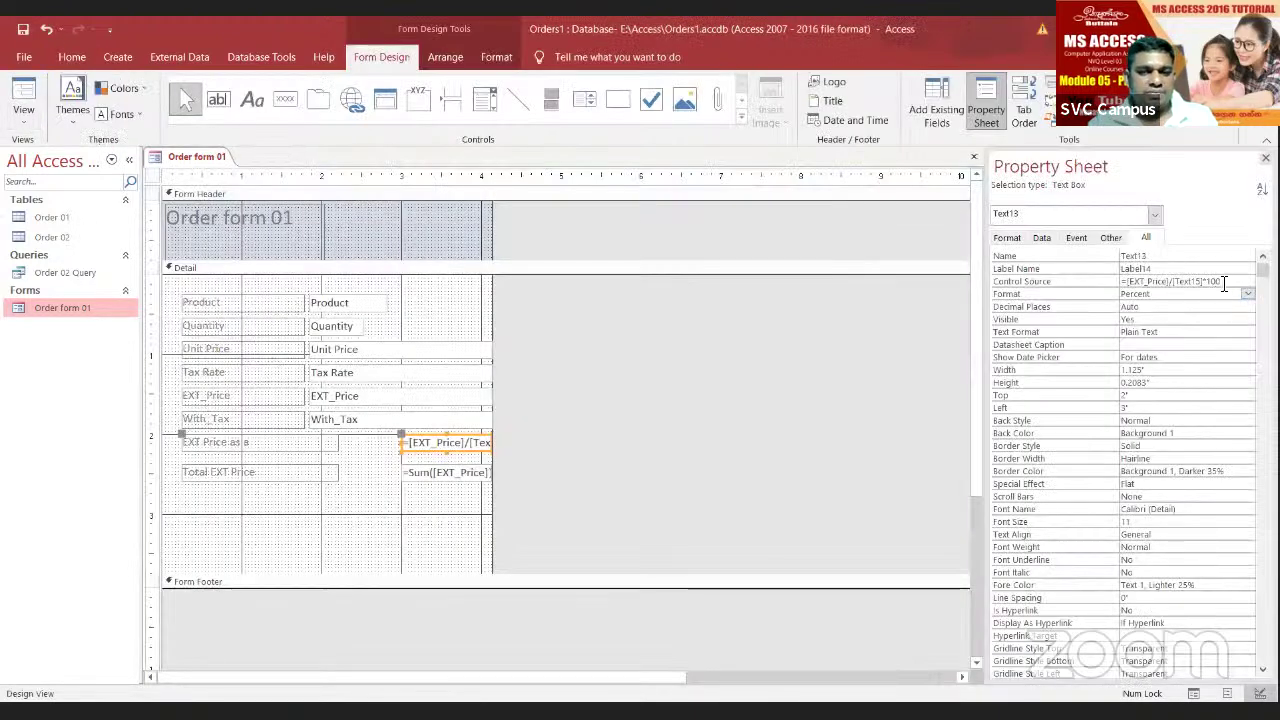
Step: Shorten the percentage text box's Control Source to =[EXT_Price]/[Text15] and check it in Form view, then return to Design view
{"action": "left_click", "coordinate": [1224, 282]}
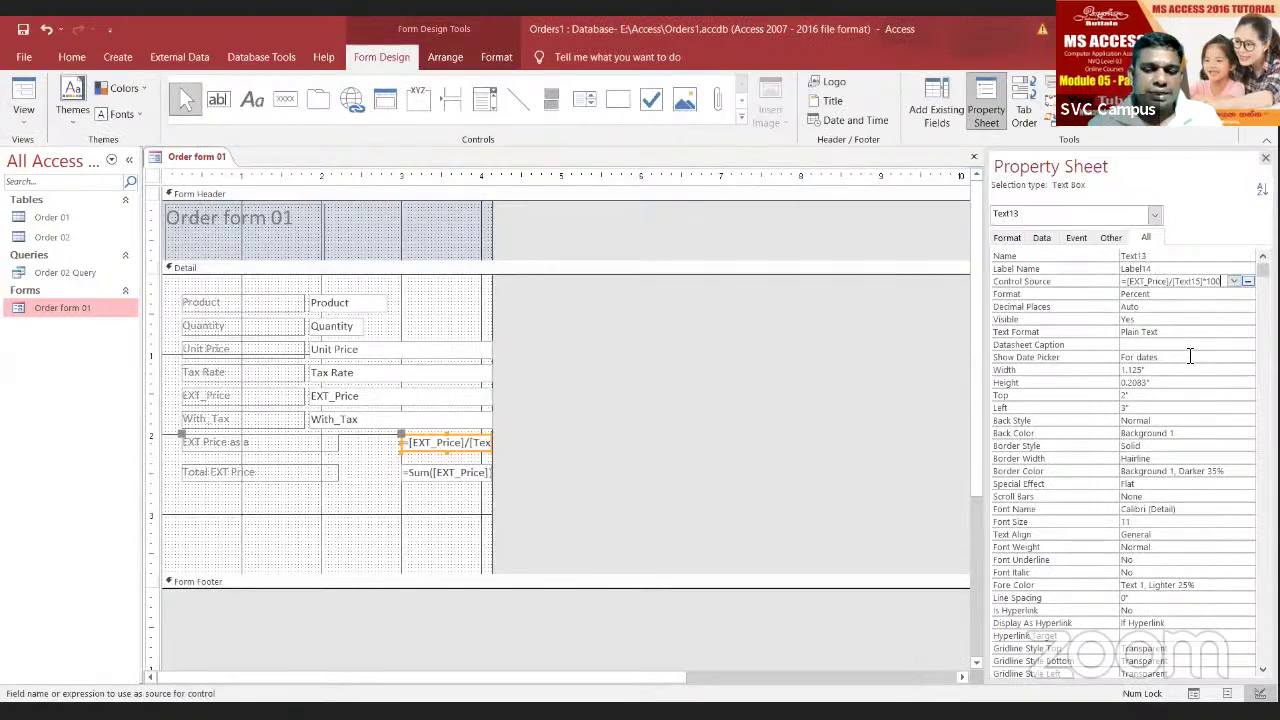
{"action": "key", "text": "BackSpace"}
{"action": "key", "text": "BackSpace"}
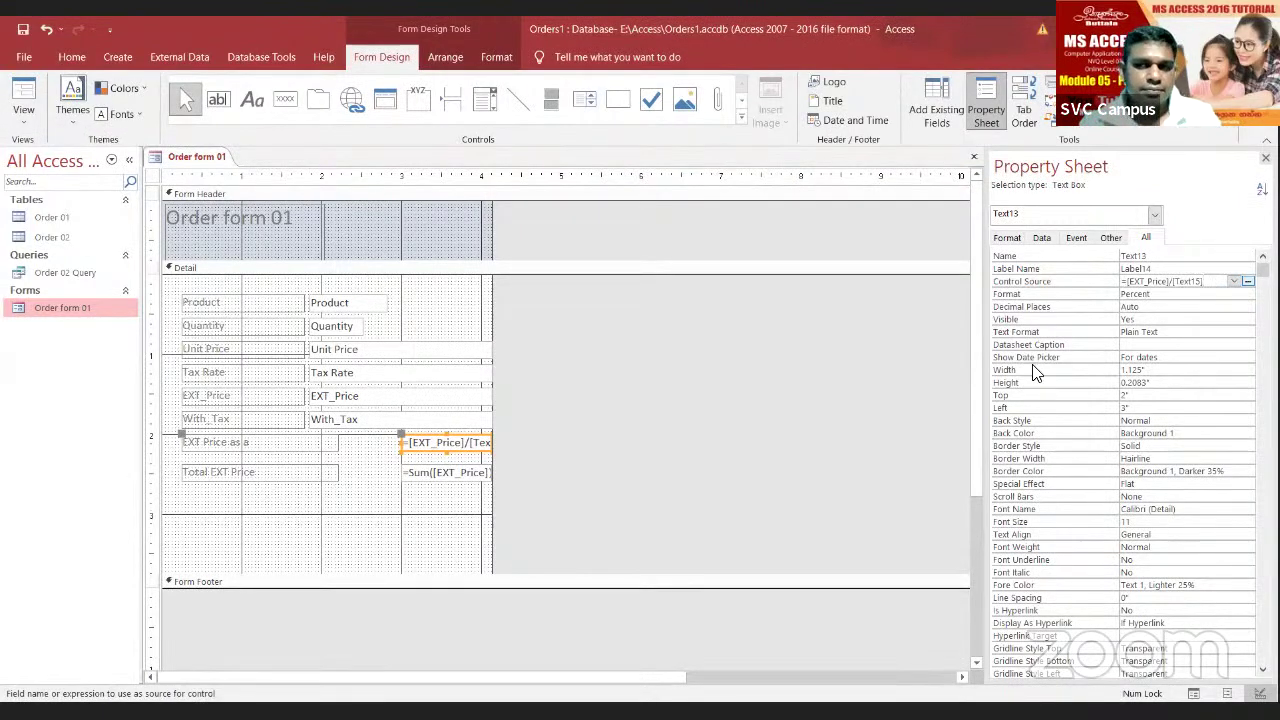
{"action": "left_click", "coordinate": [24, 90]}
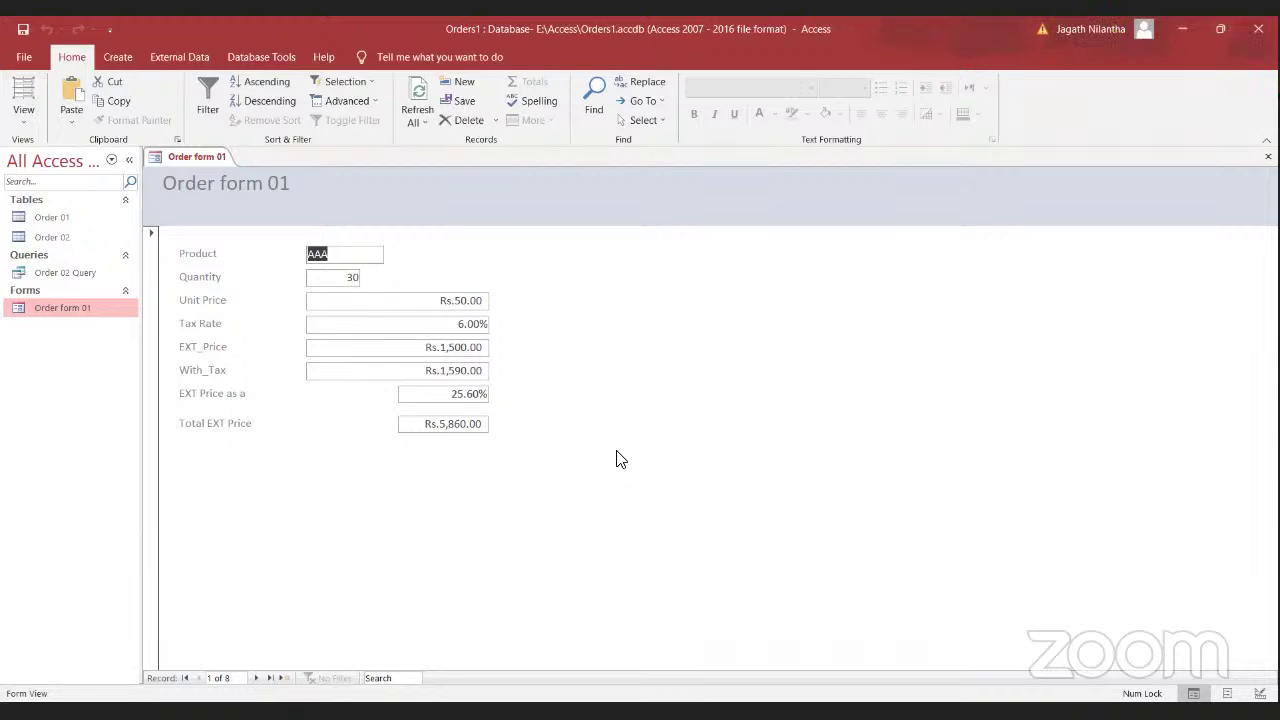
{"action": "left_click", "coordinate": [431, 396]}
{"action": "left_click", "coordinate": [23, 100]}
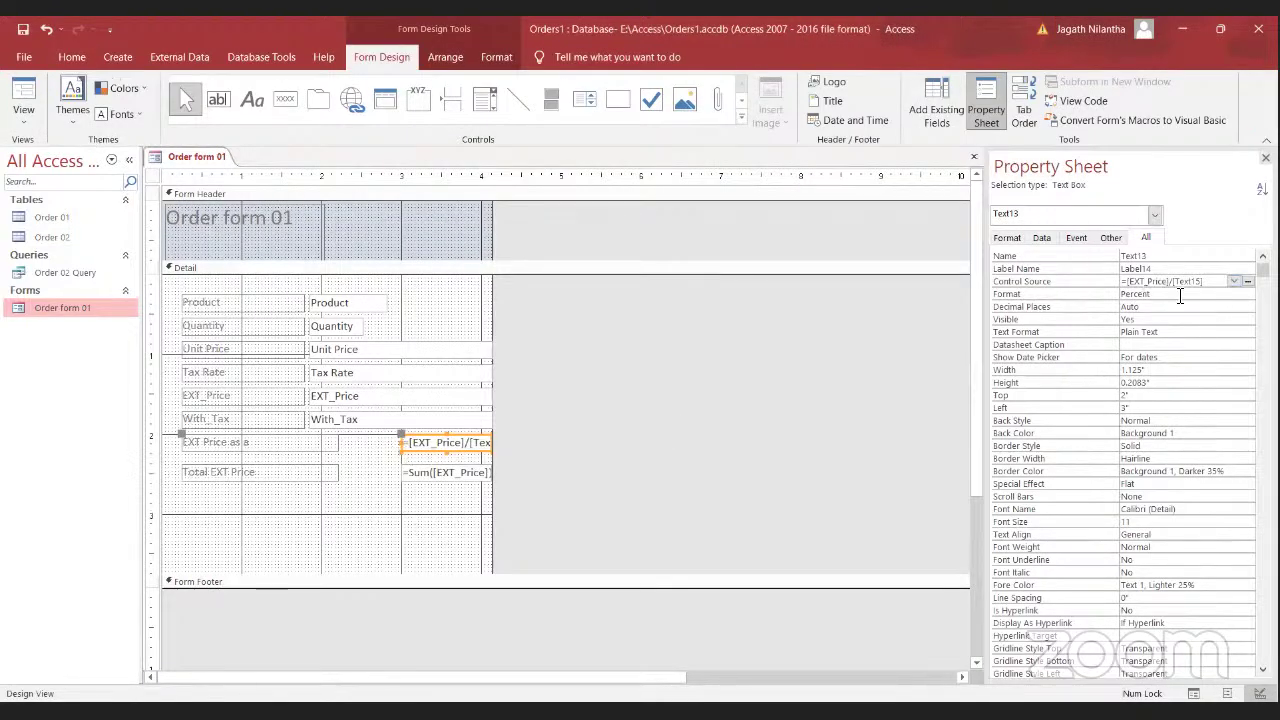
{"action": "left_click", "coordinate": [1249, 283]}
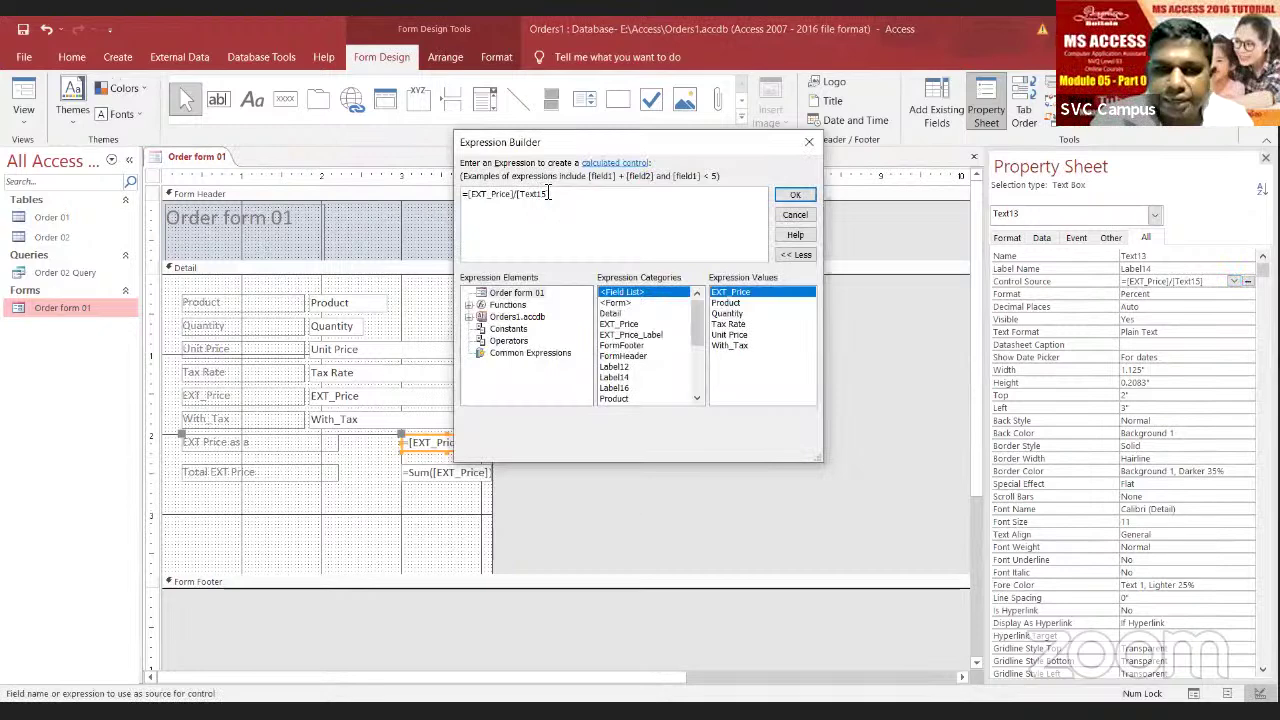
{"action": "type", "text": "100"}
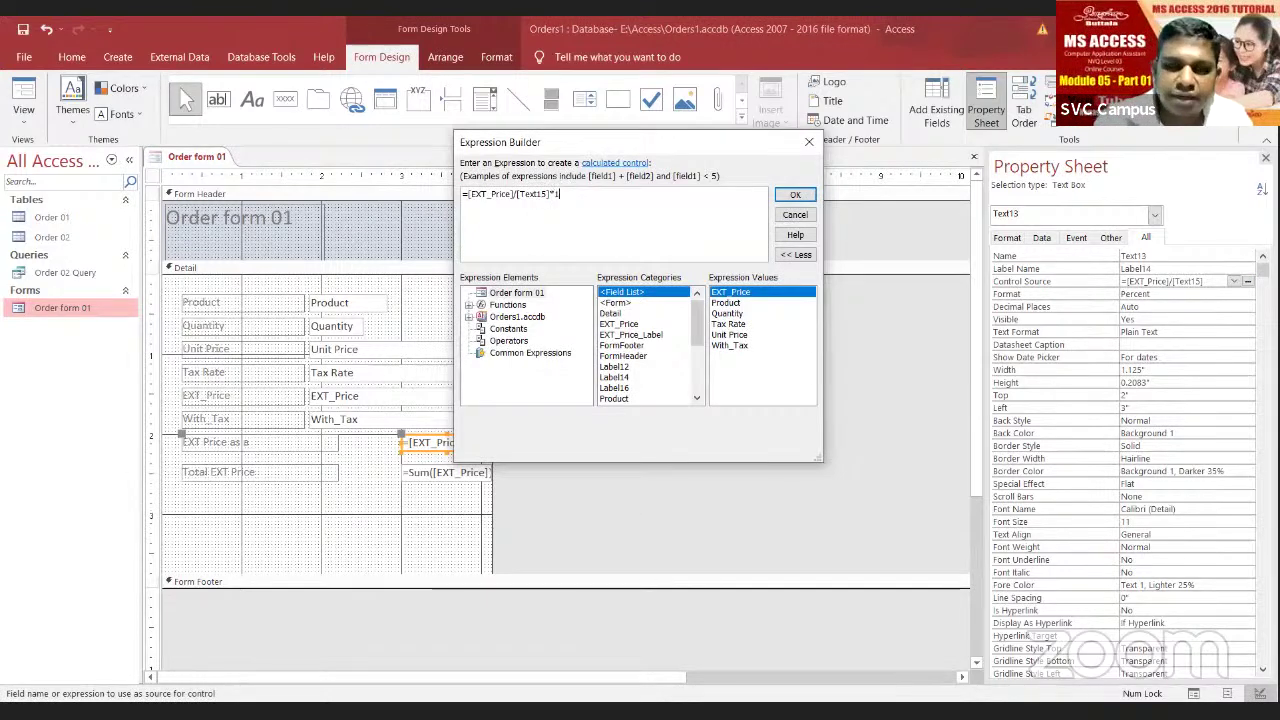
{"action": "key", "text": "BackSpace"}
{"action": "key", "text": "BackSpace"}
{"action": "key", "text": "BackSpace"}
{"action": "key", "text": "BackSpace"}
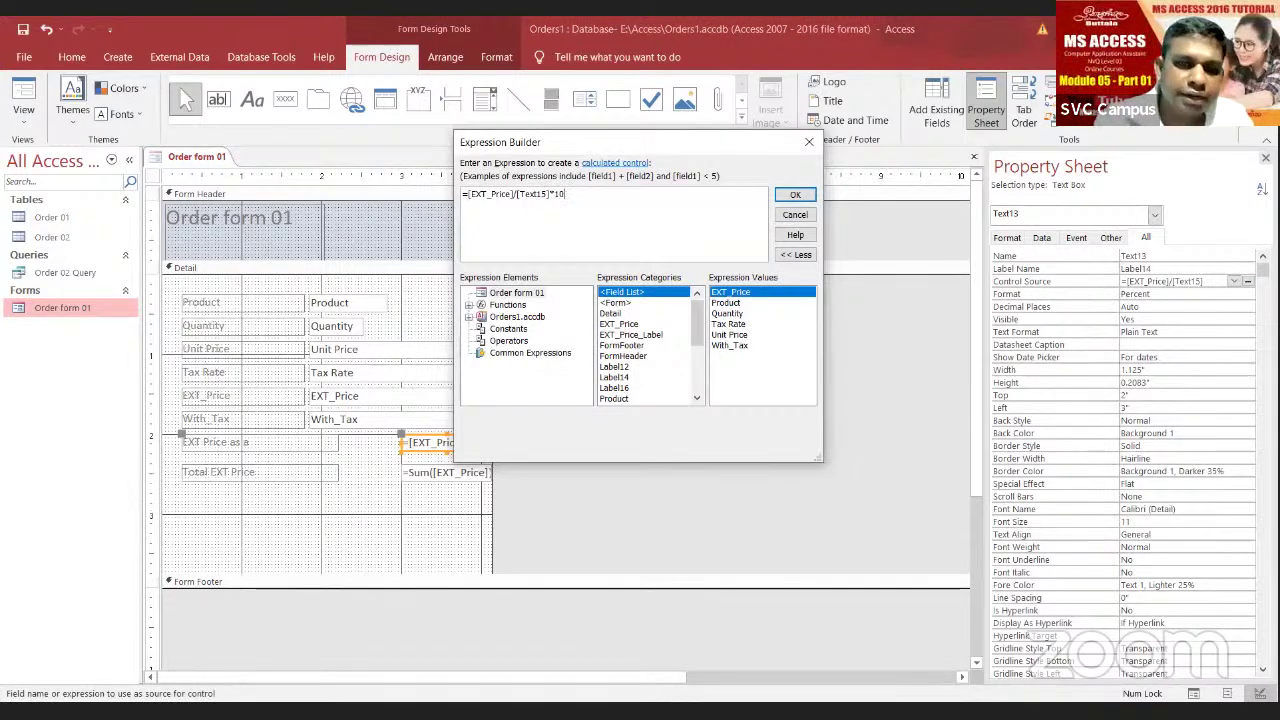
{"action": "left_click", "coordinate": [802, 194]}
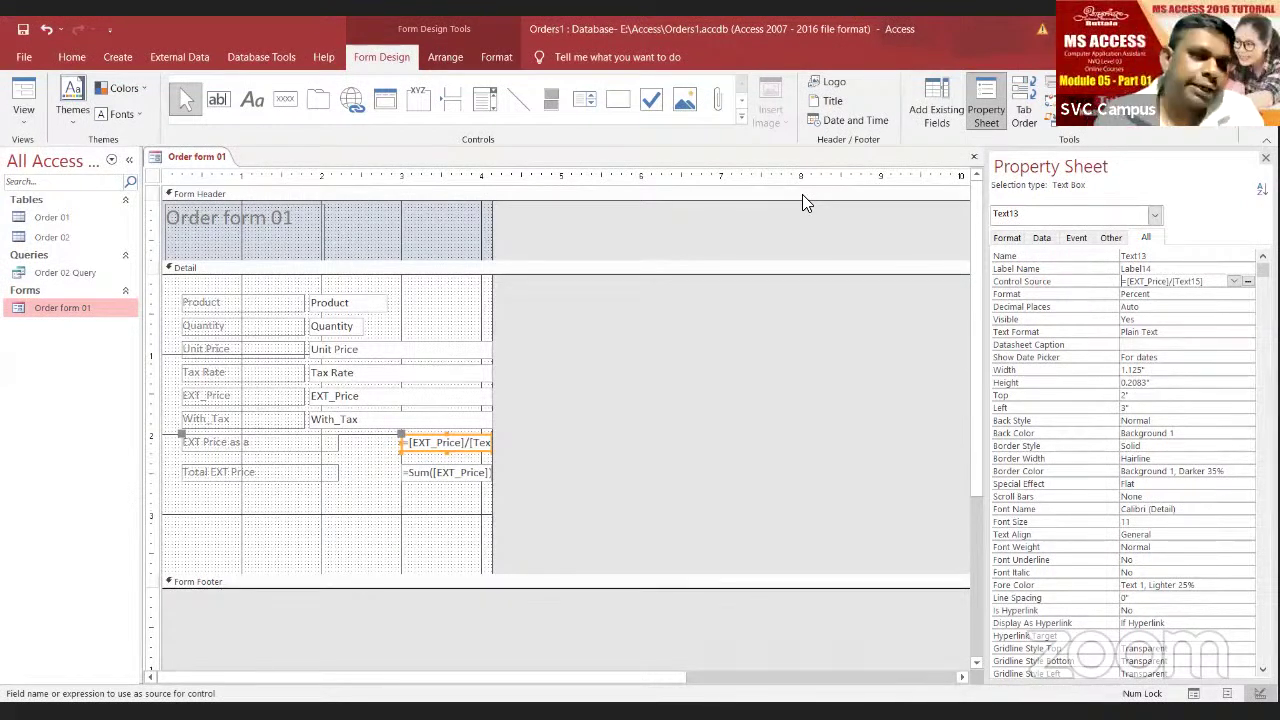
Step: Display Order form 01 in Form view, compare it with the Word exercise and read task 05 about Report 1, then return to Access
{"action": "left_click", "coordinate": [22, 102]}
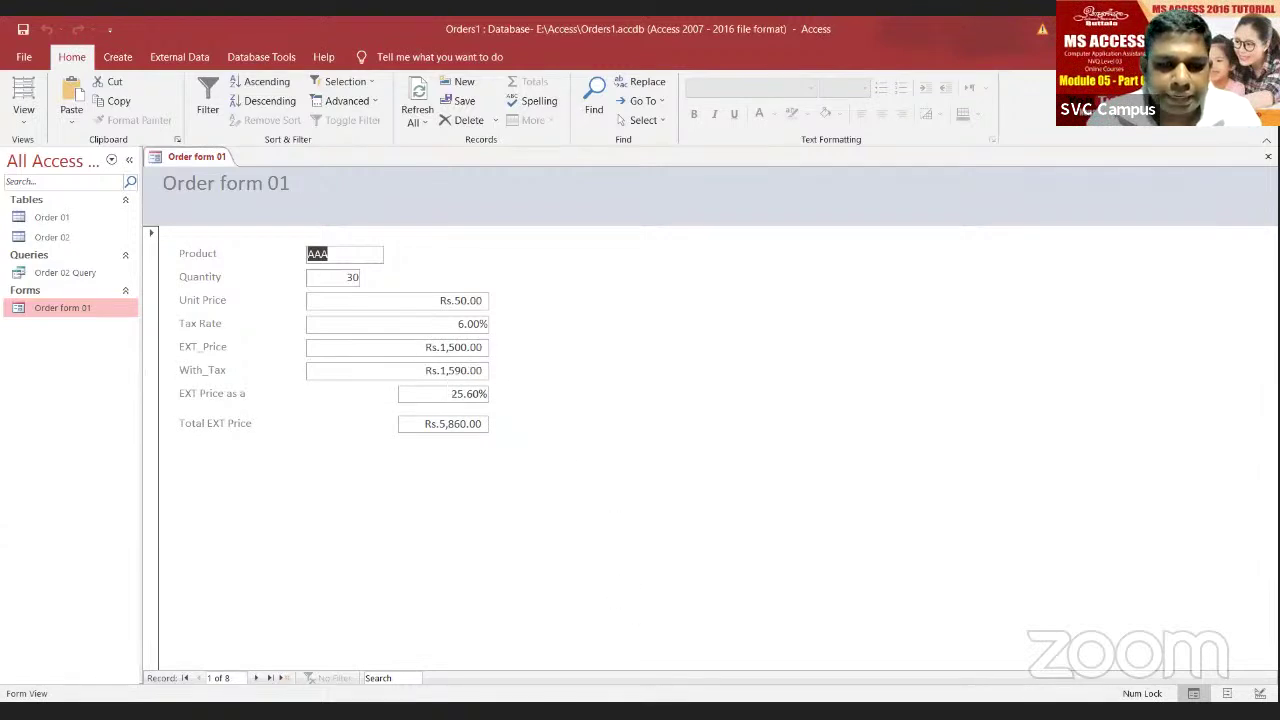
{"action": "key", "text": "alt+Tab"}
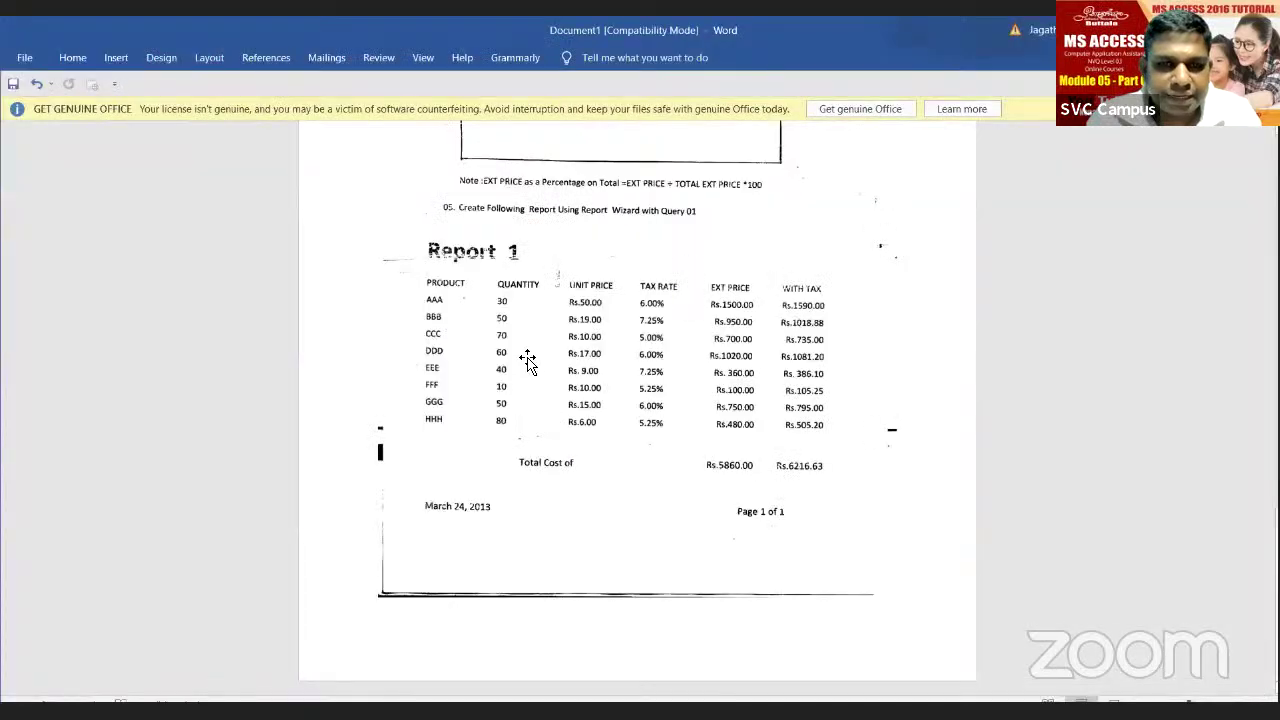
{"action": "scroll", "coordinate": [530, 355], "scroll_direction": "up", "scroll_amount": 5}
{"action": "scroll", "coordinate": [533, 345], "scroll_direction": "up", "scroll_amount": 1}
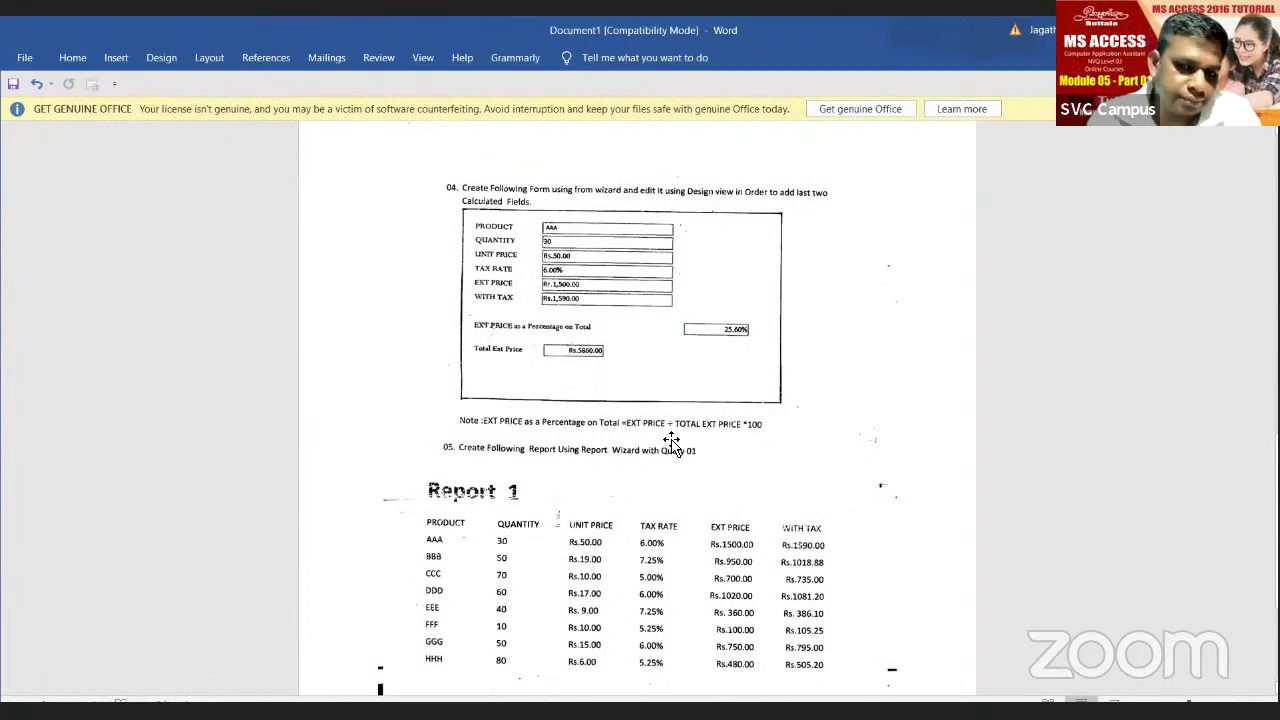
{"action": "scroll", "coordinate": [666, 438], "scroll_direction": "down", "scroll_amount": 3}
{"action": "scroll", "coordinate": [667, 440], "scroll_direction": "down", "scroll_amount": 3}
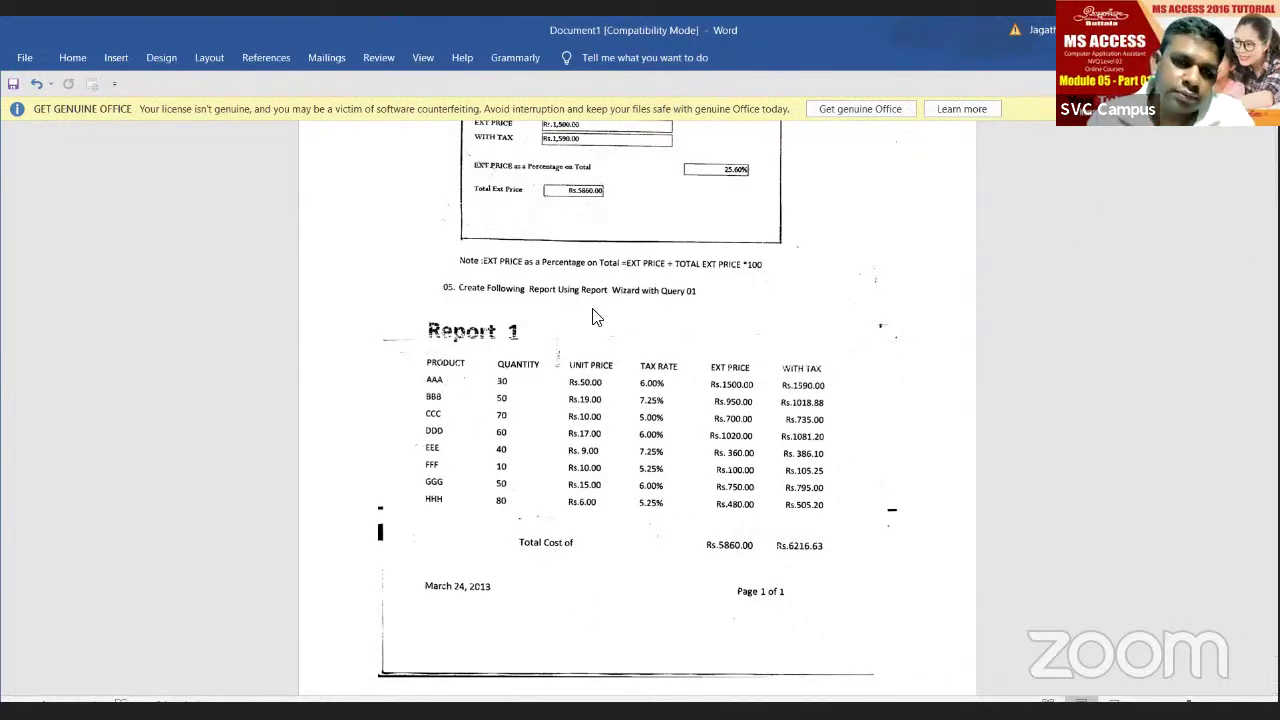
{"action": "key", "text": "alt+Tab"}
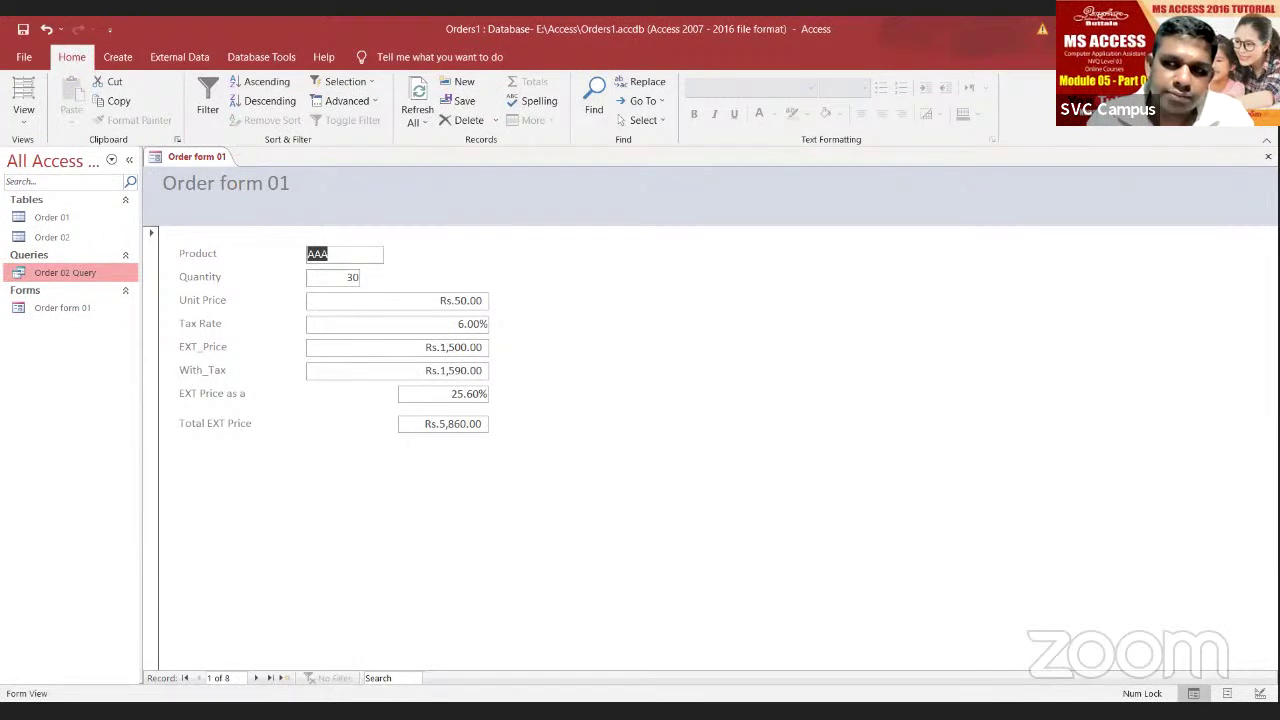
Step: Close Order form 01 and start a Report Wizard report using all fields from Order 02 Query
{"action": "left_click", "coordinate": [1267, 157]}
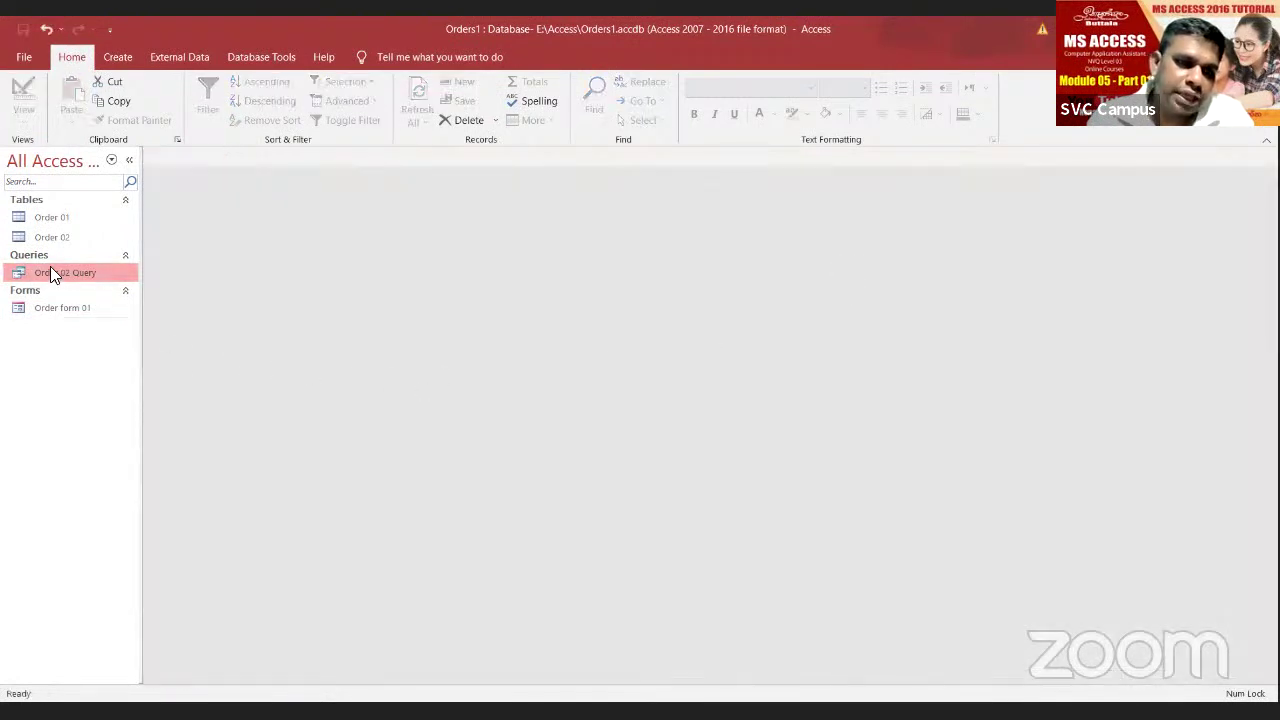
{"action": "left_click", "coordinate": [118, 58]}
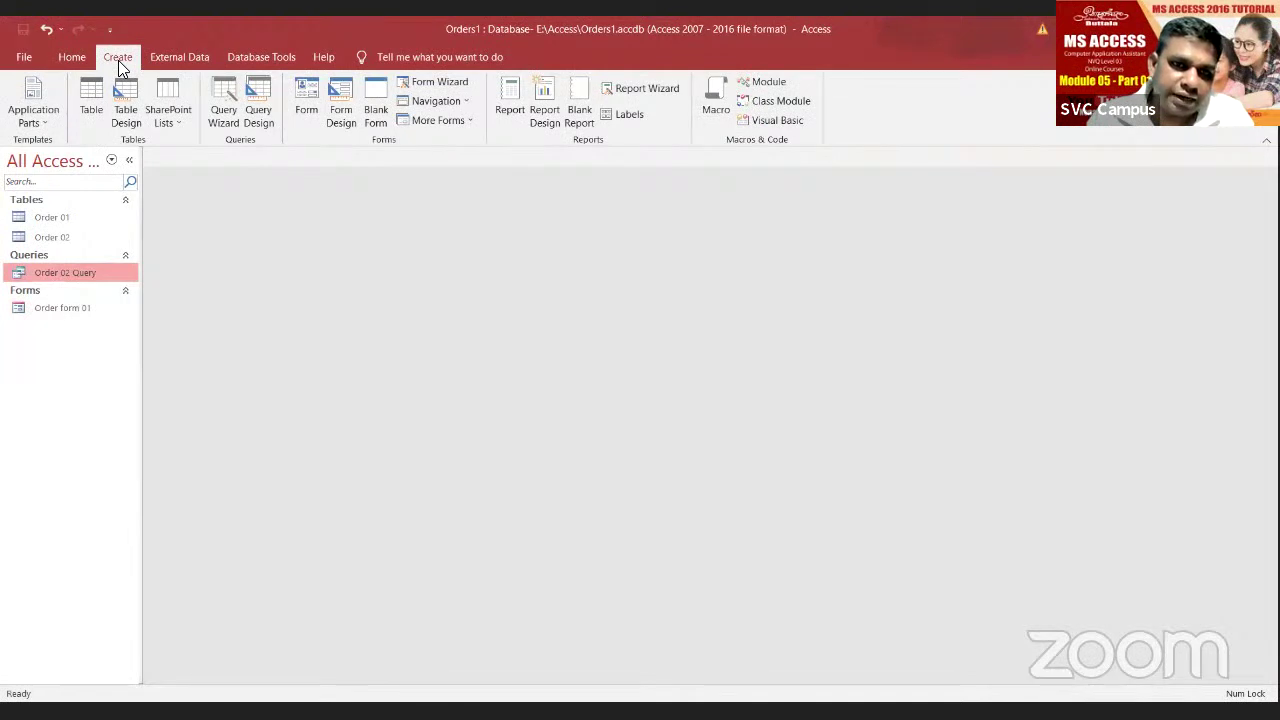
{"action": "left_click", "coordinate": [634, 88]}
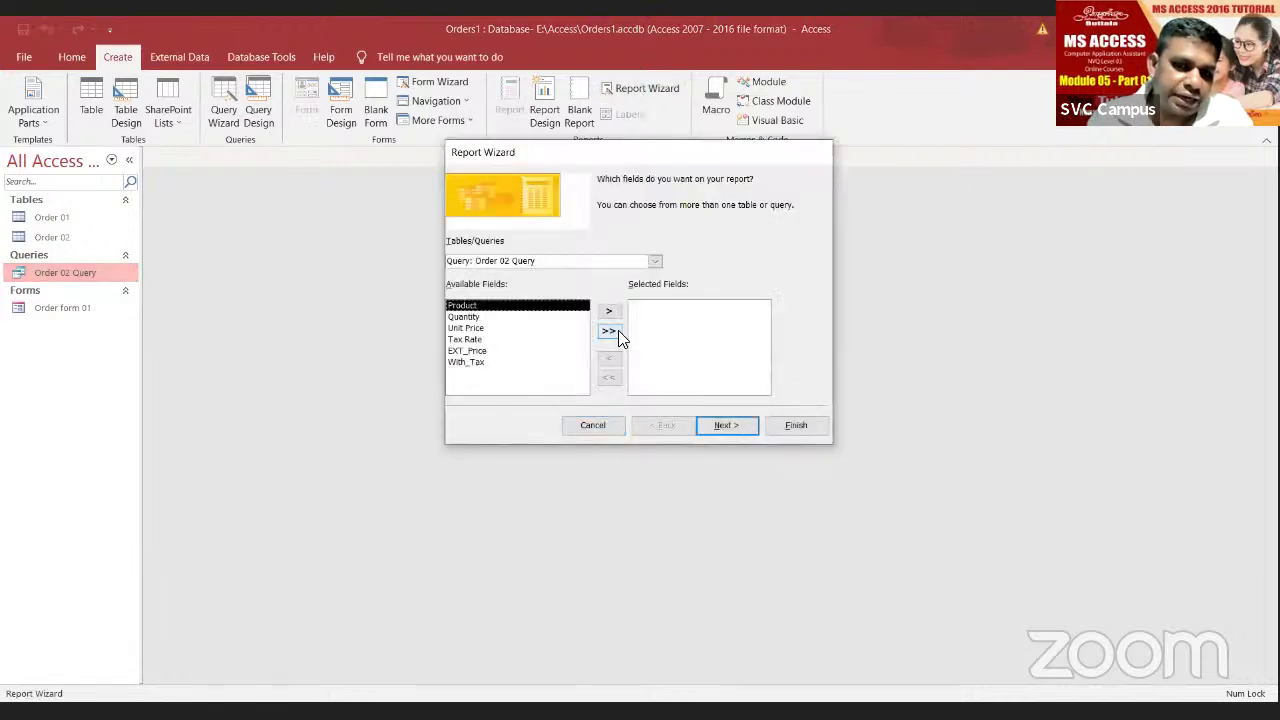
{"action": "left_click", "coordinate": [614, 330]}
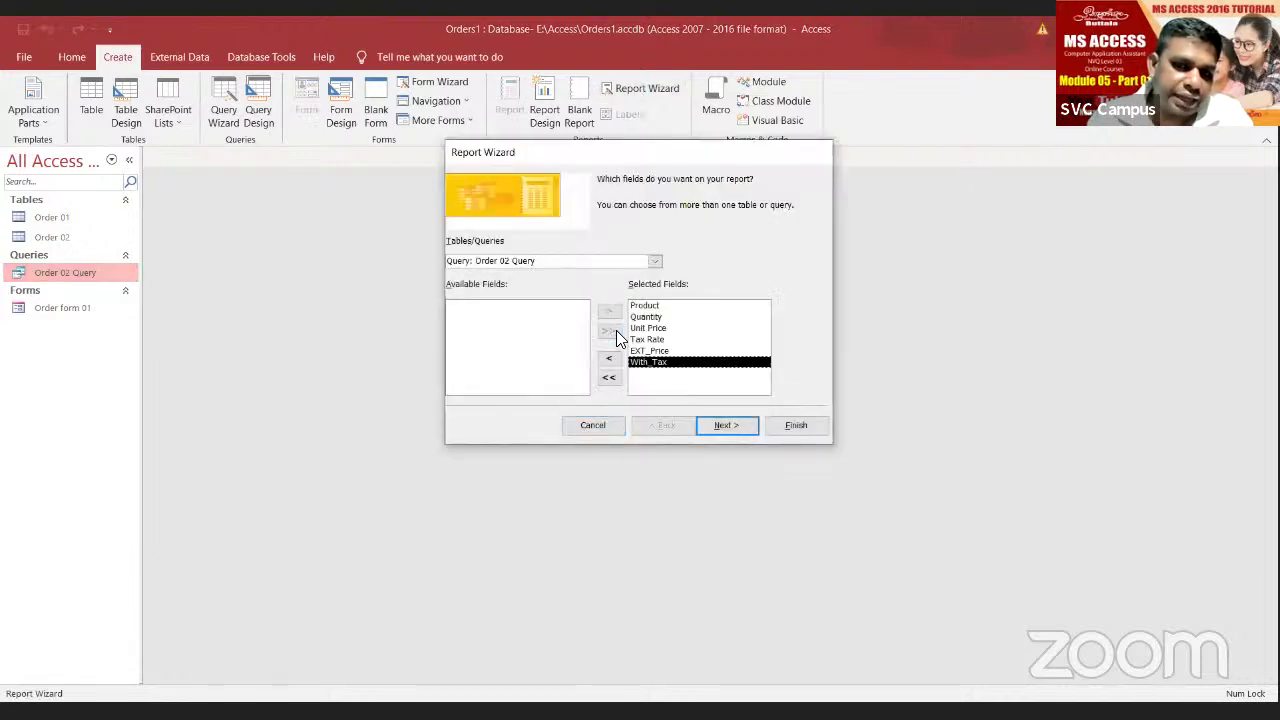
Step: Finish the report with no grouping or sorting fields, keeping the wizard's default layout and title
{"action": "left_click", "coordinate": [710, 428]}
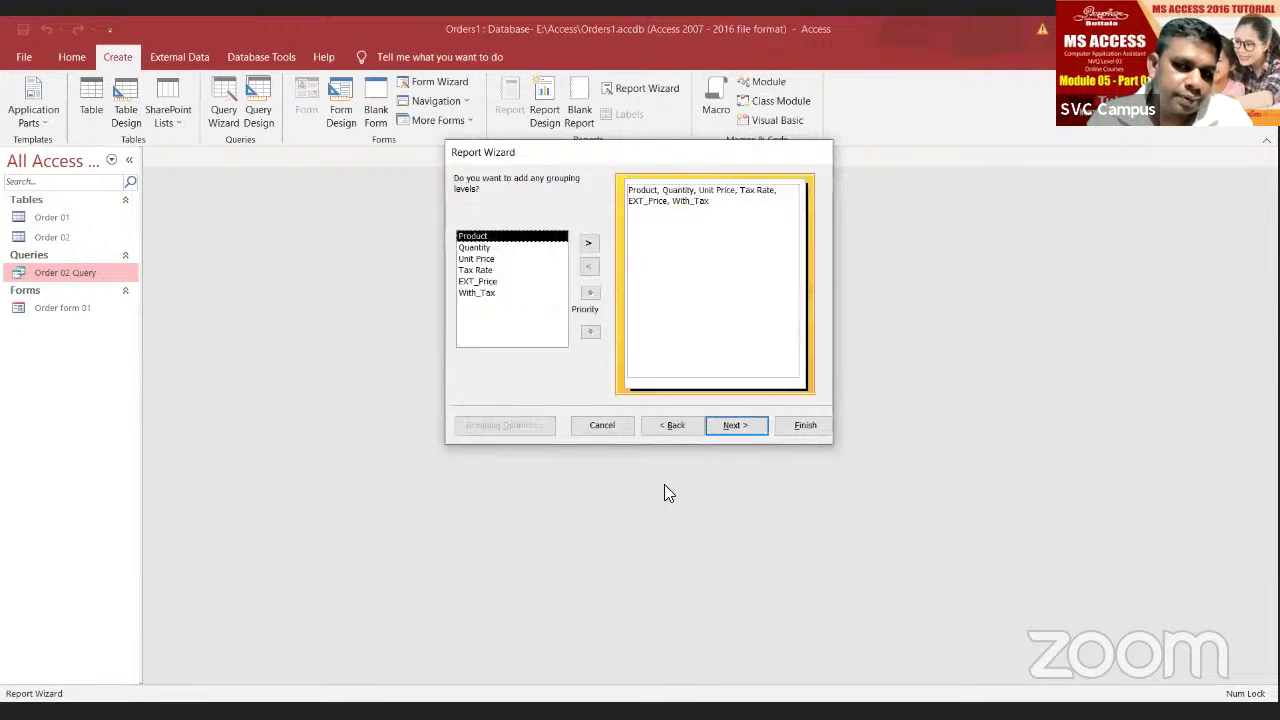
{"action": "left_click", "coordinate": [736, 425]}
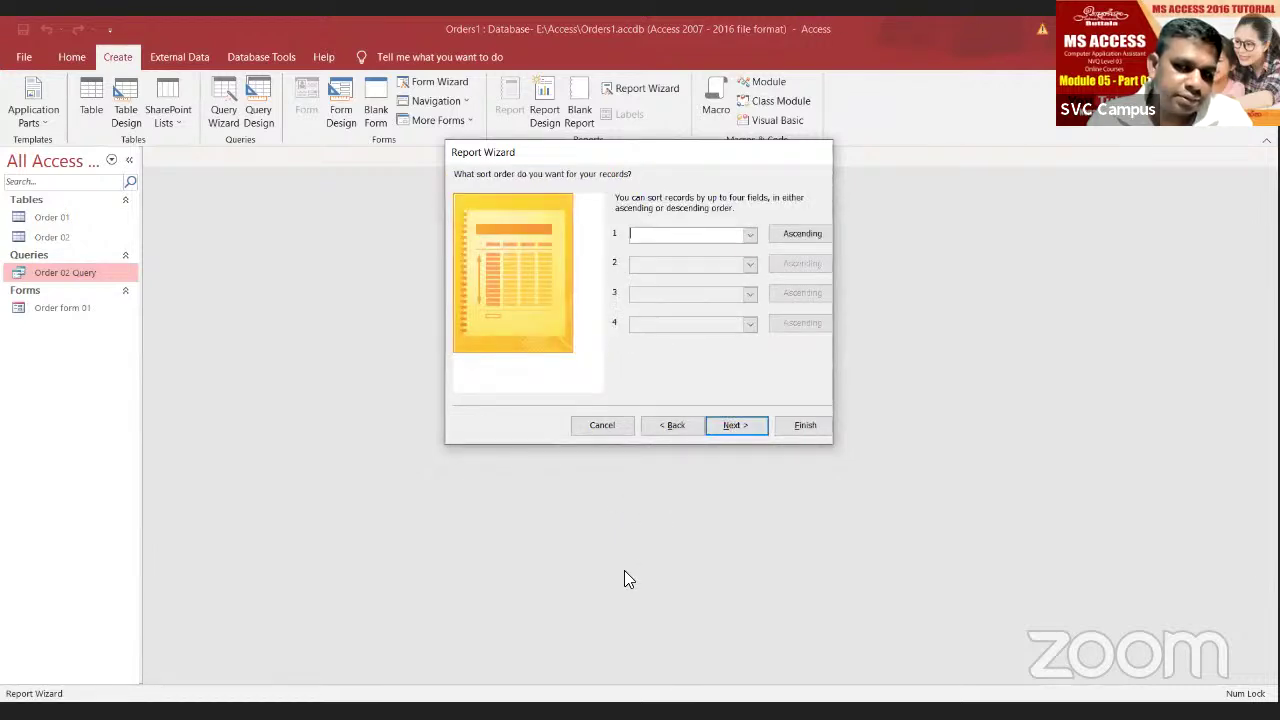
{"action": "left_click", "coordinate": [736, 427]}
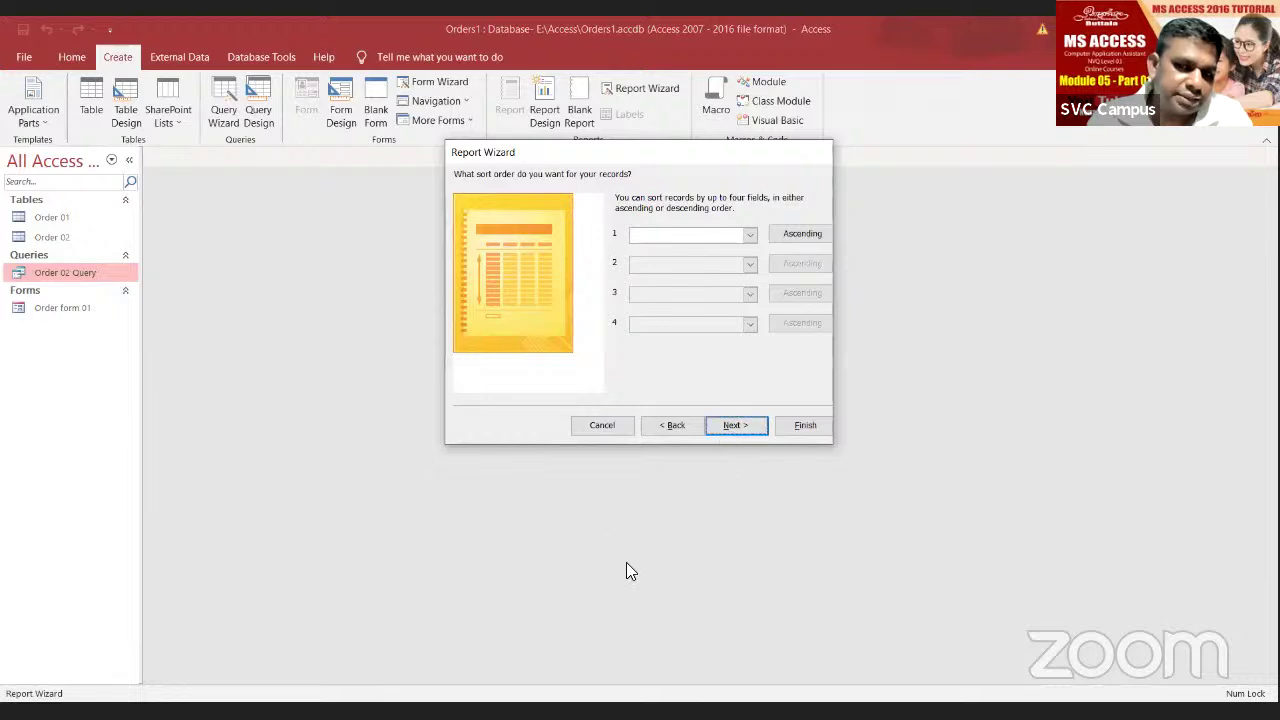
{"action": "left_click", "coordinate": [730, 428]}
{"action": "left_click", "coordinate": [805, 426]}
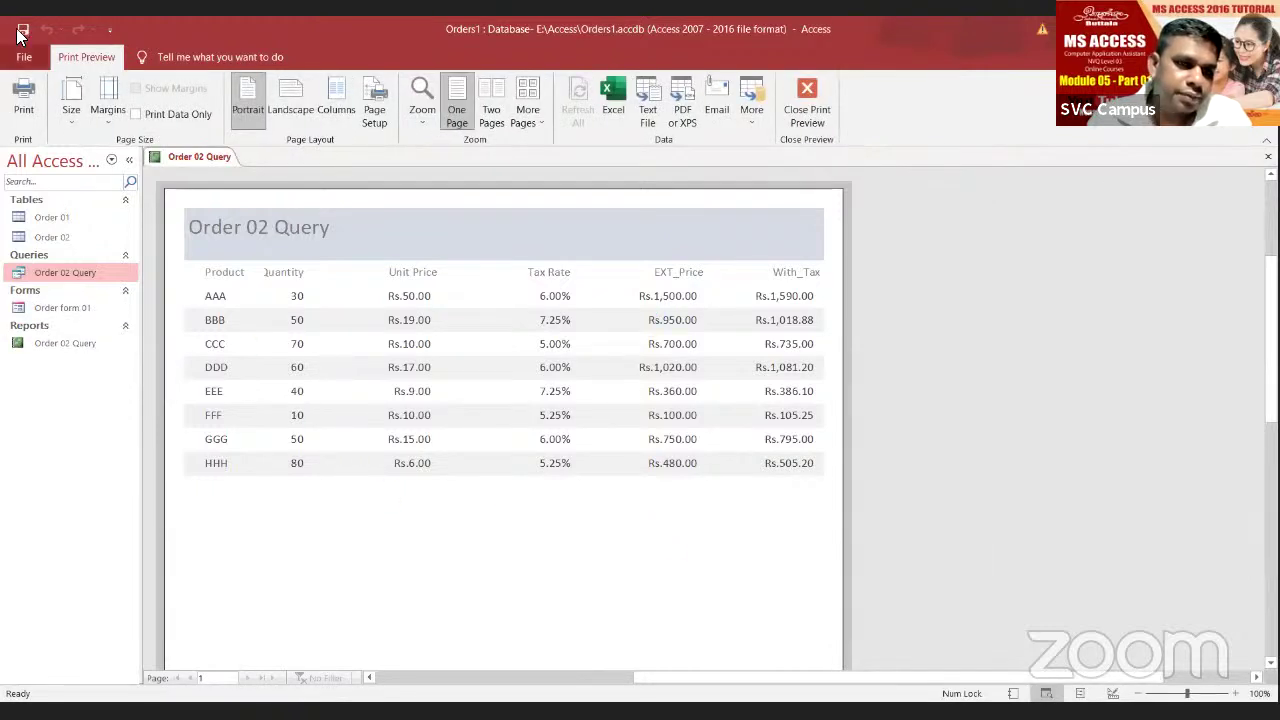
Step: Close the print preview and change the title label in the report header to Report 01
{"action": "left_click", "coordinate": [807, 108]}
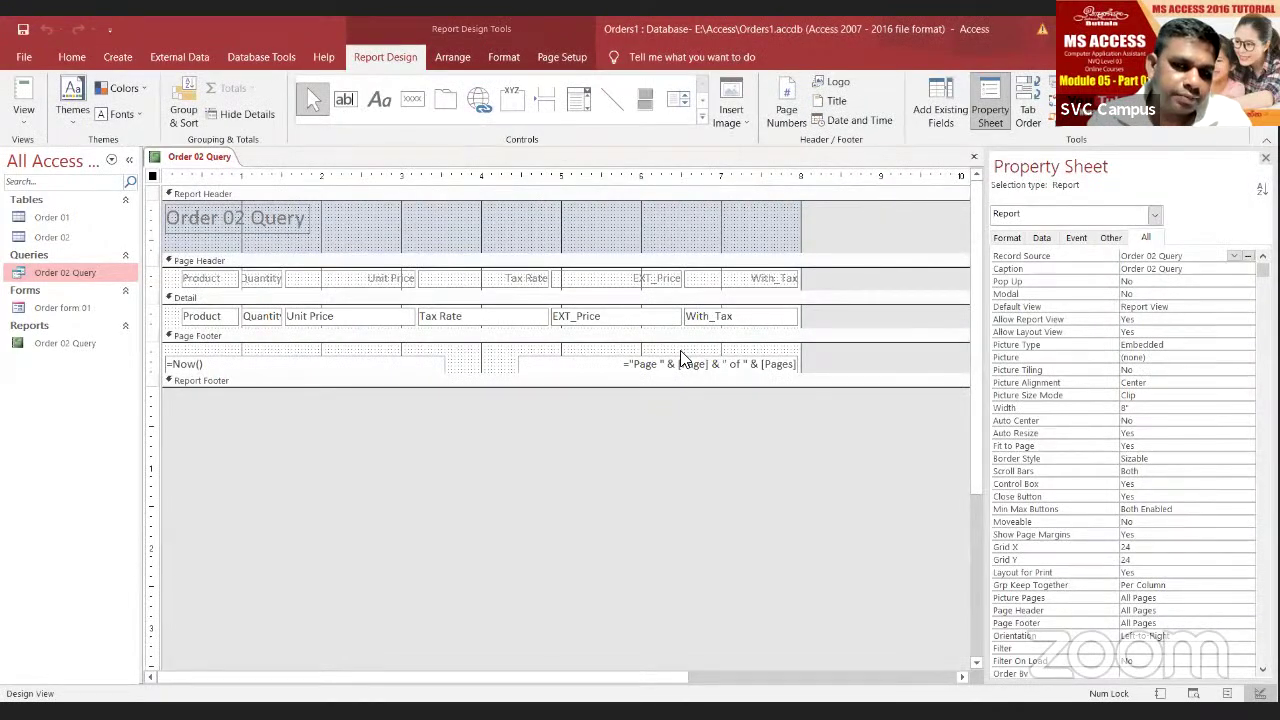
{"action": "left_click", "coordinate": [278, 220]}
{"action": "left_click_drag", "start_coordinate": [300, 220], "coordinate": [164, 222]}
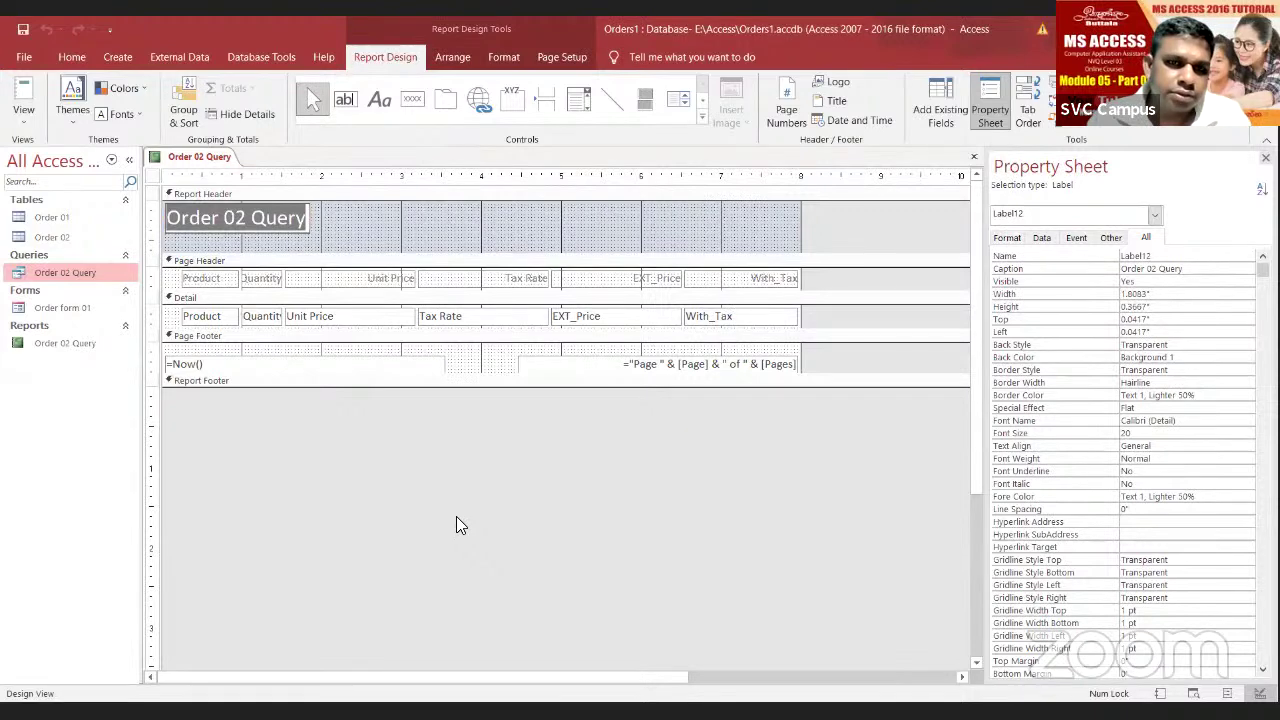
{"action": "type", "text": "Re"}
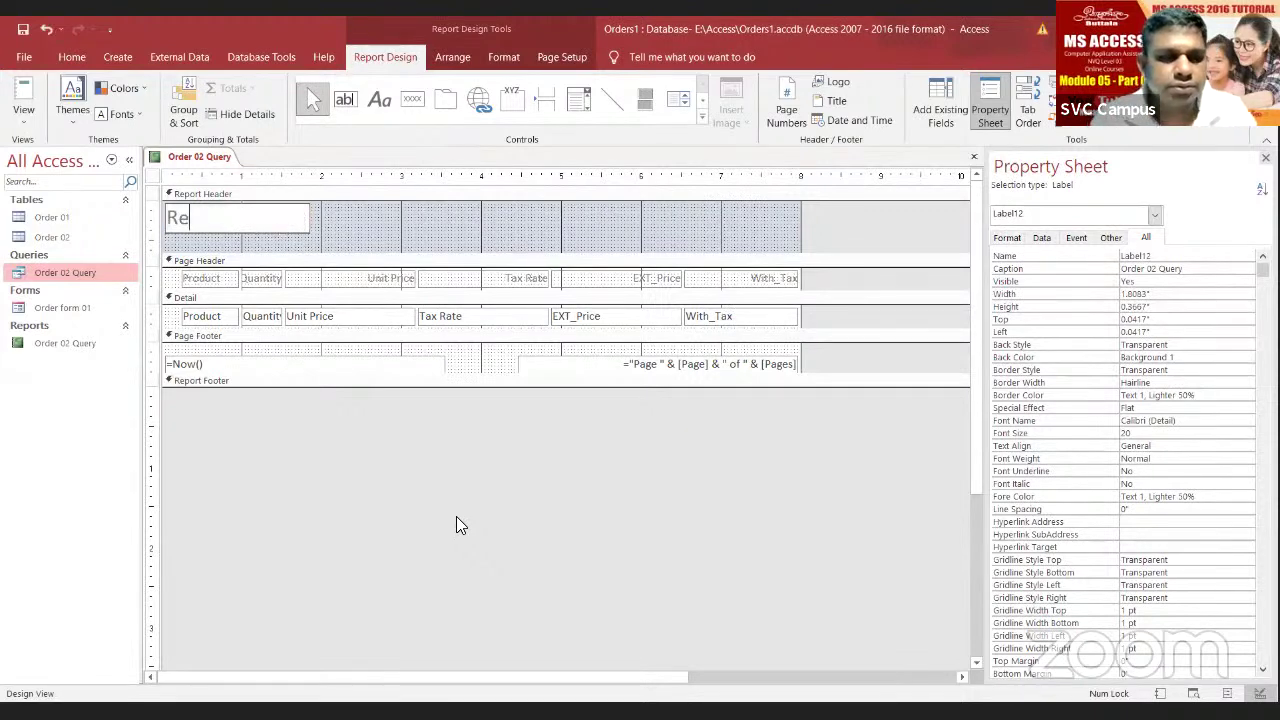
{"action": "type", "text": "port 01"}
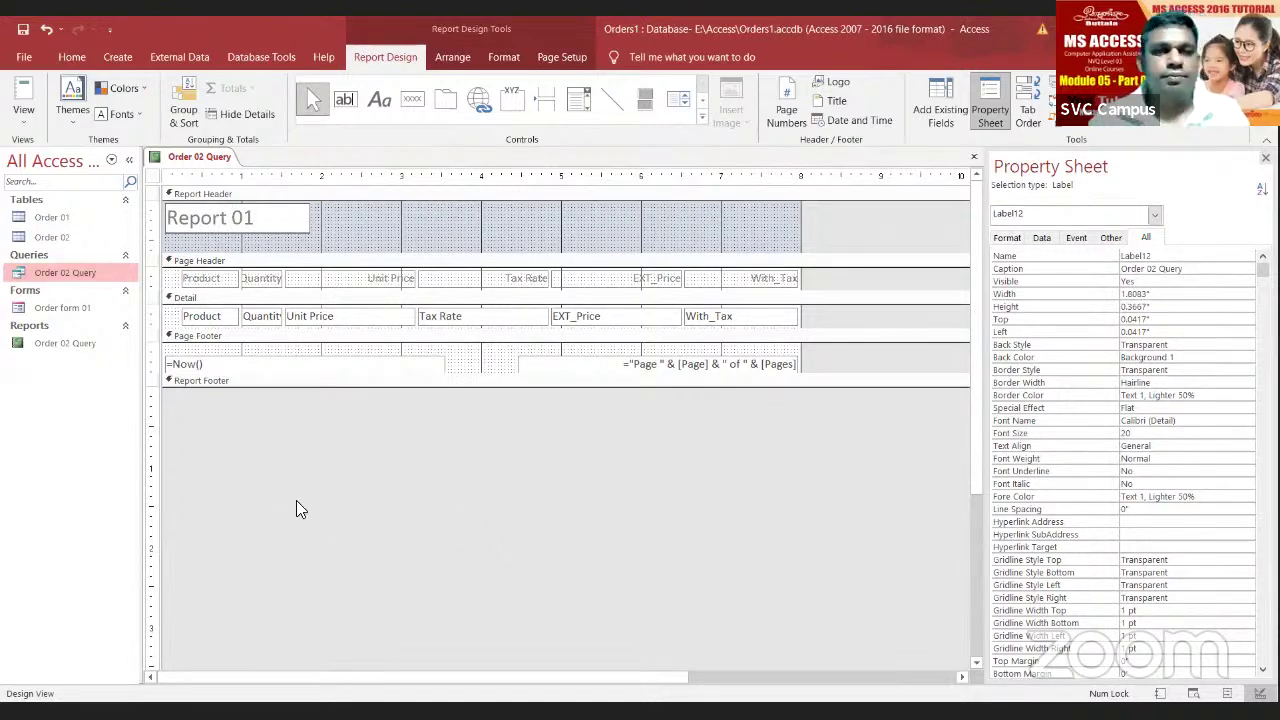
{"action": "left_click", "coordinate": [292, 502]}
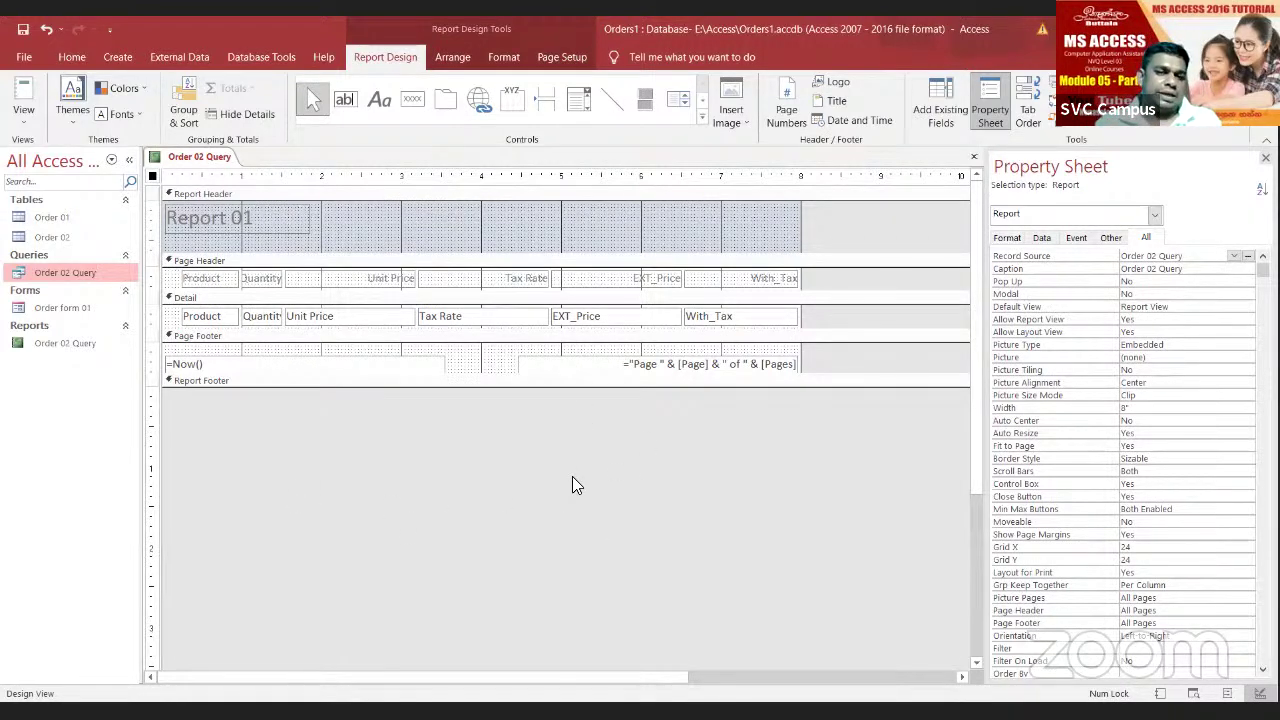
{"action": "left_click", "coordinate": [22, 100]}
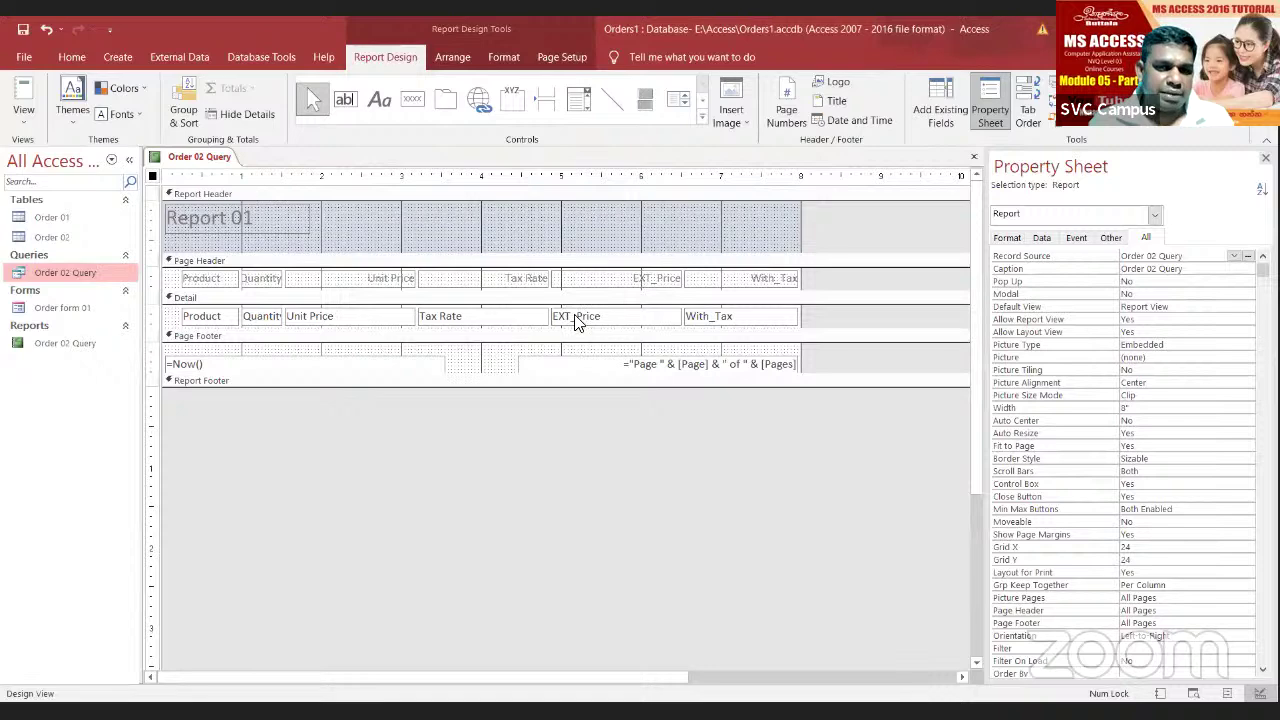
Step: Add a Sum total for the EXT_Price field to the report footer
{"action": "left_click", "coordinate": [606, 322]}
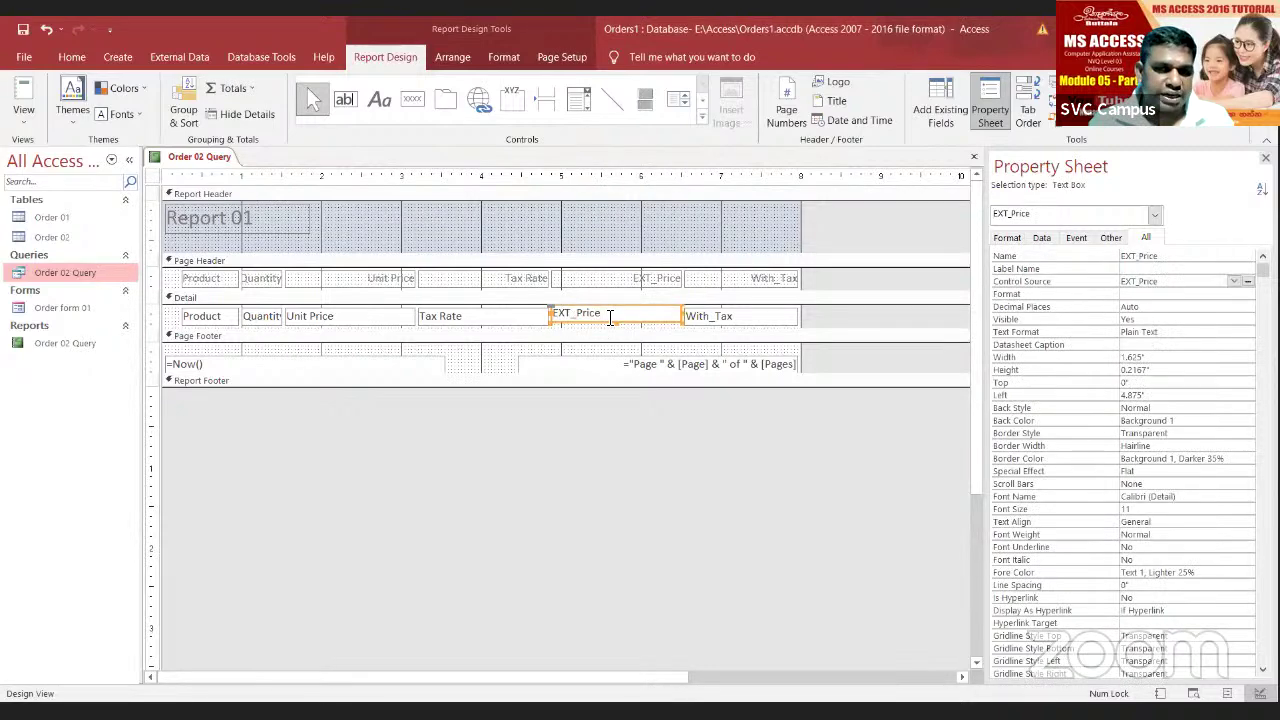
{"action": "key", "text": "Down"}
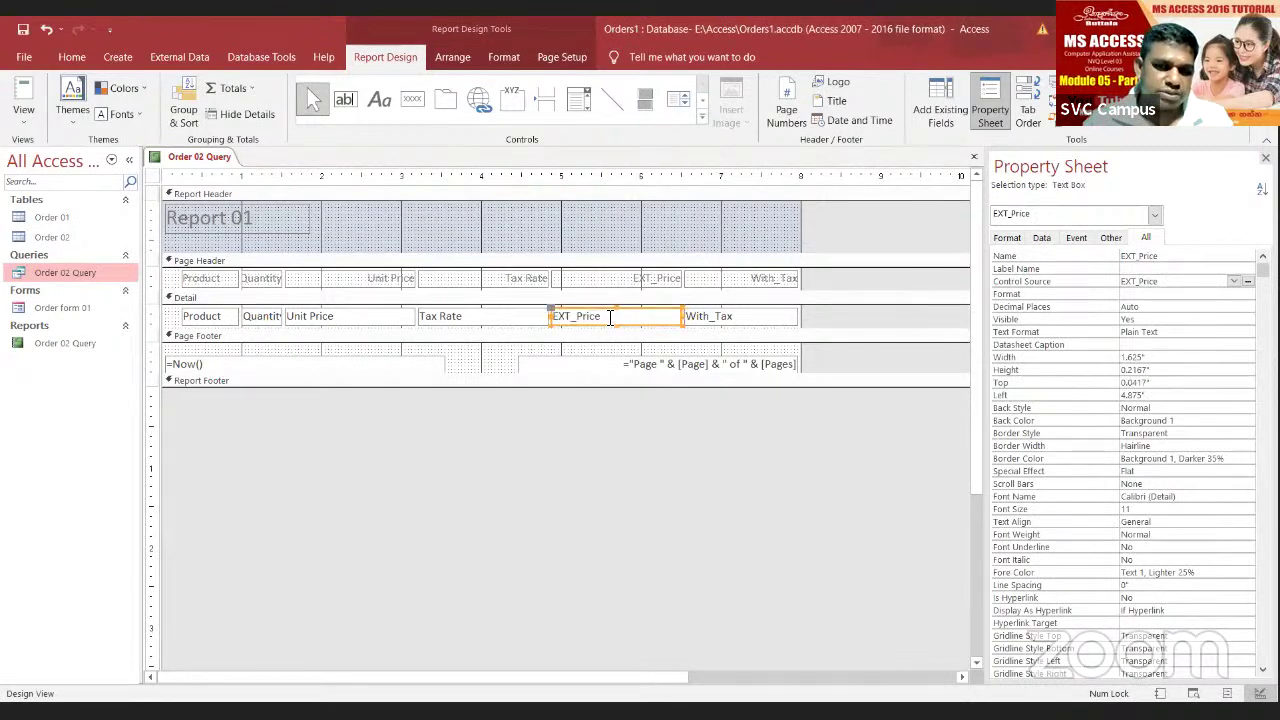
{"action": "left_click", "coordinate": [609, 317]}
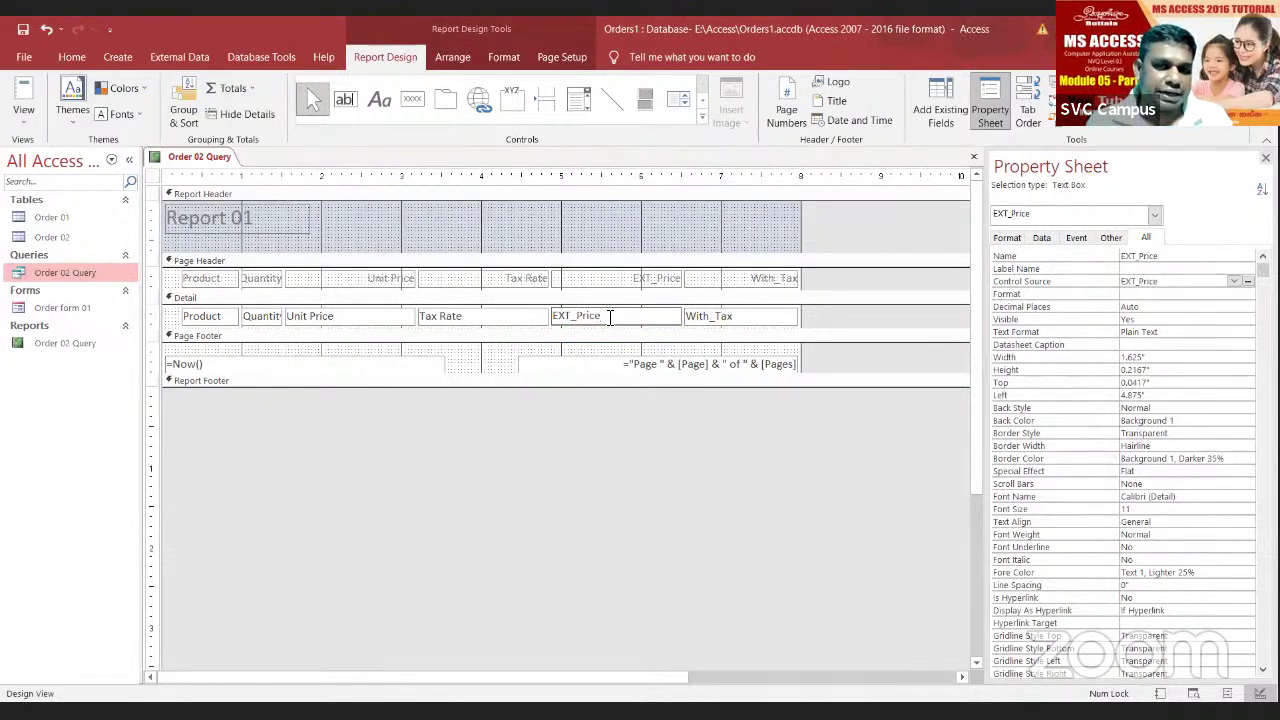
{"action": "key", "text": "Escape"}
{"action": "right_click", "coordinate": [622, 318]}
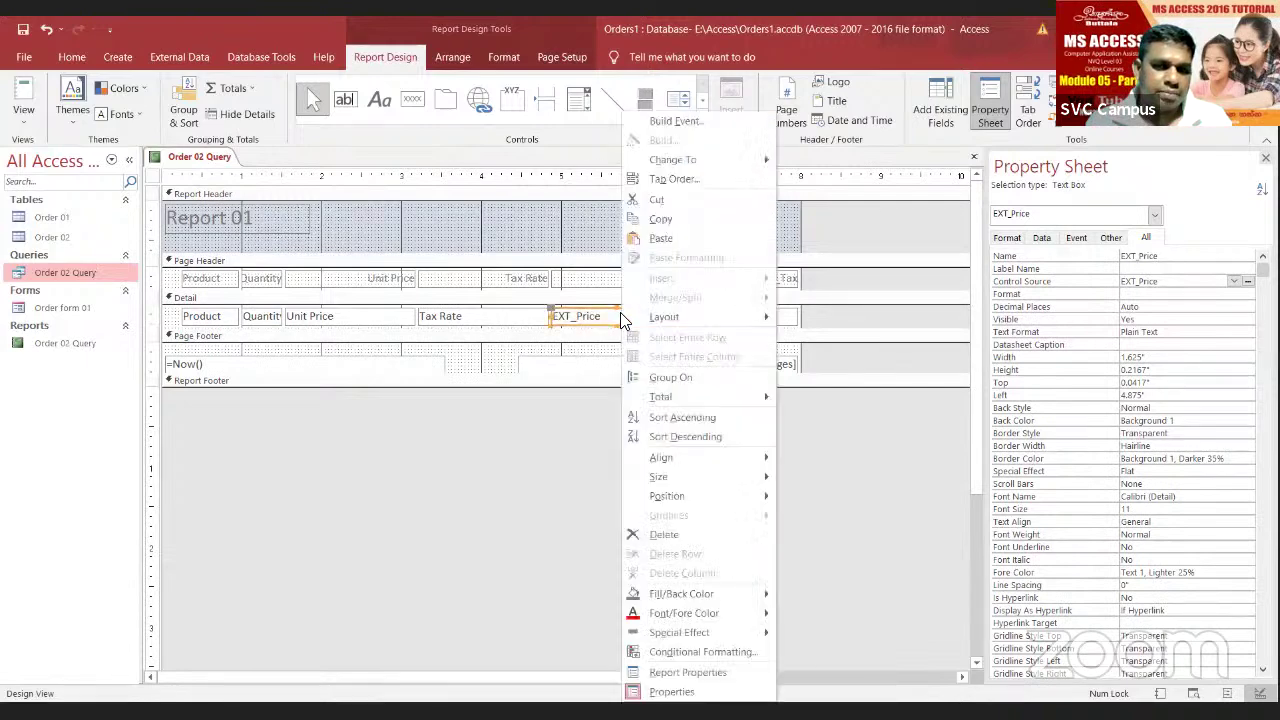
{"action": "mouse_move", "coordinate": [674, 400]}
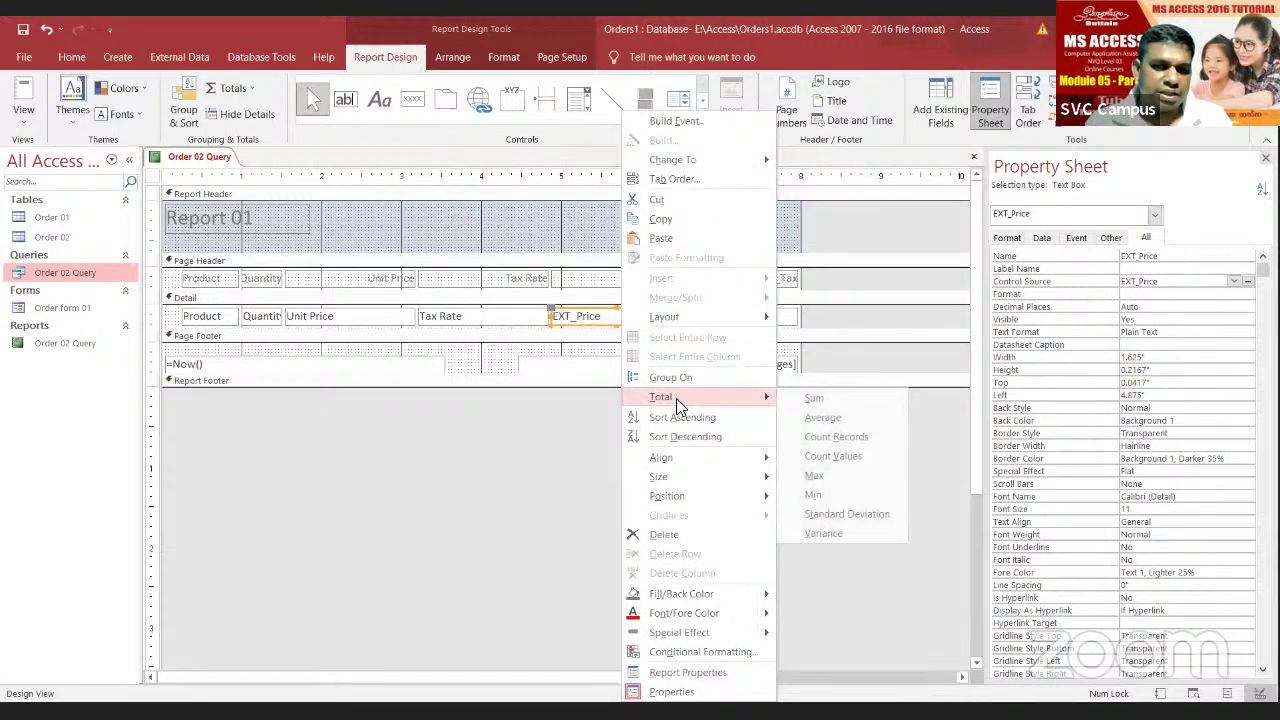
{"action": "left_click", "coordinate": [814, 402]}
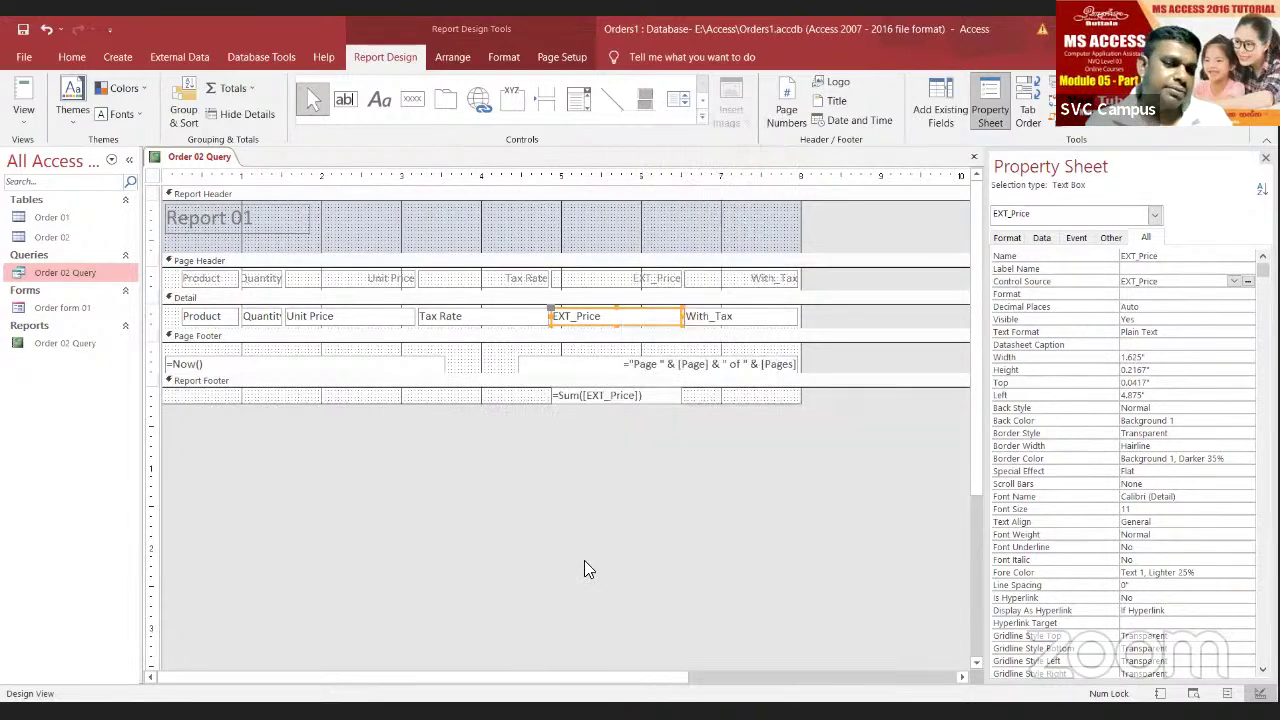
Step: Add a Sum total for the With_Tax field and check both totals in Report view before returning to Design view
{"action": "left_click", "coordinate": [736, 316]}
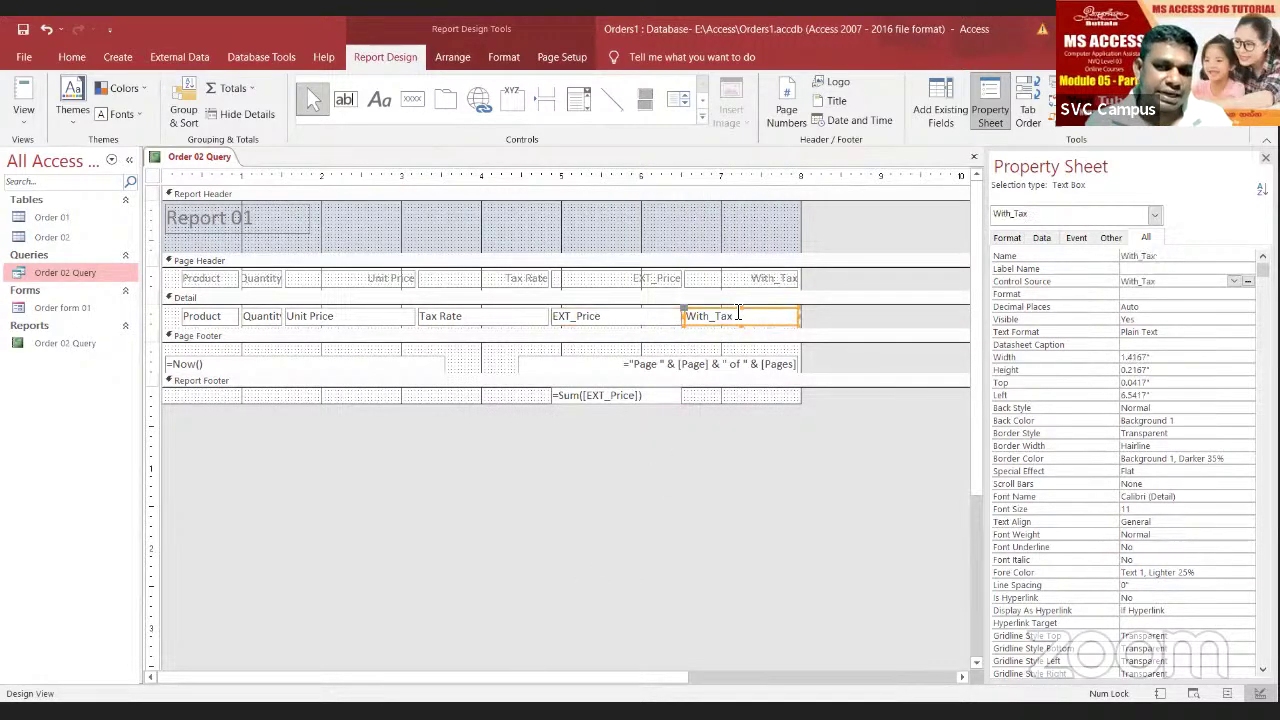
{"action": "right_click", "coordinate": [736, 316]}
{"action": "mouse_move", "coordinate": [788, 394]}
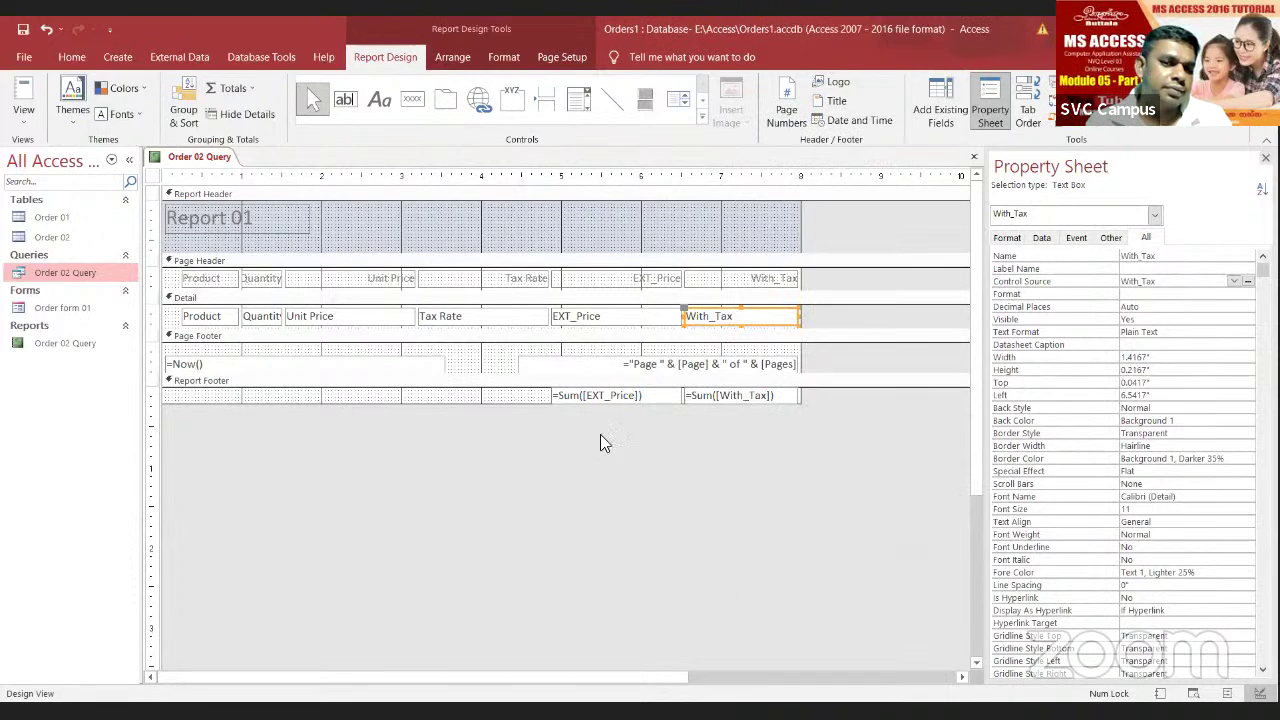
{"action": "left_click", "coordinate": [30, 97]}
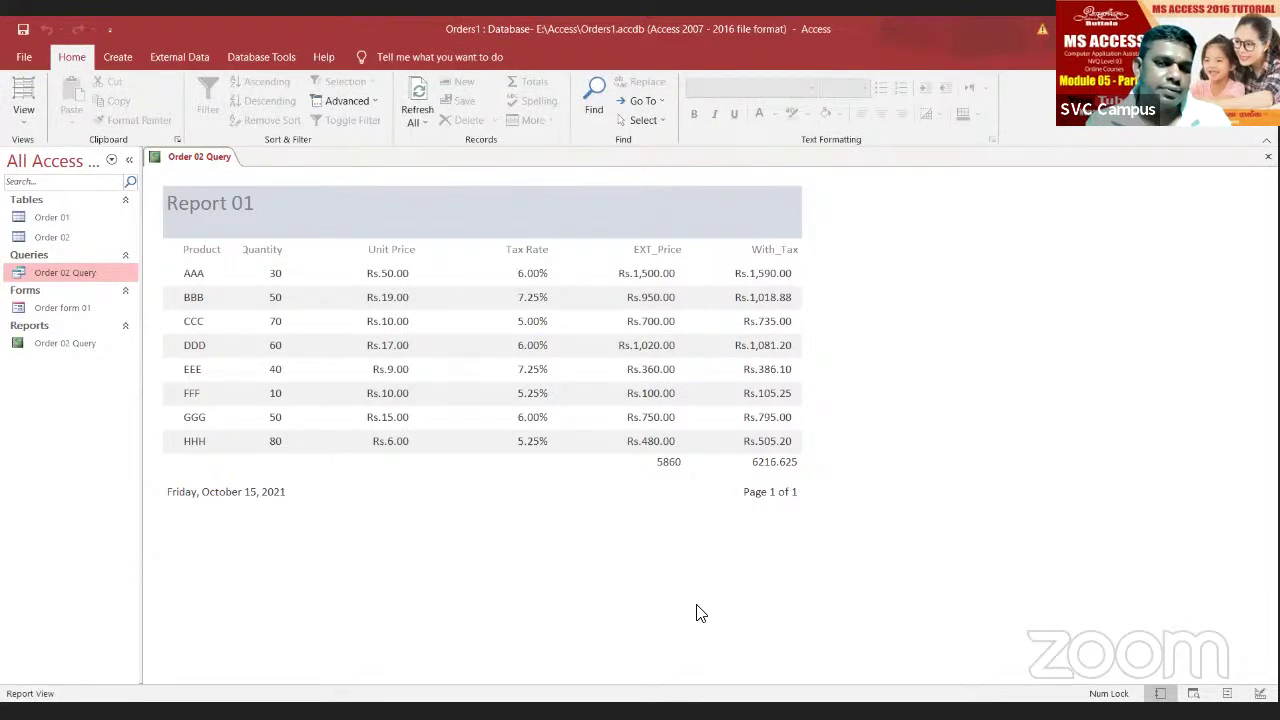
{"action": "left_click", "coordinate": [20, 112]}
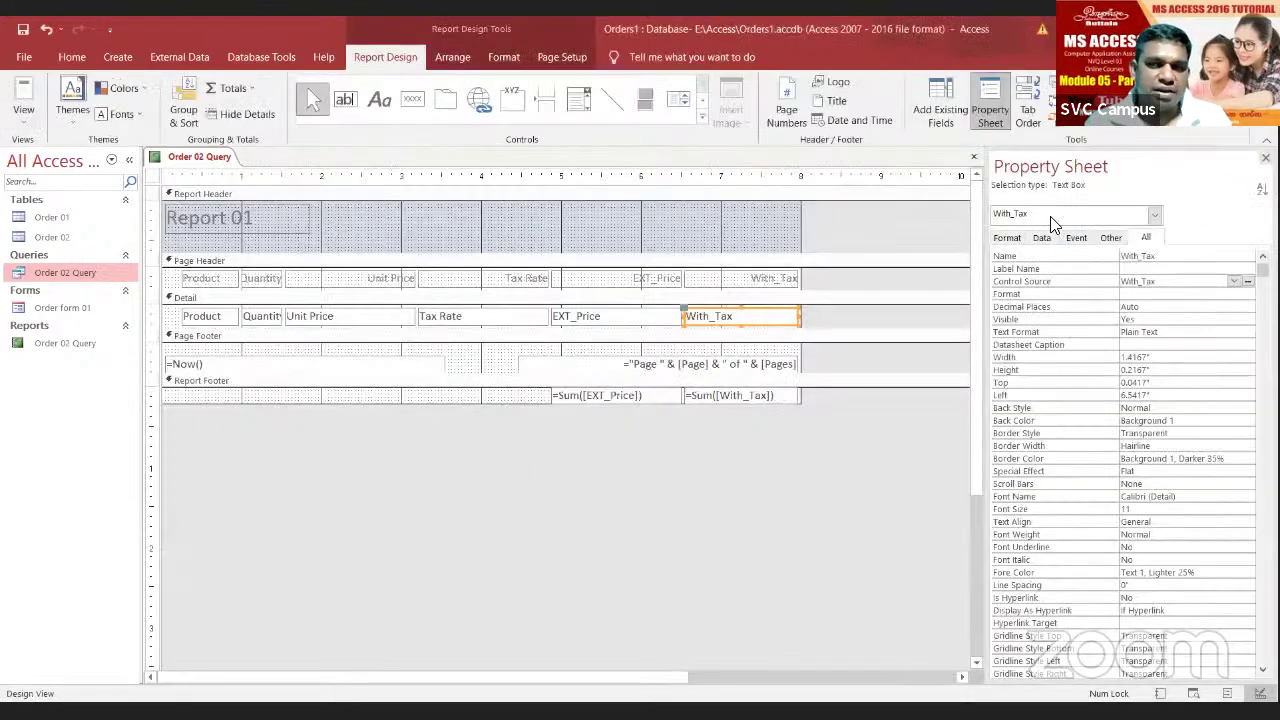
{"action": "left_click", "coordinate": [1218, 294]}
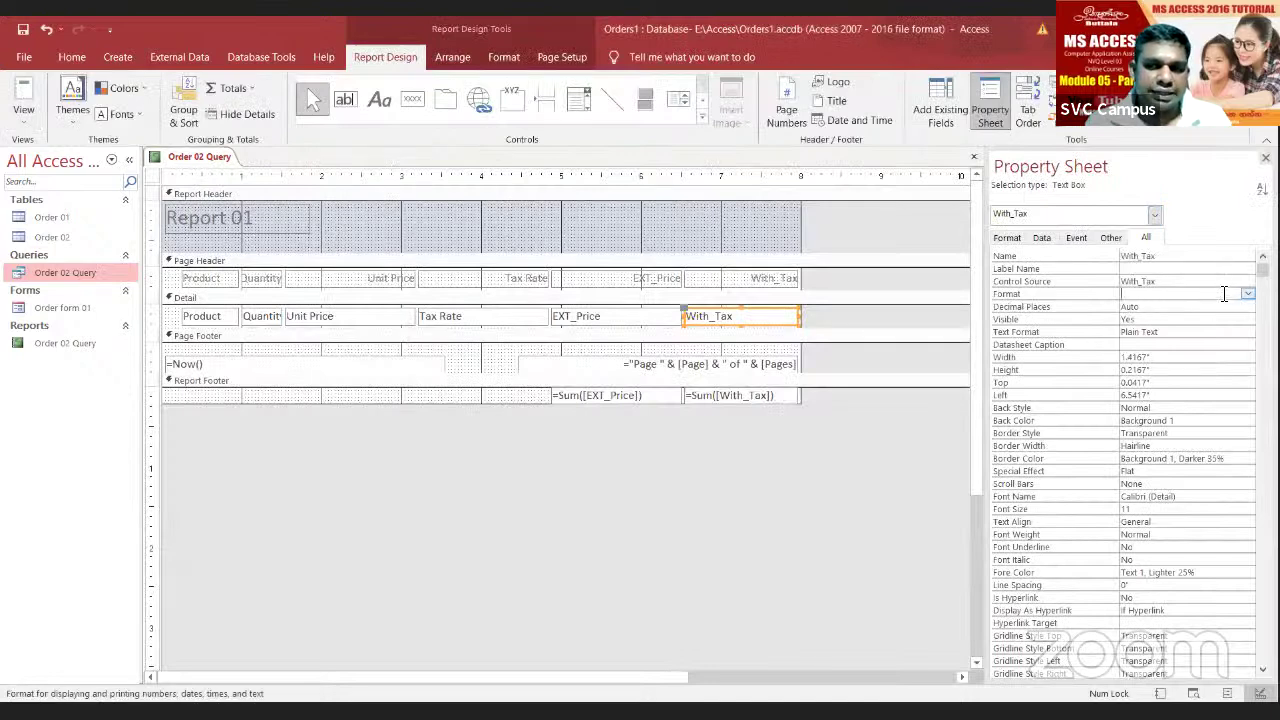
{"action": "left_click", "coordinate": [1246, 294]}
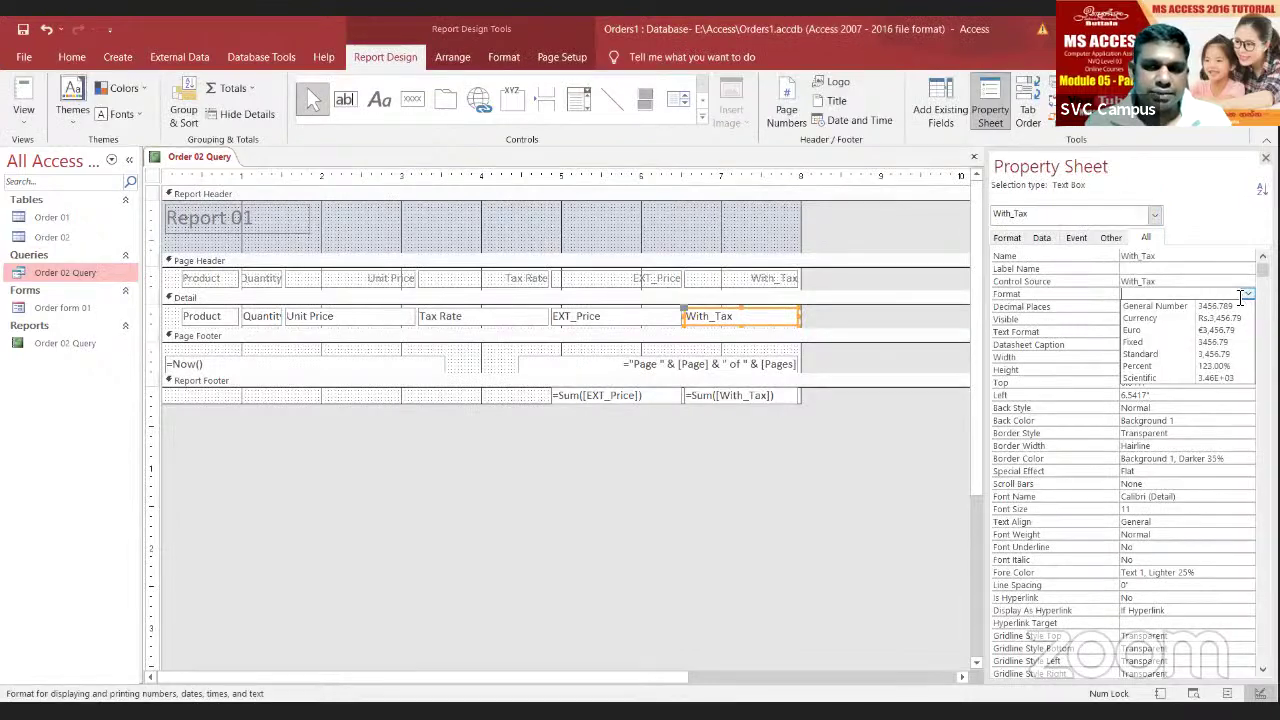
{"action": "left_click", "coordinate": [776, 414]}
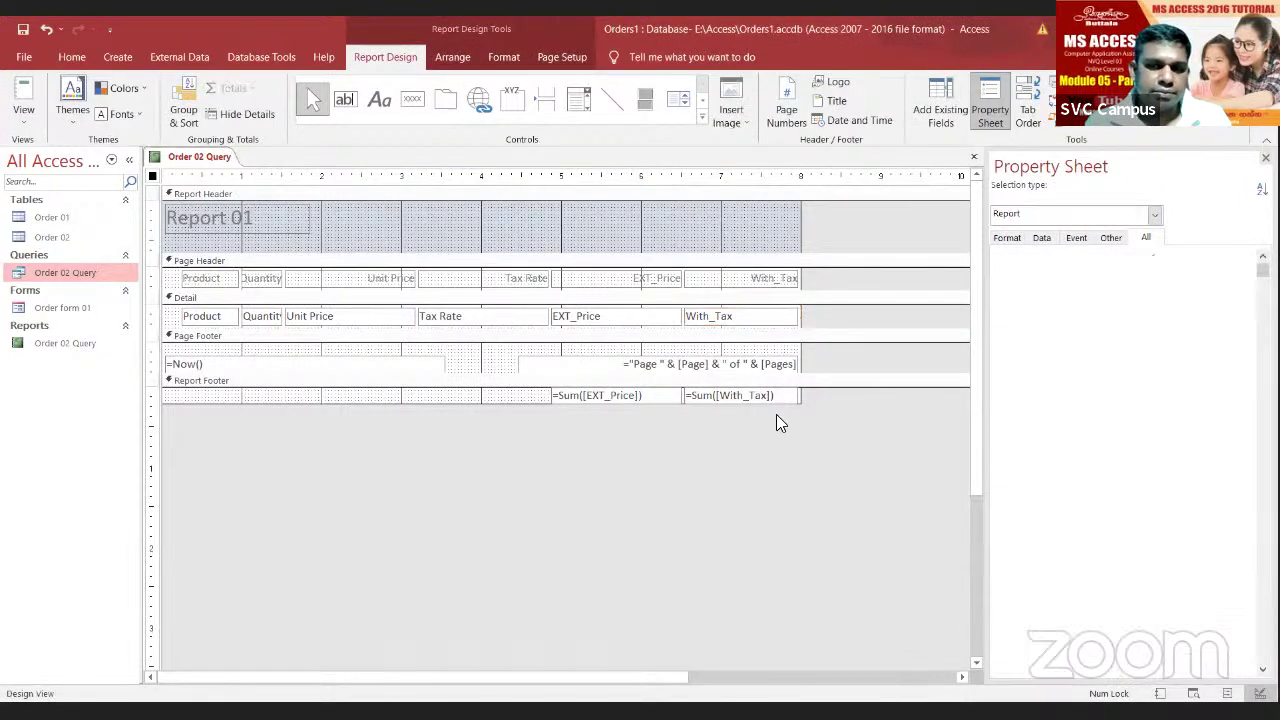
Step: Set the format of both report footer totals to Currency and compare the report with Report 1 in the Word exercise, then return to Access
{"action": "left_click", "coordinate": [638, 400]}
{"action": "left_click", "coordinate": [706, 398], "text": "shift"}
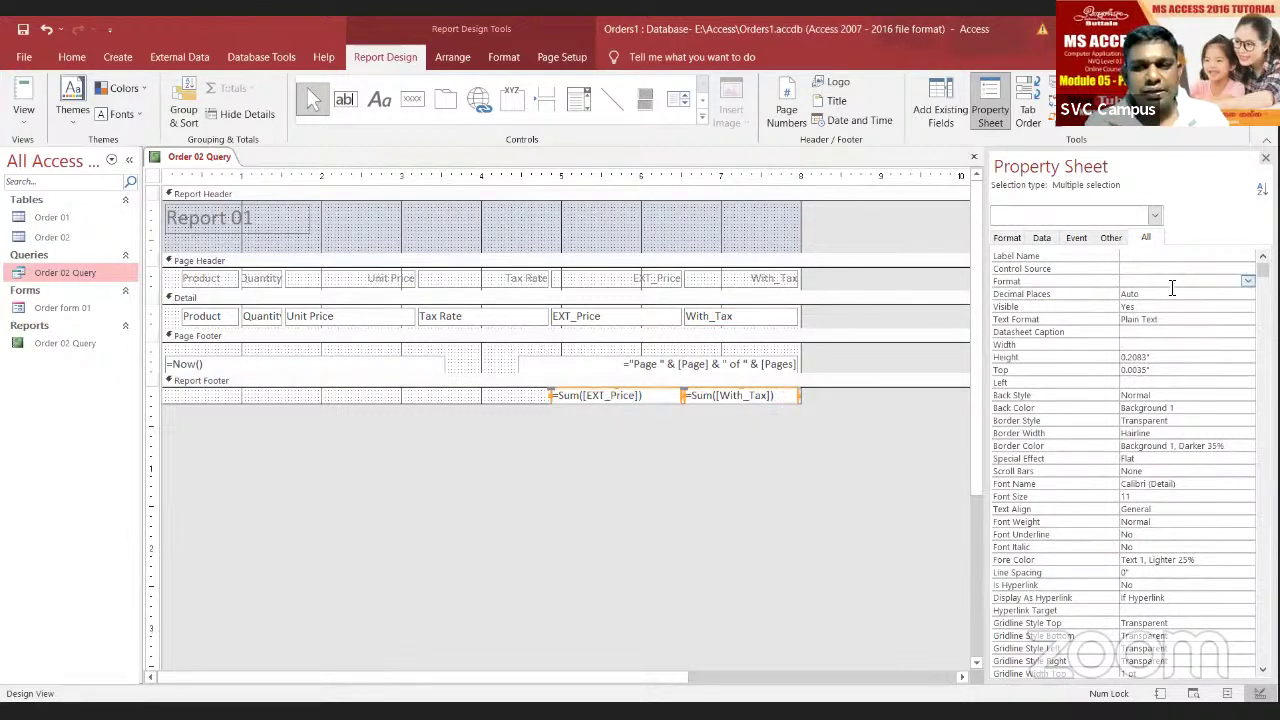
{"action": "left_click", "coordinate": [1248, 281]}
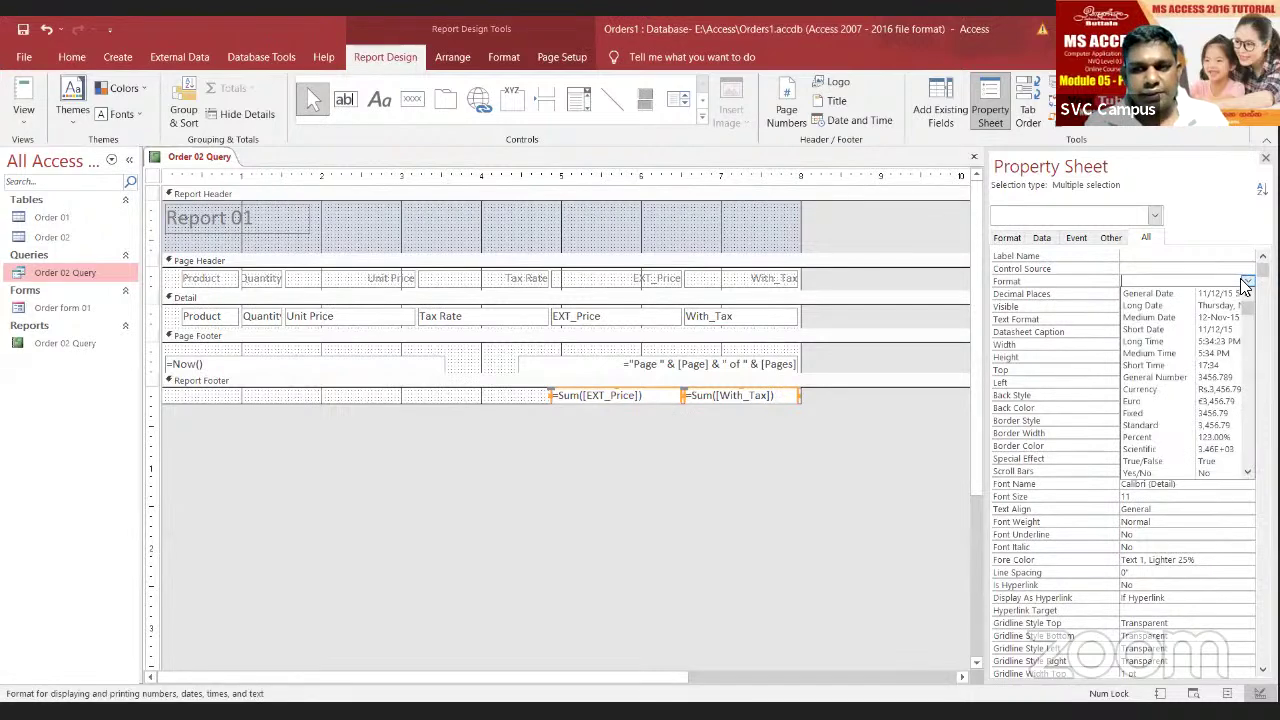
{"action": "left_click", "coordinate": [1188, 389]}
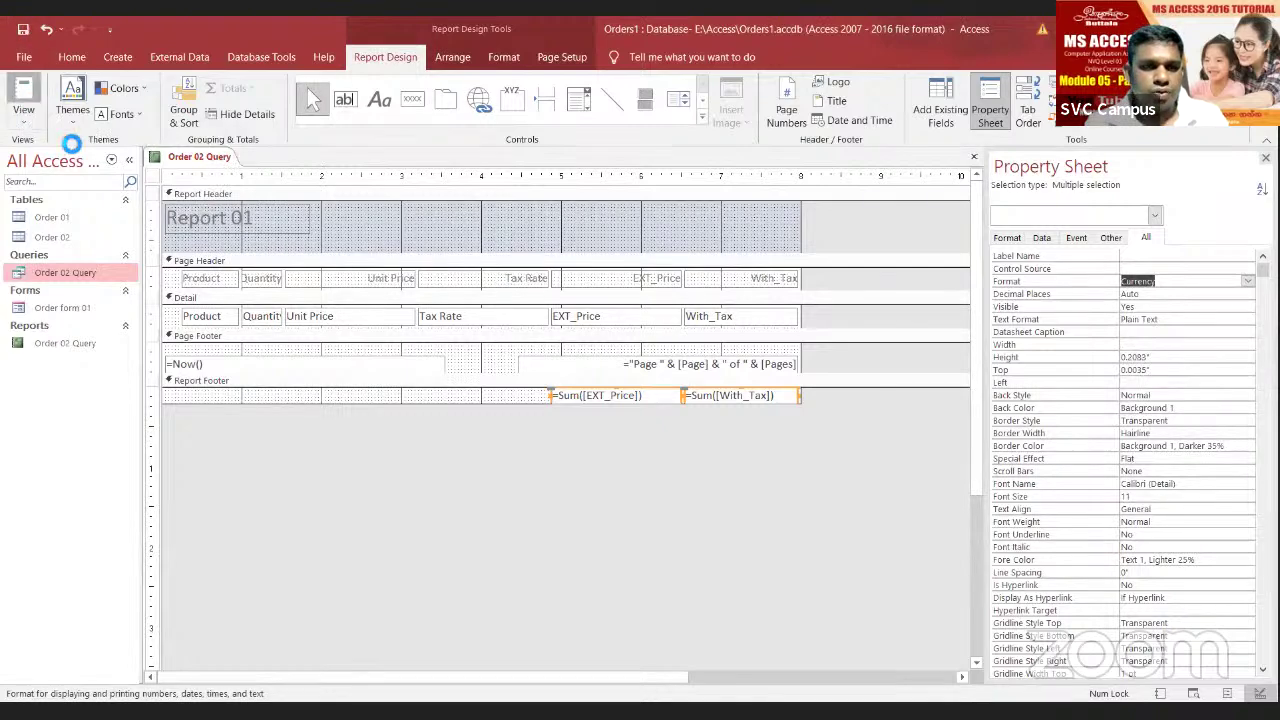
{"action": "left_click", "coordinate": [24, 100]}
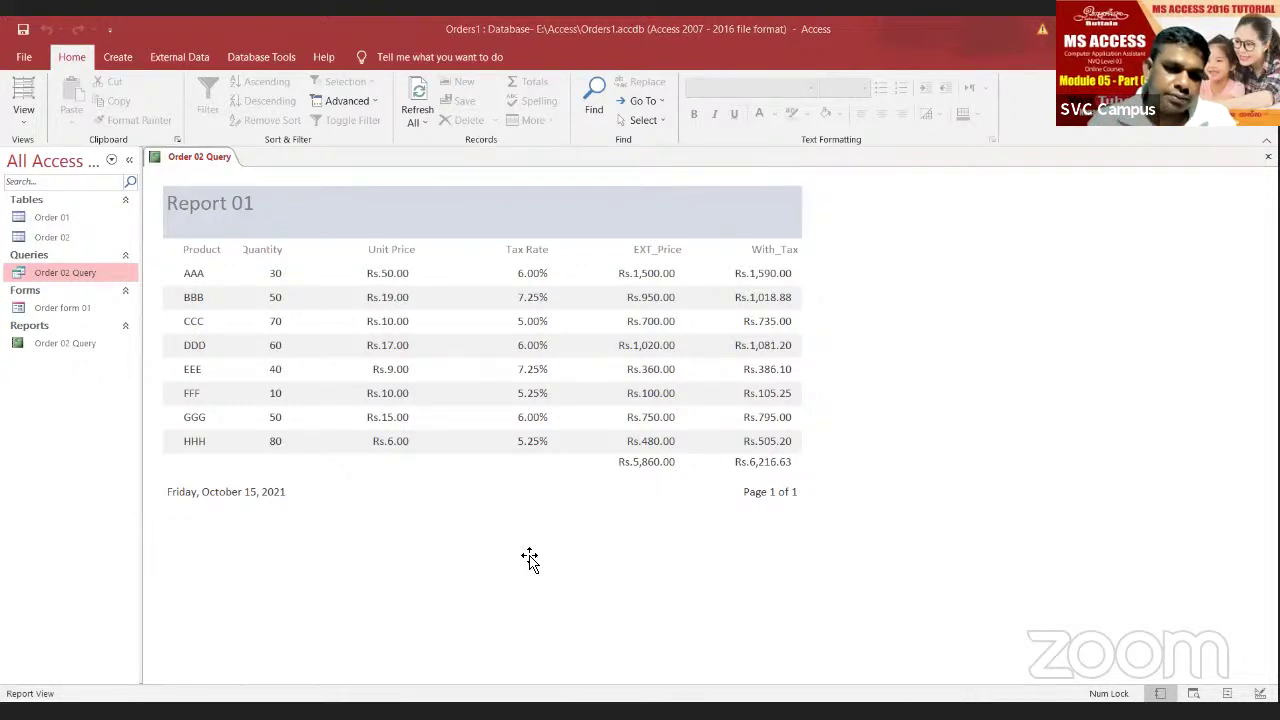
{"action": "key", "text": "alt+Tab"}
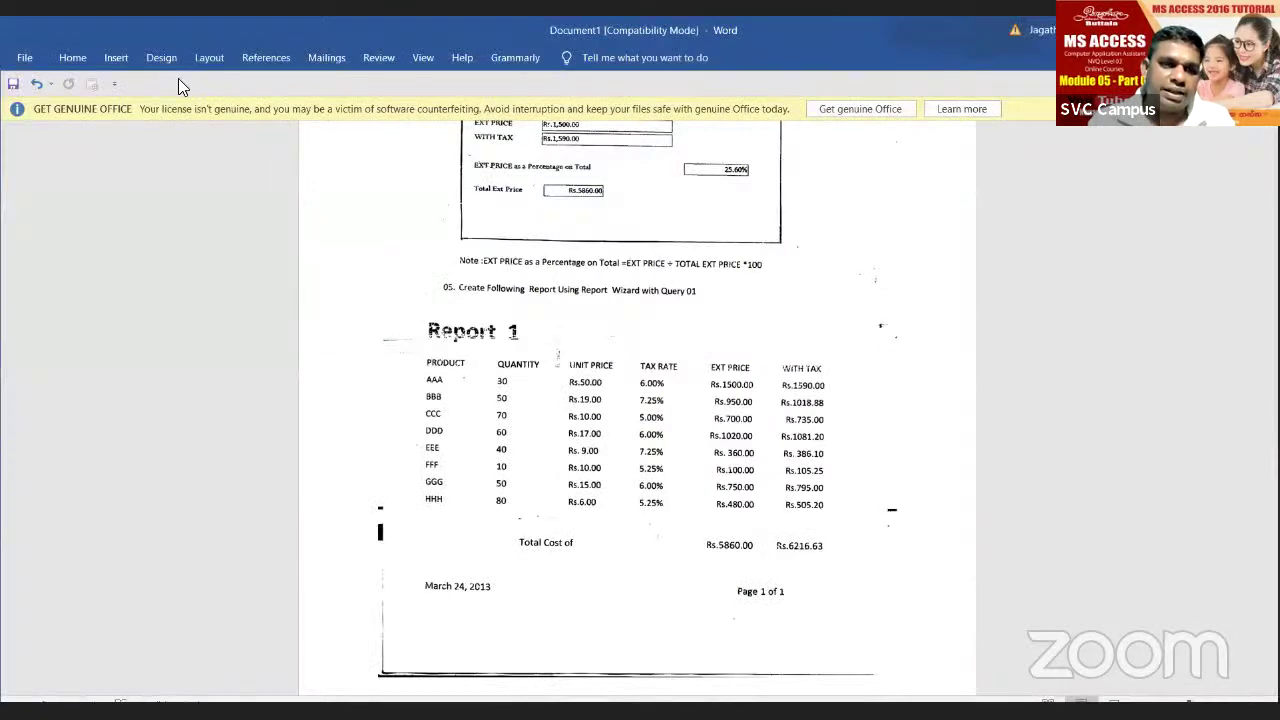
{"action": "key", "text": "alt+Tab"}
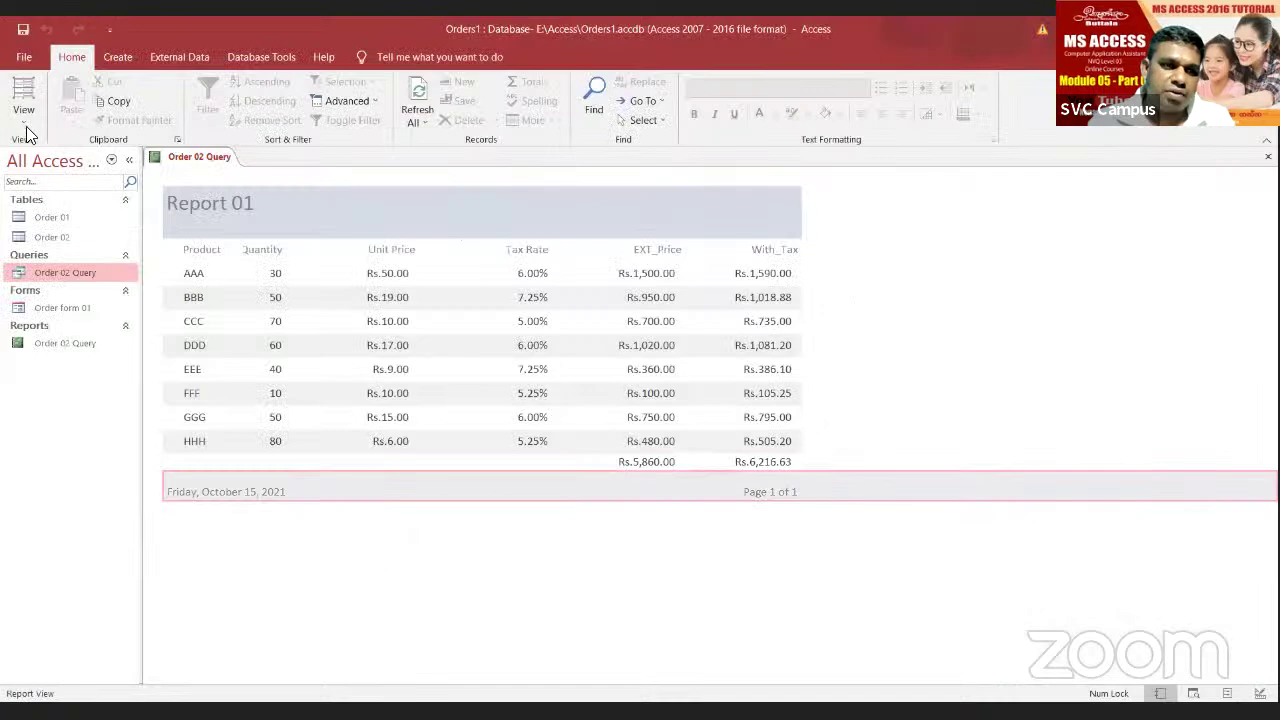
Step: Add a Total Cost of label to the report footer before the totals in Design view and show it in Report view
{"action": "left_click", "coordinate": [24, 125]}
{"action": "left_click", "coordinate": [50, 248]}
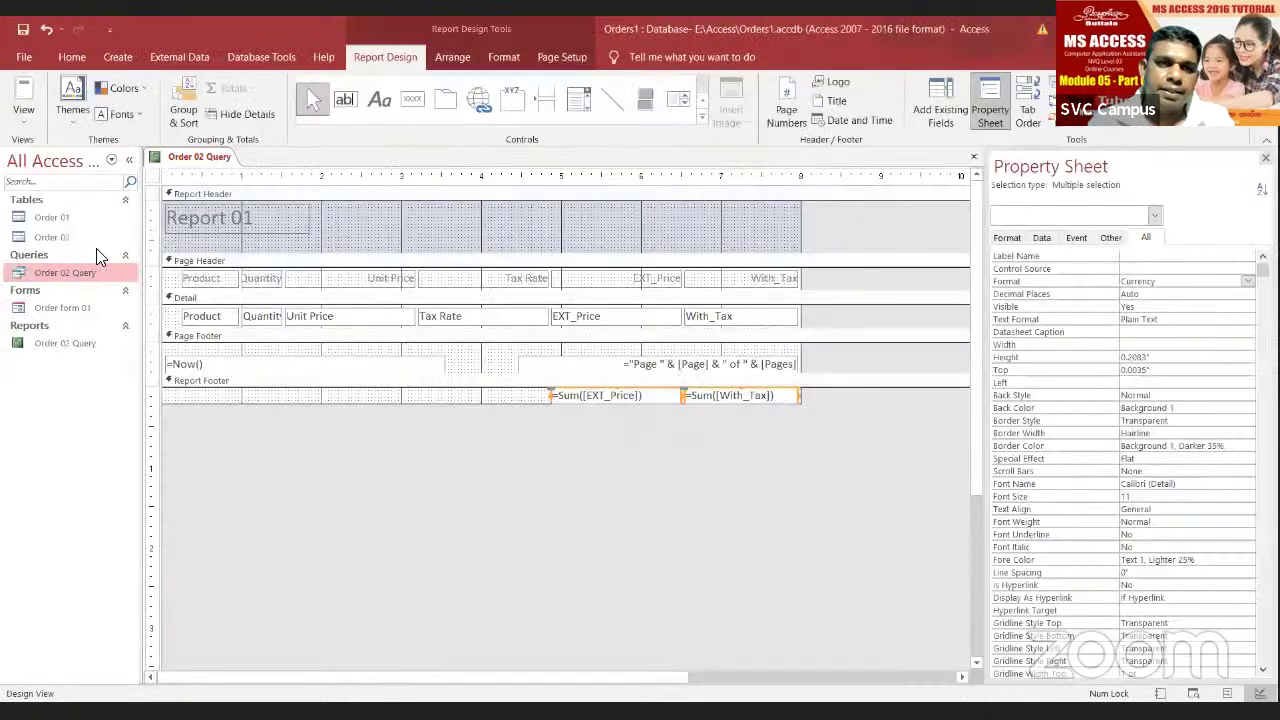
{"action": "left_click", "coordinate": [372, 104]}
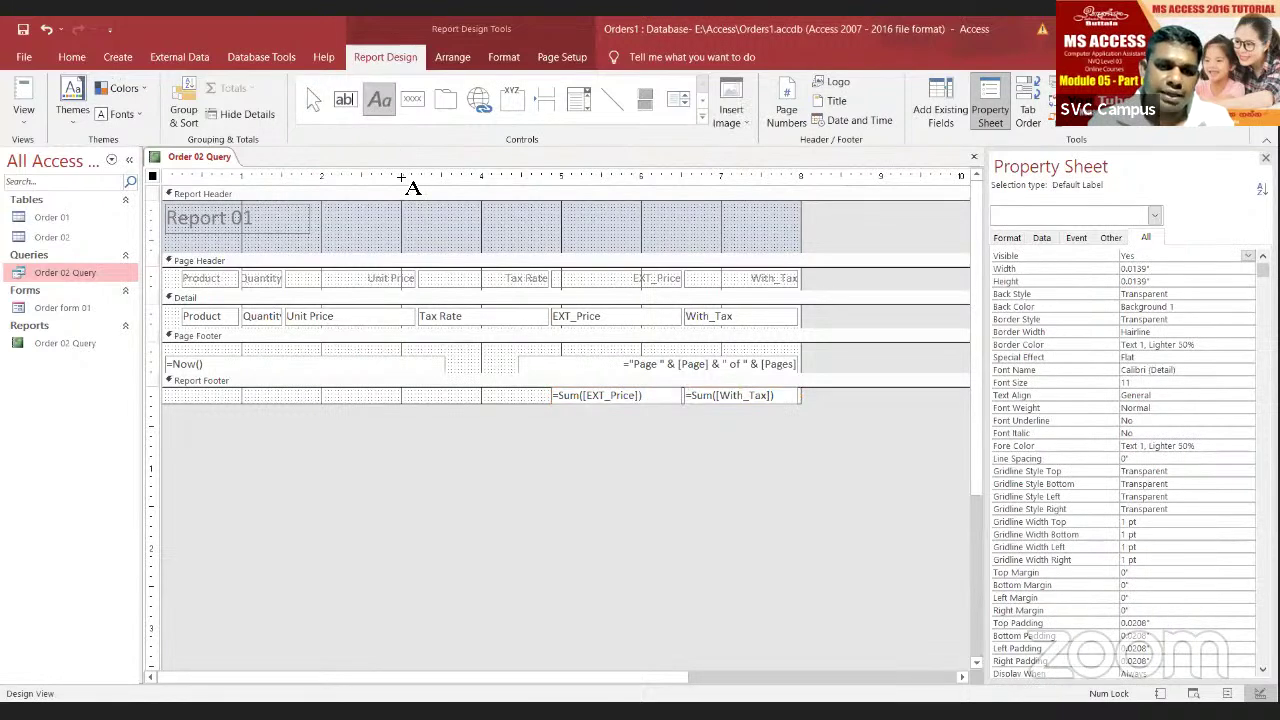
{"action": "left_click_drag", "start_coordinate": [335, 390], "coordinate": [522, 401]}
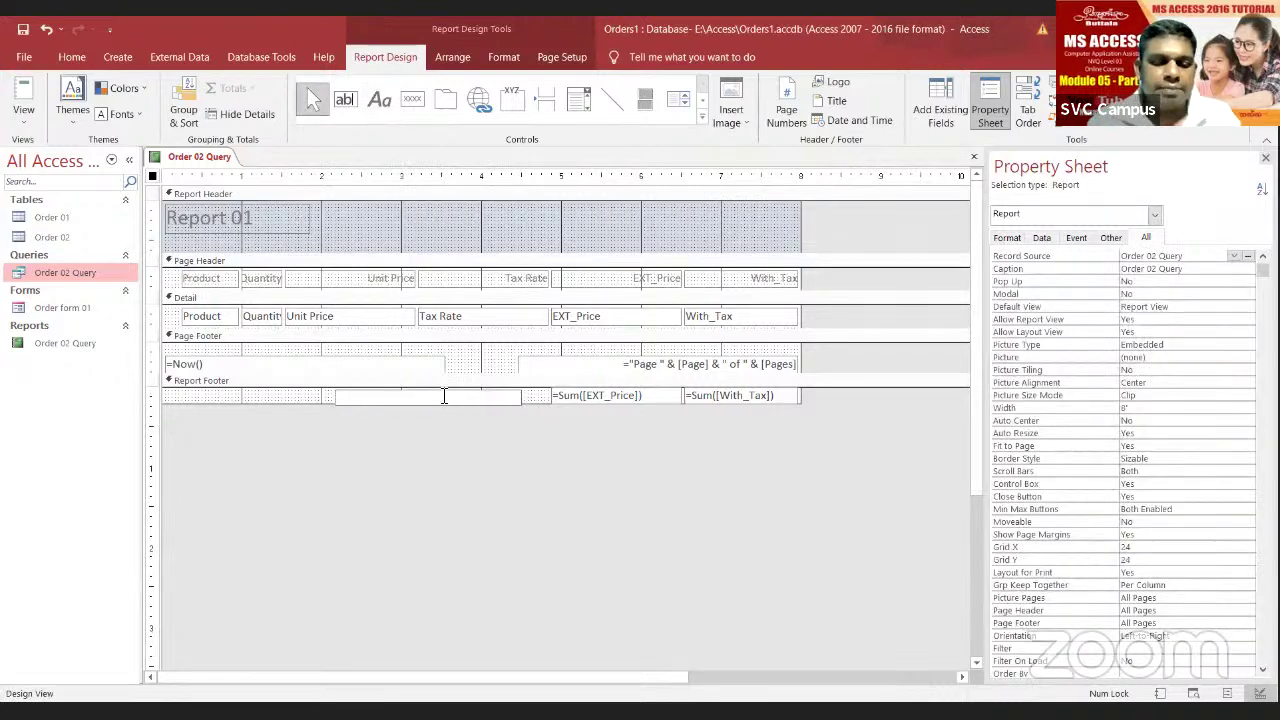
{"action": "type", "text": "Total Cost of"}
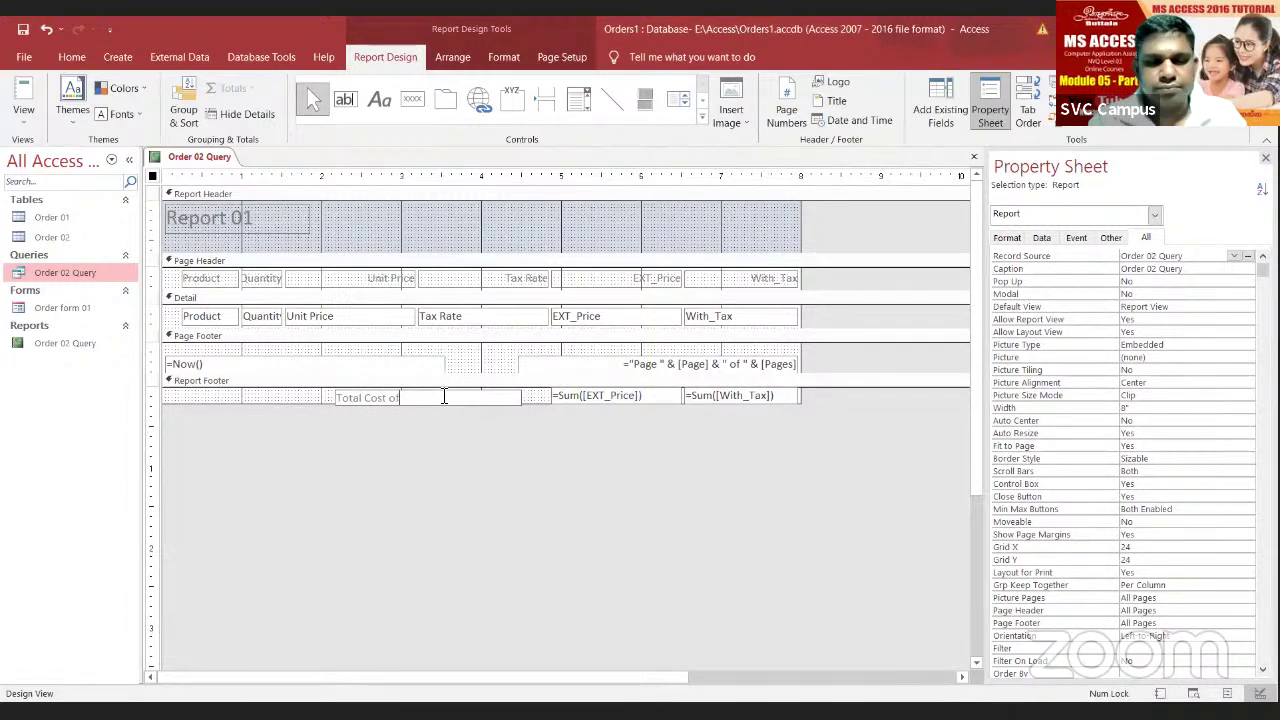
{"action": "left_click", "coordinate": [22, 98]}
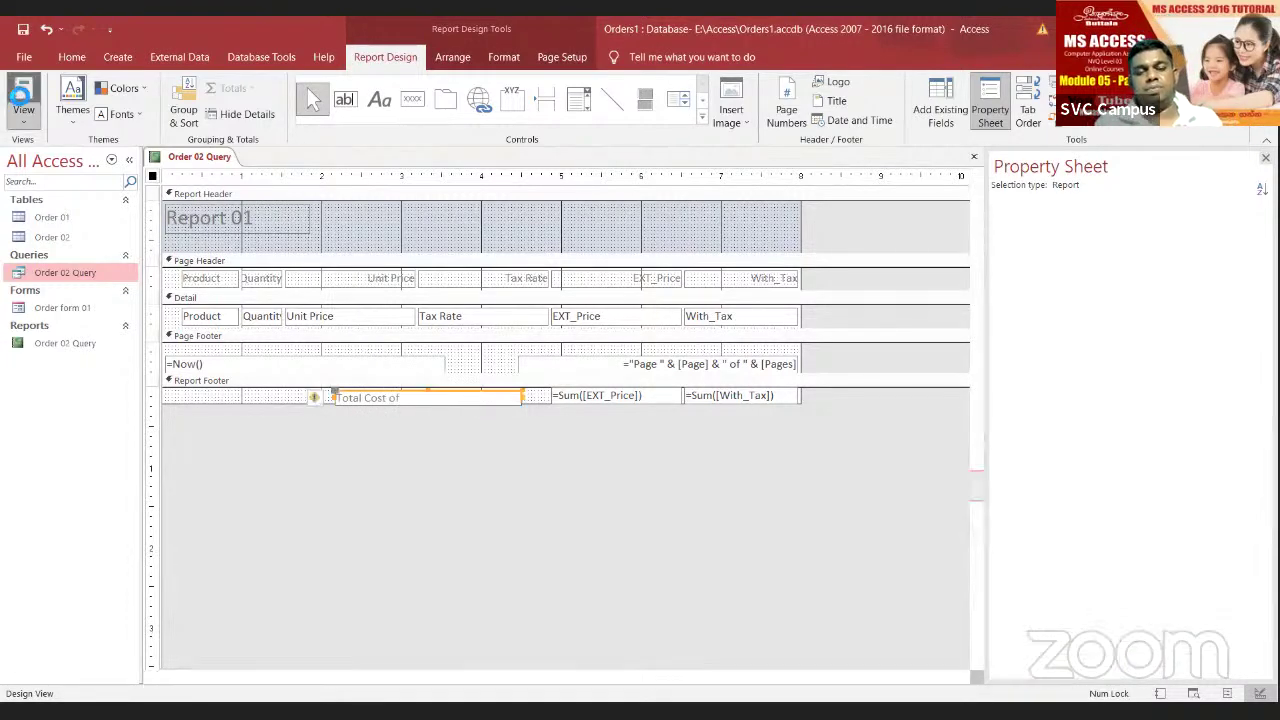
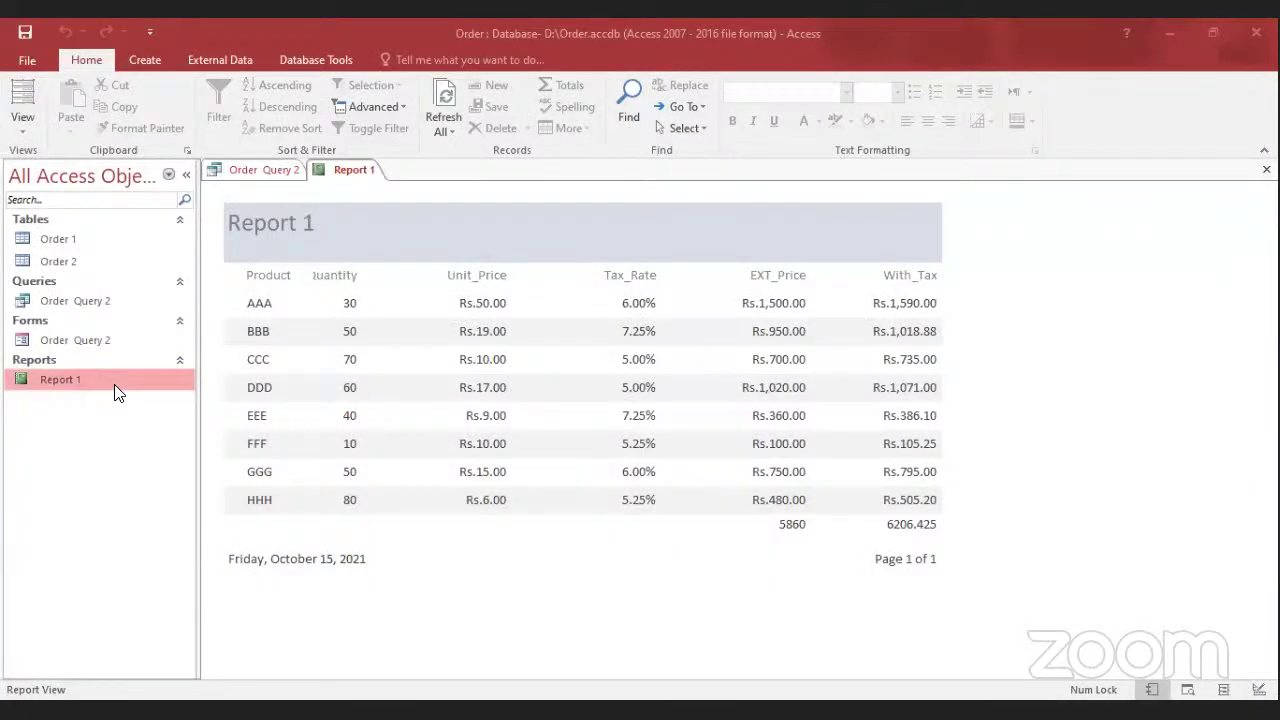
Step: Open Report 1 of the Order database in Design view and set the EXT_Price footer total's format to Currency
{"action": "right_click", "coordinate": [120, 381]}
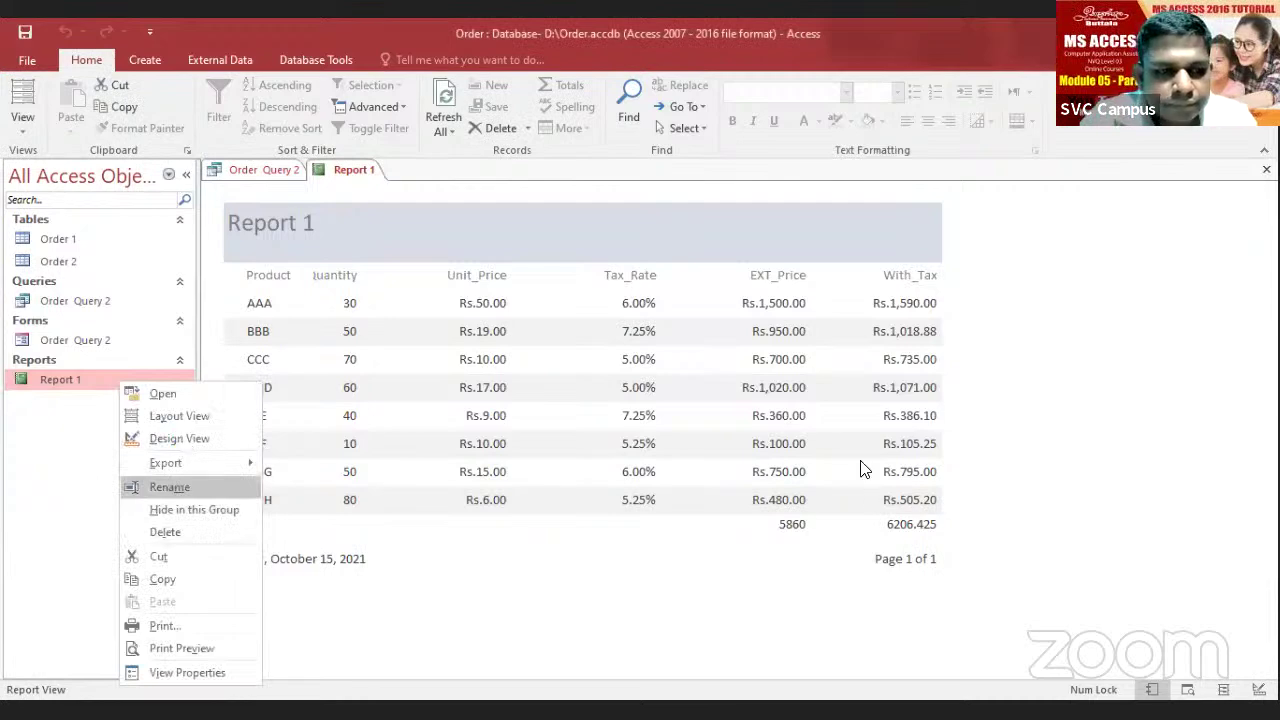
{"action": "key", "text": "d"}
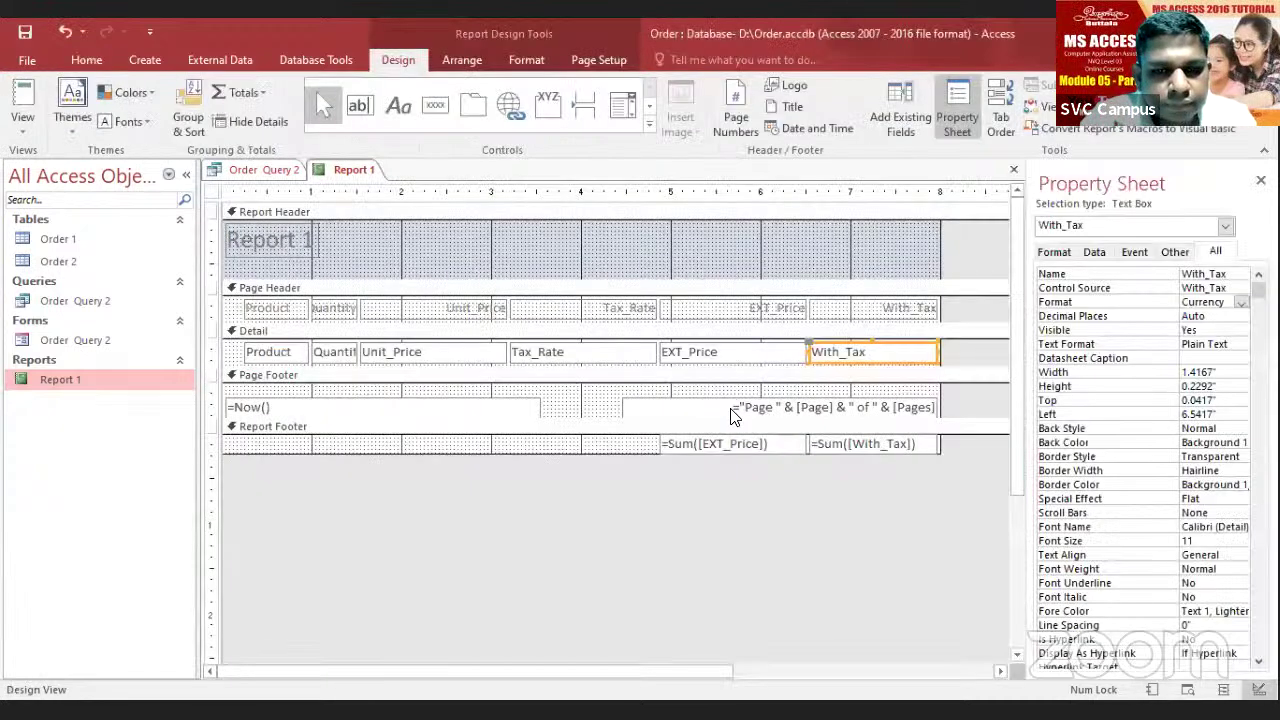
{"action": "left_click", "coordinate": [744, 349]}
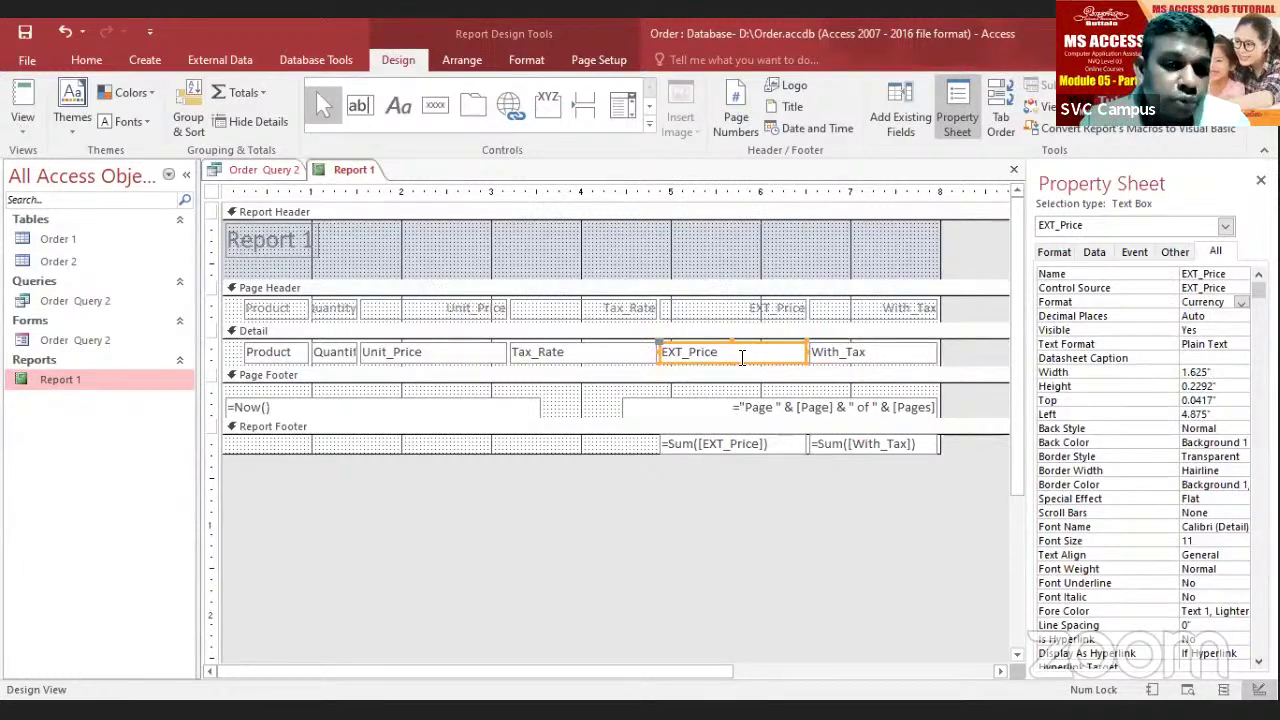
{"action": "left_click", "coordinate": [700, 442]}
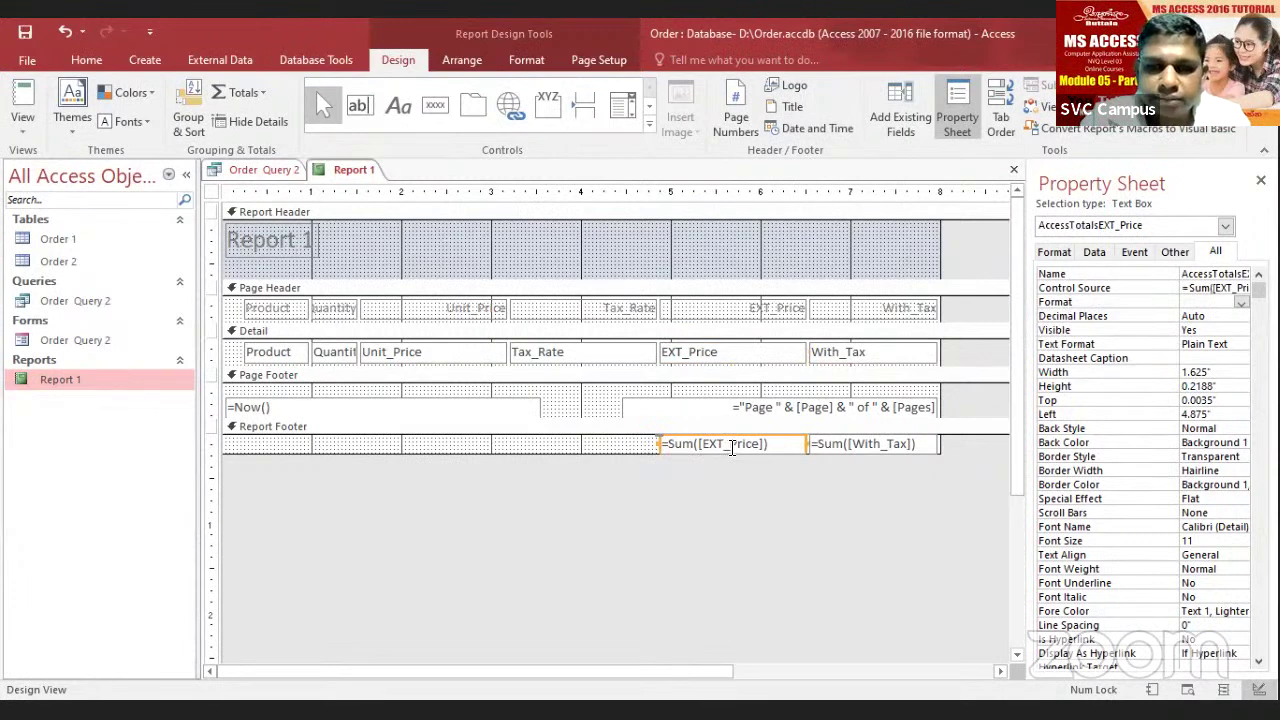
{"action": "left_click", "coordinate": [1240, 303]}
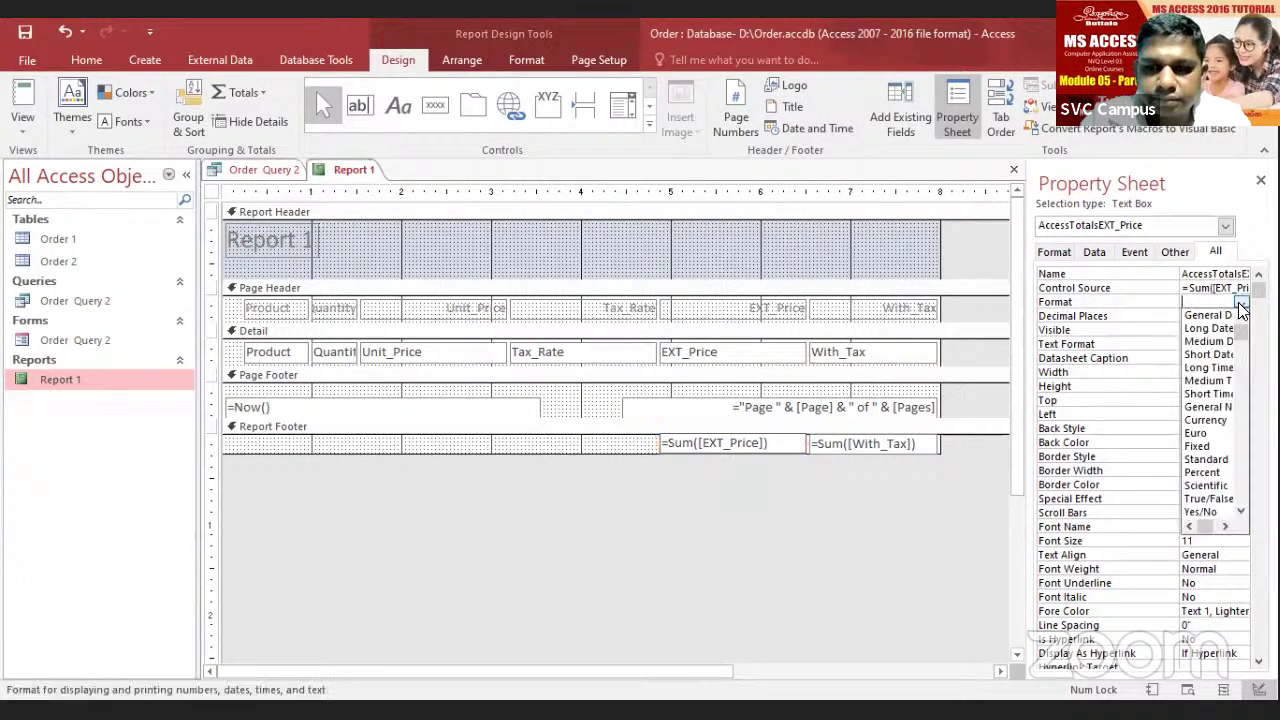
{"action": "left_click", "coordinate": [1222, 421]}
Step: Set the With_Tax footer total's format to Currency and check it in Report view before returning to Design view
{"action": "left_click", "coordinate": [886, 446]}
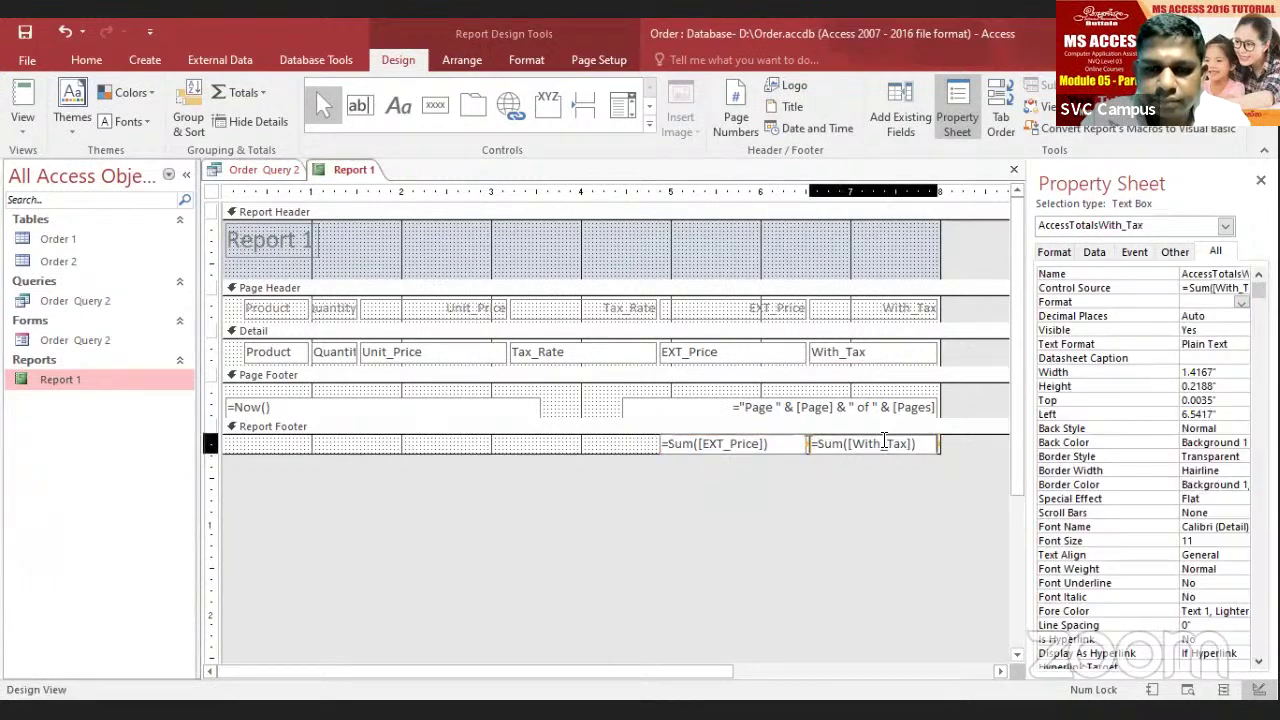
{"action": "left_click", "coordinate": [1241, 303]}
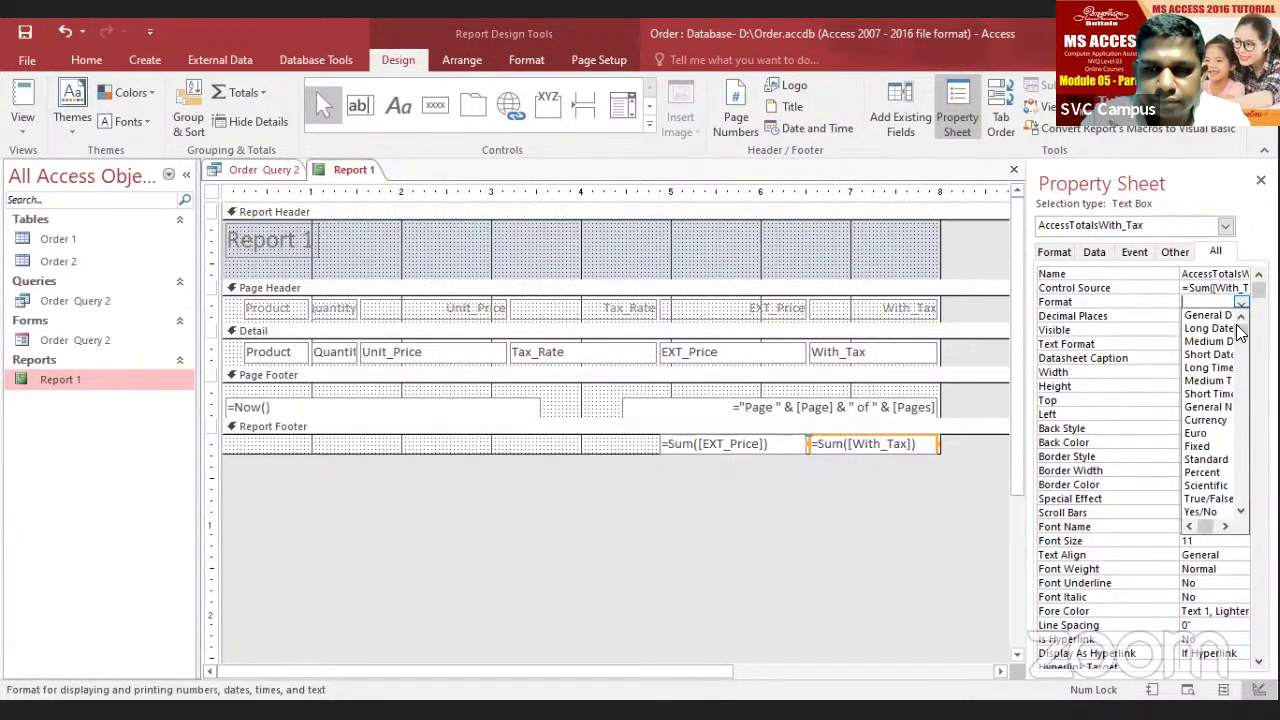
{"action": "left_click", "coordinate": [1222, 420]}
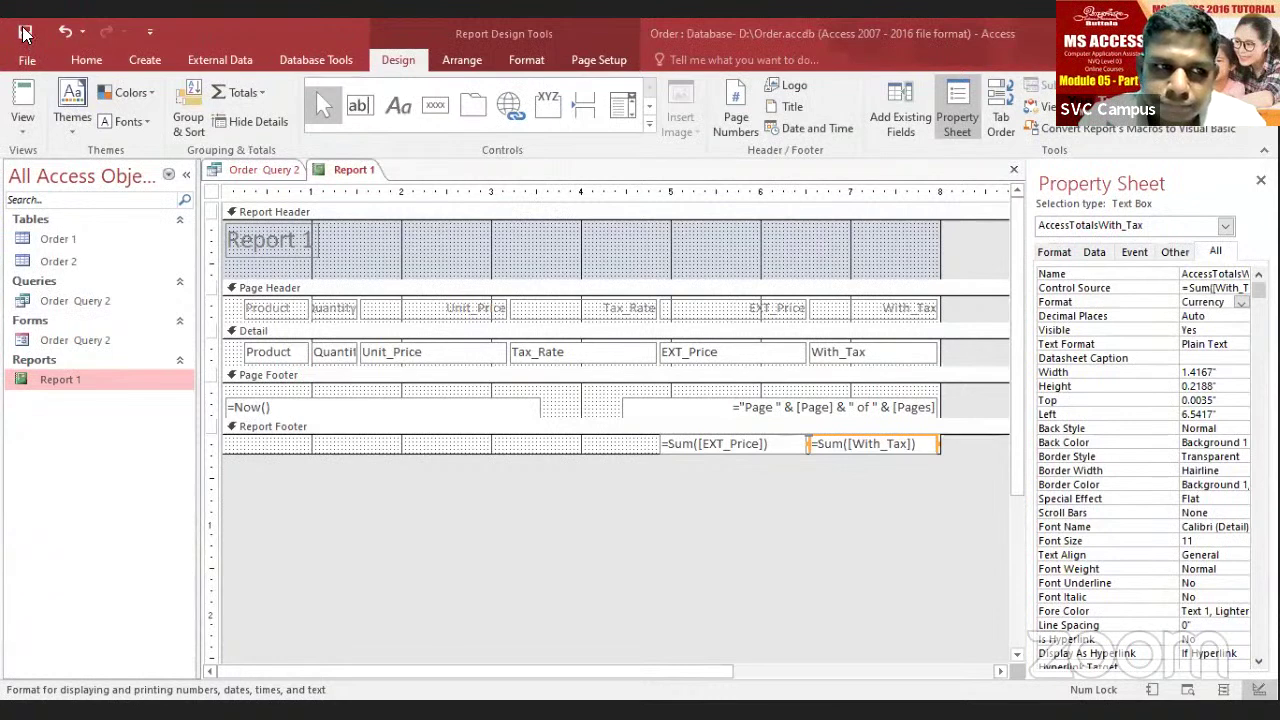
{"action": "left_click", "coordinate": [20, 95]}
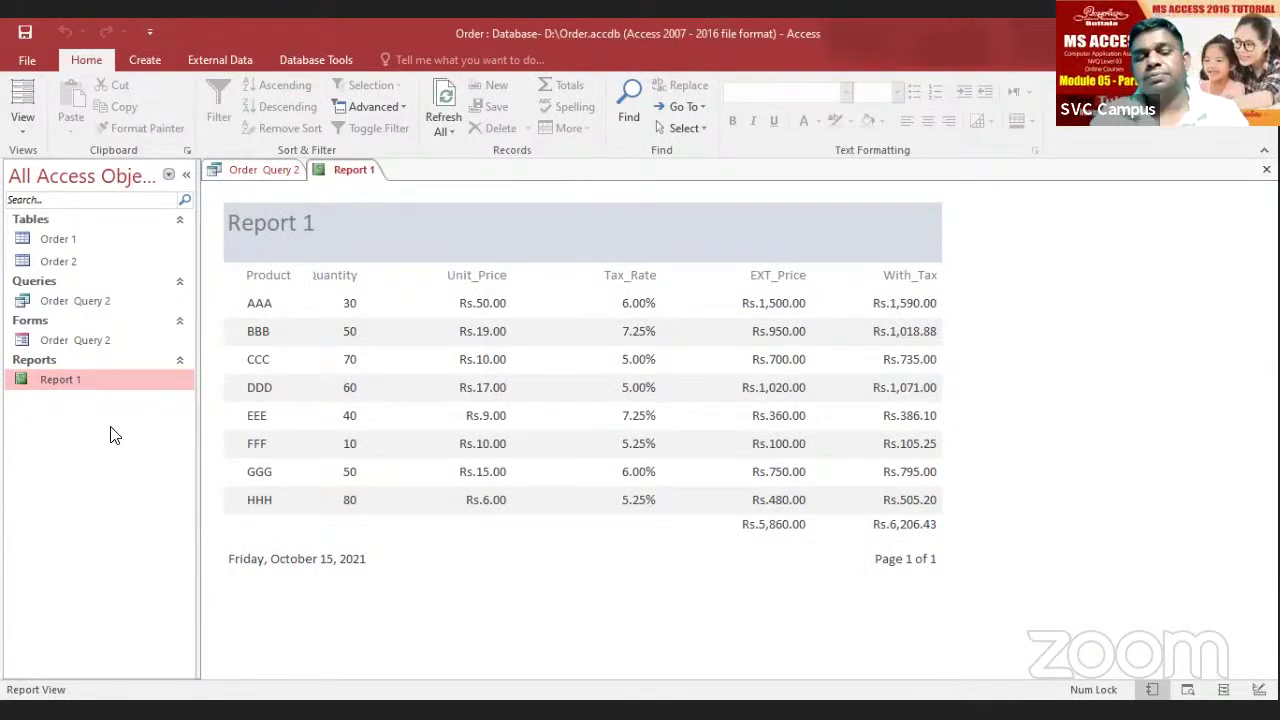
{"action": "right_click", "coordinate": [121, 378]}
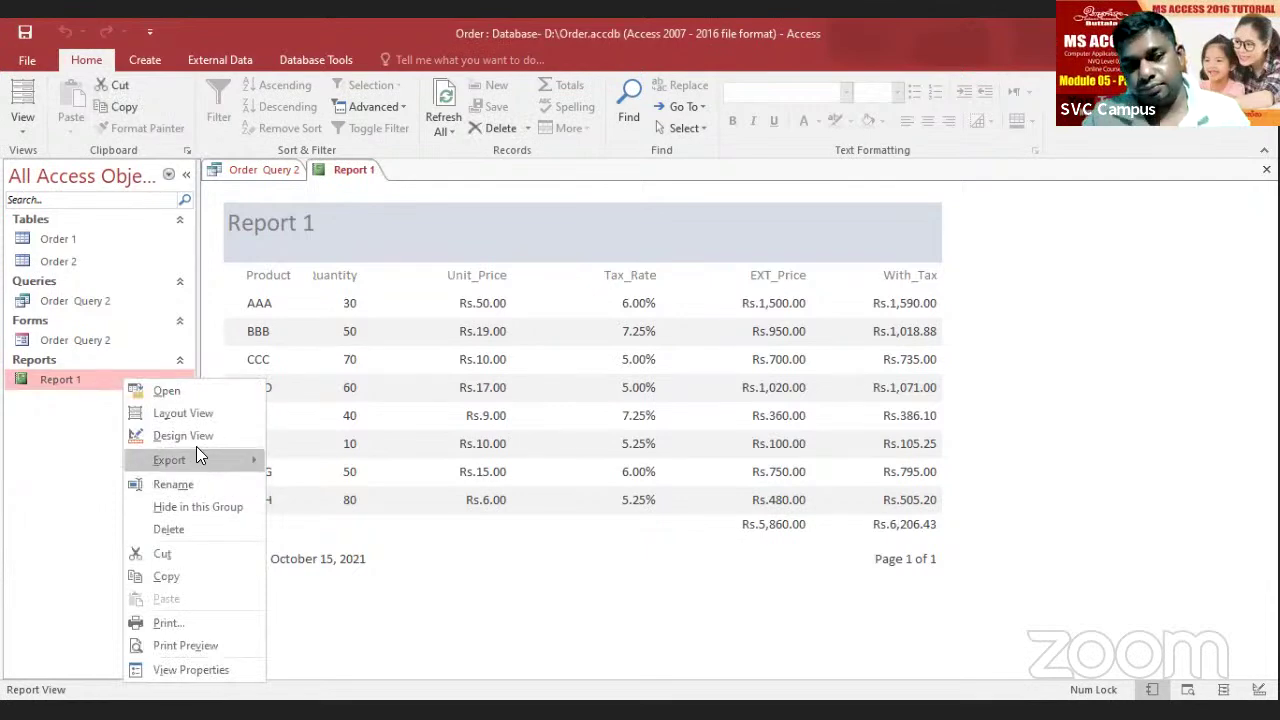
{"action": "left_click", "coordinate": [202, 436]}
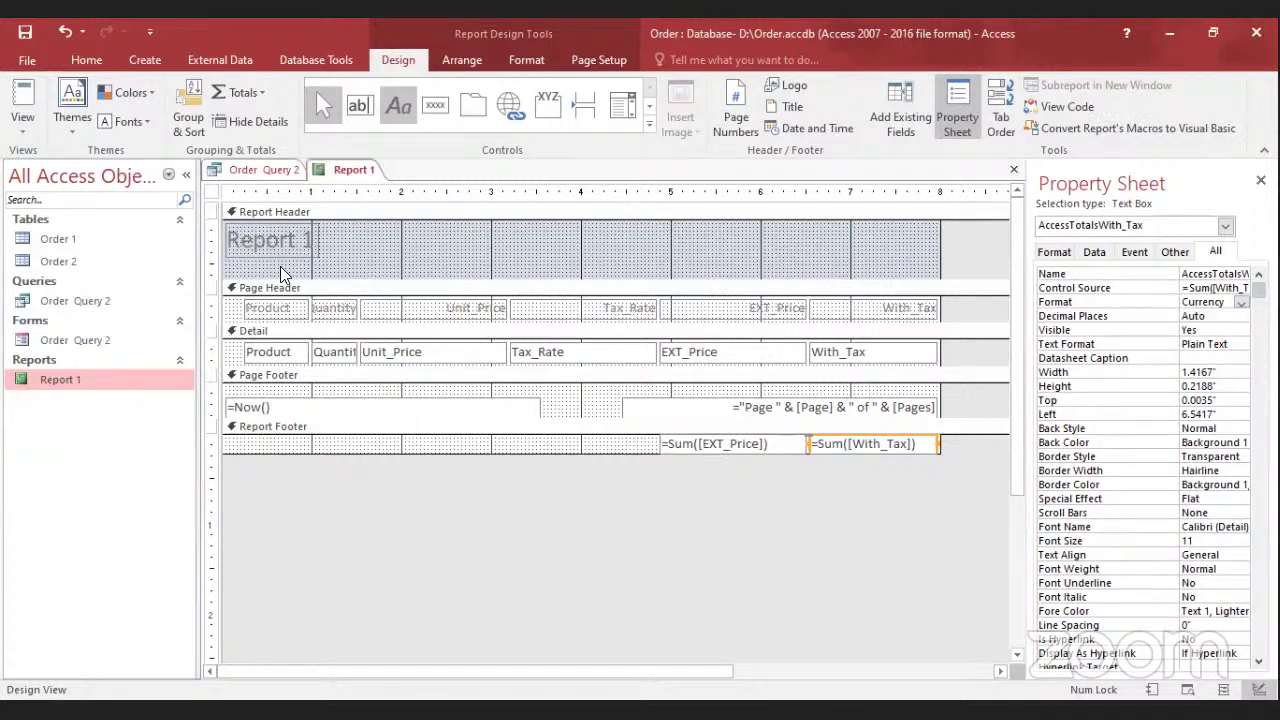
{"action": "left_click", "coordinate": [400, 105]}
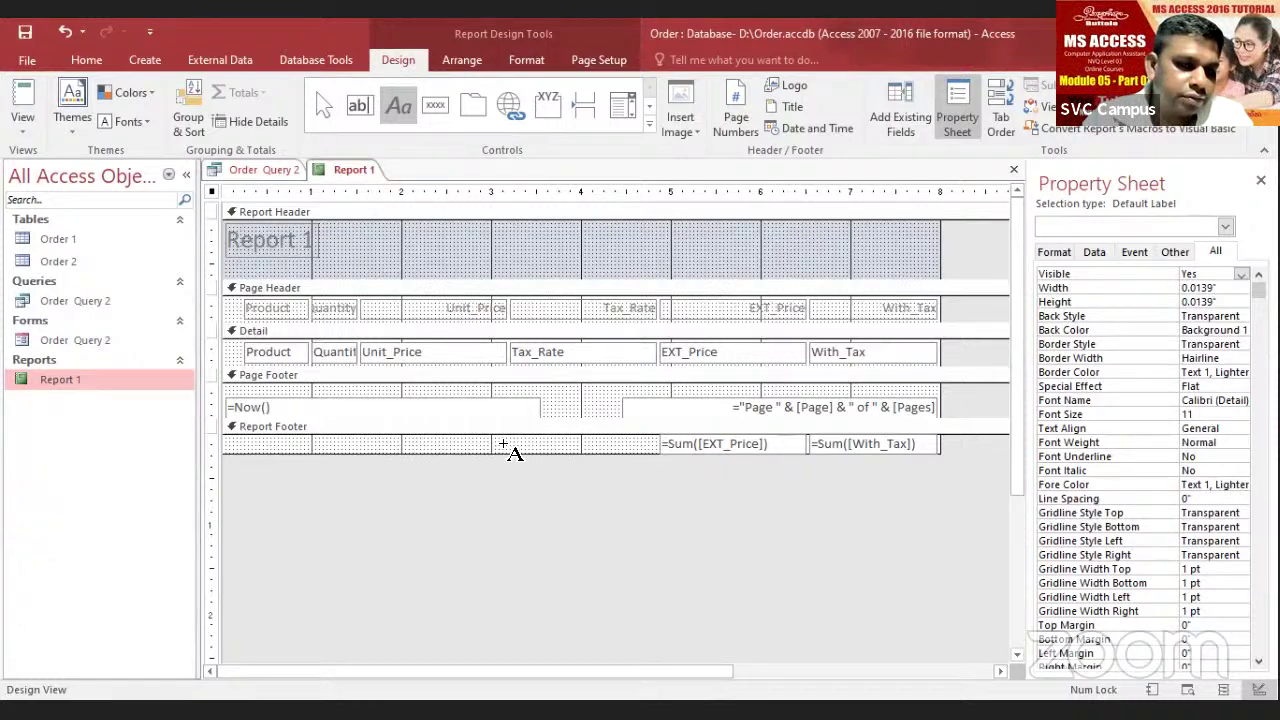
{"action": "left_click_drag", "start_coordinate": [627, 437], "coordinate": [508, 437]}
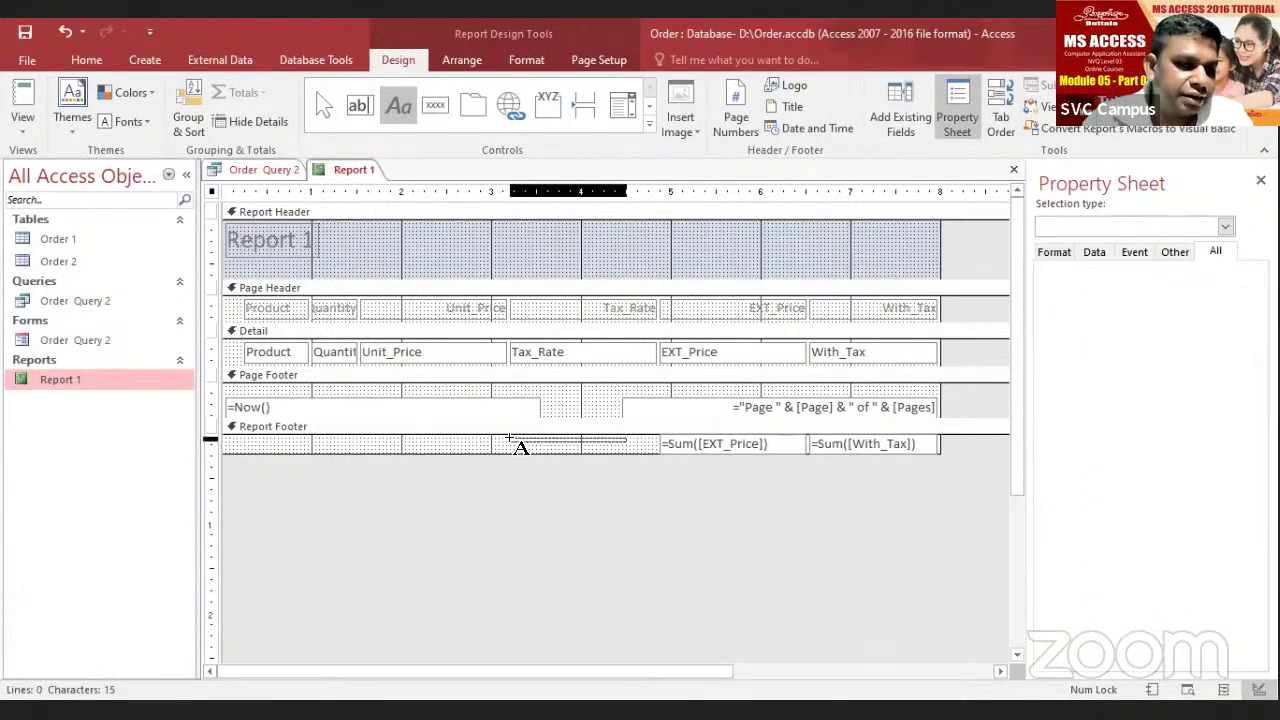
{"action": "key", "text": "Escape"}
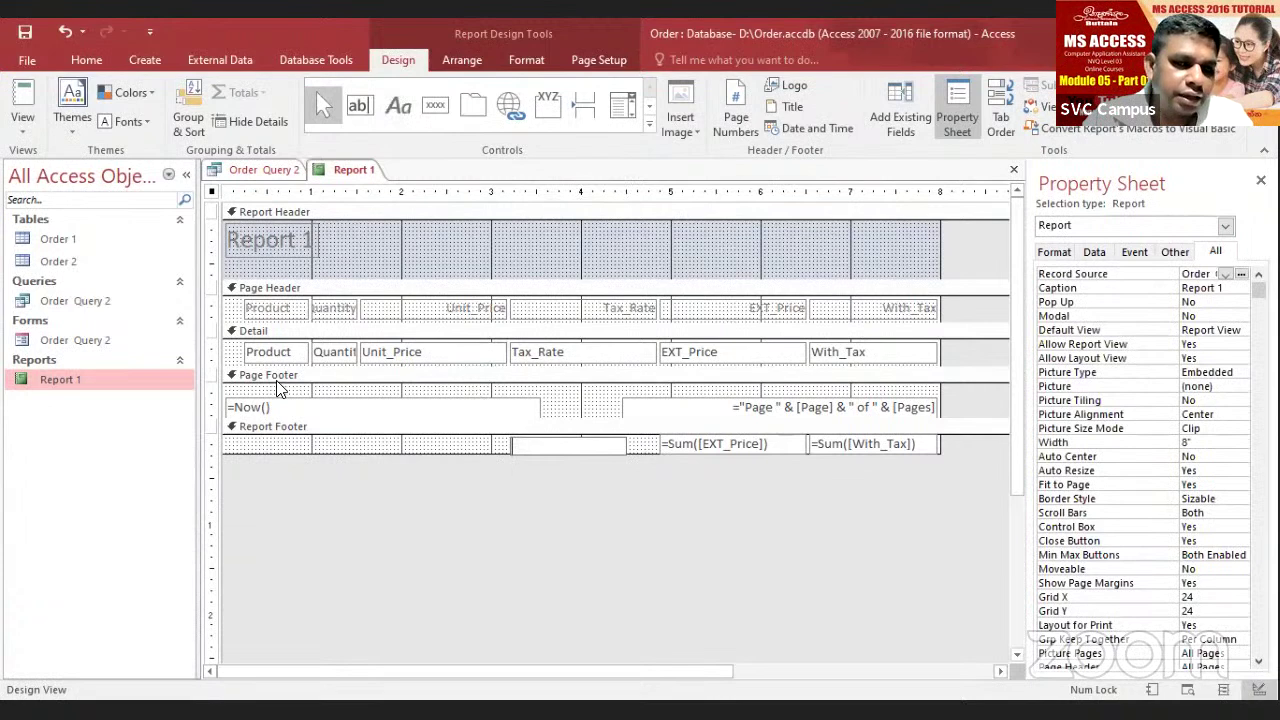
{"action": "left_click", "coordinate": [64, 31]}
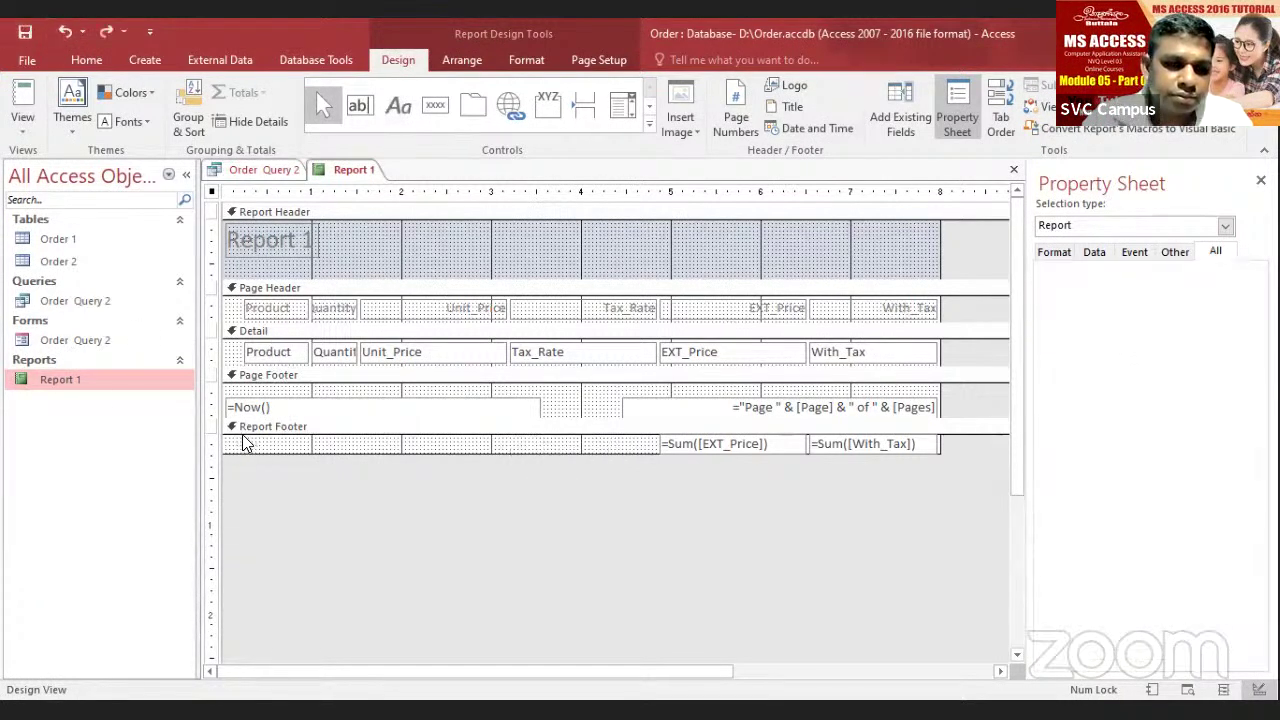
{"action": "mouse_move", "coordinate": [240, 445]}
{"action": "left_mouse_down"}
{"action": "mouse_move", "coordinate": [496, 443]}
{"action": "mouse_move", "coordinate": [414, 446]}
{"action": "left_mouse_up"}
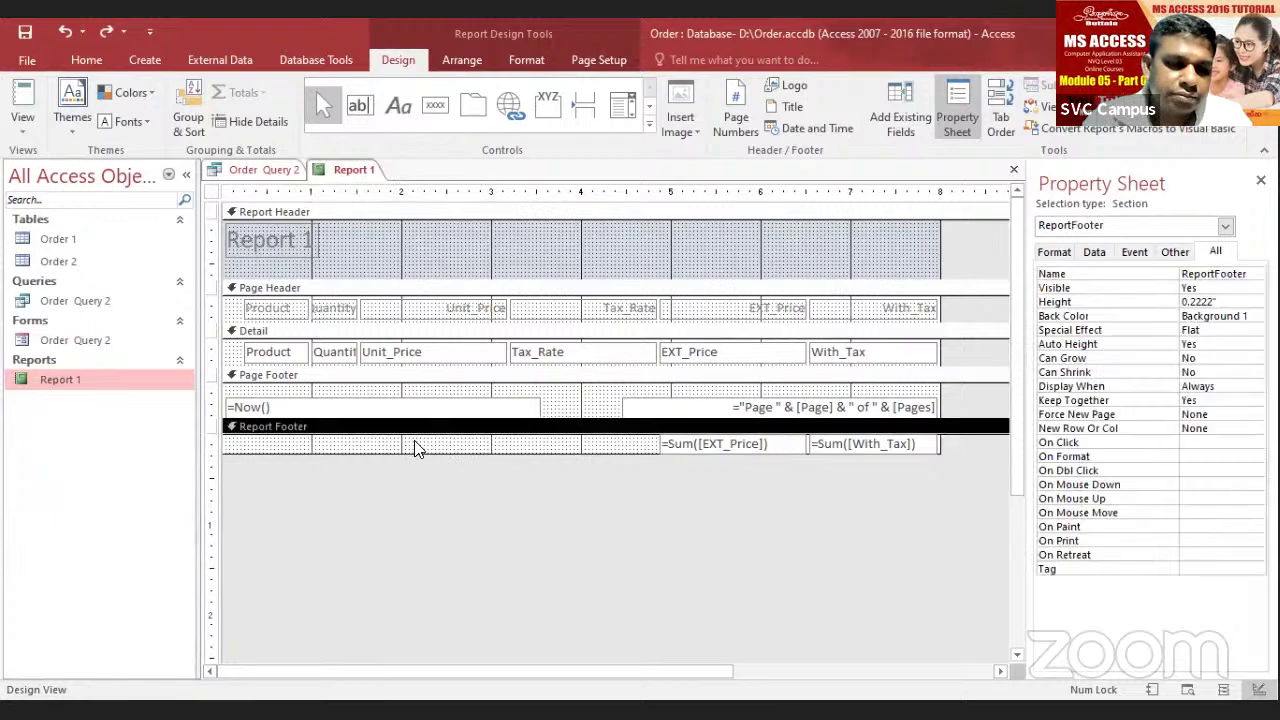
Step: Draw a label about 2.46 inches wide at the start of the report footer, caption it Total Cost of, and show Report view
{"action": "left_click", "coordinate": [399, 110]}
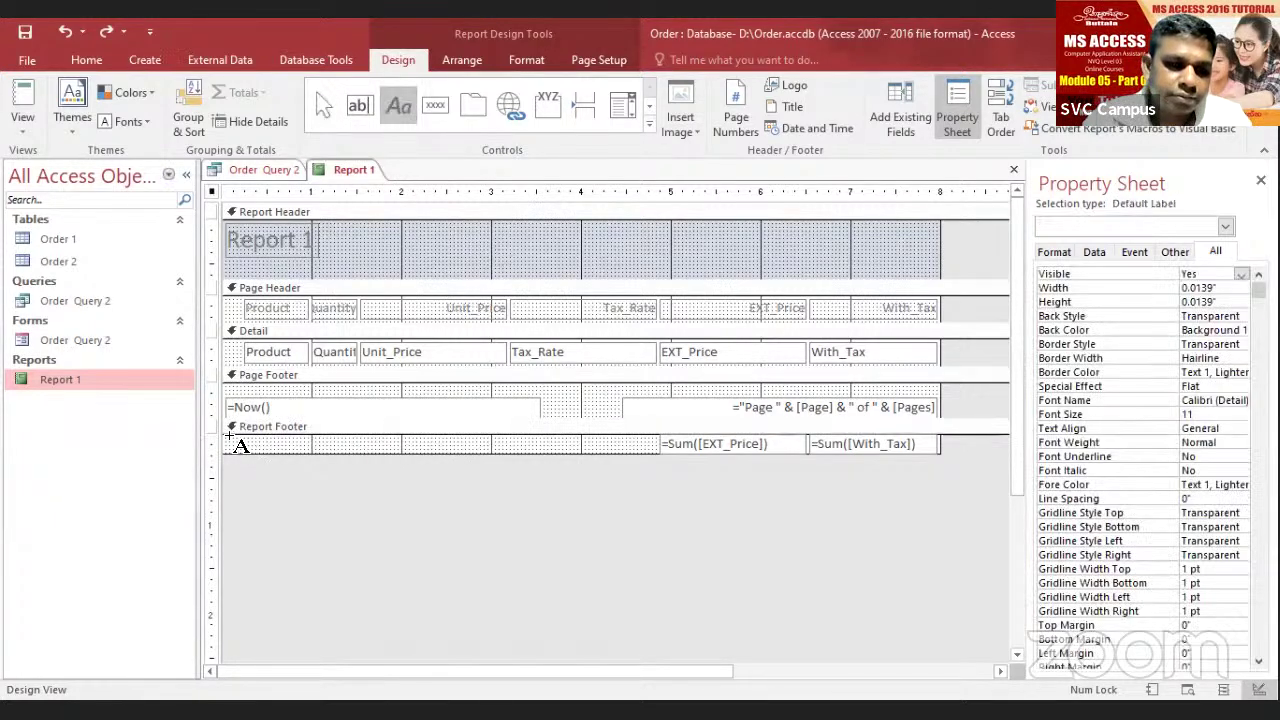
{"action": "left_click_drag", "start_coordinate": [232, 440], "coordinate": [450, 449]}
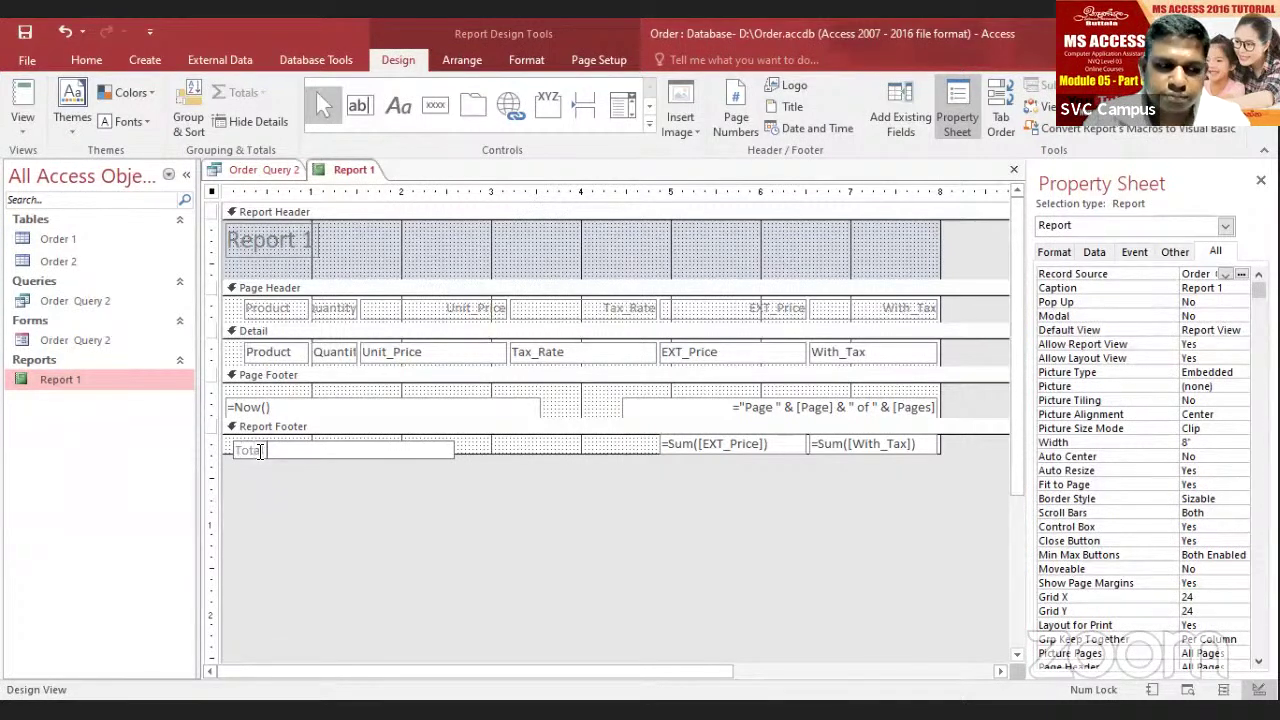
{"action": "type", "text": "Total Co"}
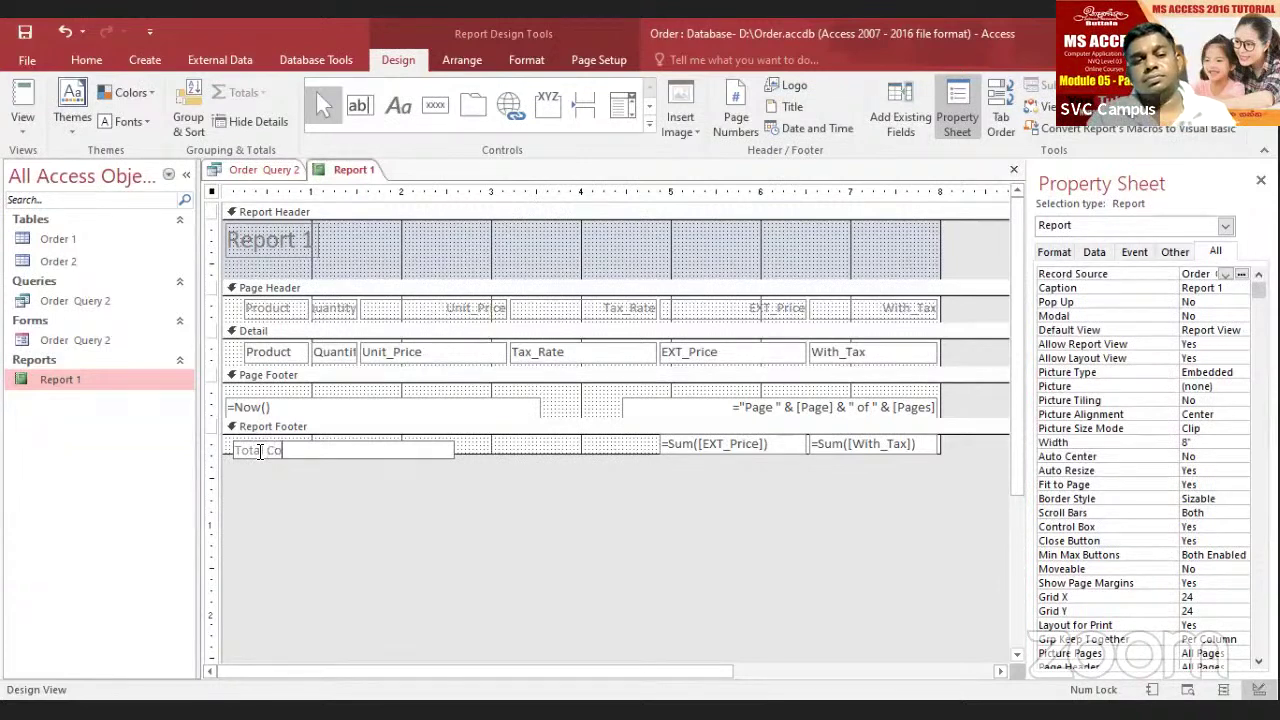
{"action": "type", "text": "st of"}
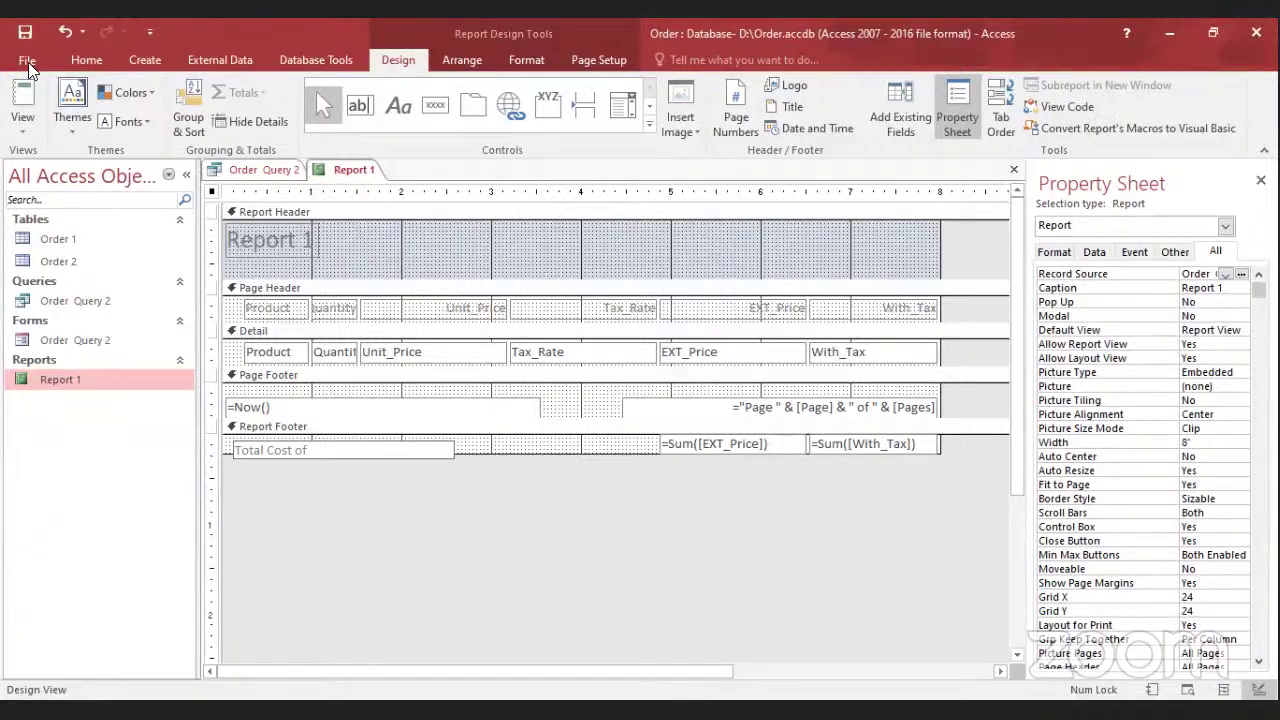
{"action": "key", "text": "Return"}
{"action": "left_click", "coordinate": [24, 92]}
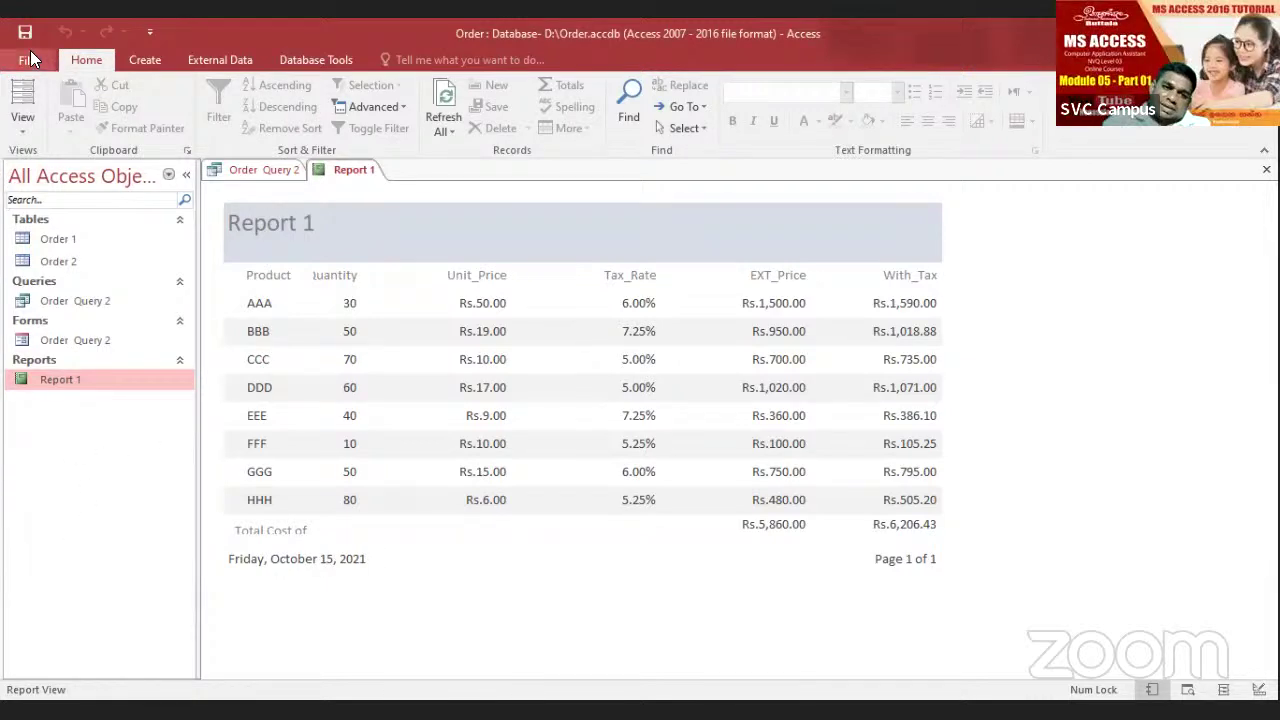
Step: Move the Total Cost of label to the upper edge of the report footer, enlarge its height to about 0.21 inches, and show Report view
{"action": "right_click", "coordinate": [110, 381]}
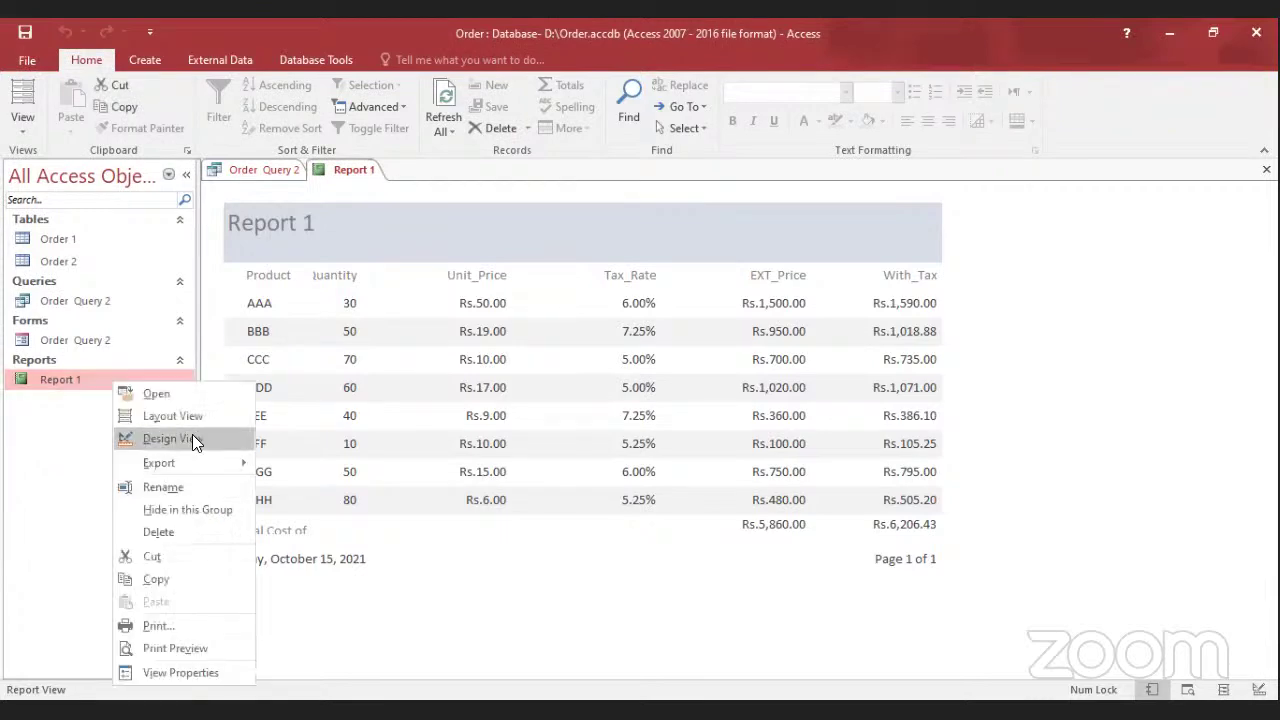
{"action": "left_click", "coordinate": [192, 438]}
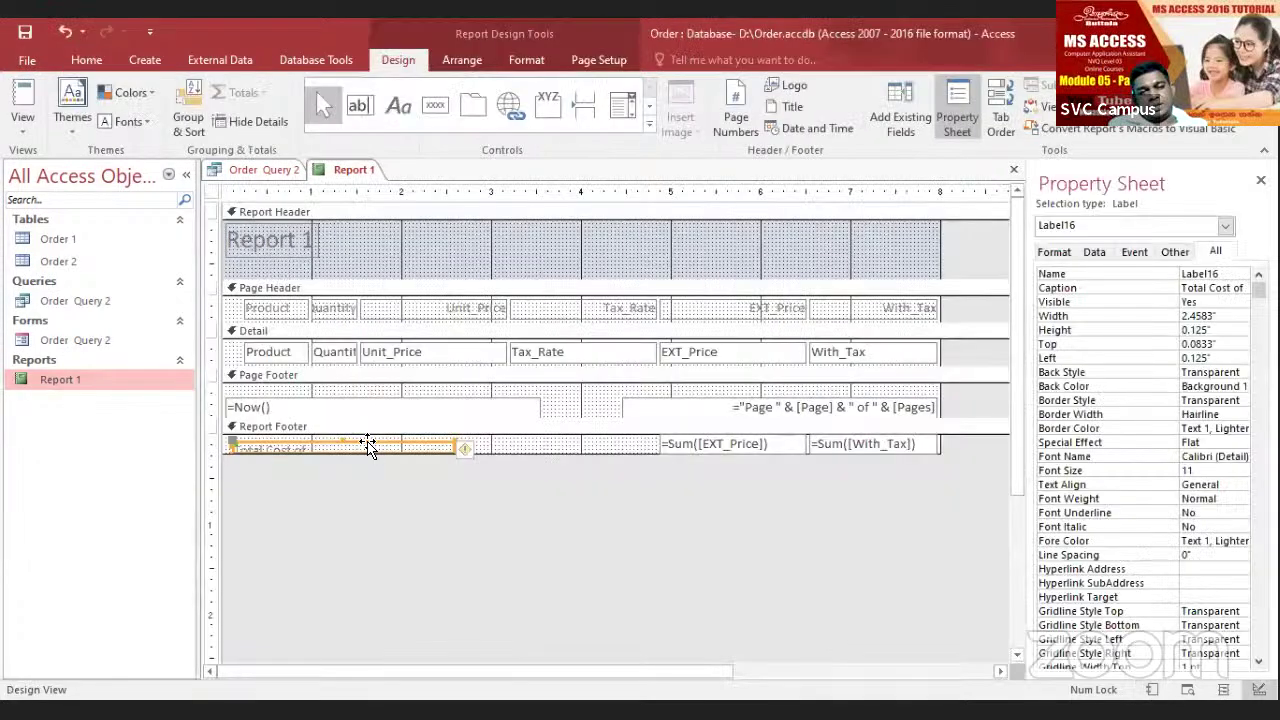
{"action": "left_click", "coordinate": [367, 445]}
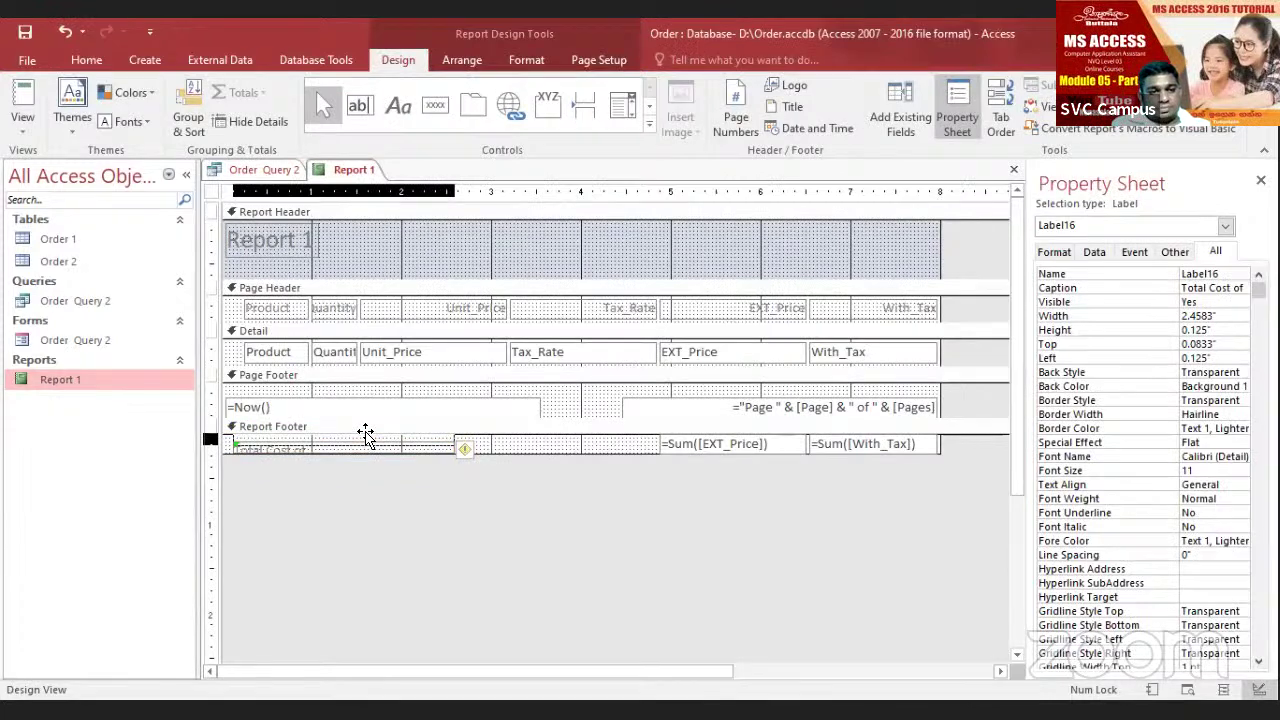
{"action": "left_click_drag", "start_coordinate": [366, 436], "coordinate": [364, 430]}
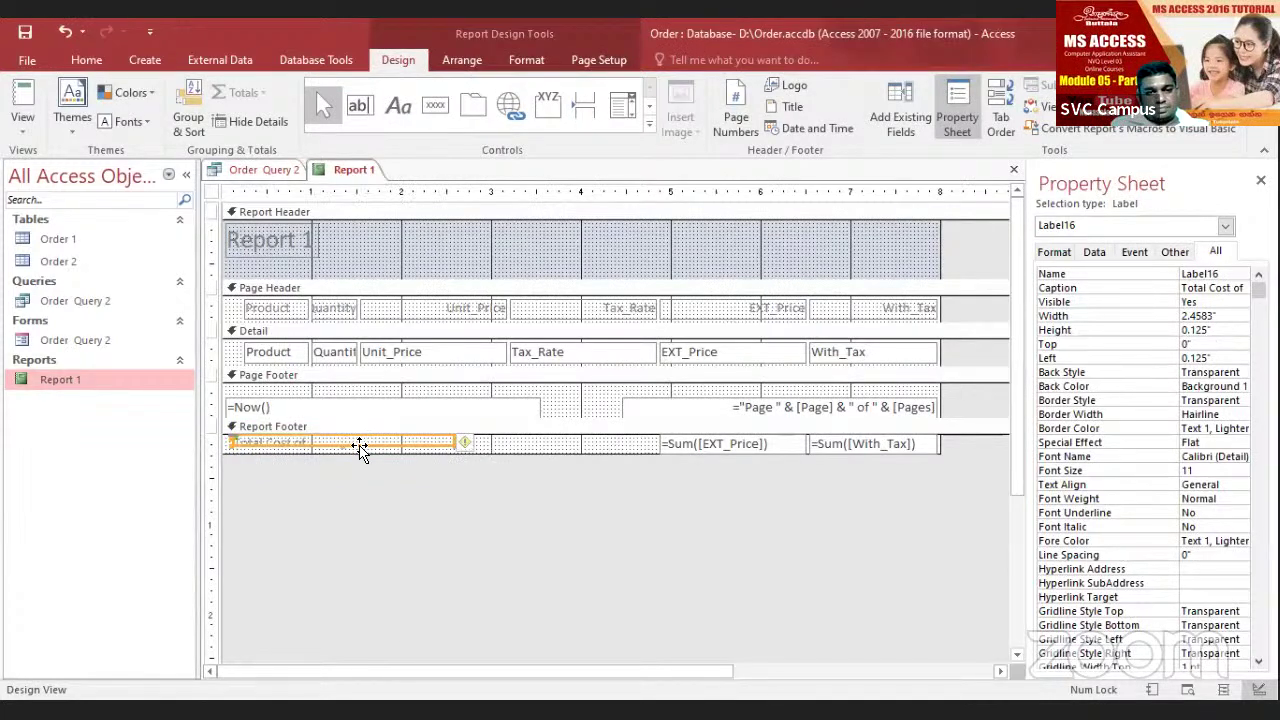
{"action": "left_click", "coordinate": [339, 448]}
{"action": "left_click_drag", "start_coordinate": [339, 449], "coordinate": [341, 458]}
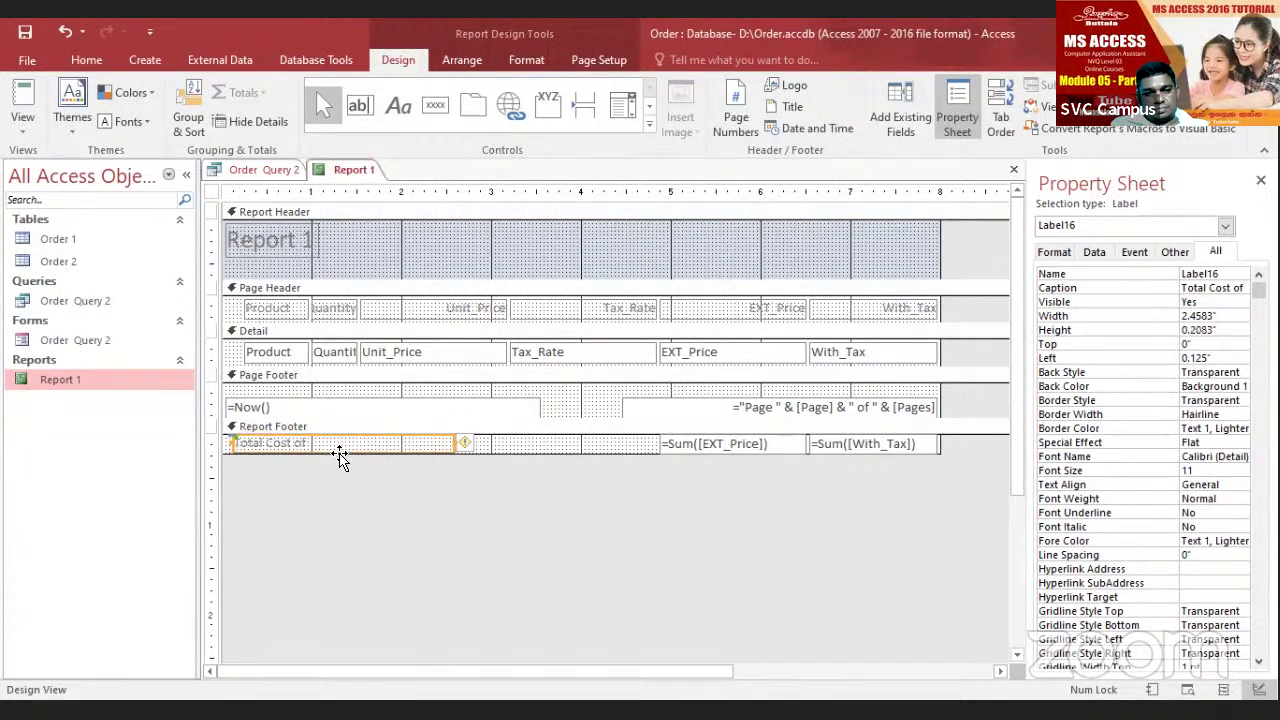
{"action": "left_click", "coordinate": [22, 100]}
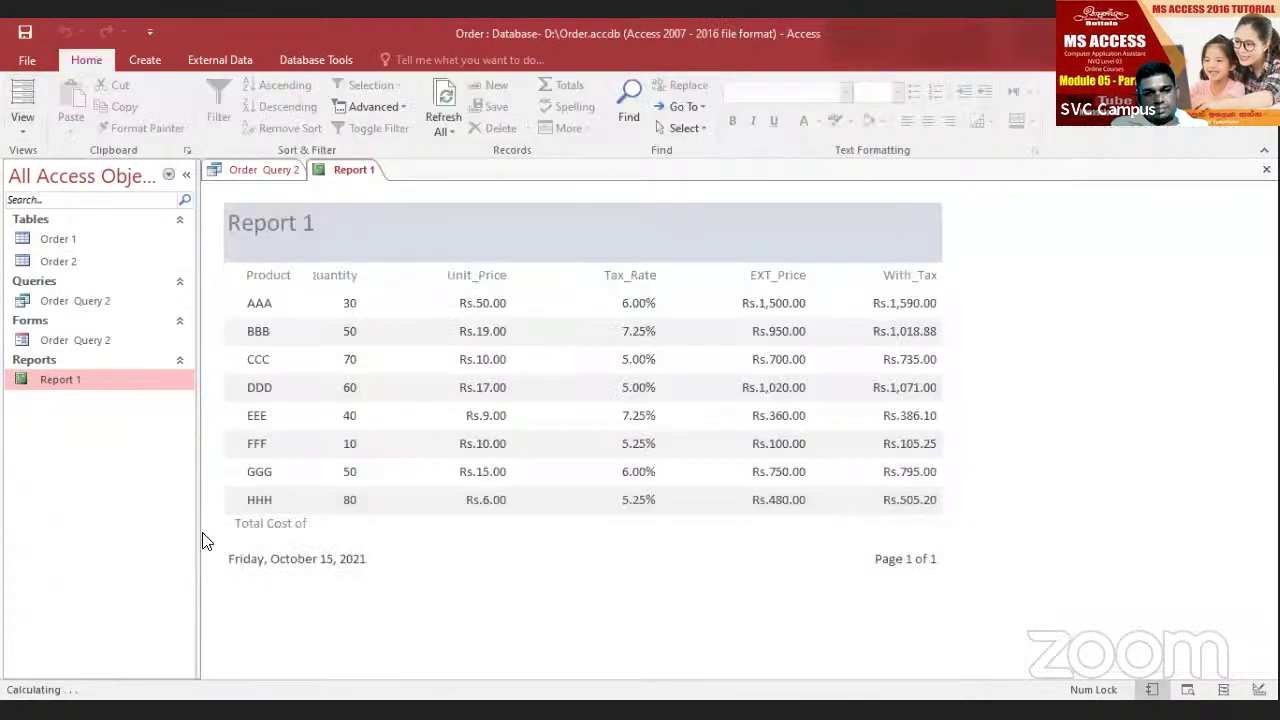